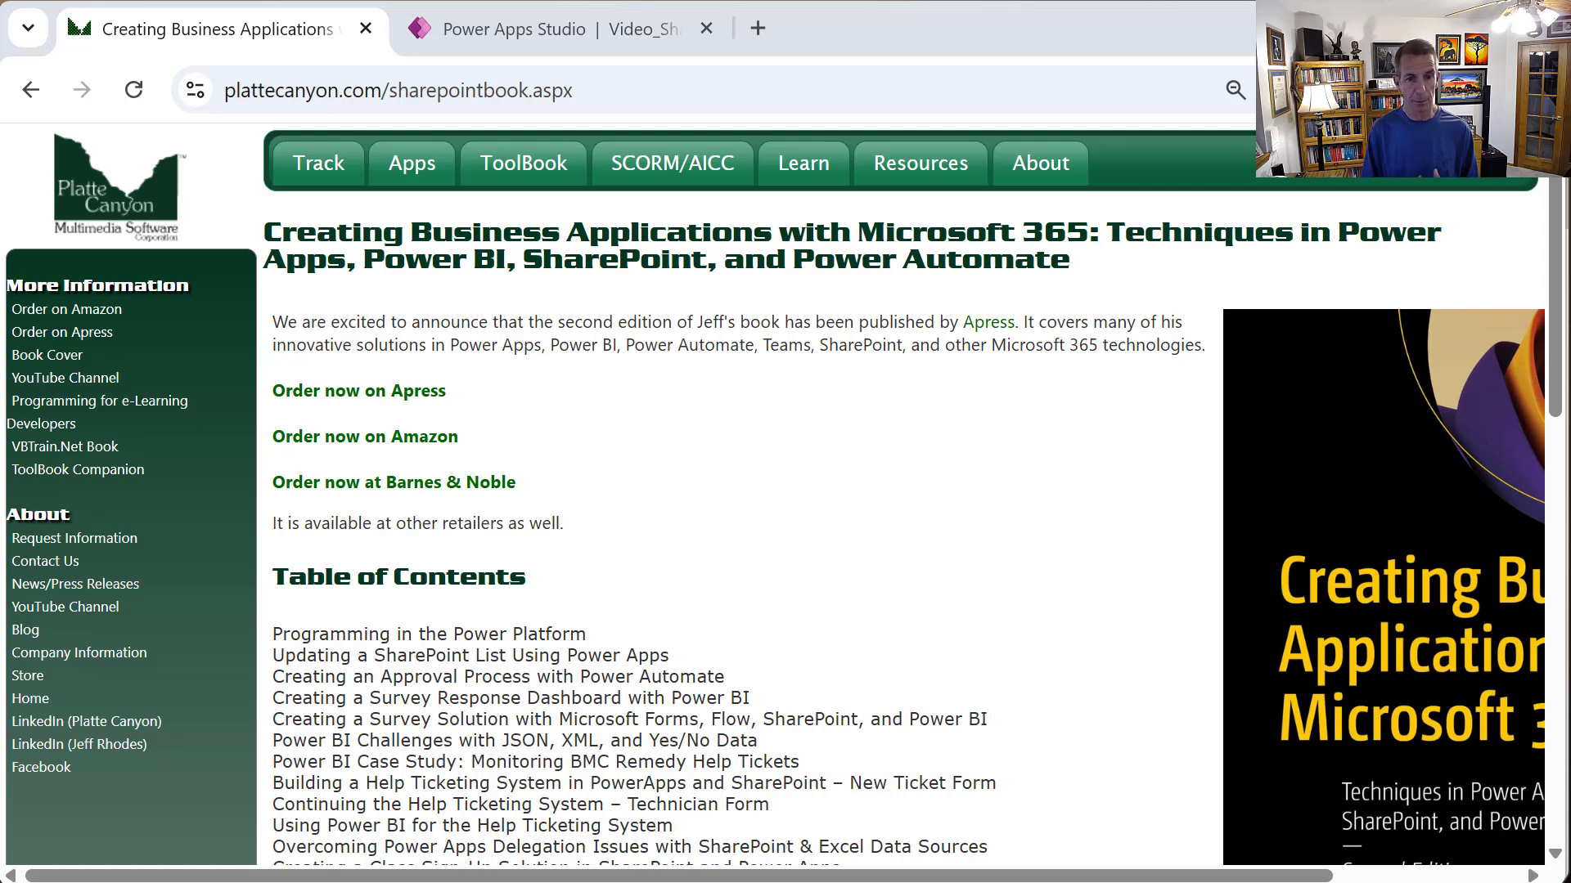
- Switch to the browser tab with the Video_SharePointTrainingCourseSignUp app in Power Apps Studio
left_click(537, 33)
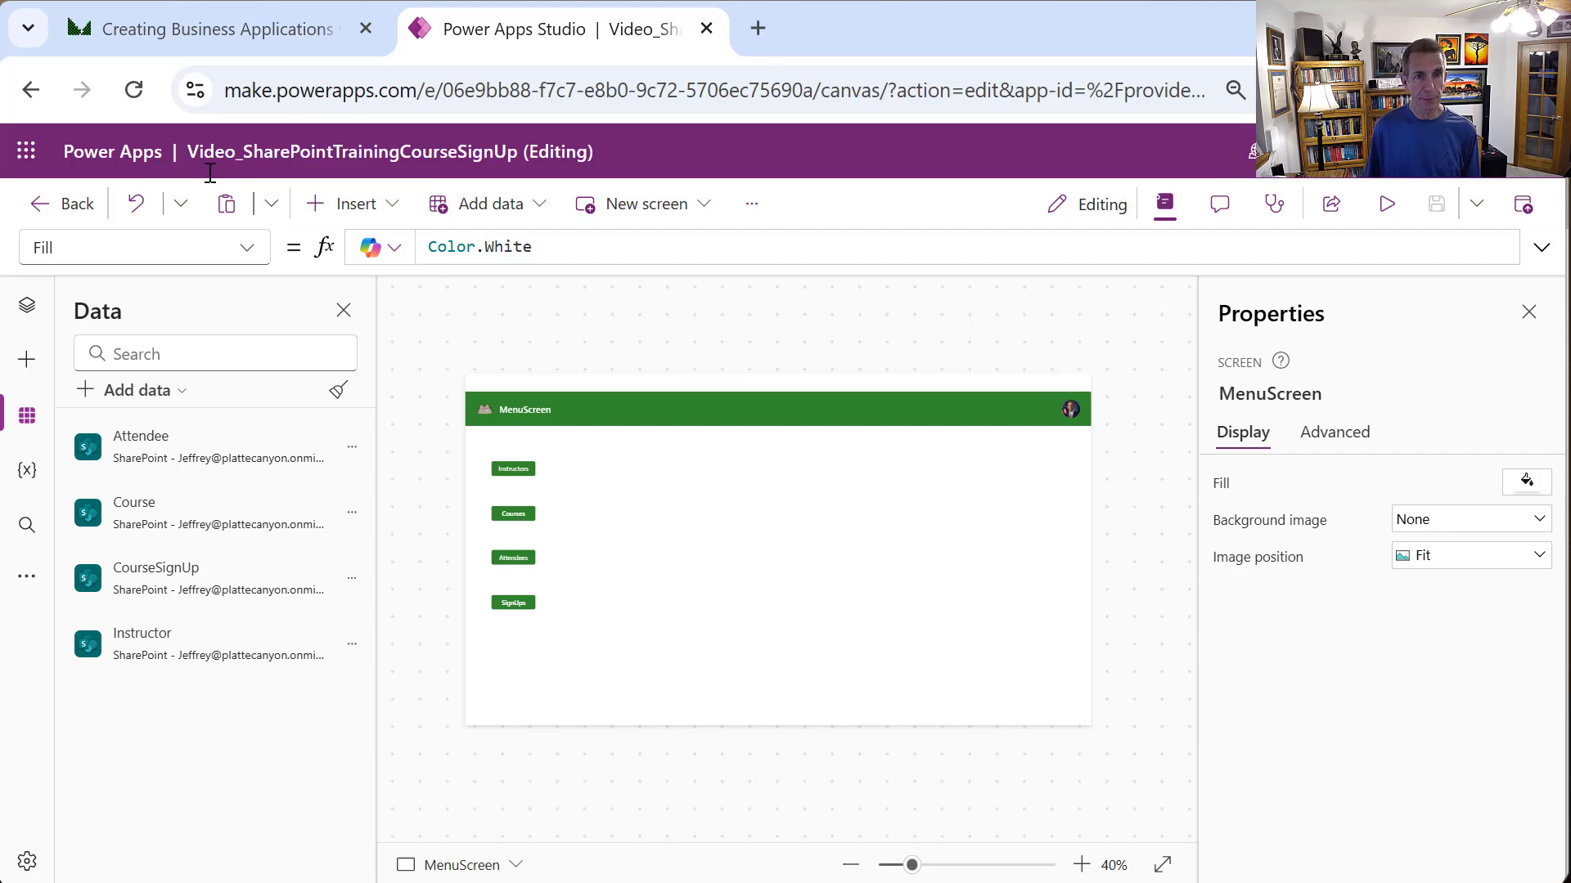
- Use Edit data on the Attendee data source to open its SharePoint list
mouse_move(175, 461)
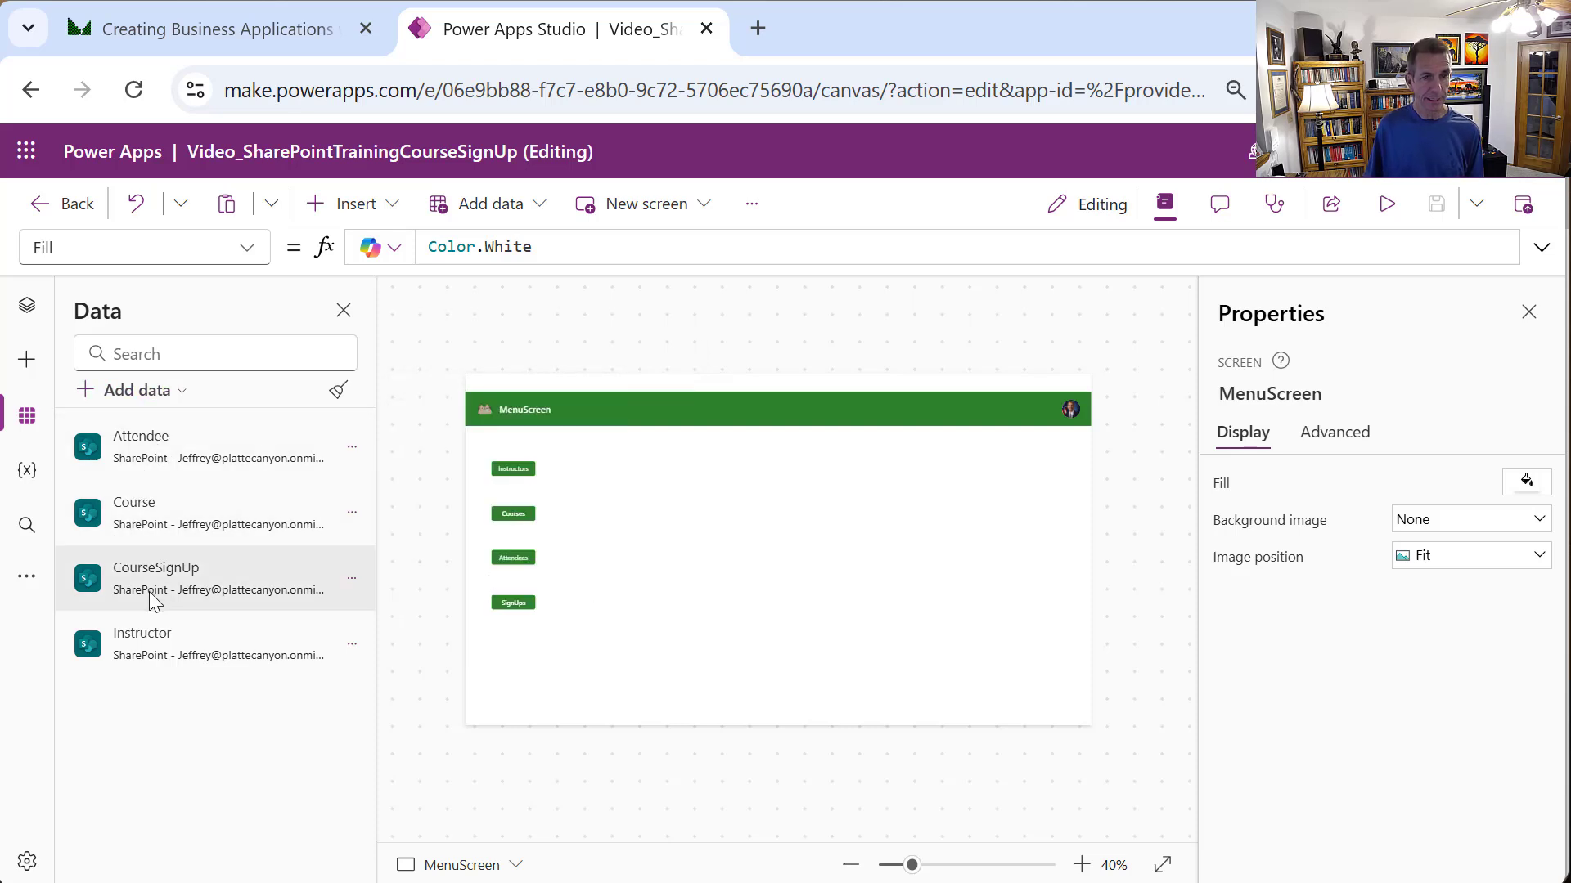
mouse_move(151, 635)
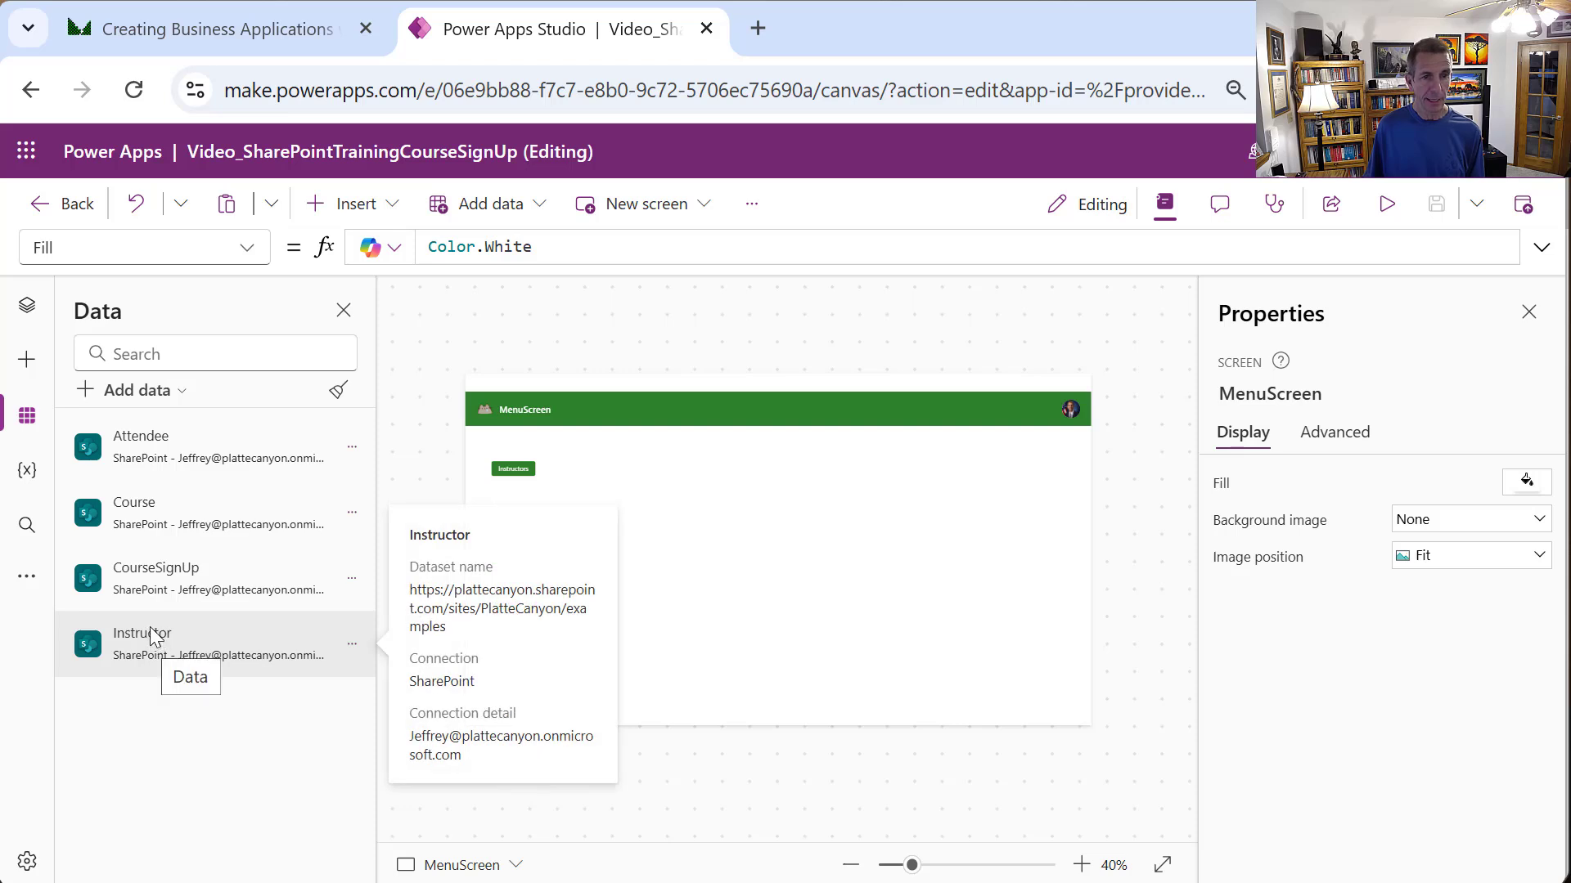
right_click(142, 449)
left_click(220, 474)
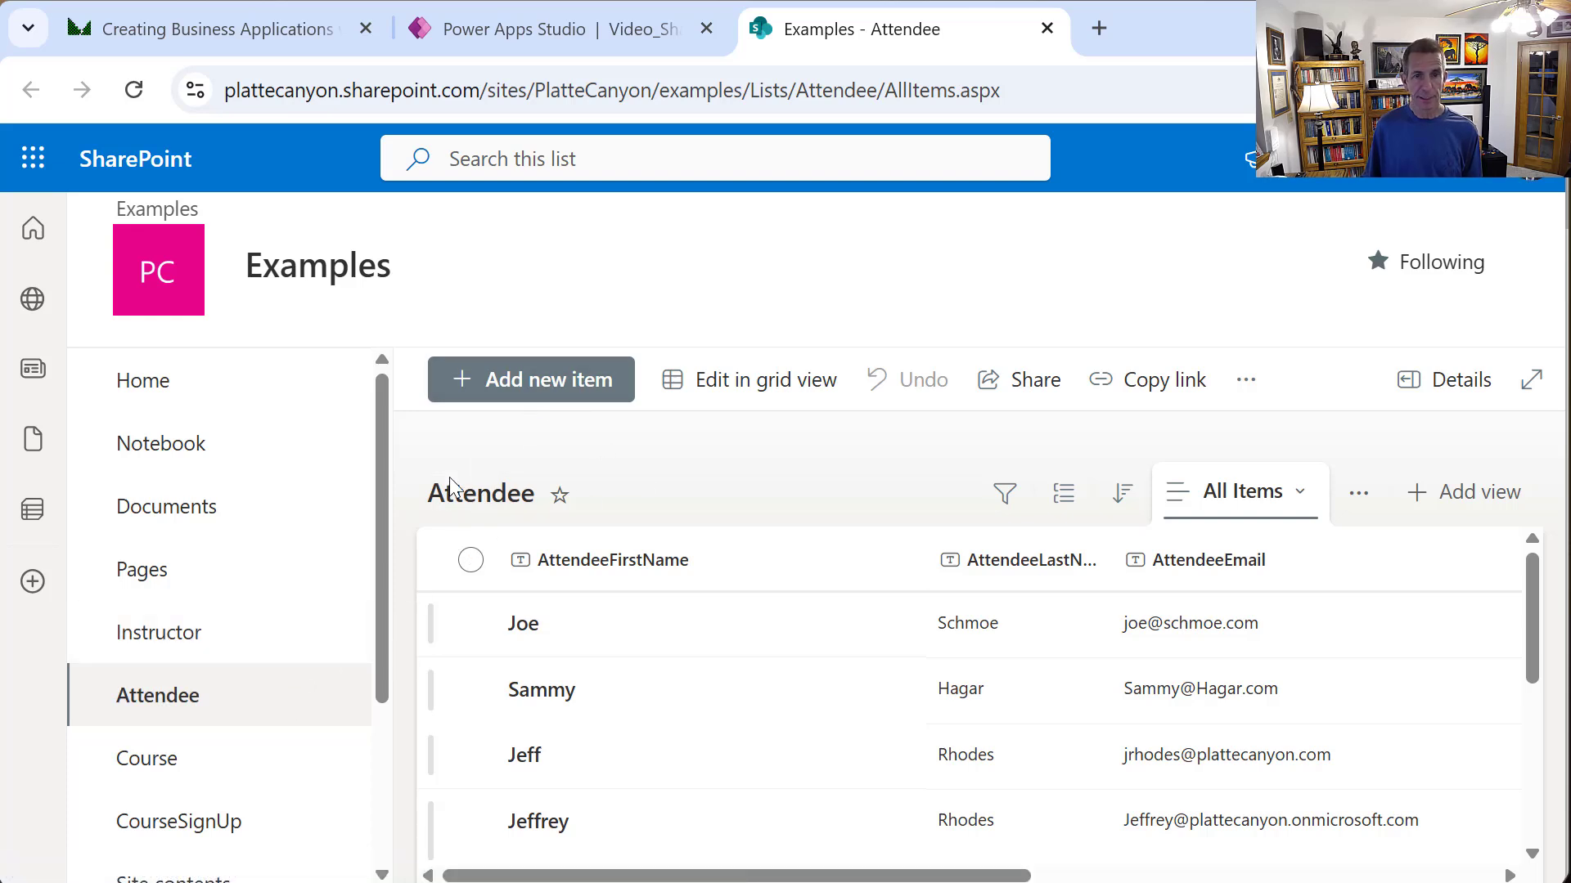
- Review the CourseSignUp list's columns in List settings, then open the Course list
left_click(188, 824)
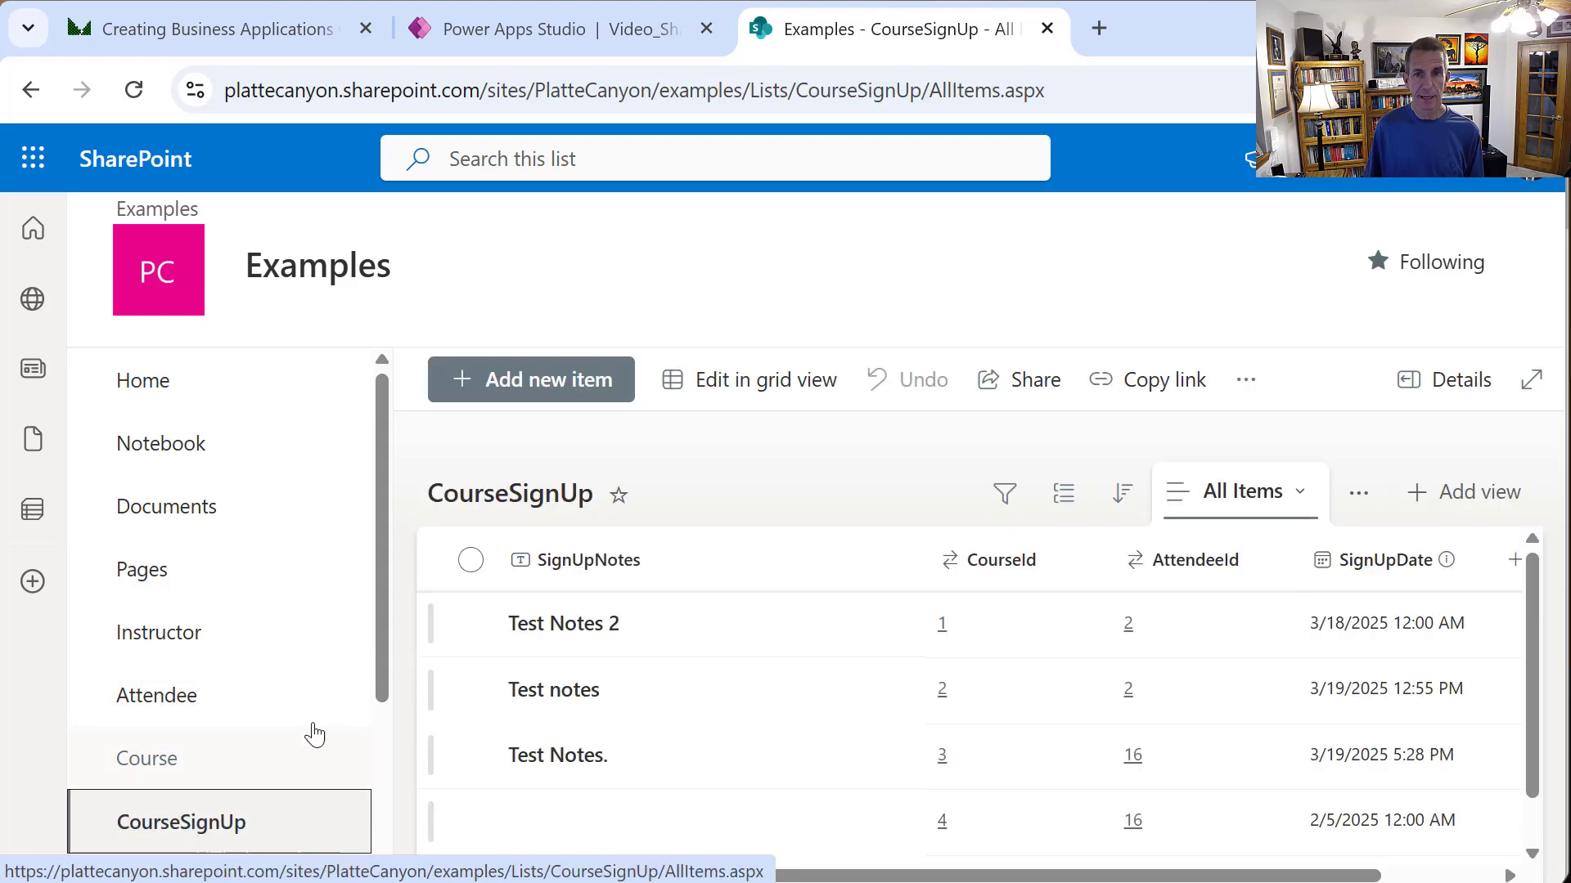
left_click(1393, 164)
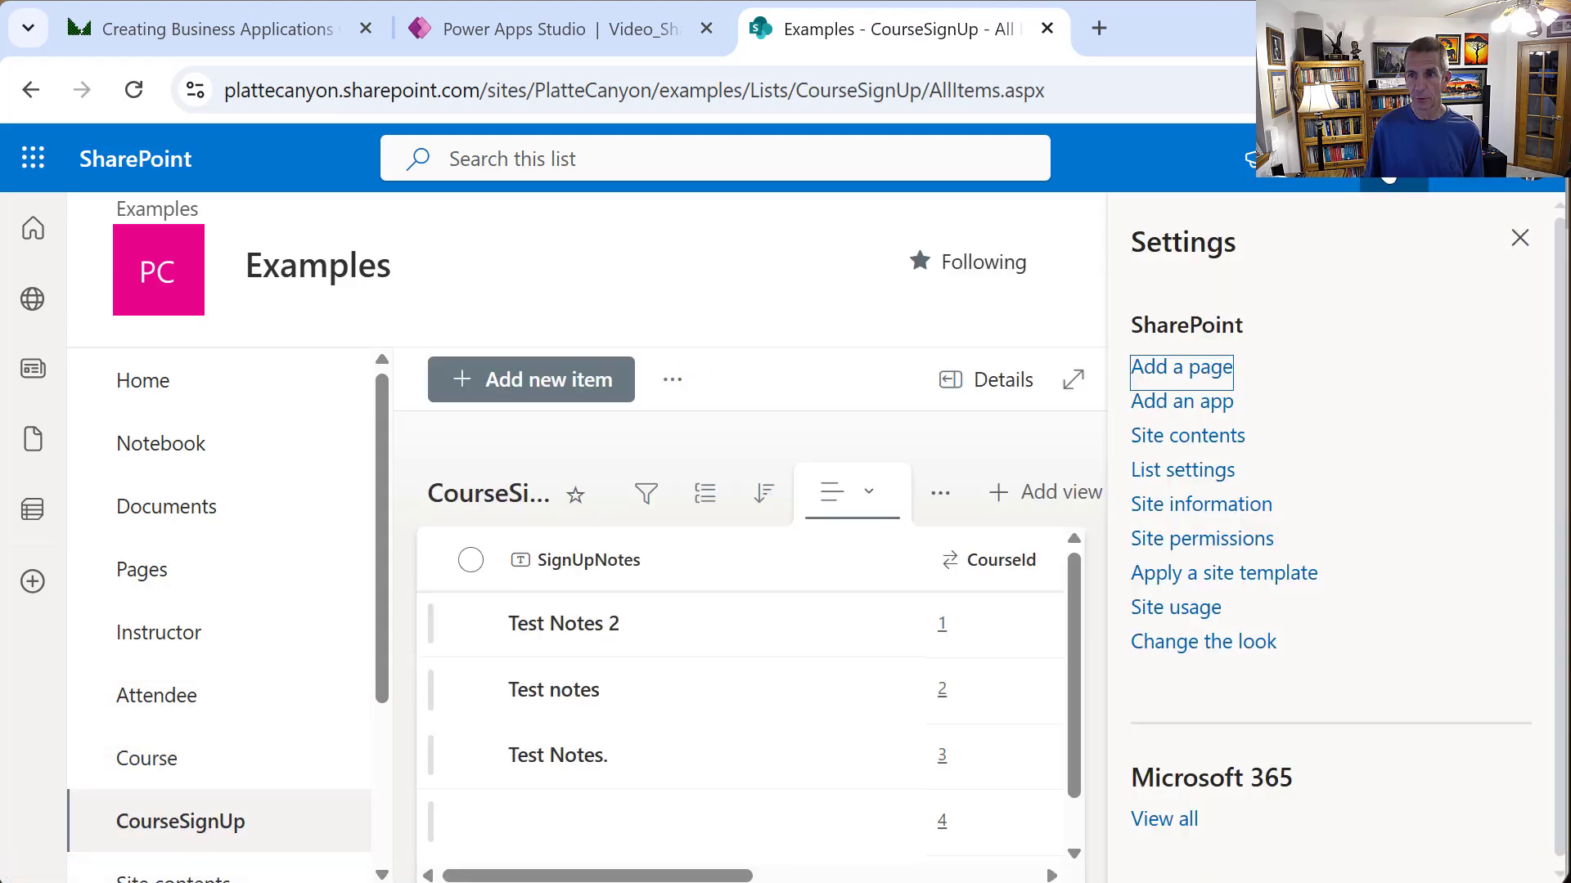
left_click(1224, 474)
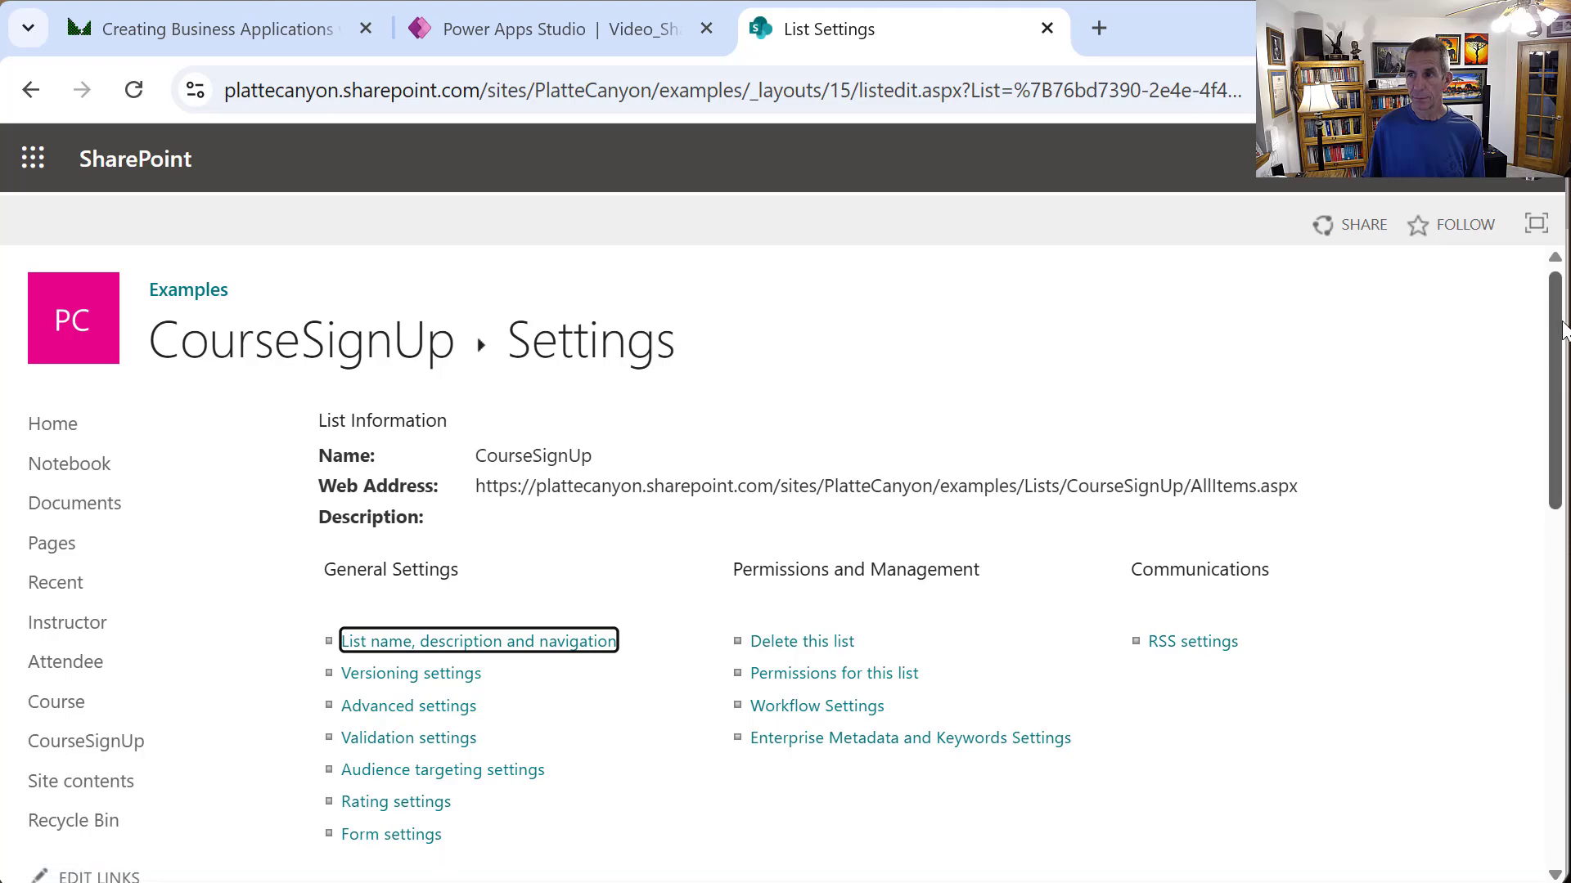
left_click_drag(1561, 323, 1561, 554)
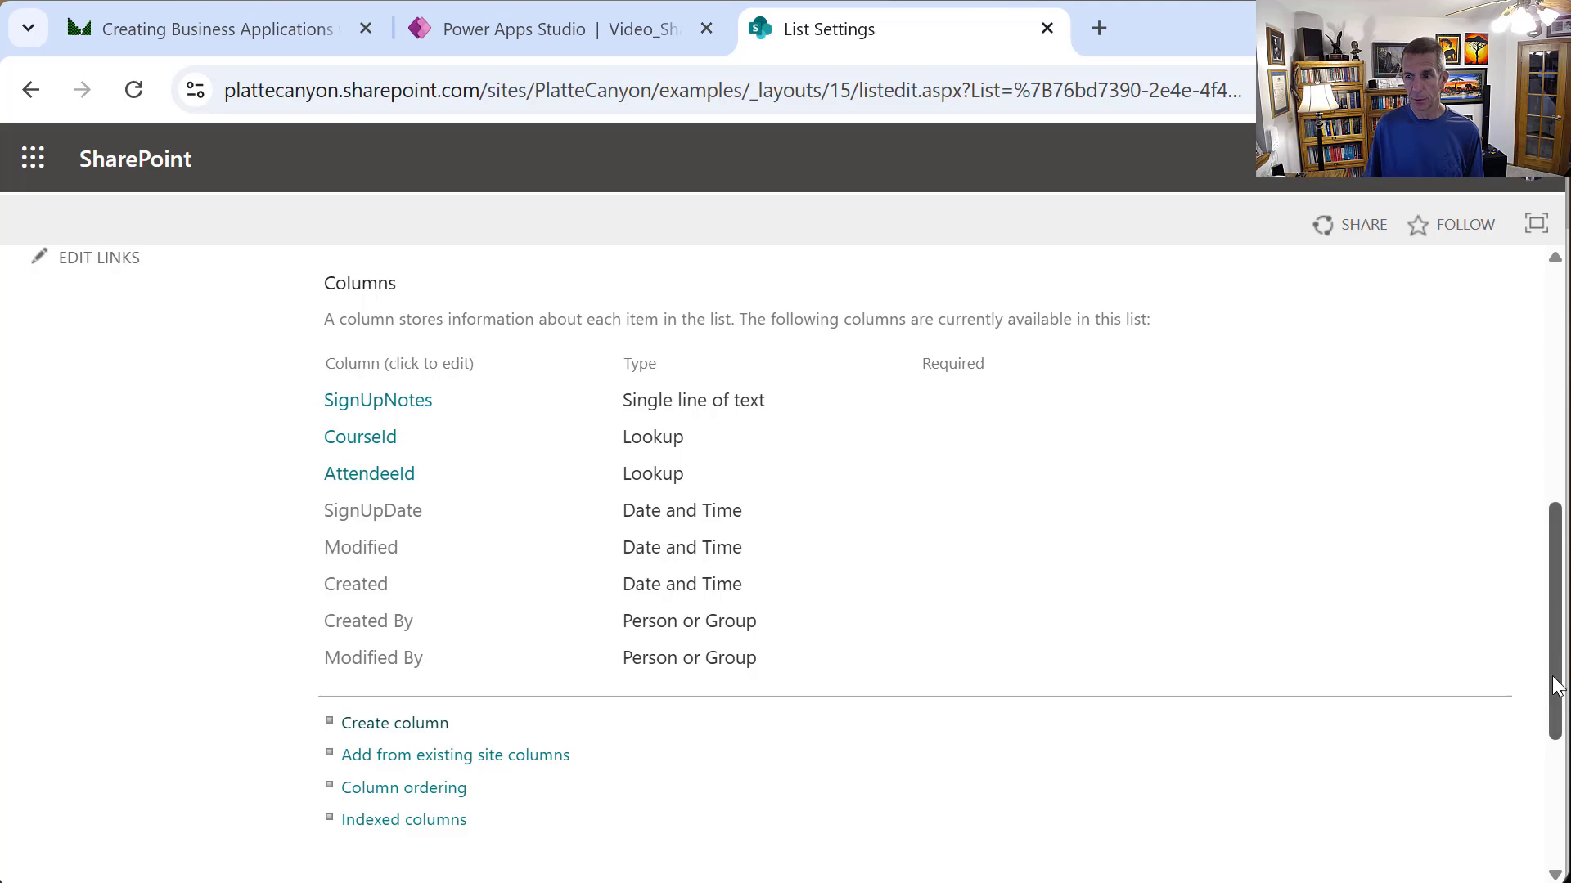
left_click_drag(1556, 687, 1557, 557)
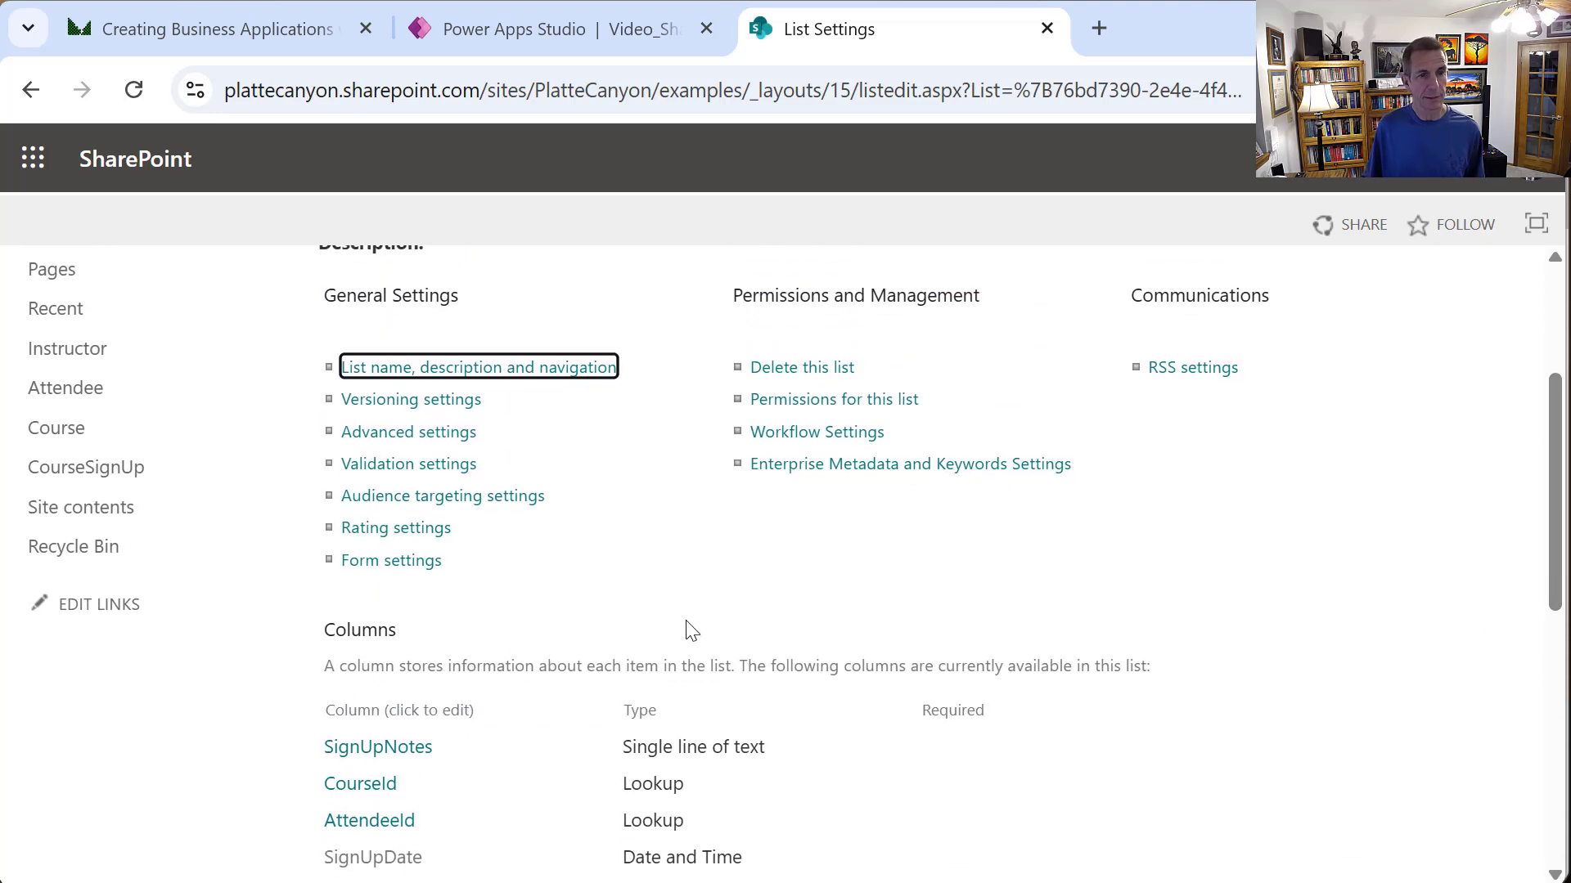
left_click(64, 437)
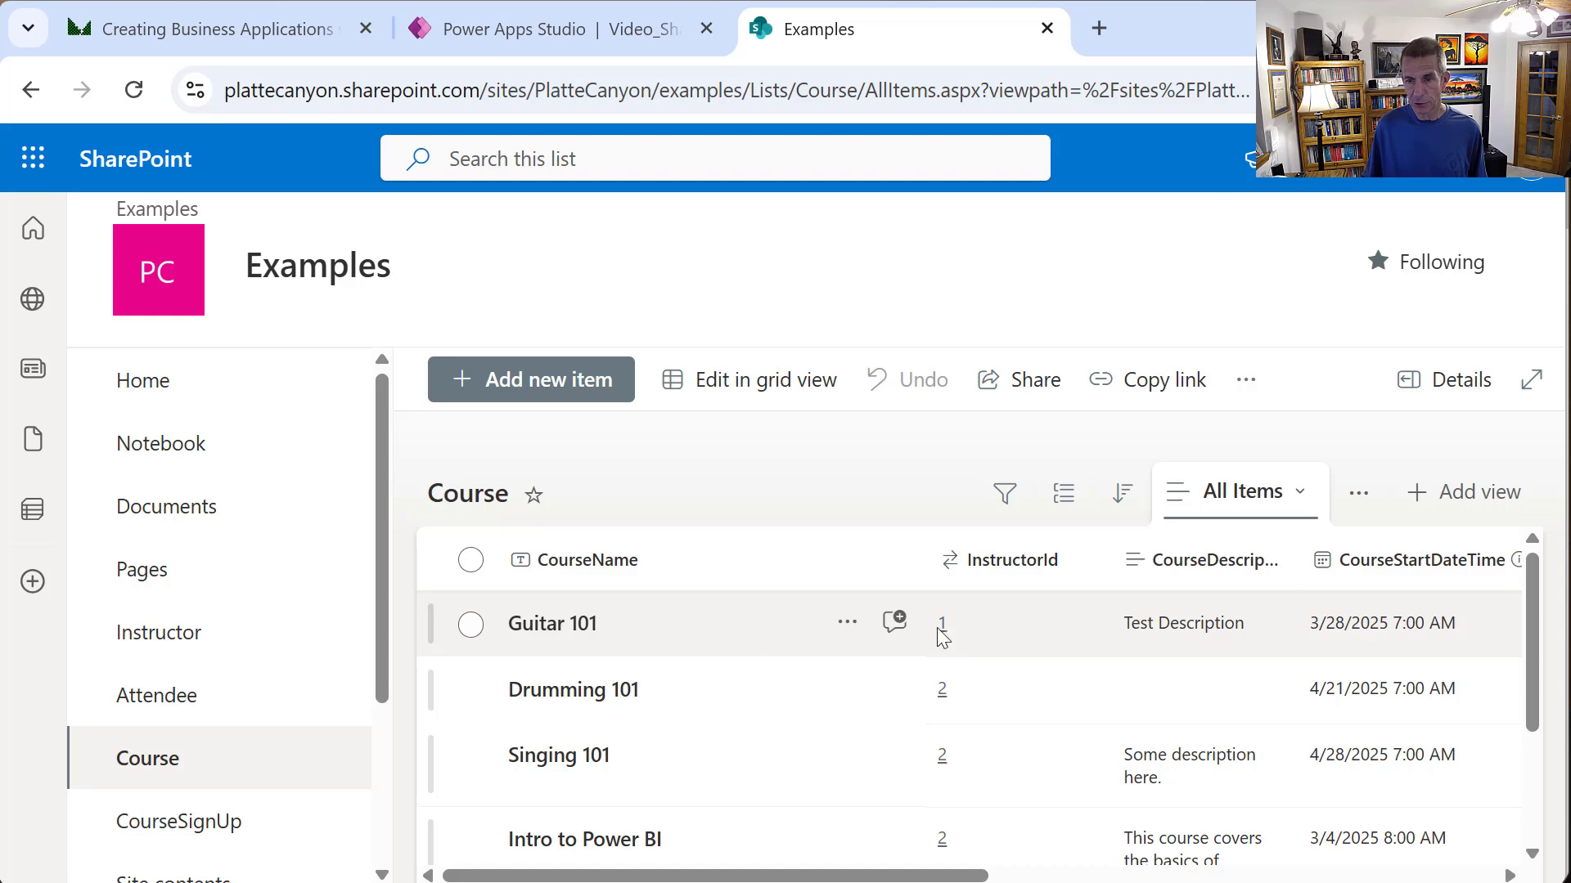
- Inspect the Course list's InstructorId column, a lookup of ID from the Instructor list
left_click(1404, 185)
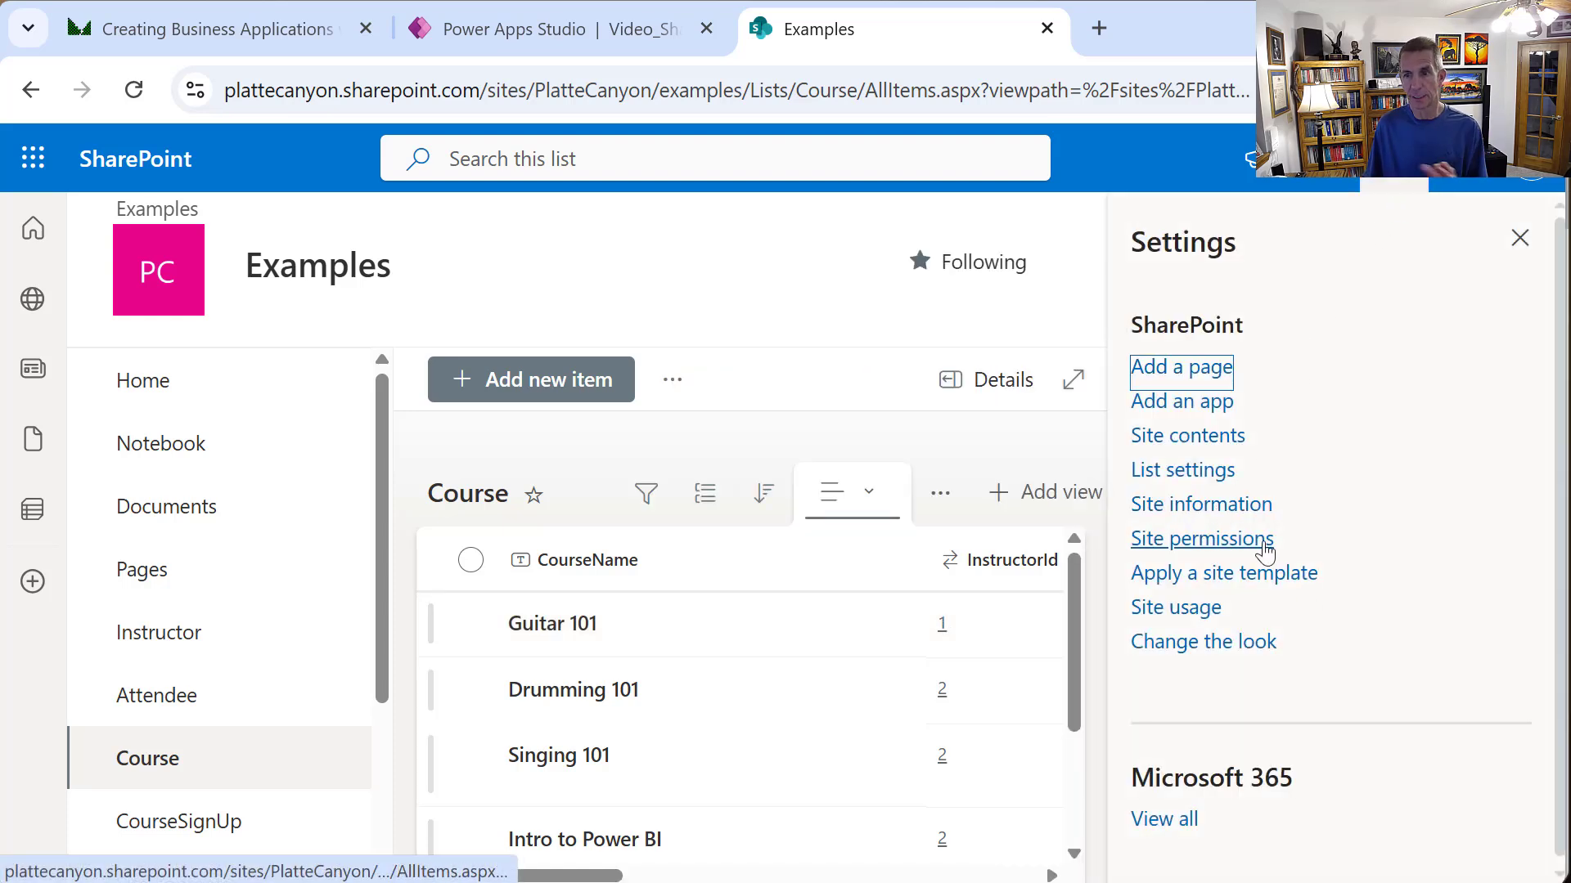
left_click(1205, 470)
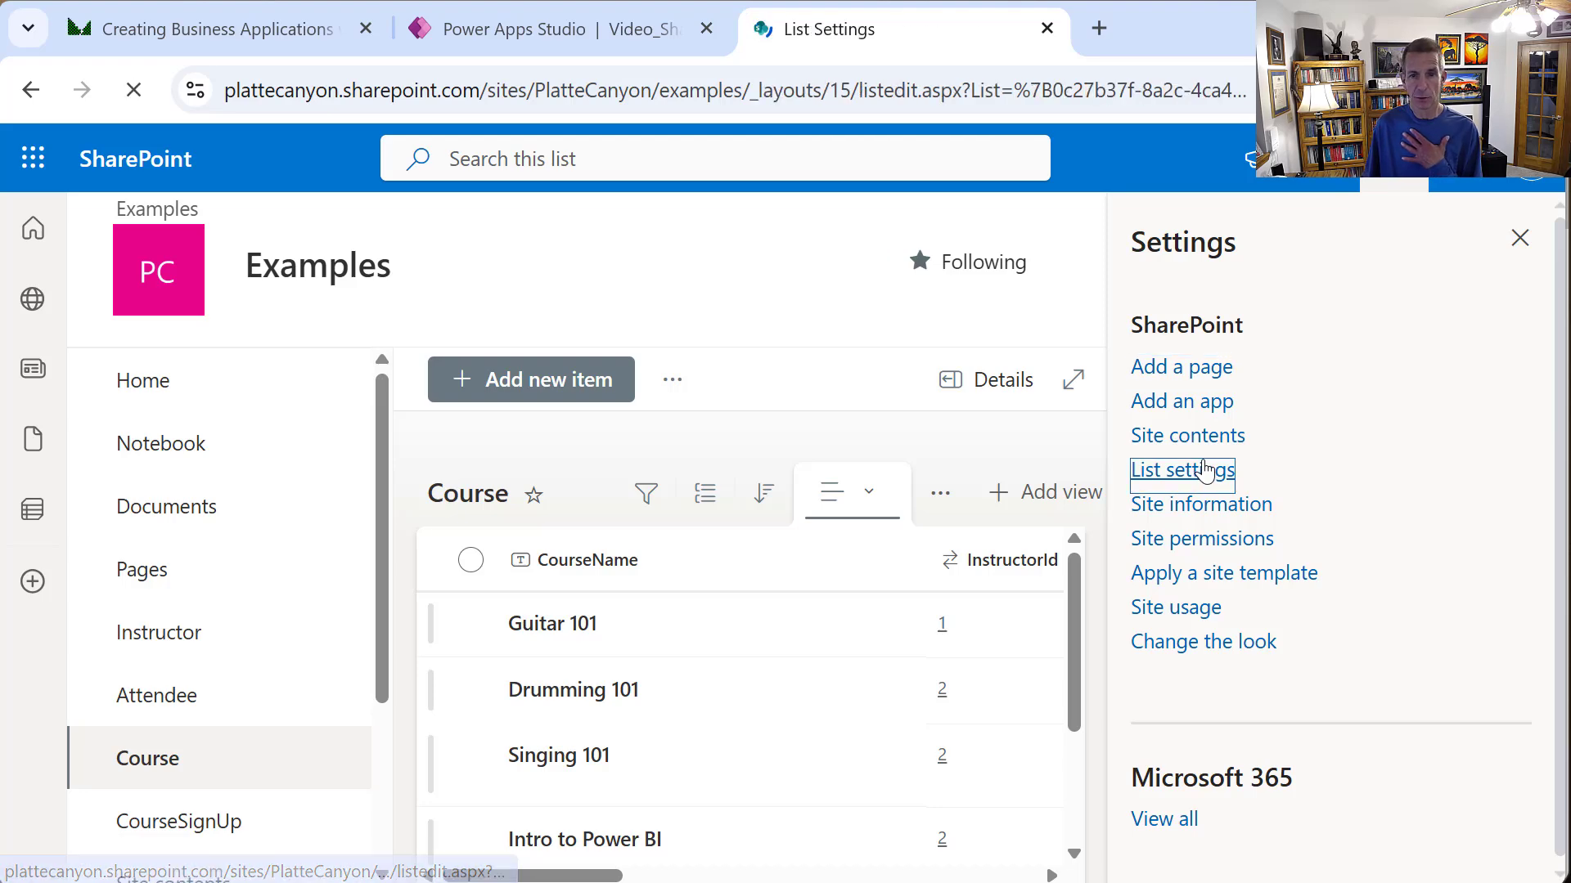
left_click_drag(1555, 364, 1546, 537)
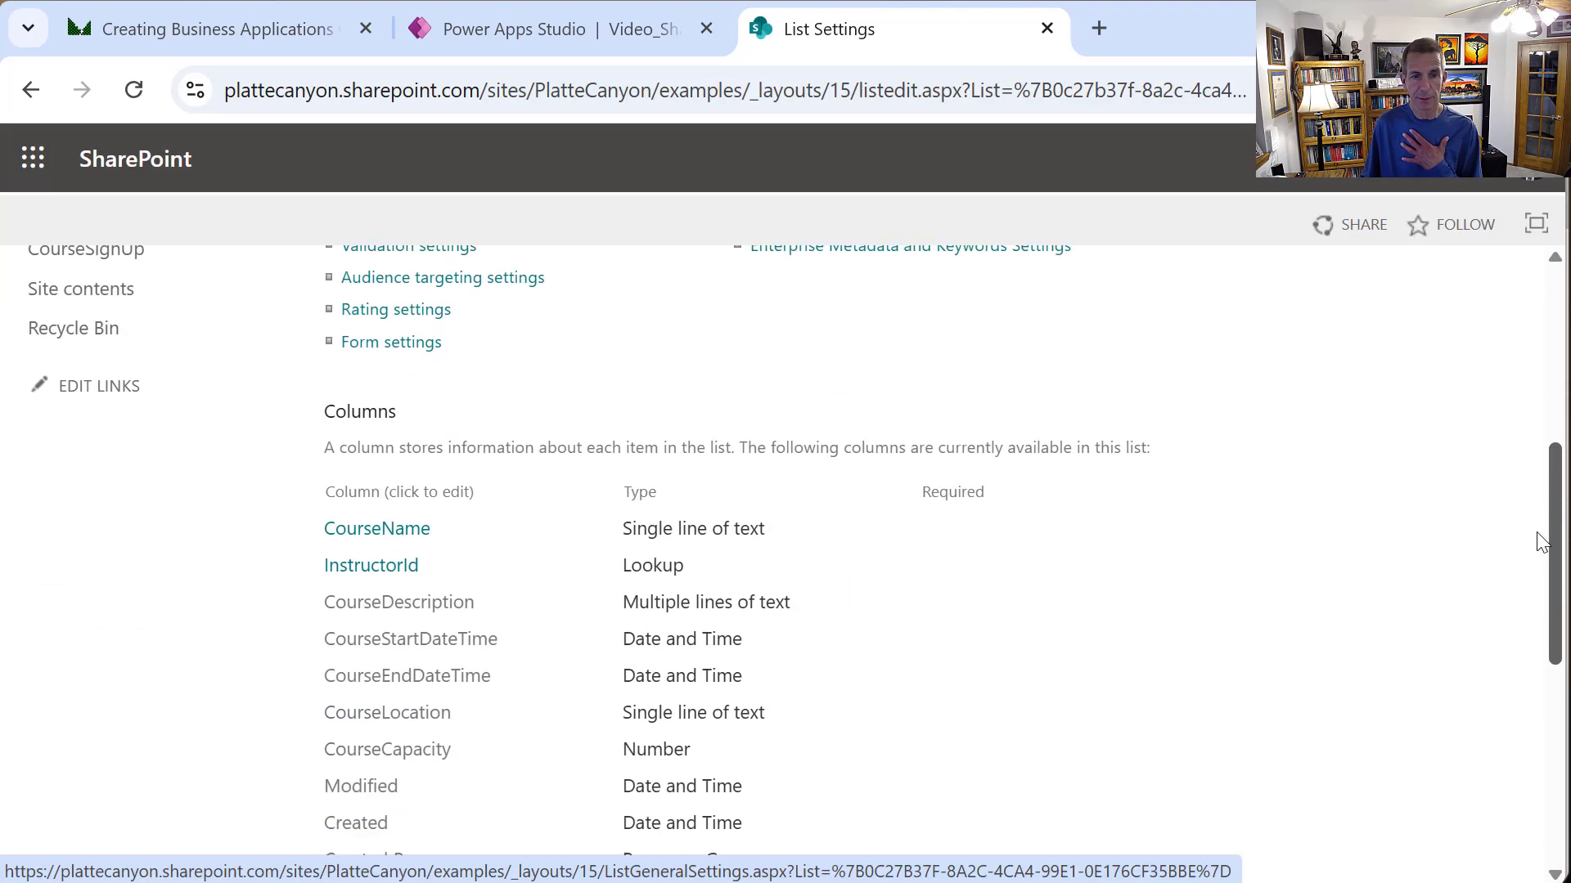
left_click(392, 573)
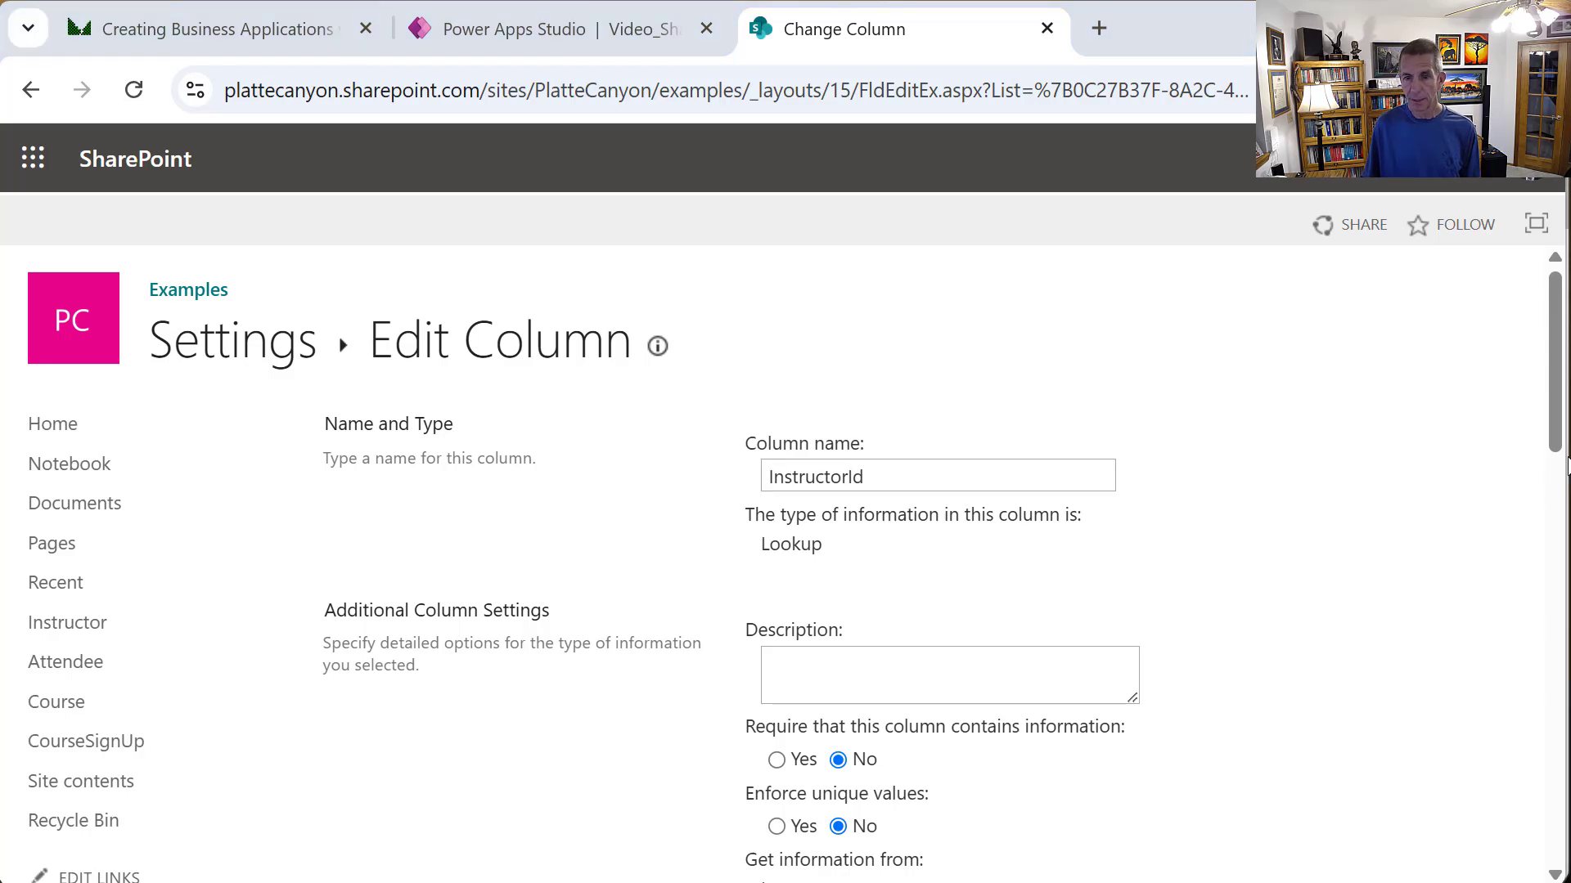
left_click_drag(1557, 434, 1557, 585)
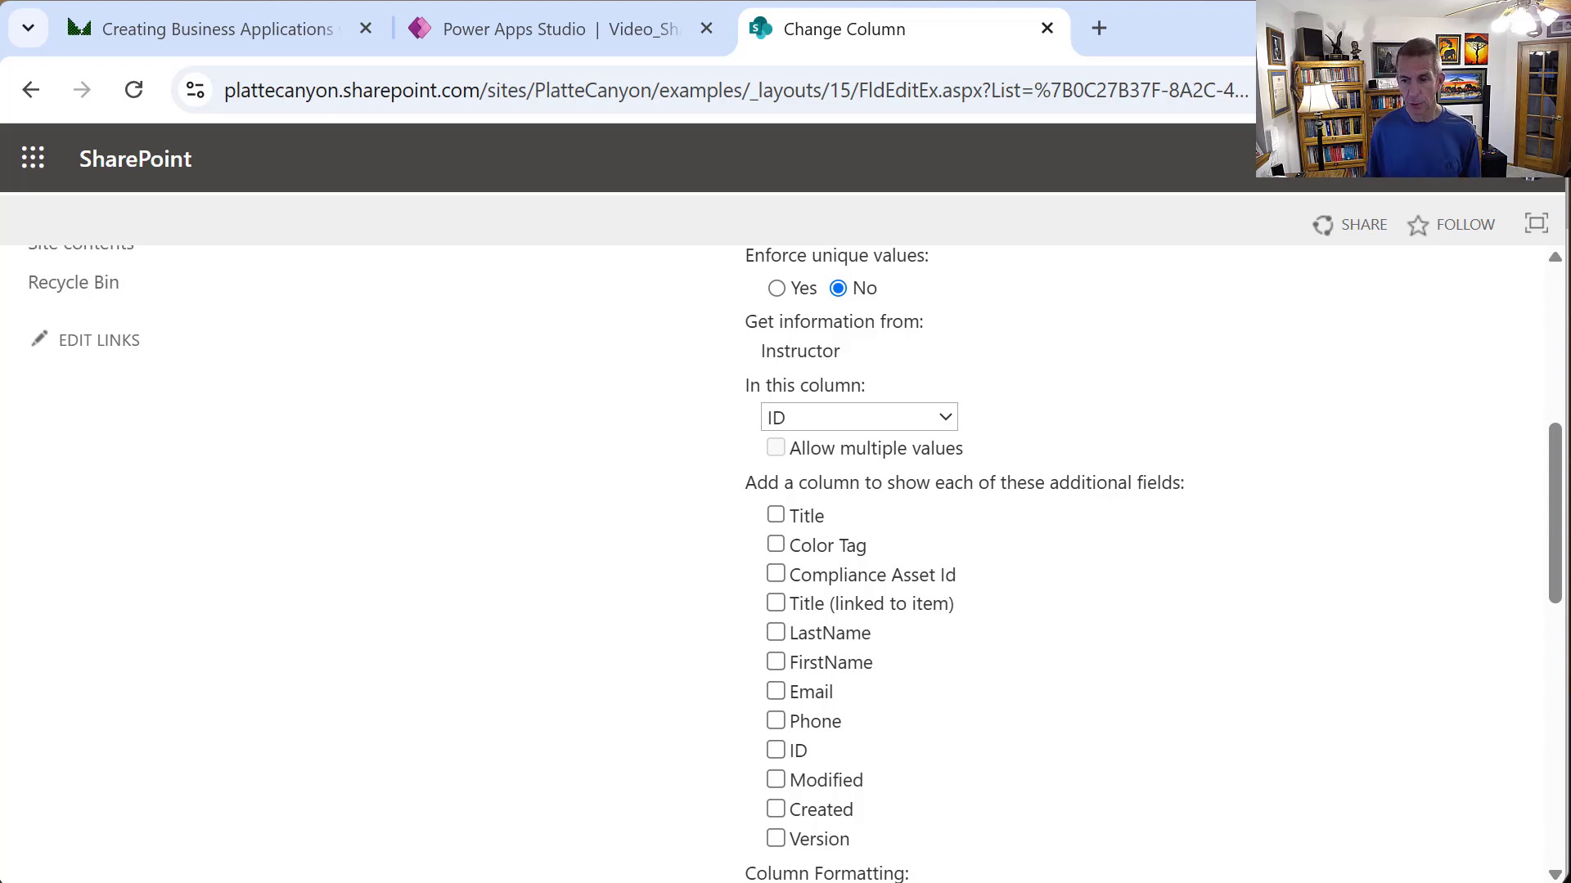
- Bring Power BI Desktop forward and start a new blank report
mouse_move(1241, 882)
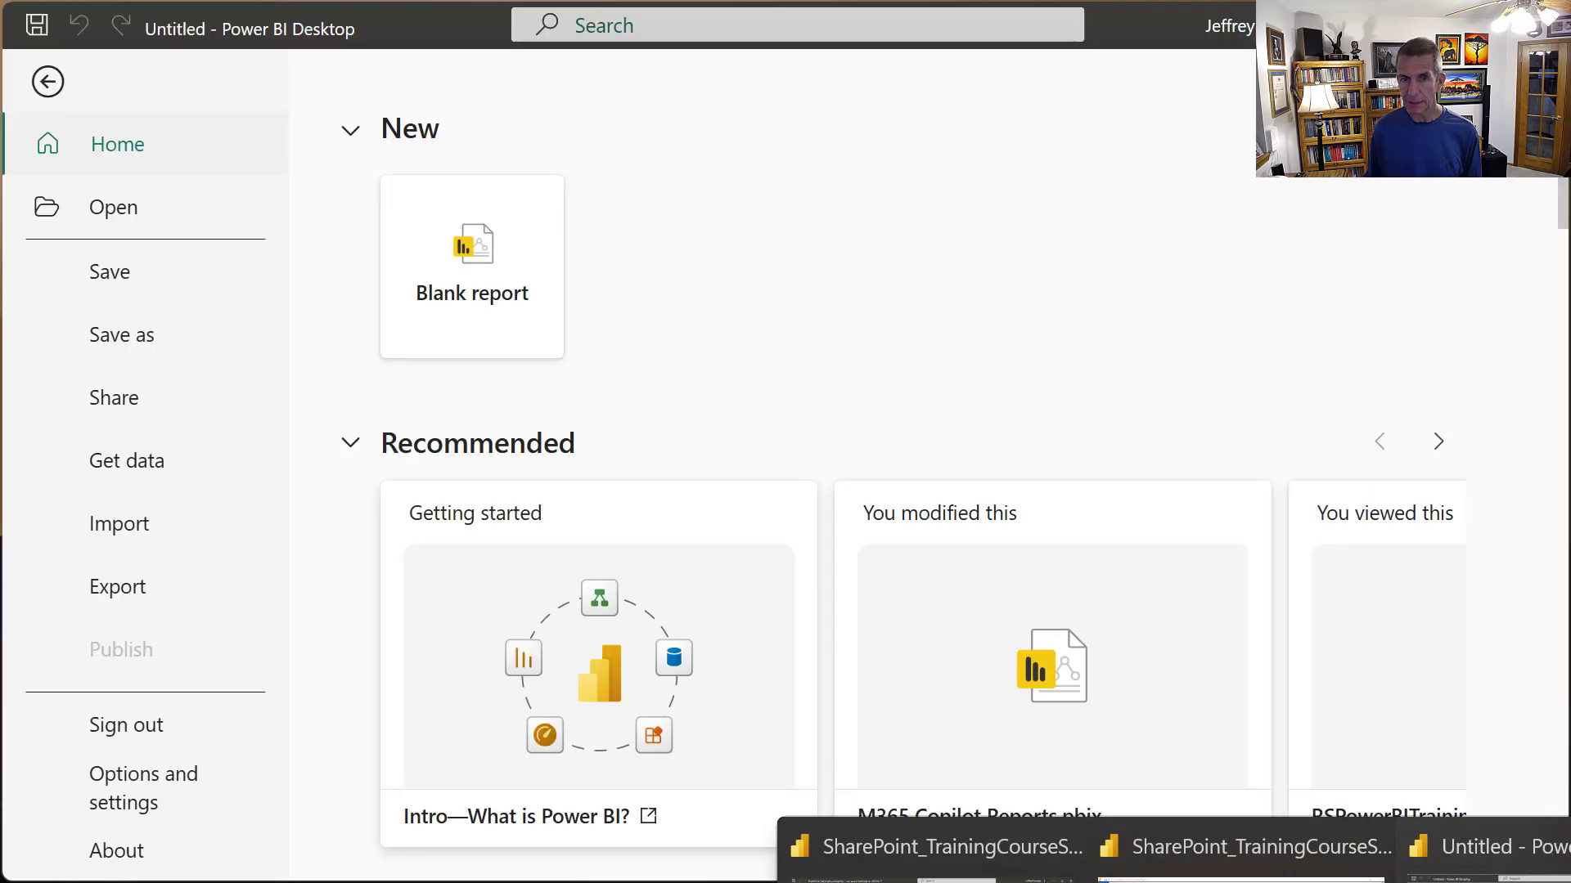
left_click(1489, 880)
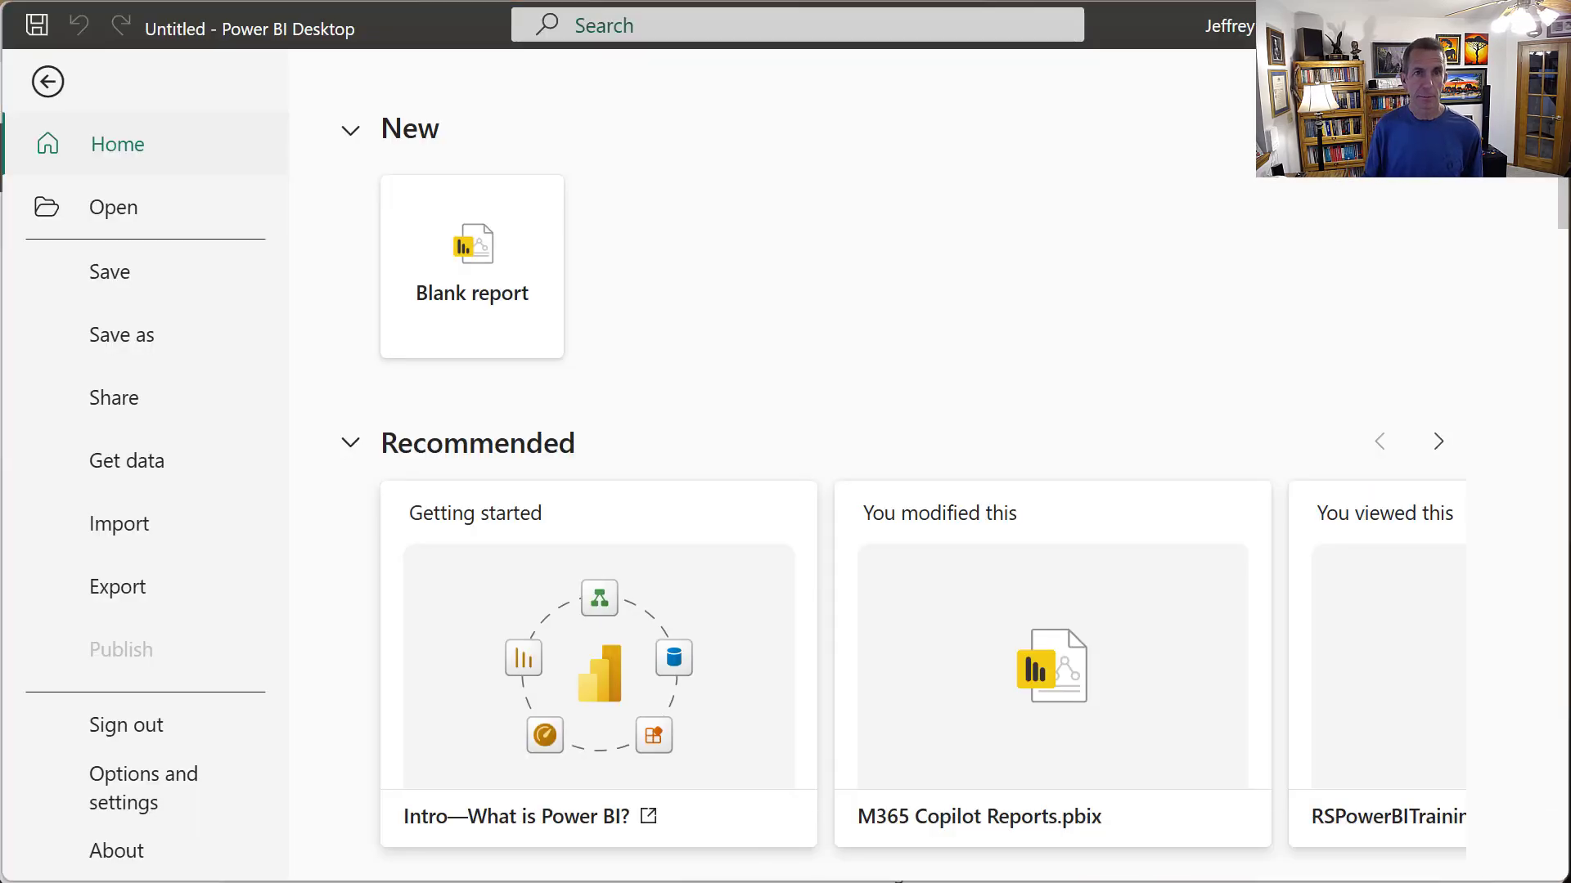
left_click(472, 309)
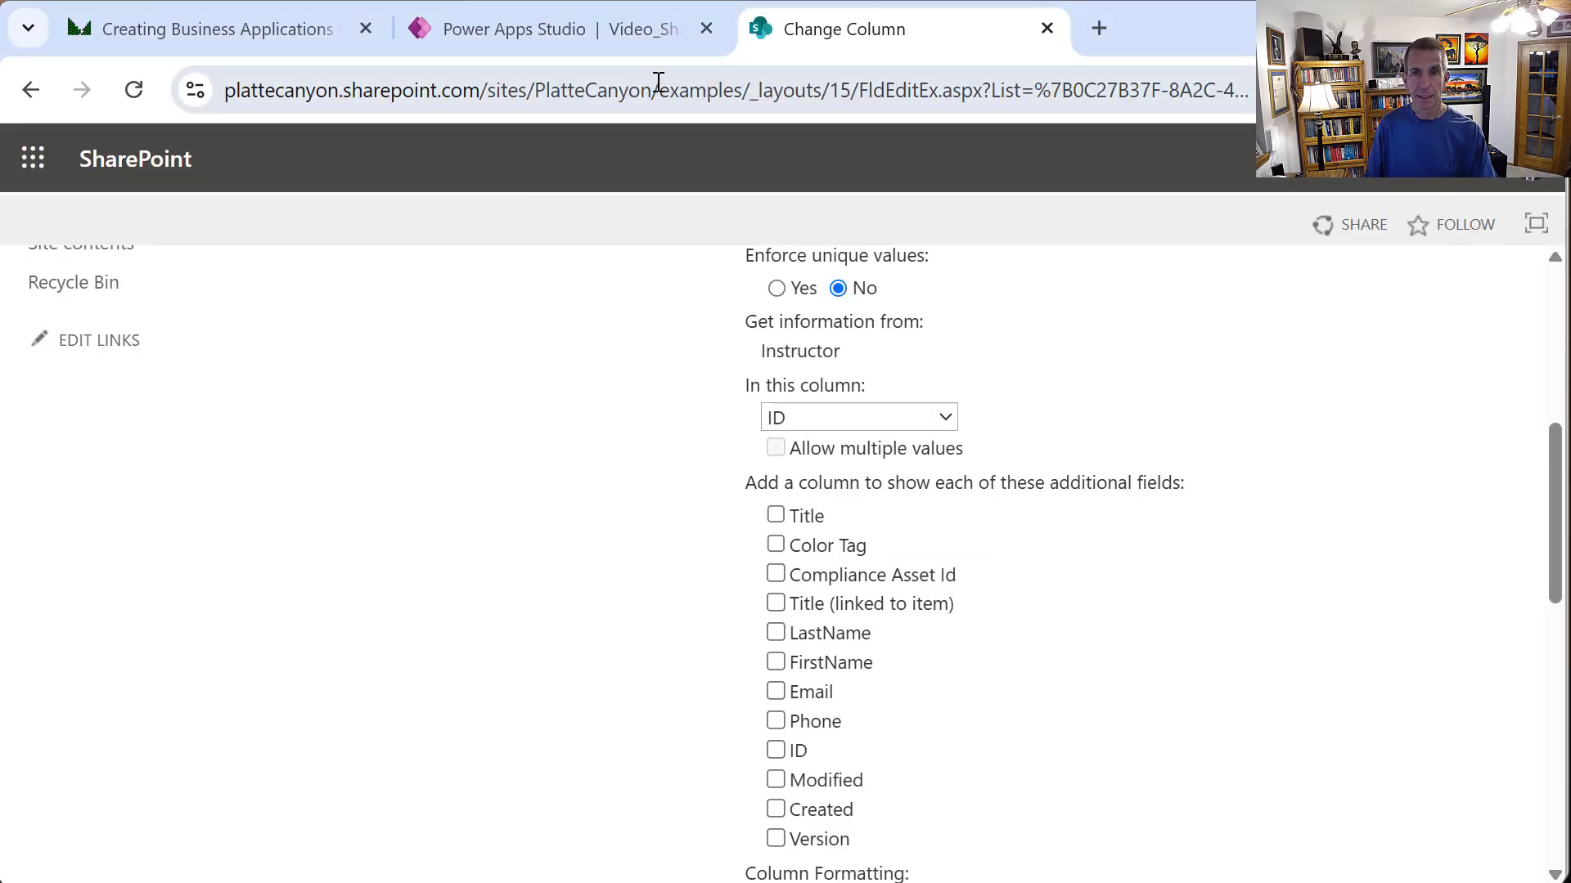
- Copy the SharePoint site address up to 'examples' and return to Power BI
left_click(657, 82)
left_click(749, 87)
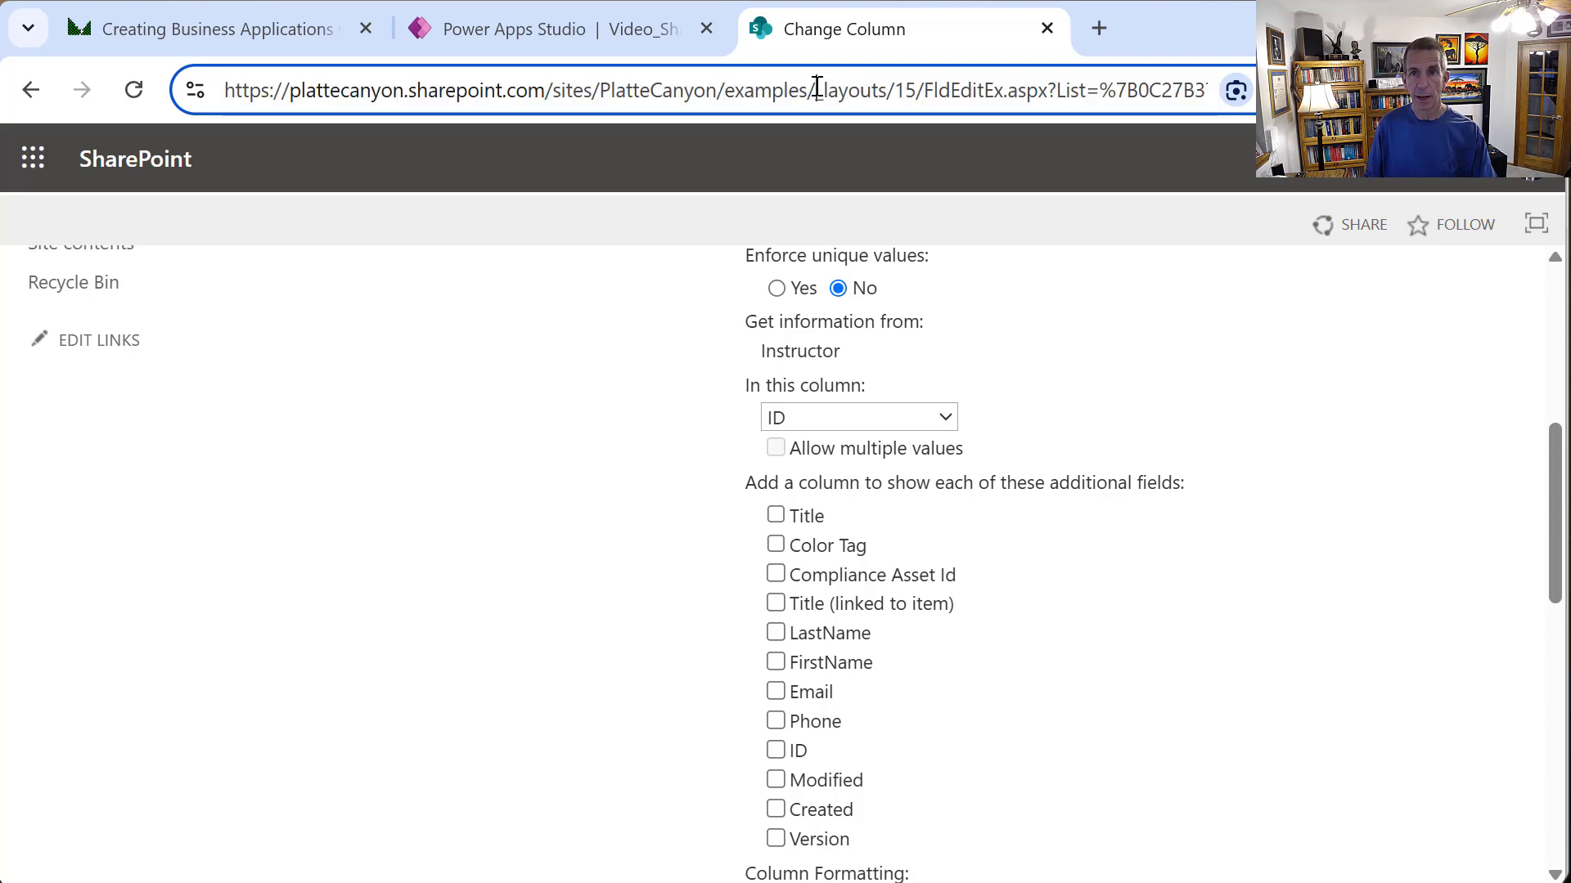
left_click_drag(809, 86, 30, 97)
key("ctrl+c")
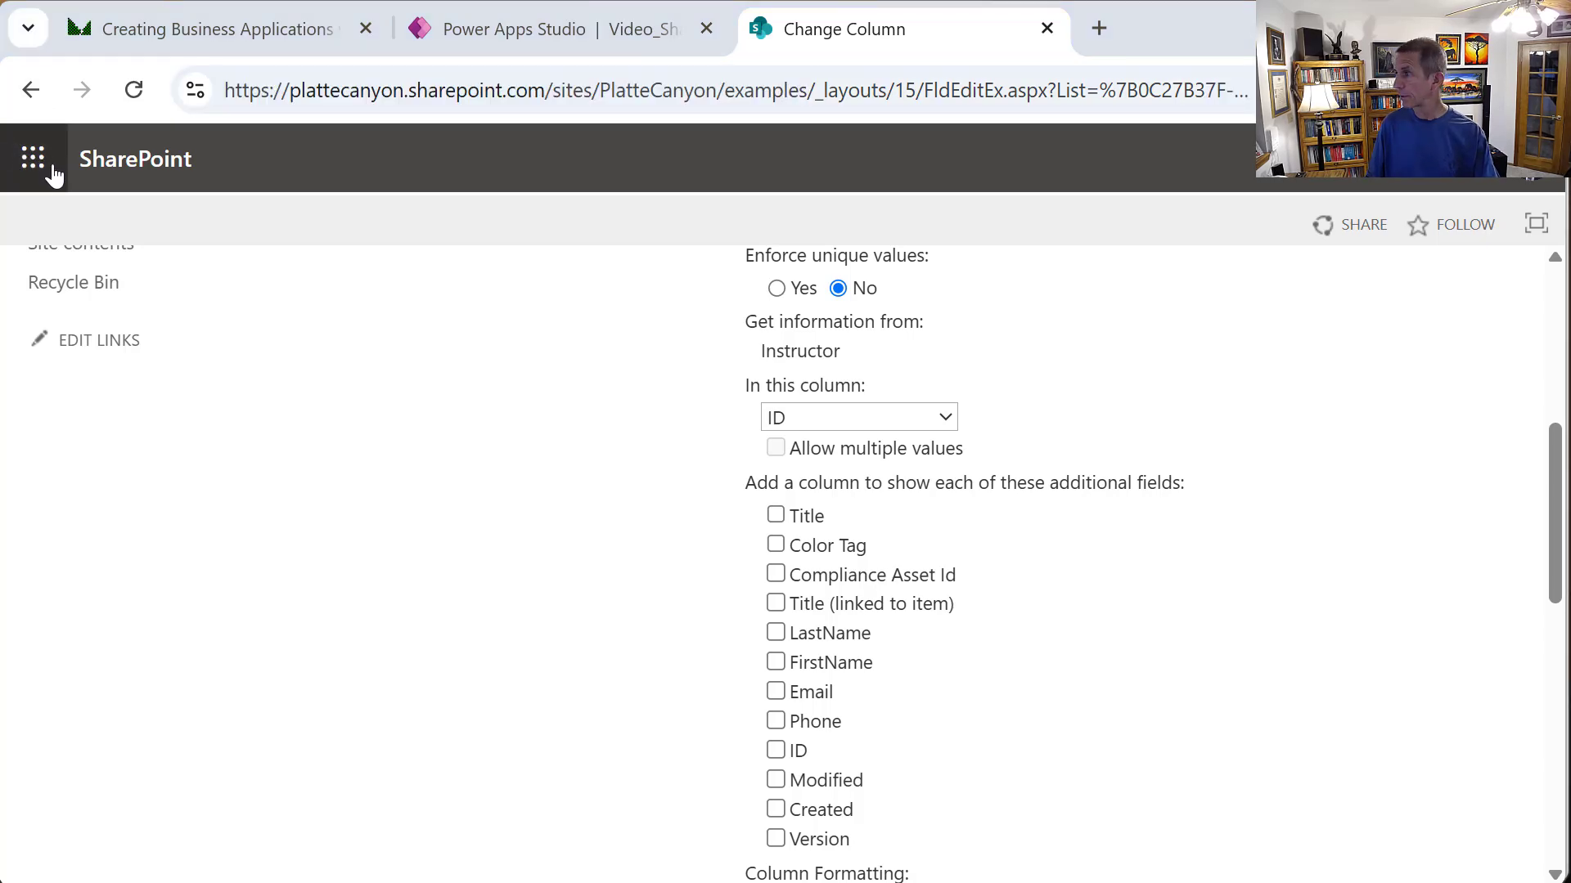
key("alt+Tab")
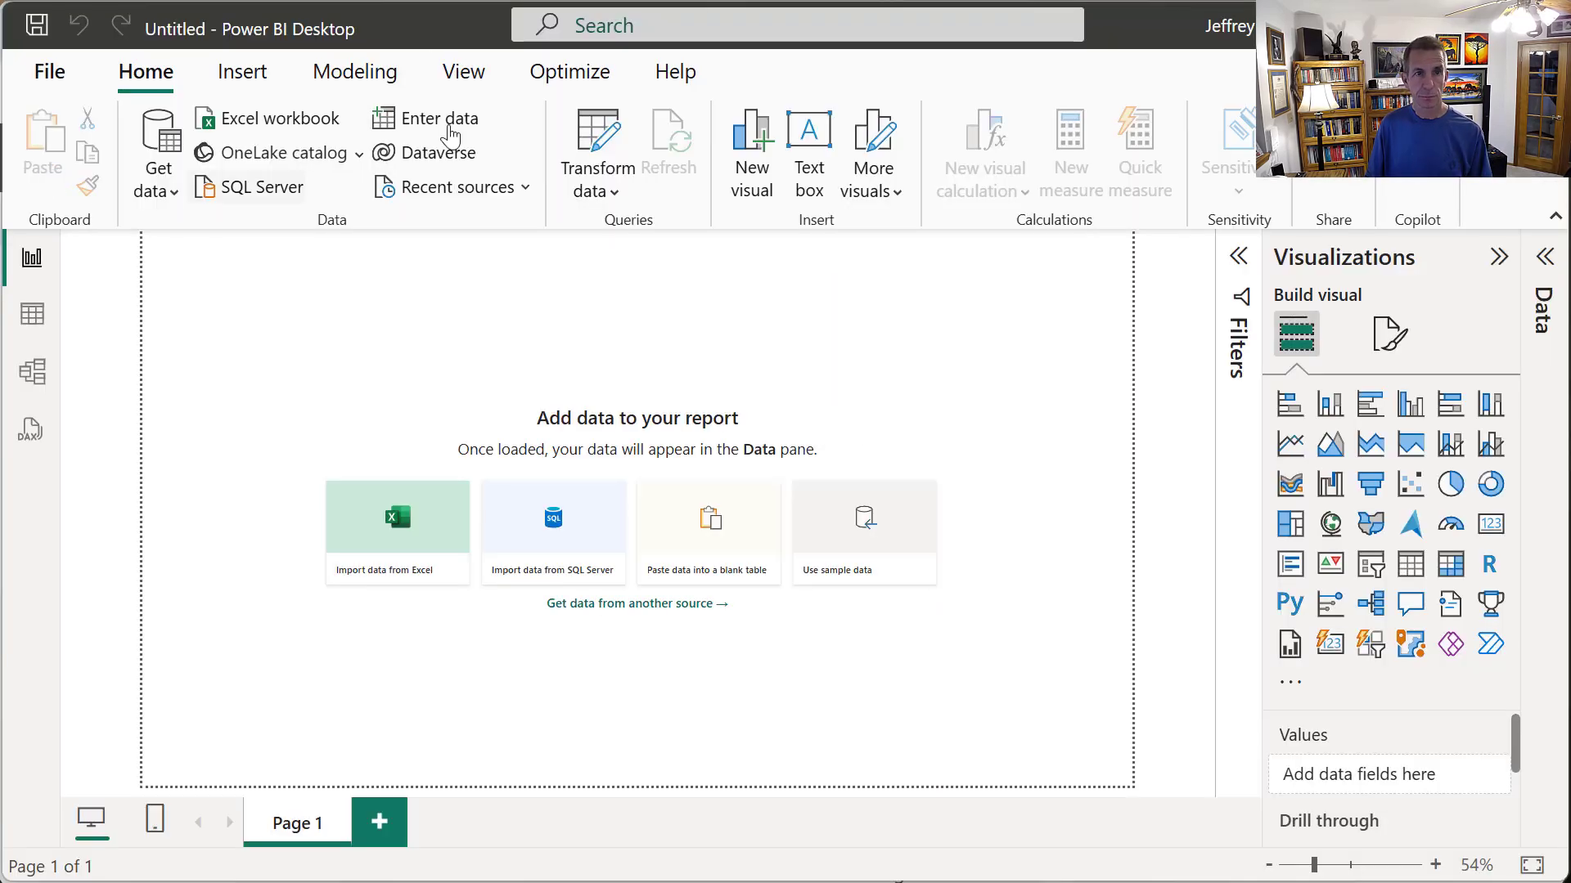
- Search the connectors for 'sharepoin' and connect with SharePoint Online List
left_click(156, 202)
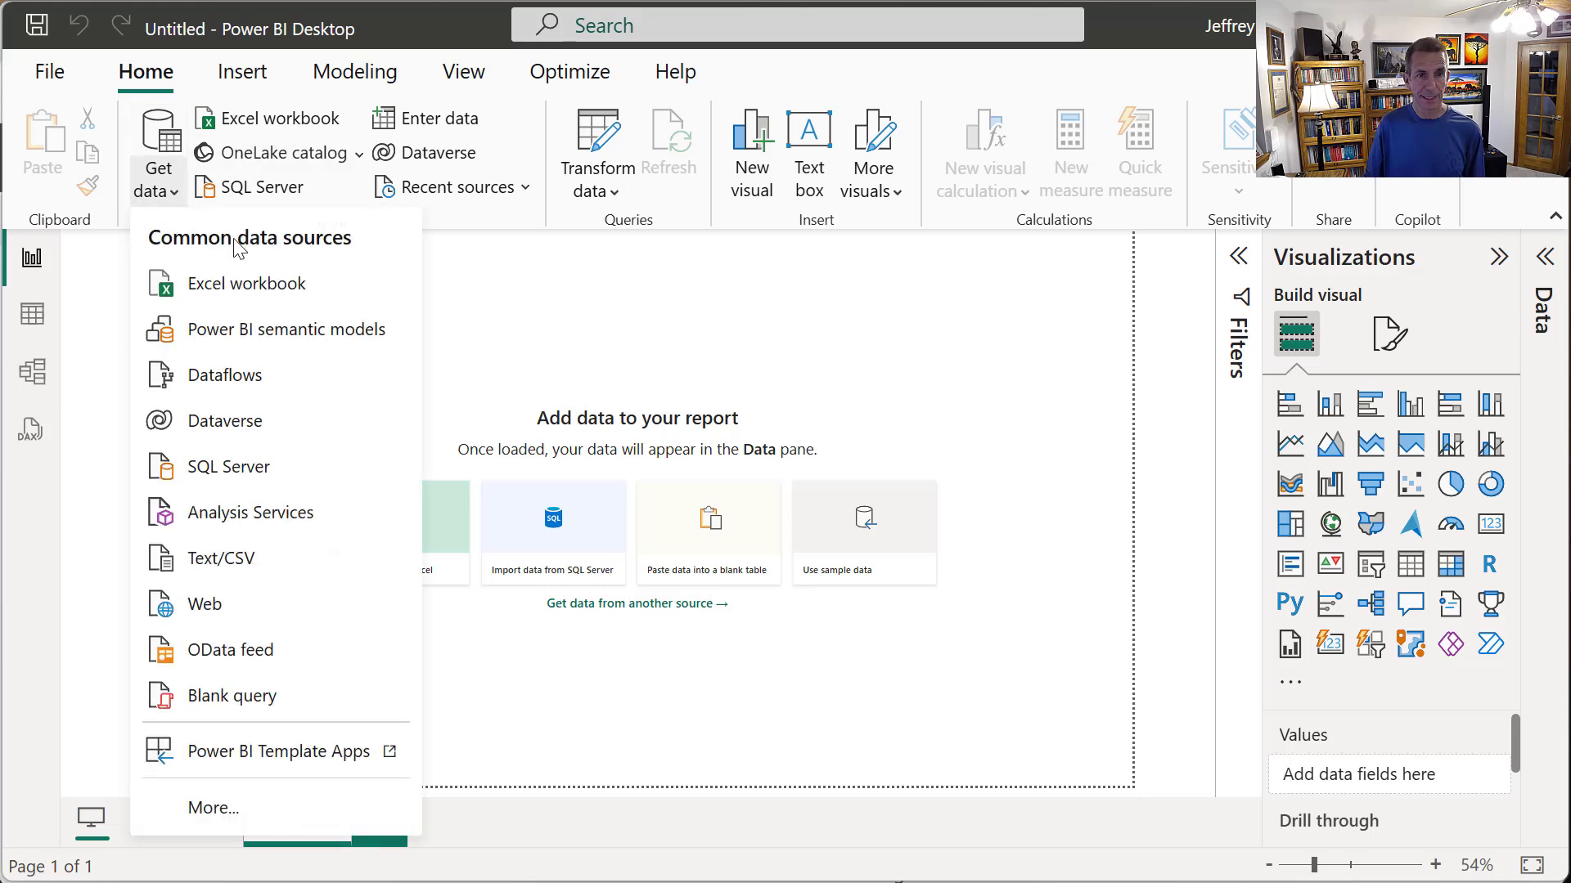
left_click(231, 811)
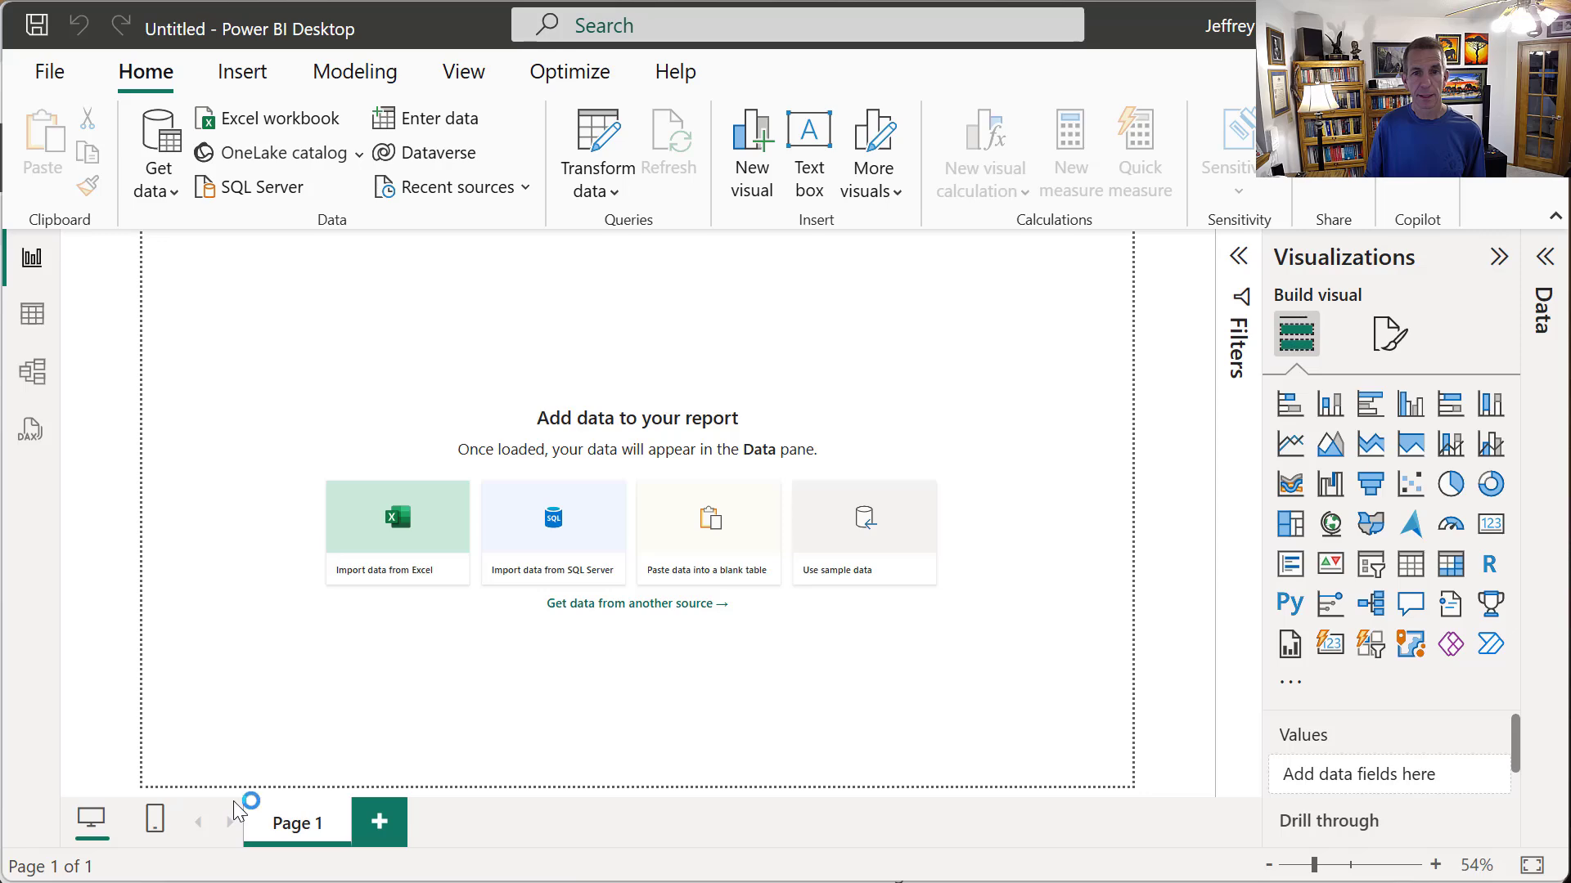
left_click(478, 77)
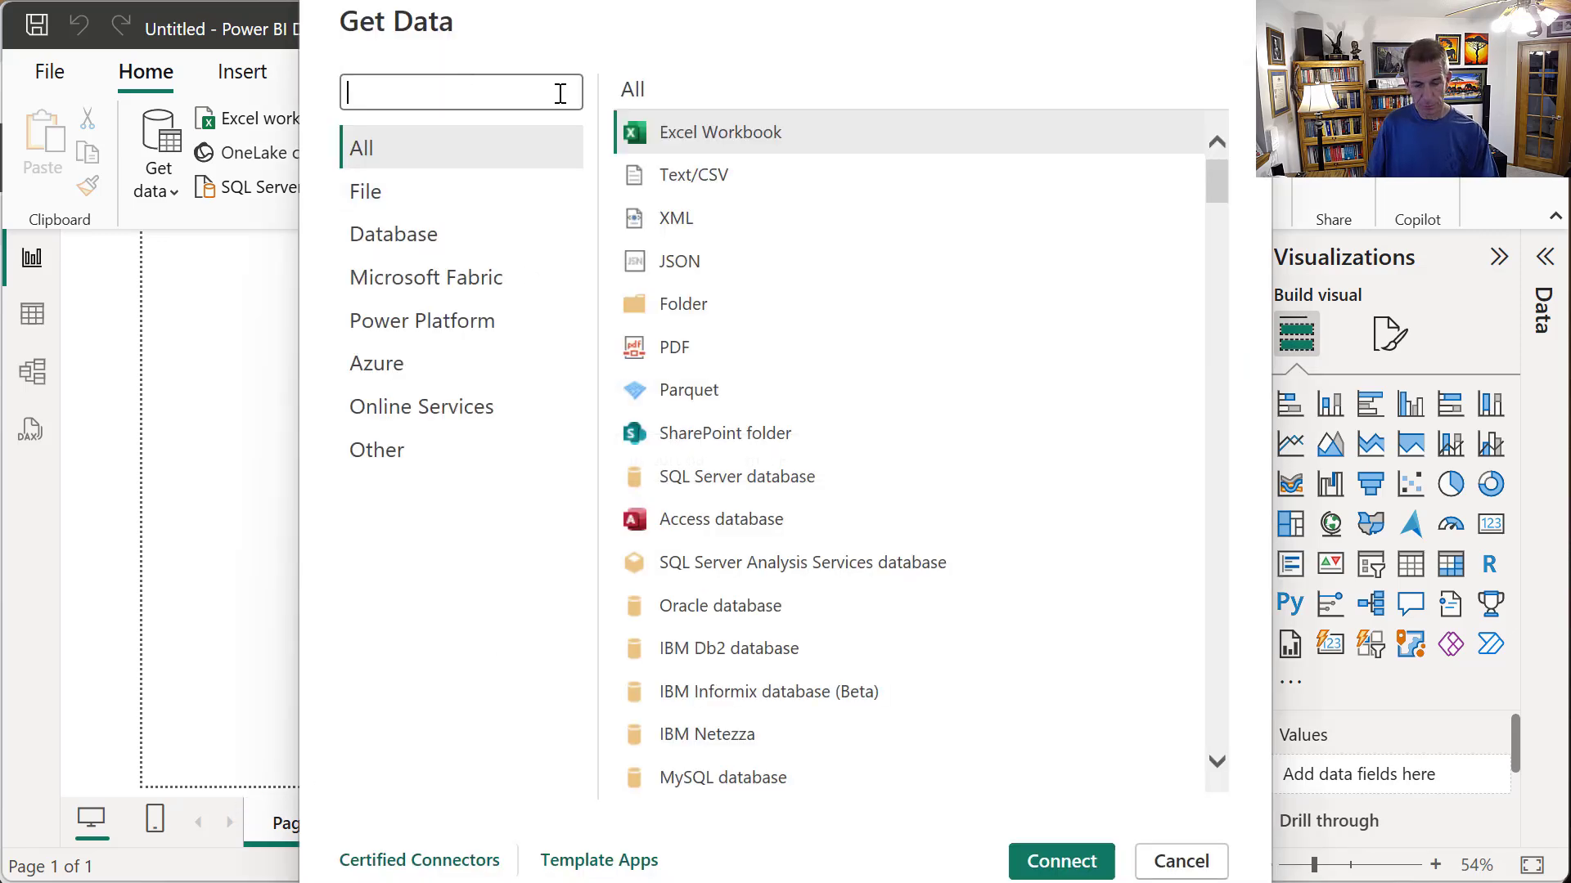
type("sharepo")
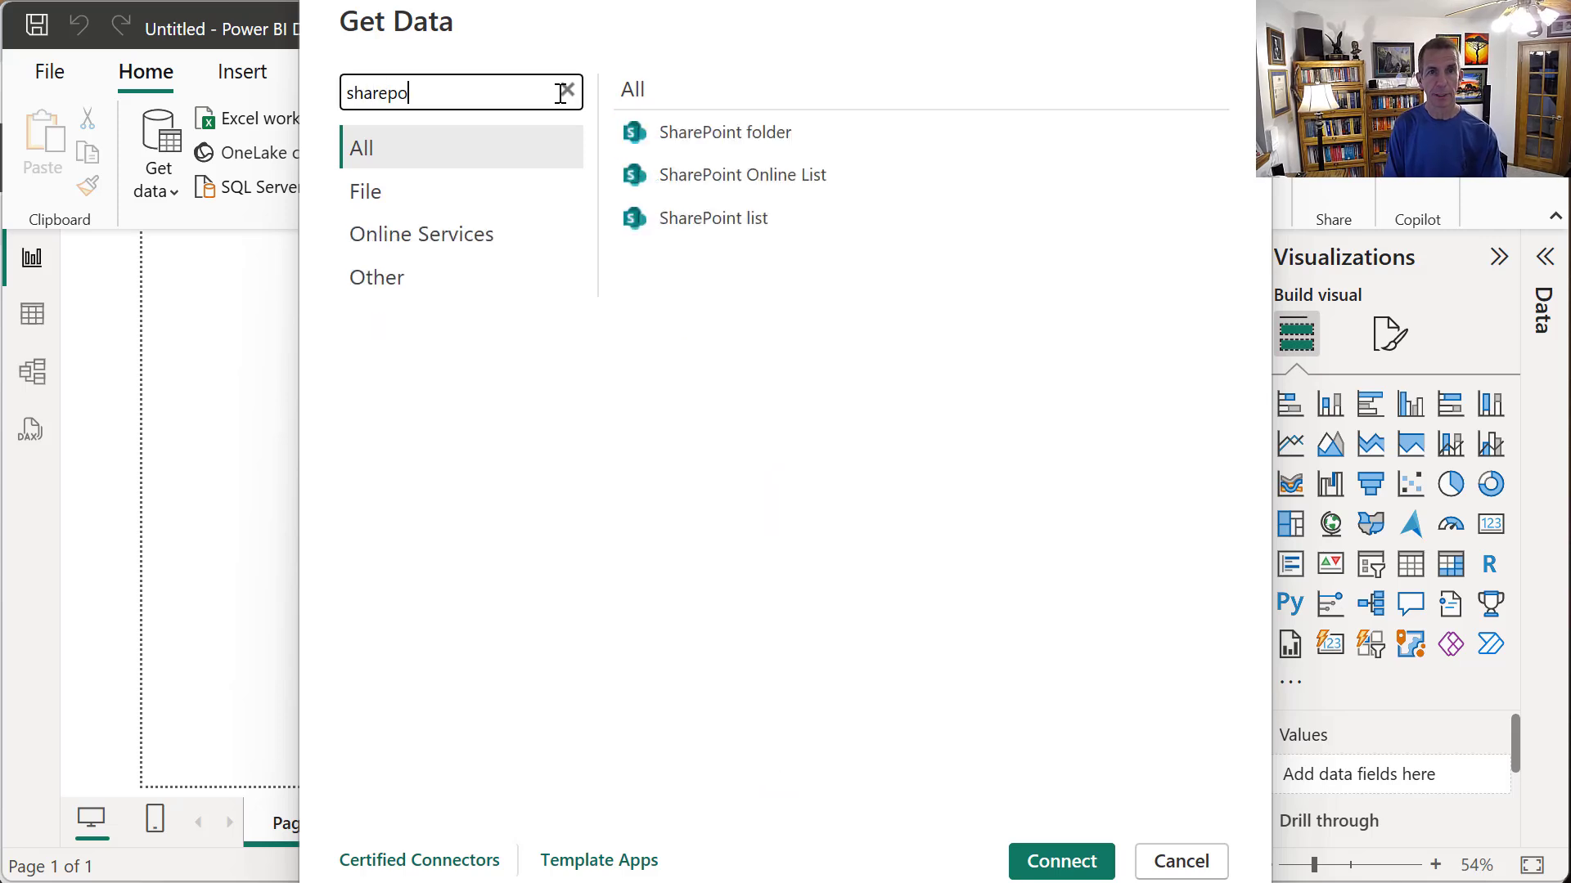
type("in")
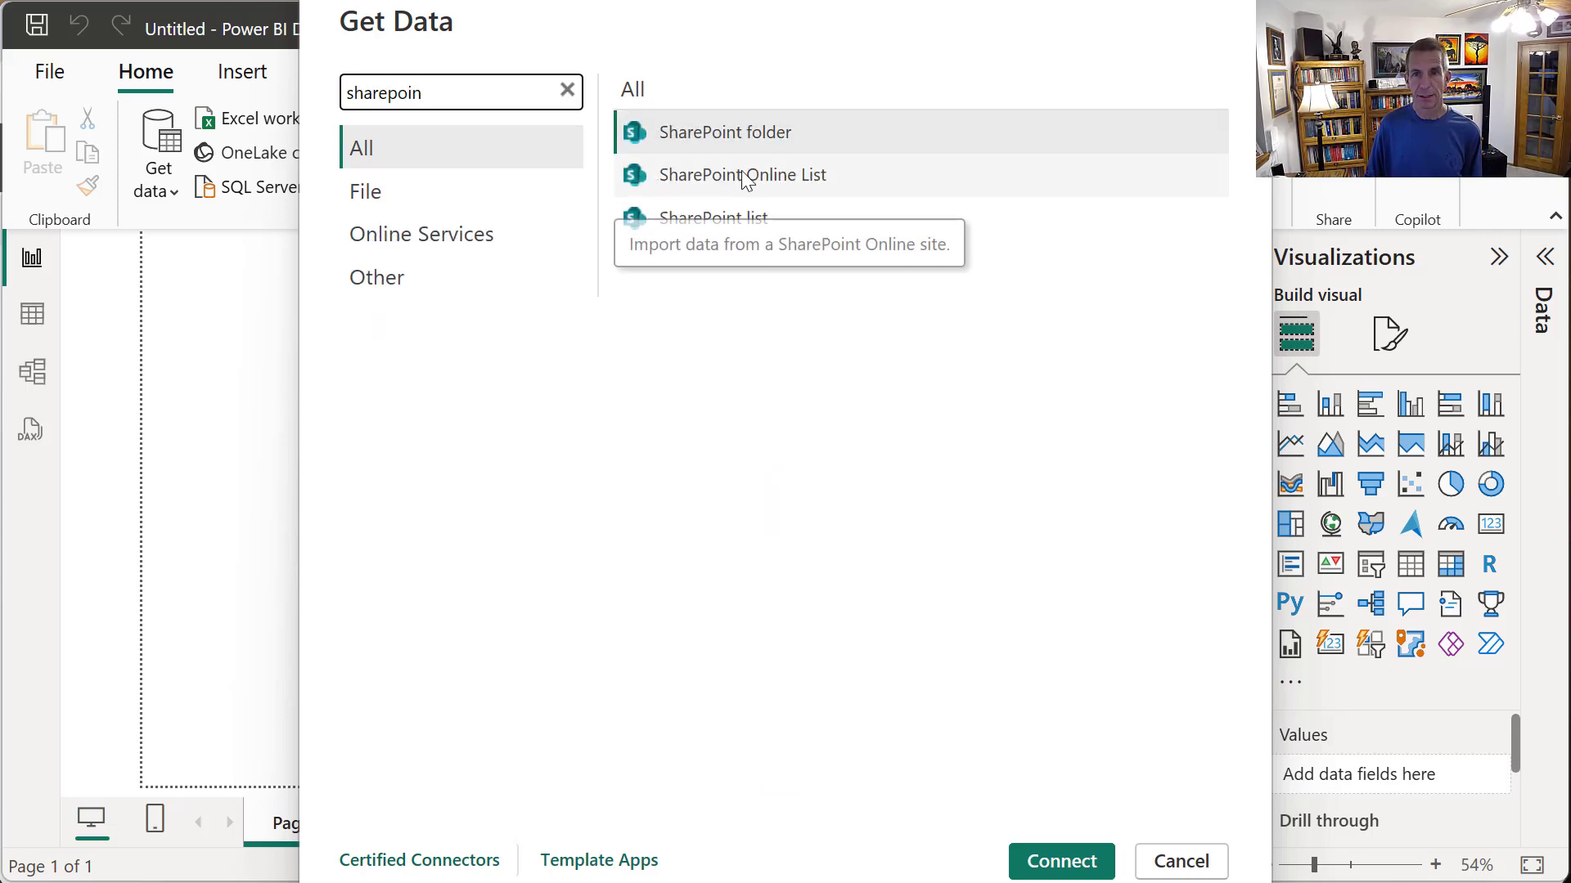
left_click(747, 177)
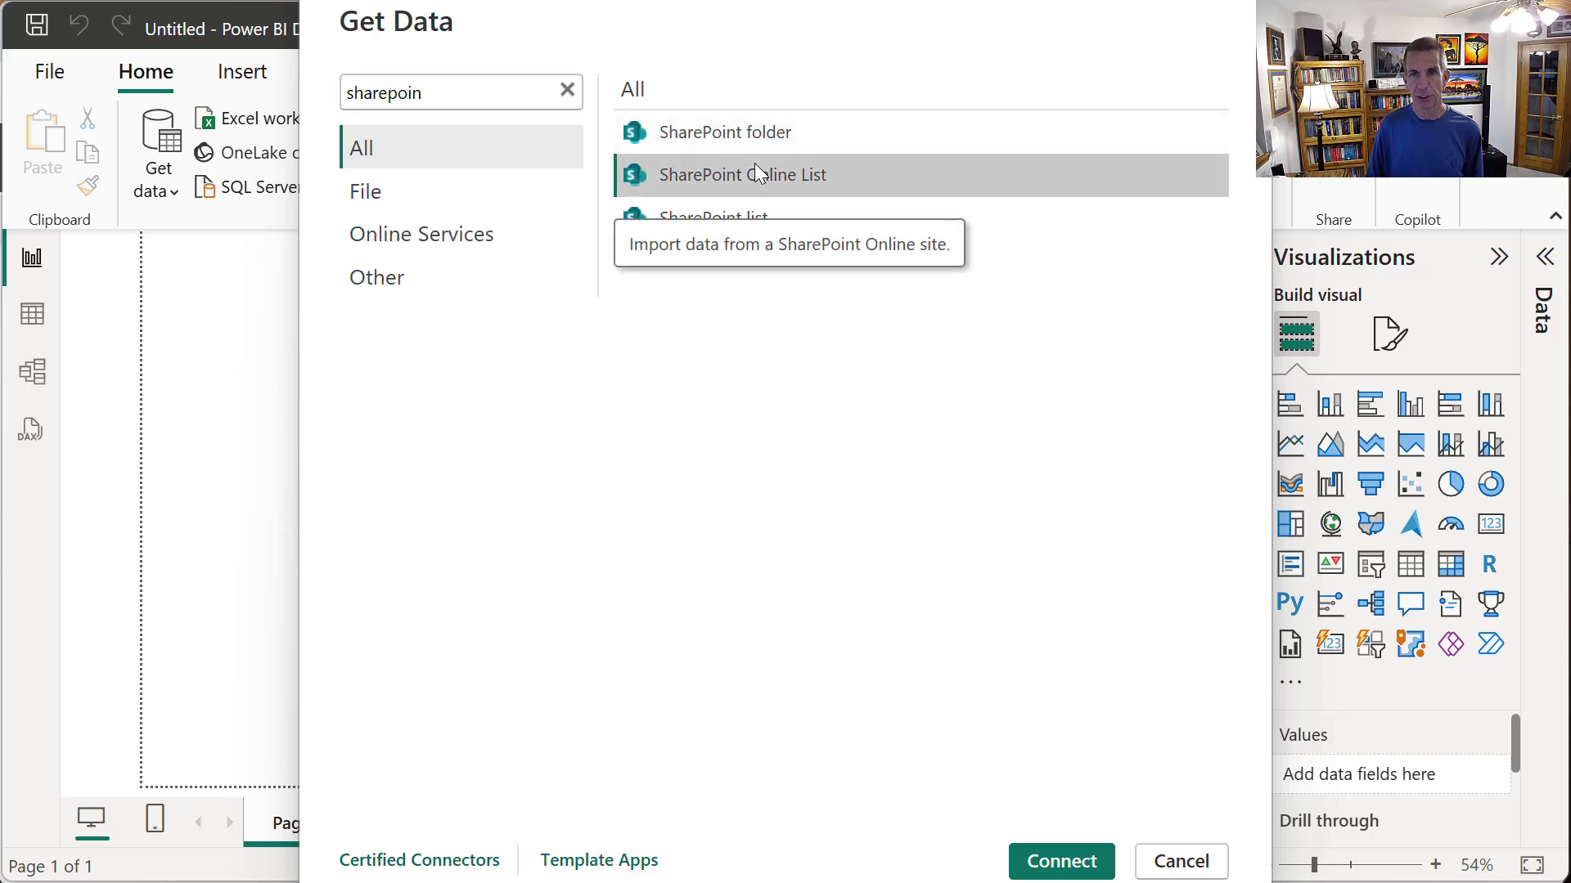
left_click(1061, 863)
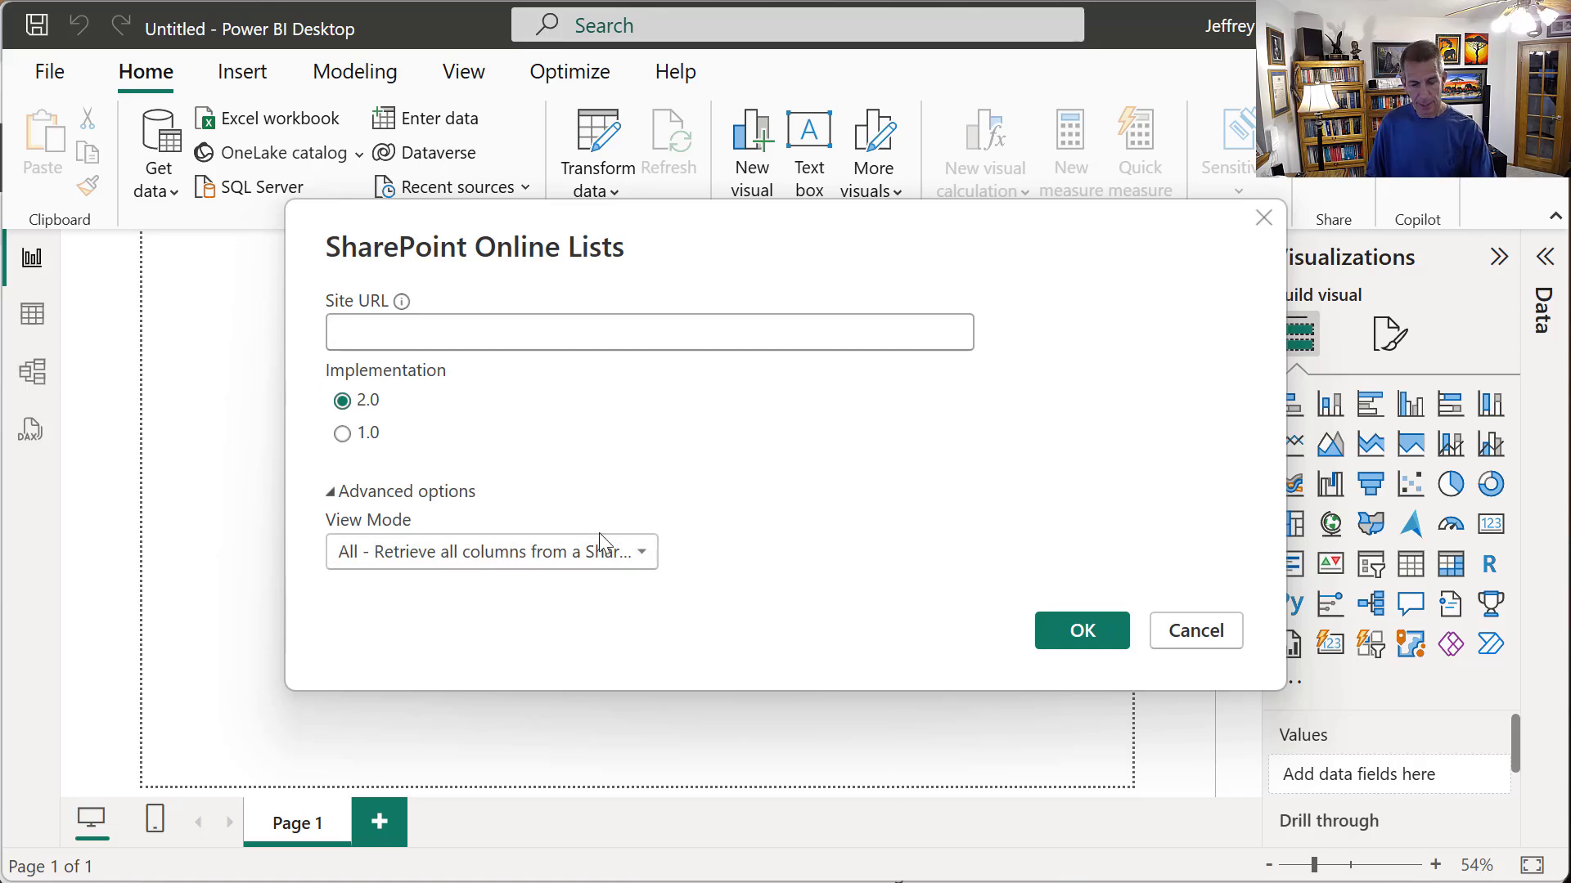
- Paste the copied examples site address as the Site URL and confirm the connection
key("ctrl+v")
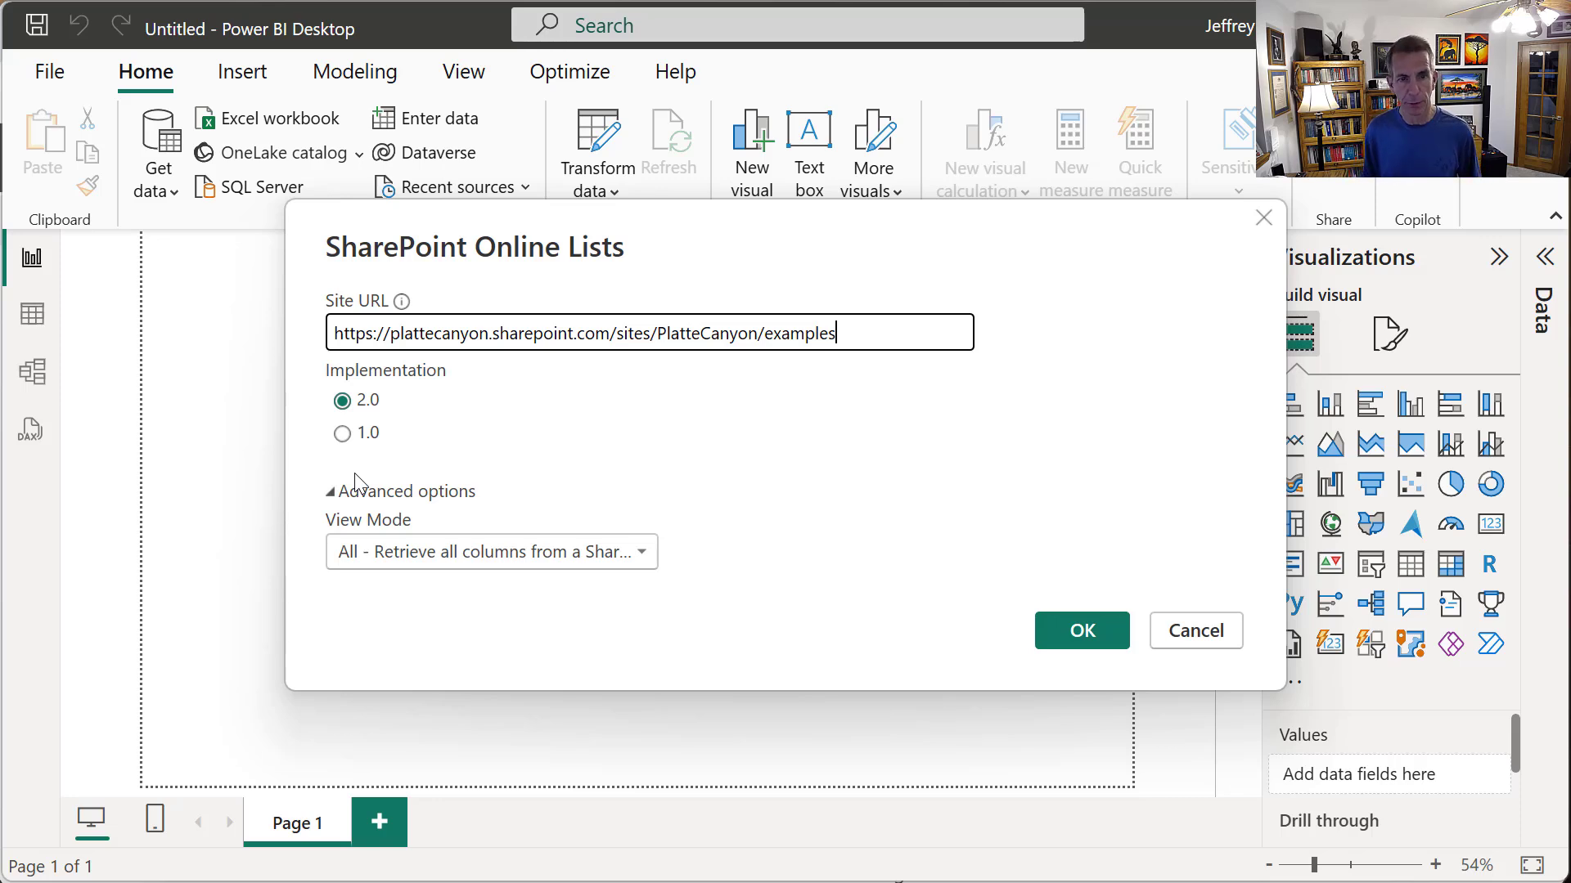
left_click(1071, 646)
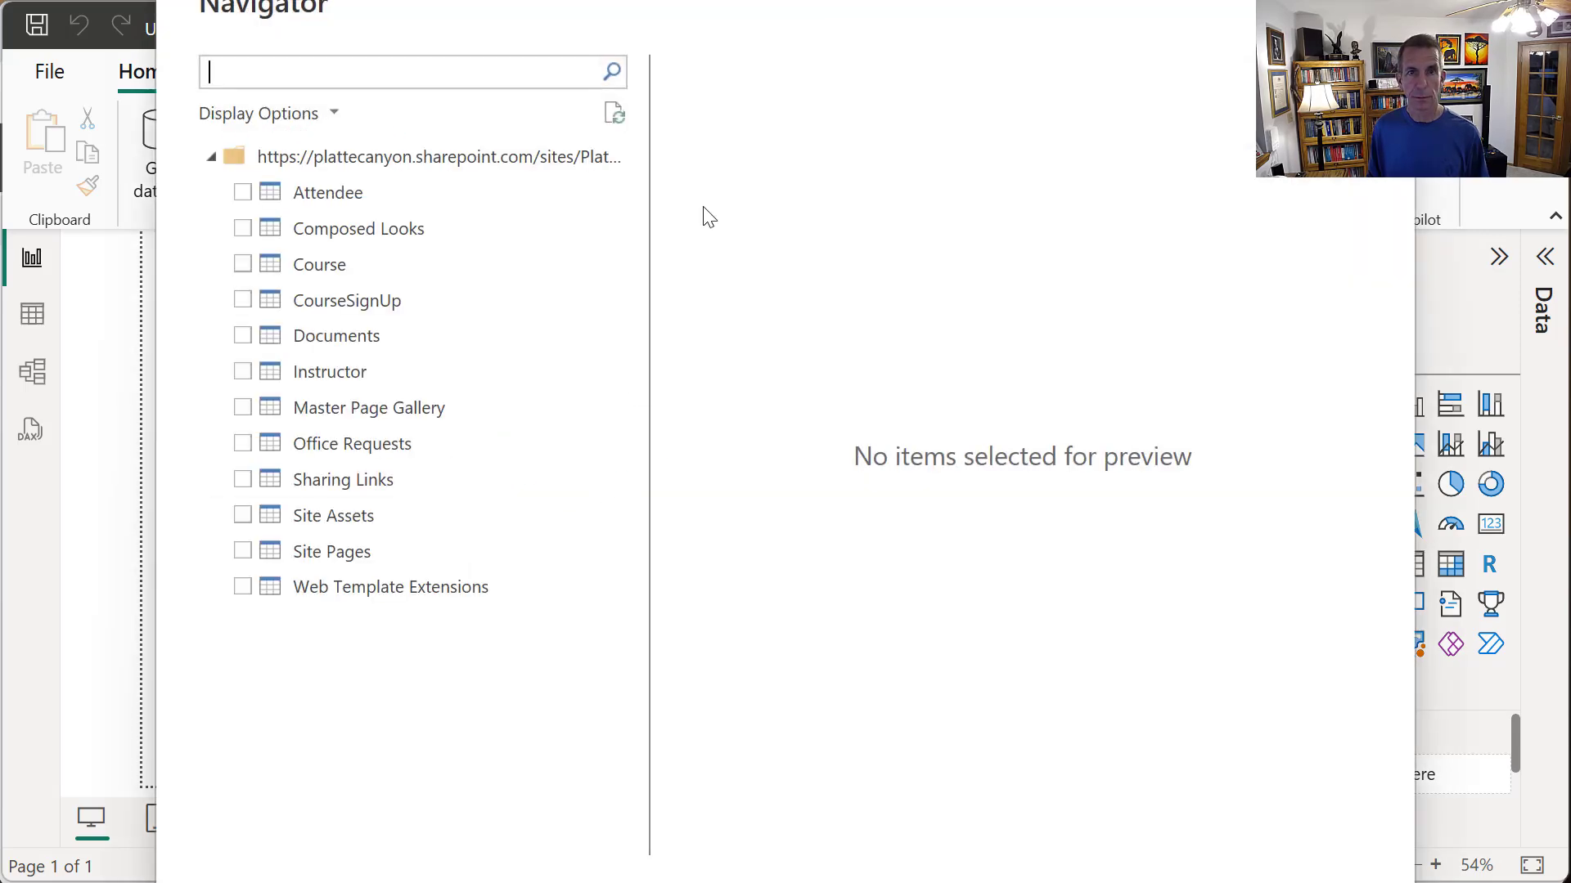
- Select the Attendee, Course, CourseSignUp and Instructor lists in the Navigator and load them
left_click_drag(743, 14, 726, 98)
left_click(223, 301)
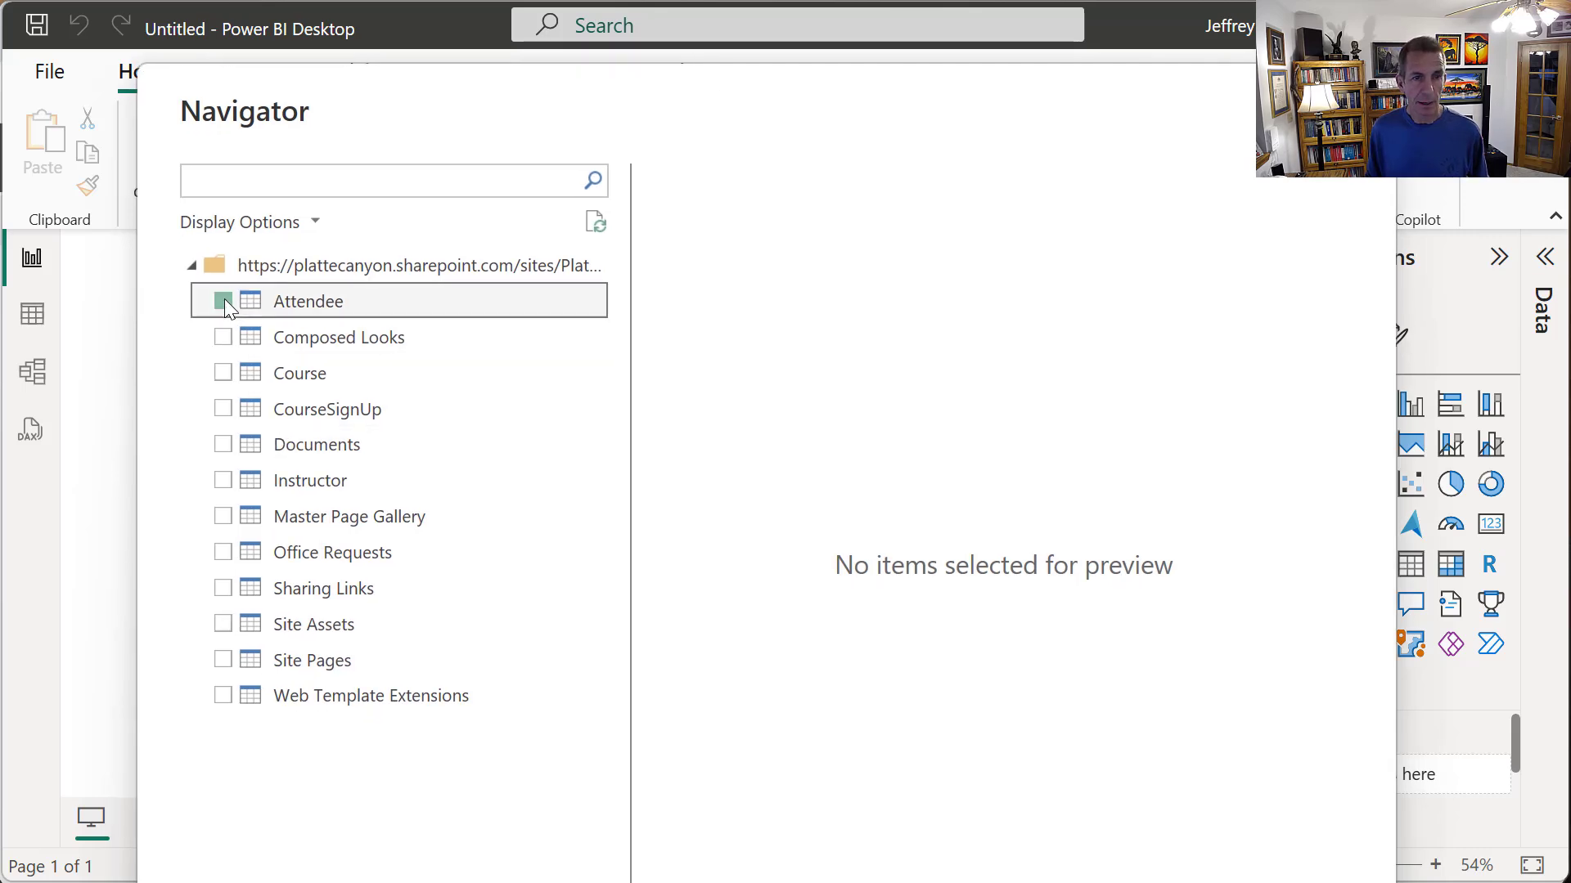
left_click(225, 374)
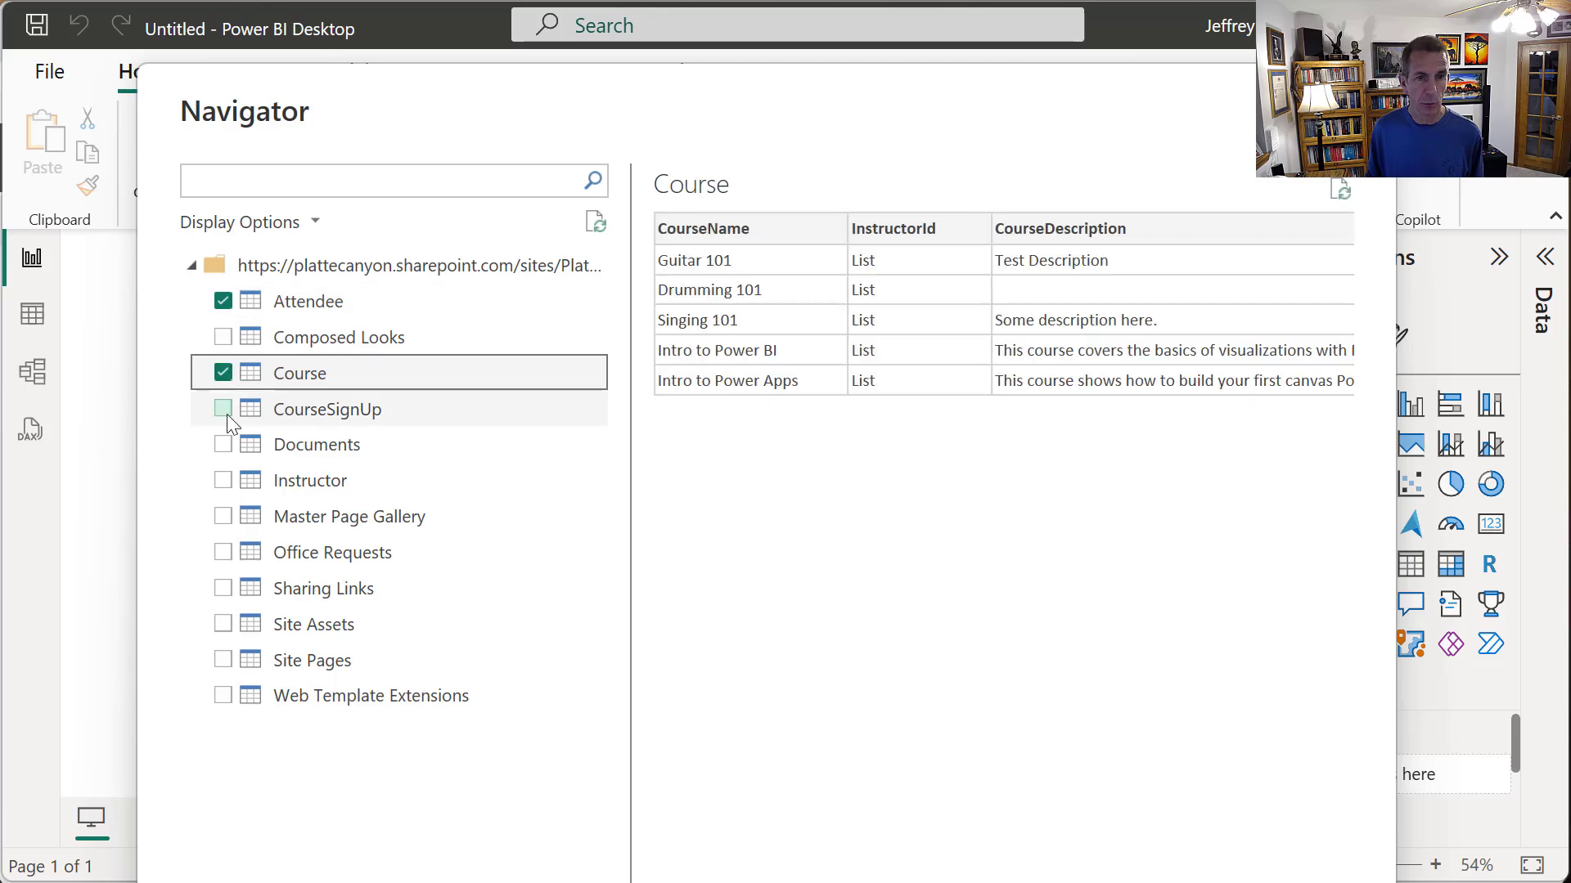
left_click(222, 409)
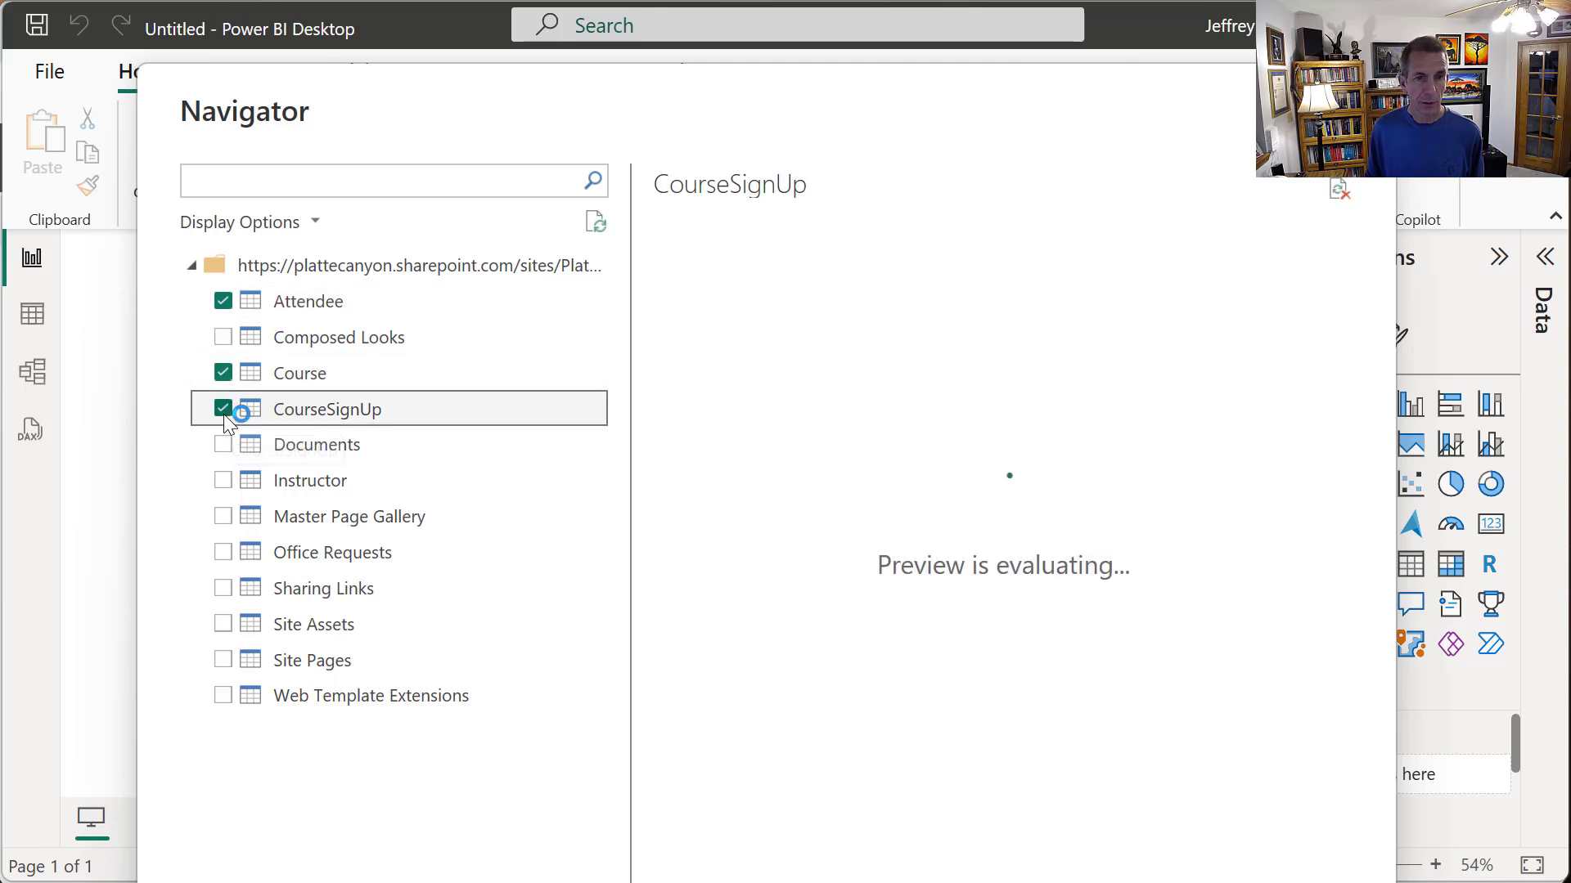
left_click(223, 481)
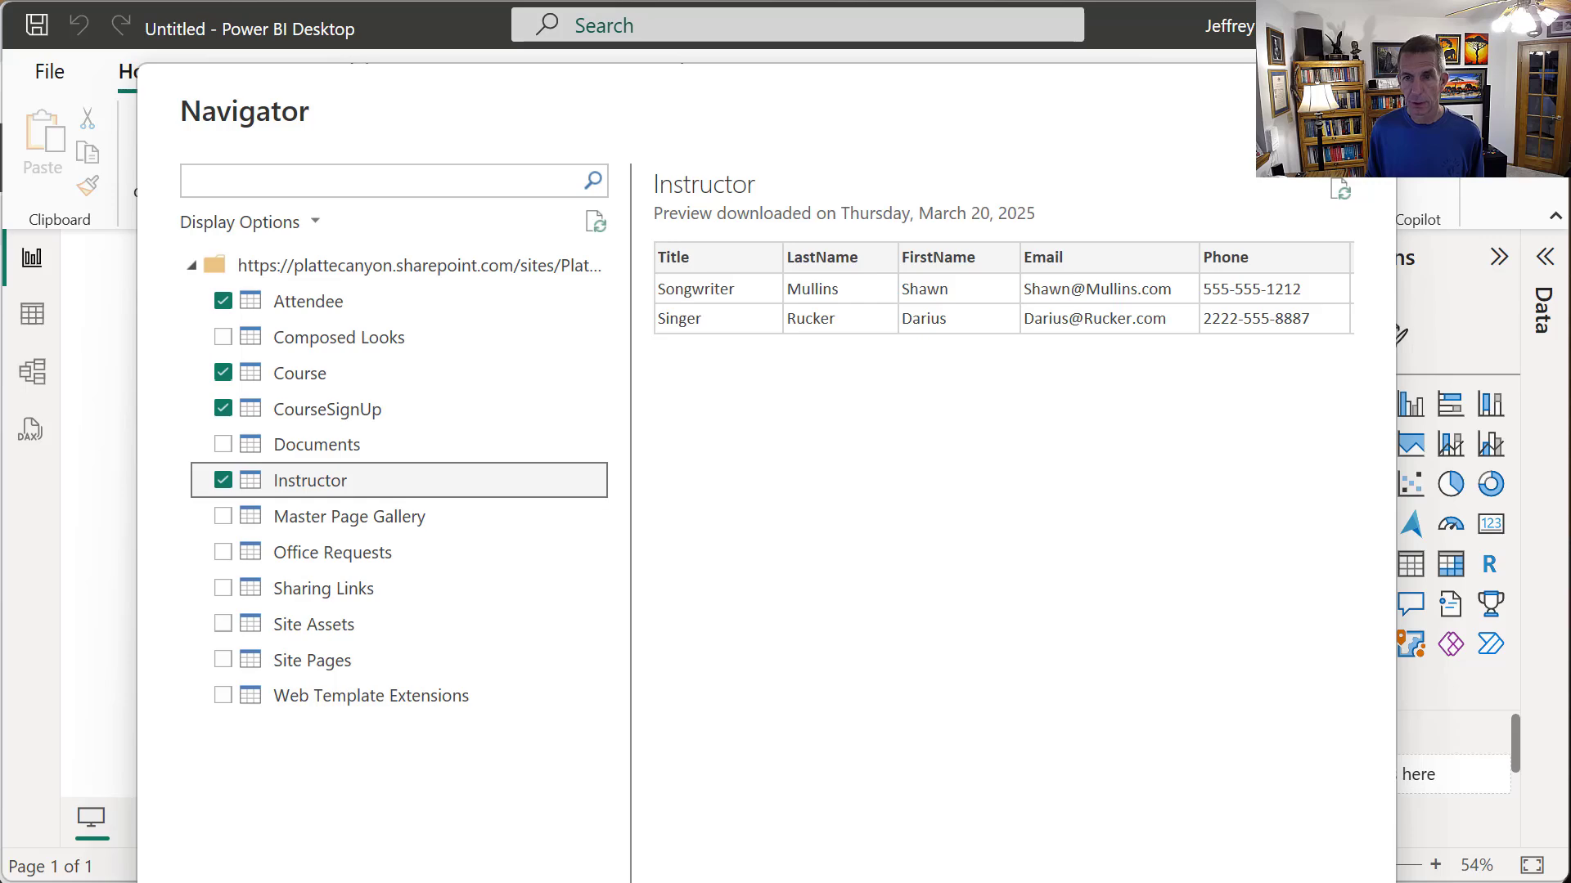
left_click(898, 882)
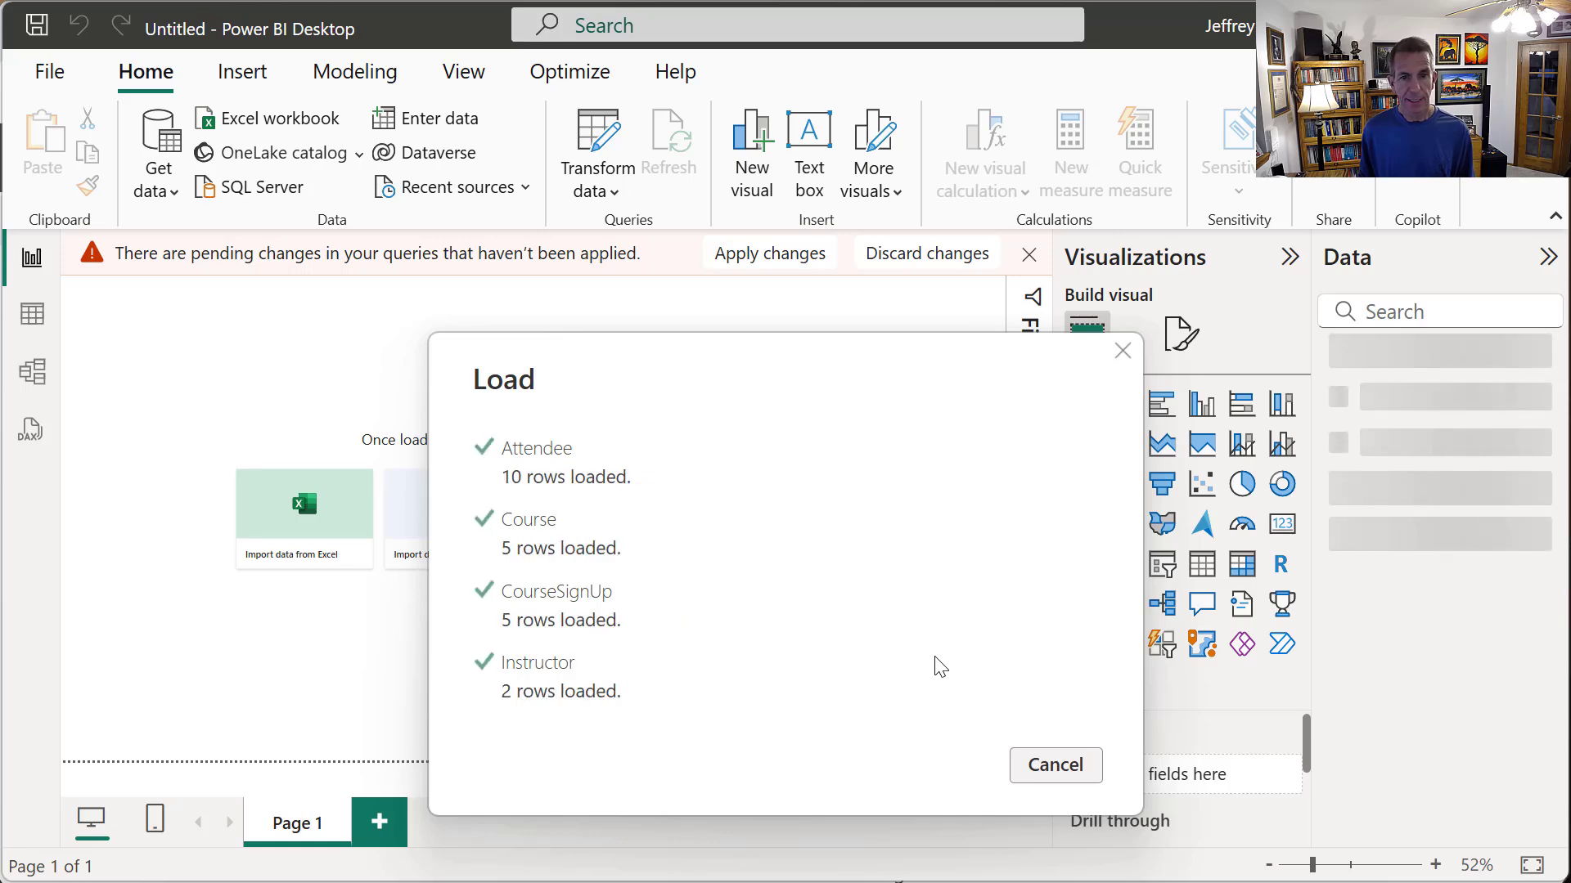
- Review the four loaded tables in Model view with side panes collapsed, then return to Report view
left_click(30, 374)
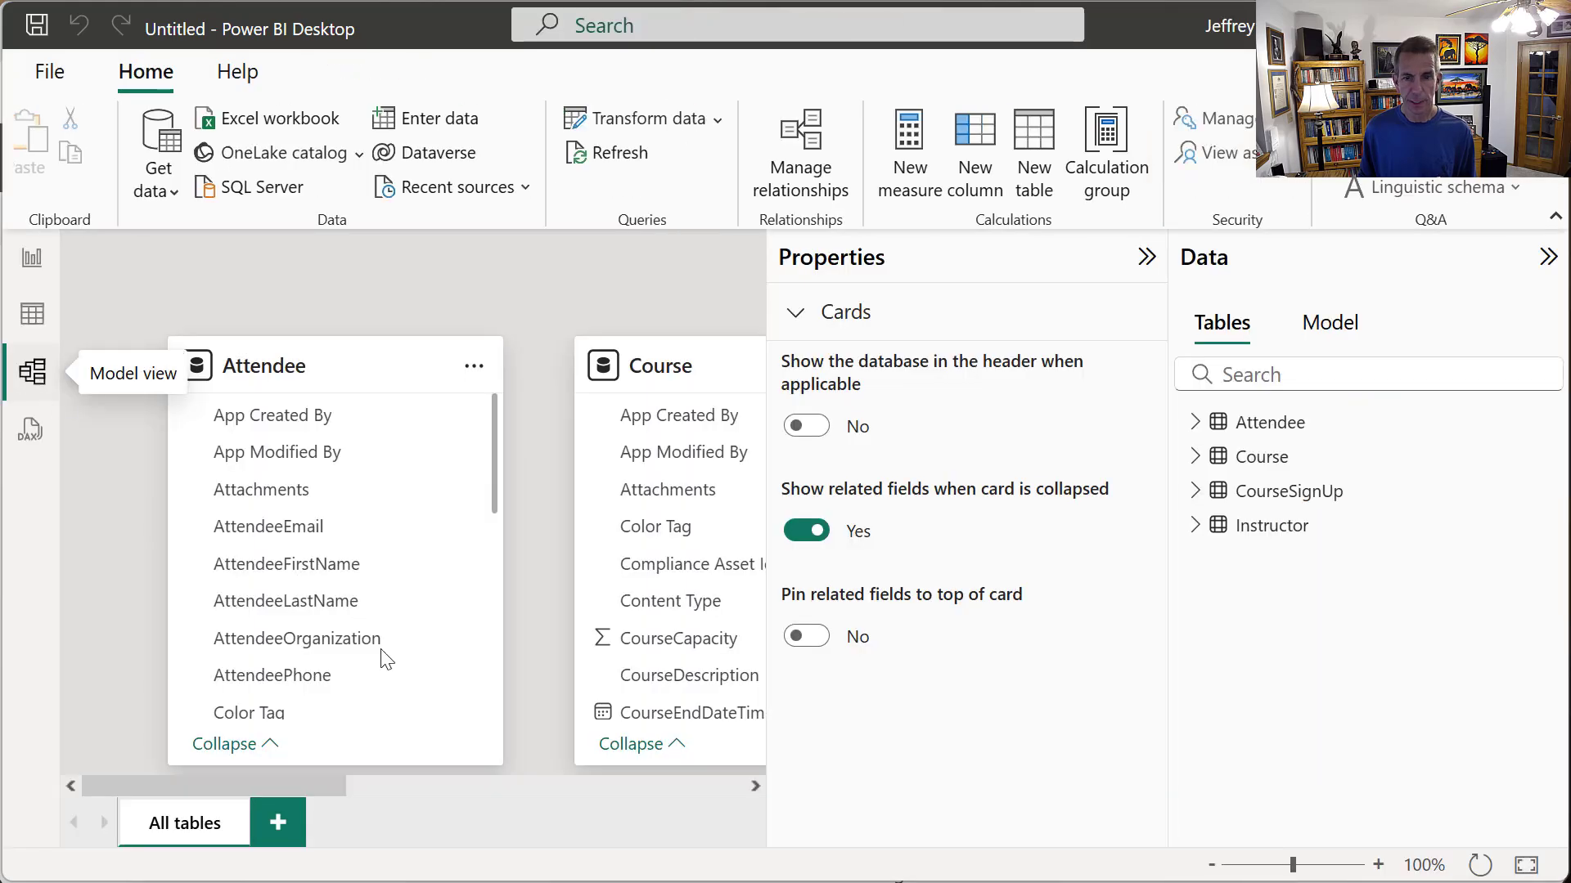
left_click(1145, 258)
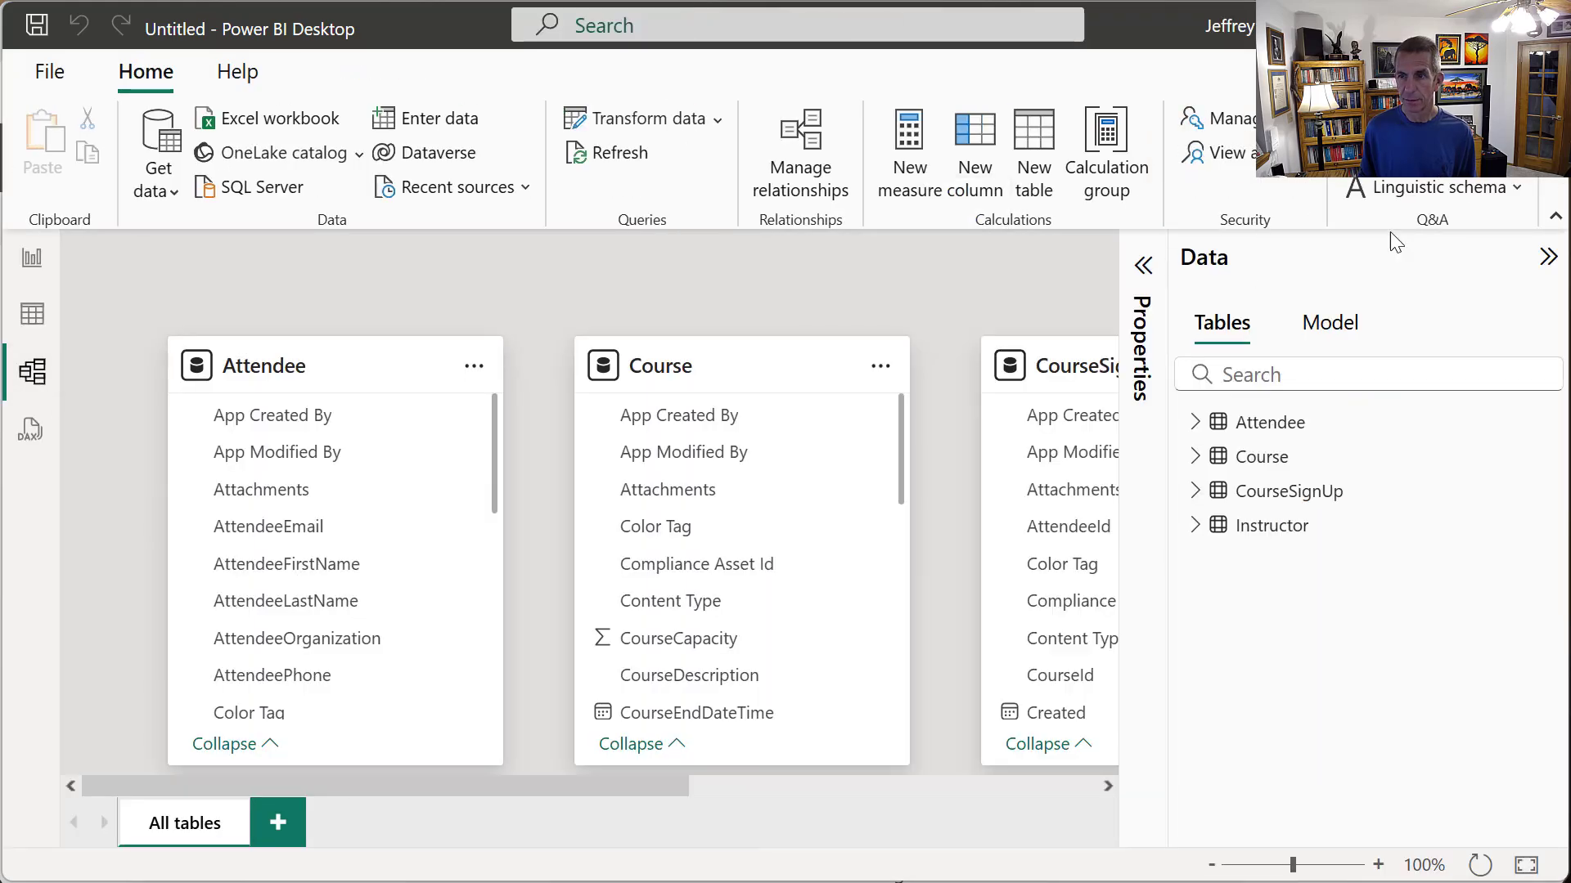
left_click(1547, 258)
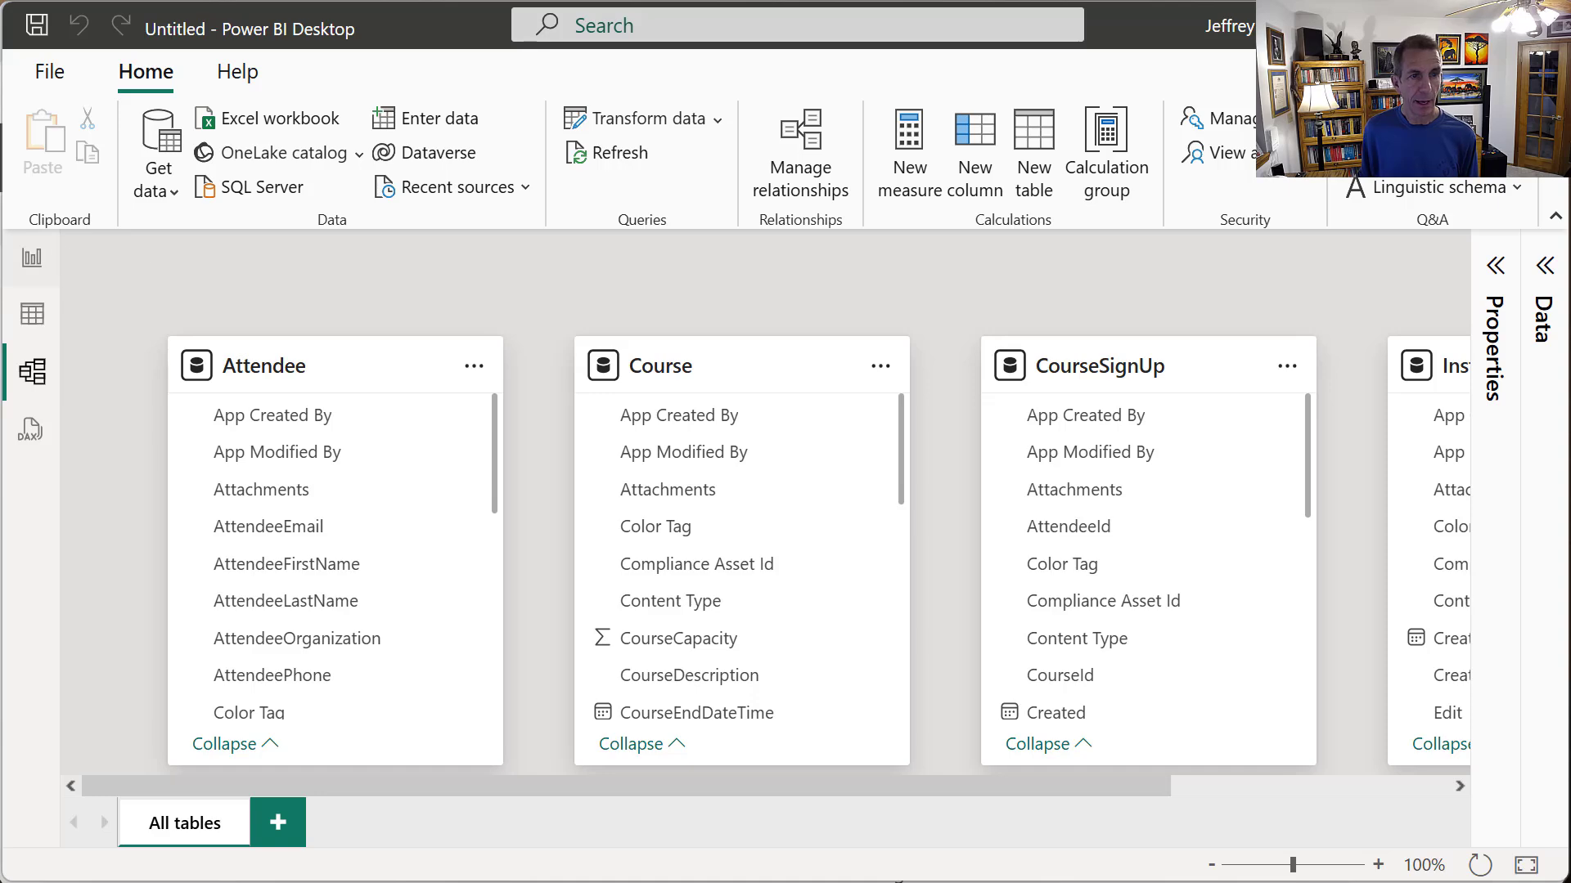
left_click(32, 259)
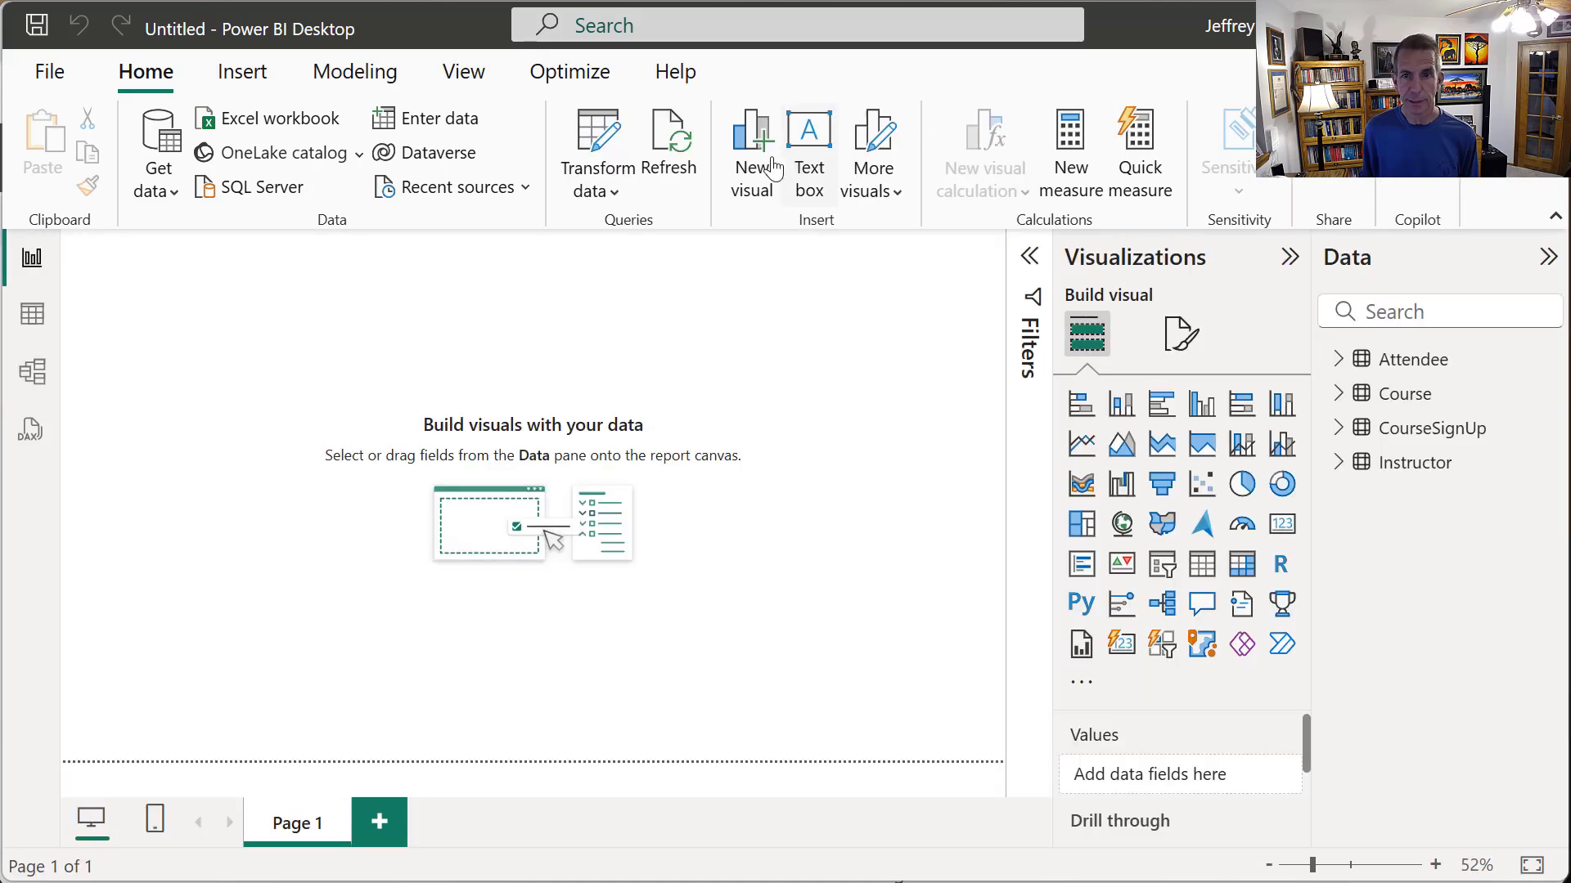
- Open the Power Query Editor on the loaded queries and move its window fully into view
left_click(605, 195)
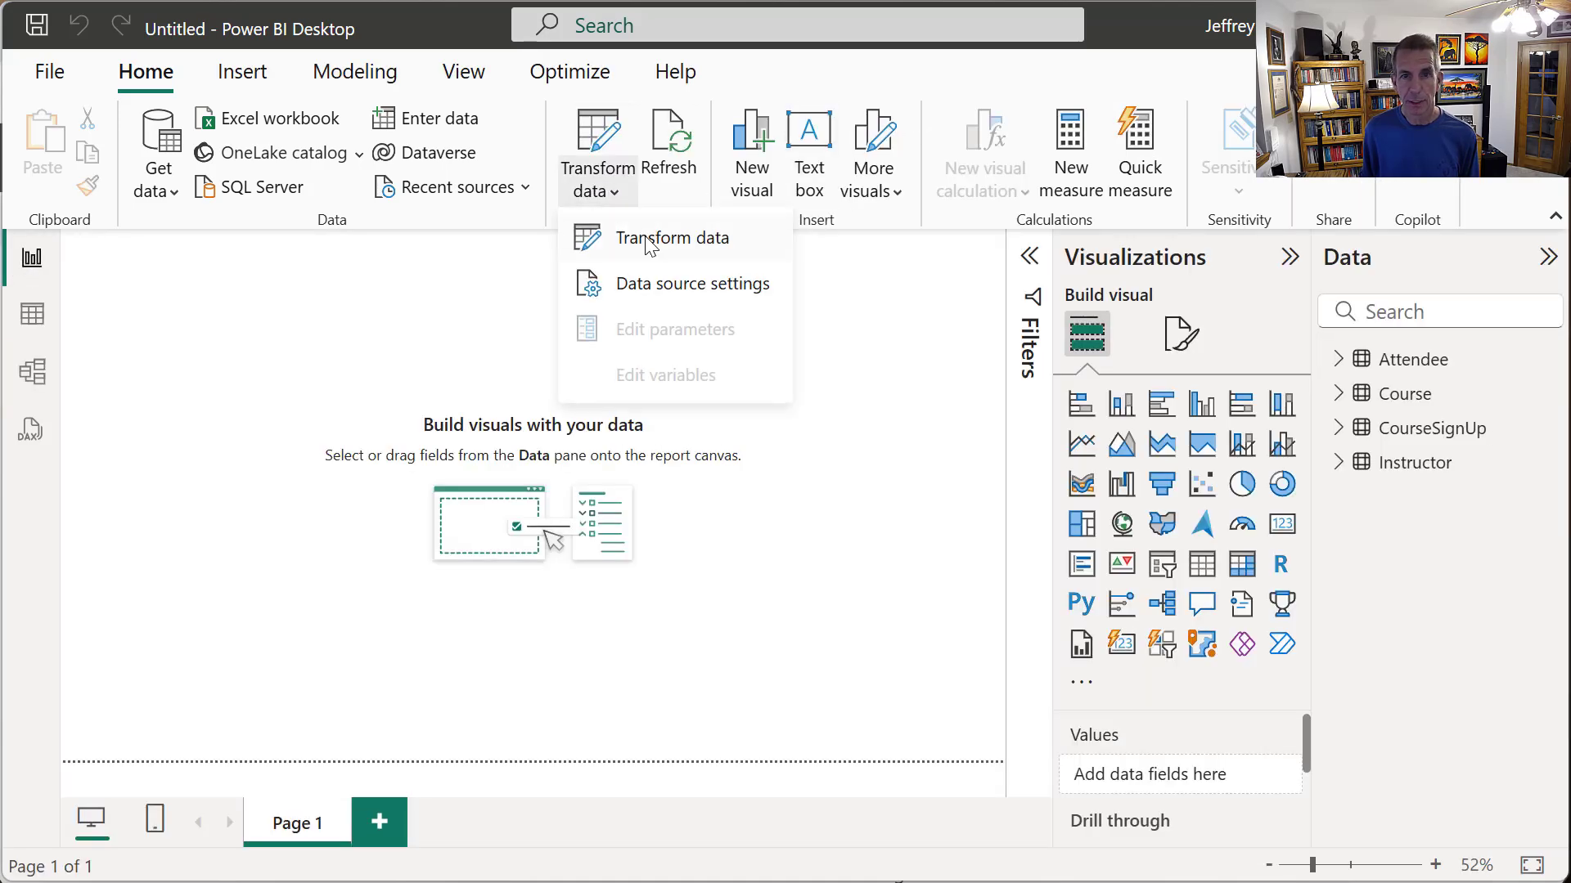
left_click(652, 242)
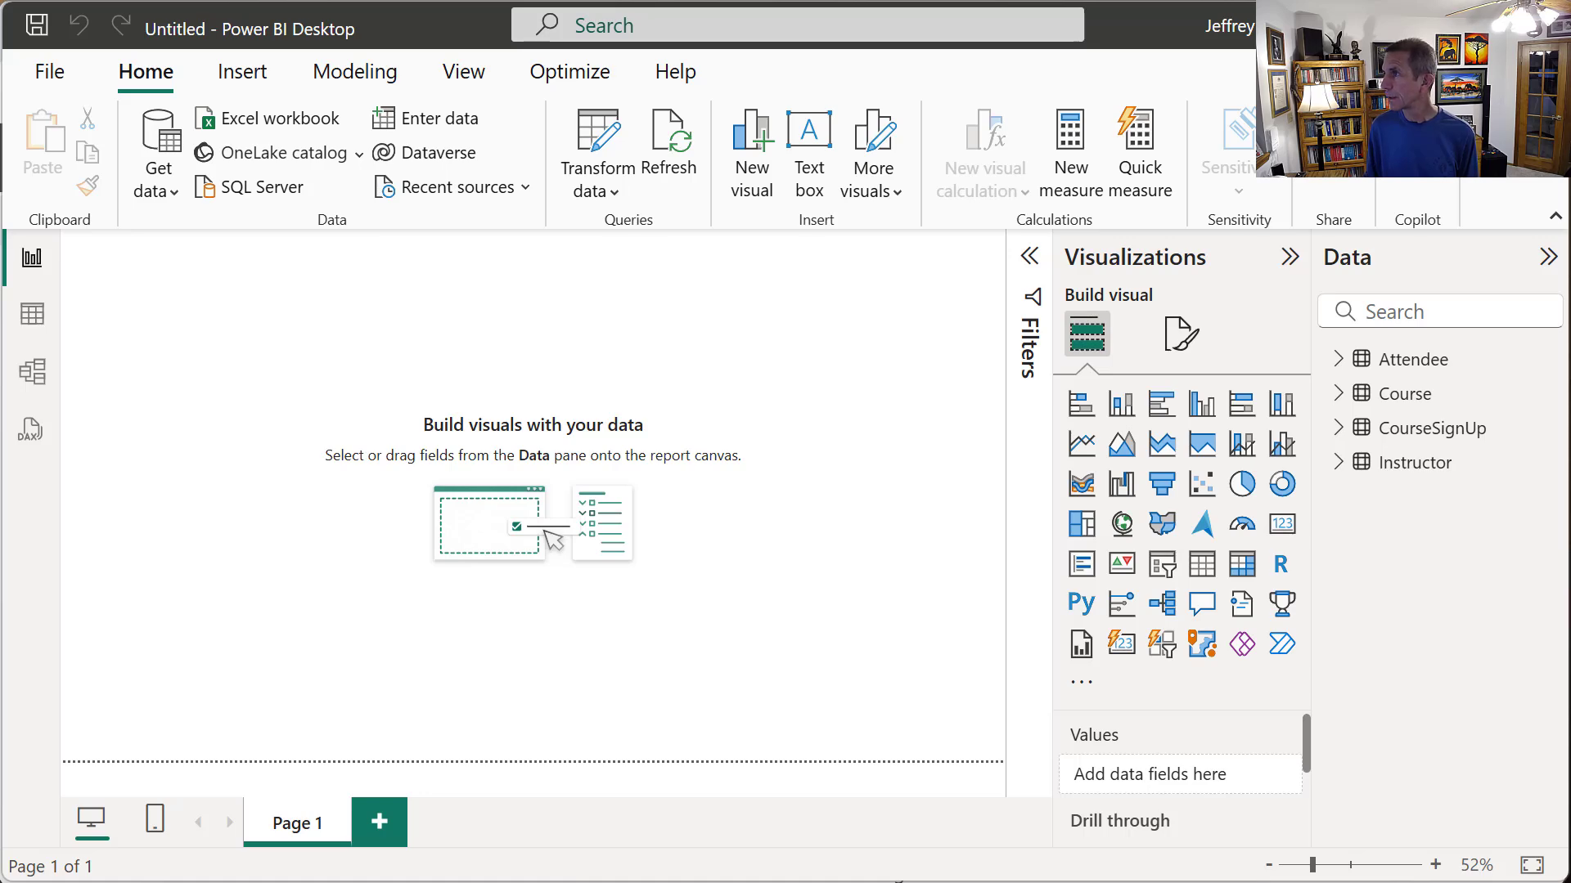
left_click_drag(839, 178, 652, 32)
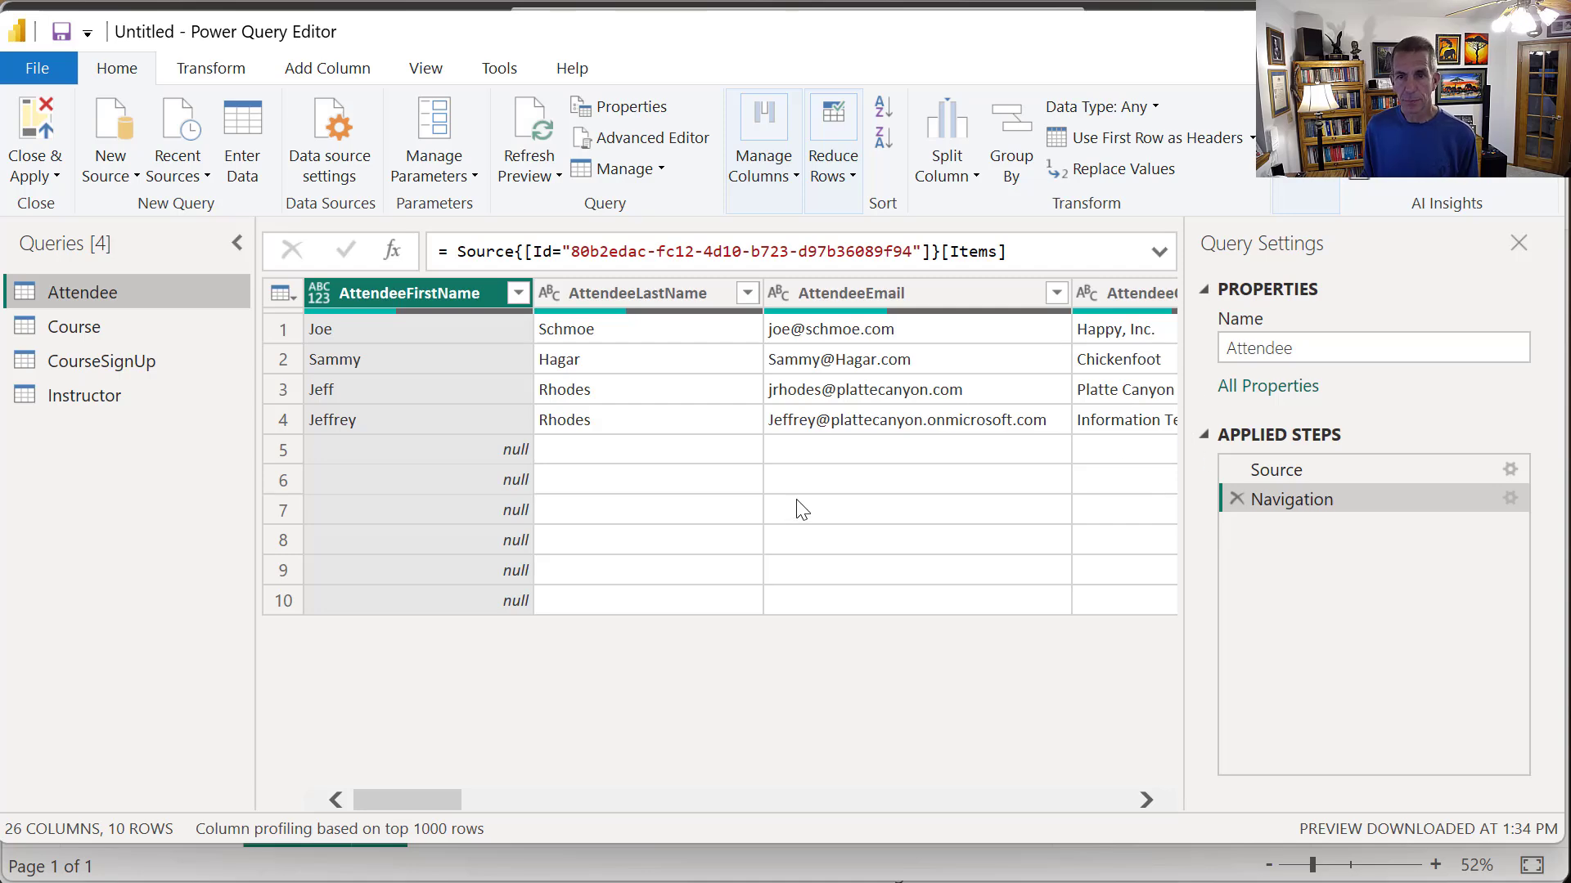
- Scroll across the Attendee columns to Color Tag and bring up the Add Column options
mouse_move(416, 800)
left_mouse_down()
mouse_move(522, 809)
mouse_move(403, 827)
left_mouse_up()
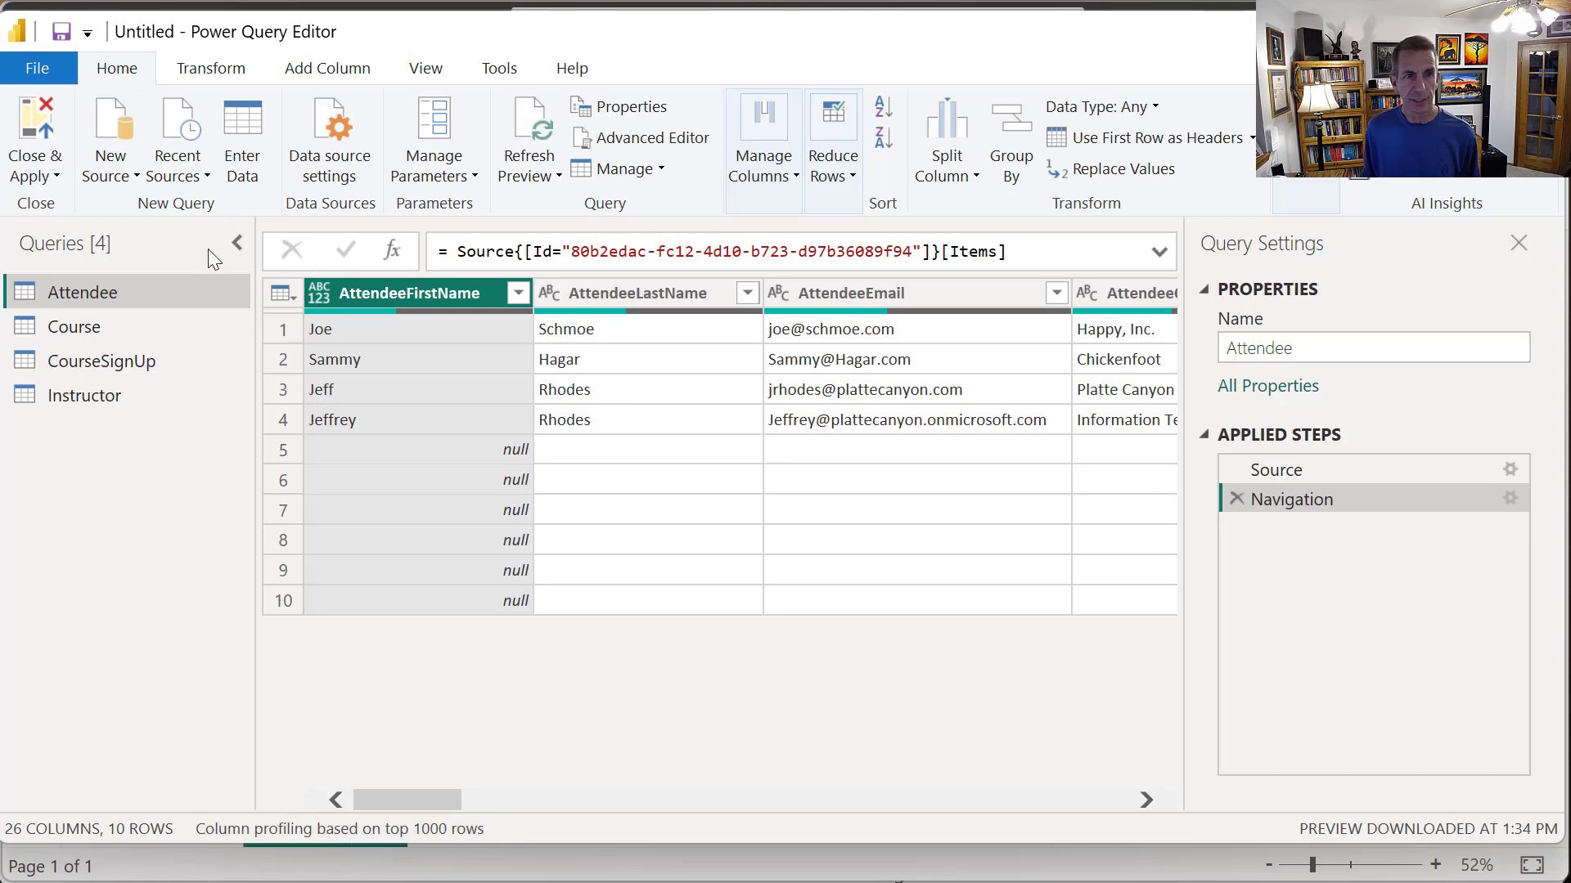
left_click(342, 72)
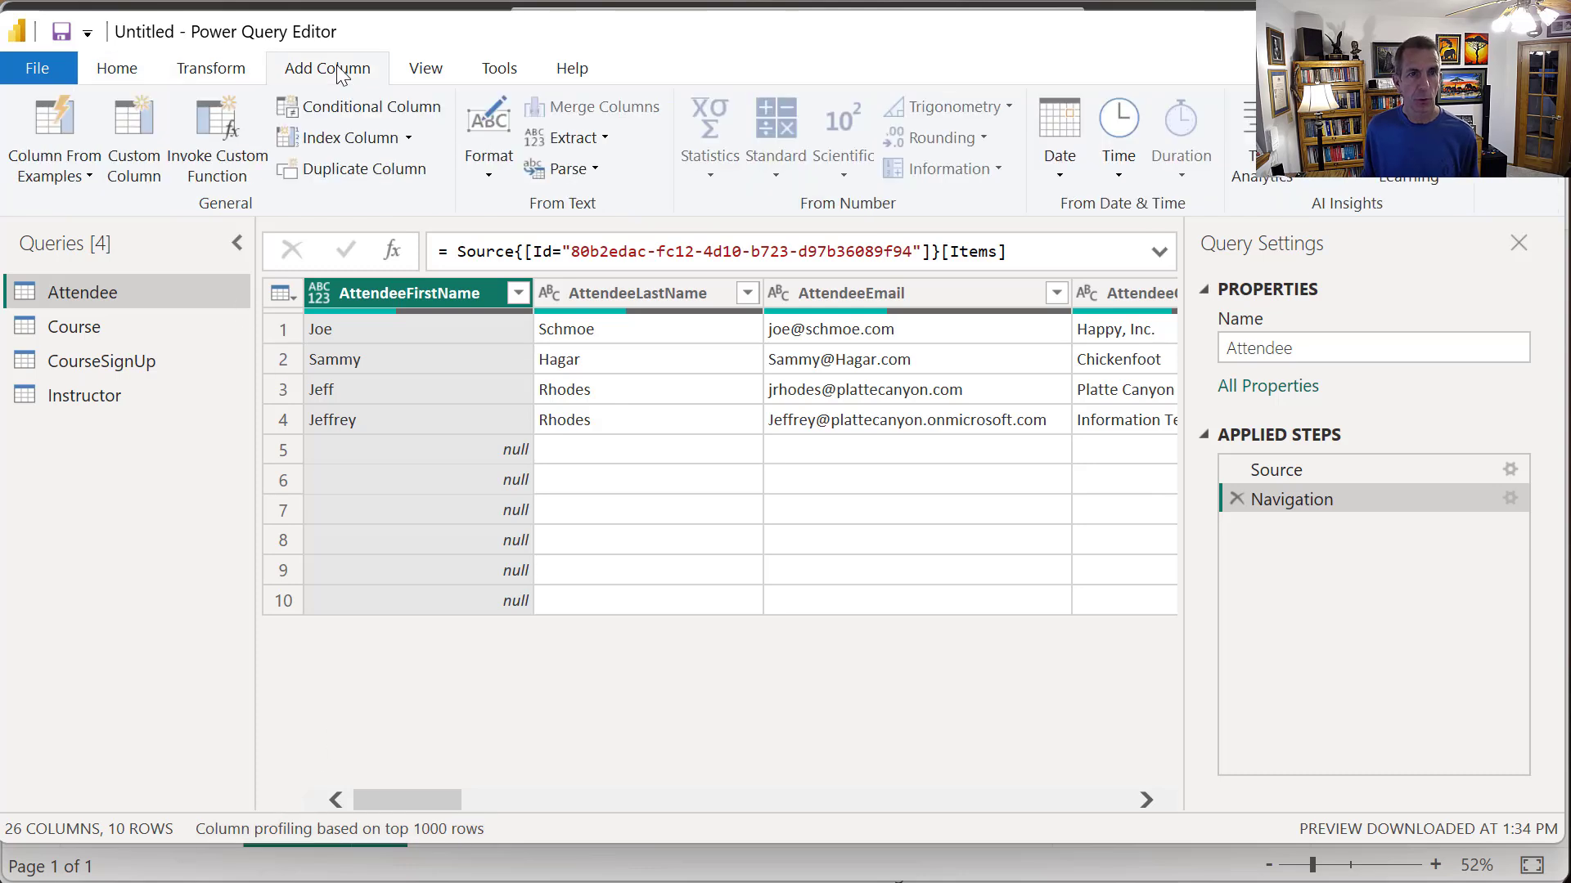
- Add a custom column named Attendee with formula [AttendeeFirstName] & " " & [AttendeeLastName]
left_click(138, 161)
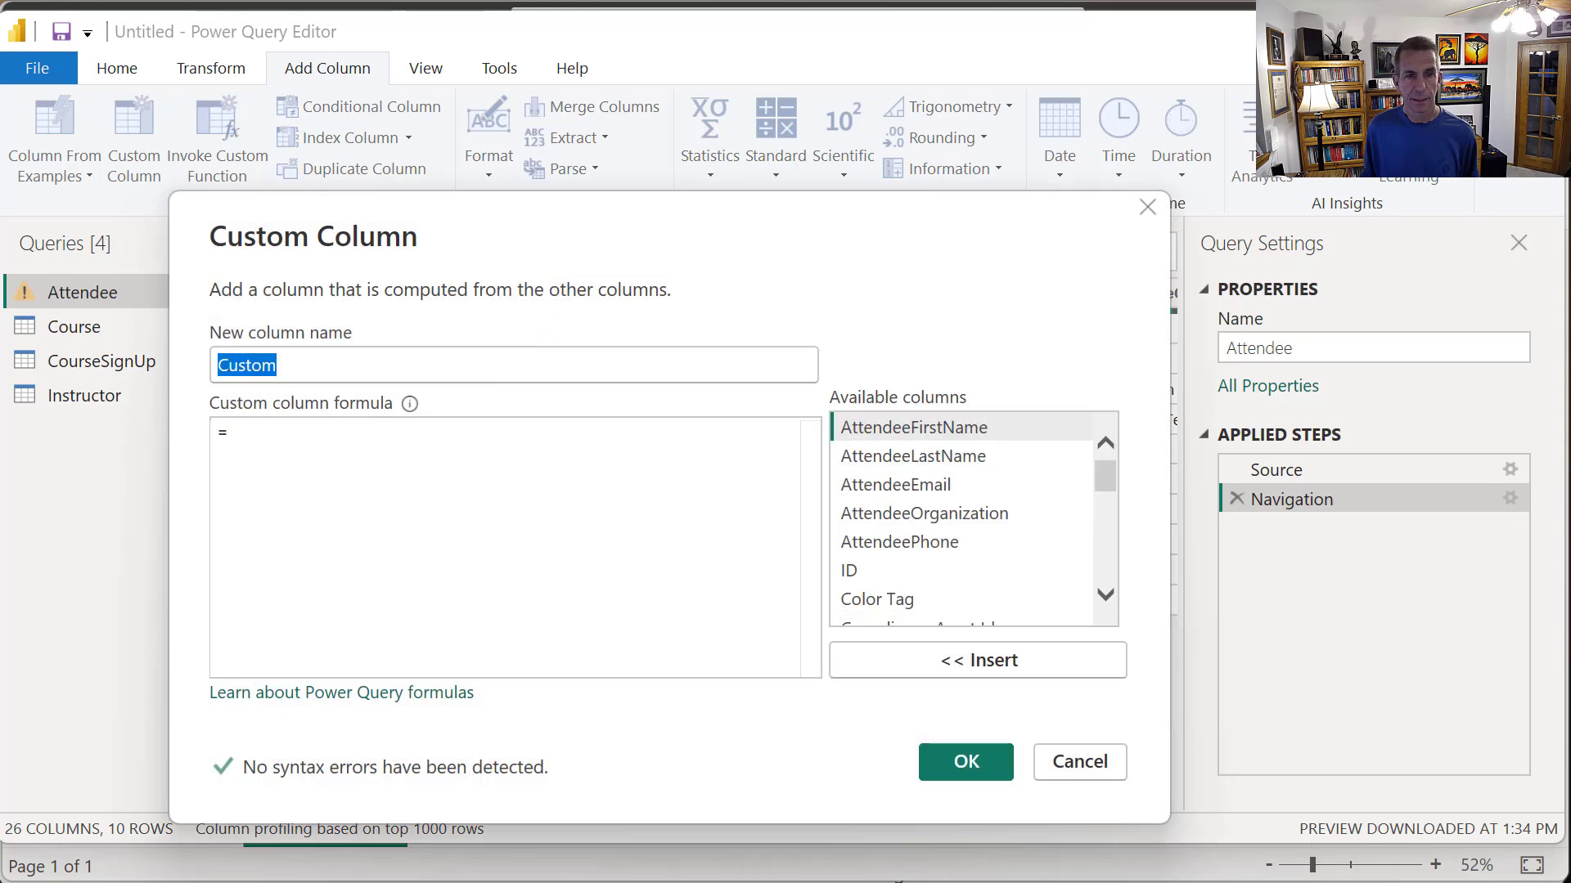
type("Att")
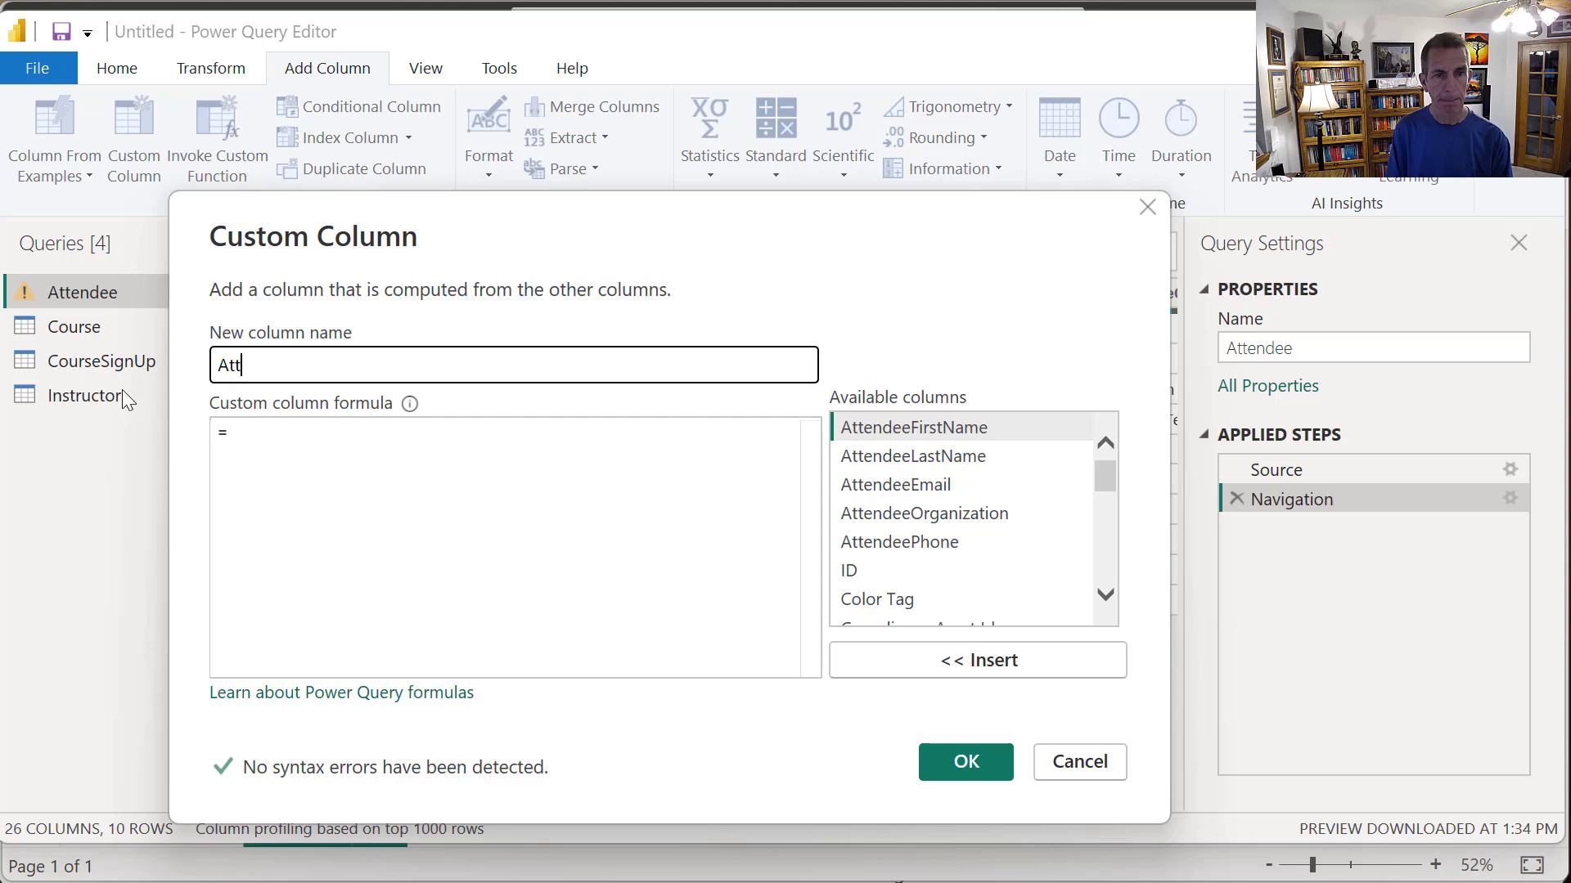
type("endee")
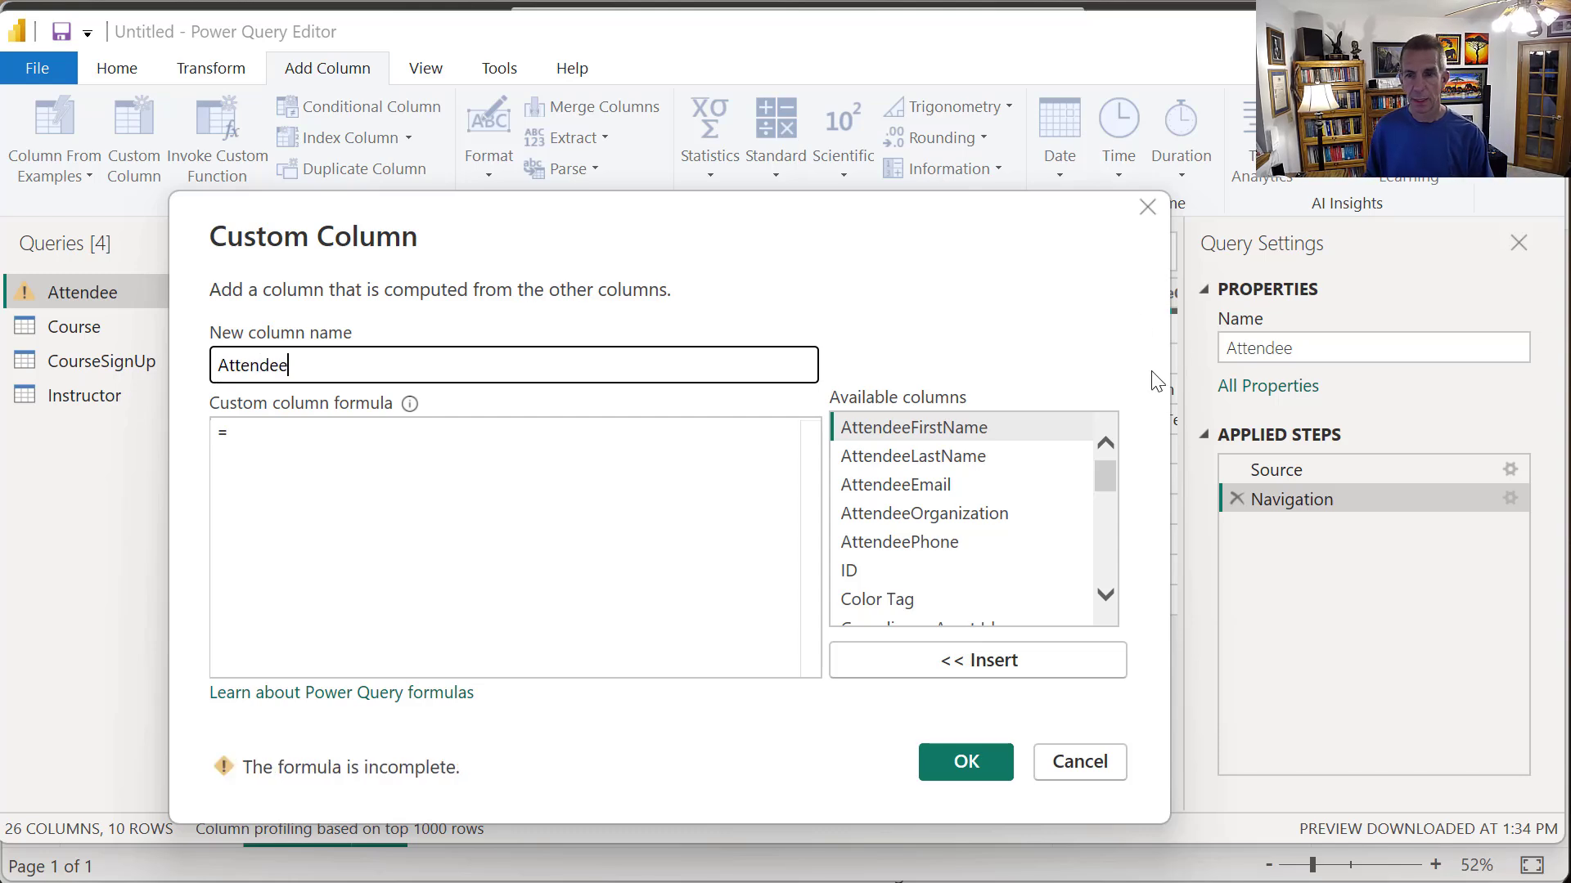
double_click(944, 443)
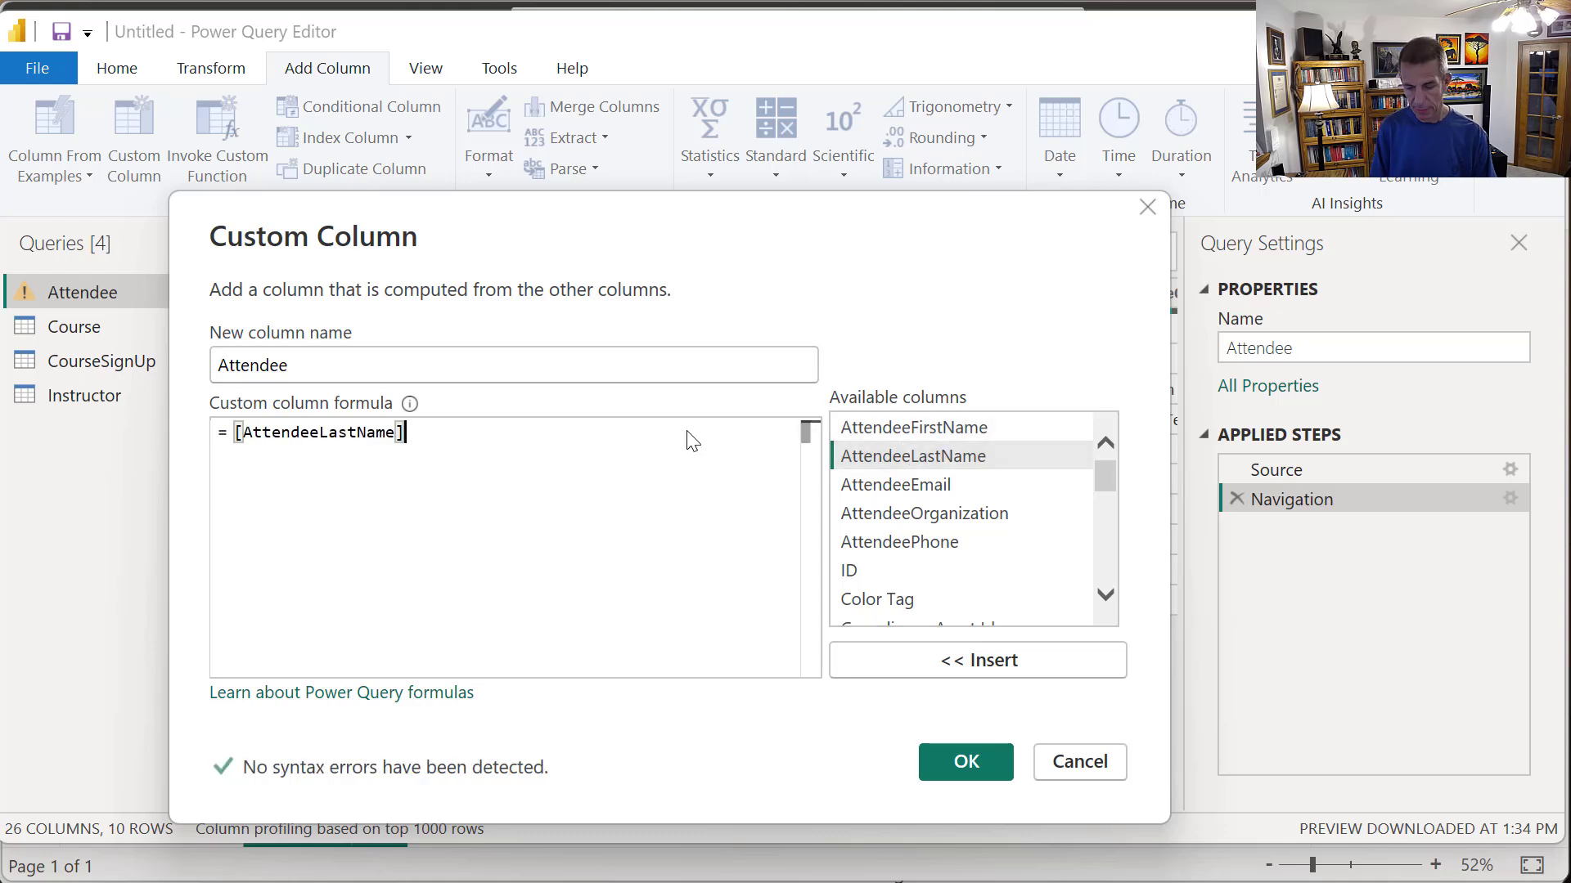
type("&")
key("Return")
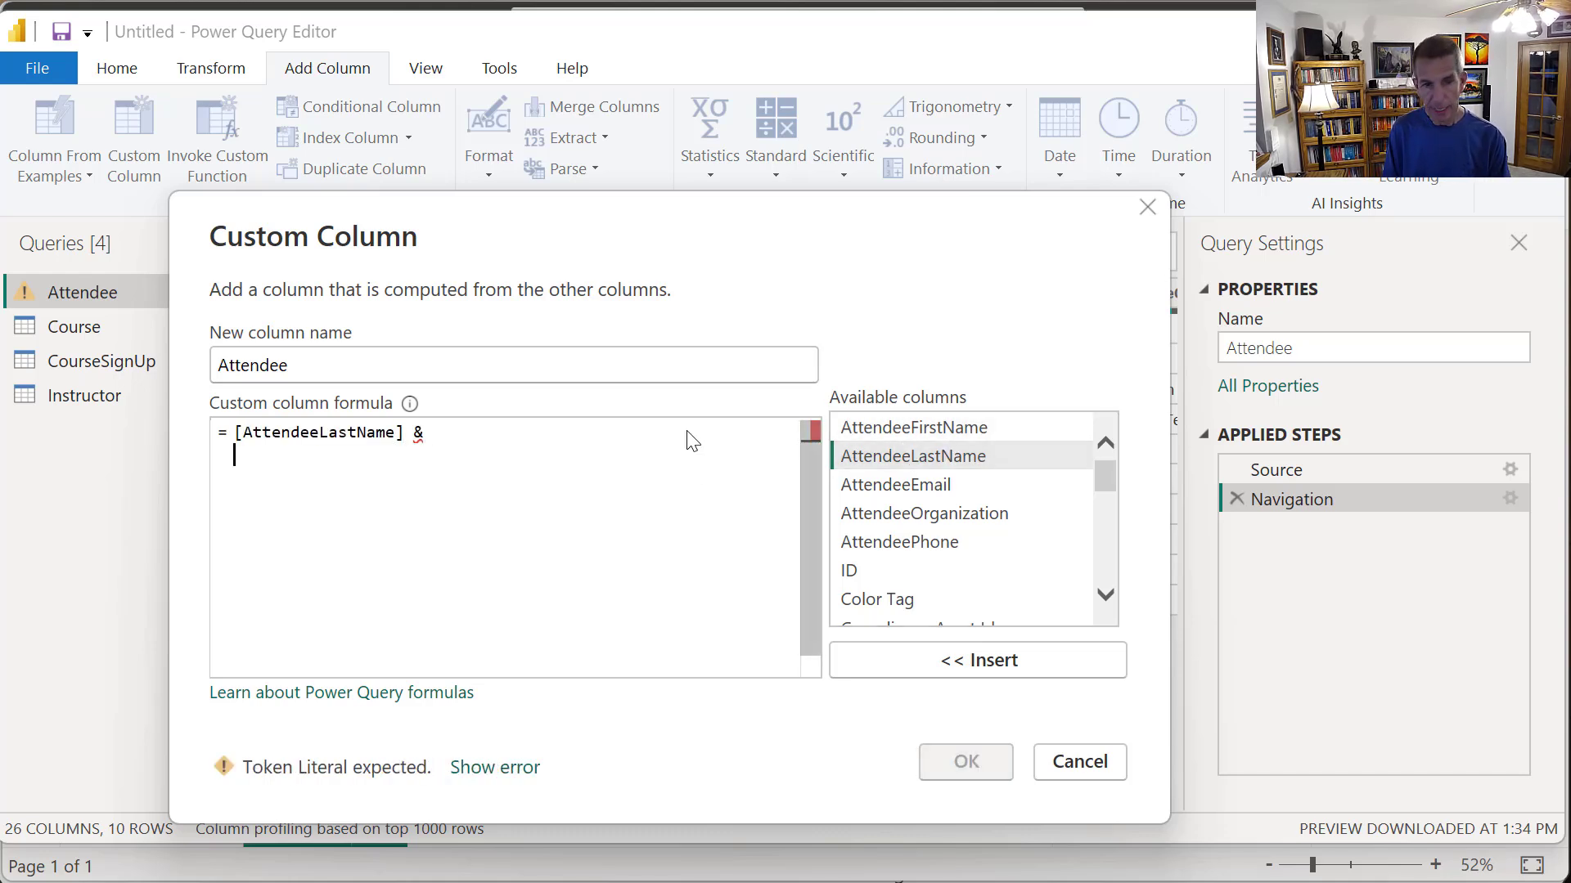
left_click(463, 426)
type("\" \"")
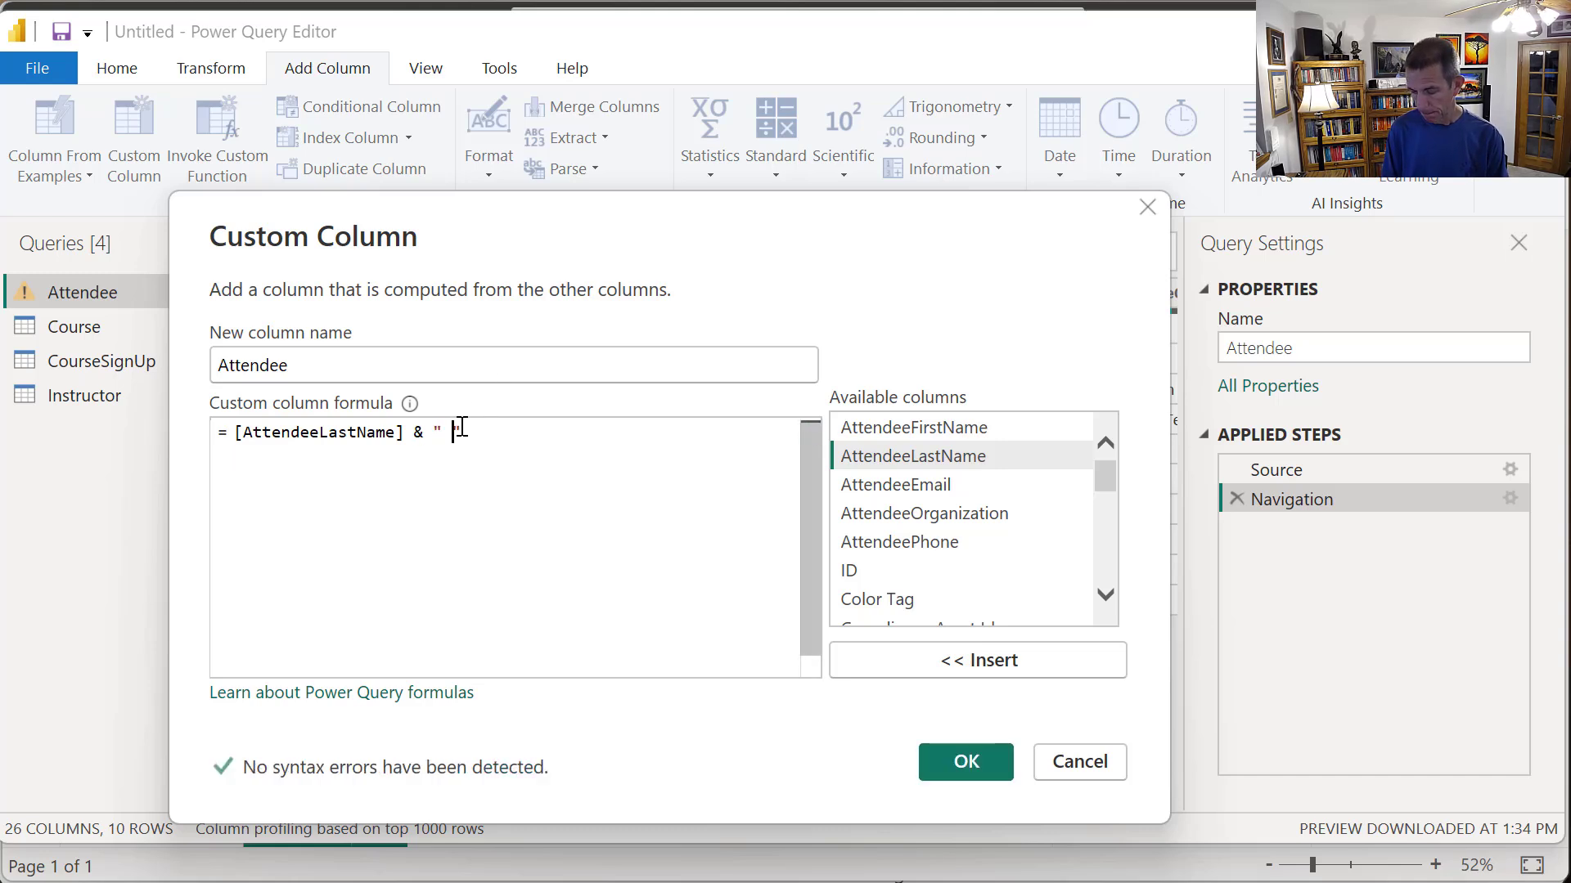
type(" &")
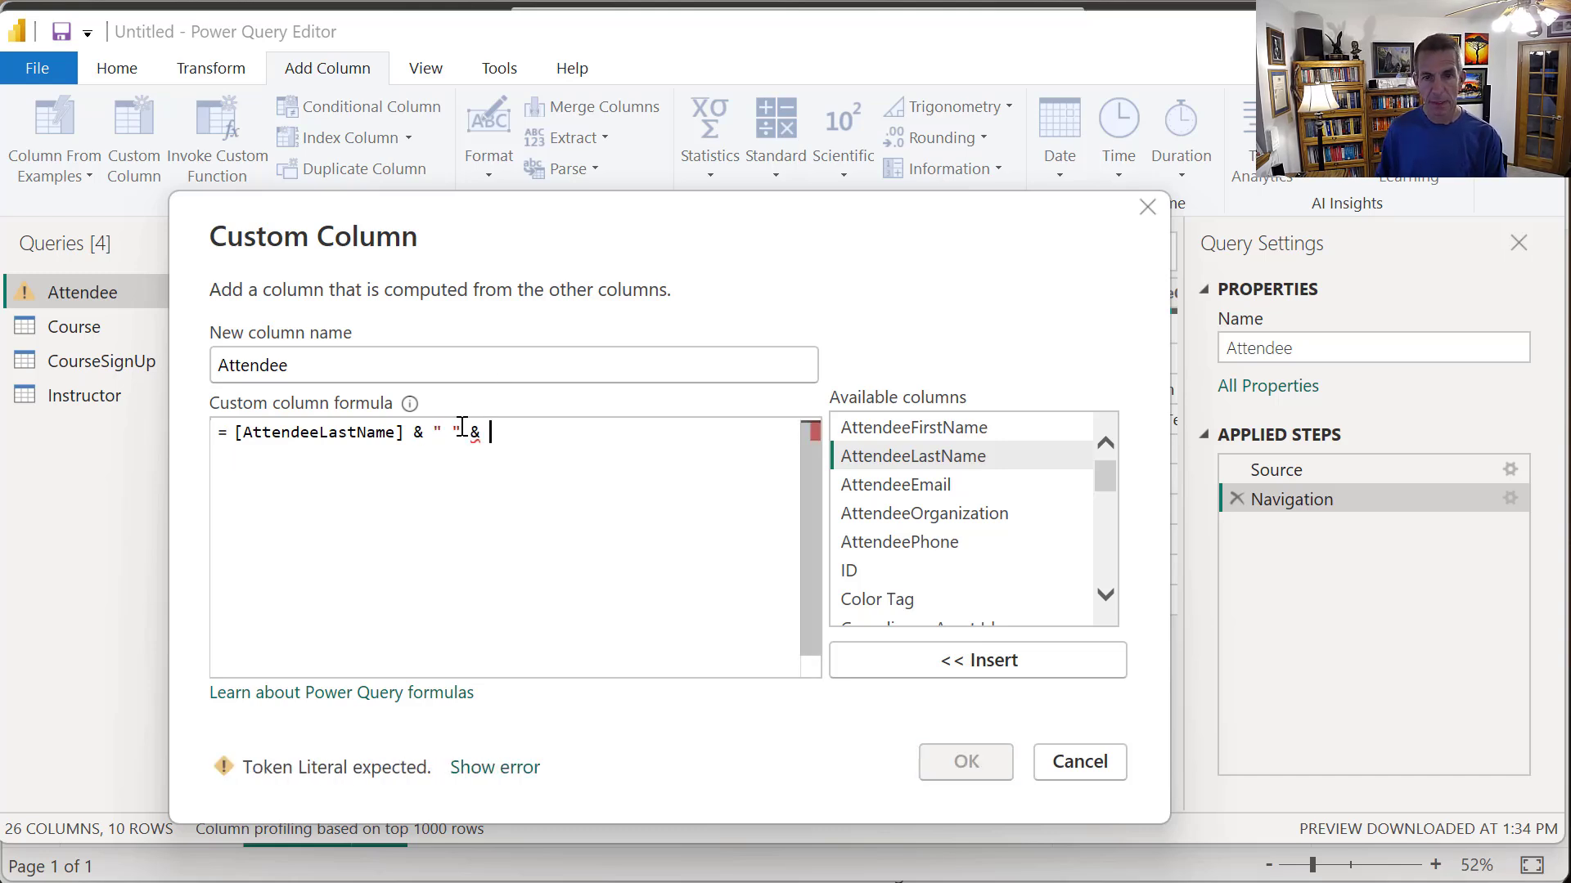
double_click(945, 457)
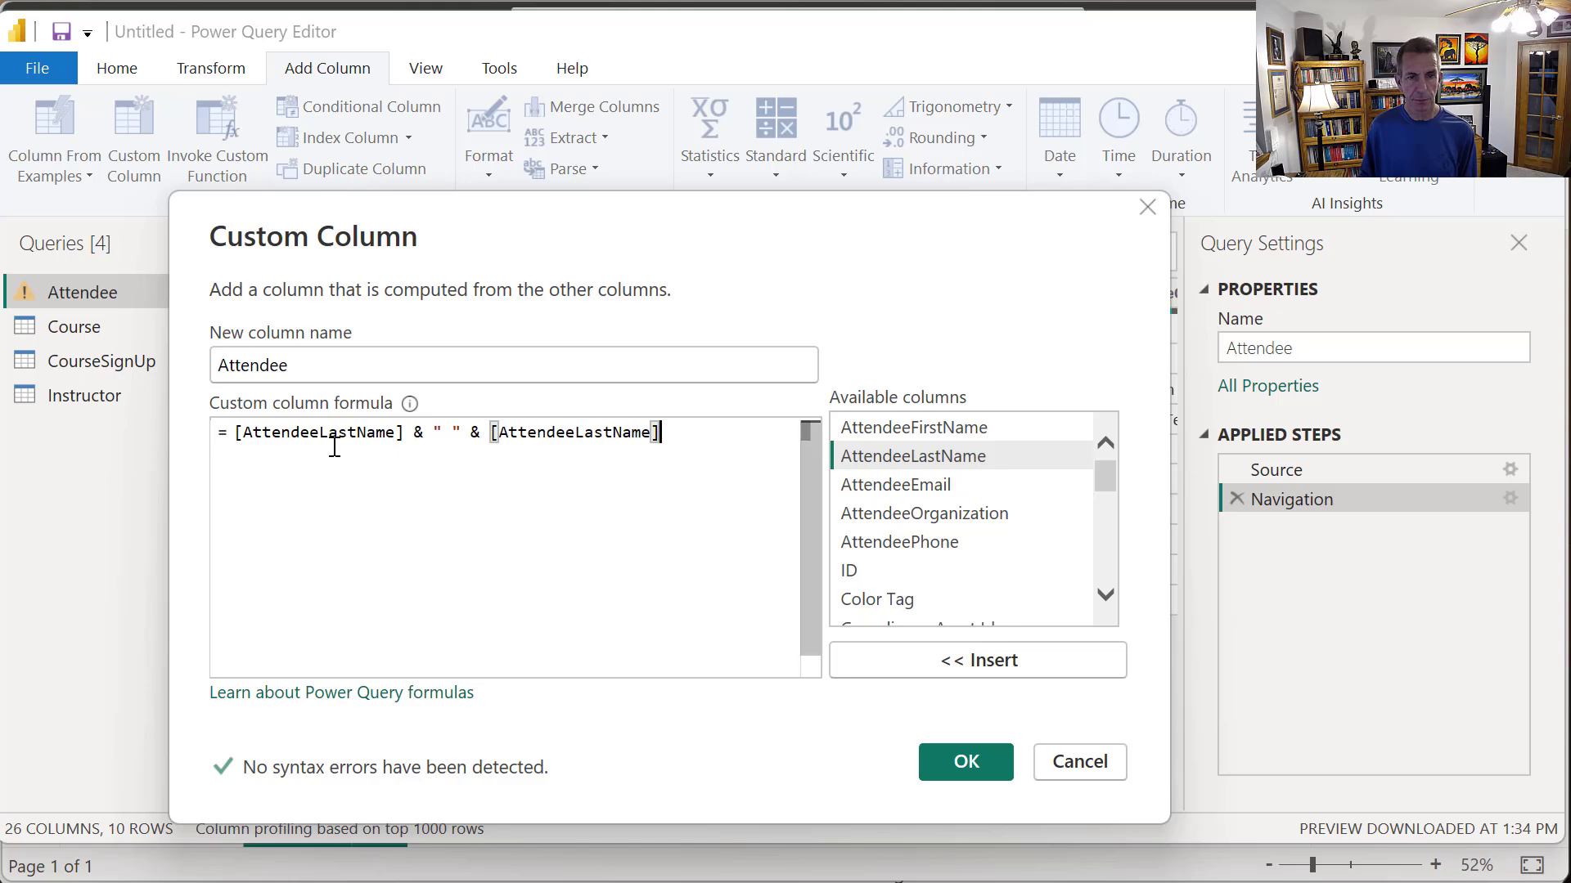
left_click_drag(319, 432, 356, 434)
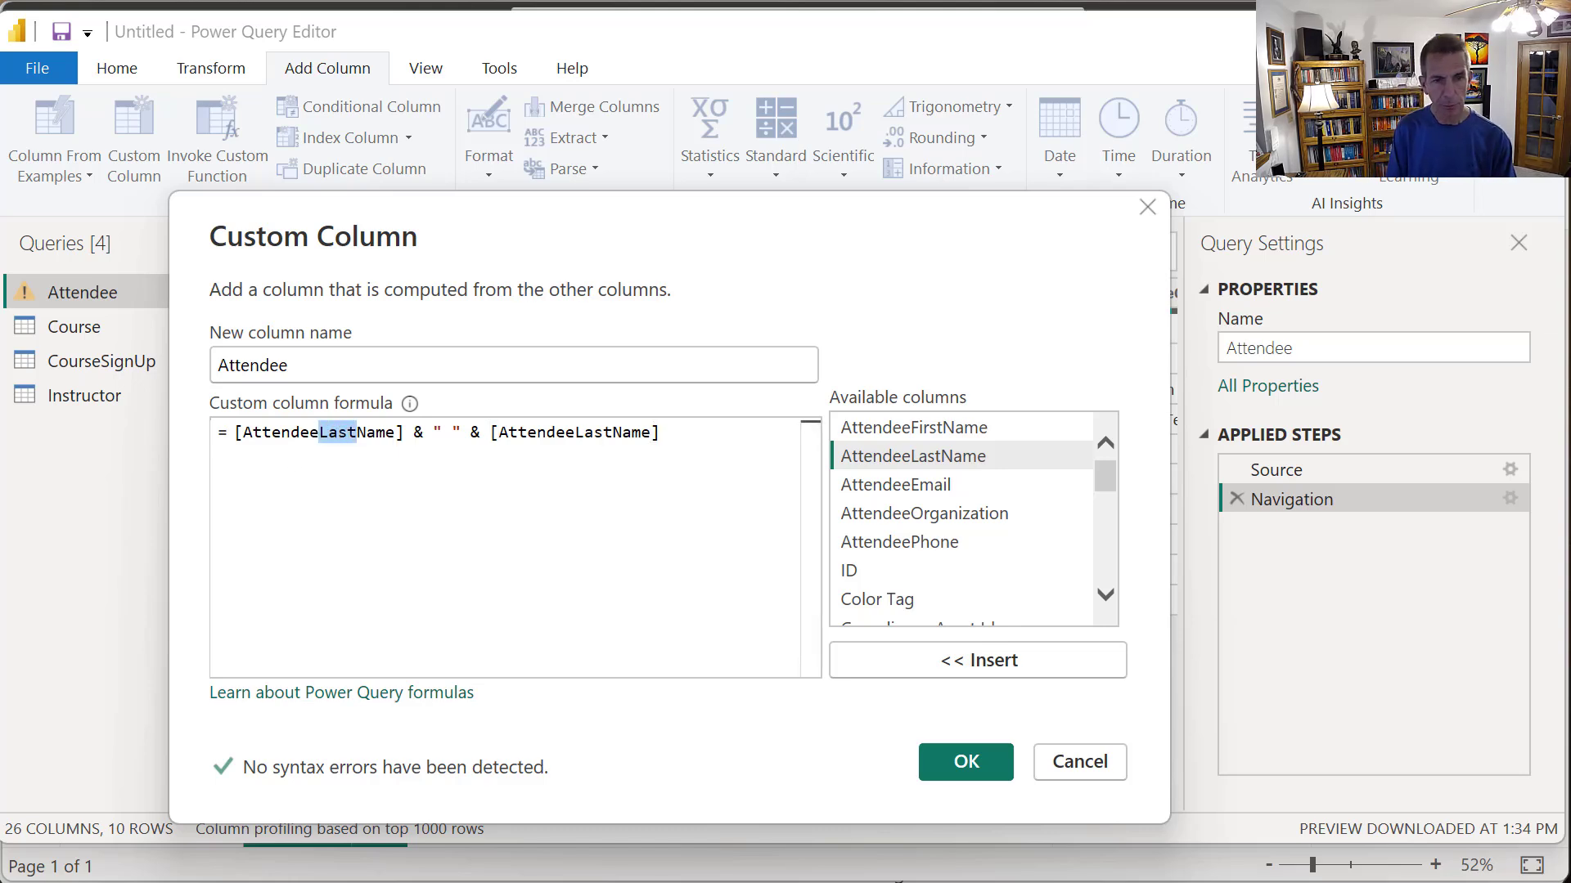
type("First")
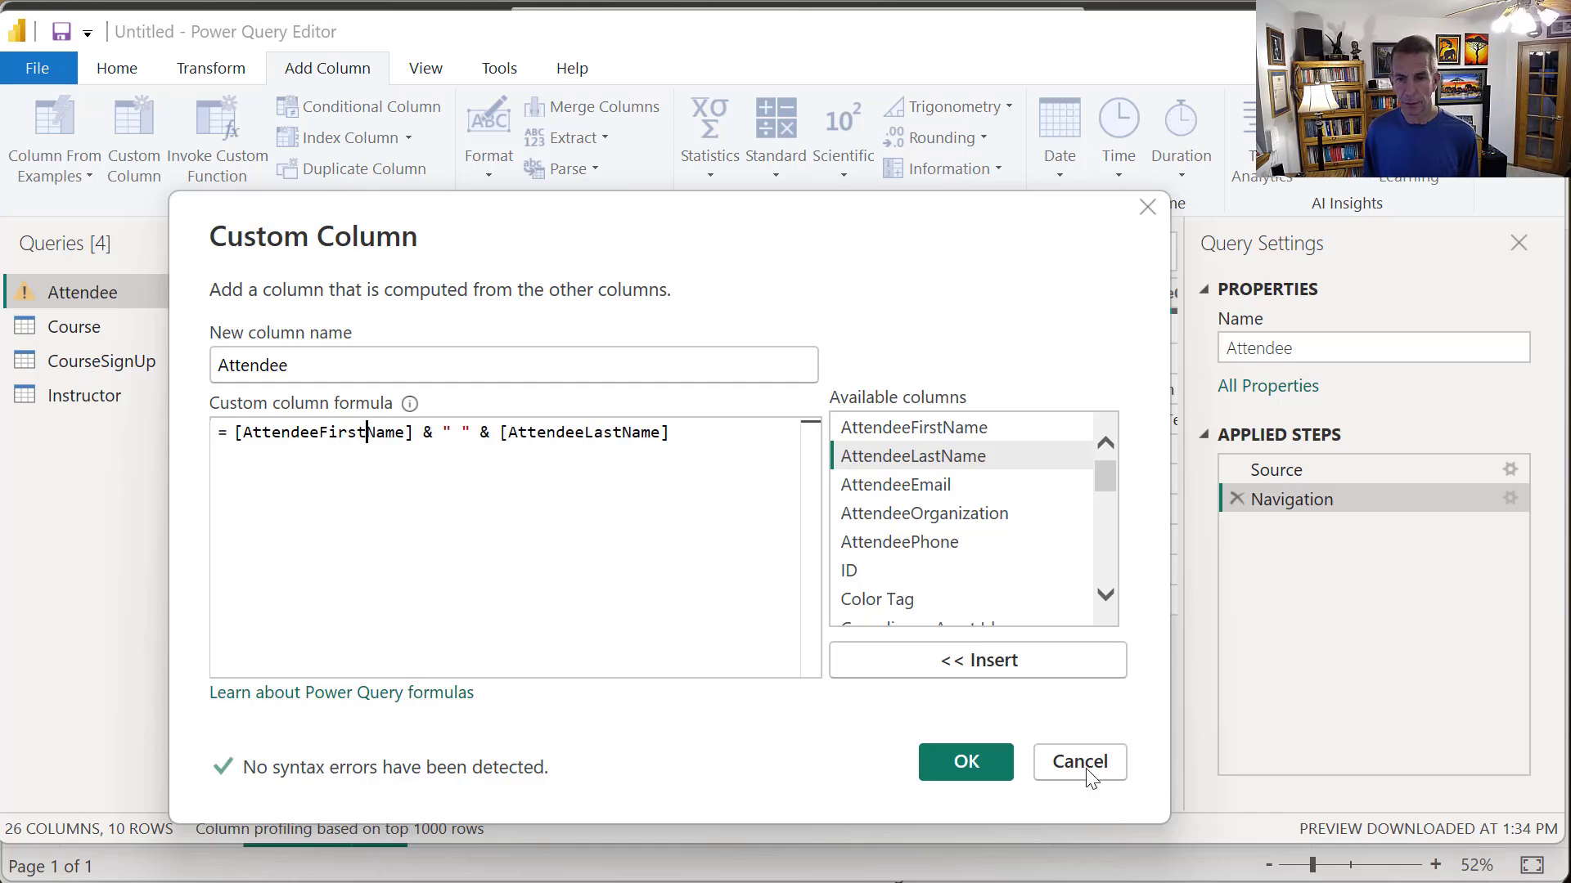
left_click(966, 763)
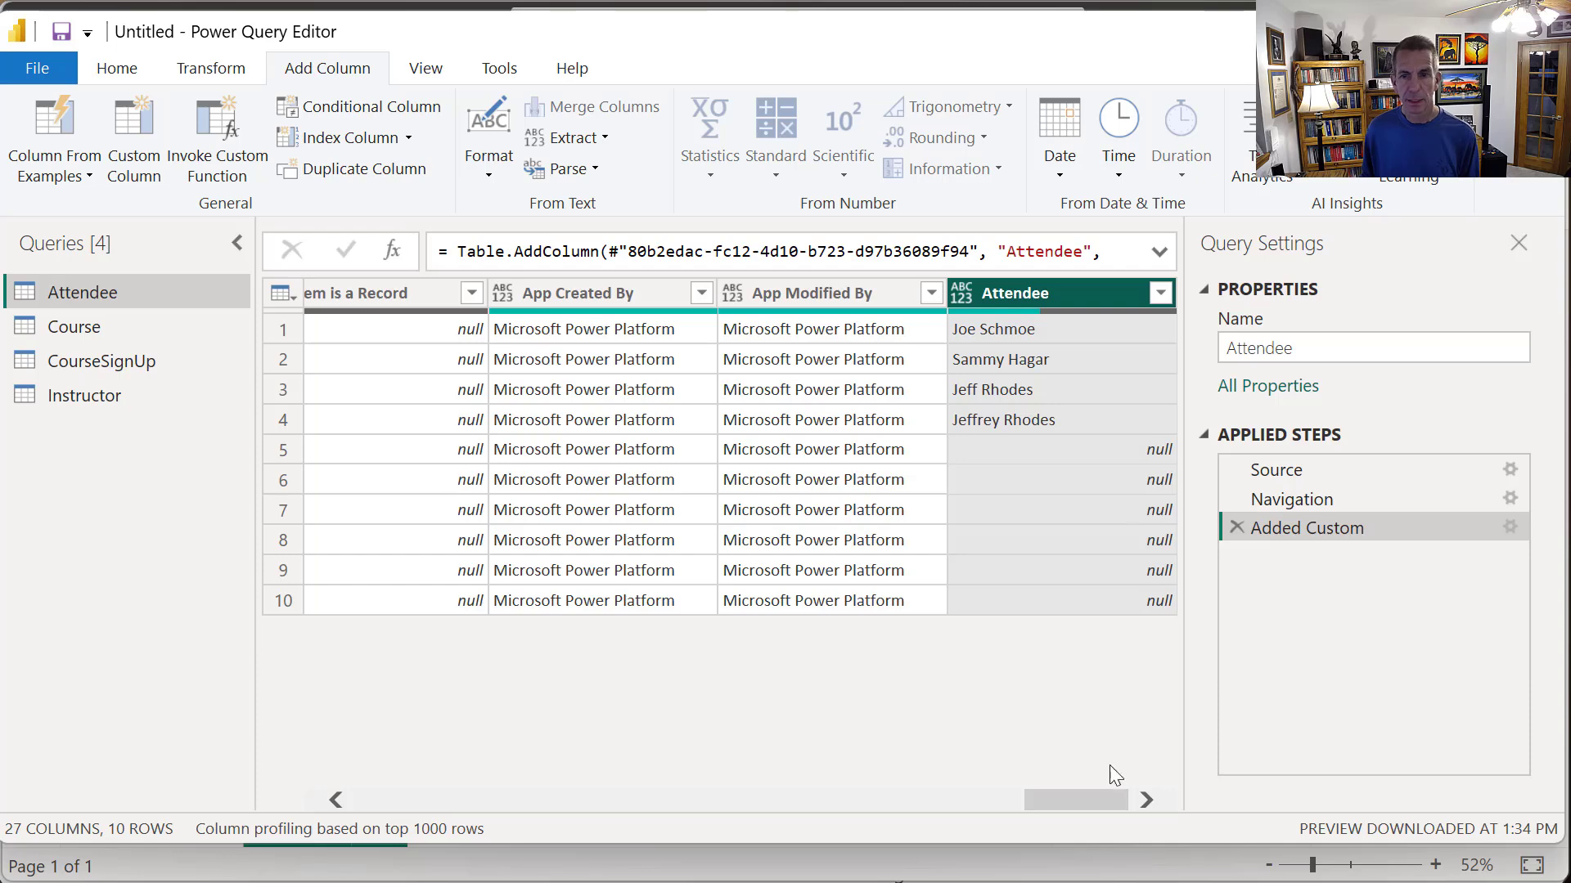
- Remove rows with an empty AttendeeFirstName so 4 attendee rows remain
left_click(369, 801)
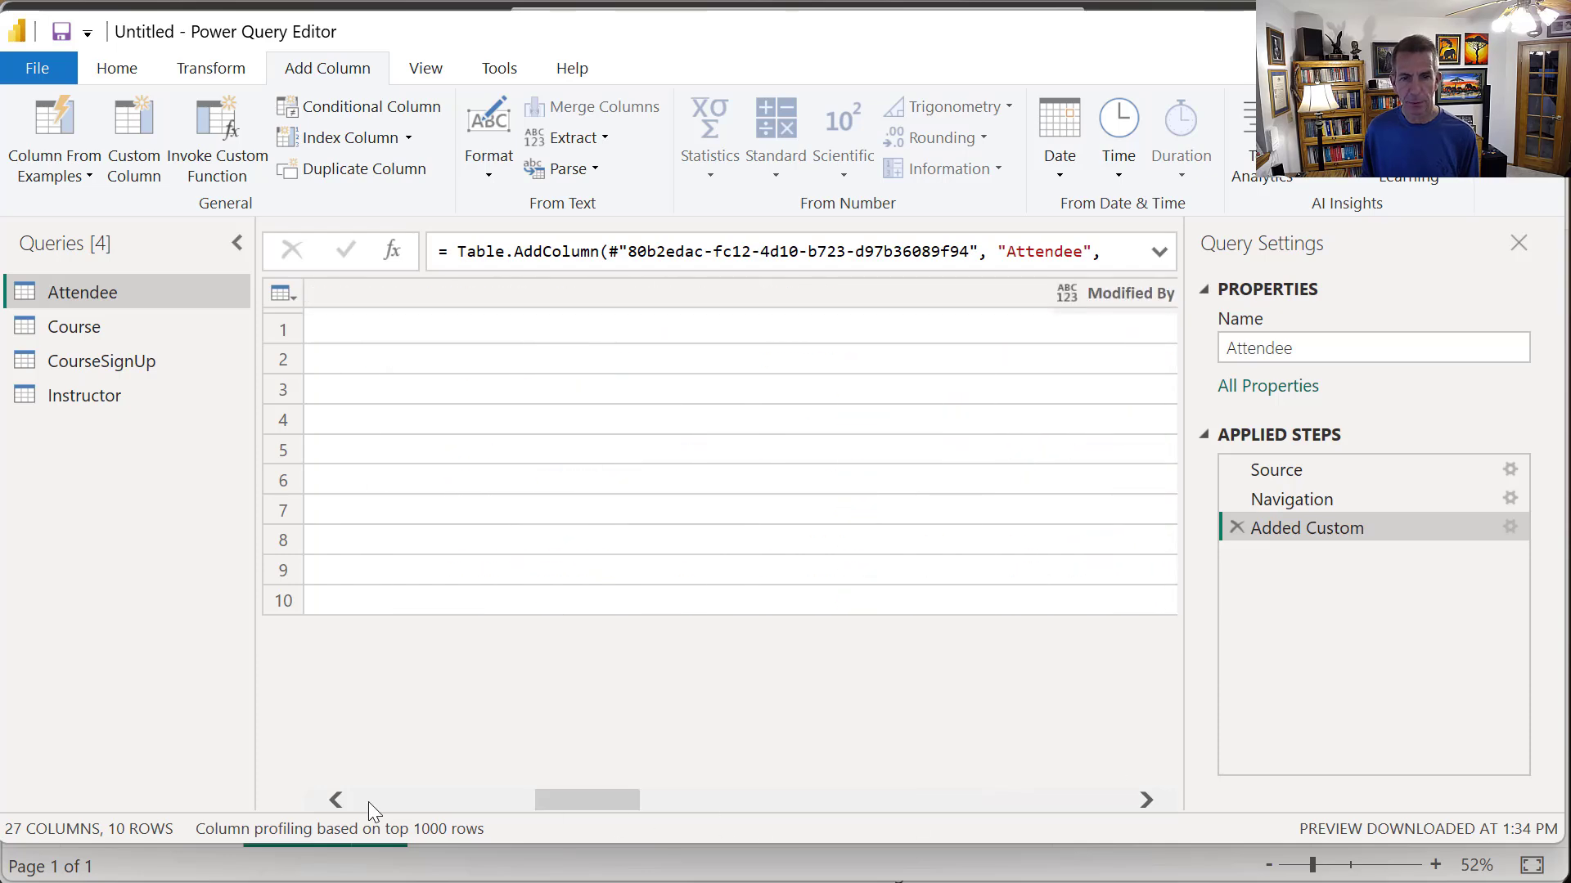
left_click_drag(522, 807, 355, 788)
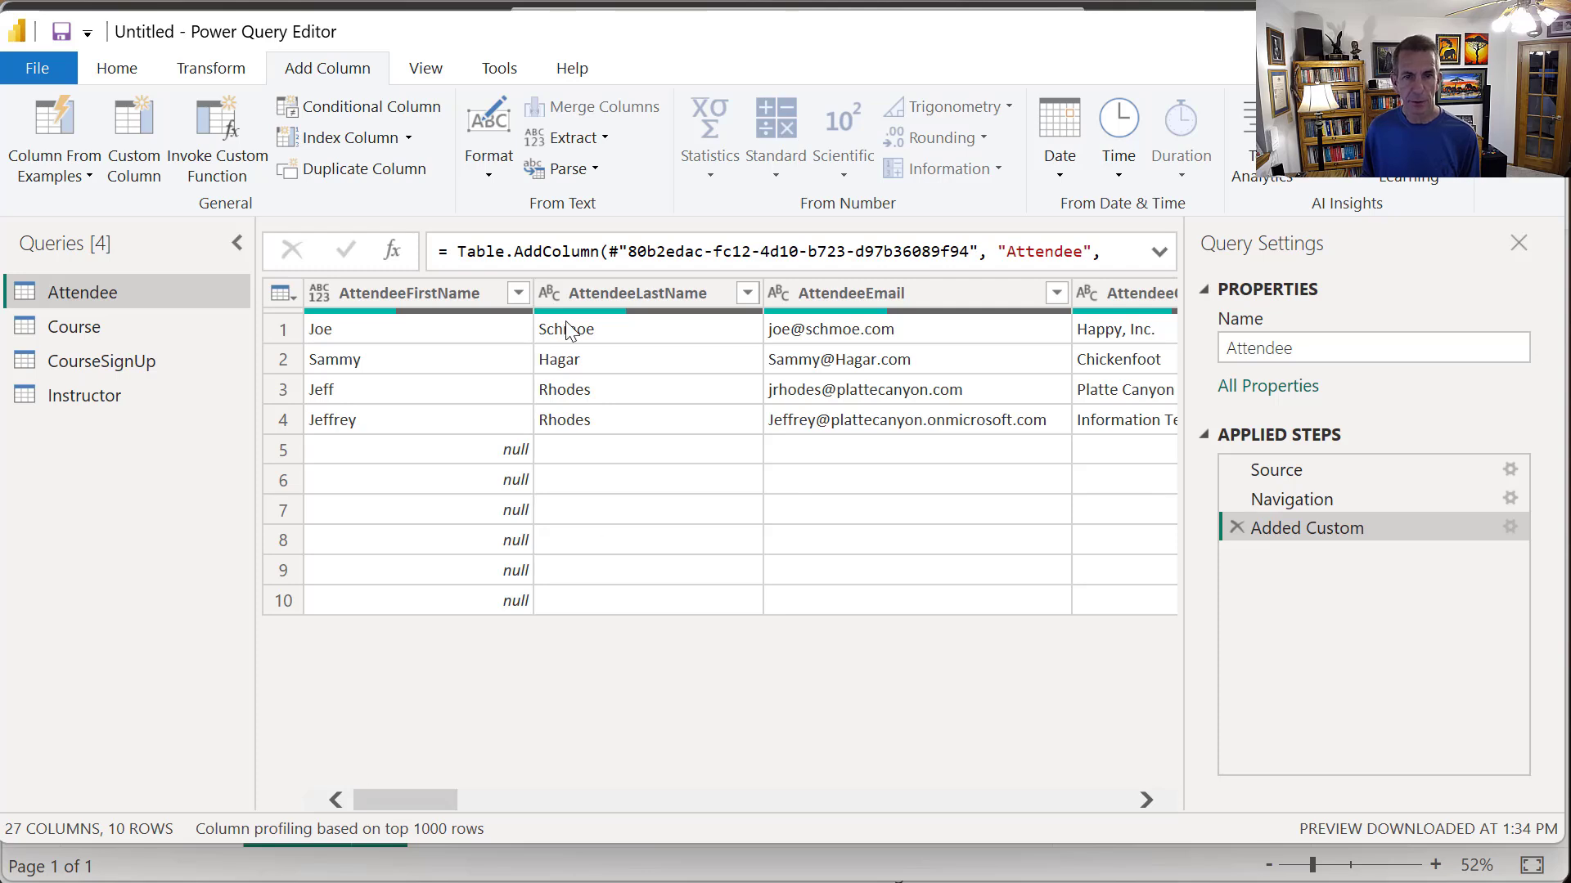
left_click(517, 296)
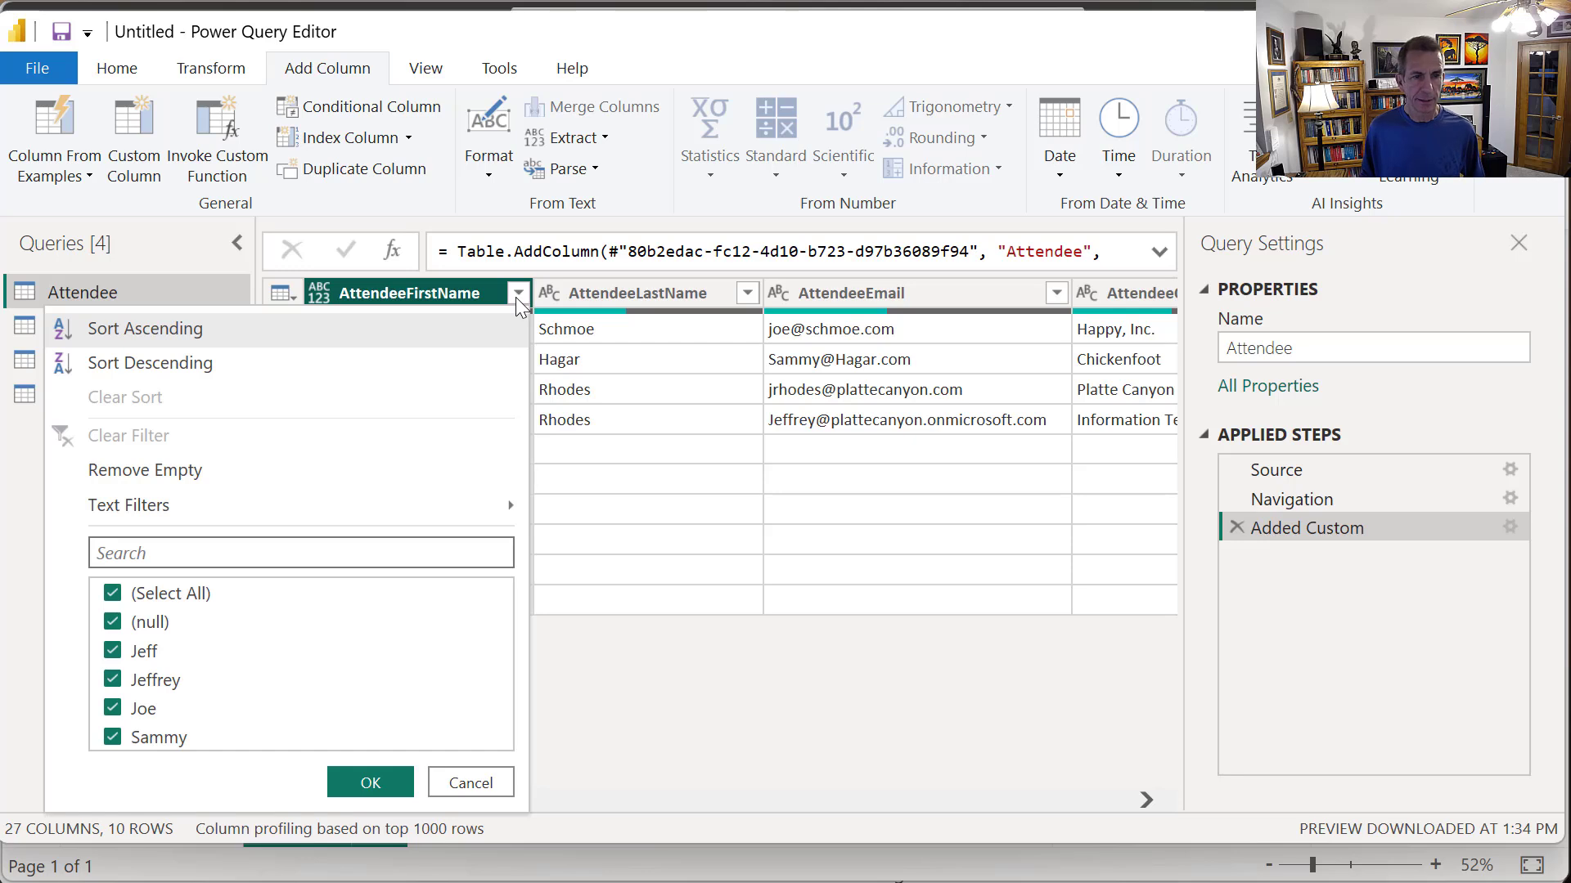
left_click(326, 475)
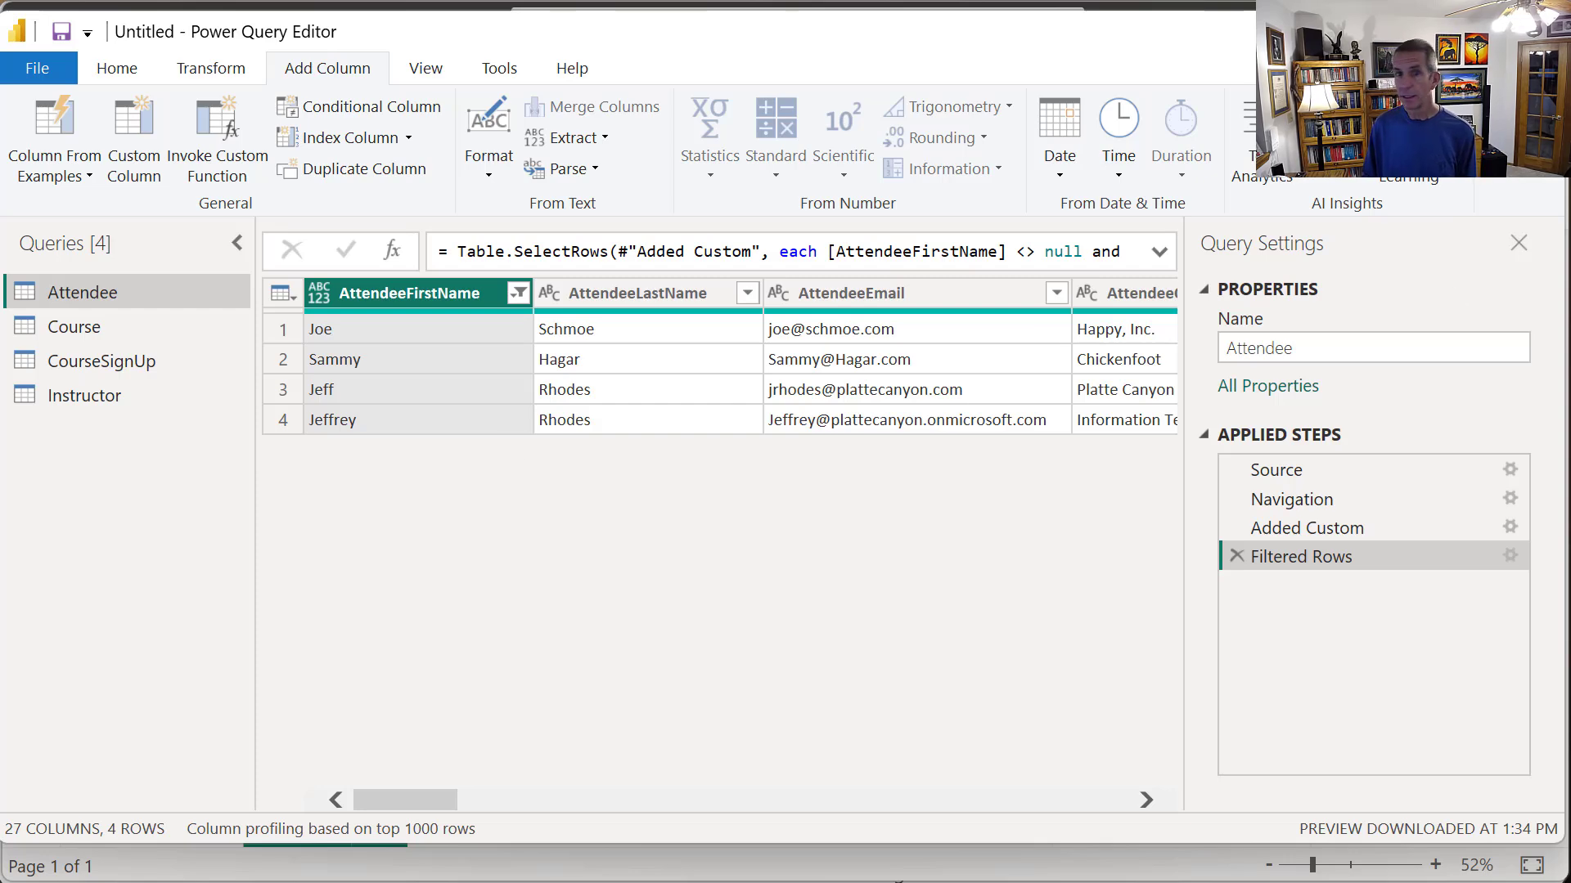
left_click(105, 337)
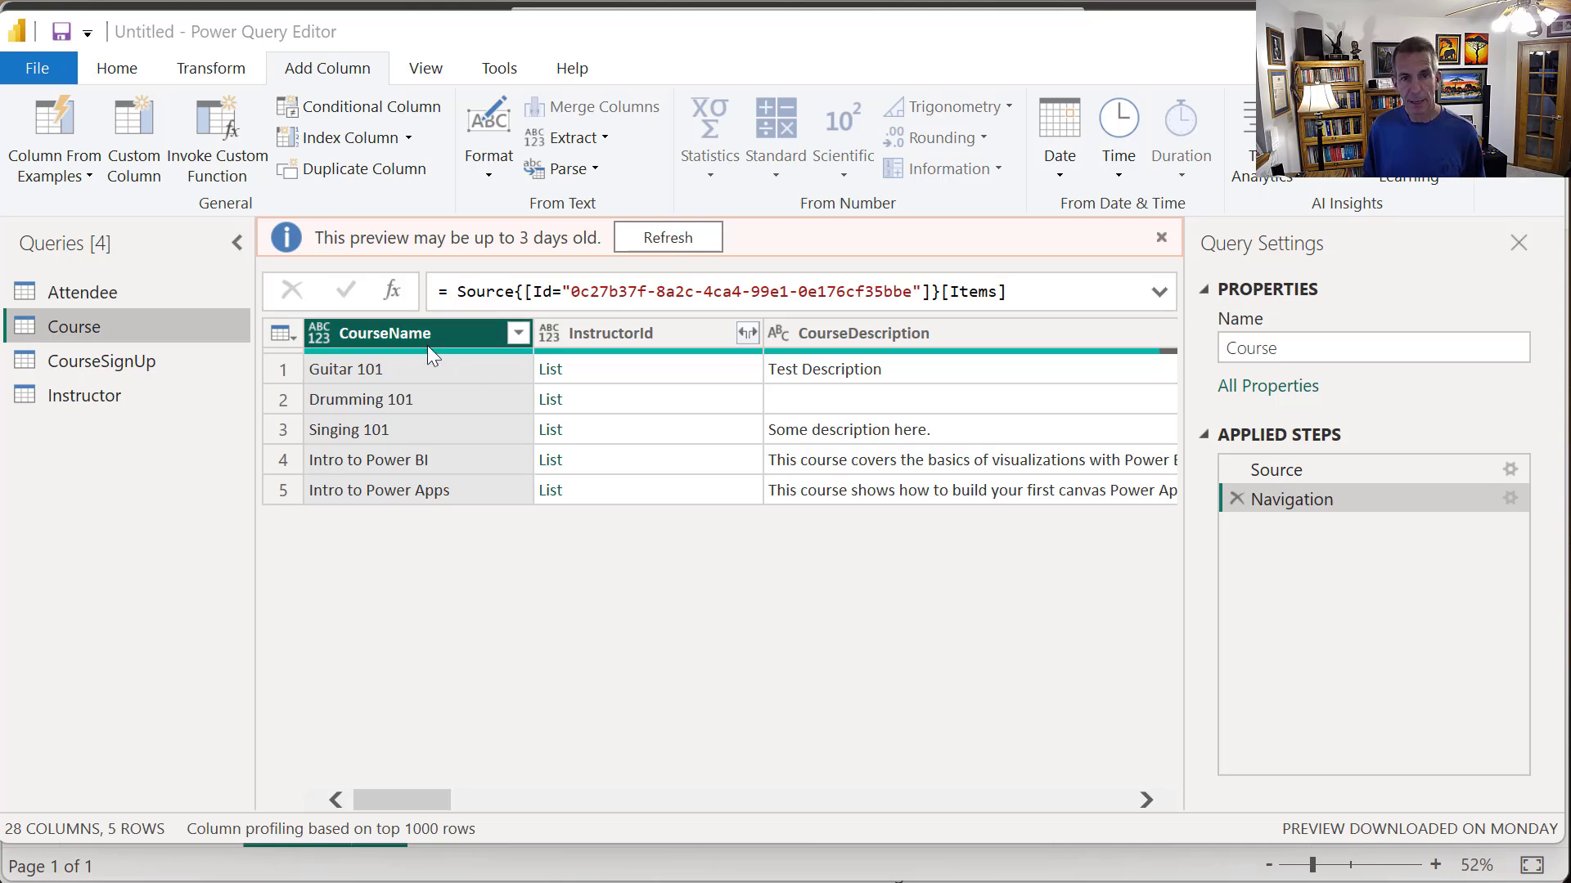
- Rename CourseName to Course Name and CourseDescription to Course Description
right_click(369, 335)
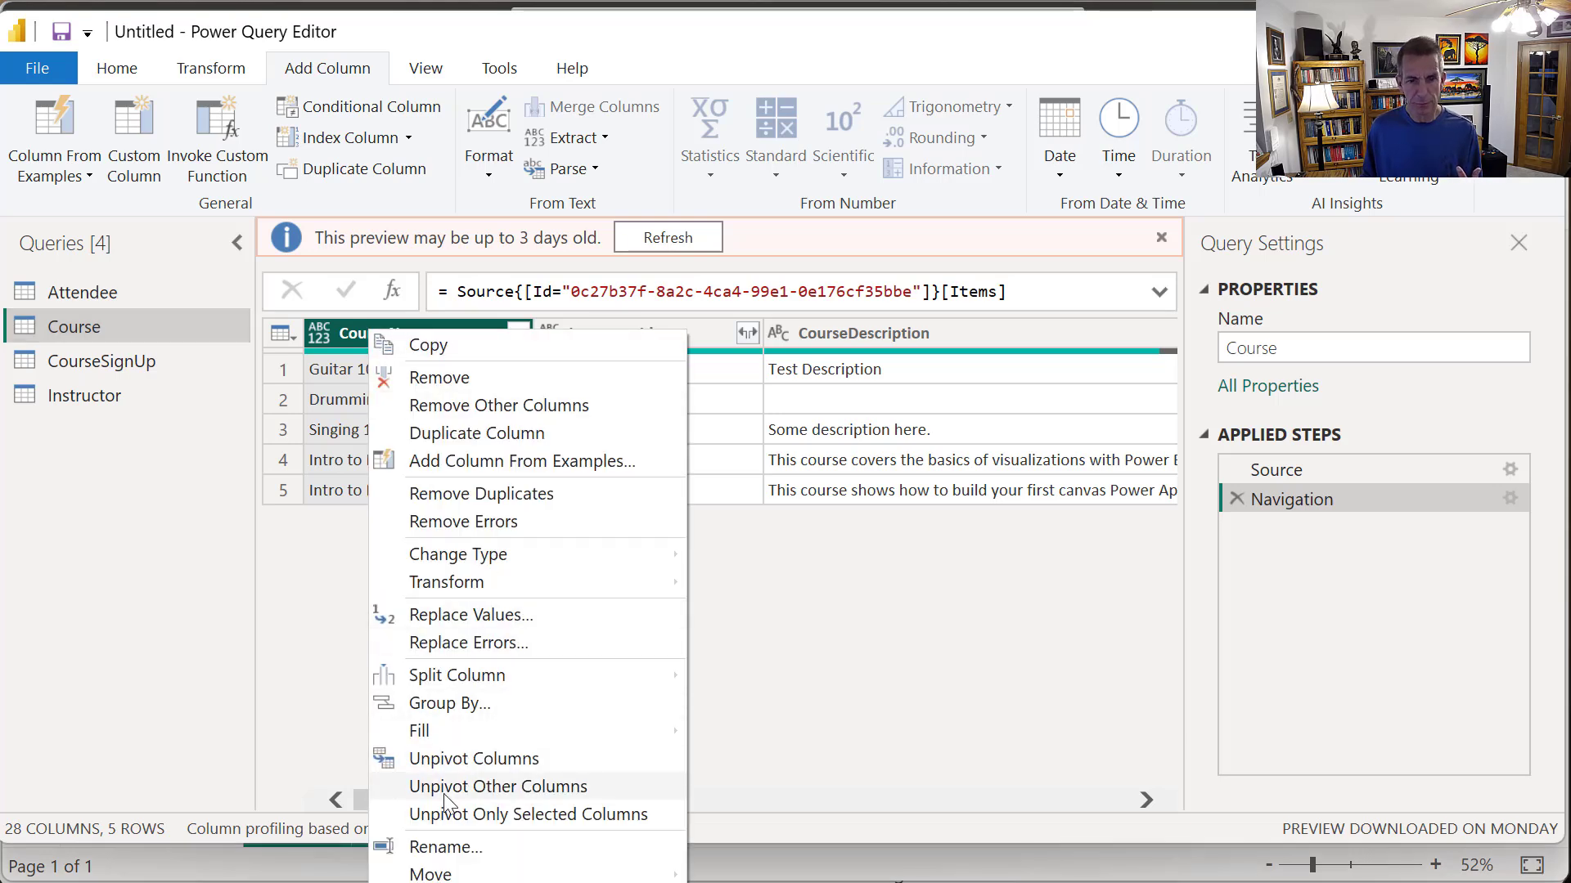
left_click(458, 849)
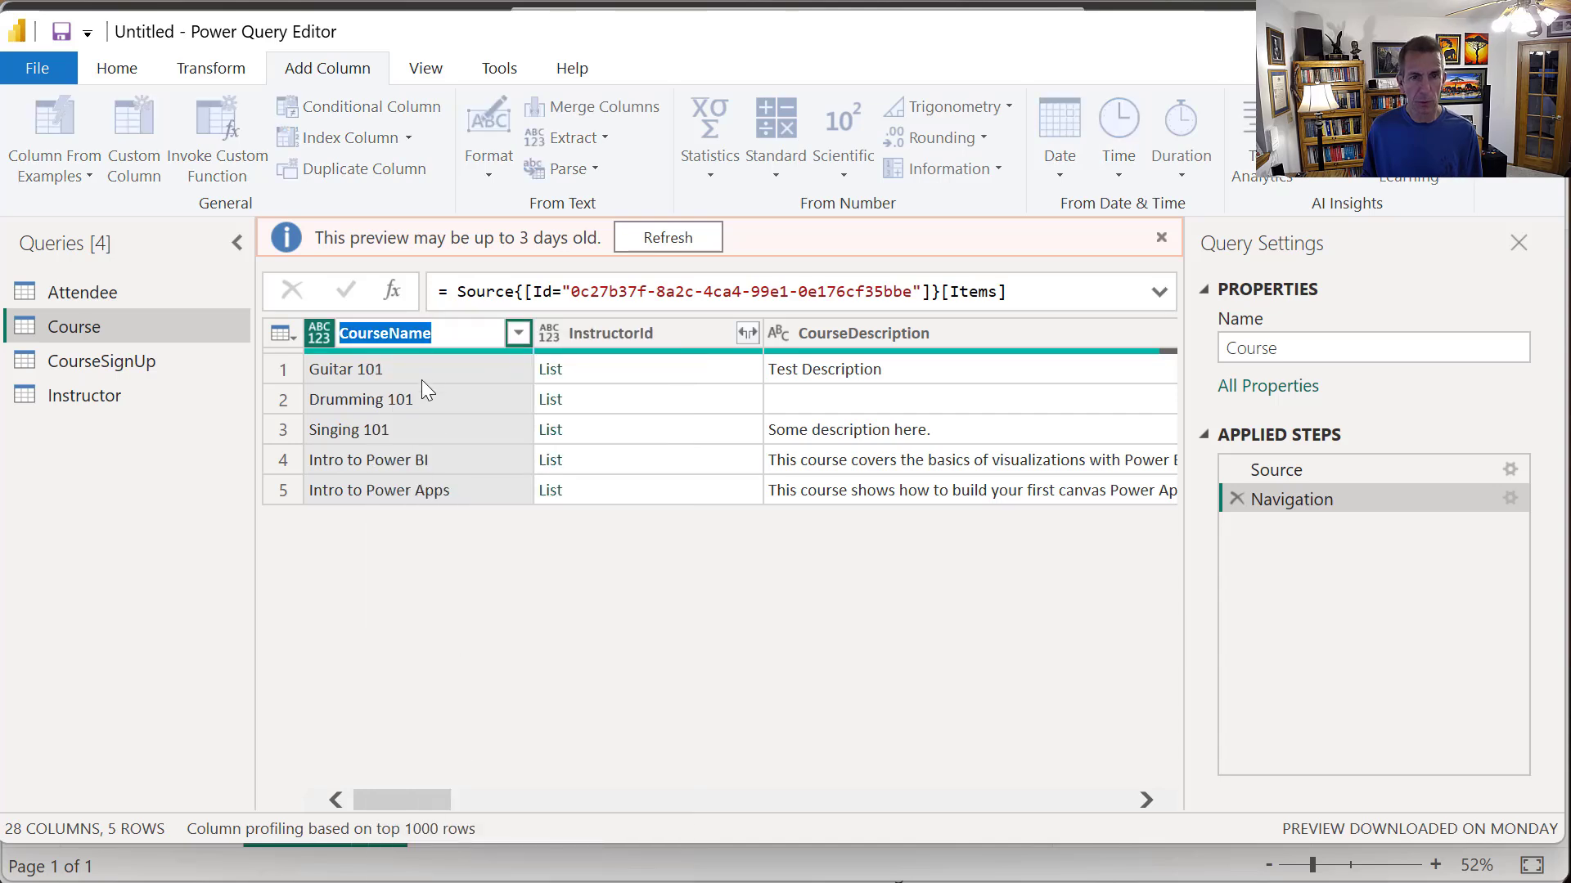
left_click(395, 337)
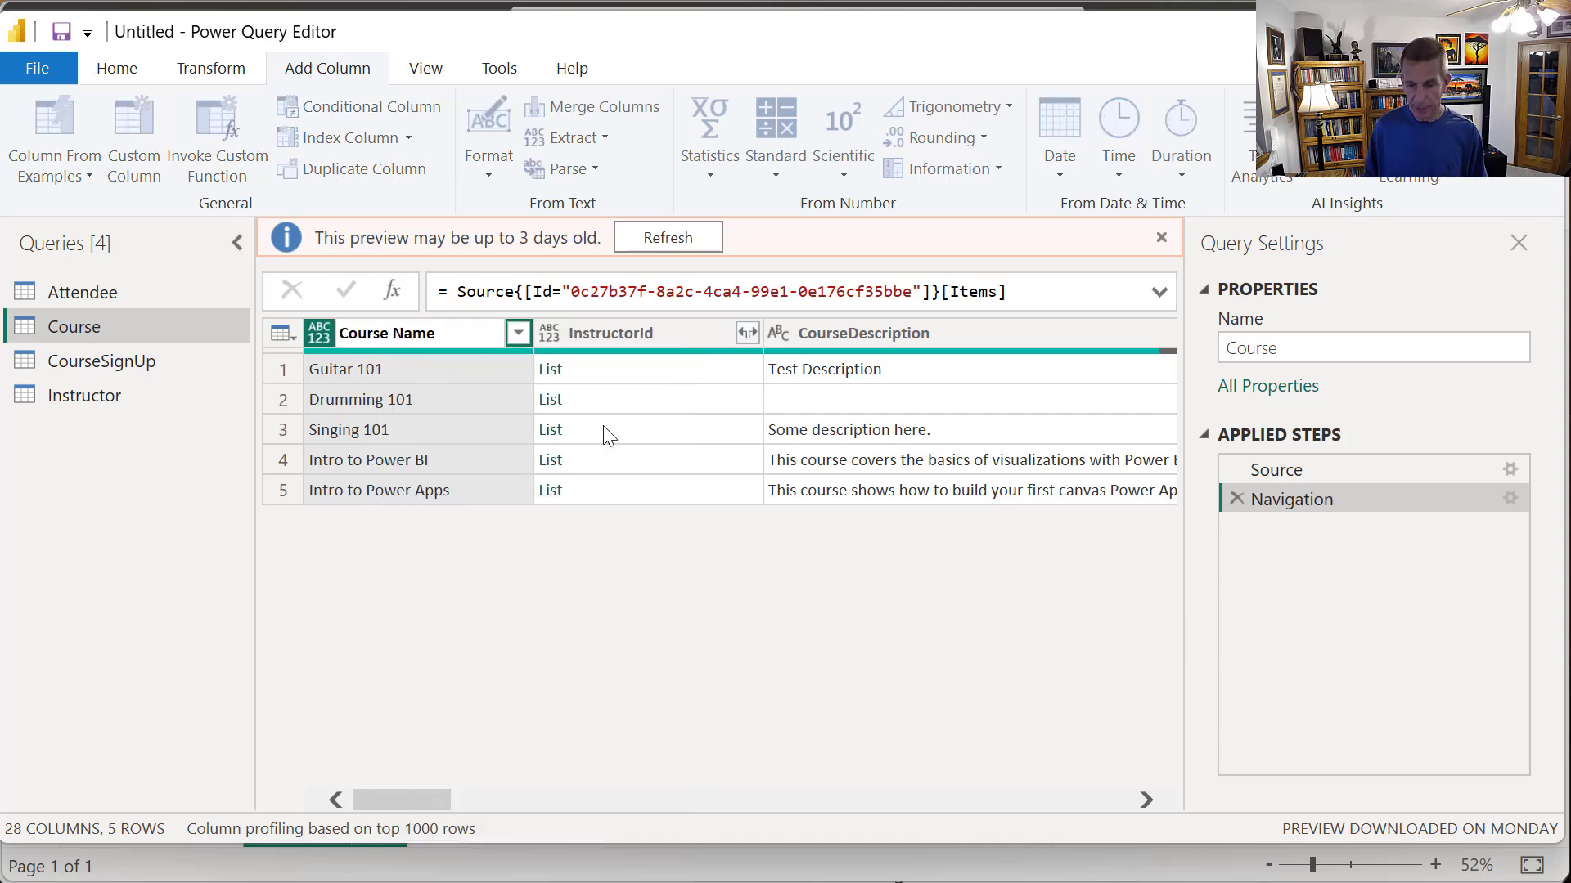
key("Return")
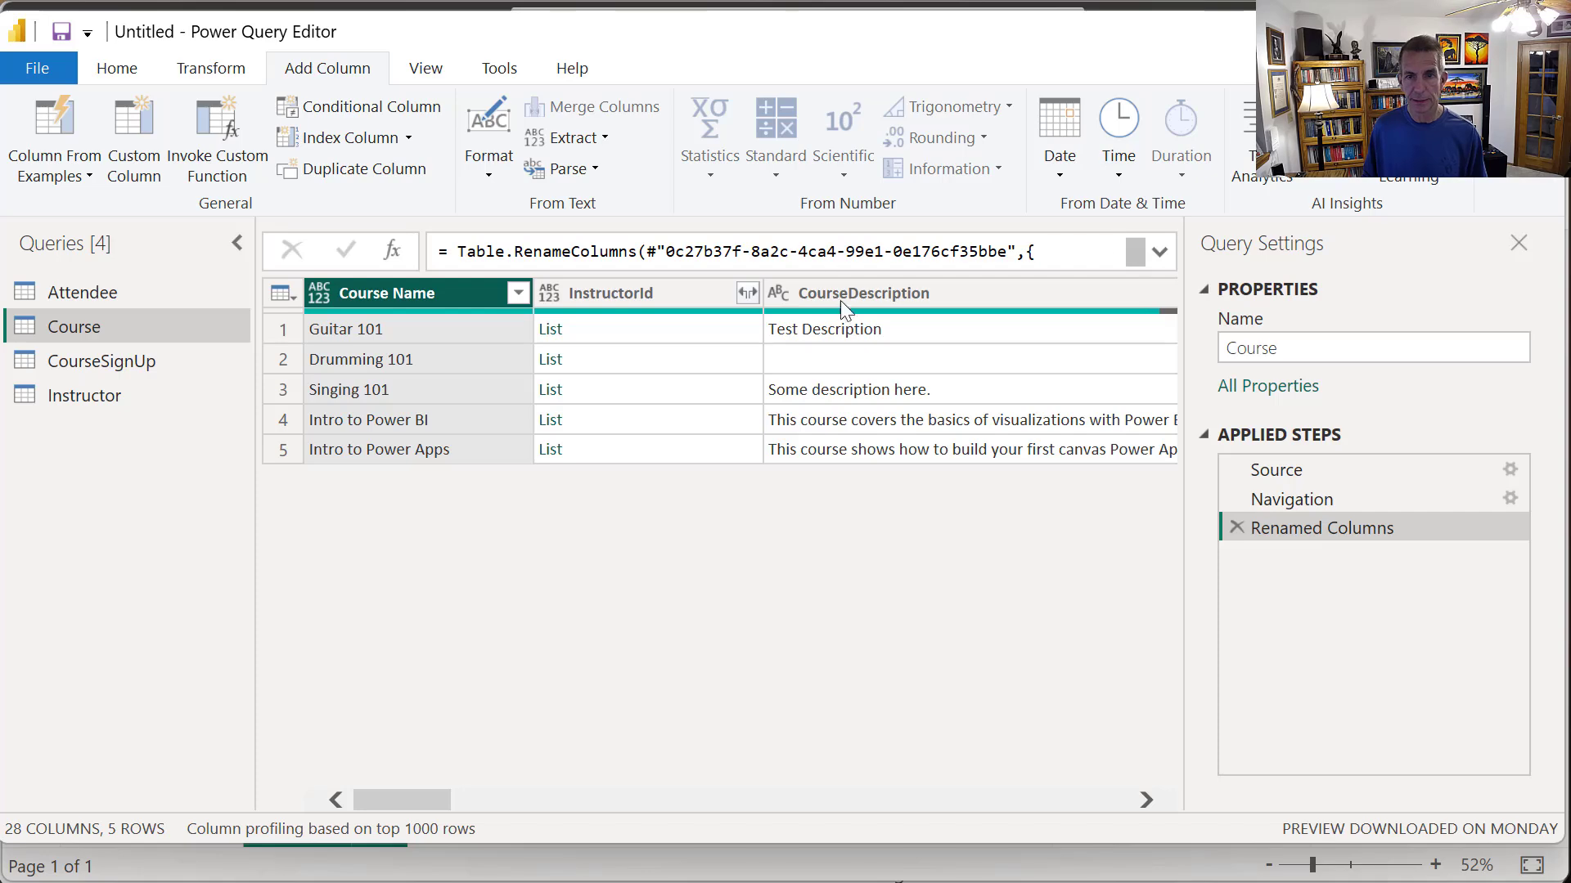
right_click(870, 288)
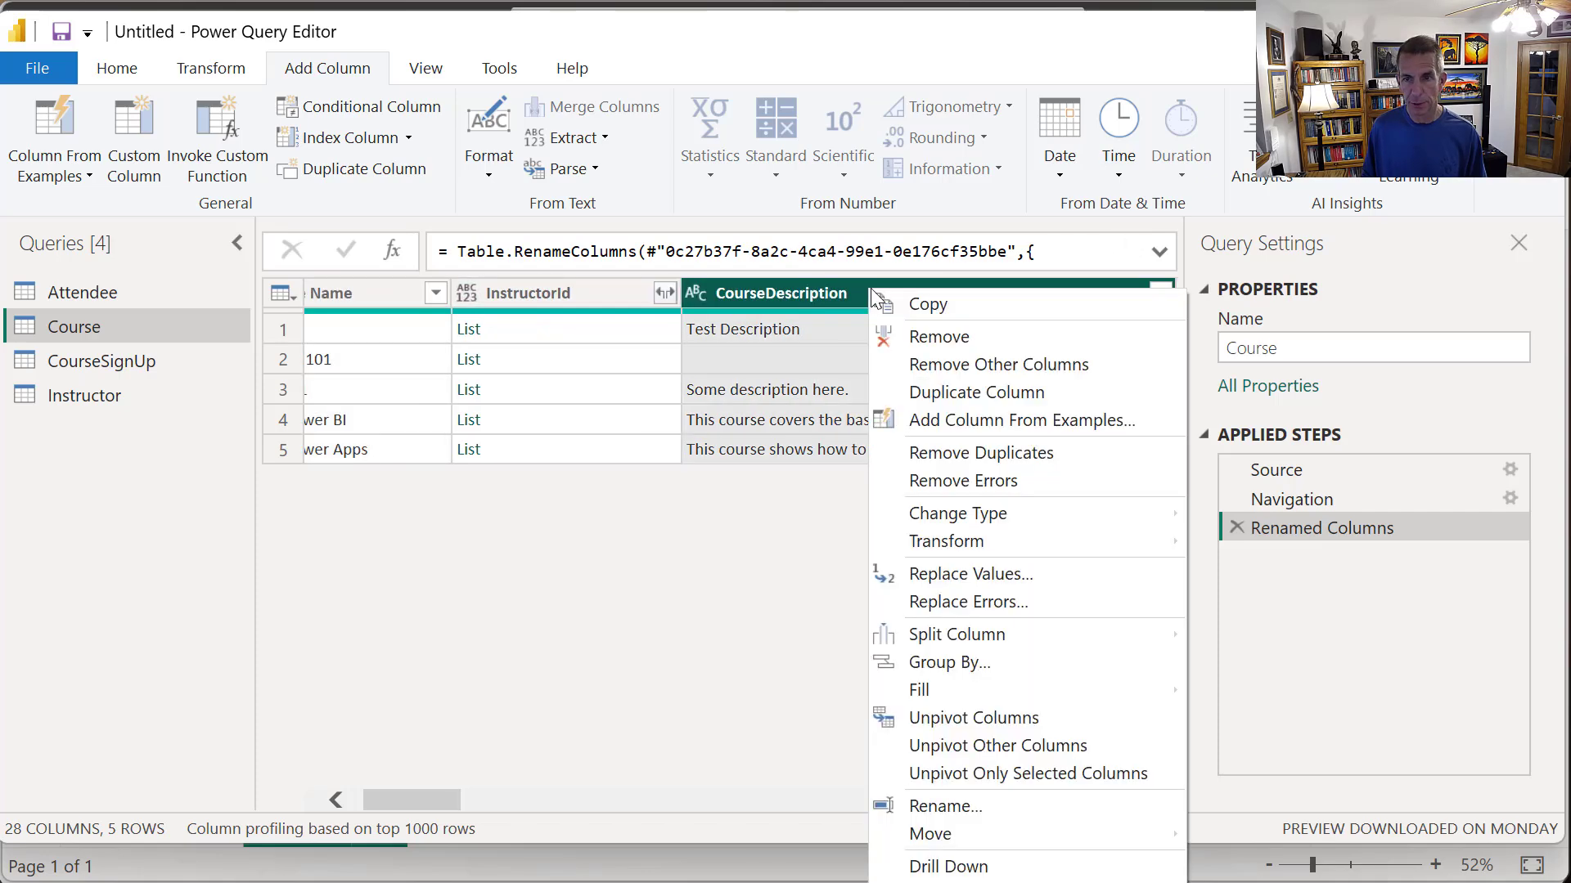
left_click(941, 807)
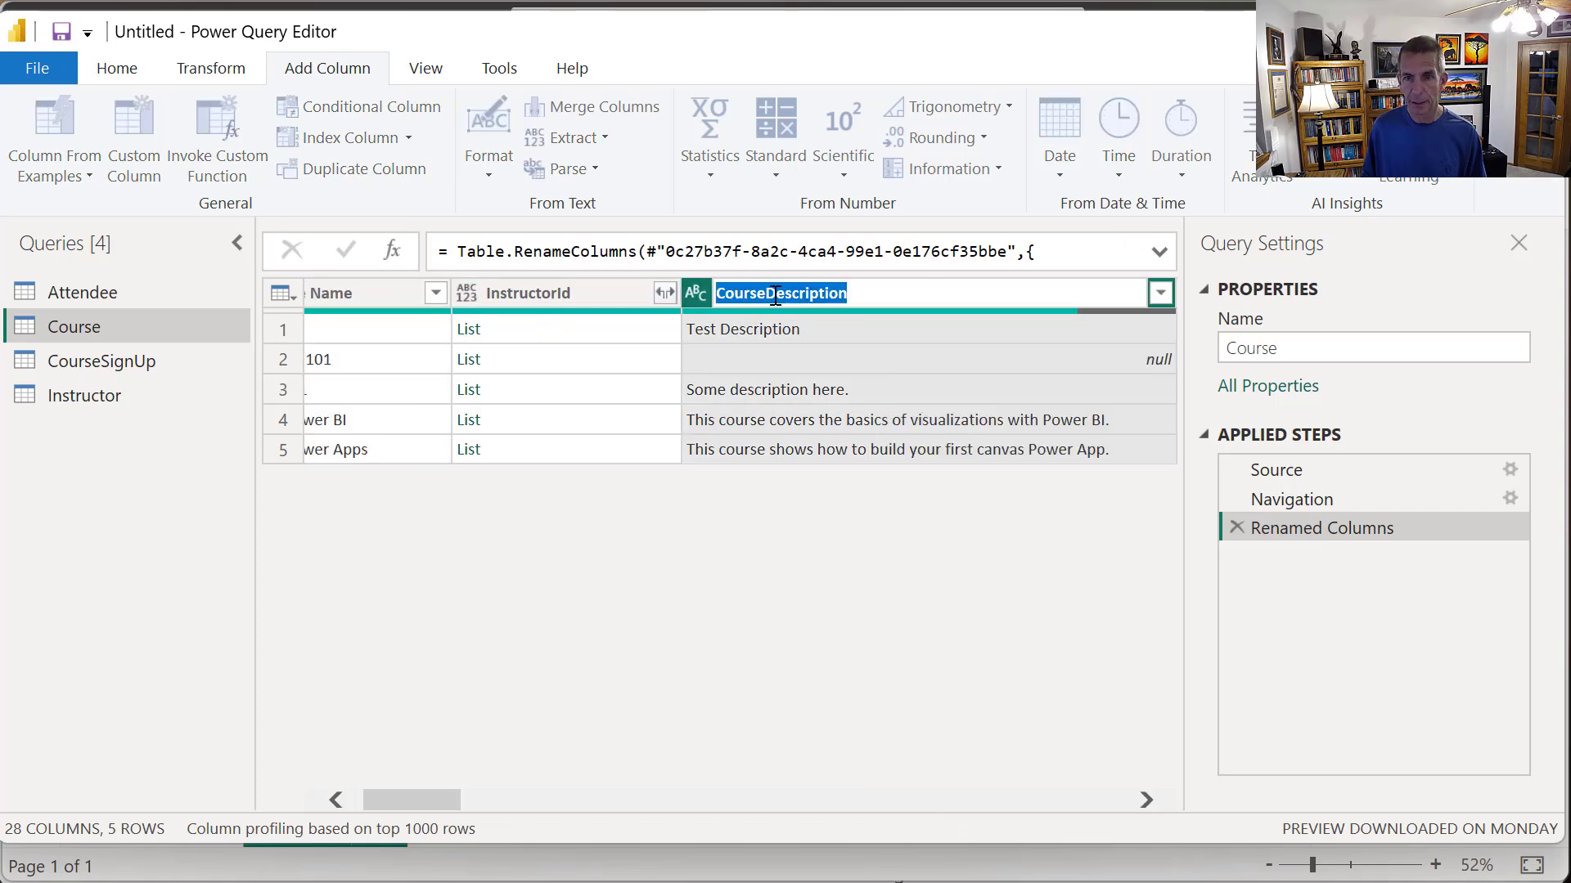
left_click(763, 293)
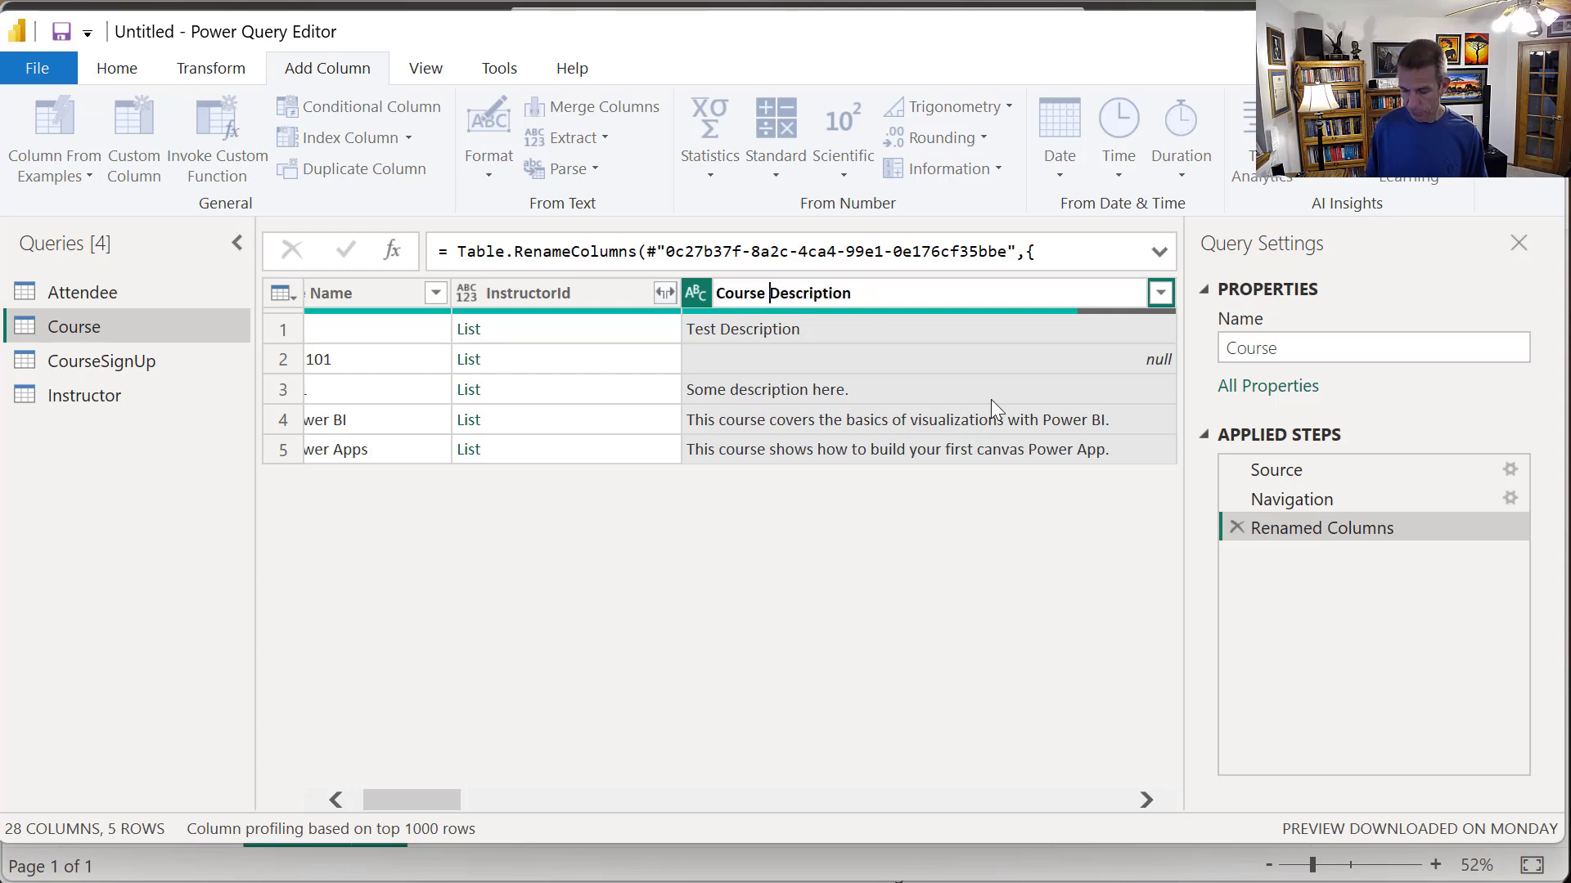
key("Return")
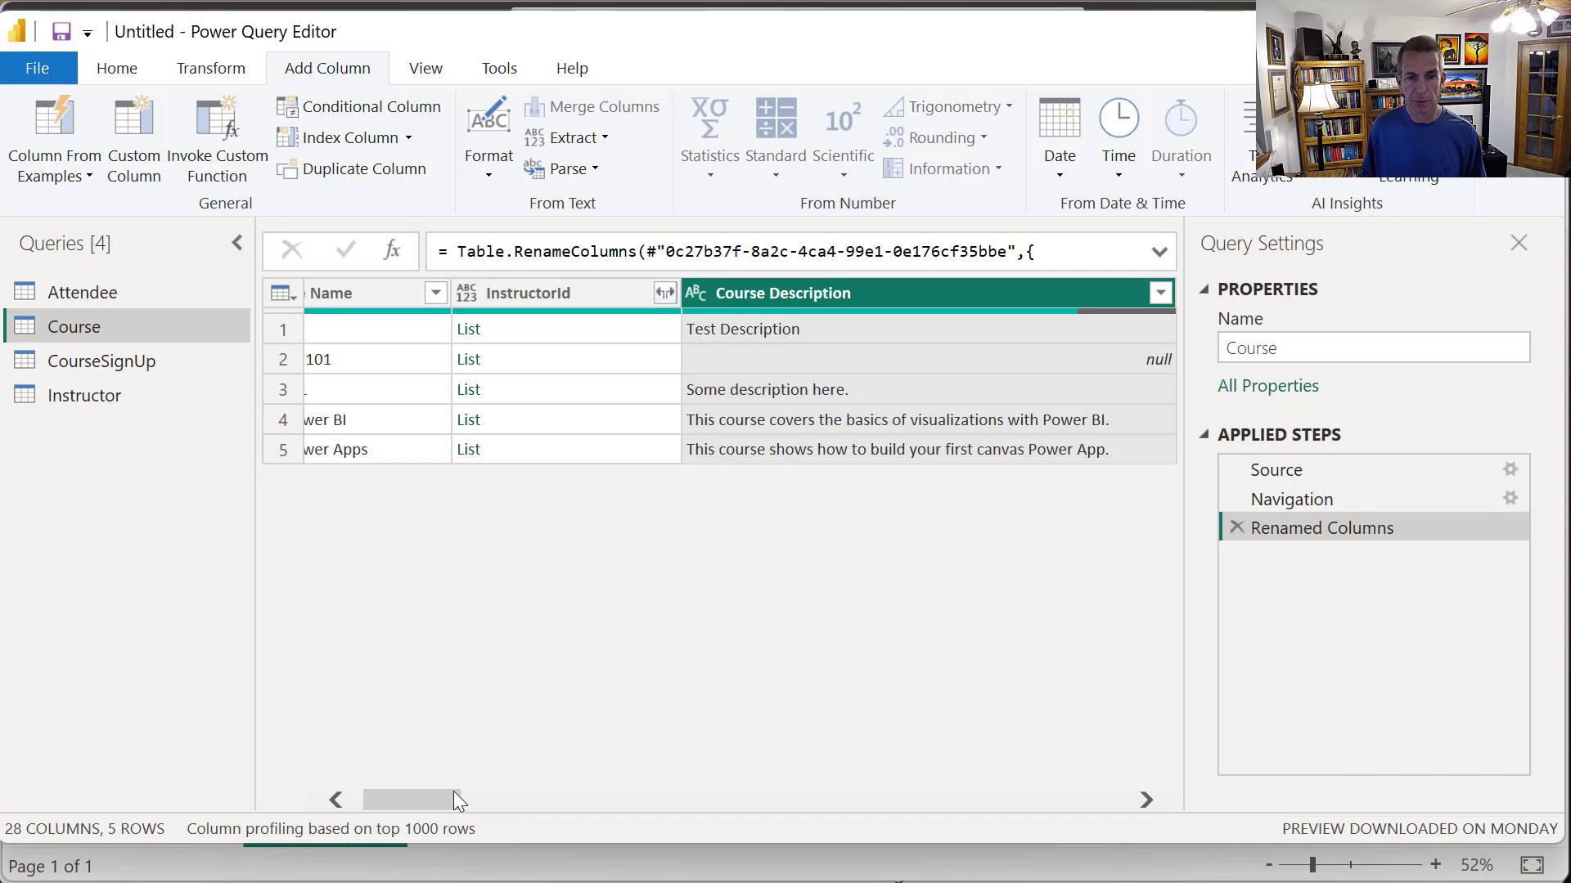
- Rename CourseStartDateTime to Course Start and CourseEndDateTime to Course End
left_click_drag(453, 792, 536, 807)
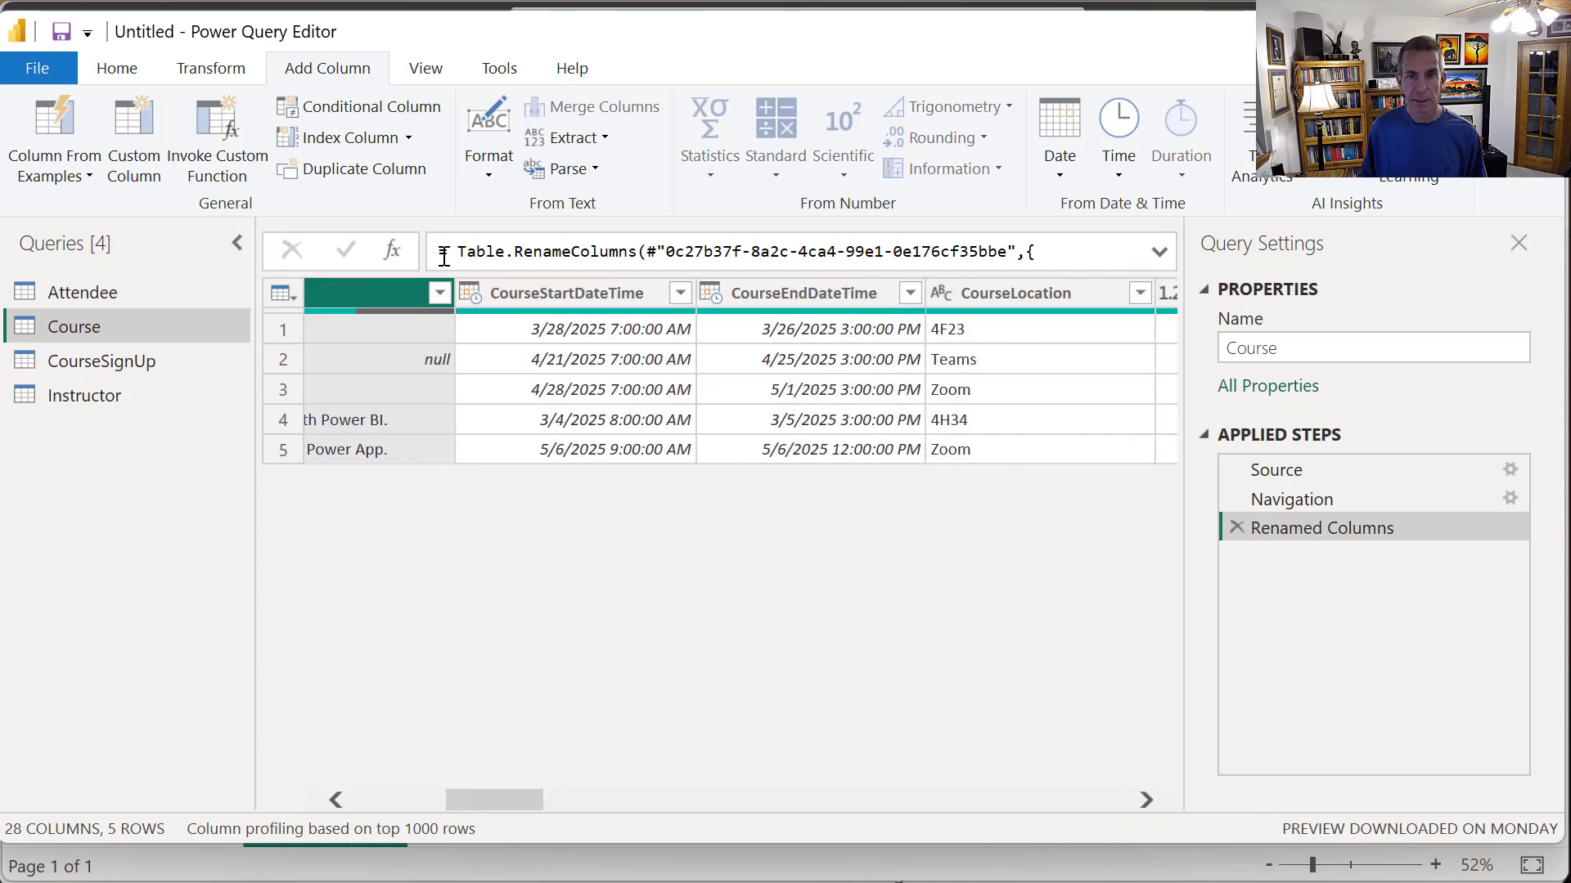
right_click(531, 298)
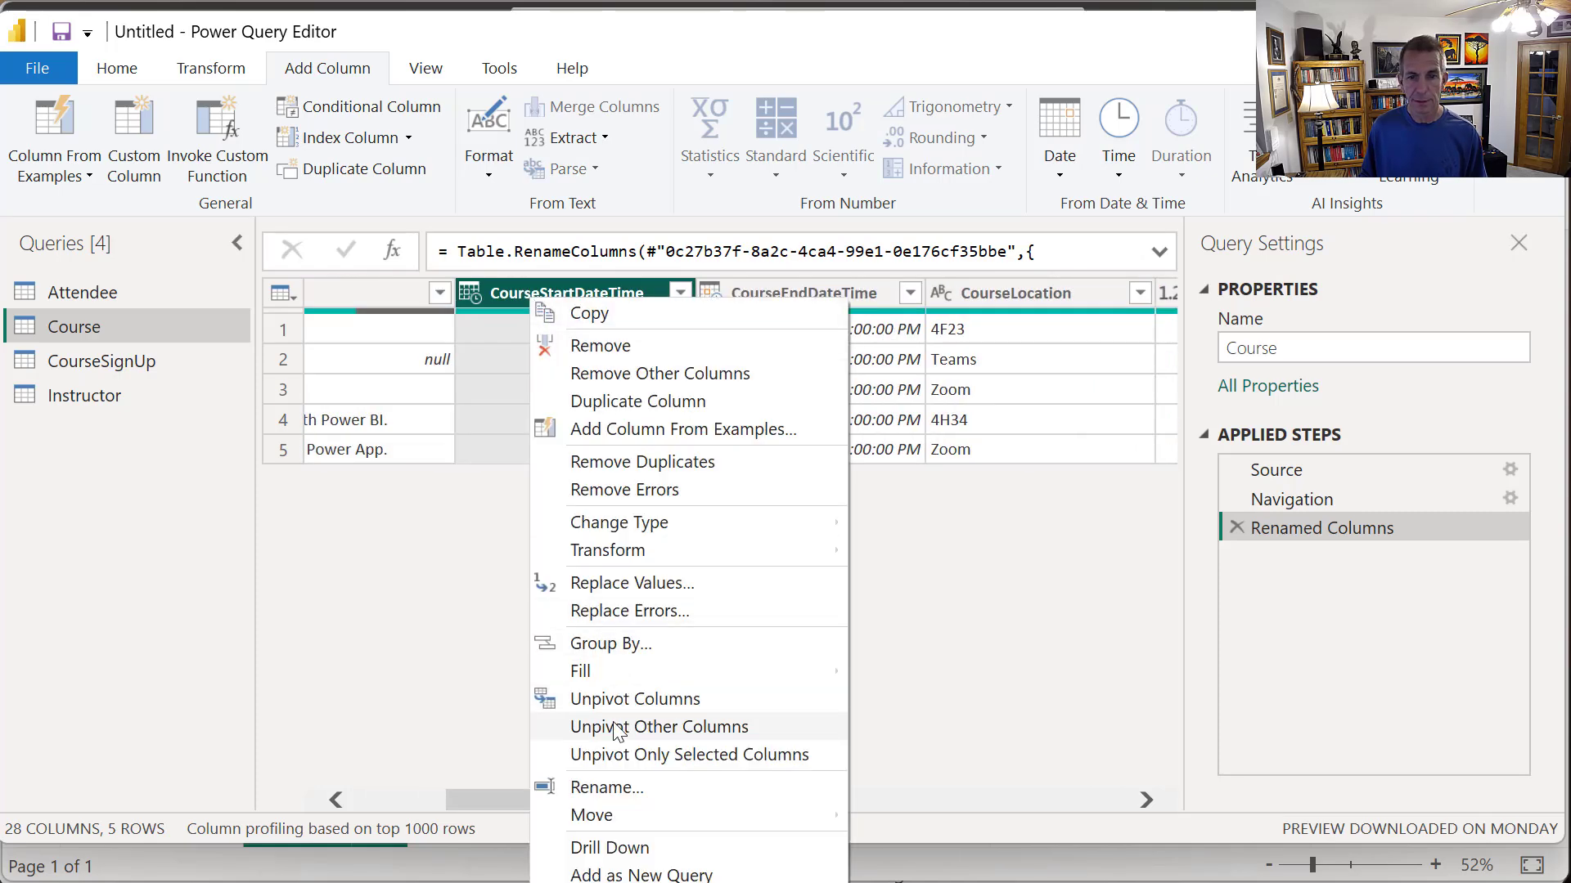
left_click(631, 784)
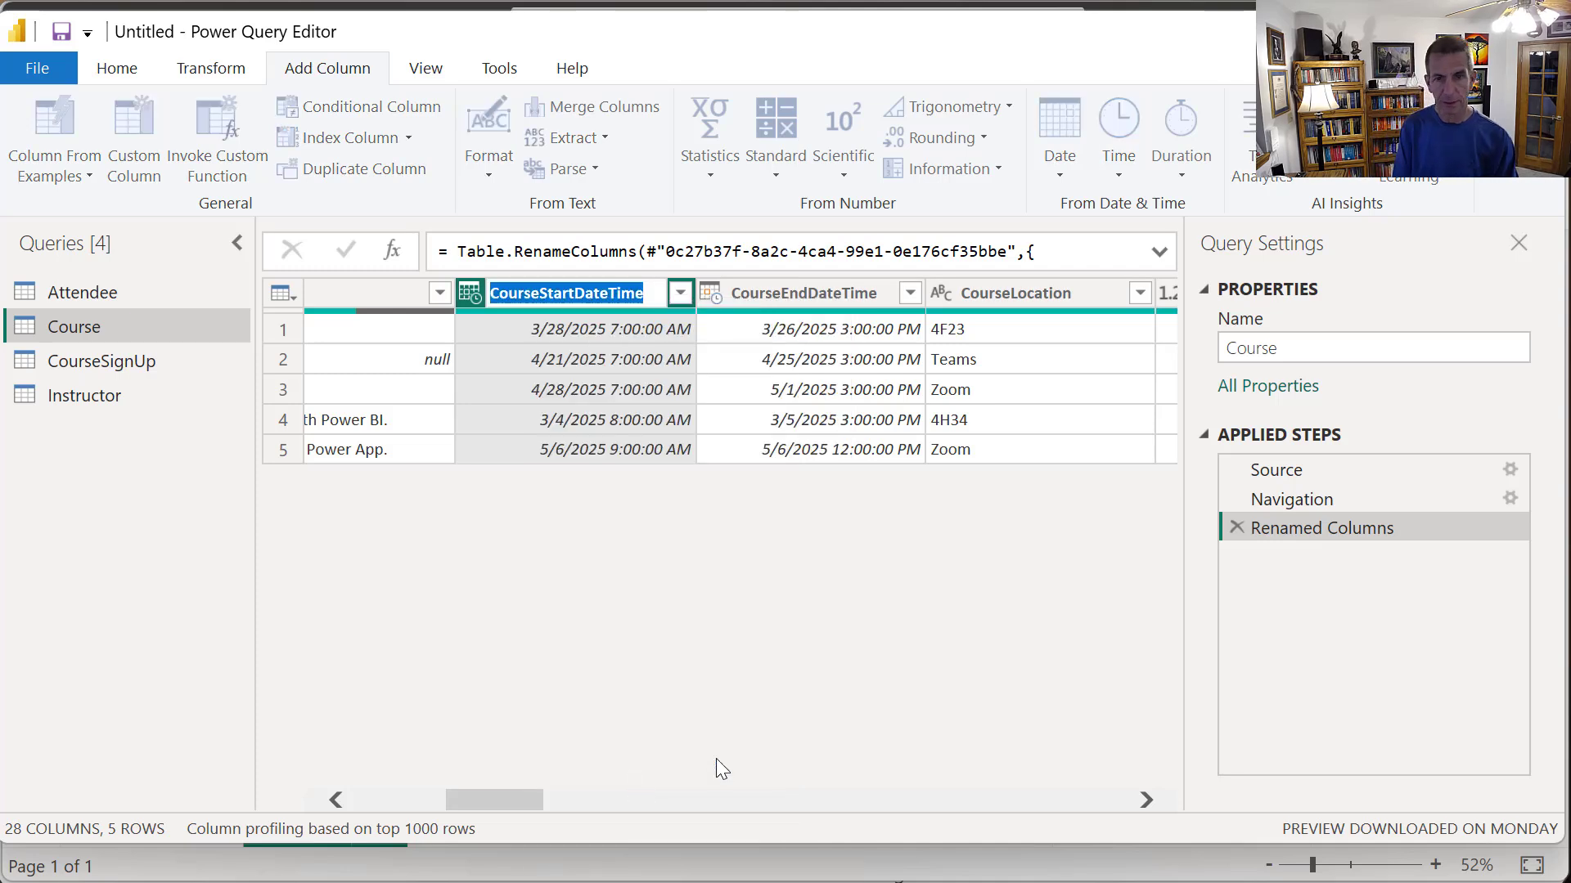
key("BackSpace")
type("Cour")
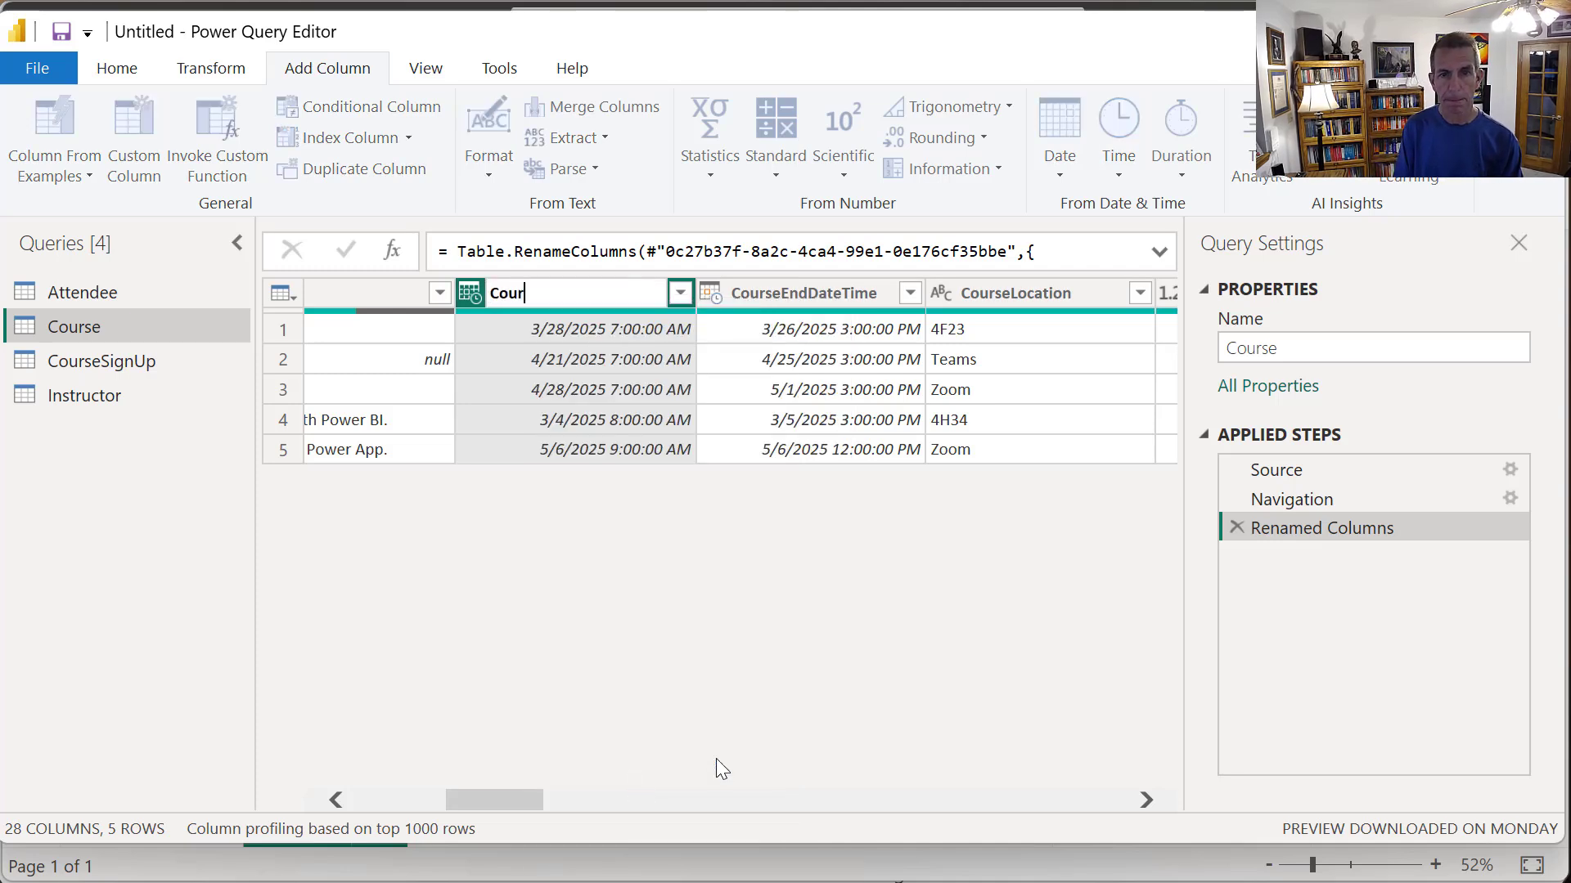
type("se STart")
key("BackSpace")
key("BackSpace")
key("BackSpace")
key("BackSpace")
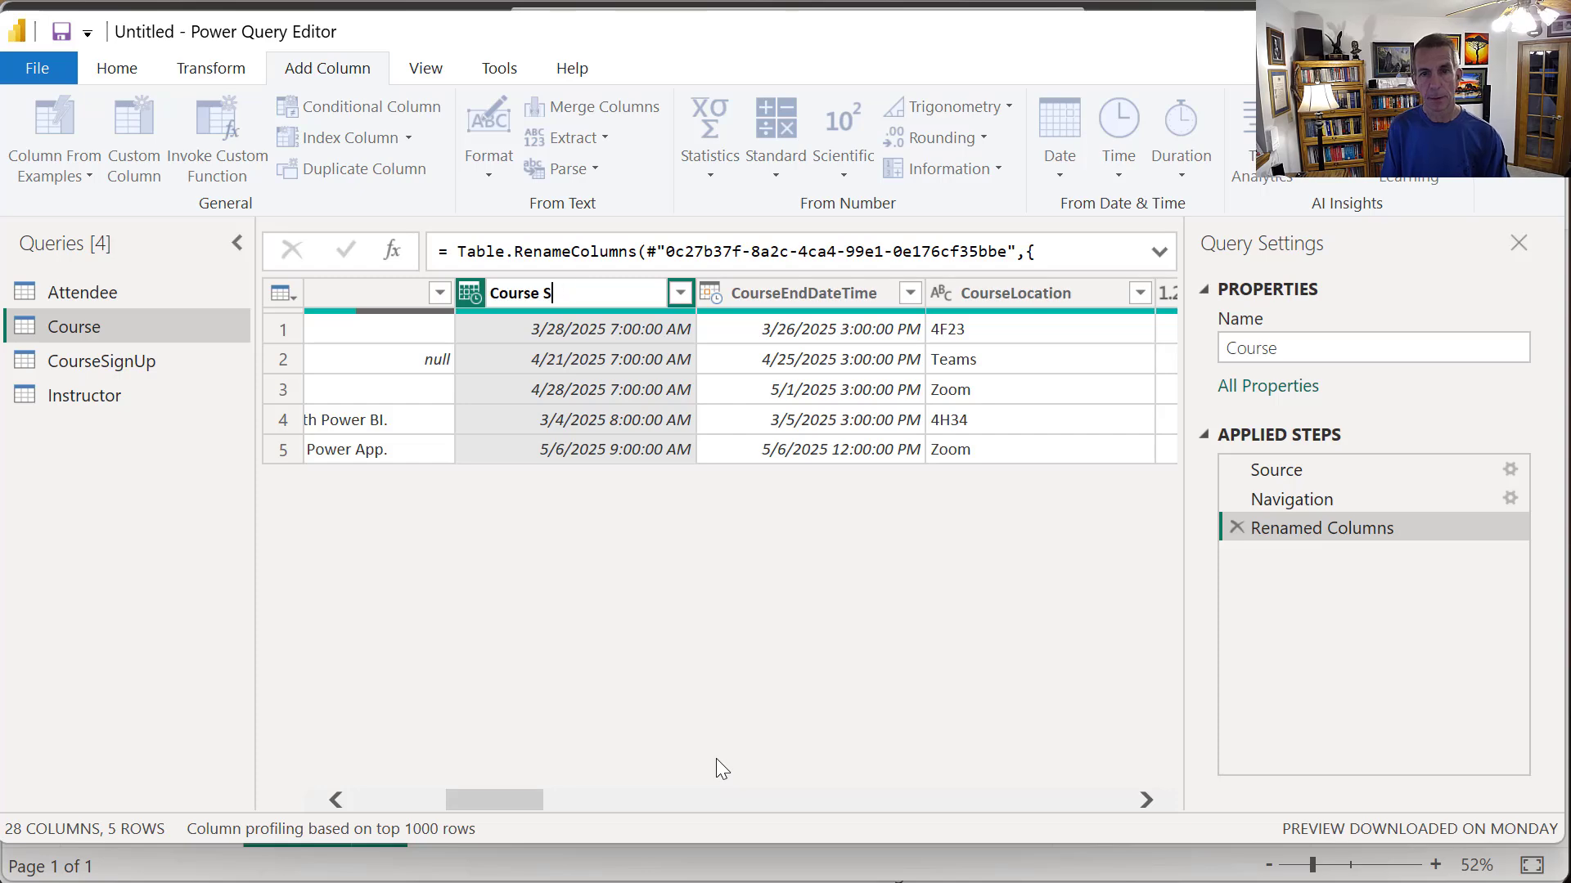
type("tart")
key("Return")
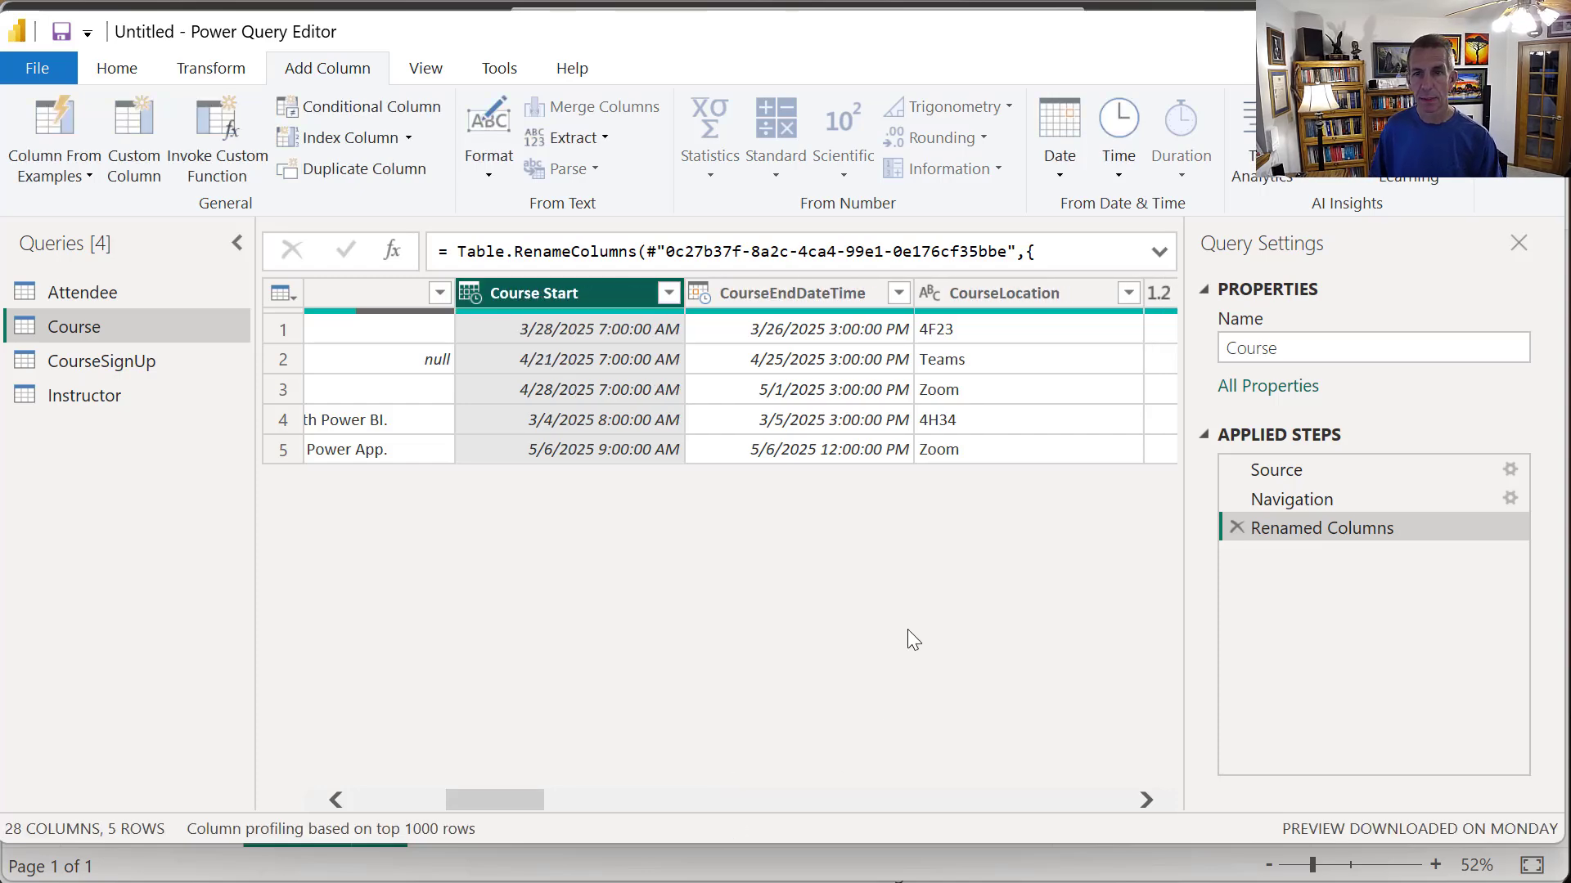
right_click(842, 298)
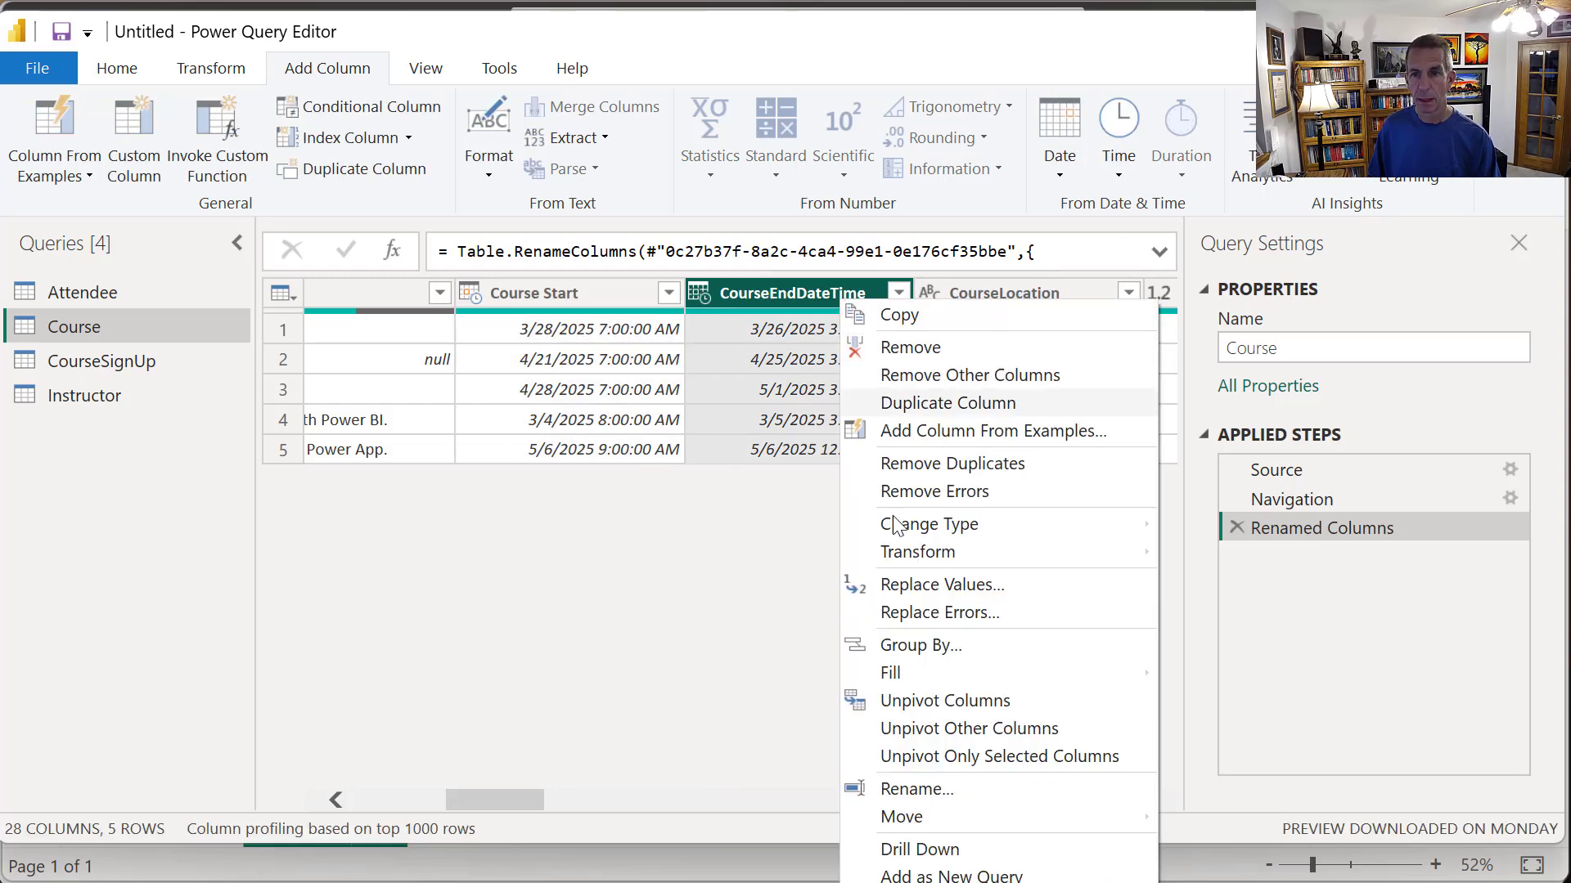
left_click(915, 791)
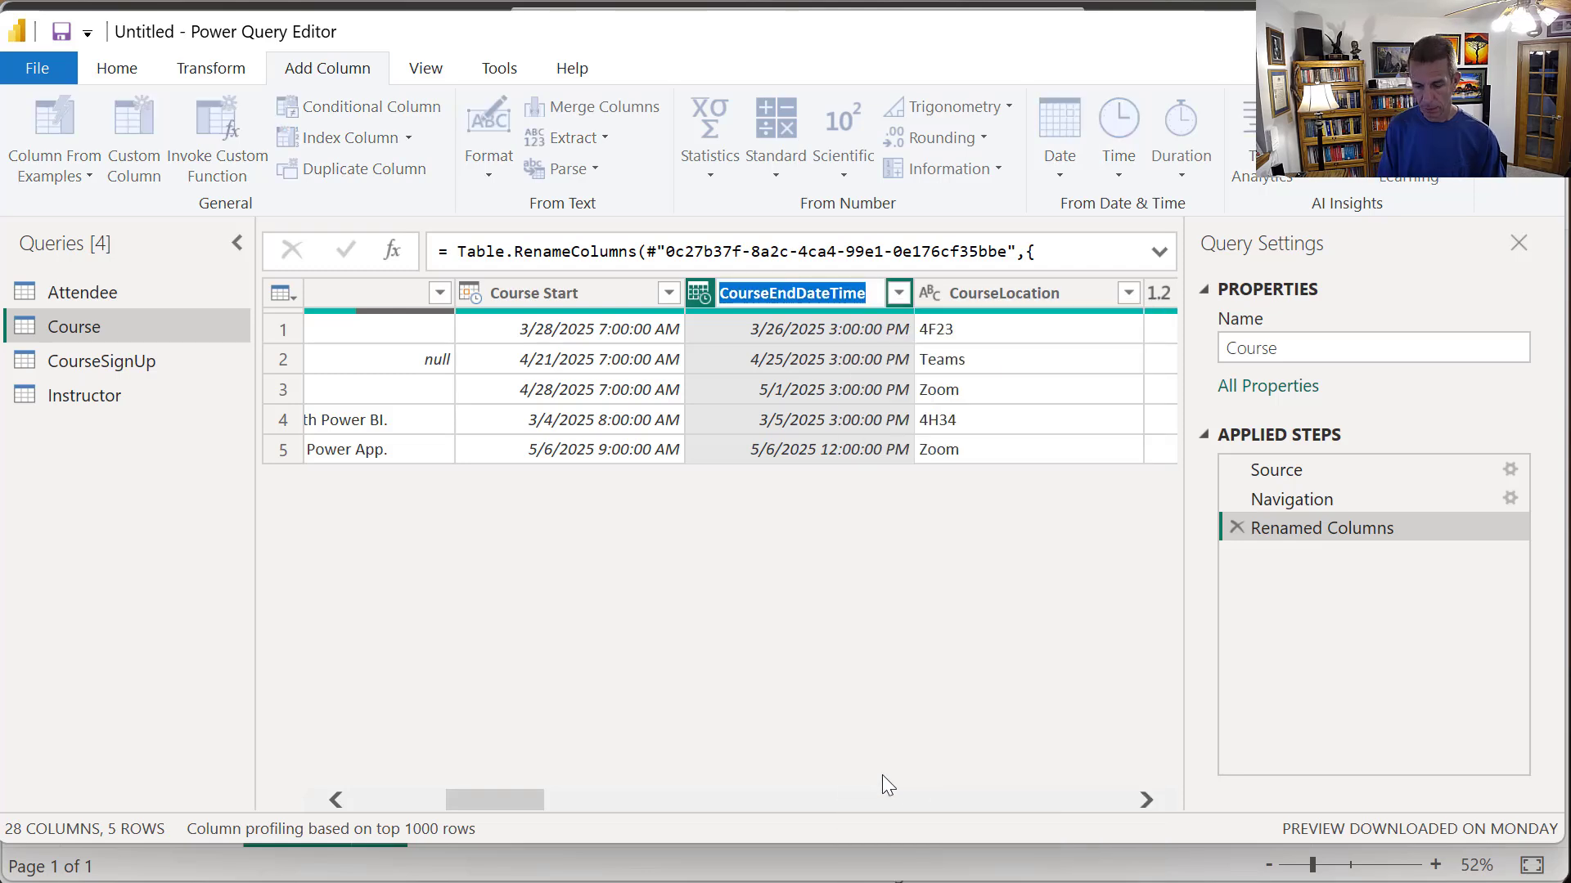
type("Course End")
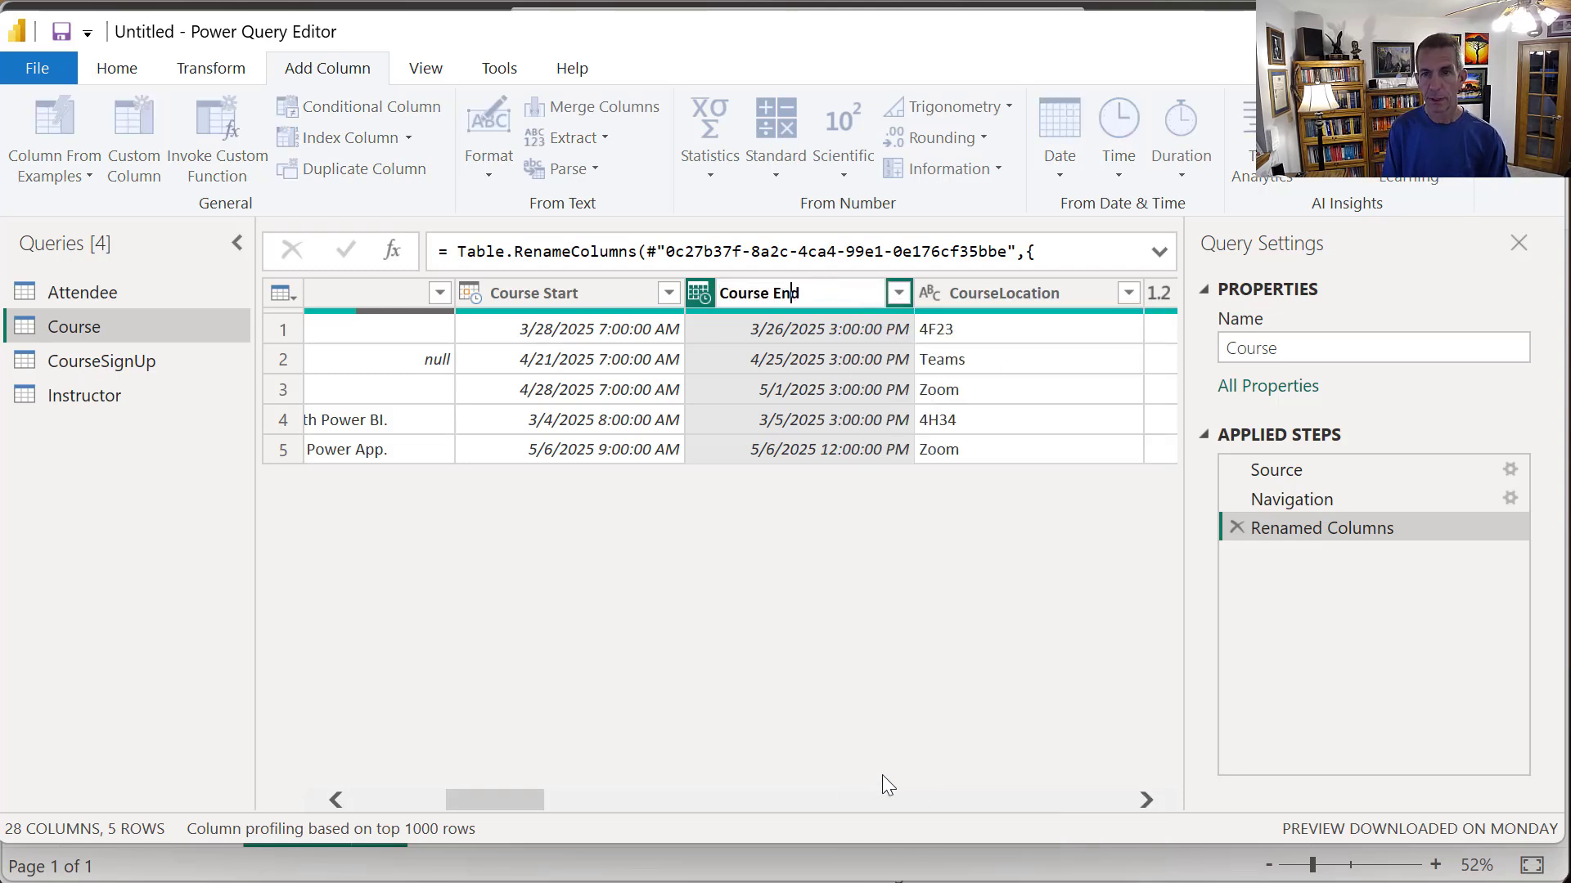
key("Return")
- Rename CourseLocation to Location and CourseCapacity to Capacity
right_click(1033, 280)
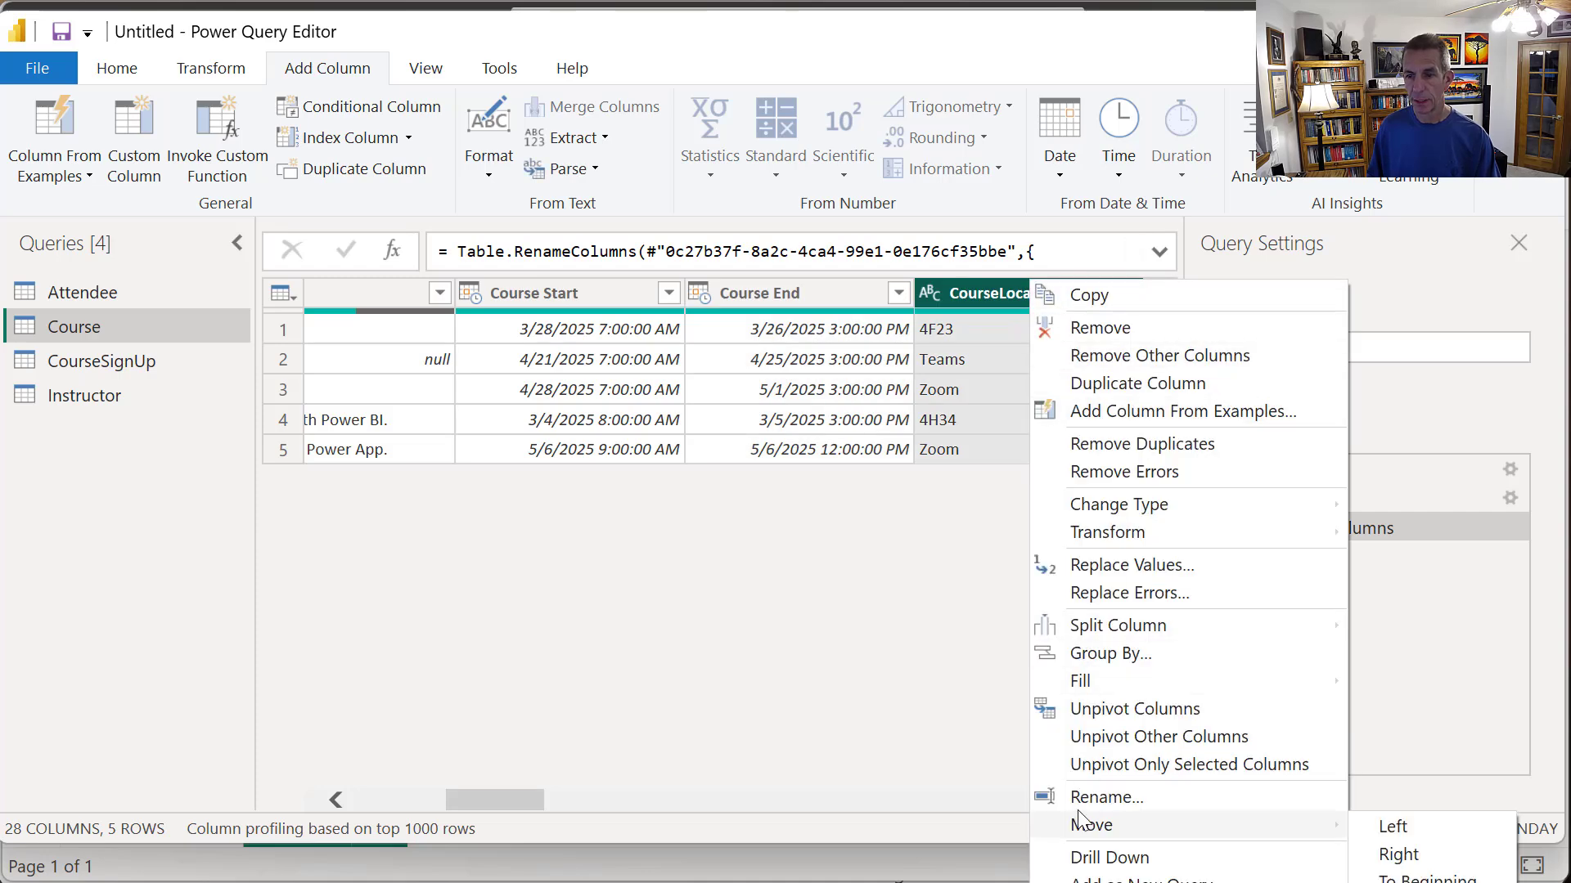
left_click(1071, 795)
type("Loc")
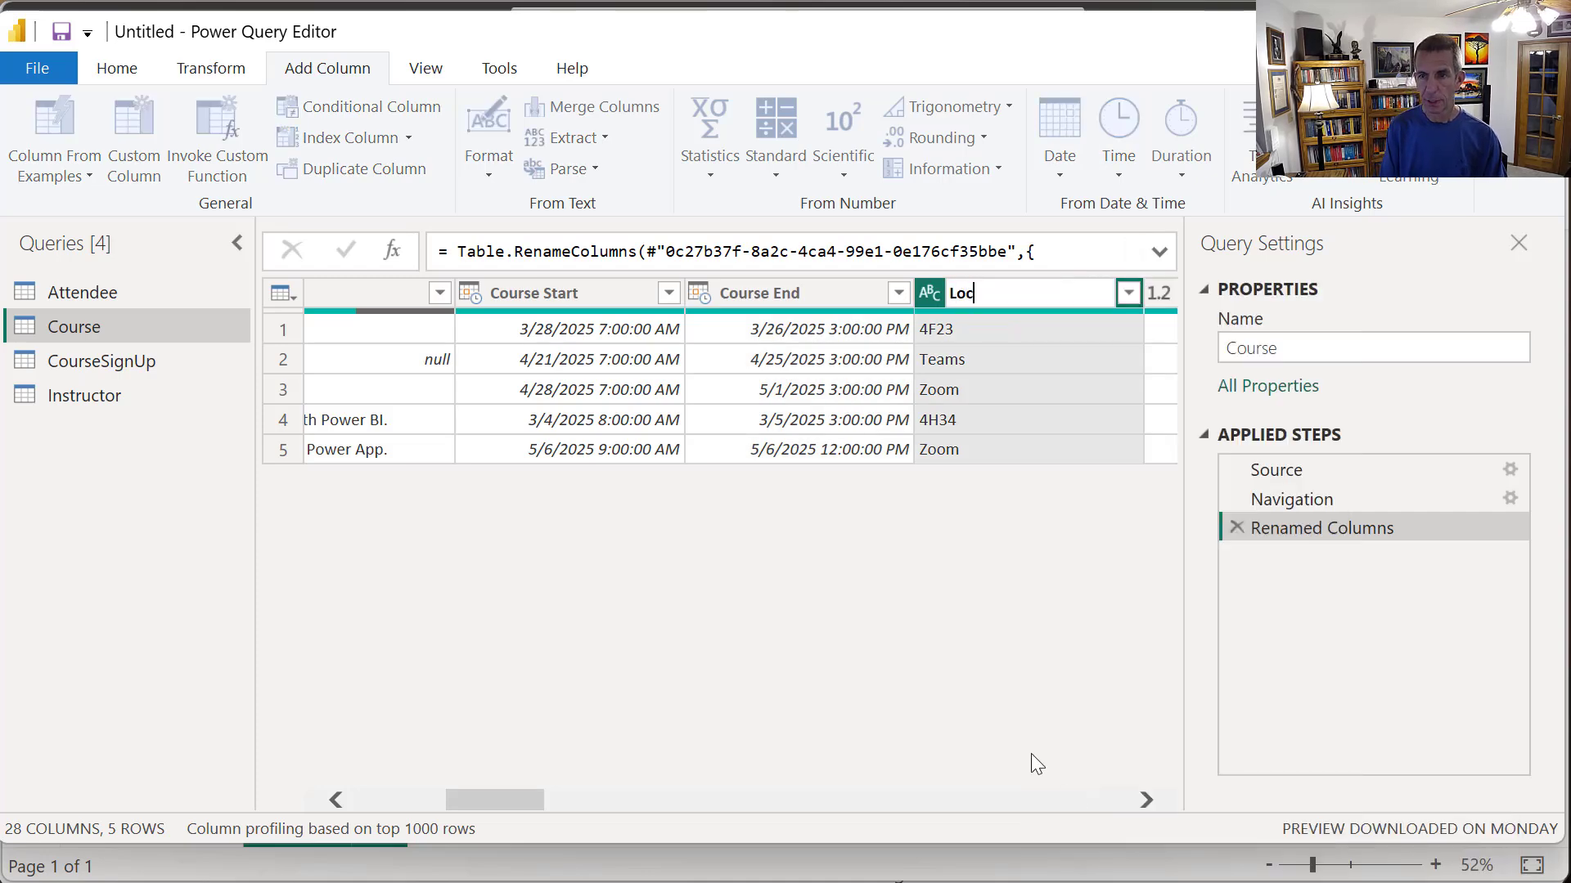
type("ation")
key("Return")
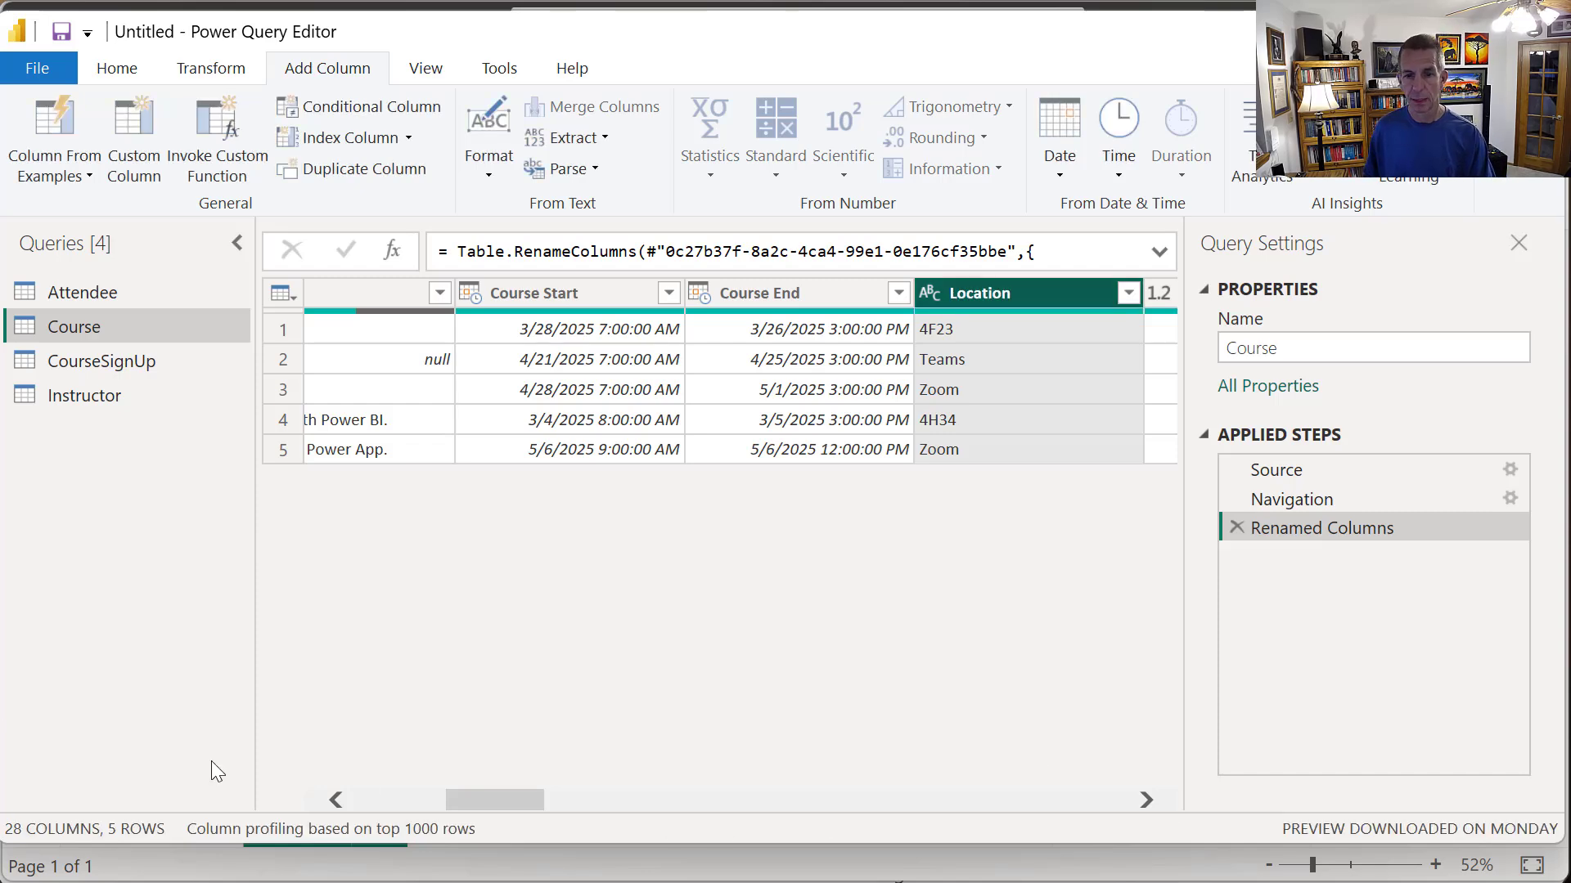
left_click_drag(489, 804, 557, 803)
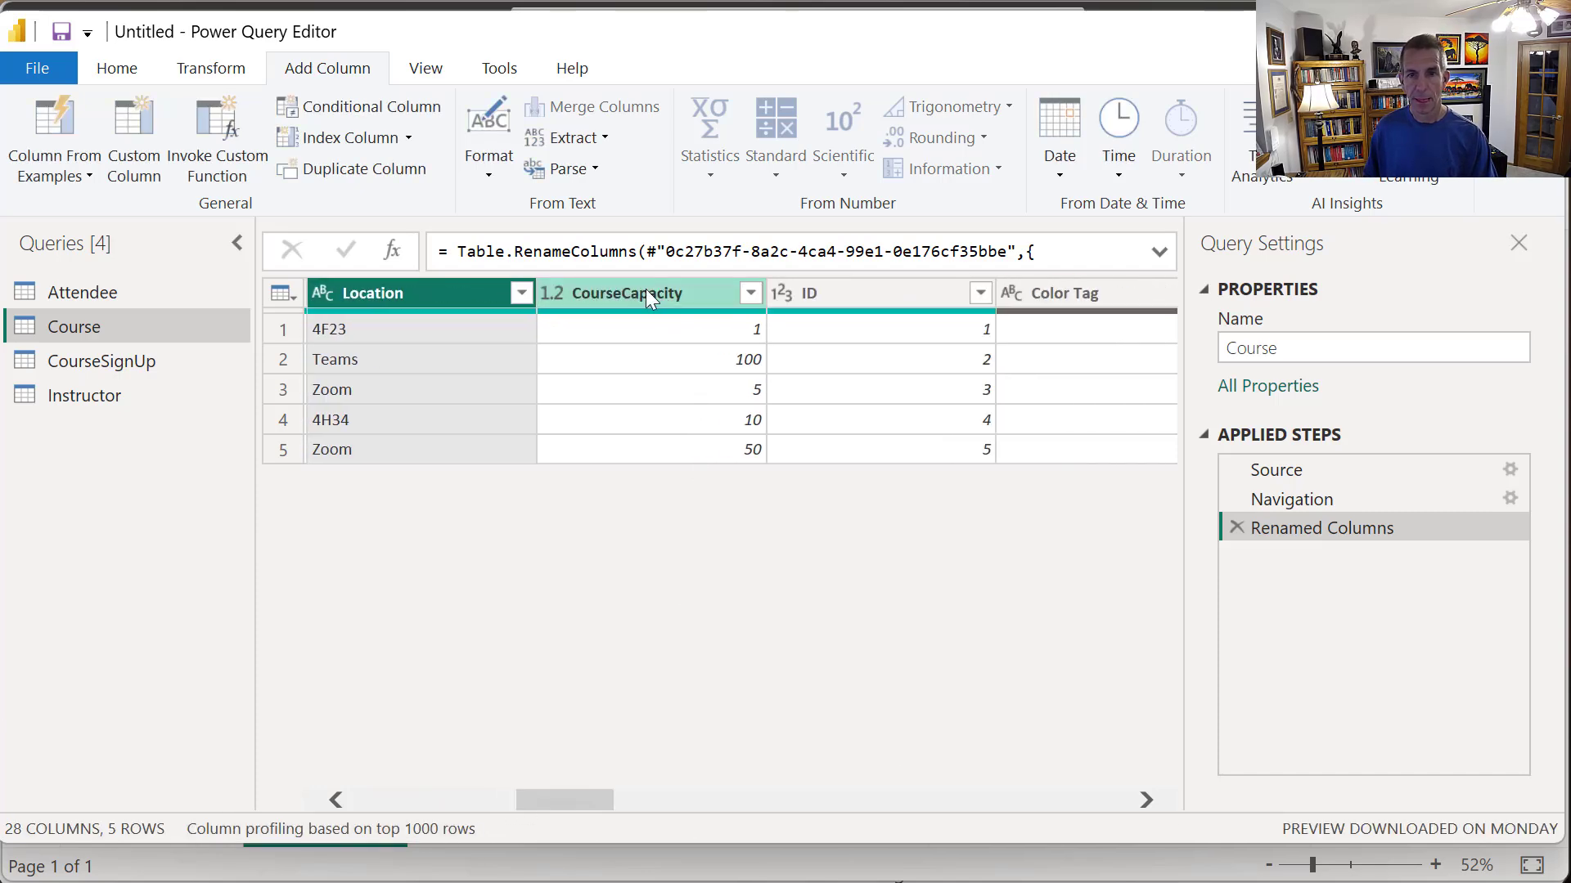
right_click(646, 291)
left_click(754, 782)
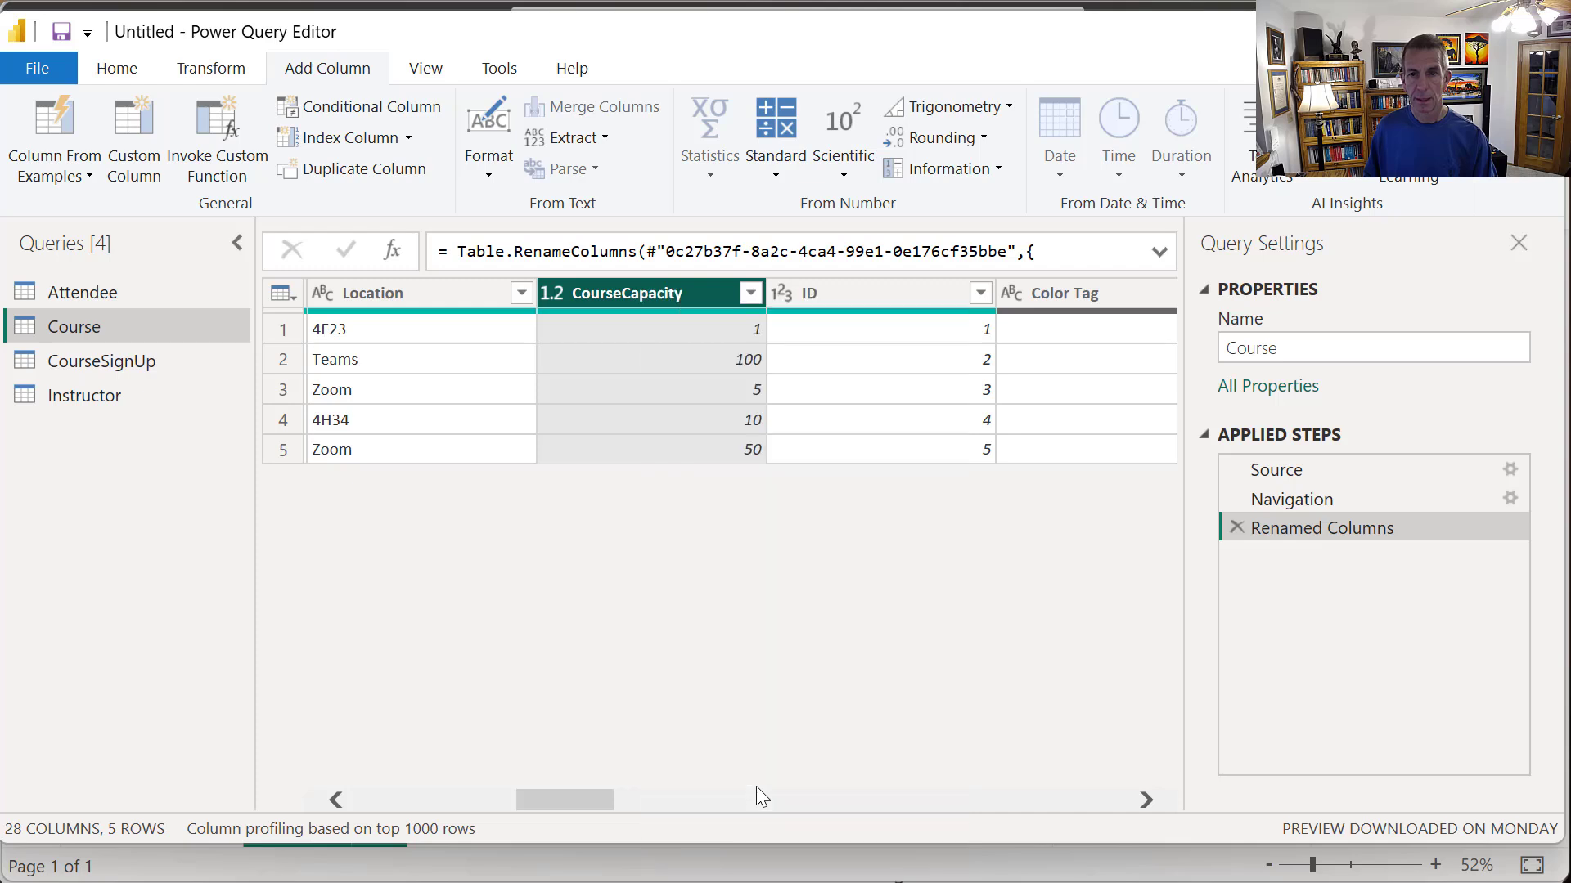
type("Cap")
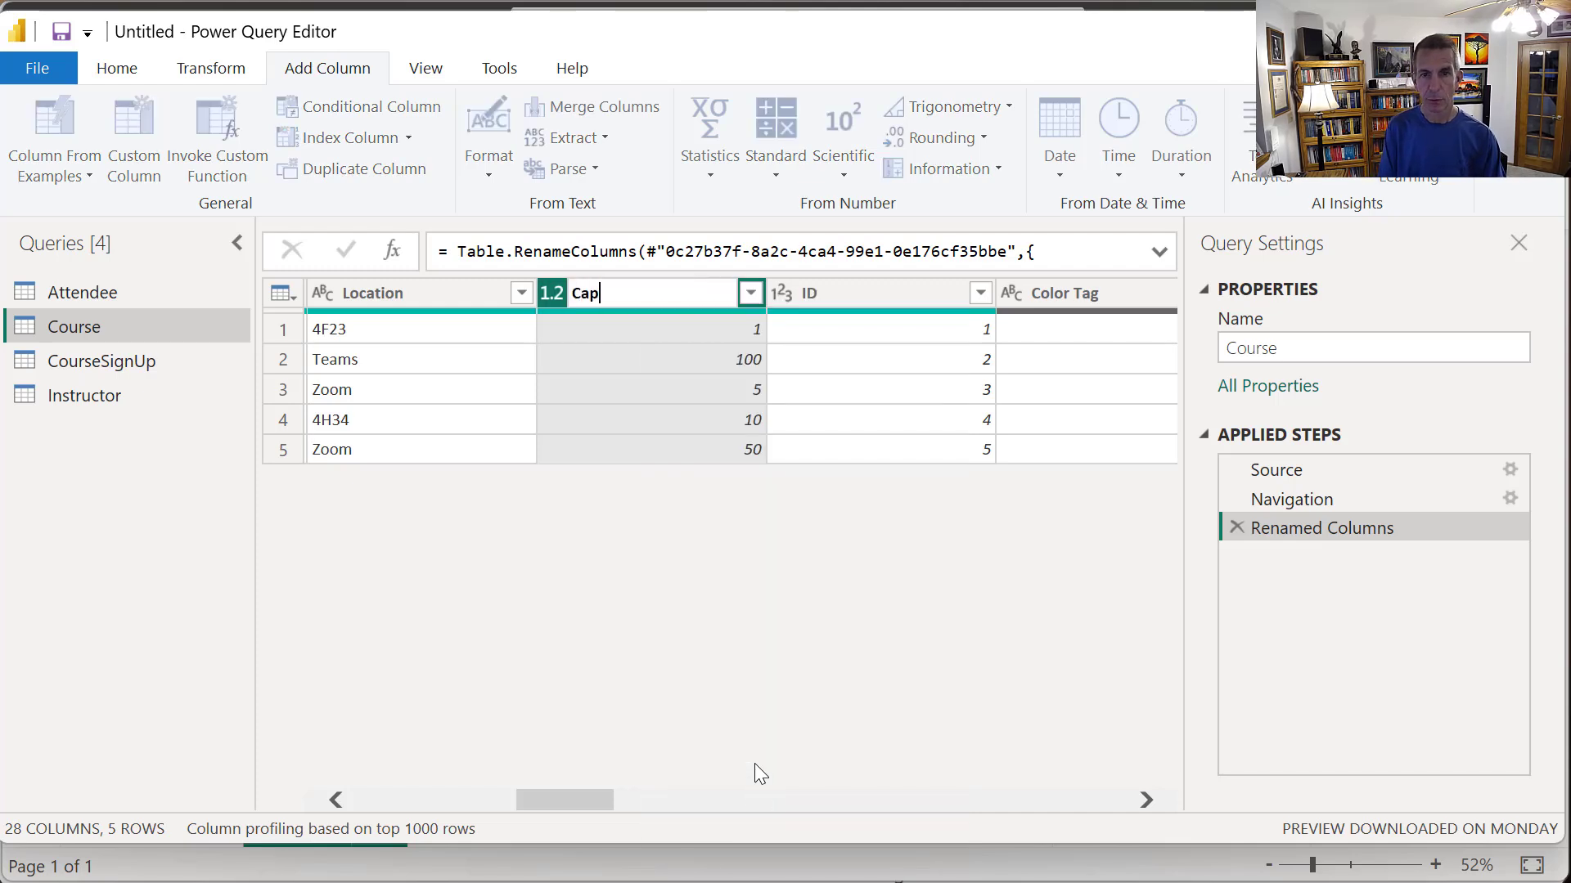
type("ac")
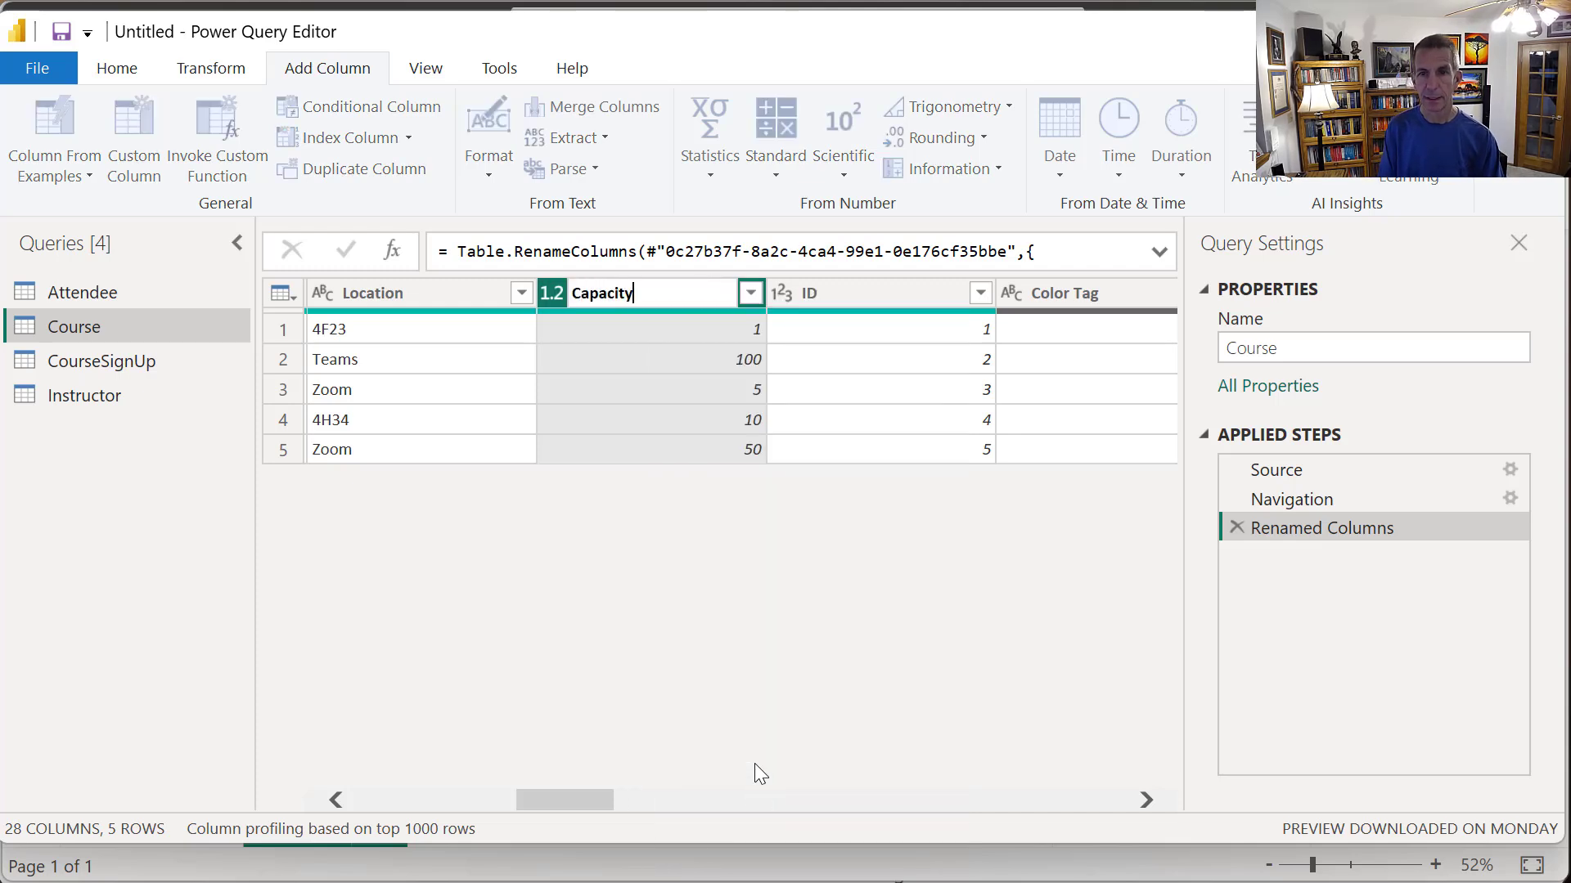
type("ity")
key("Return")
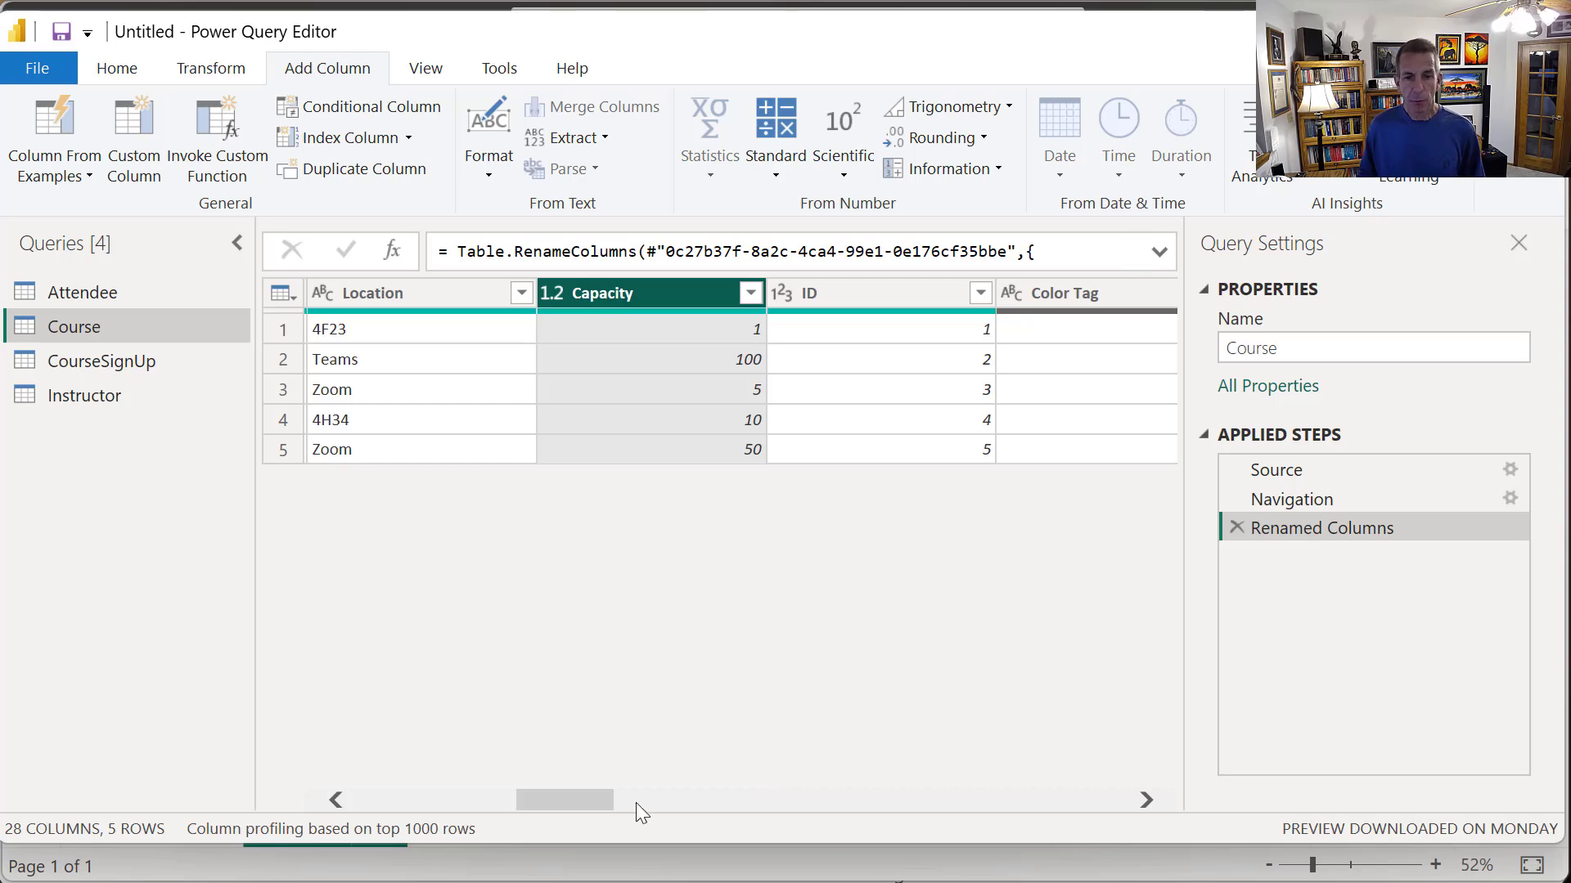
left_click_drag(551, 807, 346, 801)
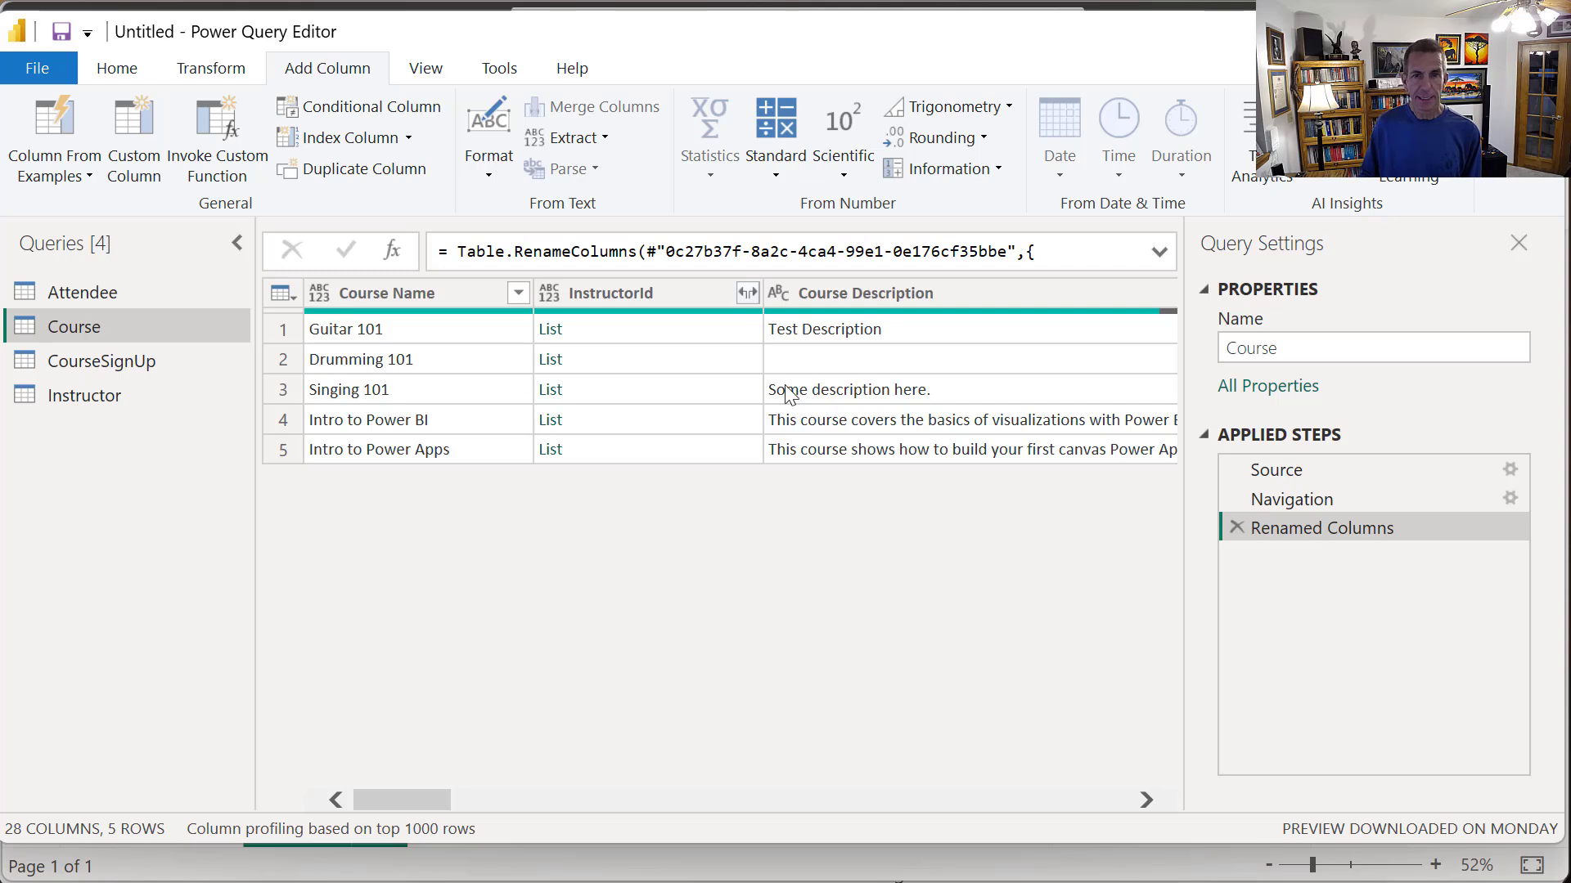
- Expand the InstructorId lists into records, keeping only the lookupId field
left_click(748, 293)
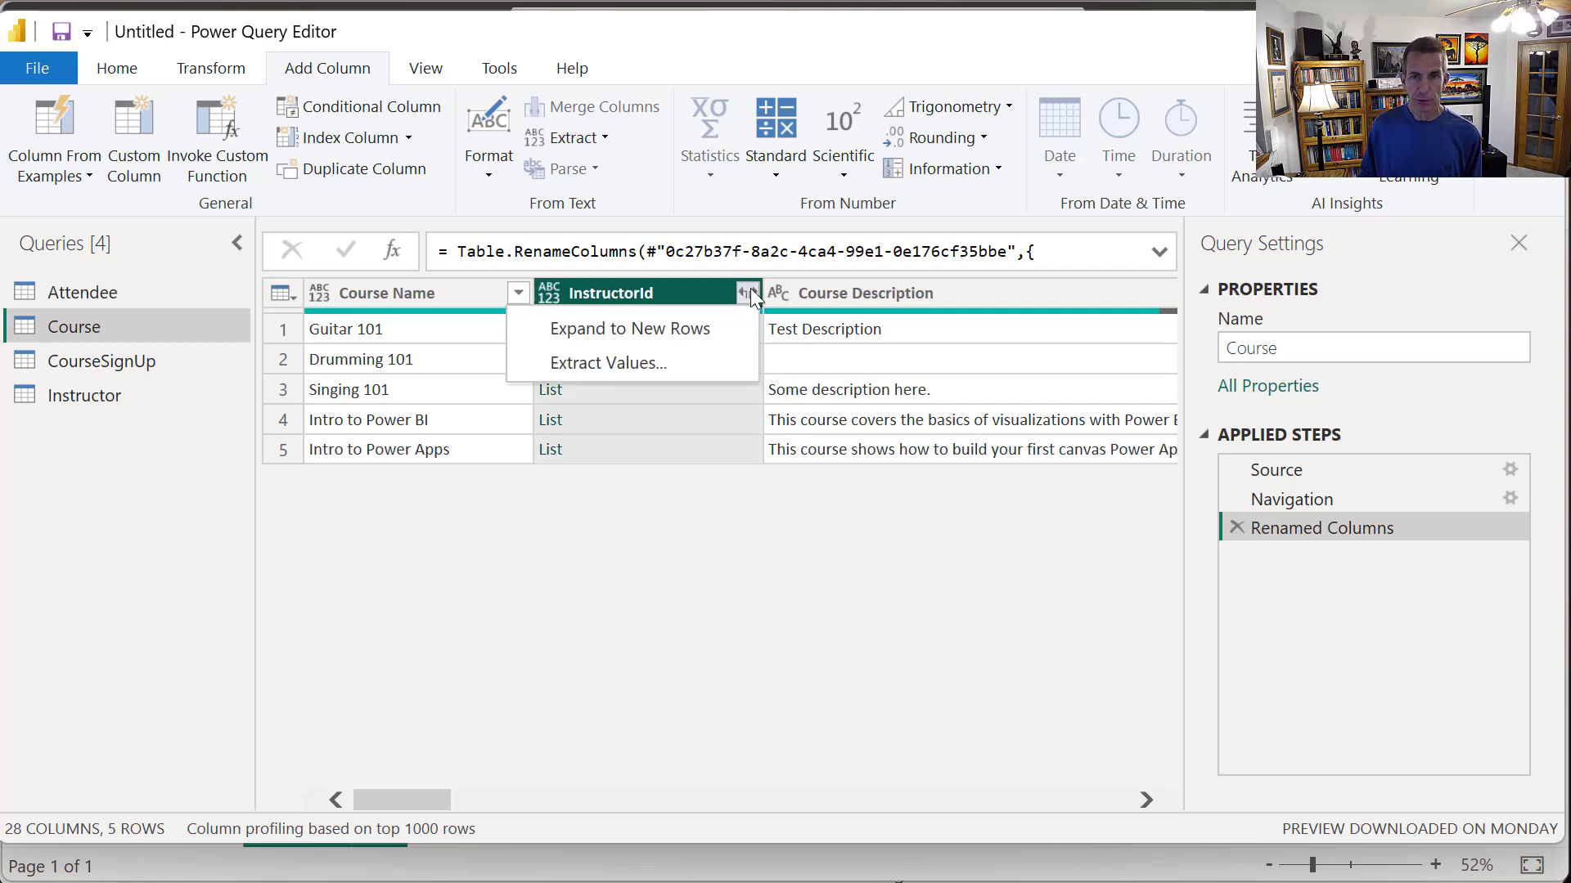
left_click(666, 337)
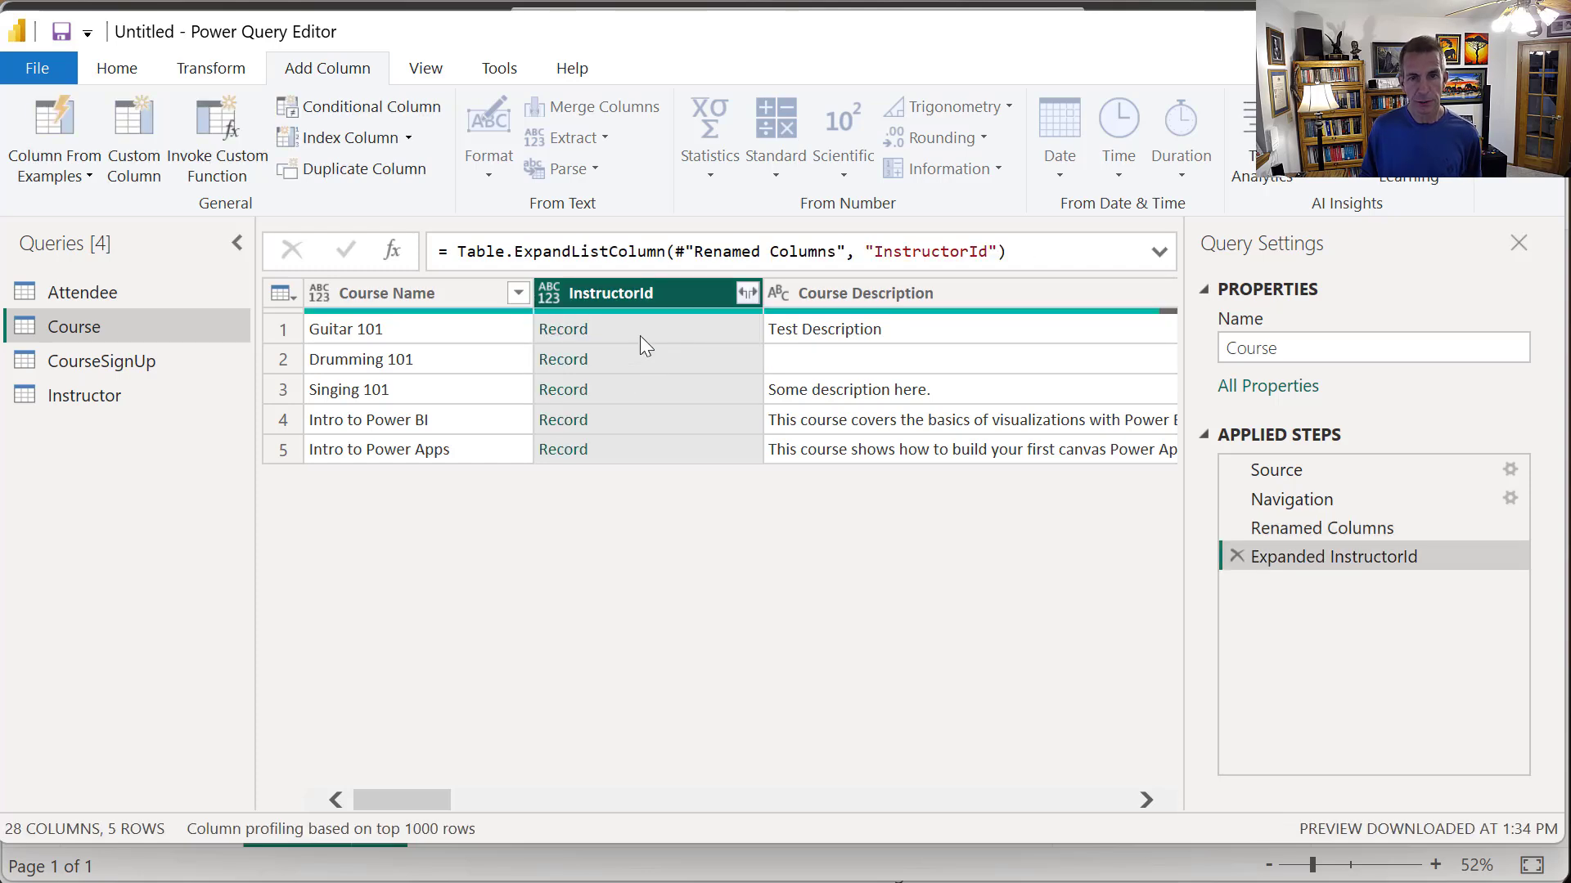
left_click(740, 293)
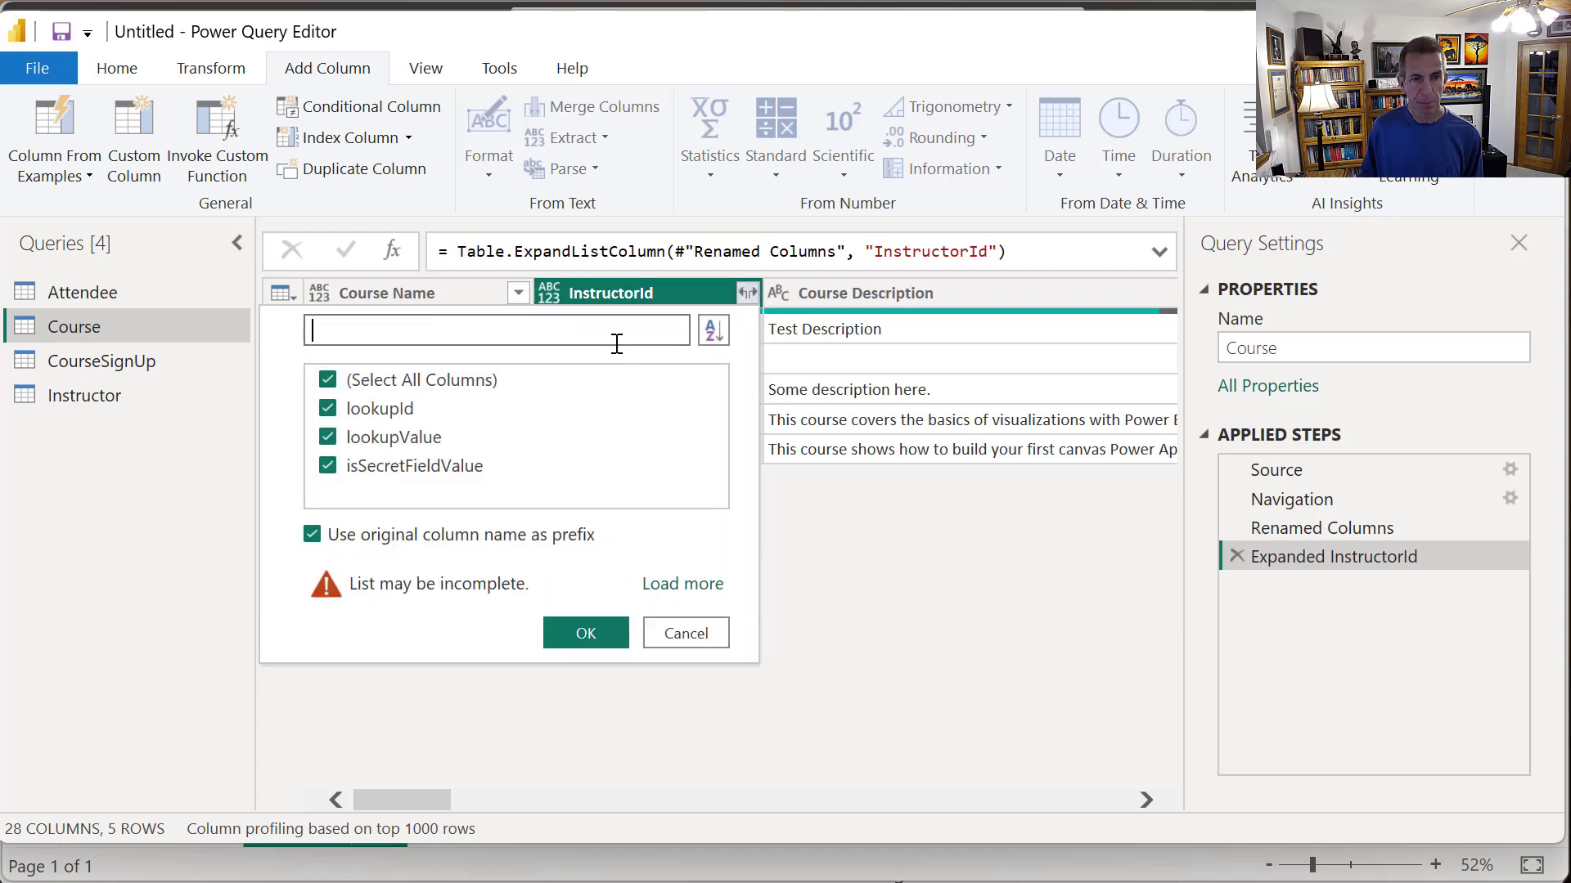
left_click(330, 383)
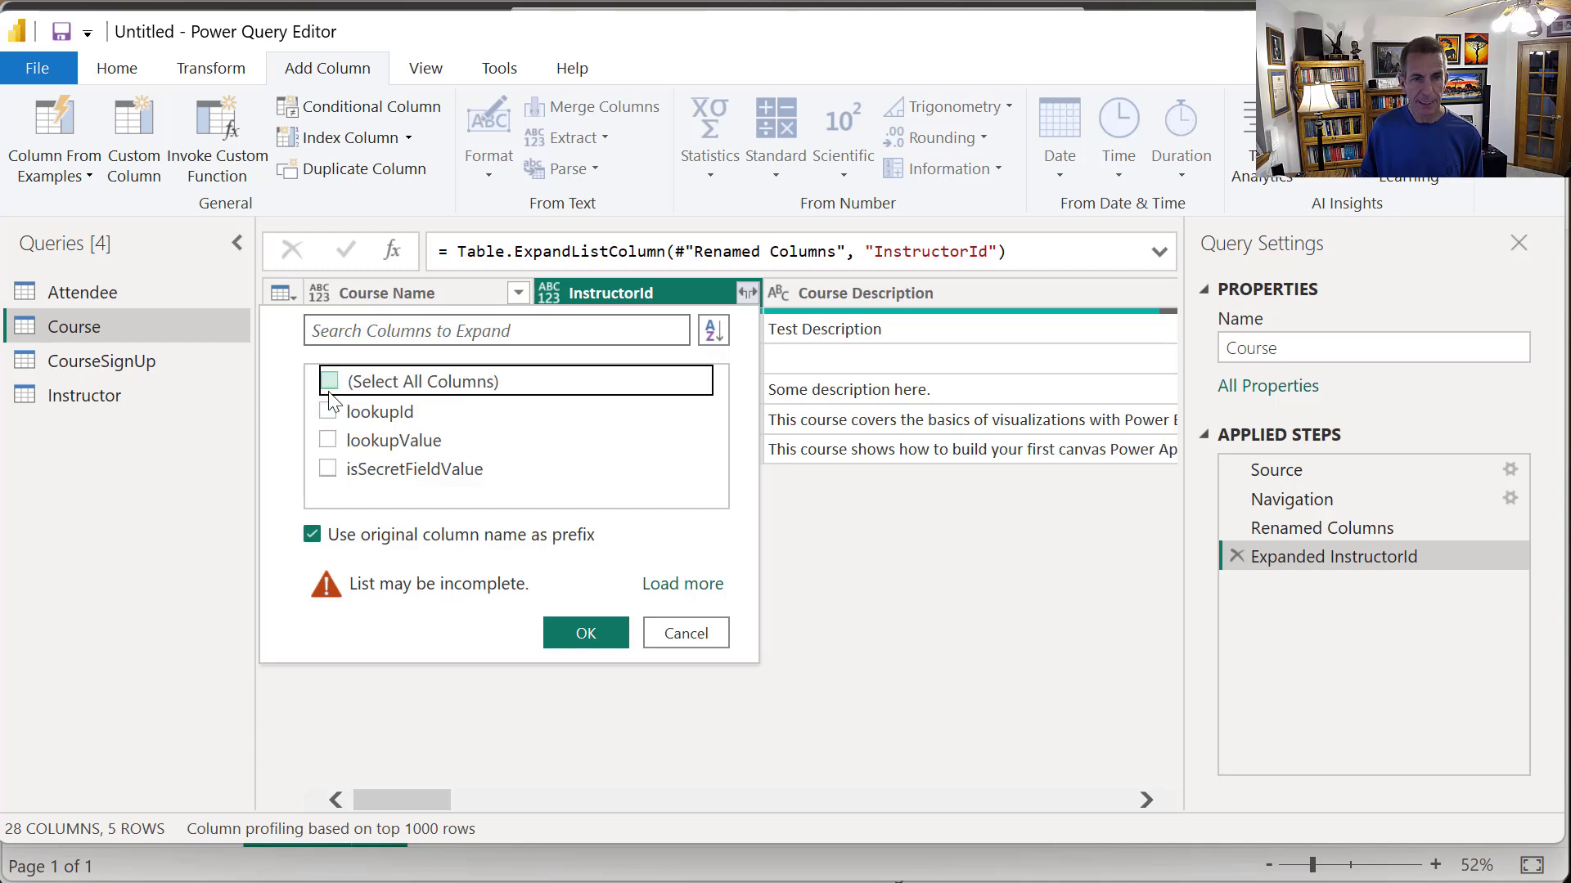
left_click(329, 411)
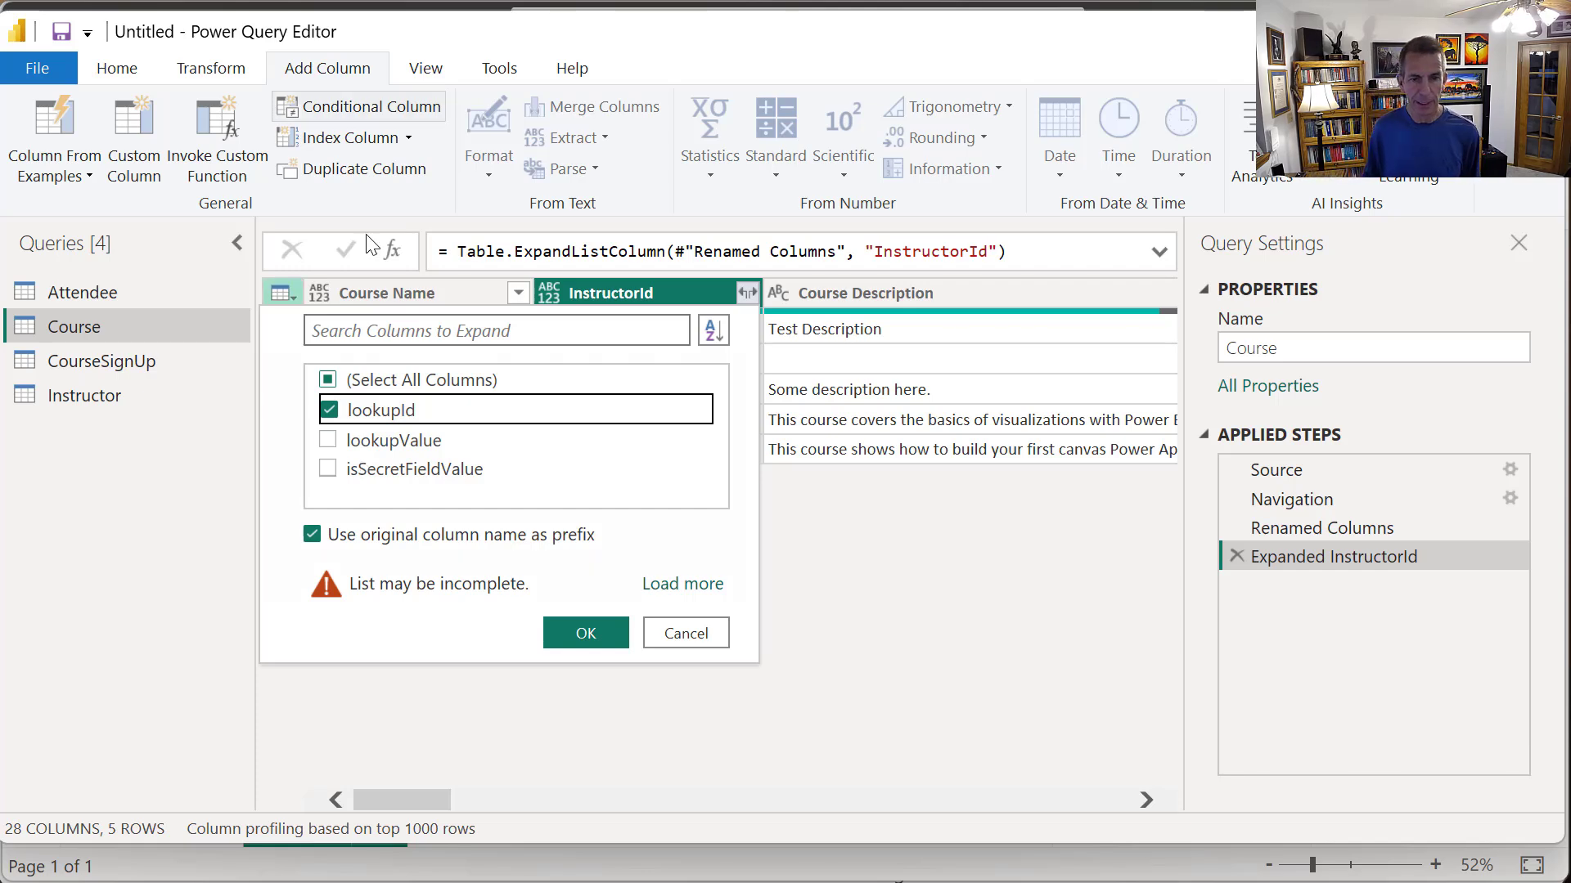
left_click(592, 640)
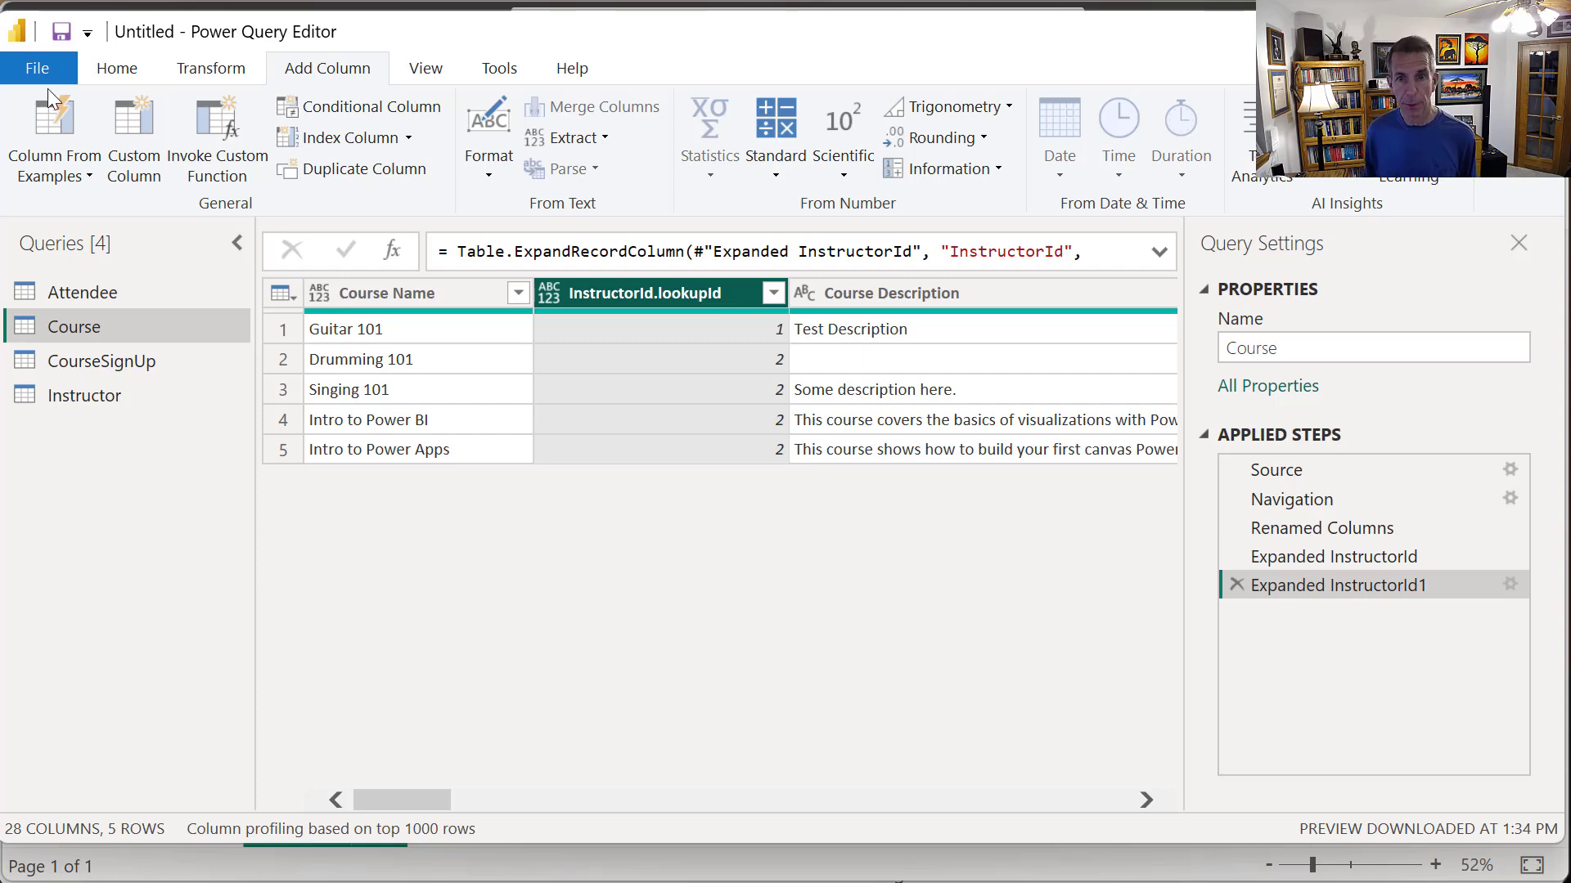
- Rename the InstructorId.lookupId column back to InstructorId
right_click(695, 303)
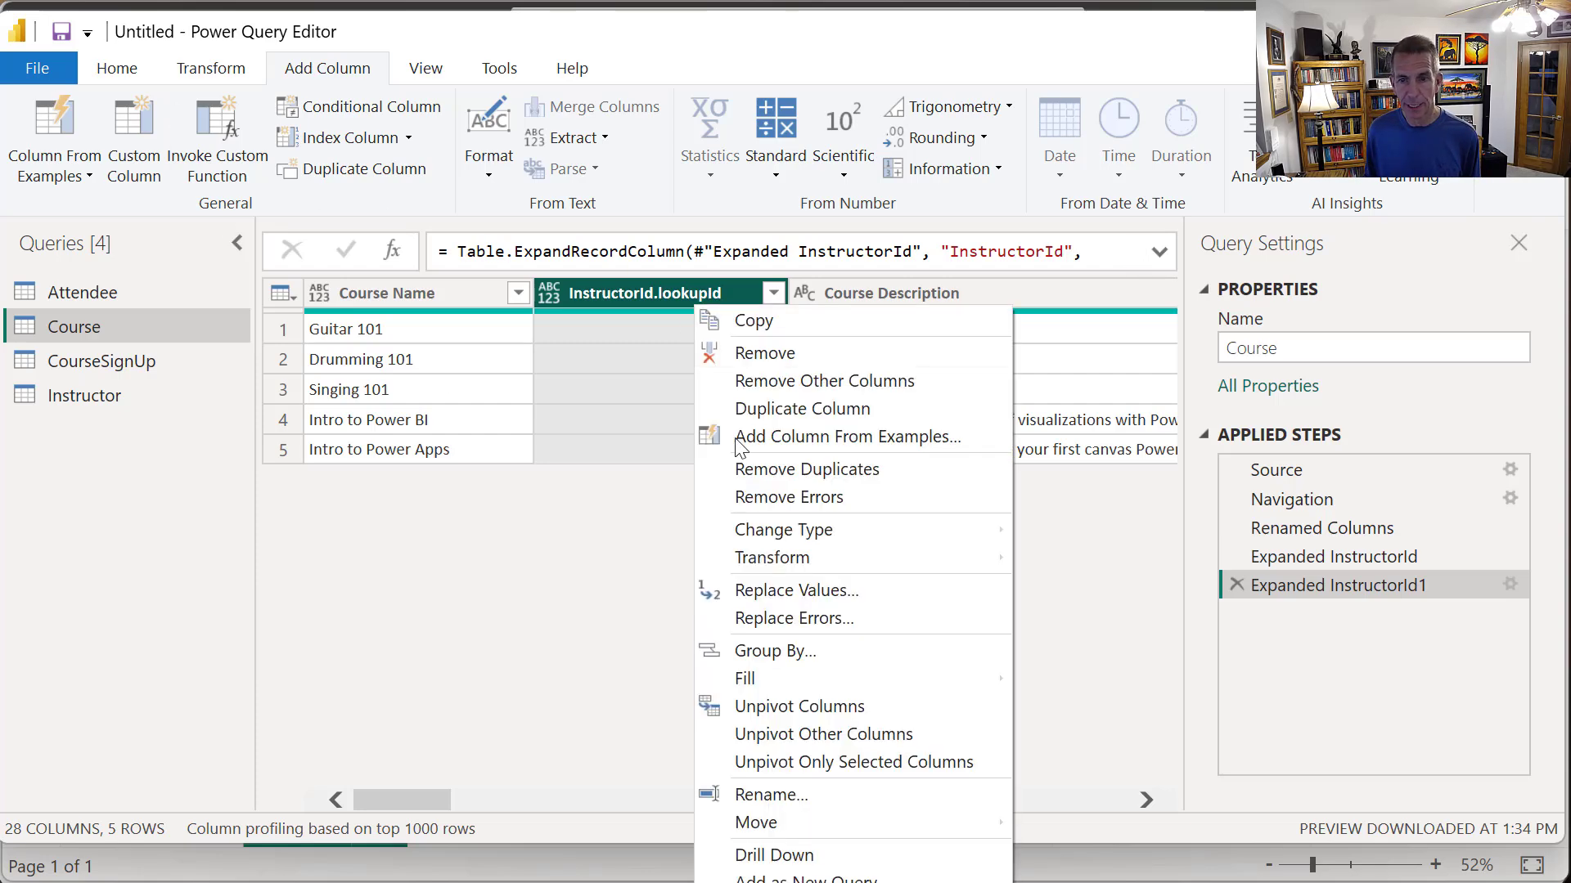
left_click(809, 796)
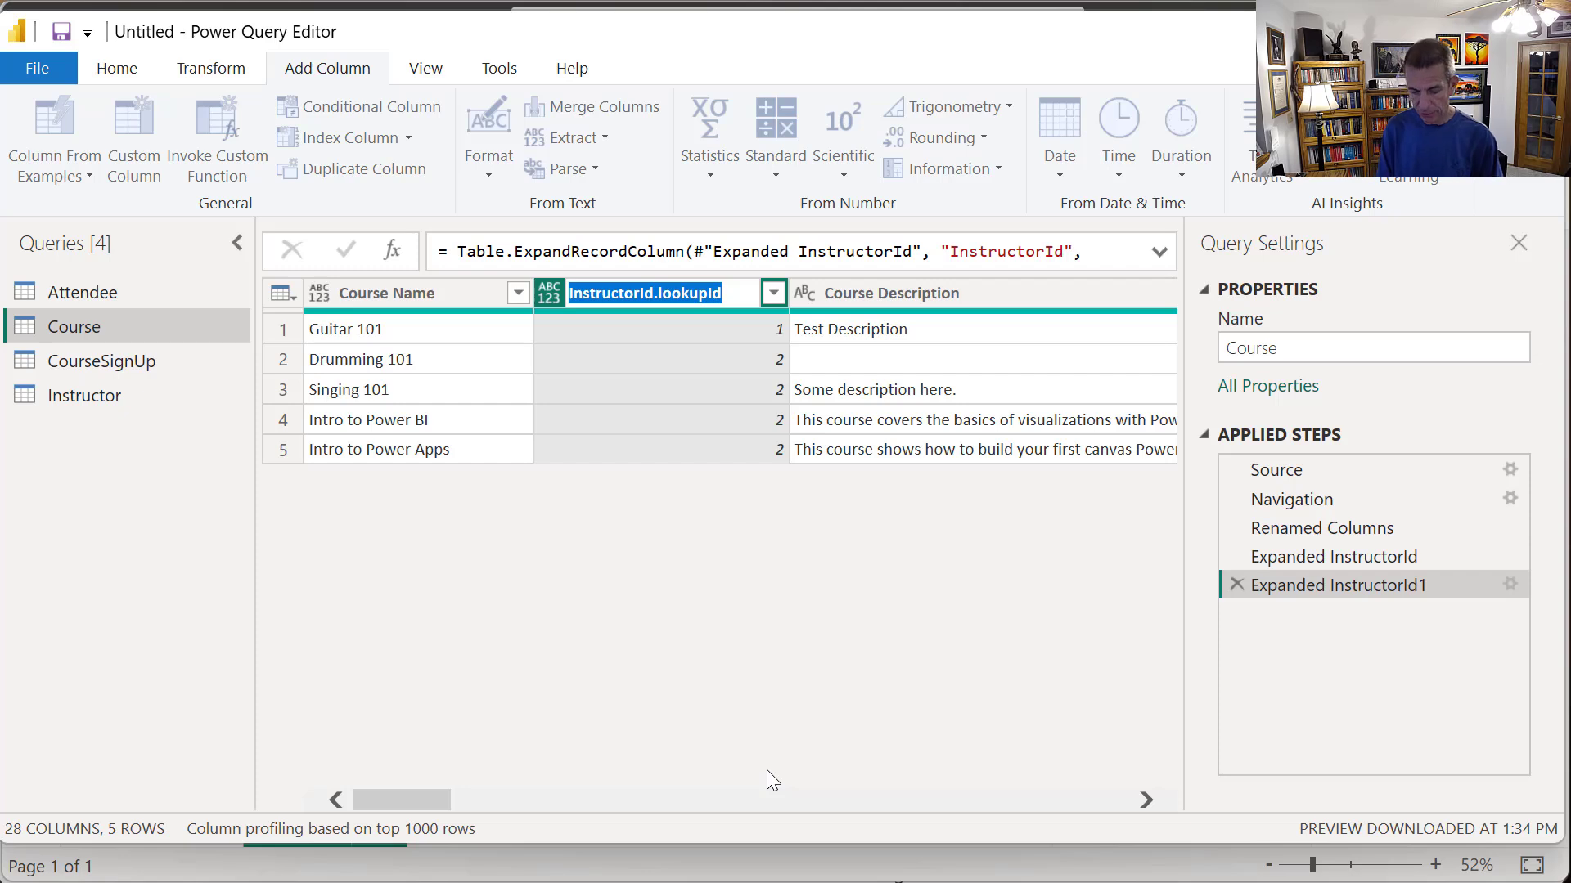
key("End")
key("BackSpace")
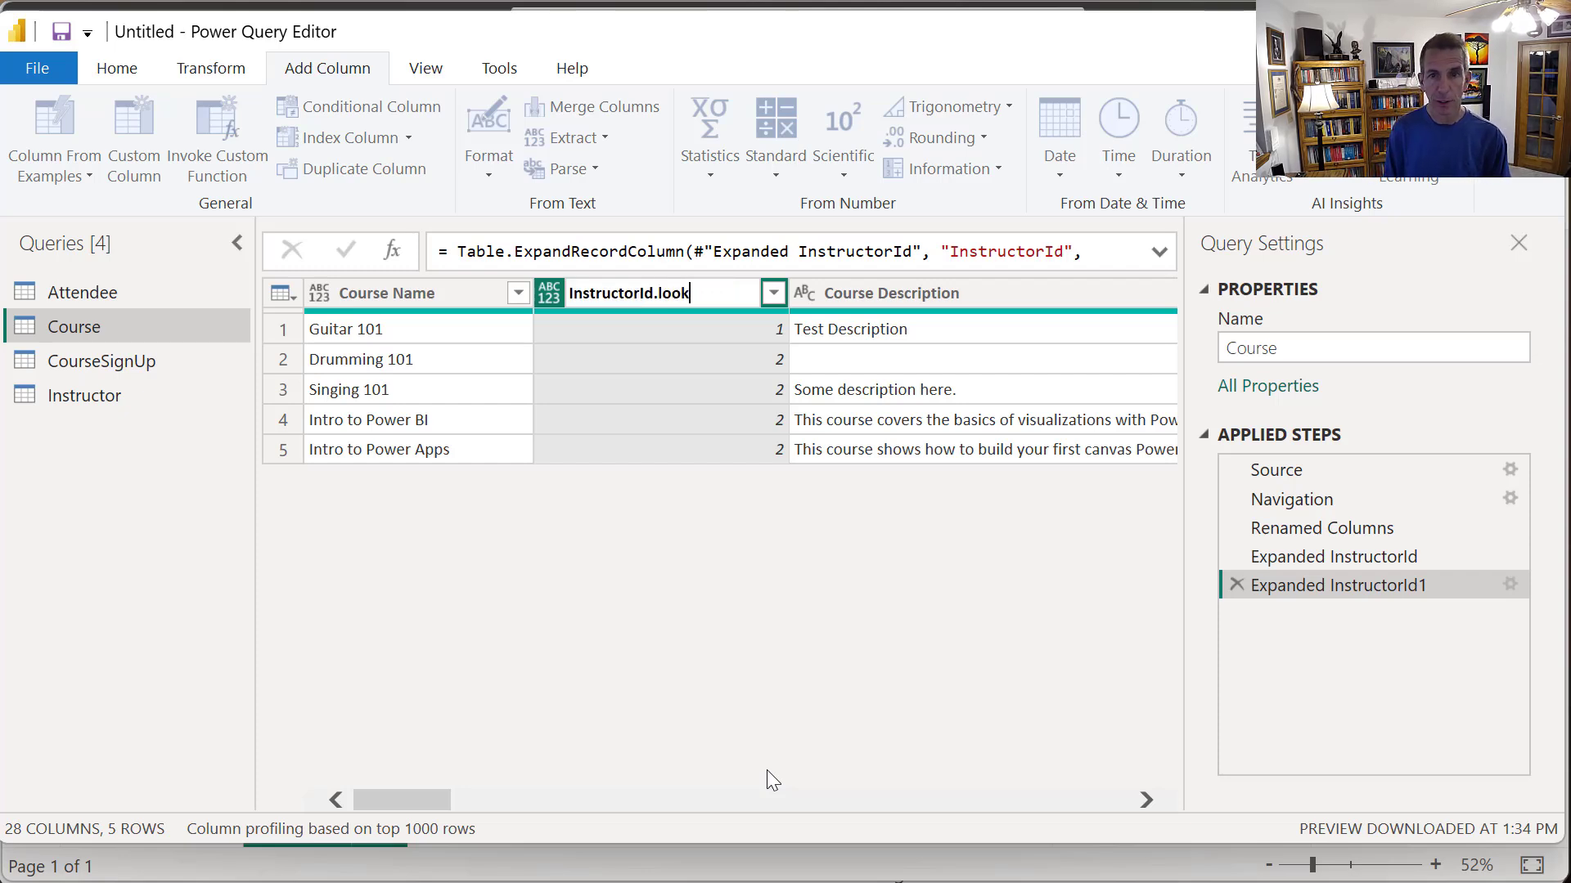
key("BackSpace")
key("BackSpace")
key("BackSpace")
key("Return")
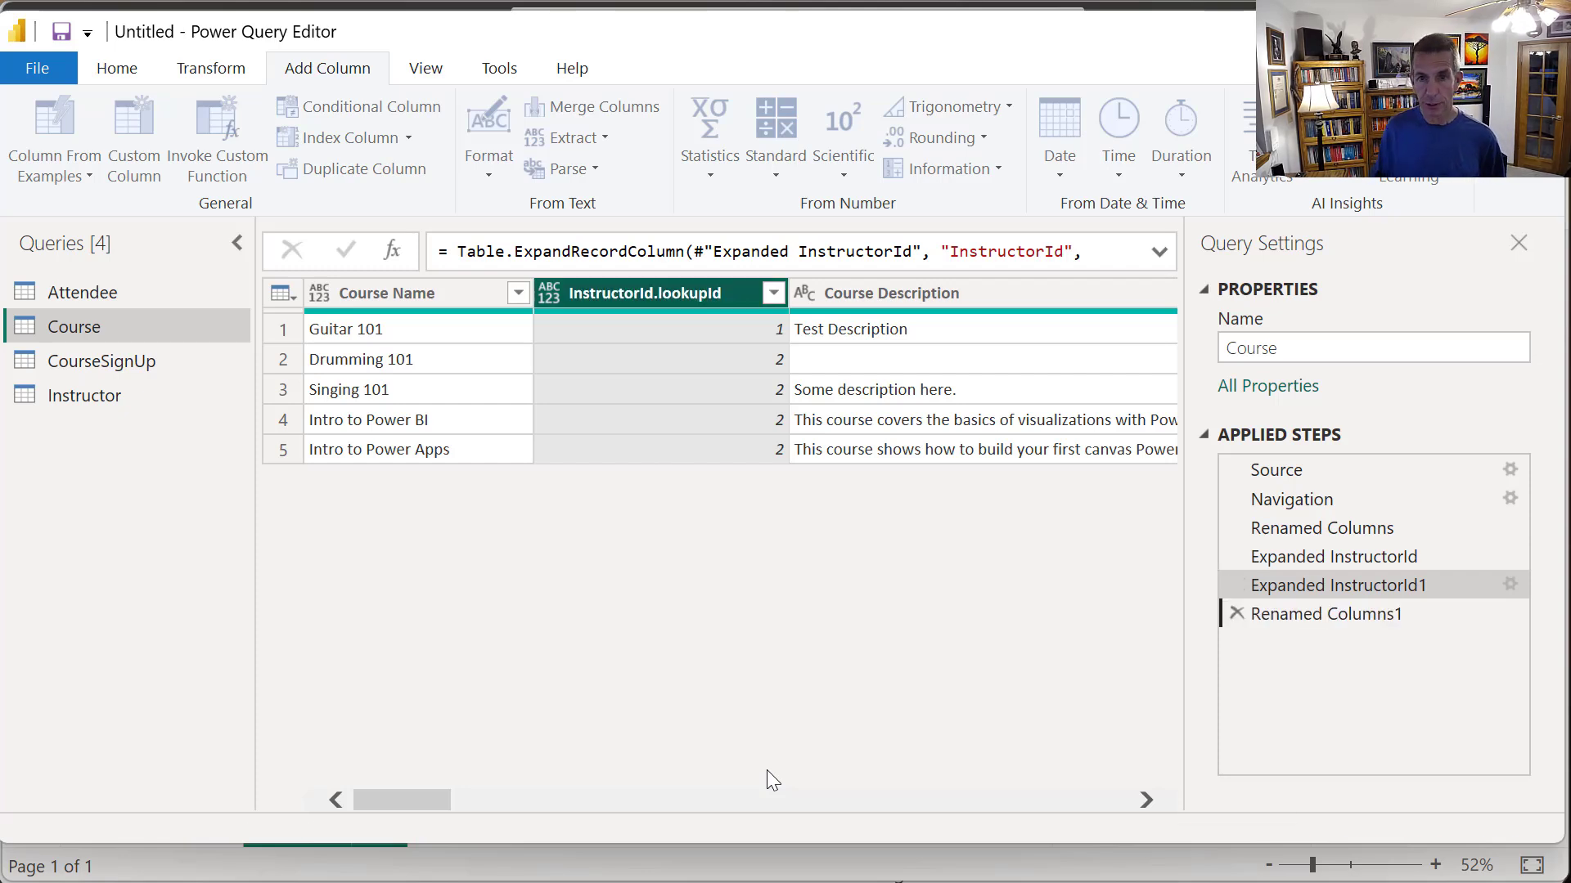
left_click(147, 349)
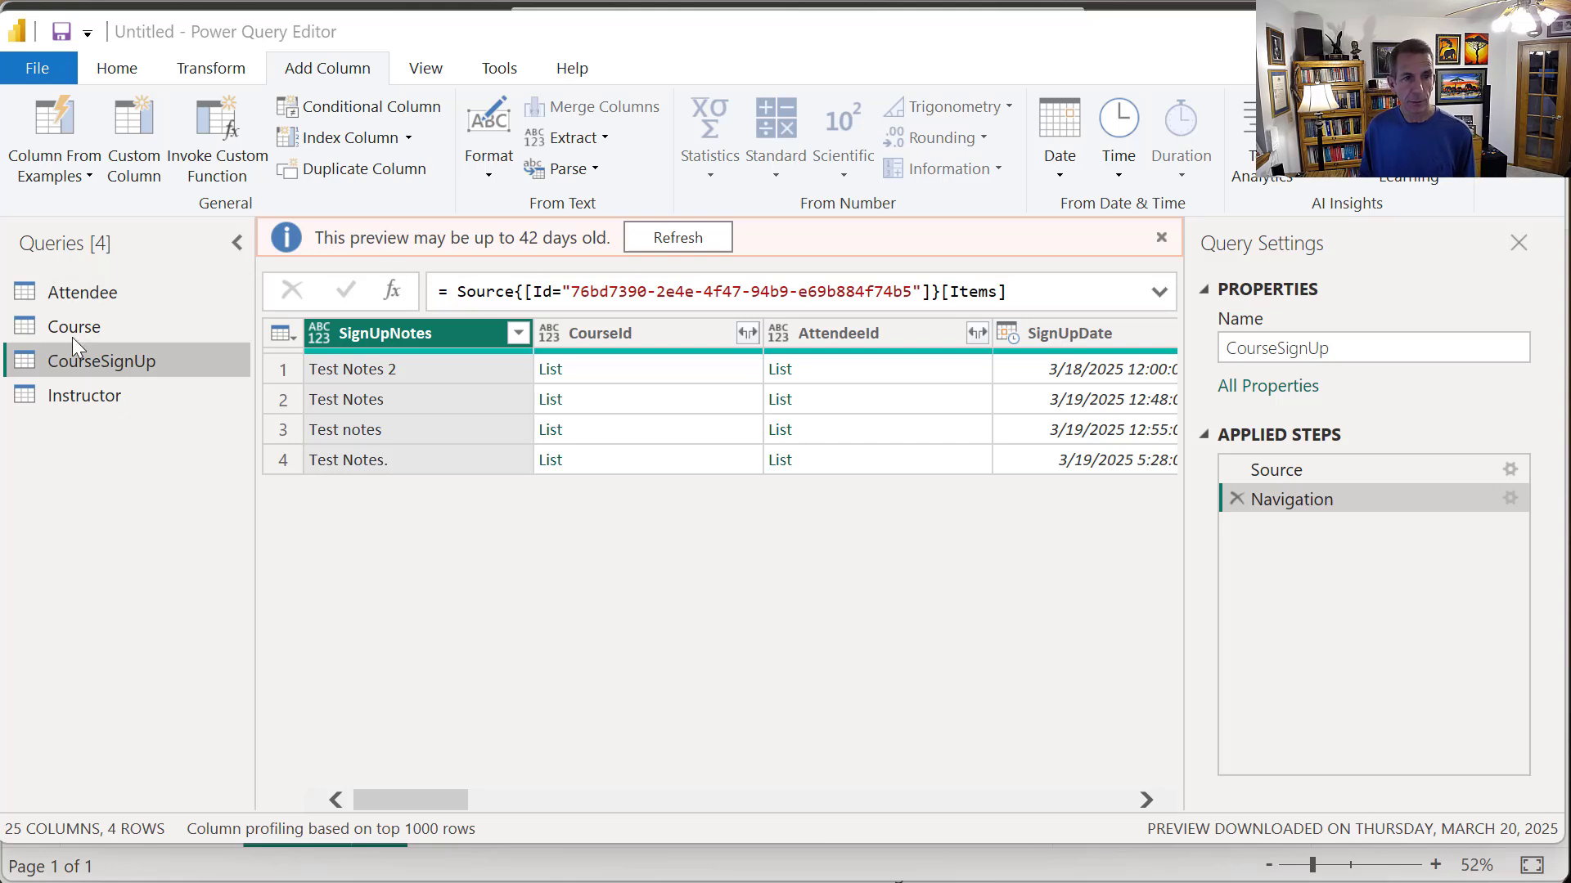
left_click(98, 324)
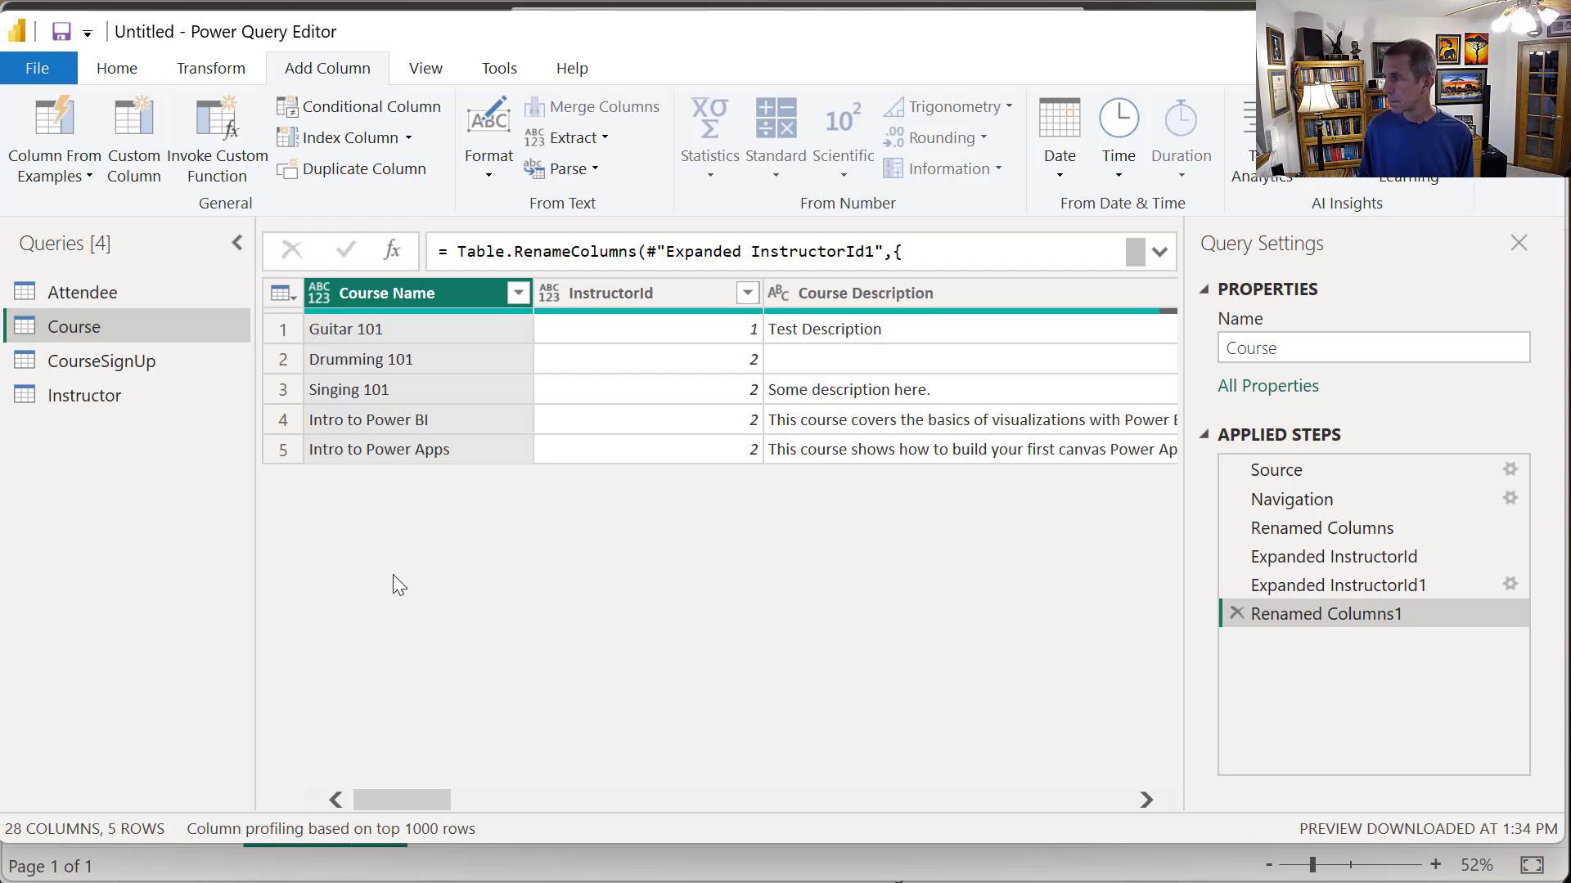
- Add a Future Session custom column with formula [Course Start] > DateTime.LocalNow()
left_click(135, 140)
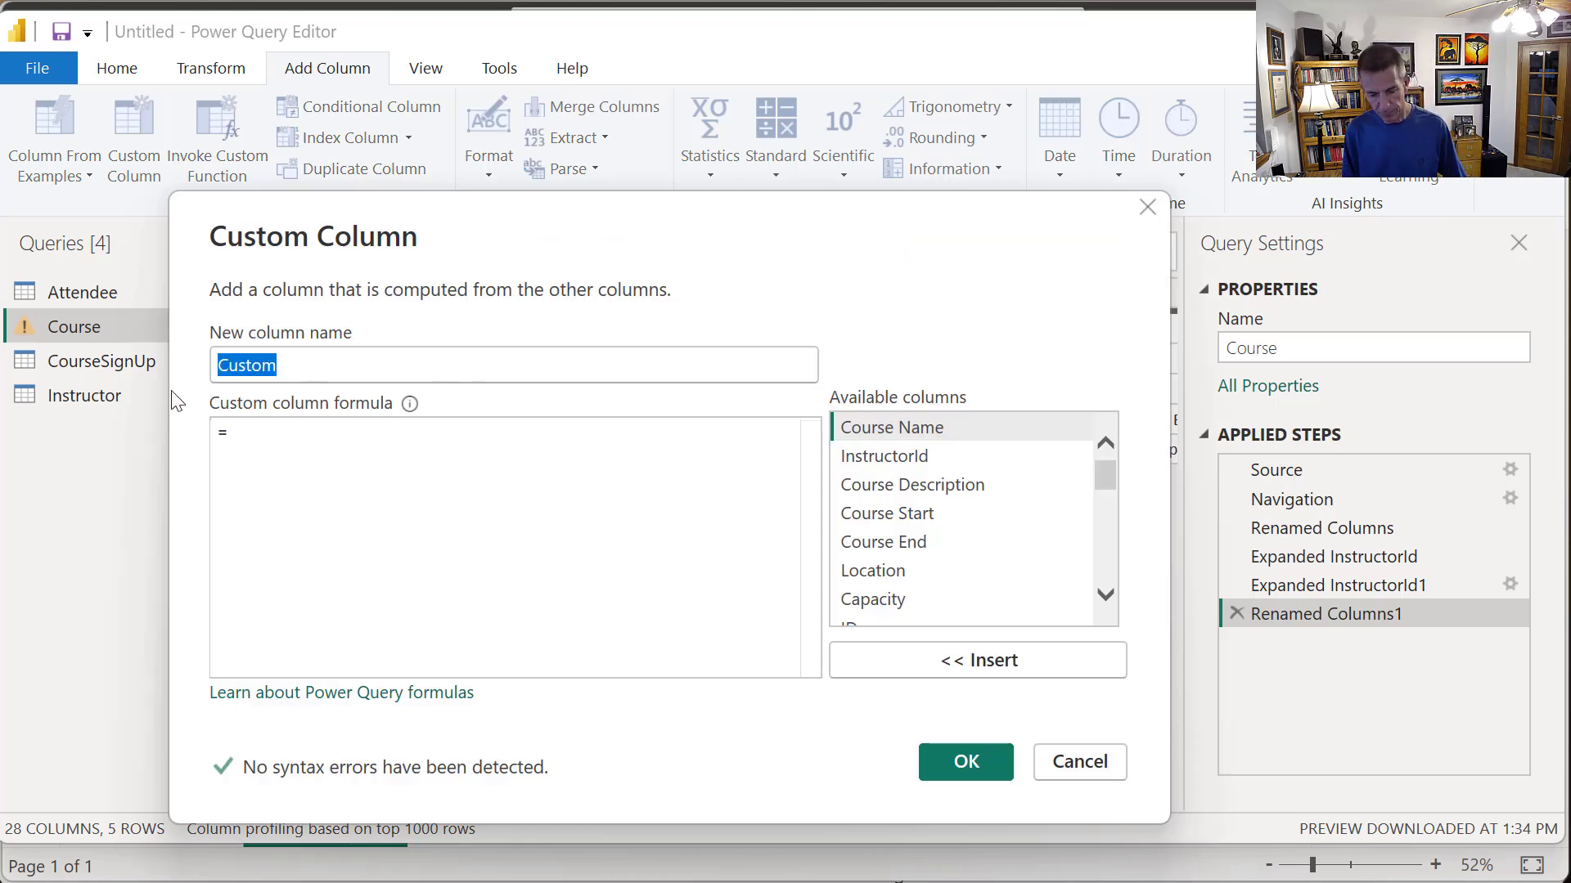
type("Fi")
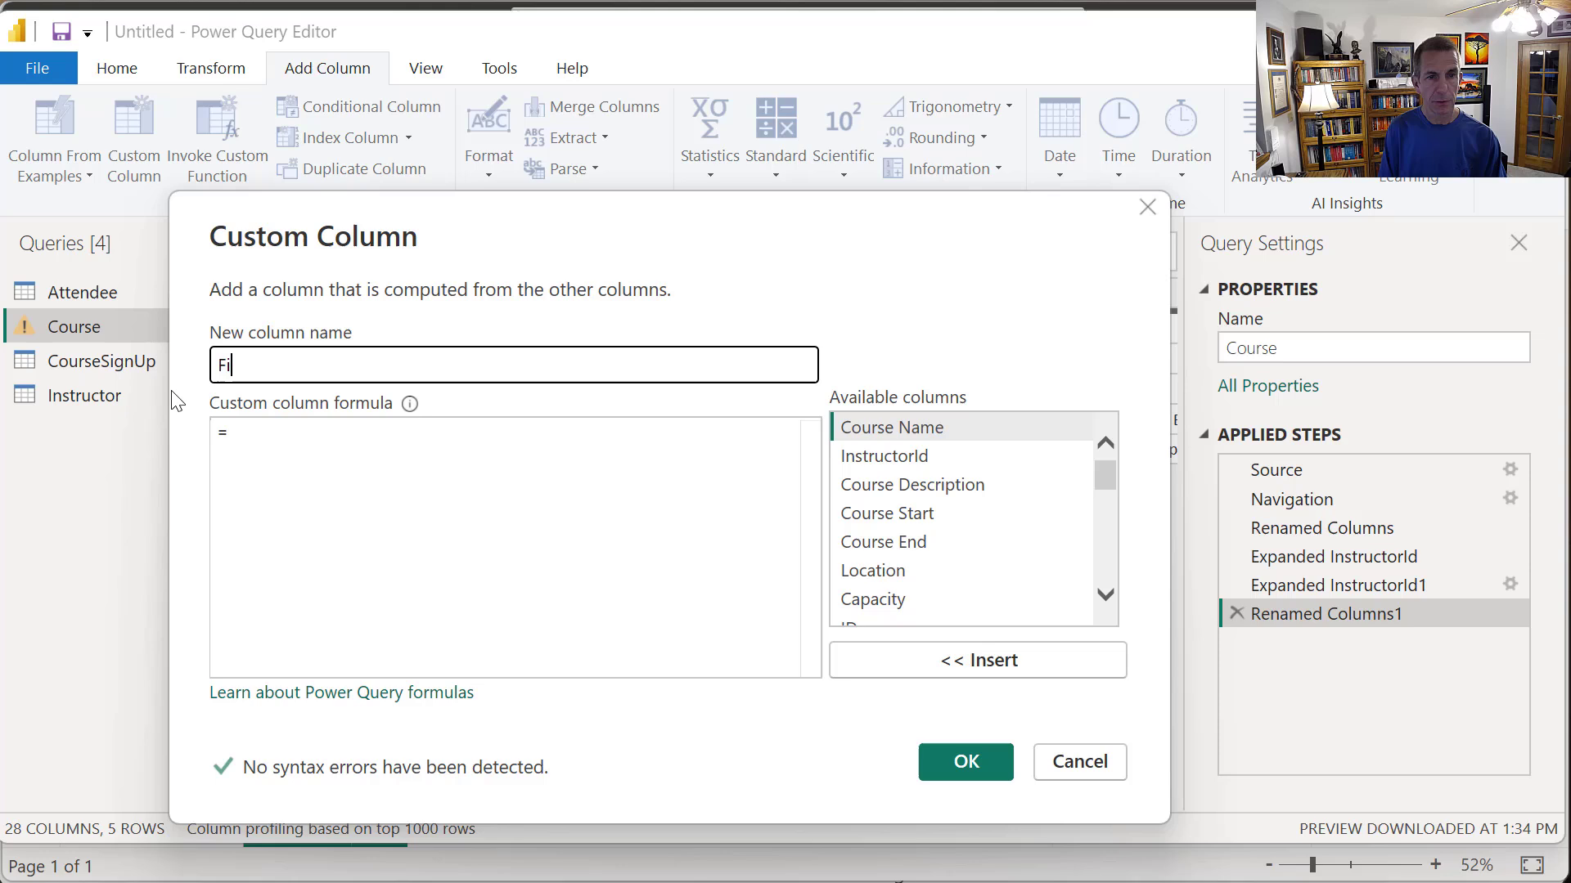
key("BackSpace")
type("u")
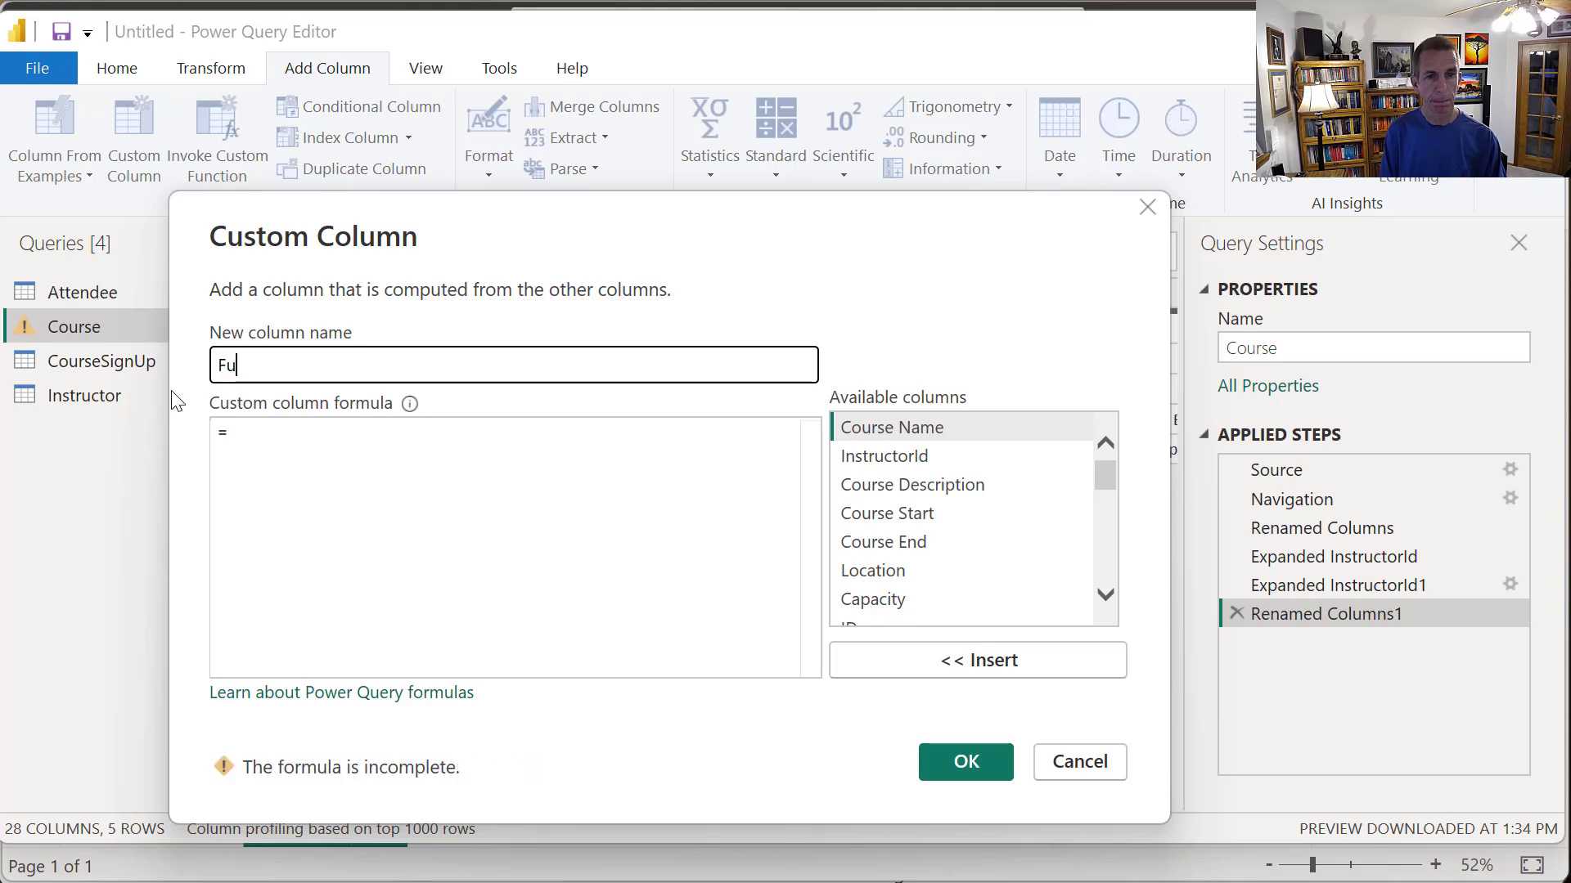
type("tru")
key("BackSpace")
key("BackSpace")
key("BackSpace")
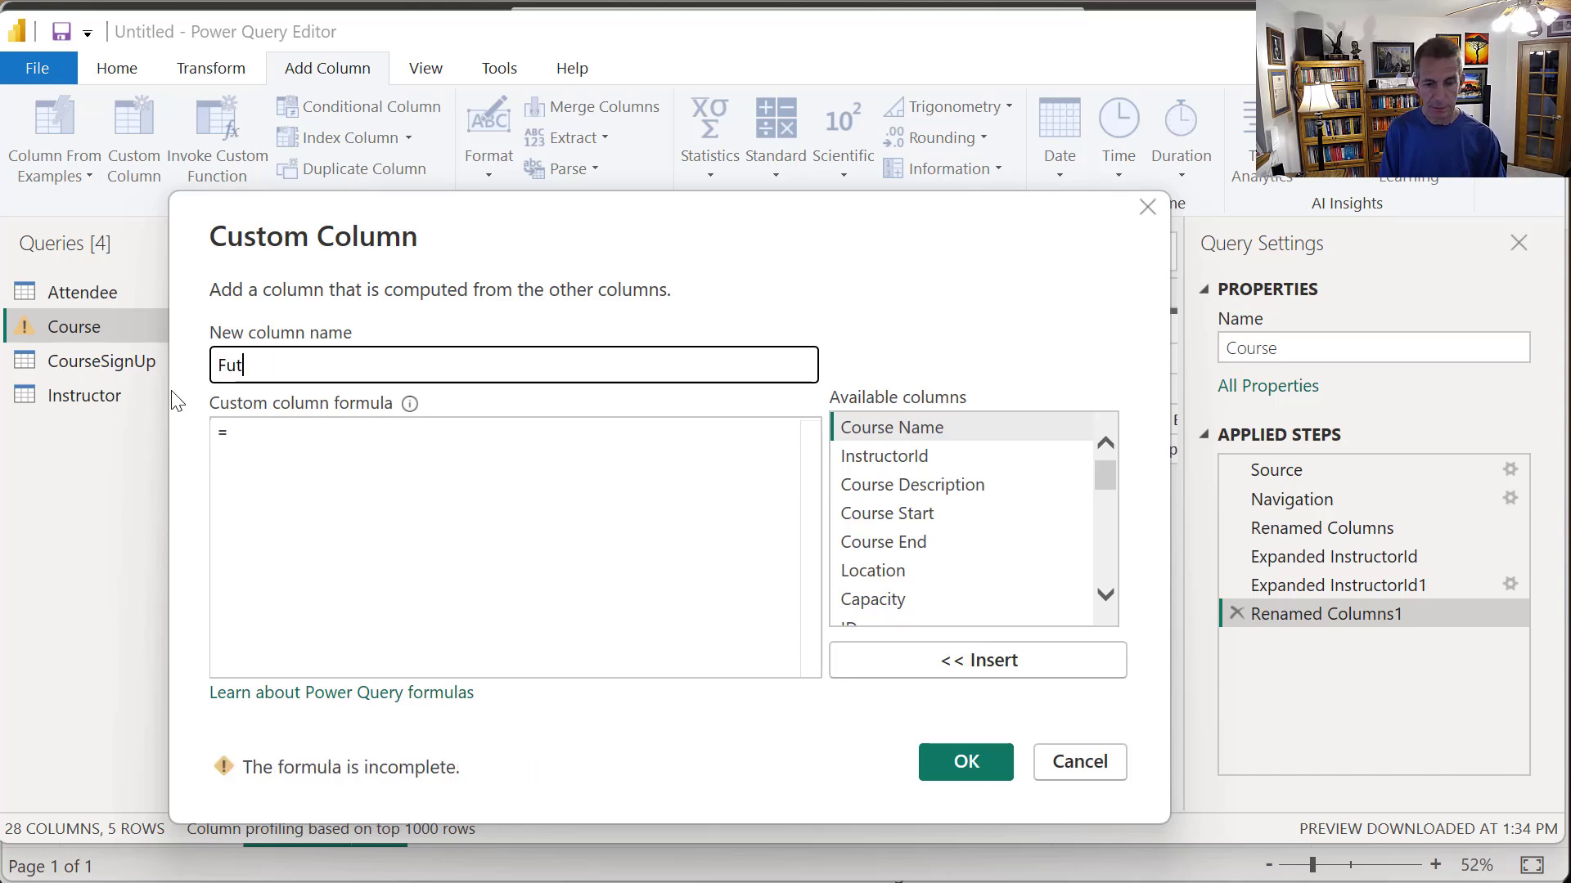
type("ure Session")
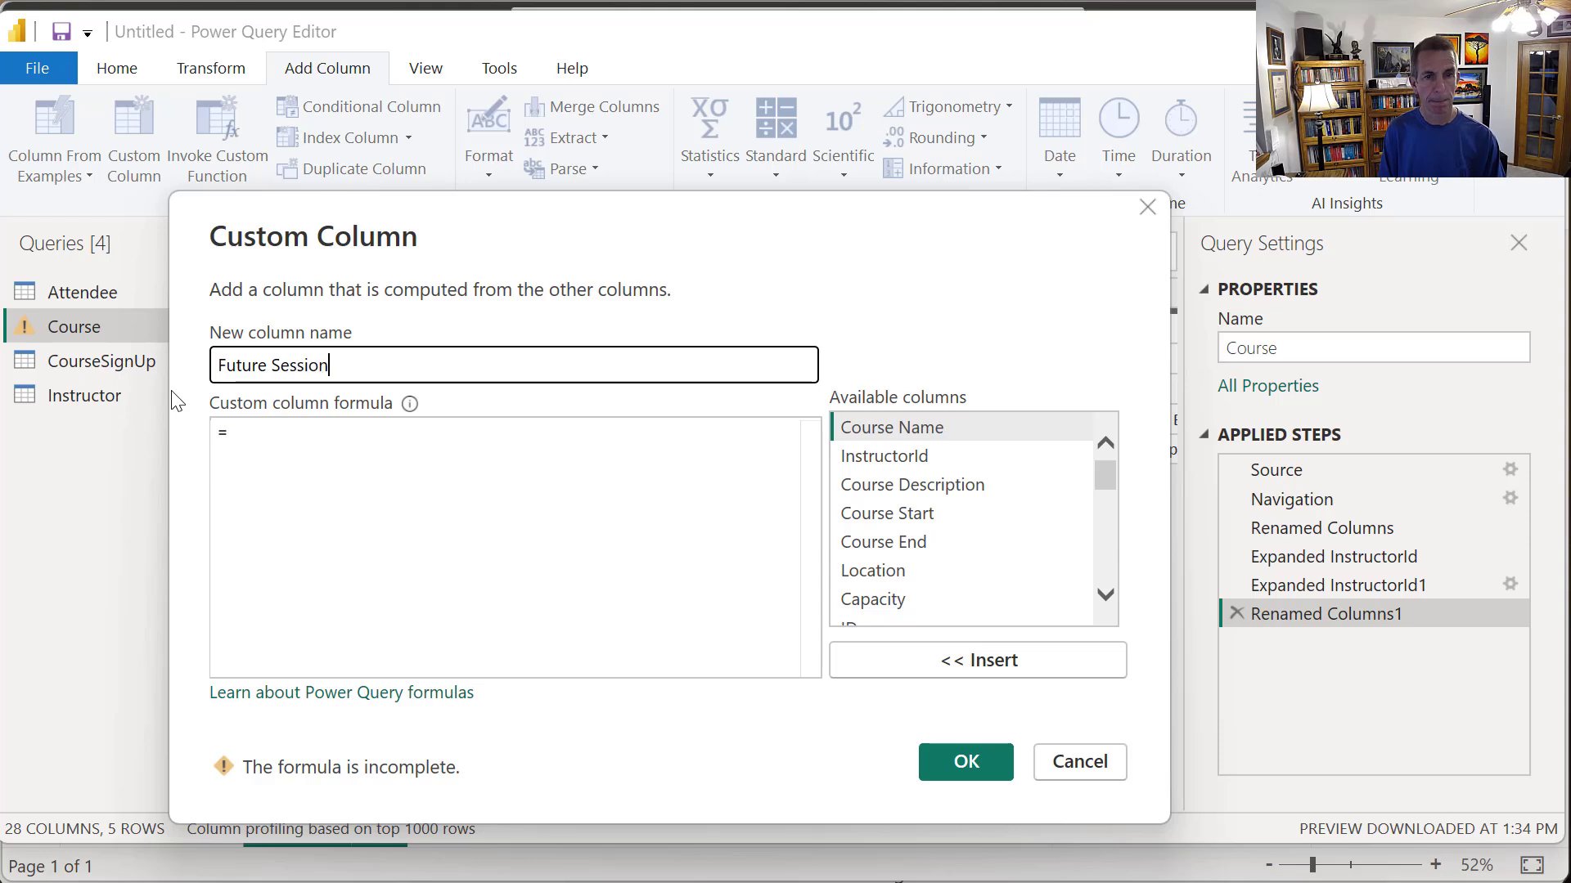
key("Tab")
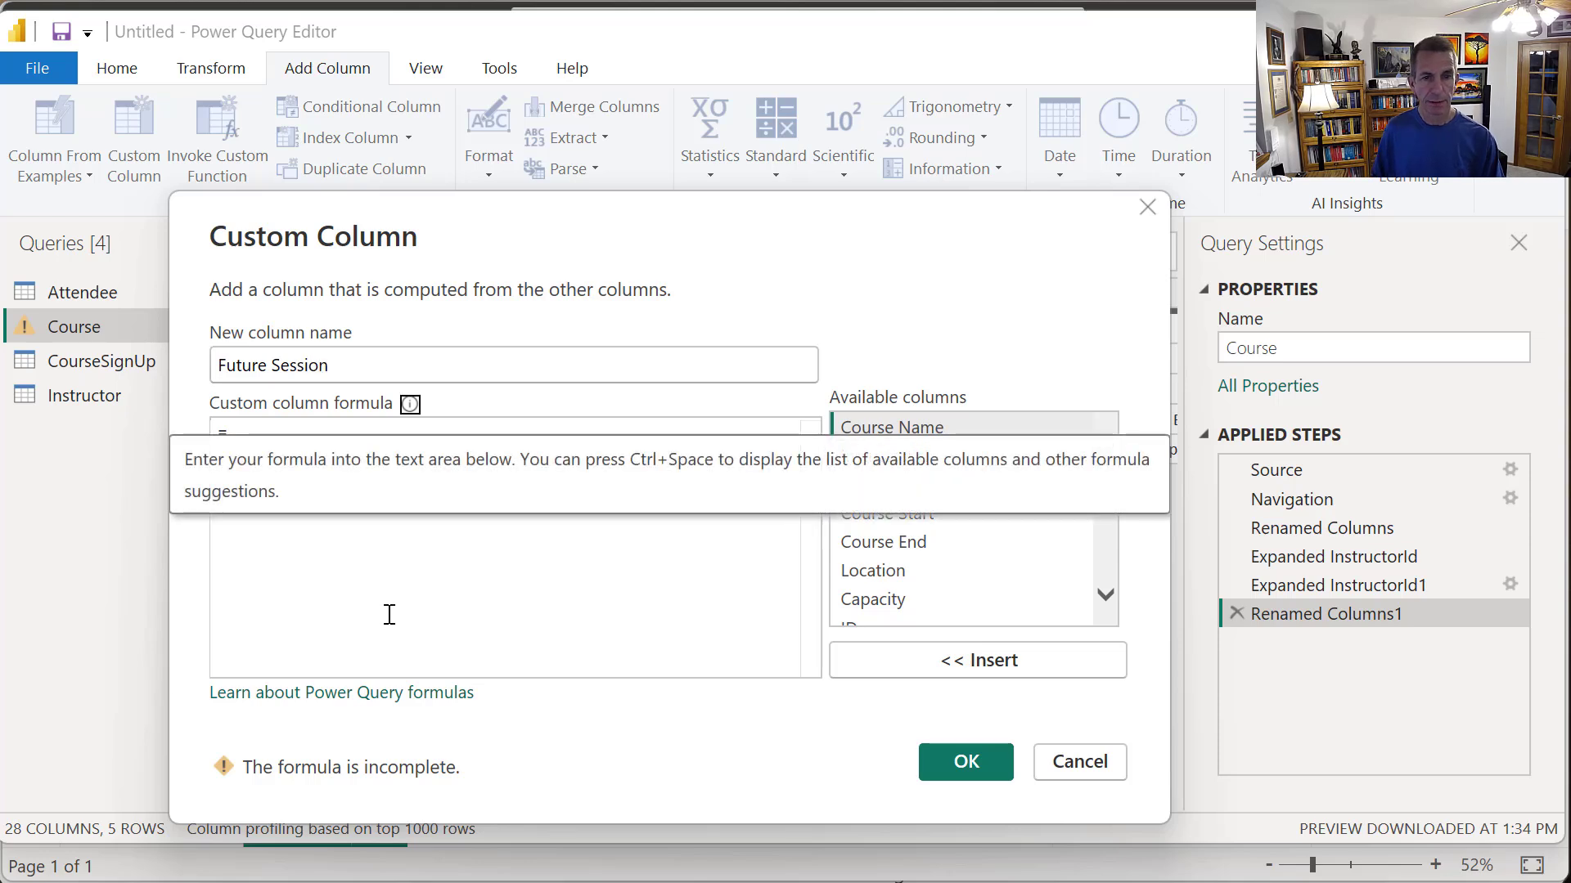
double_click(910, 519)
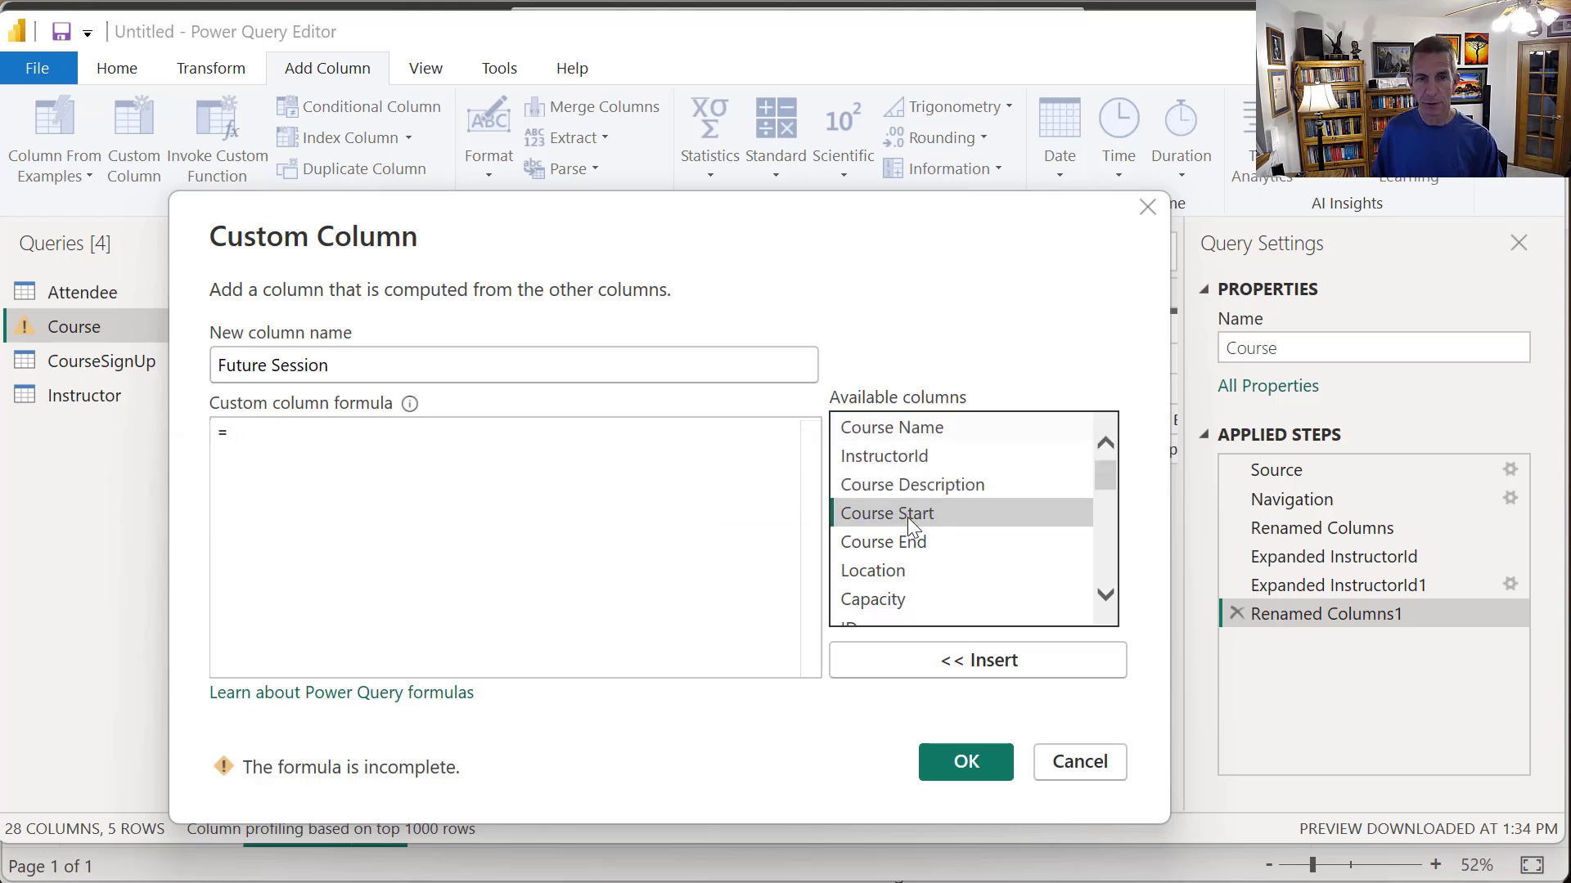
type("> ")
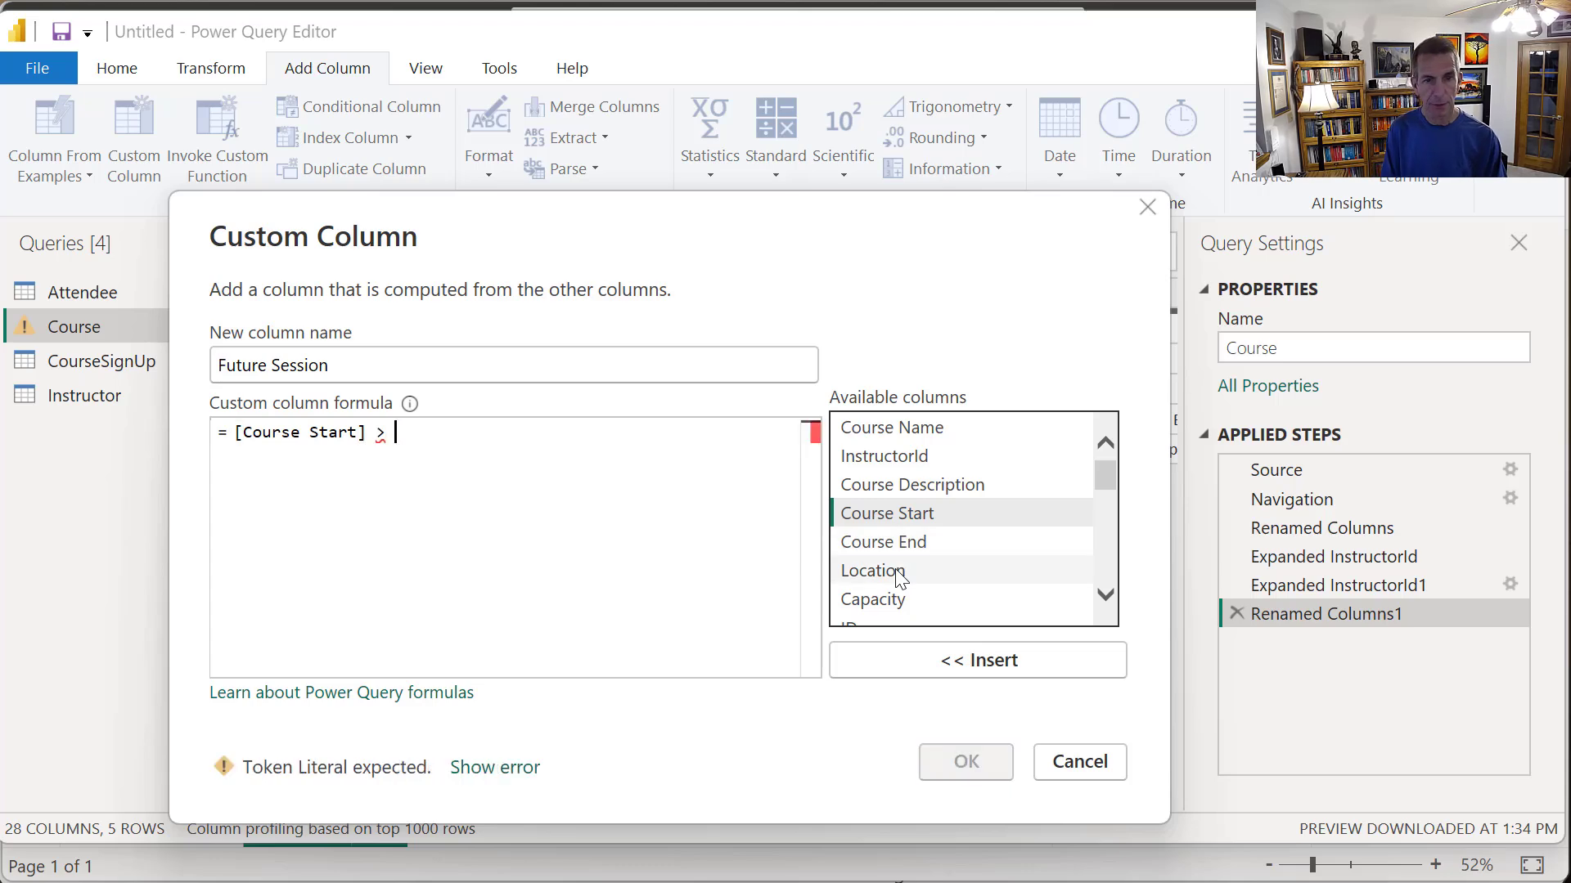
type("DateTime")
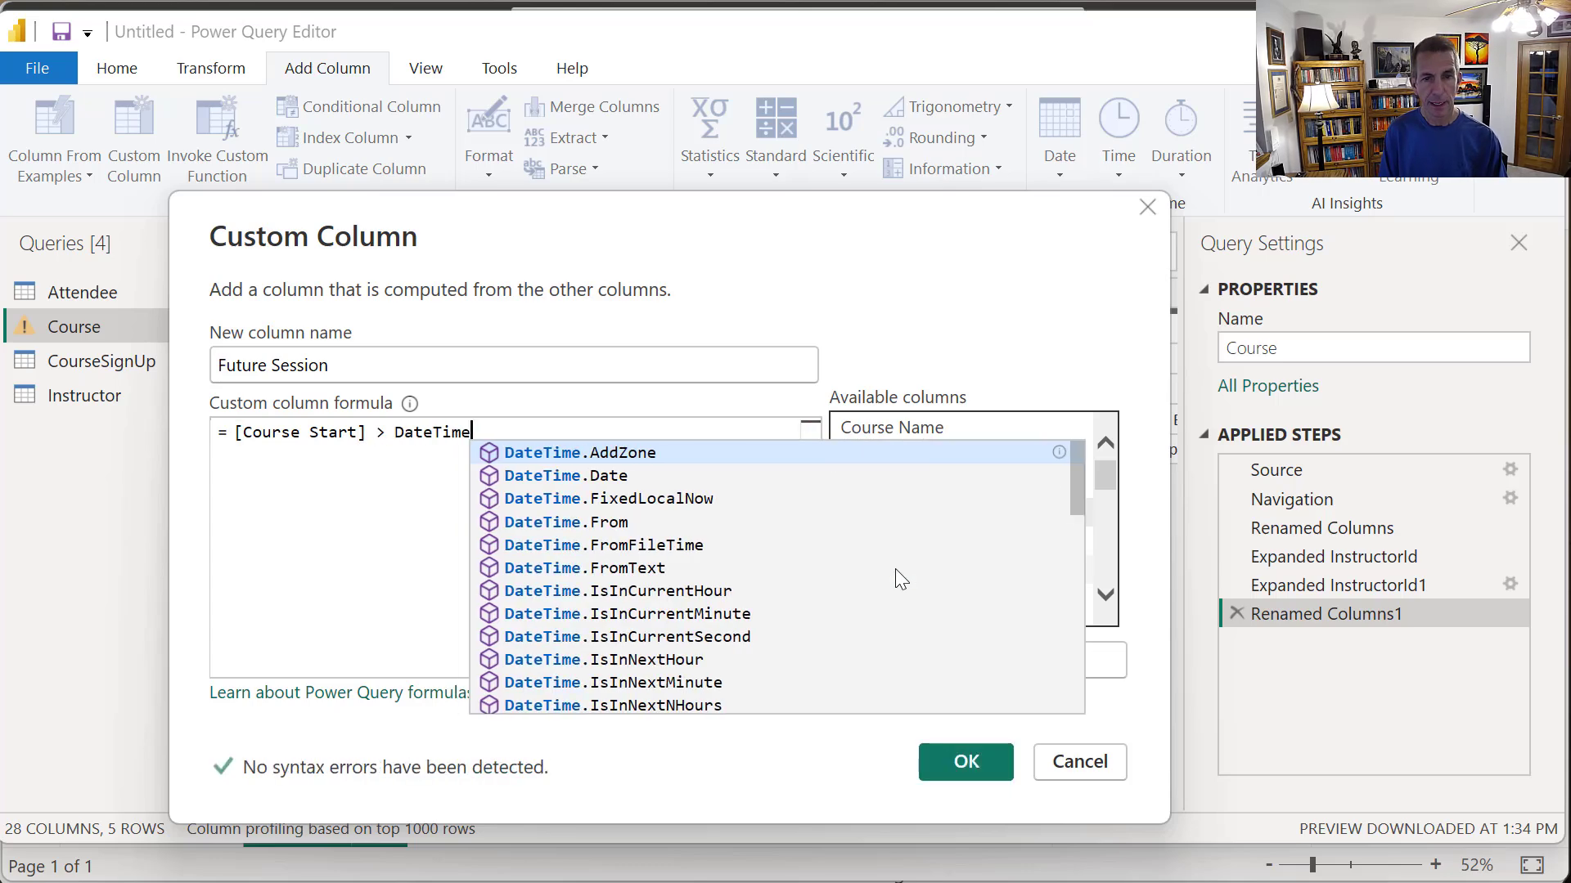
type(".LocalNo")
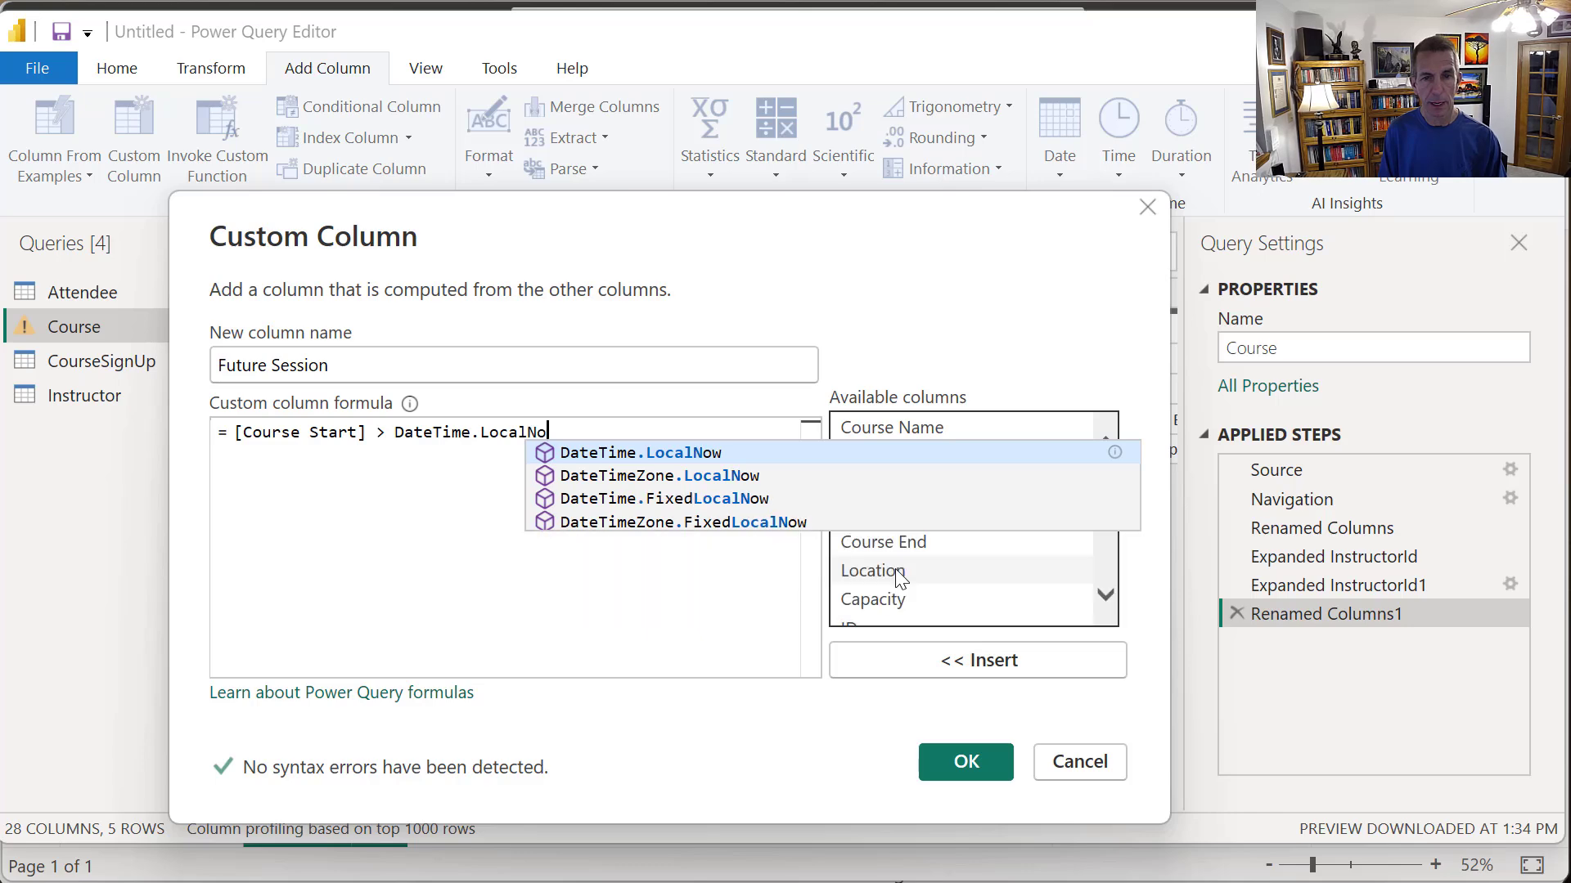
type("w()")
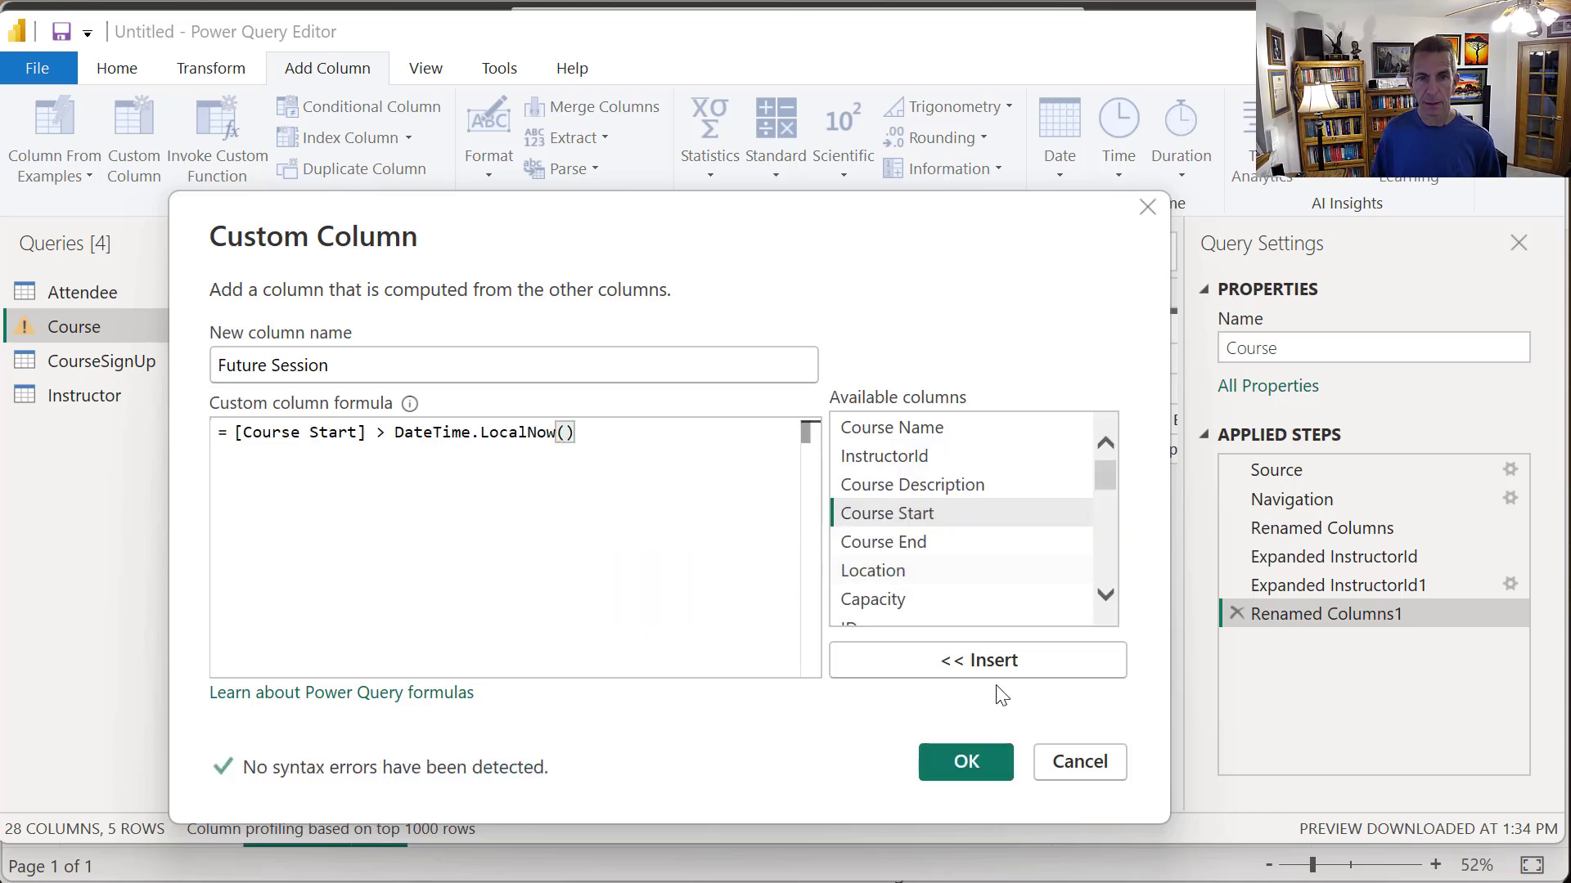
left_click(979, 761)
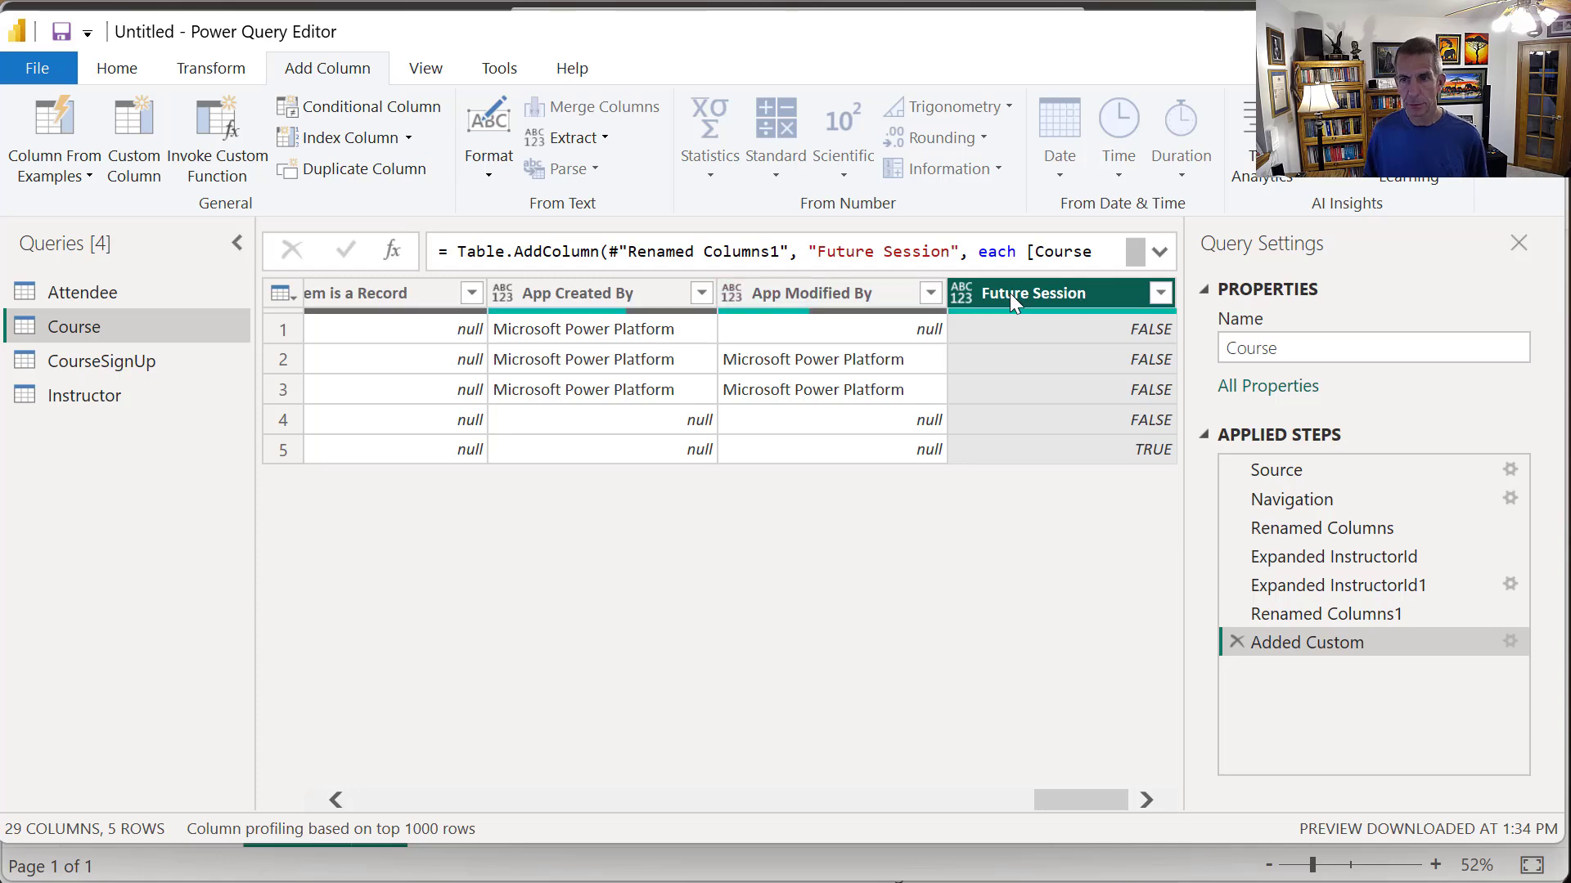
- Change the Future Session column's type to True/False
right_click(1029, 287)
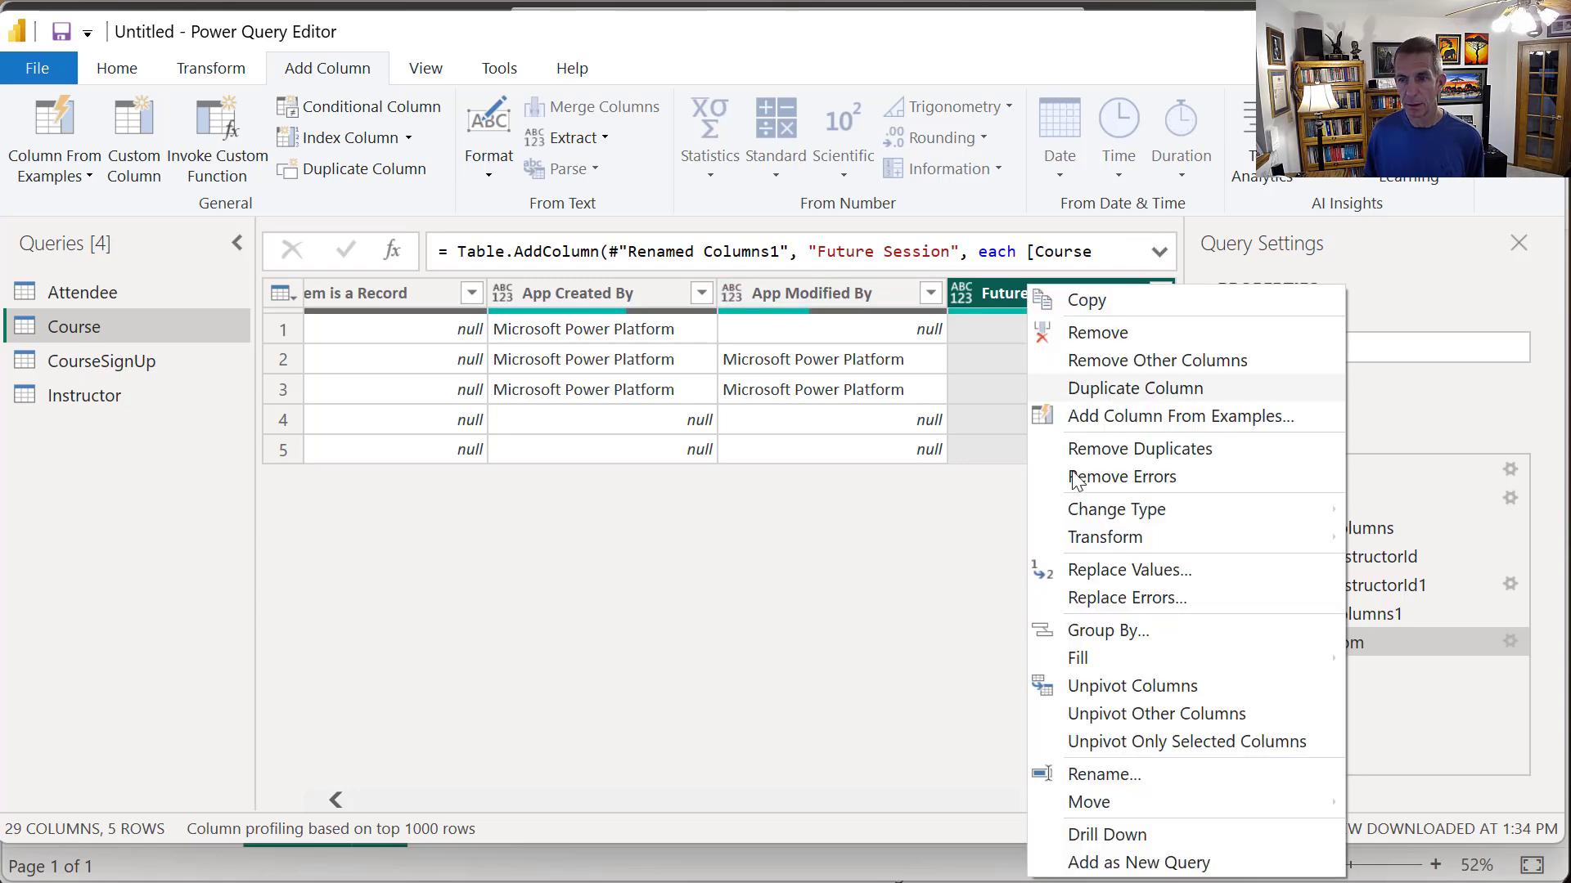
mouse_move(1141, 515)
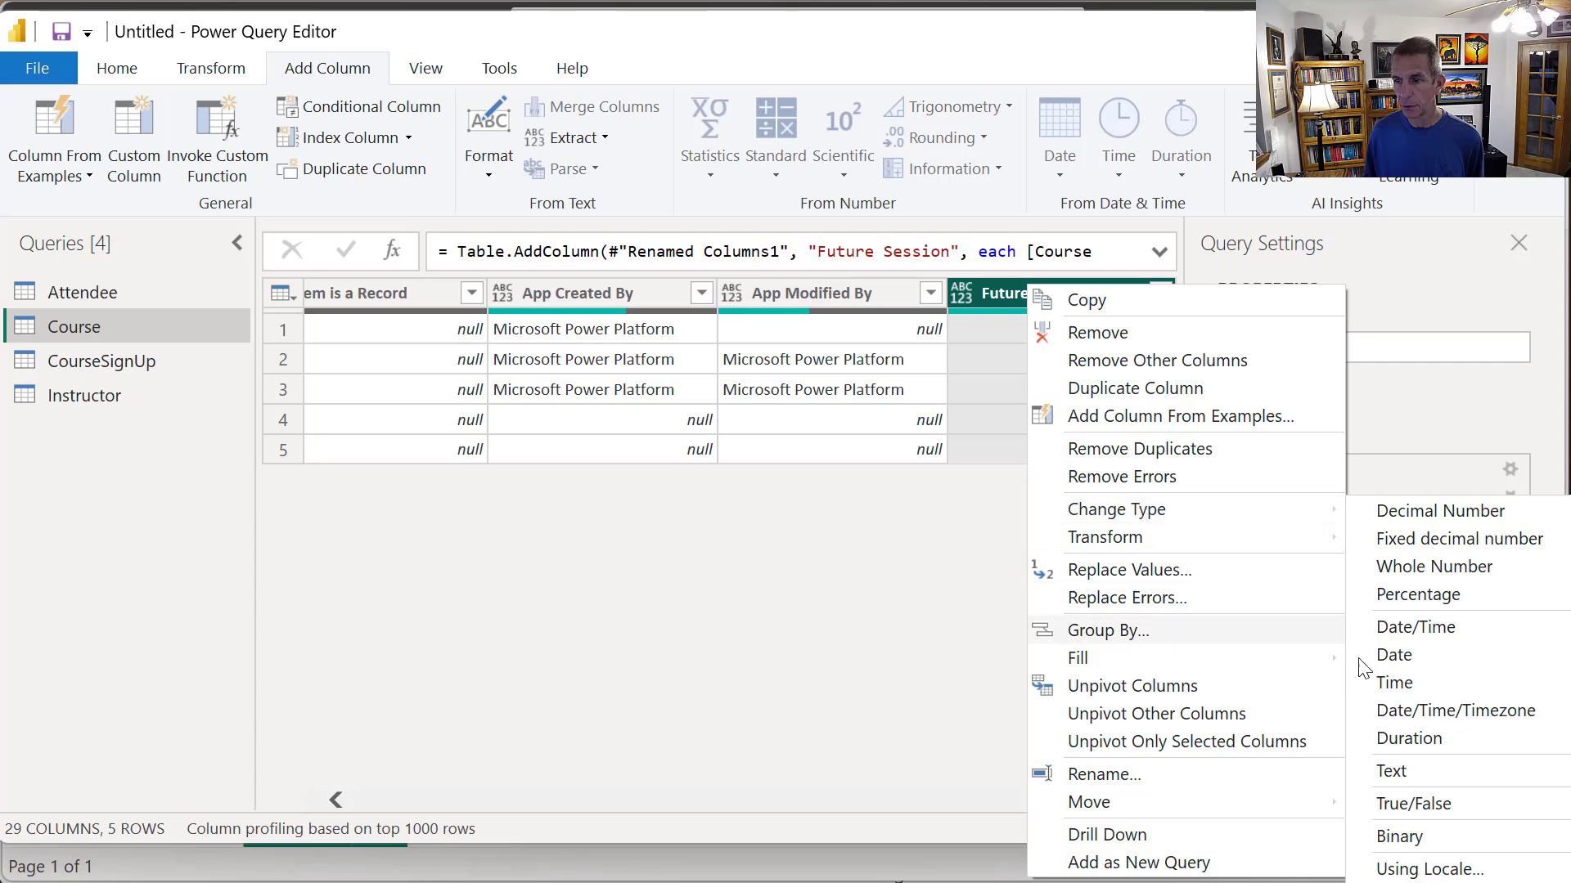
left_click(1412, 803)
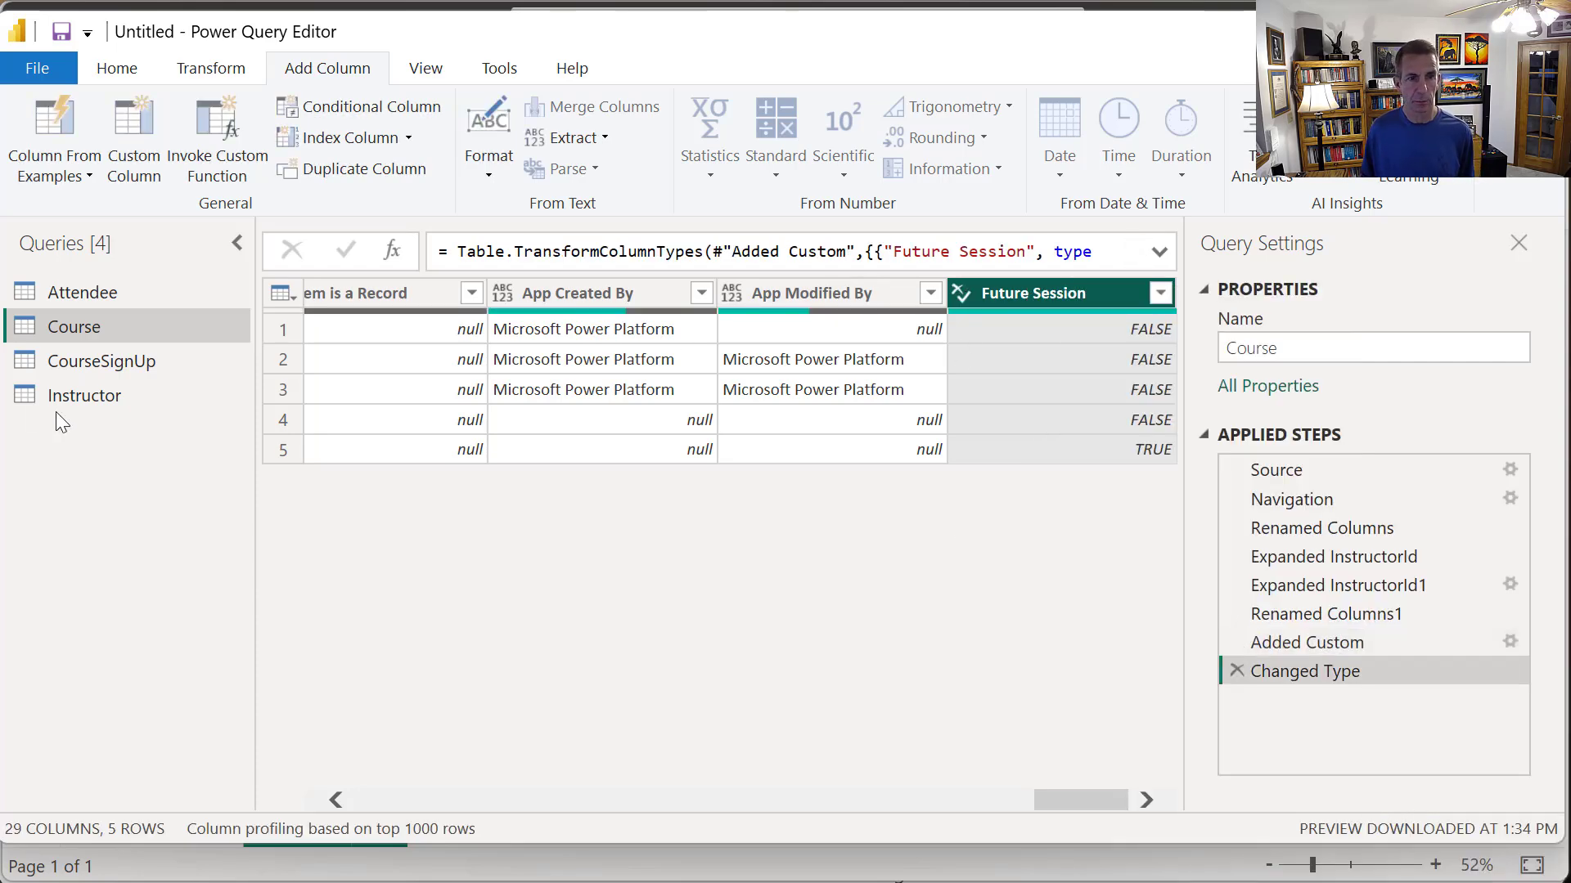
- In the CourseSignUp query, rename SignUpDate to Sign Up Date
left_click(81, 361)
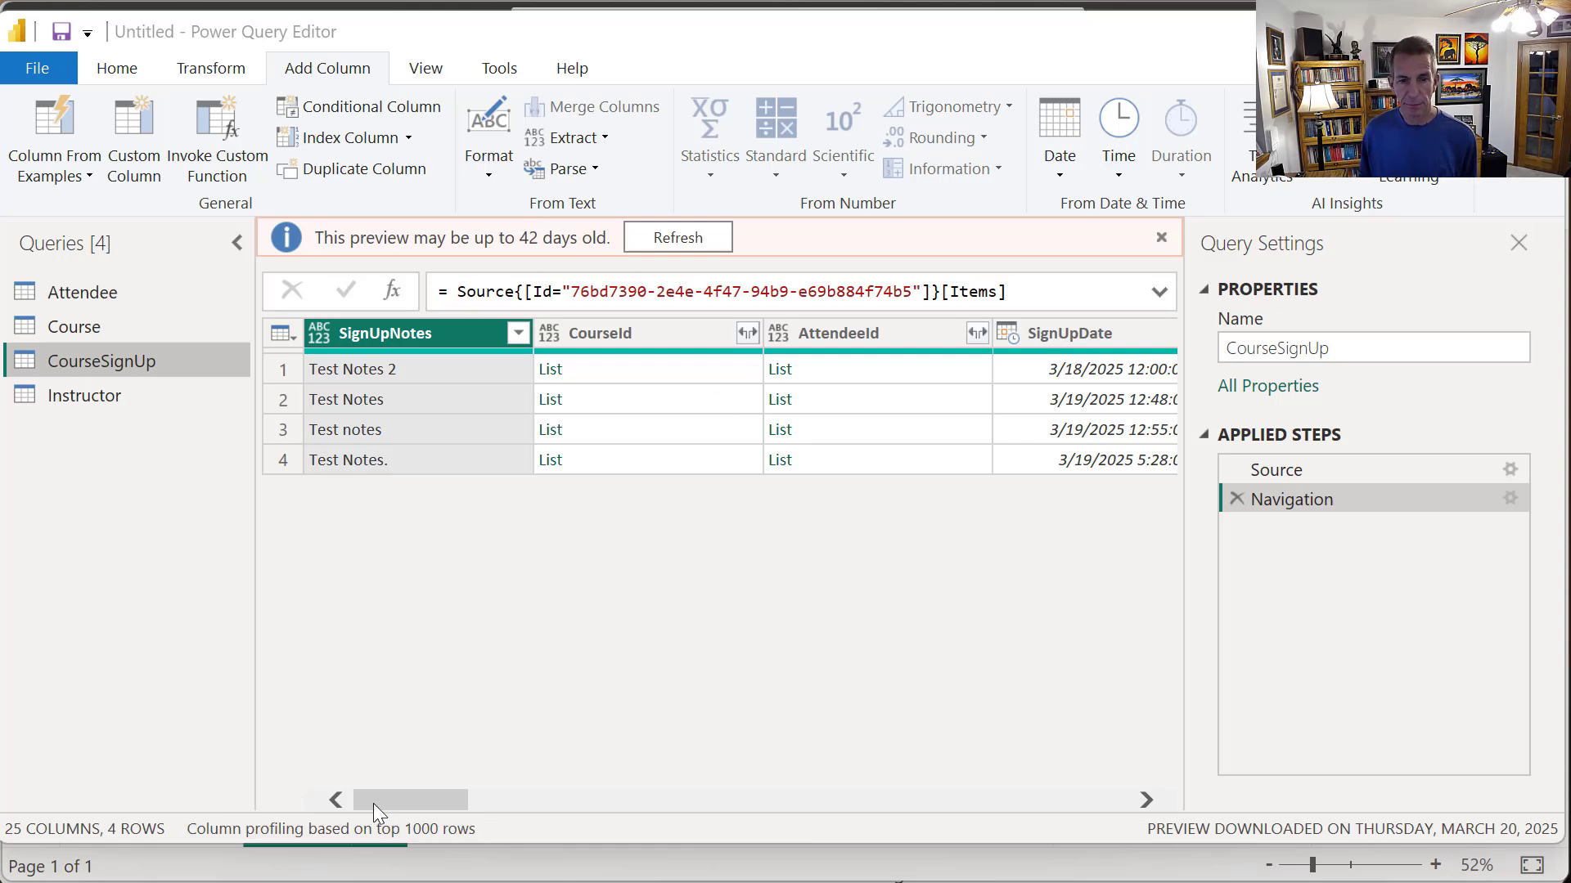
left_click_drag(440, 794, 496, 792)
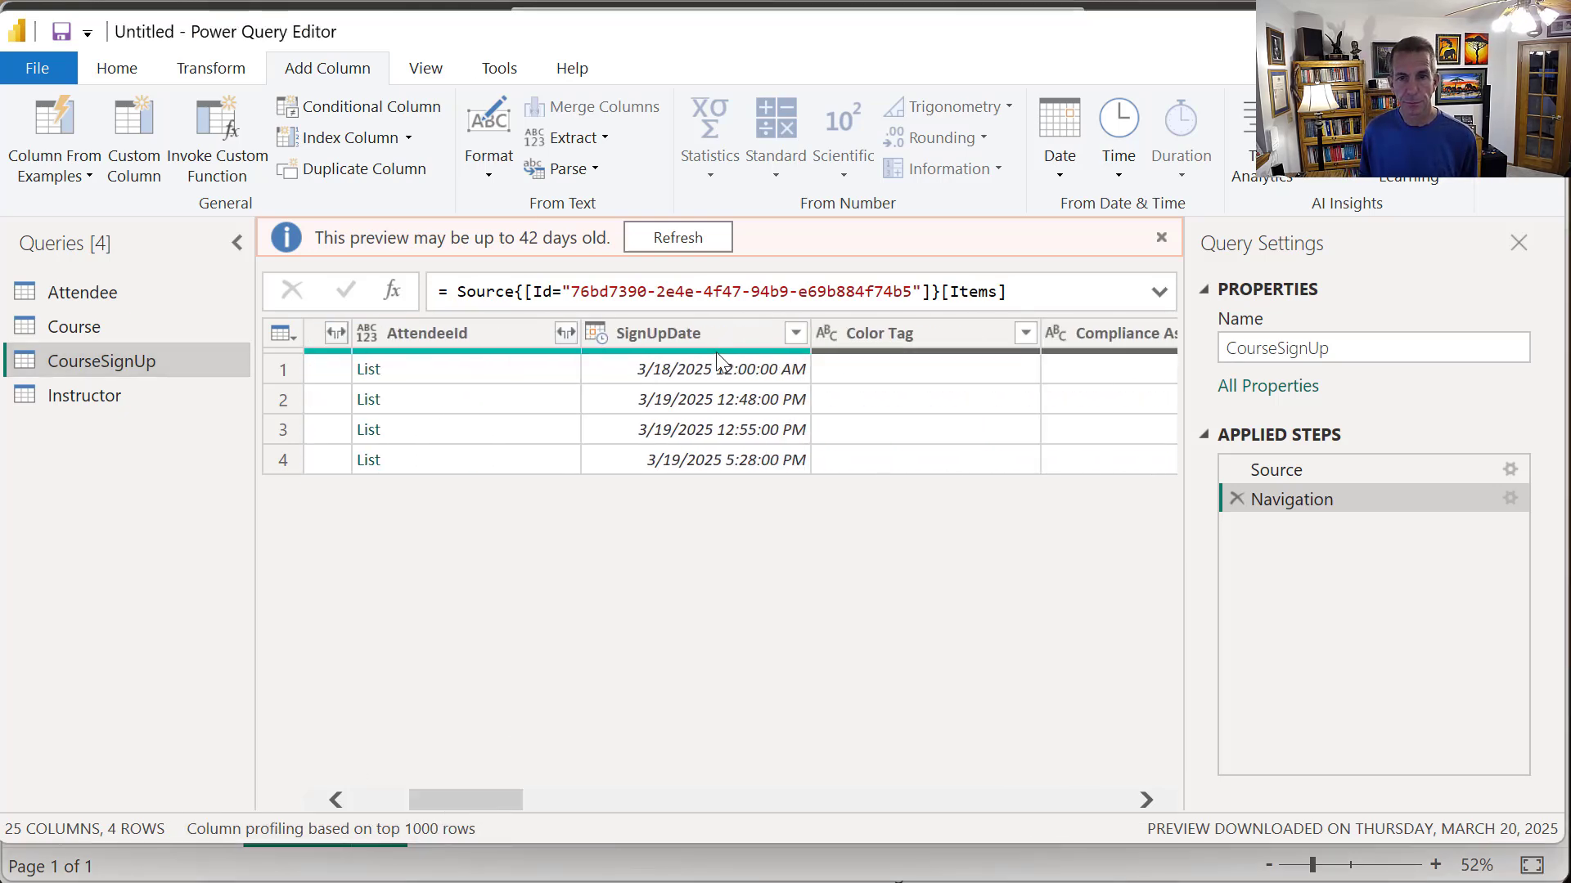
right_click(700, 337)
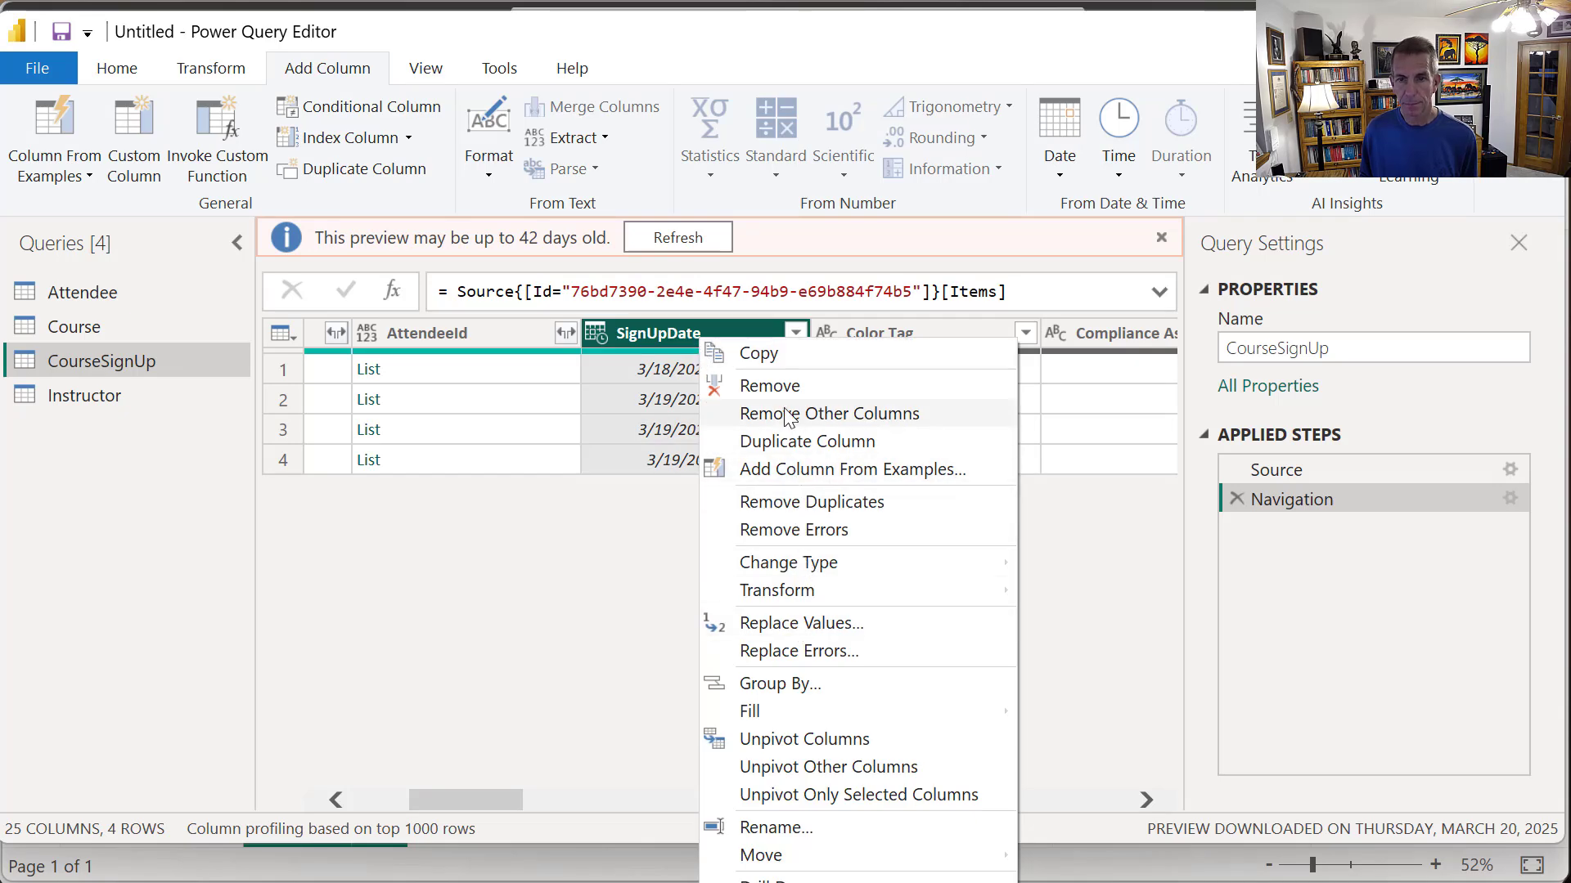
key("Escape")
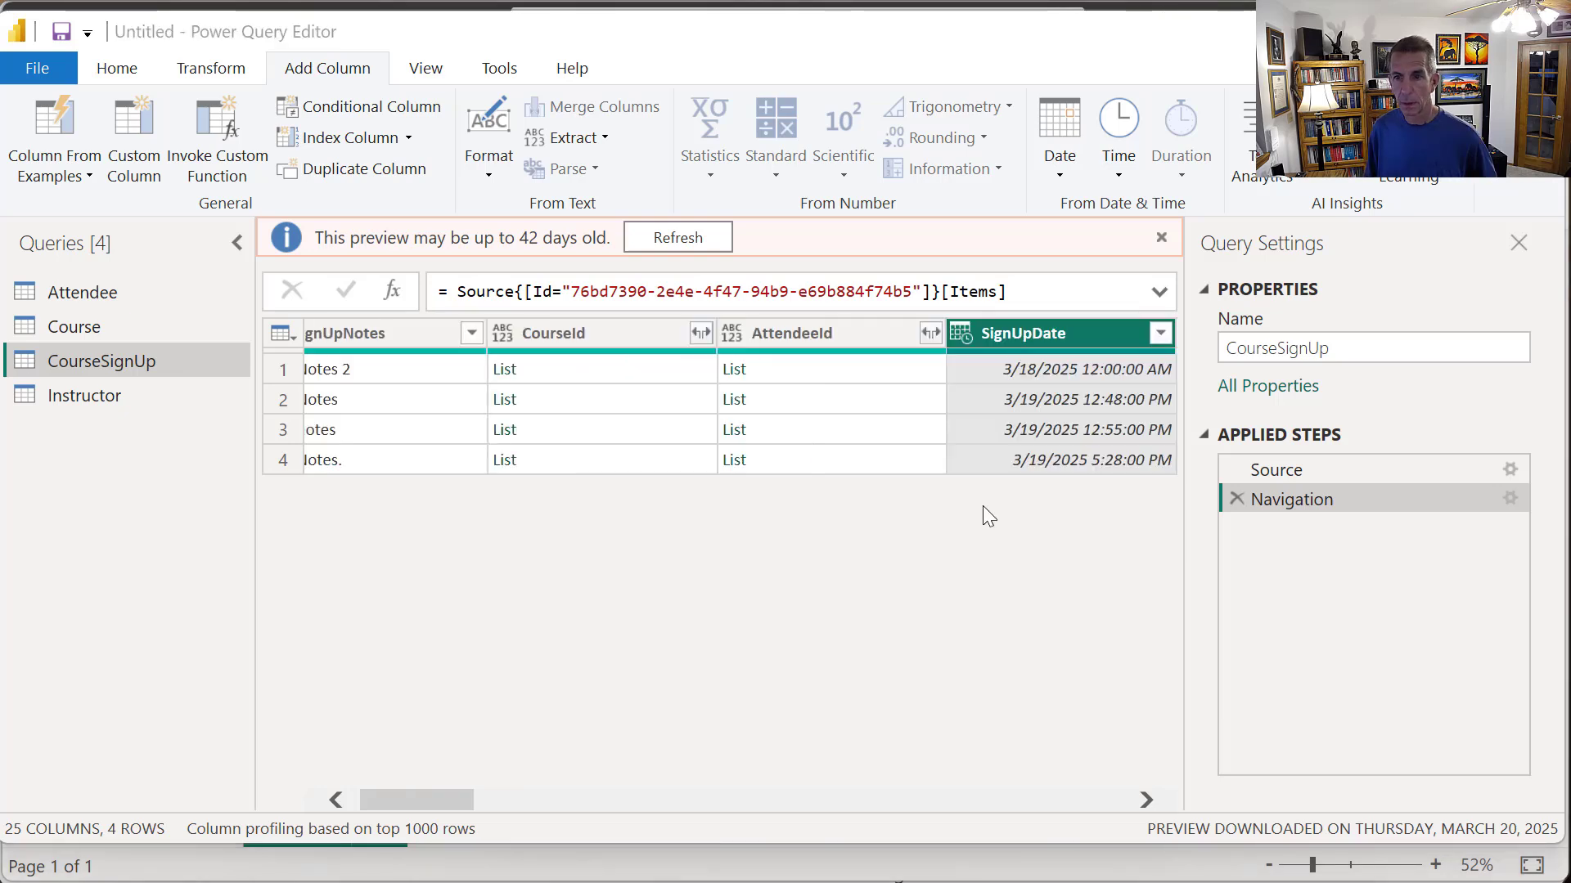
right_click(1032, 338)
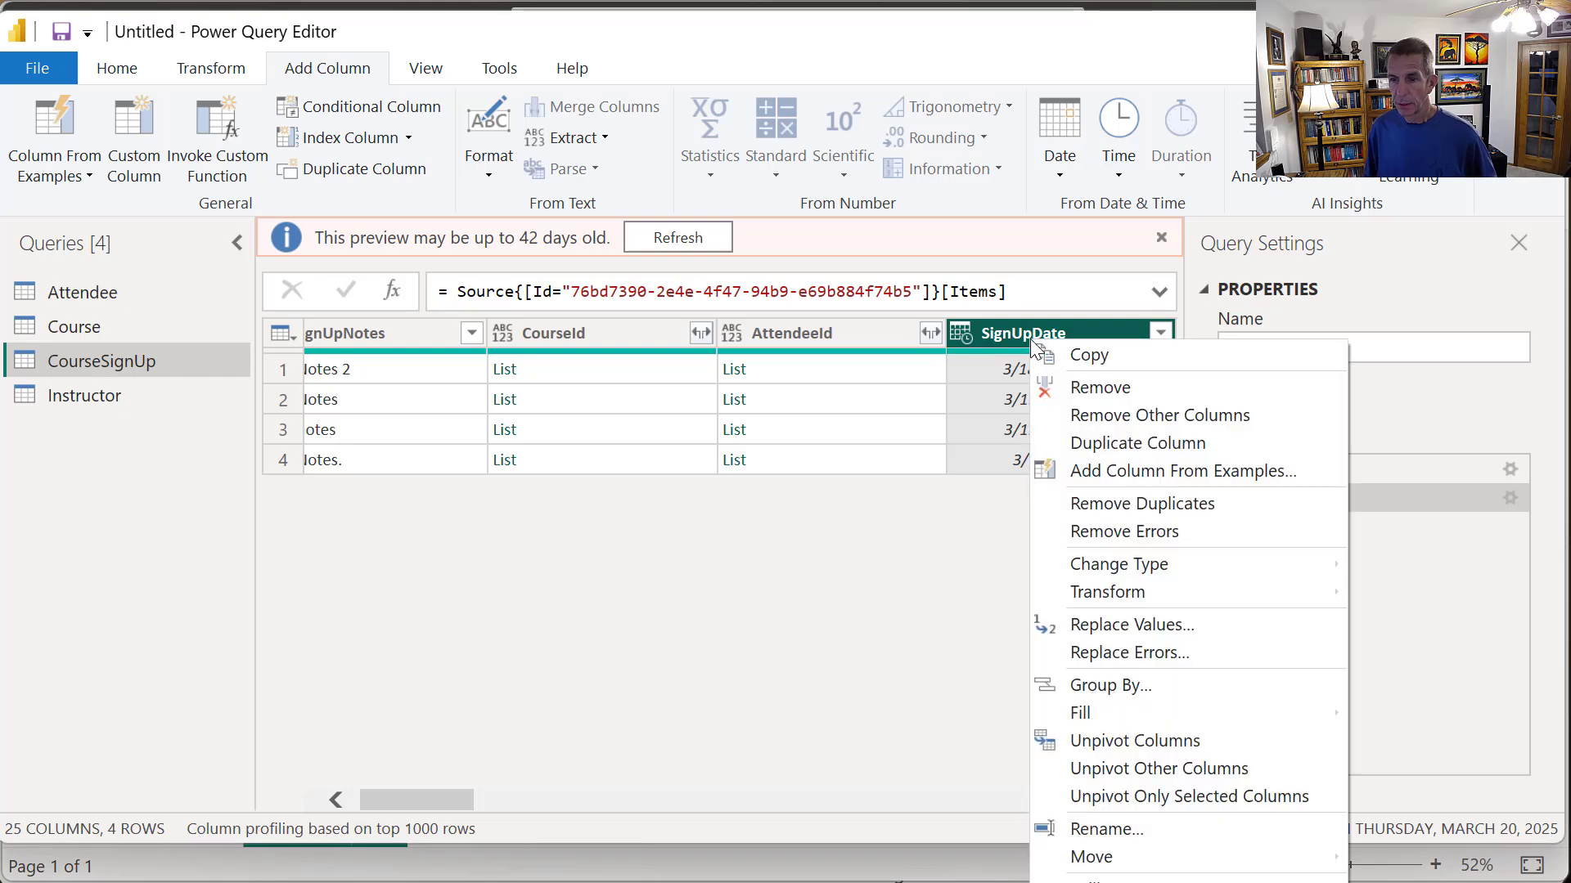
left_click(1106, 828)
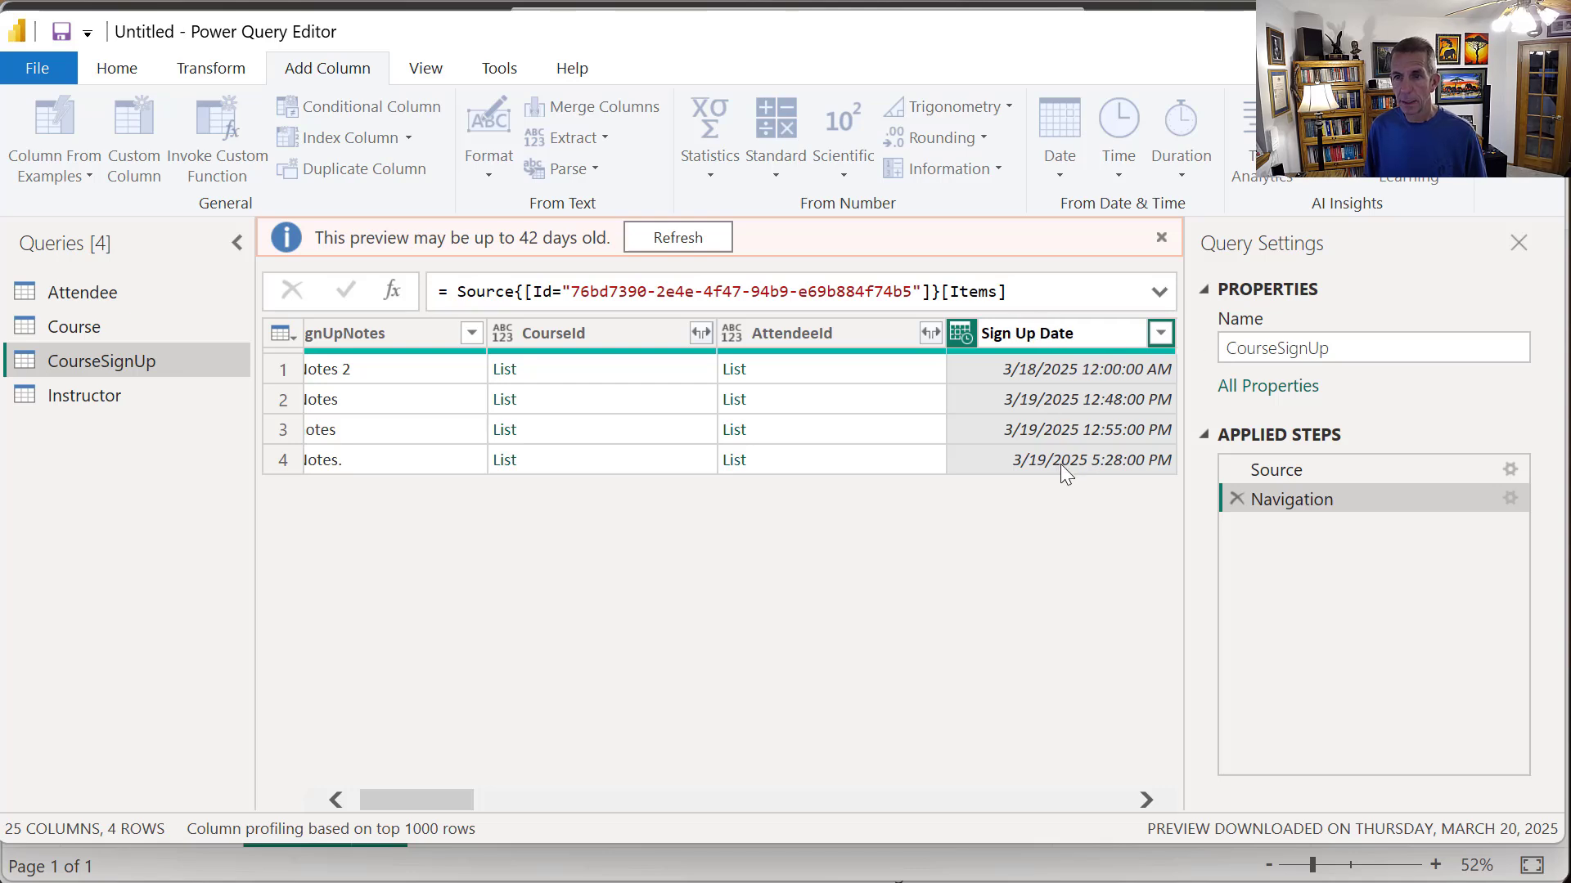
key("Return")
- Change the Sign Up Date column's type to Date
right_click(1033, 302)
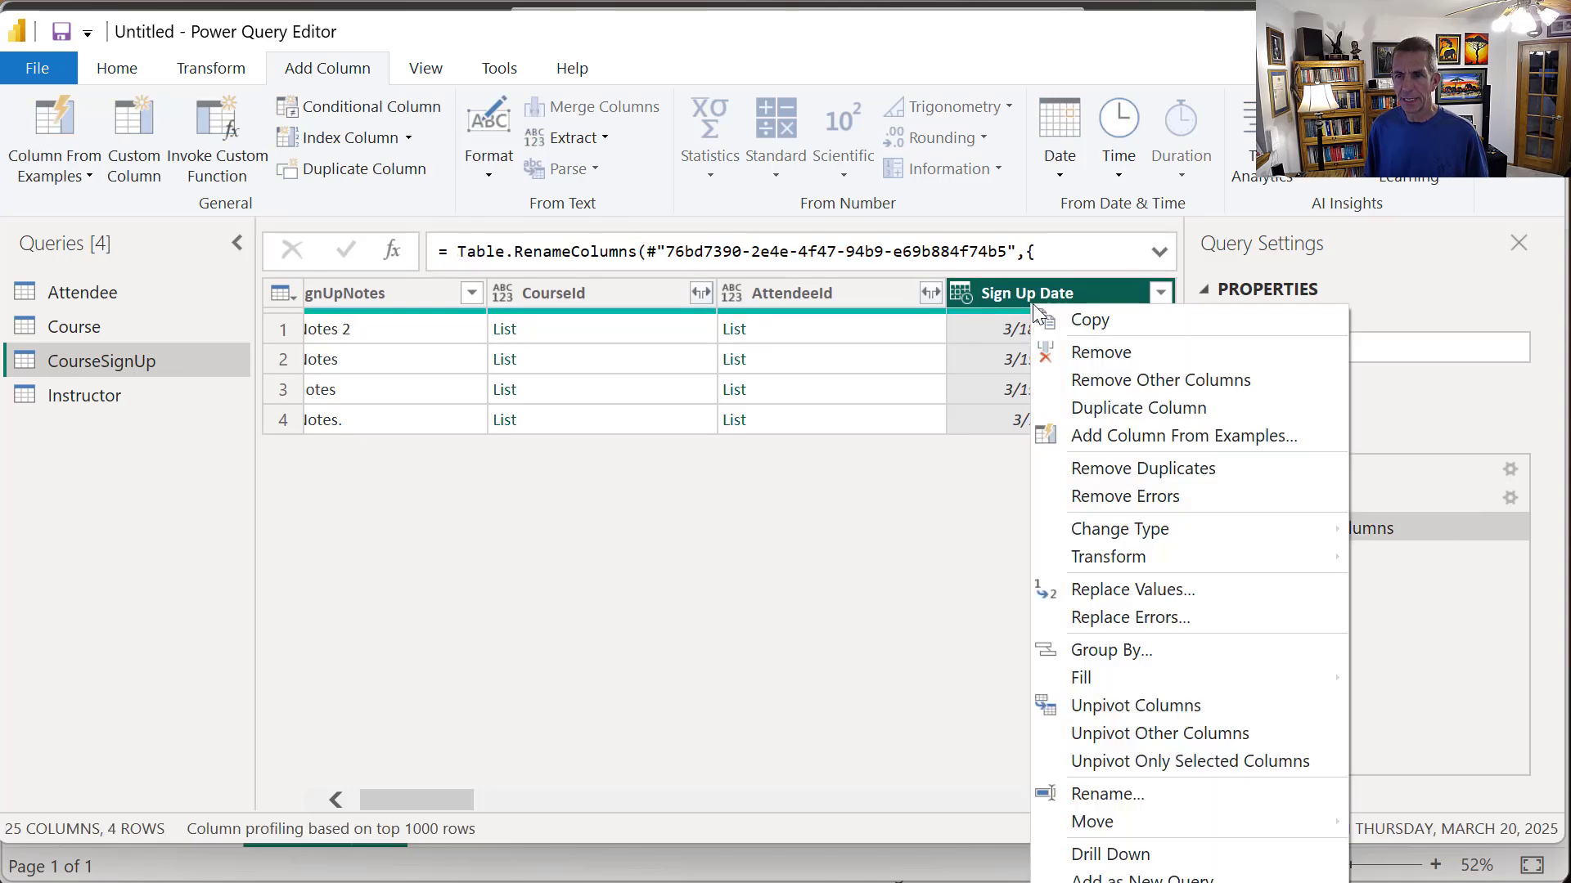
mouse_move(1111, 531)
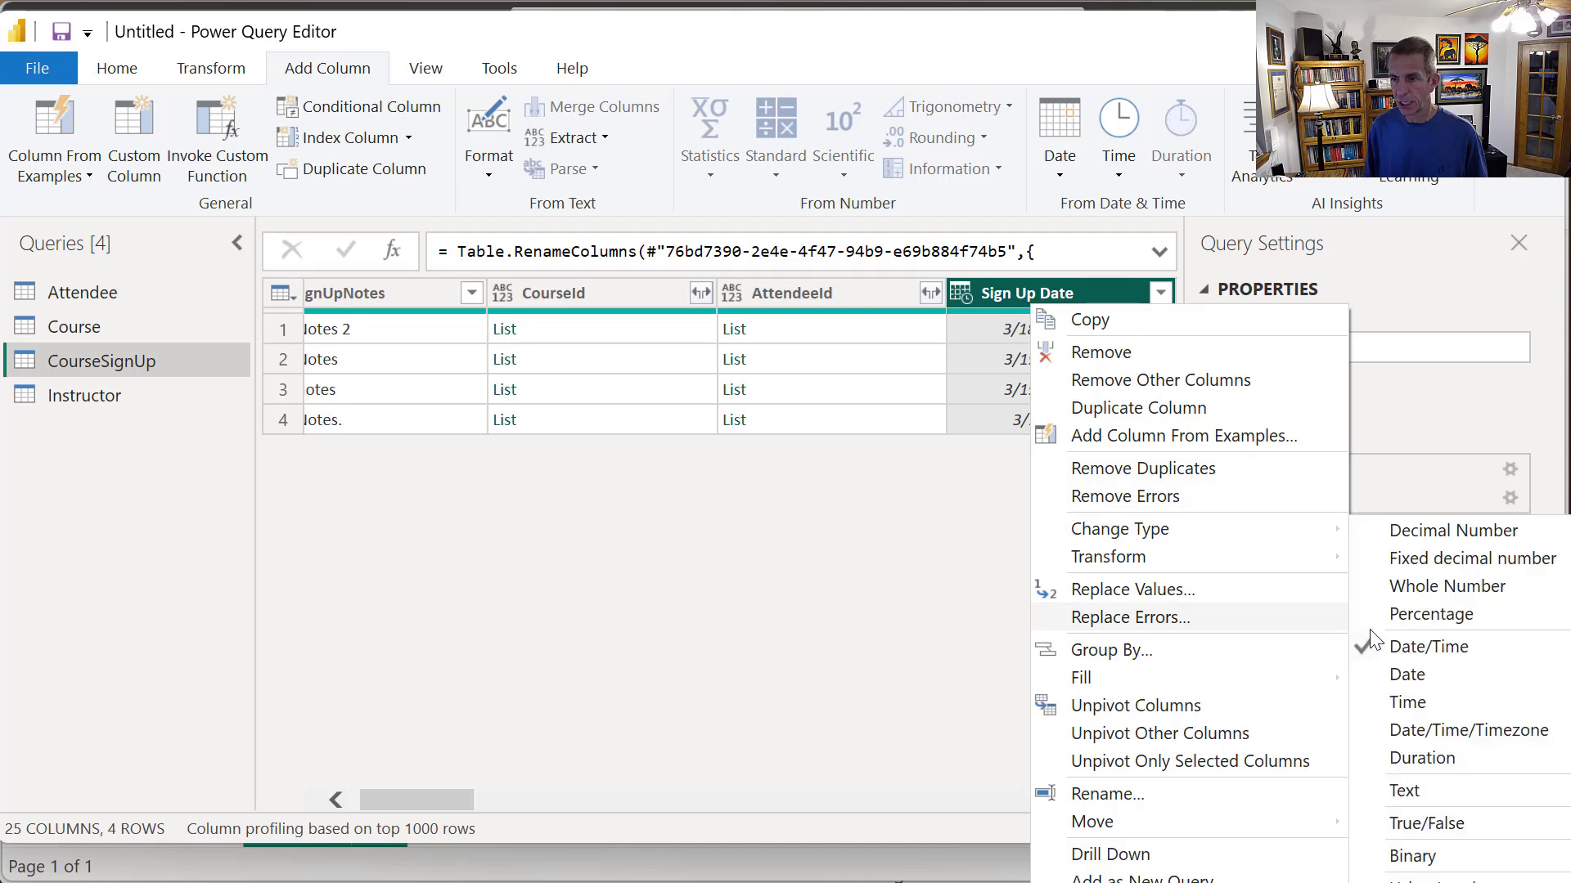
left_click(1408, 675)
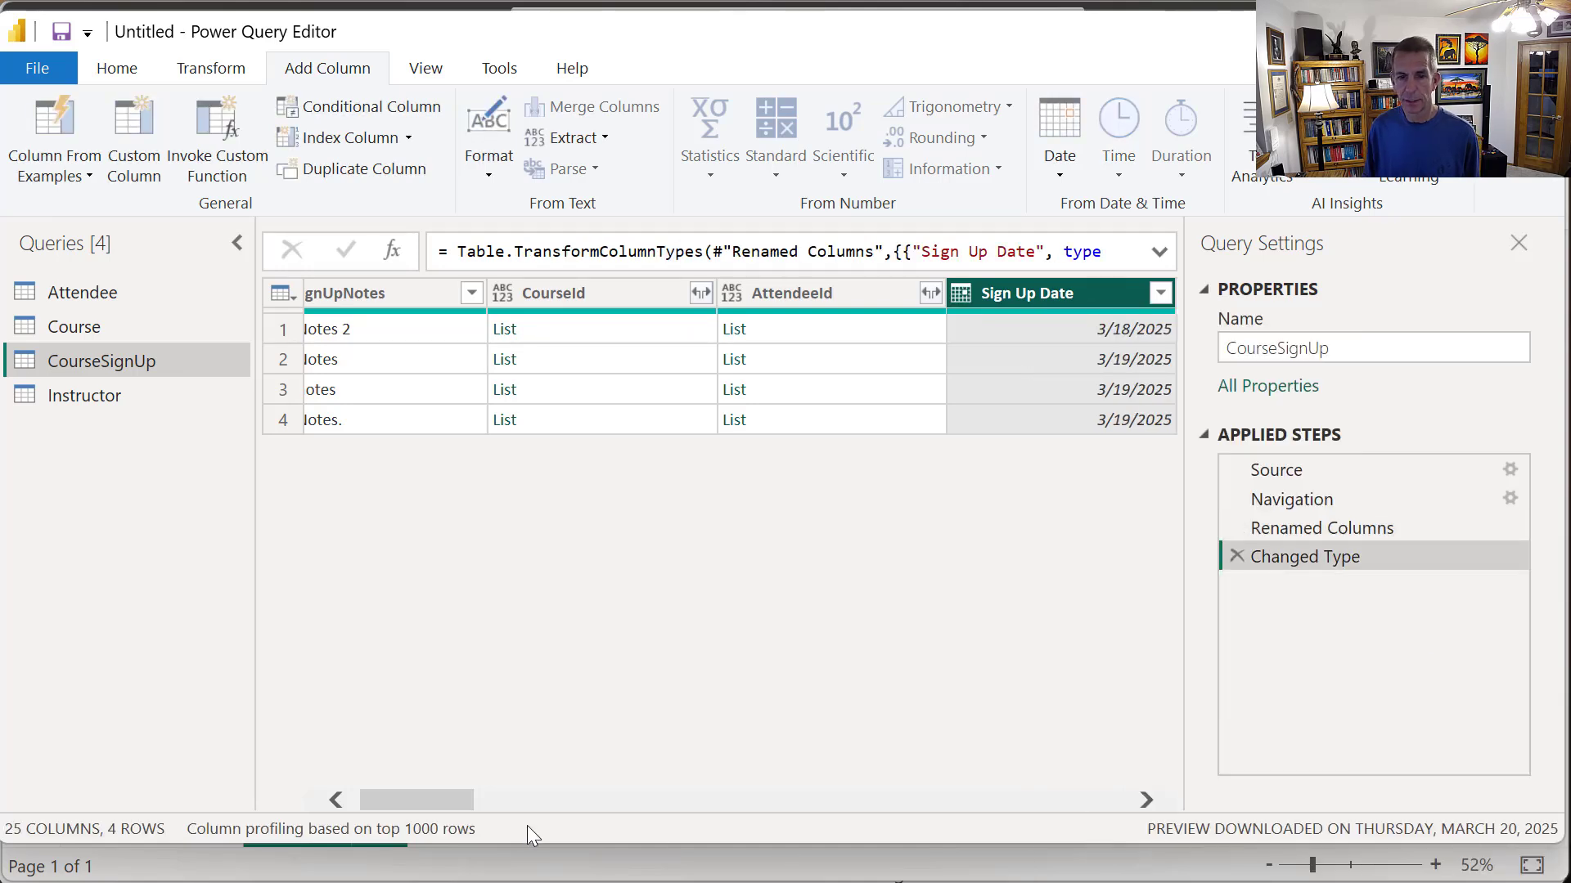
- Rename the SignUpNotes column to Sign Up Notes
left_click_drag(444, 802, 314, 796)
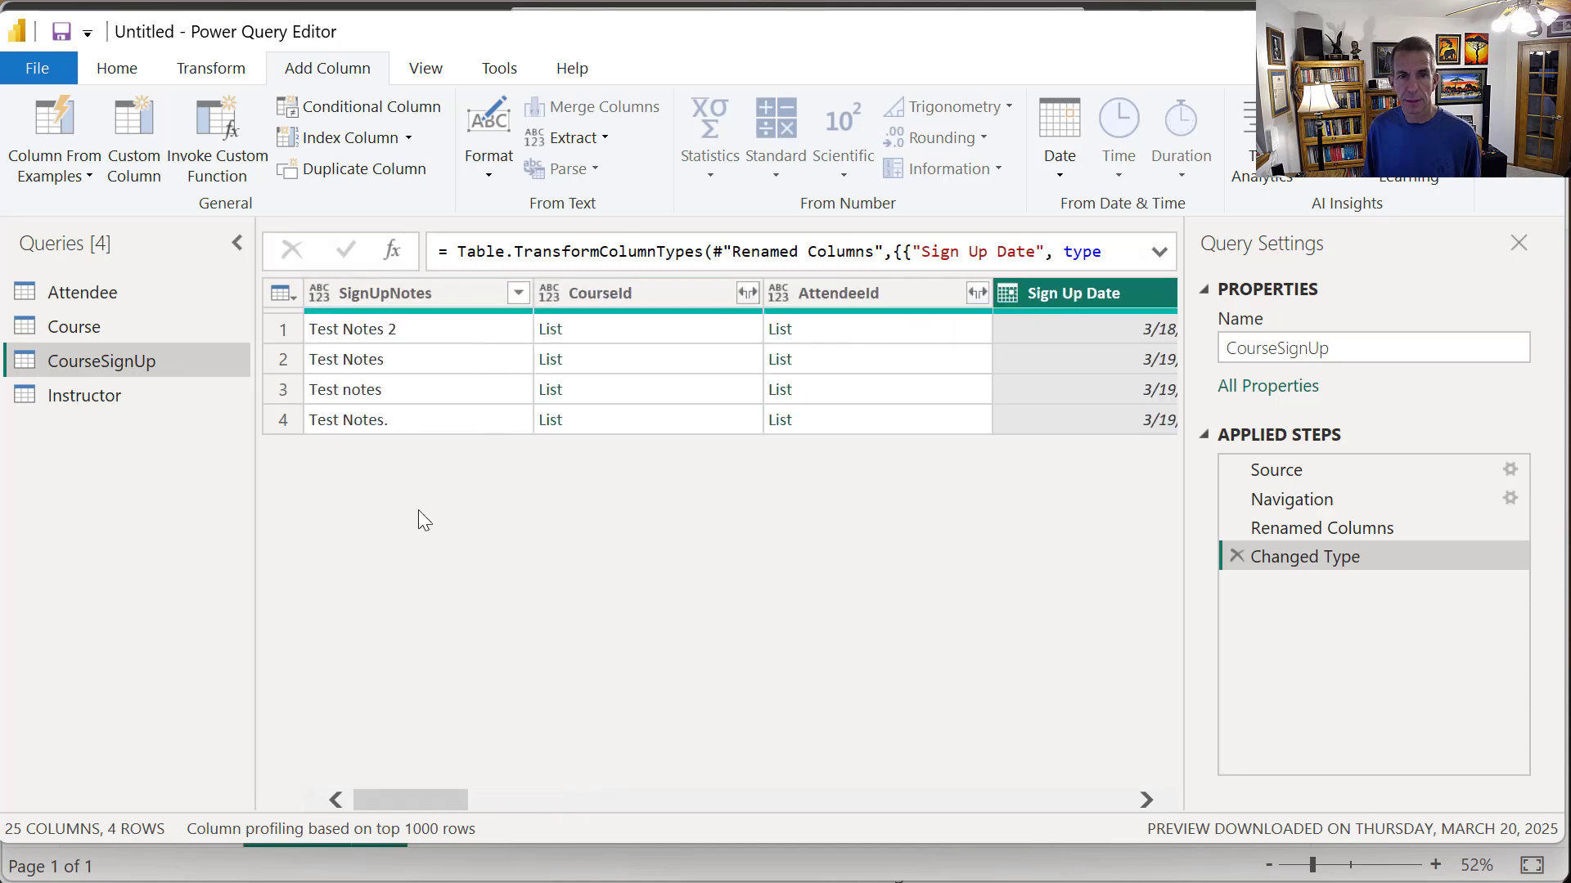
right_click(414, 287)
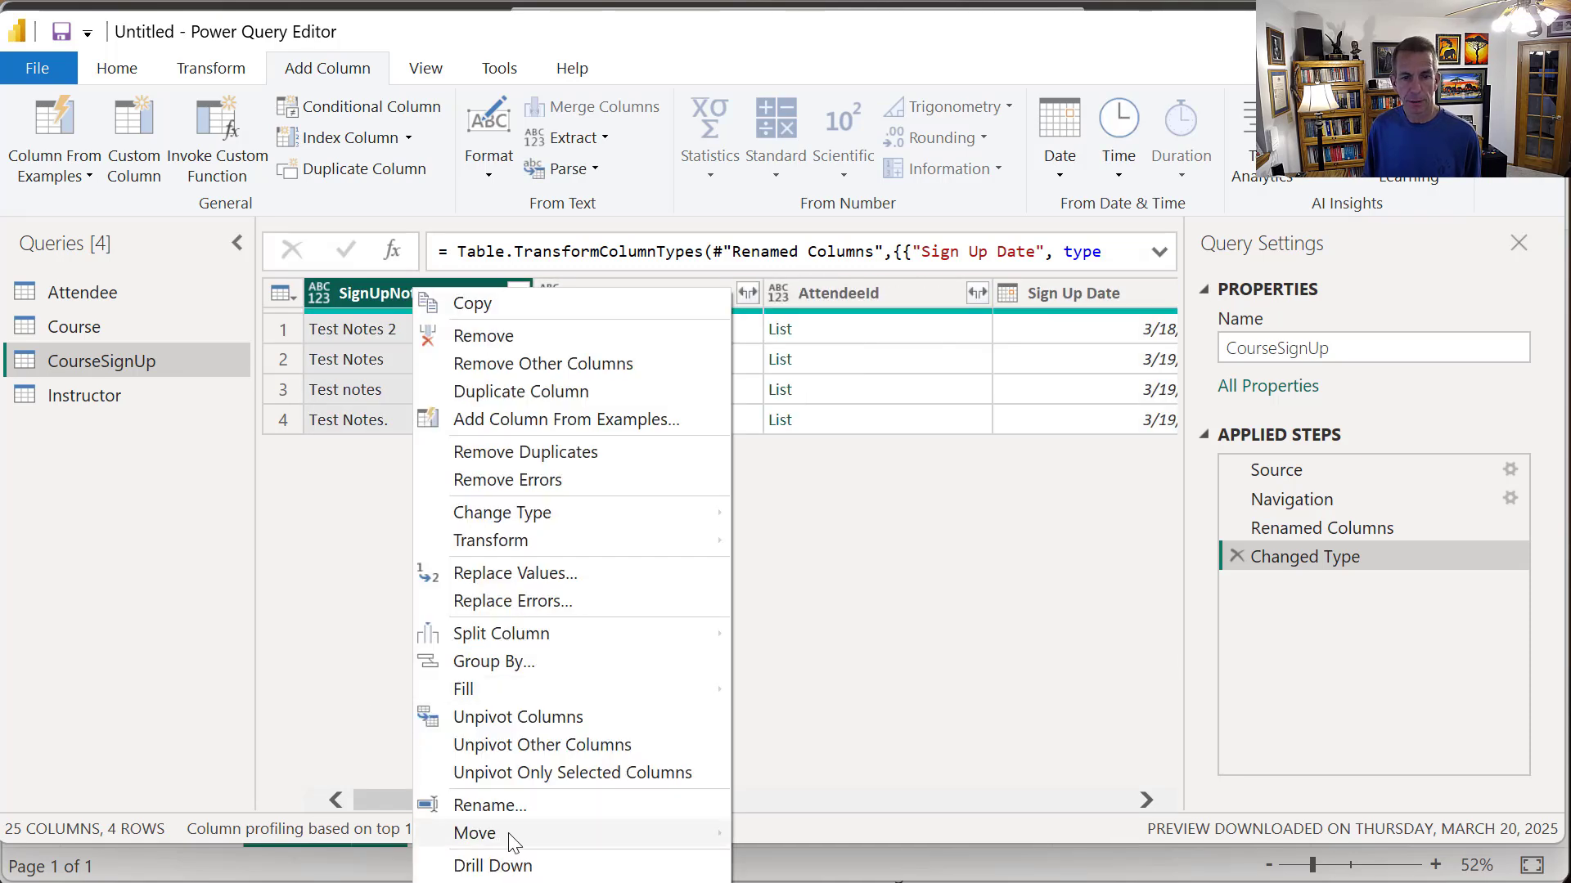
left_click(484, 806)
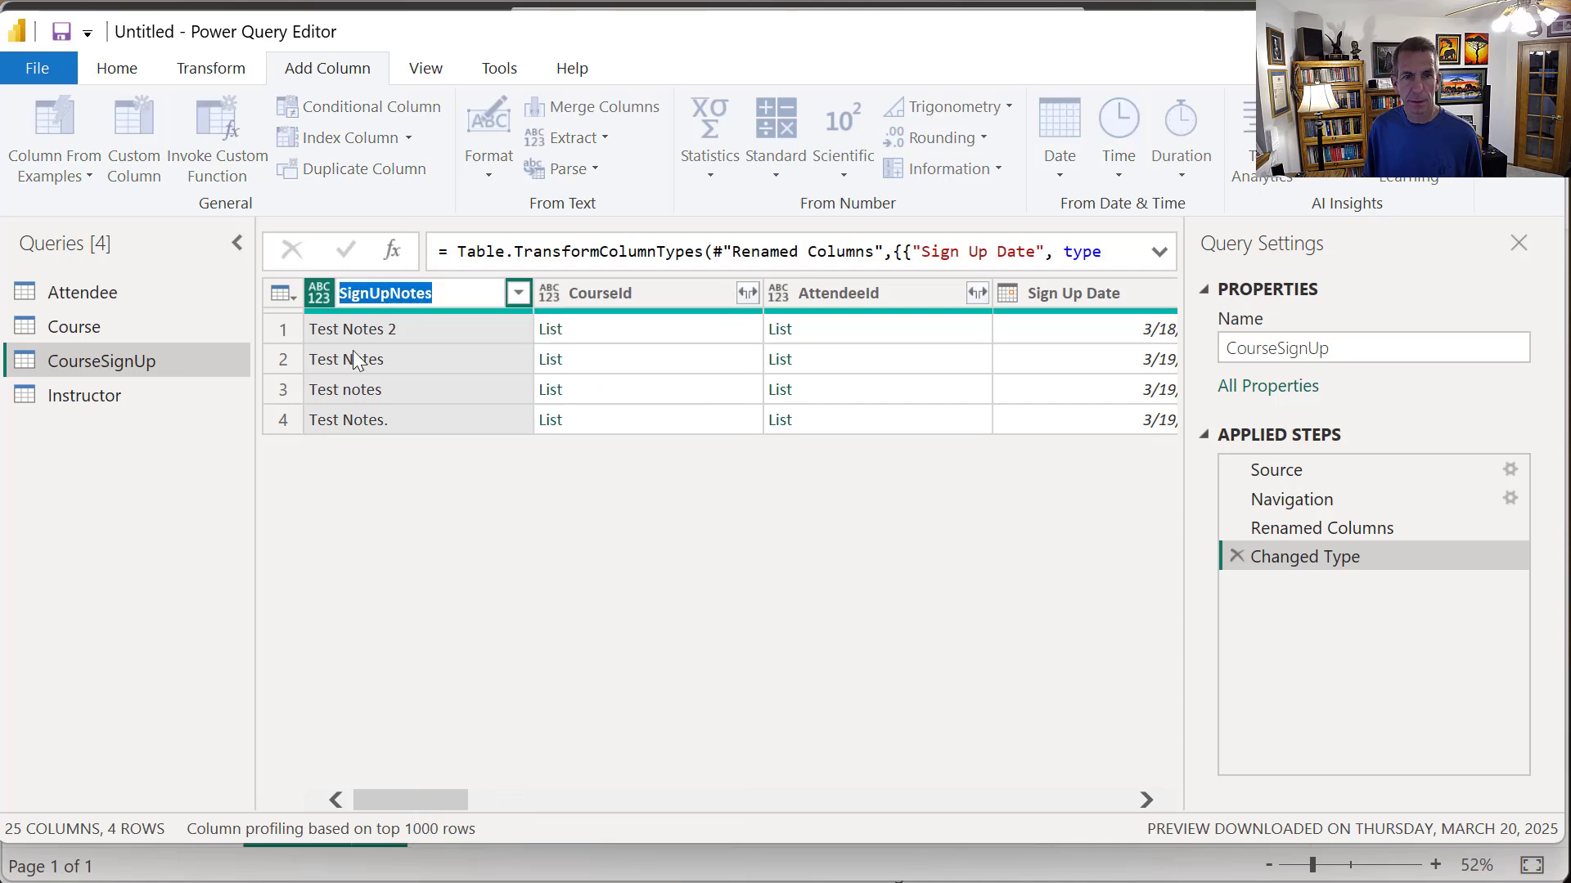
left_click(371, 292)
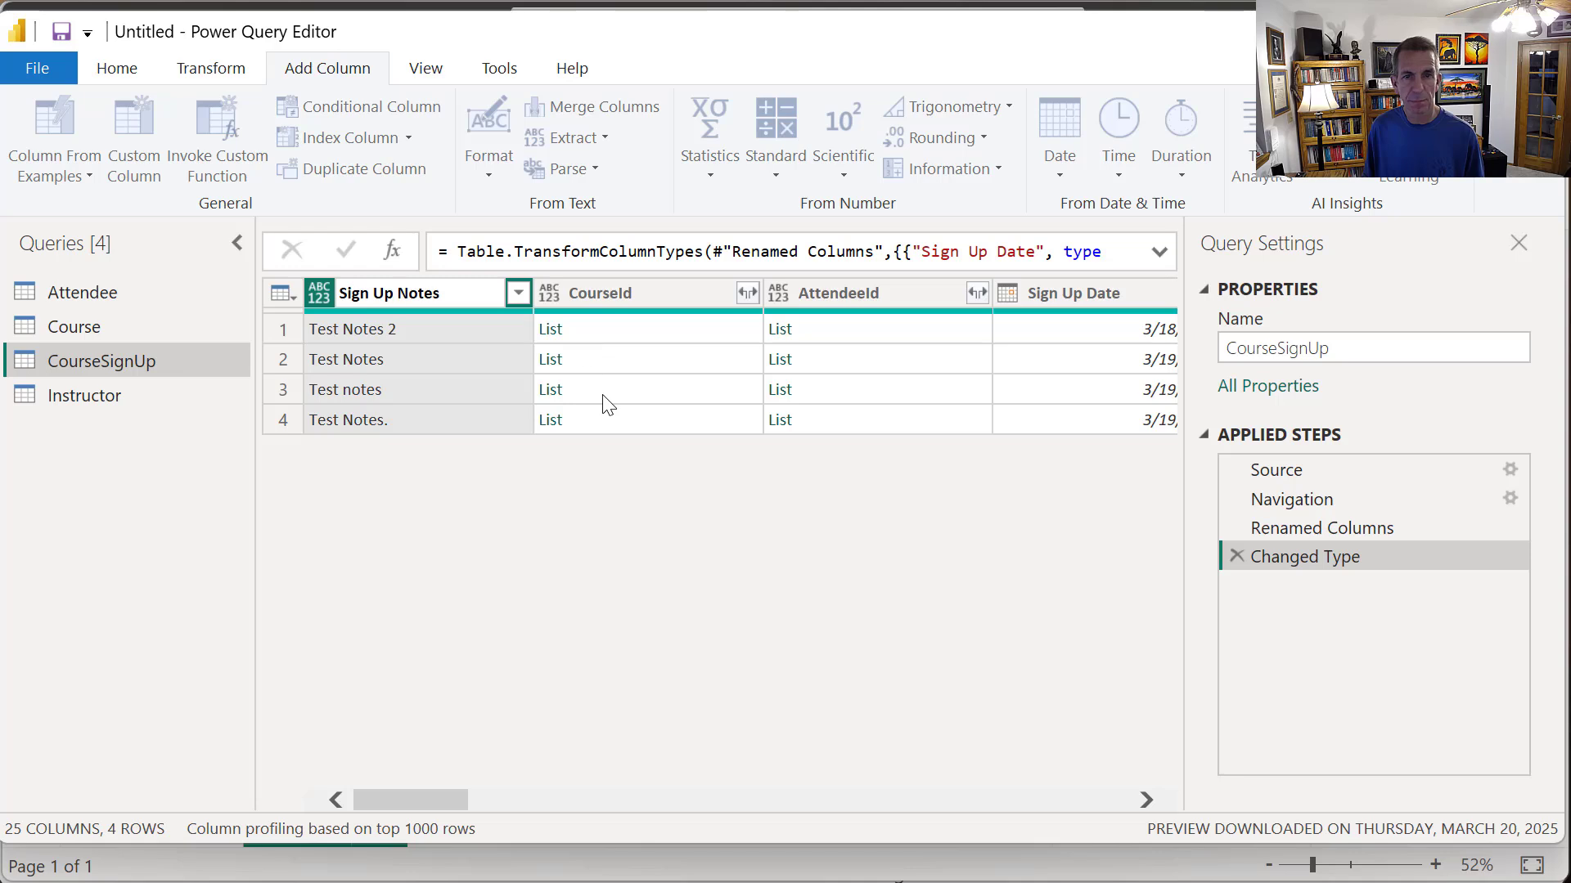
key("Return")
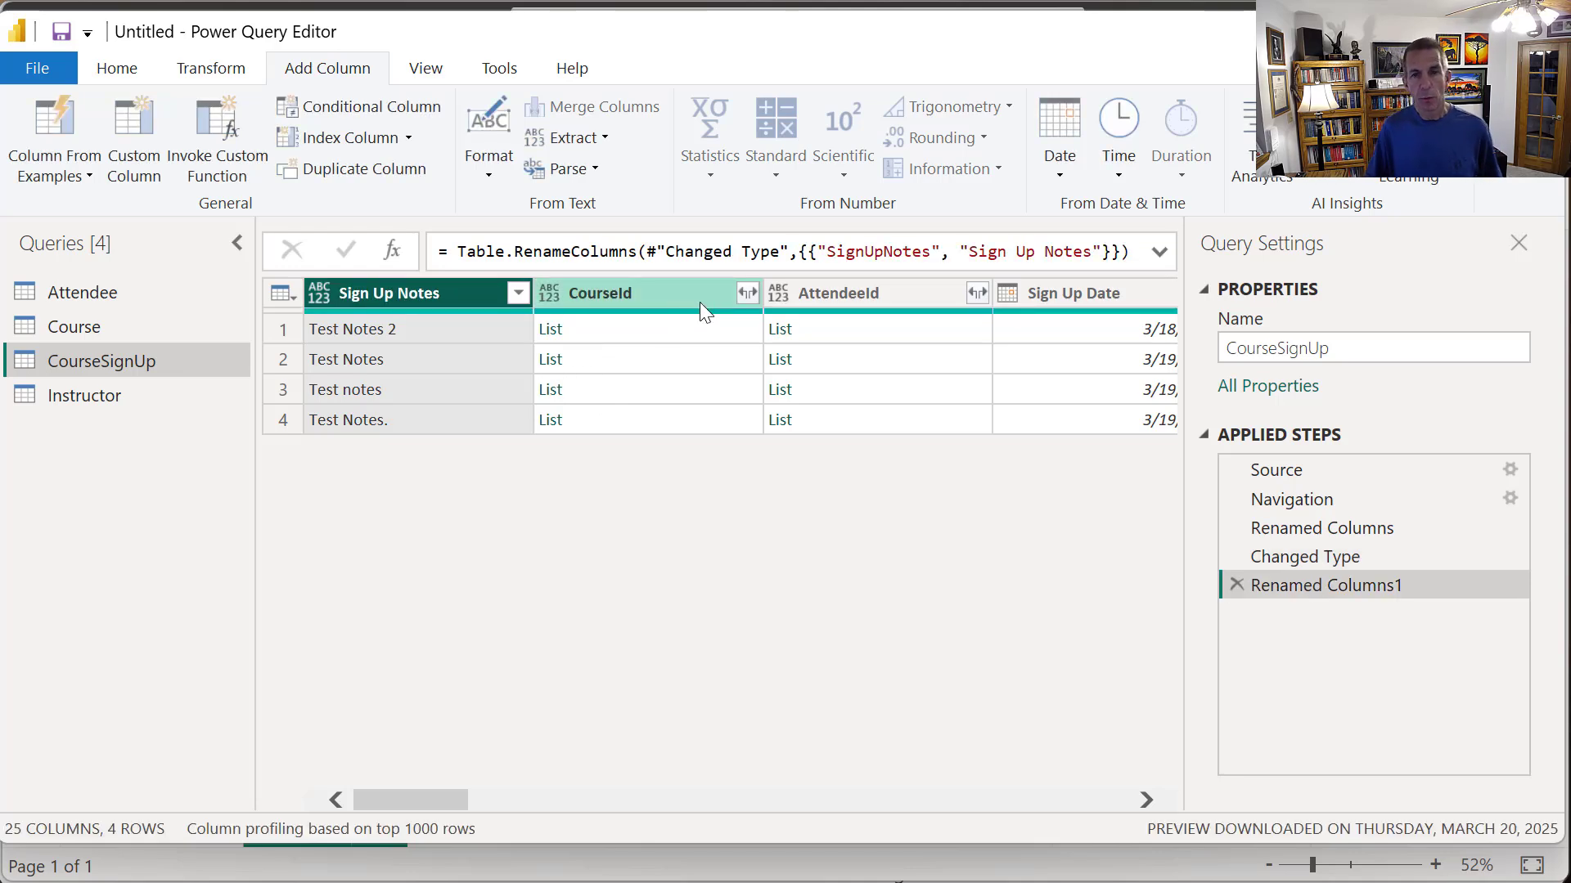
- Expand CourseId to new rows, then expand its records keeping only lookupId
left_click(748, 296)
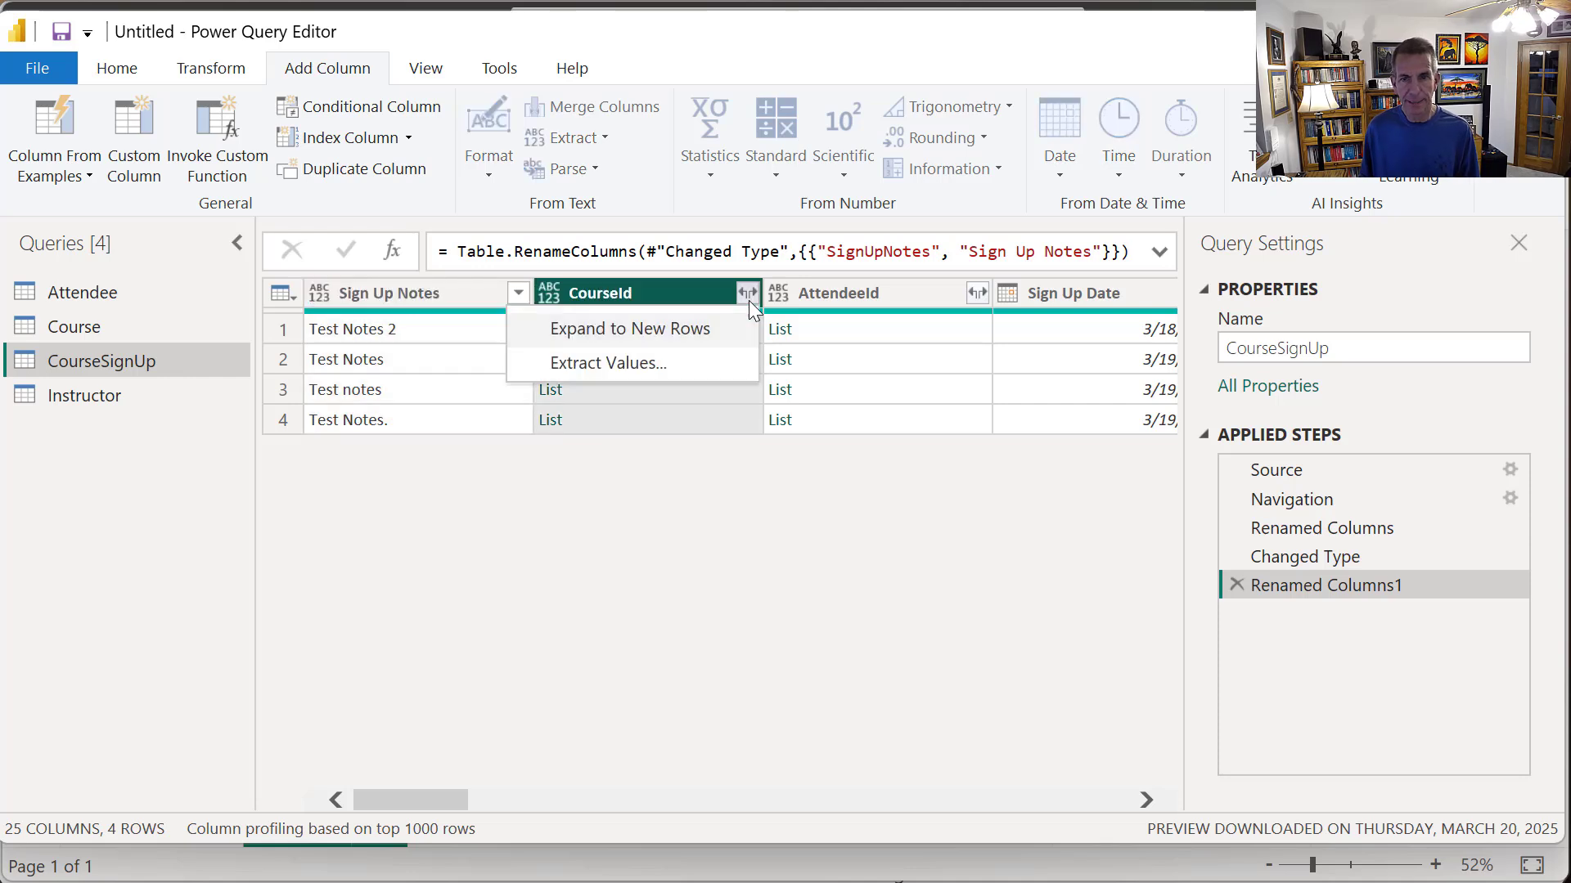
left_click(676, 327)
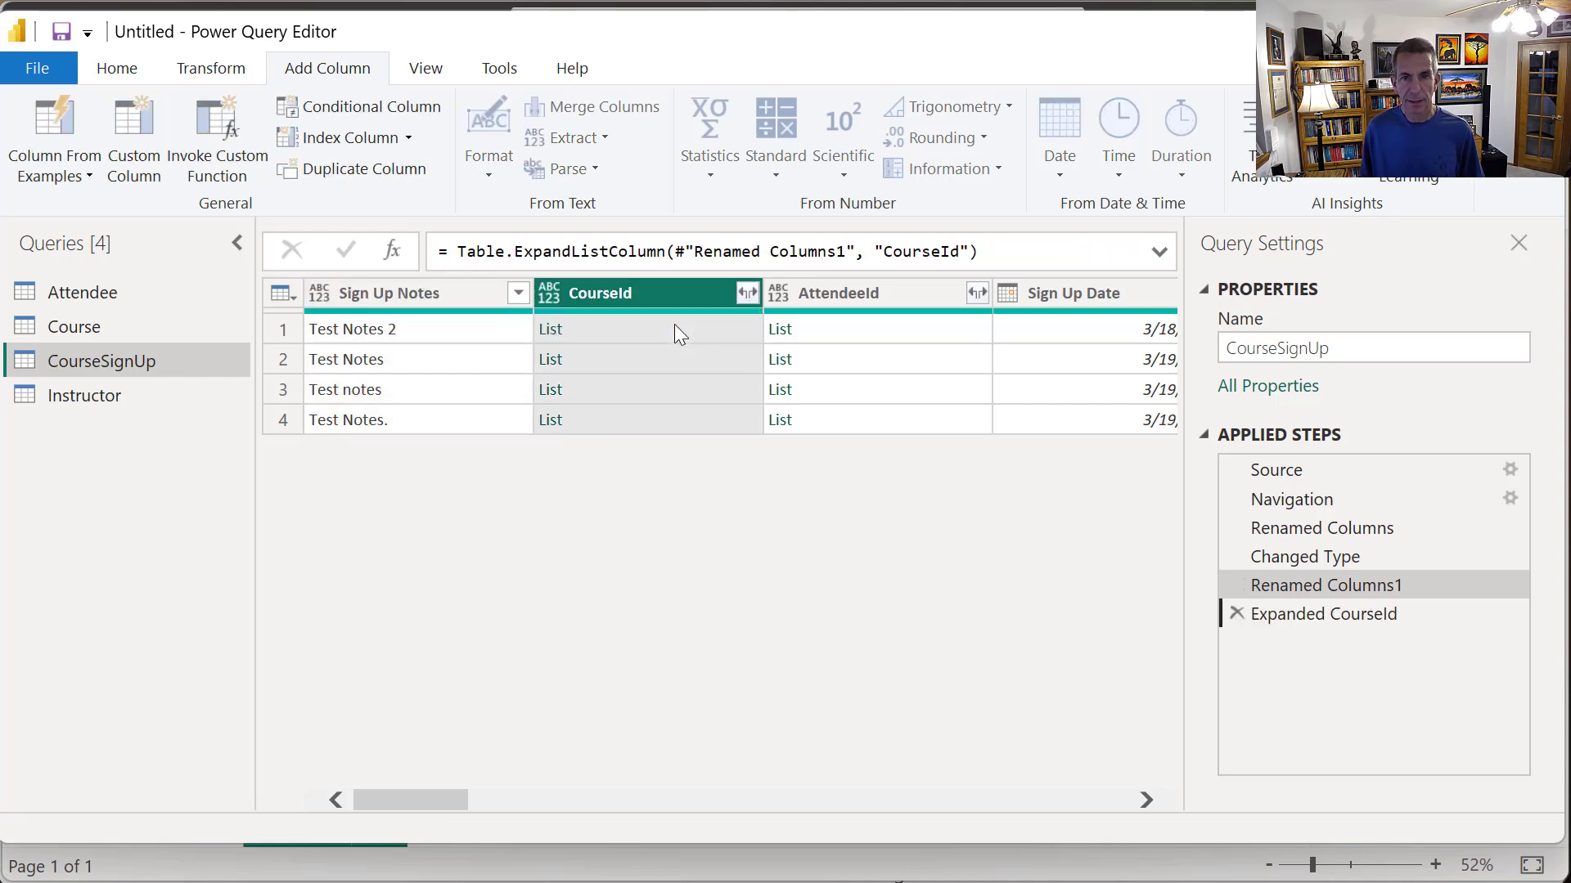
left_click(746, 295)
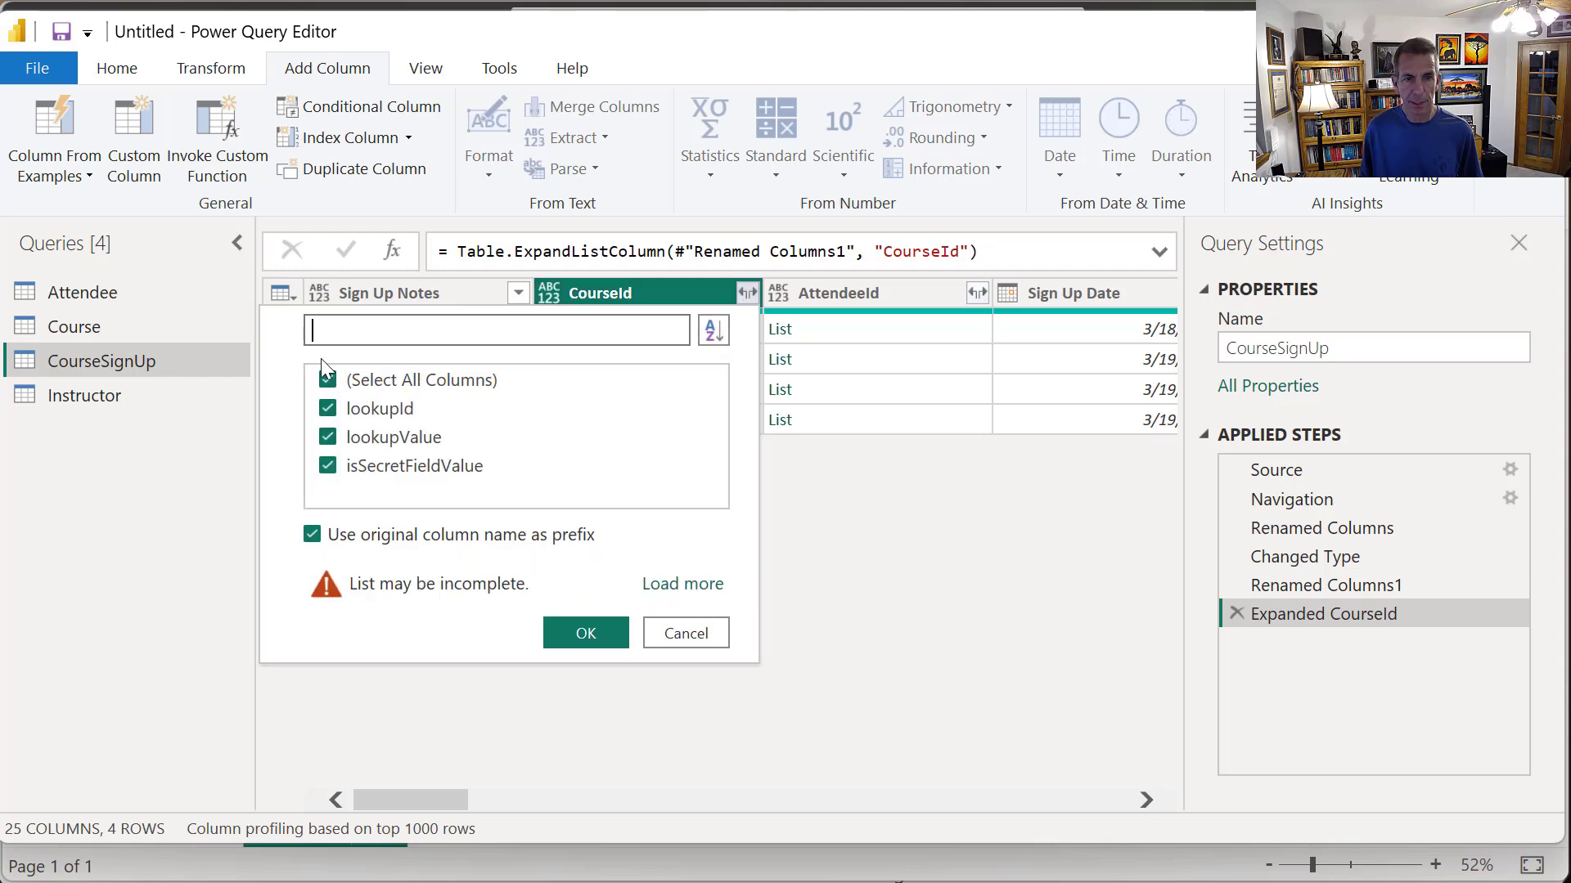
left_click(326, 379)
left_click(327, 409)
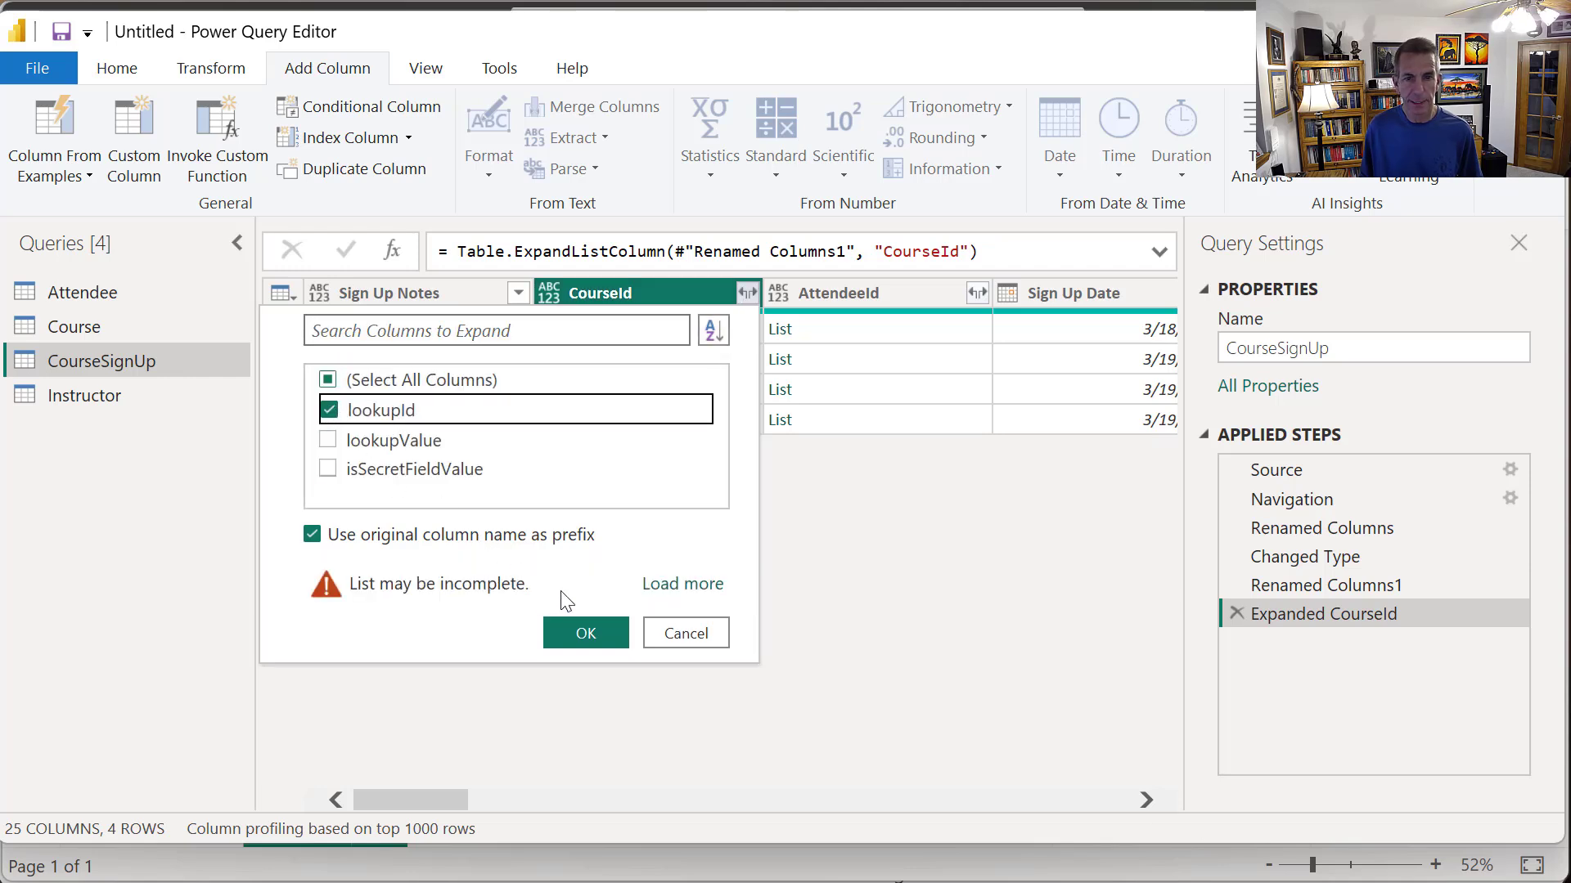
left_click(585, 624)
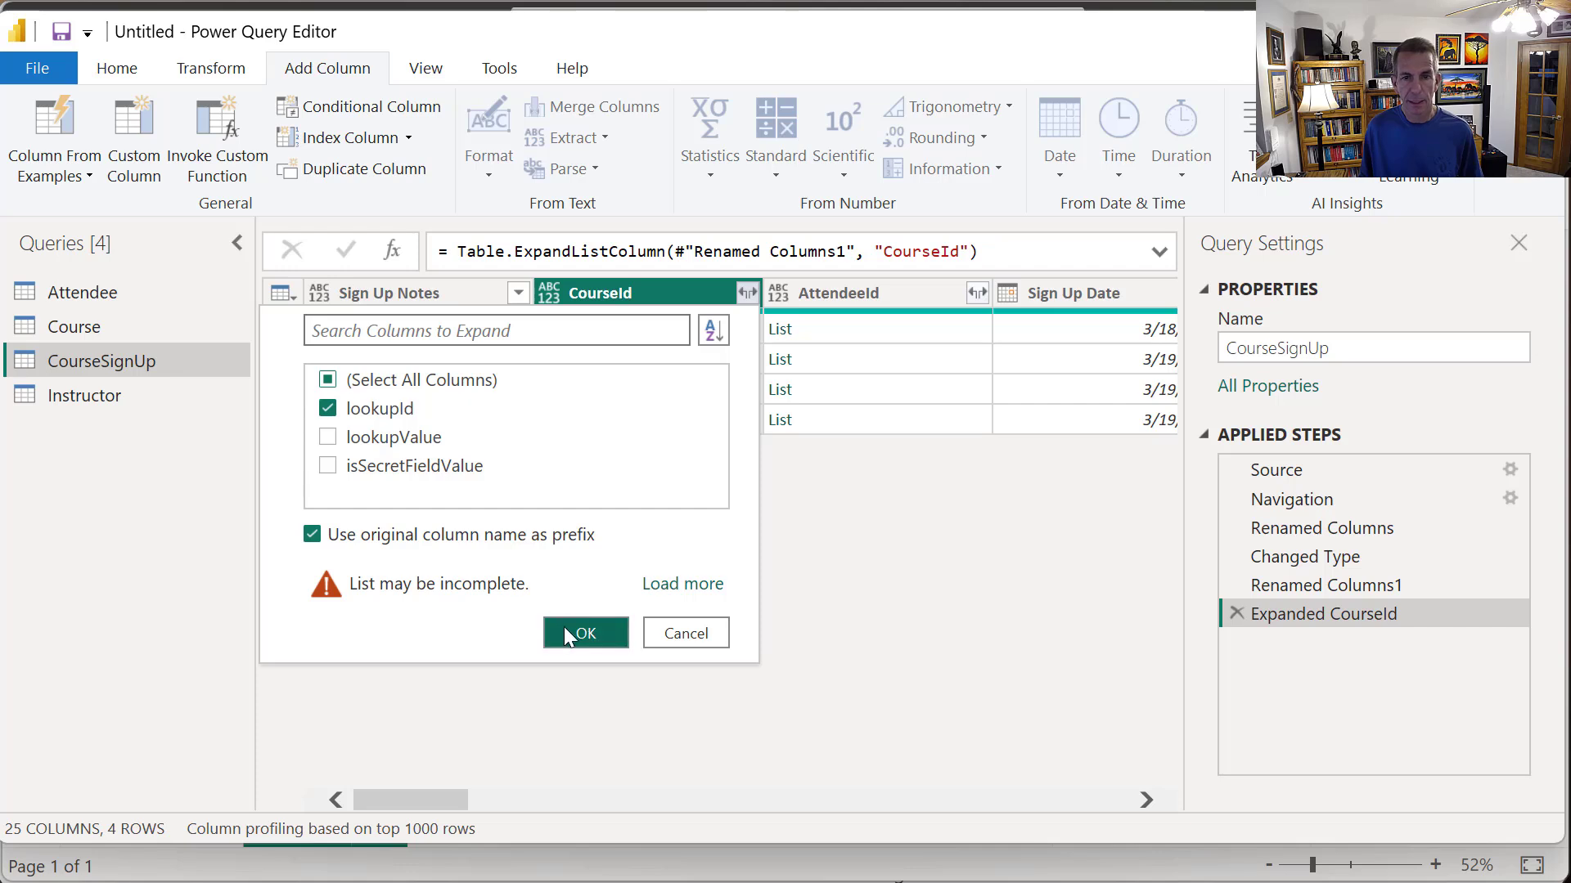
left_click(565, 630)
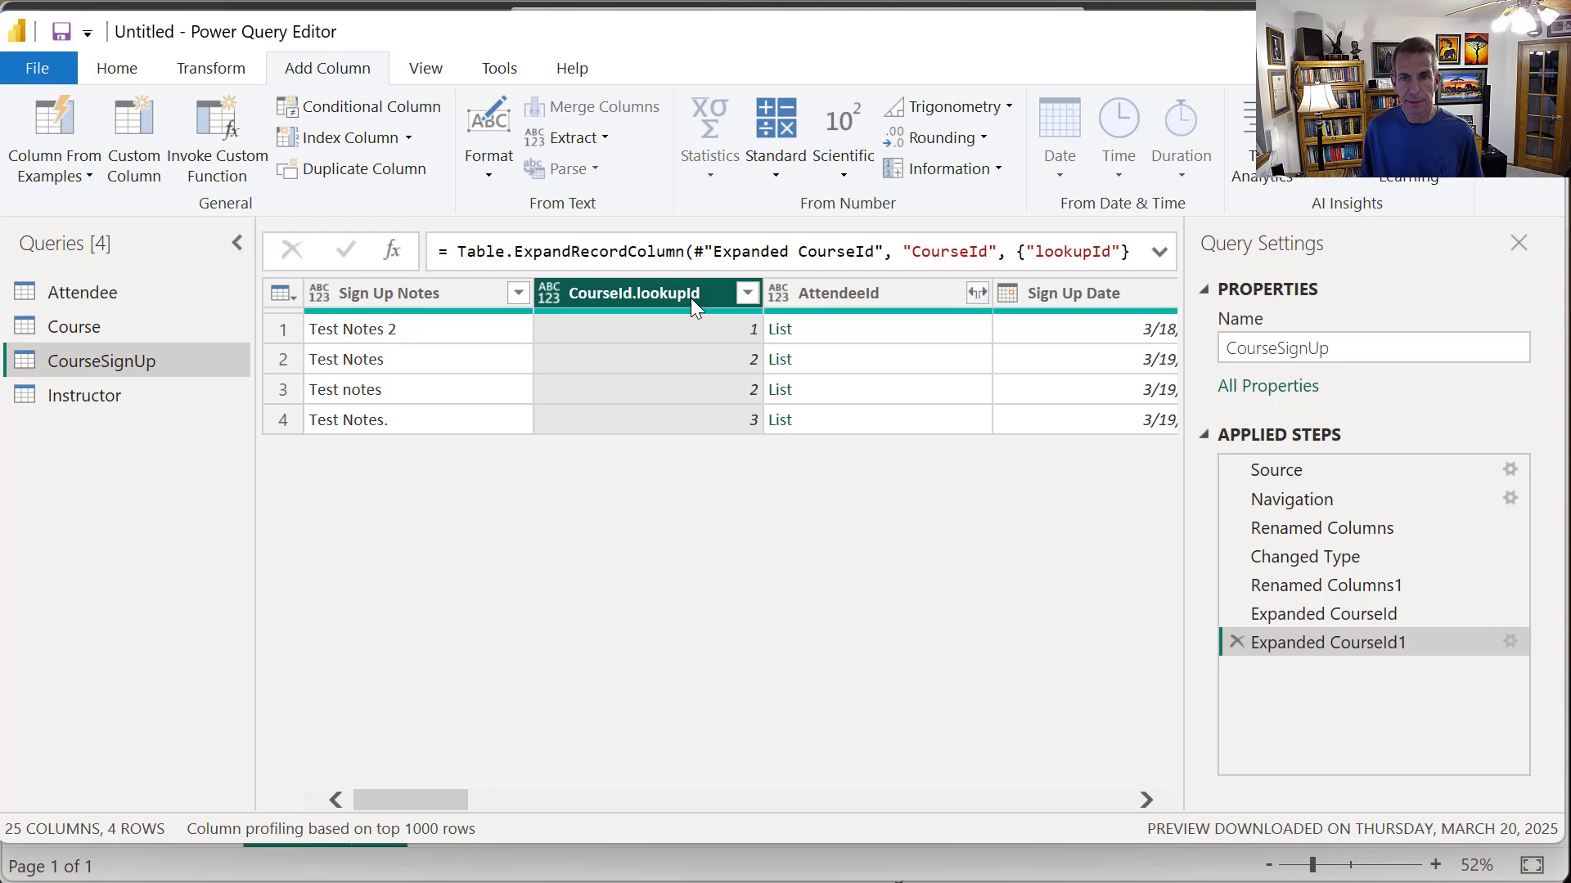
- Rename the CourseId.lookupId column back to CourseId
right_click(690, 298)
left_click(770, 782)
left_click(722, 295)
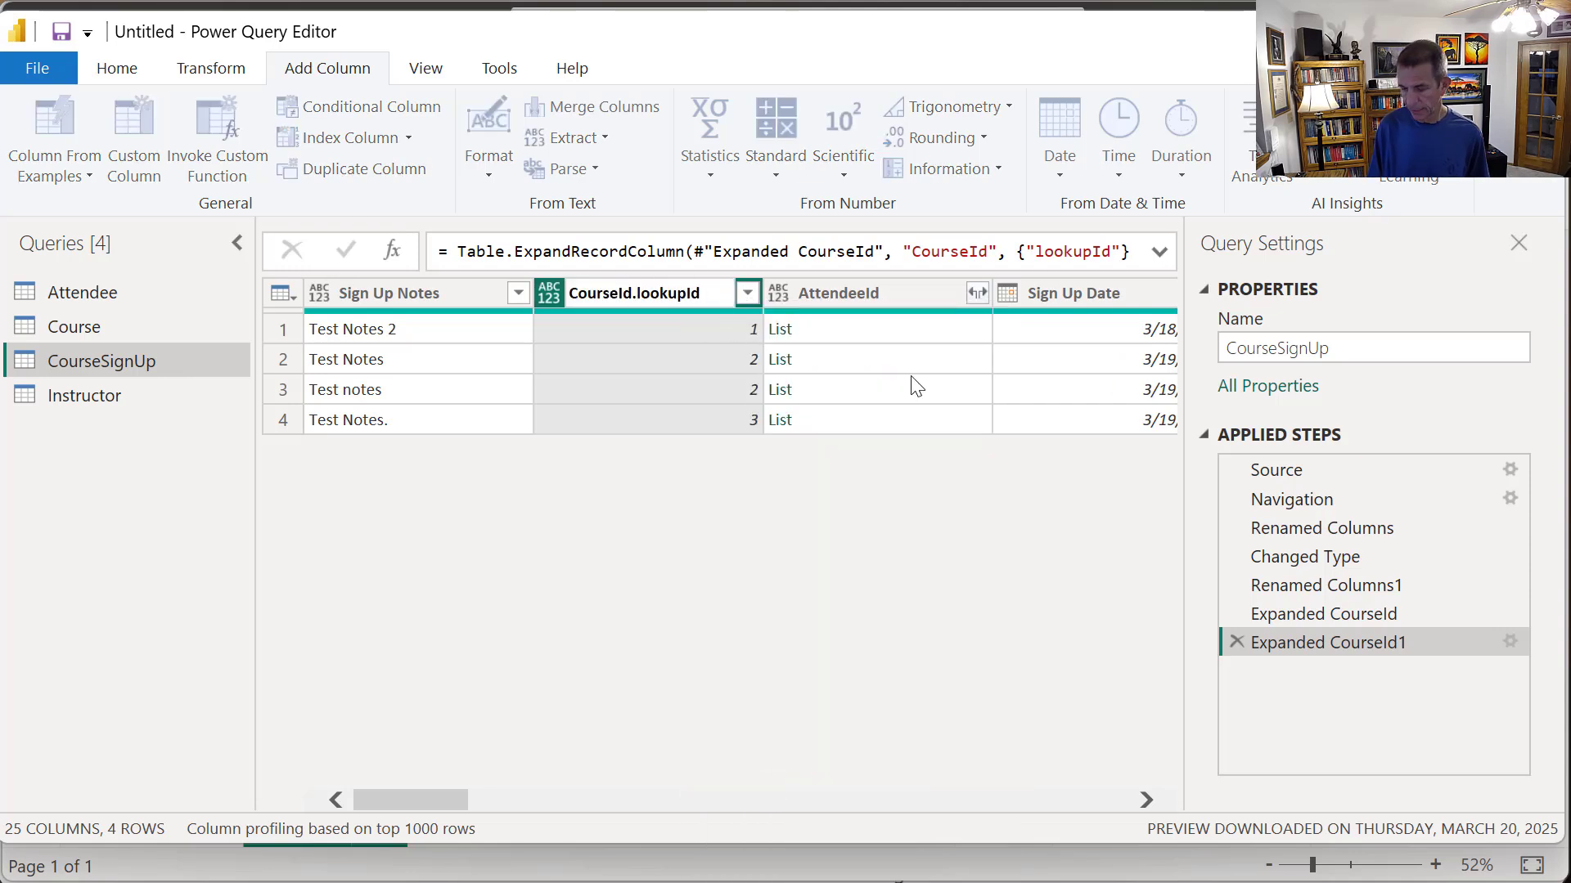
key("BackSpace")
key("BackSpace")
key("BackSpace")
key("BackSpace")
key("BackSpace")
key("BackSpace")
key("BackSpace")
key("BackSpace")
key("BackSpace")
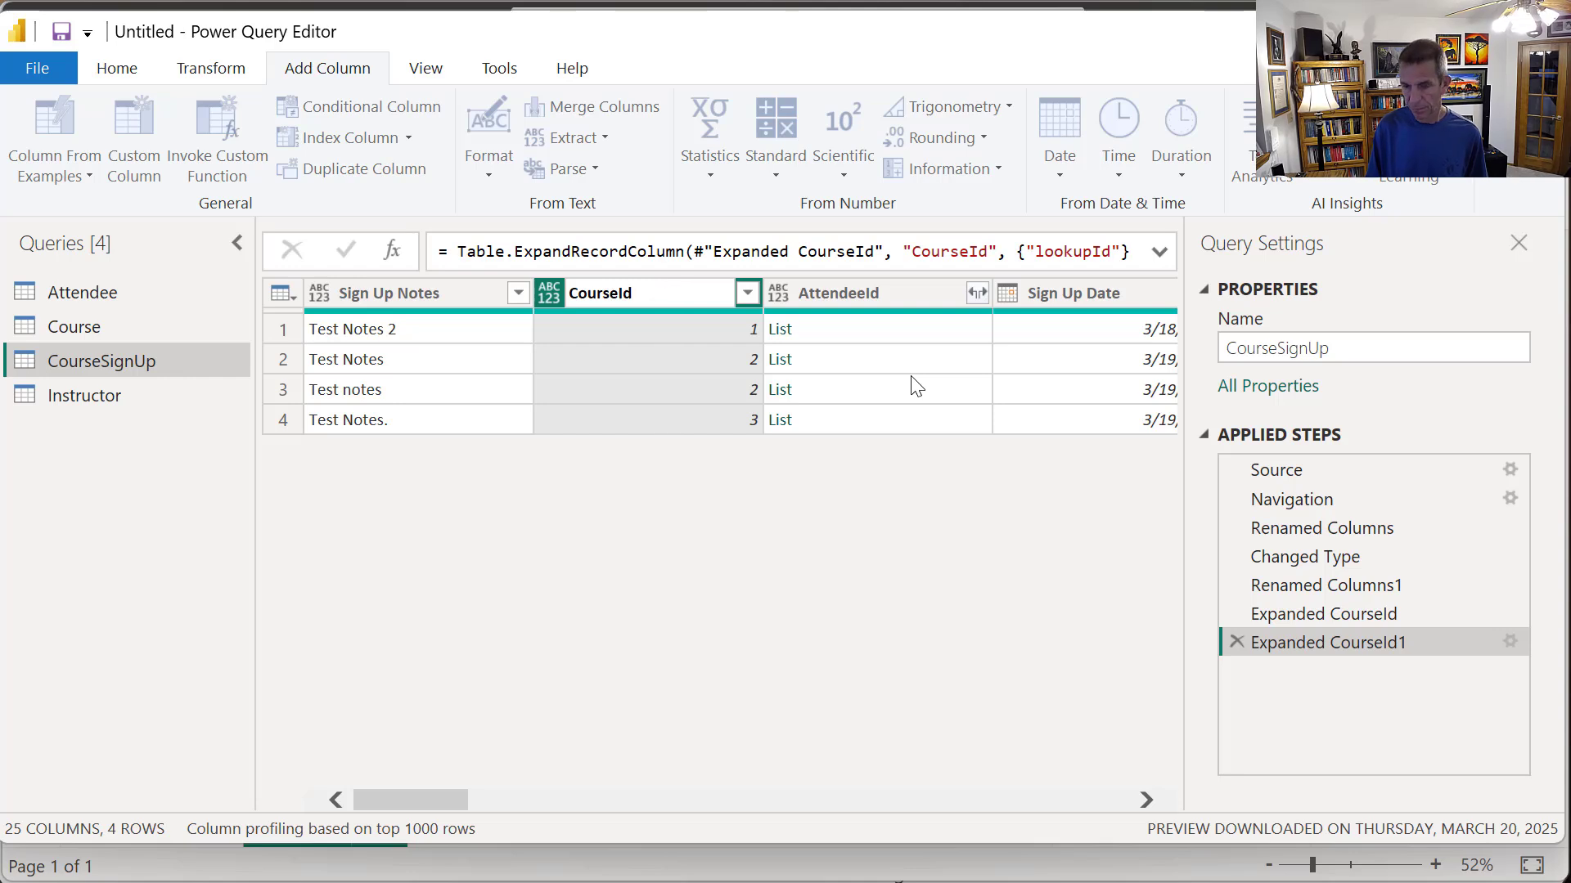
key("Return")
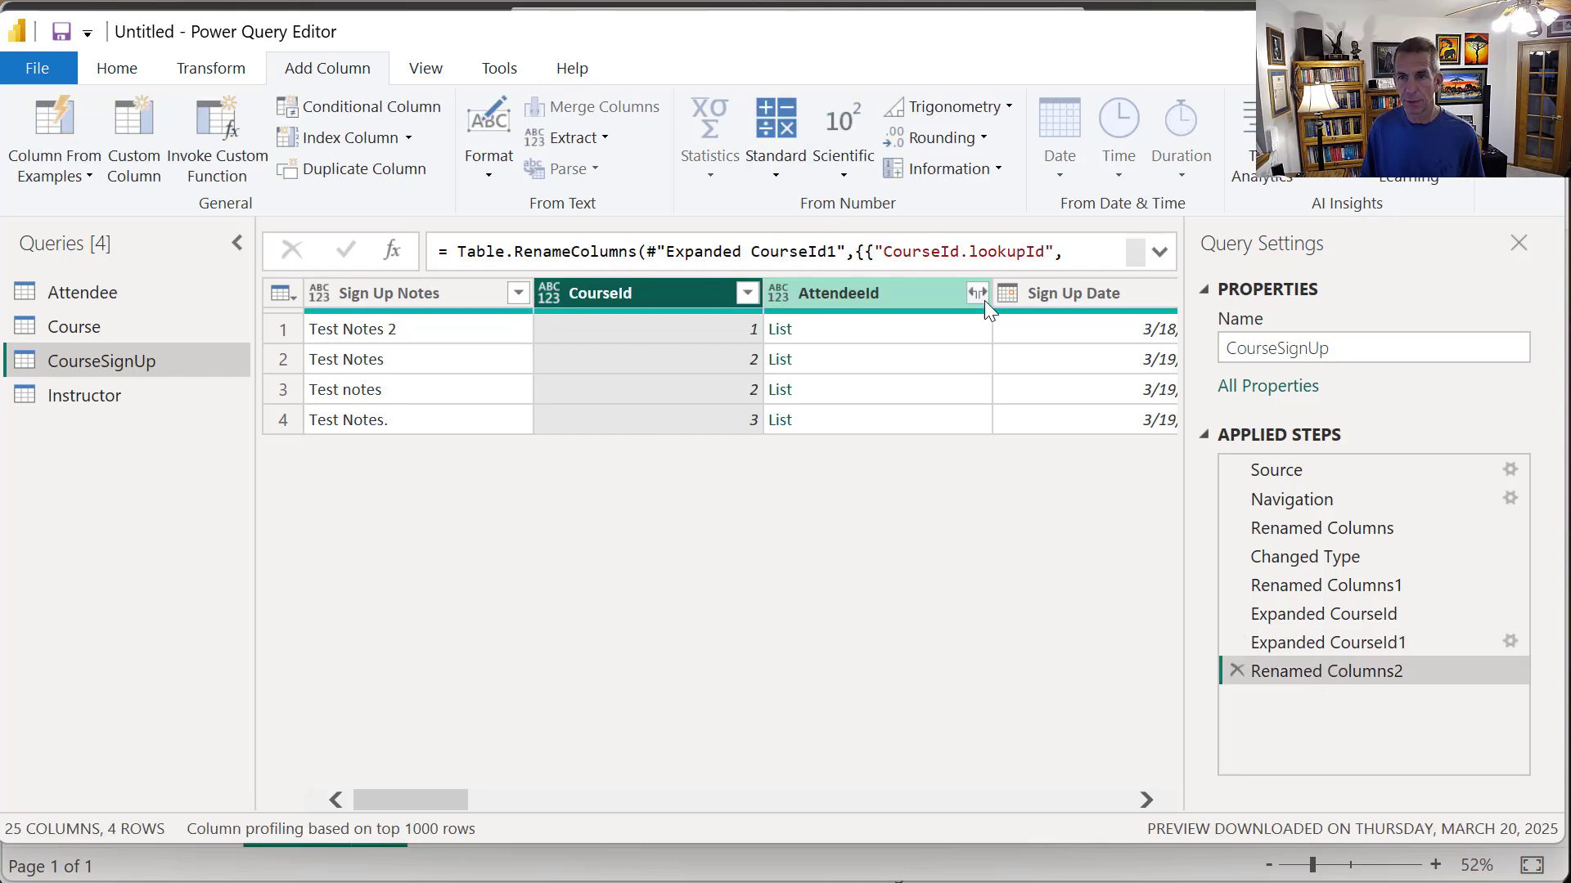
- Expand AttendeeId to new rows, then expand its records keeping only lookupId
left_click(982, 299)
left_click(872, 331)
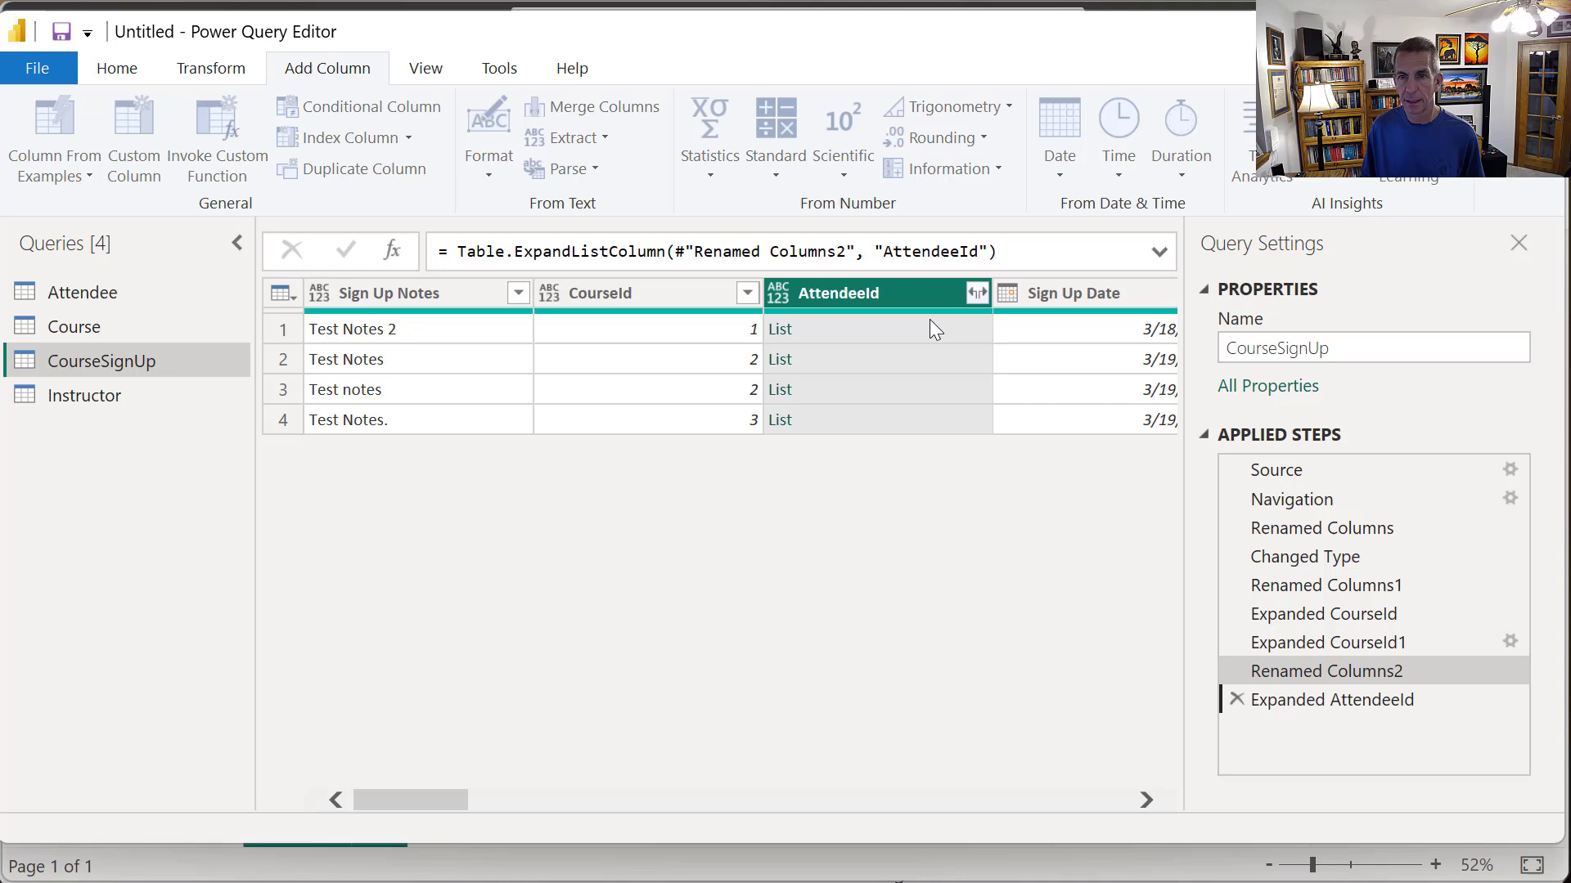
left_click(975, 293)
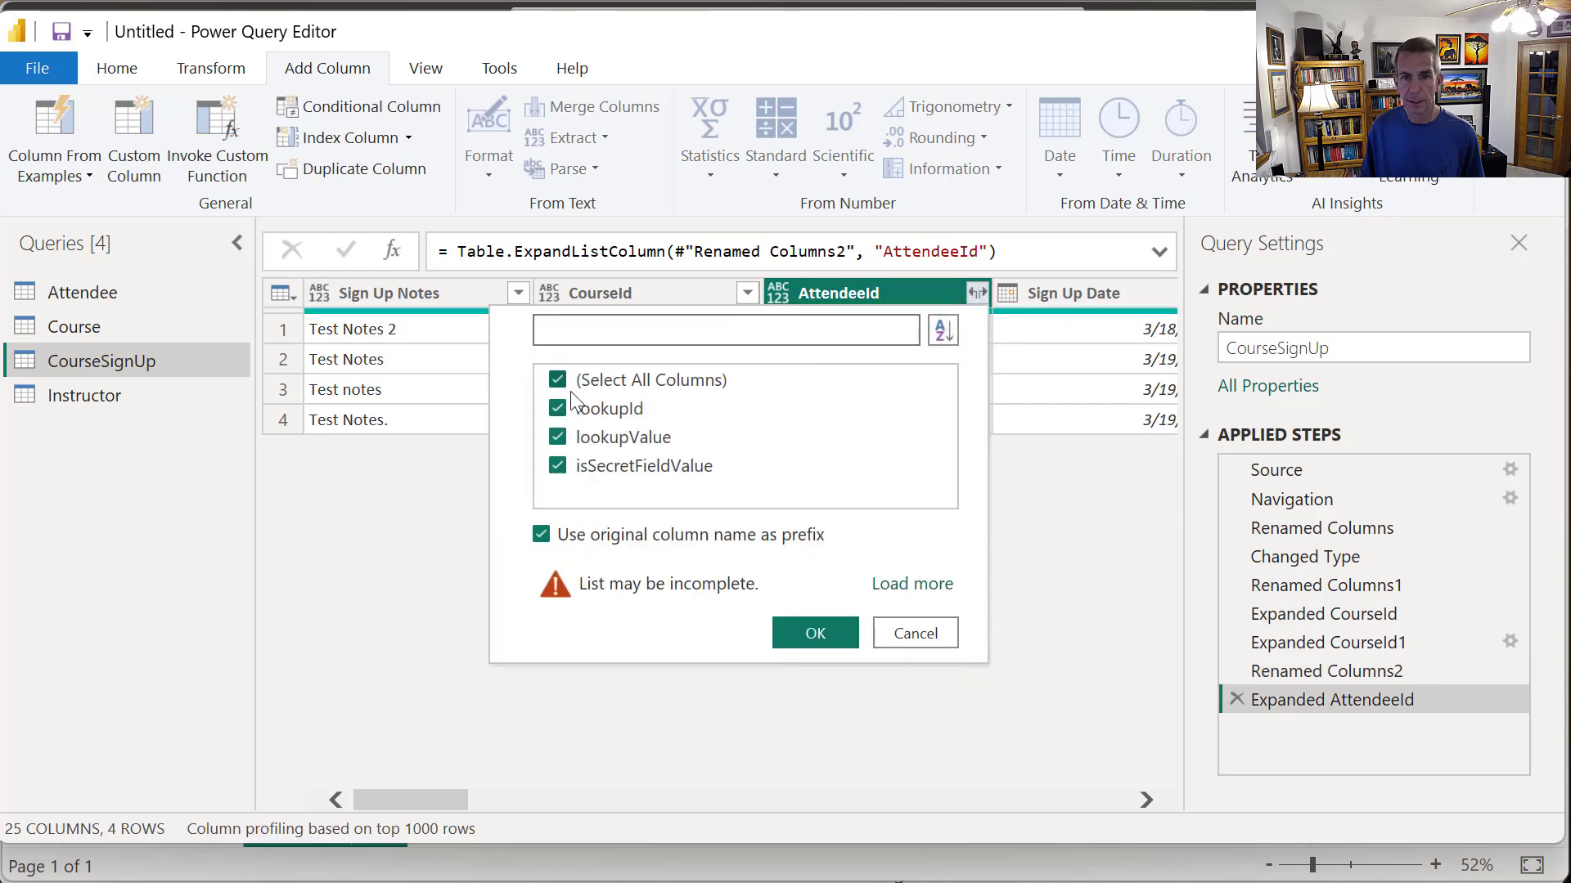
left_click(559, 381)
left_click(557, 409)
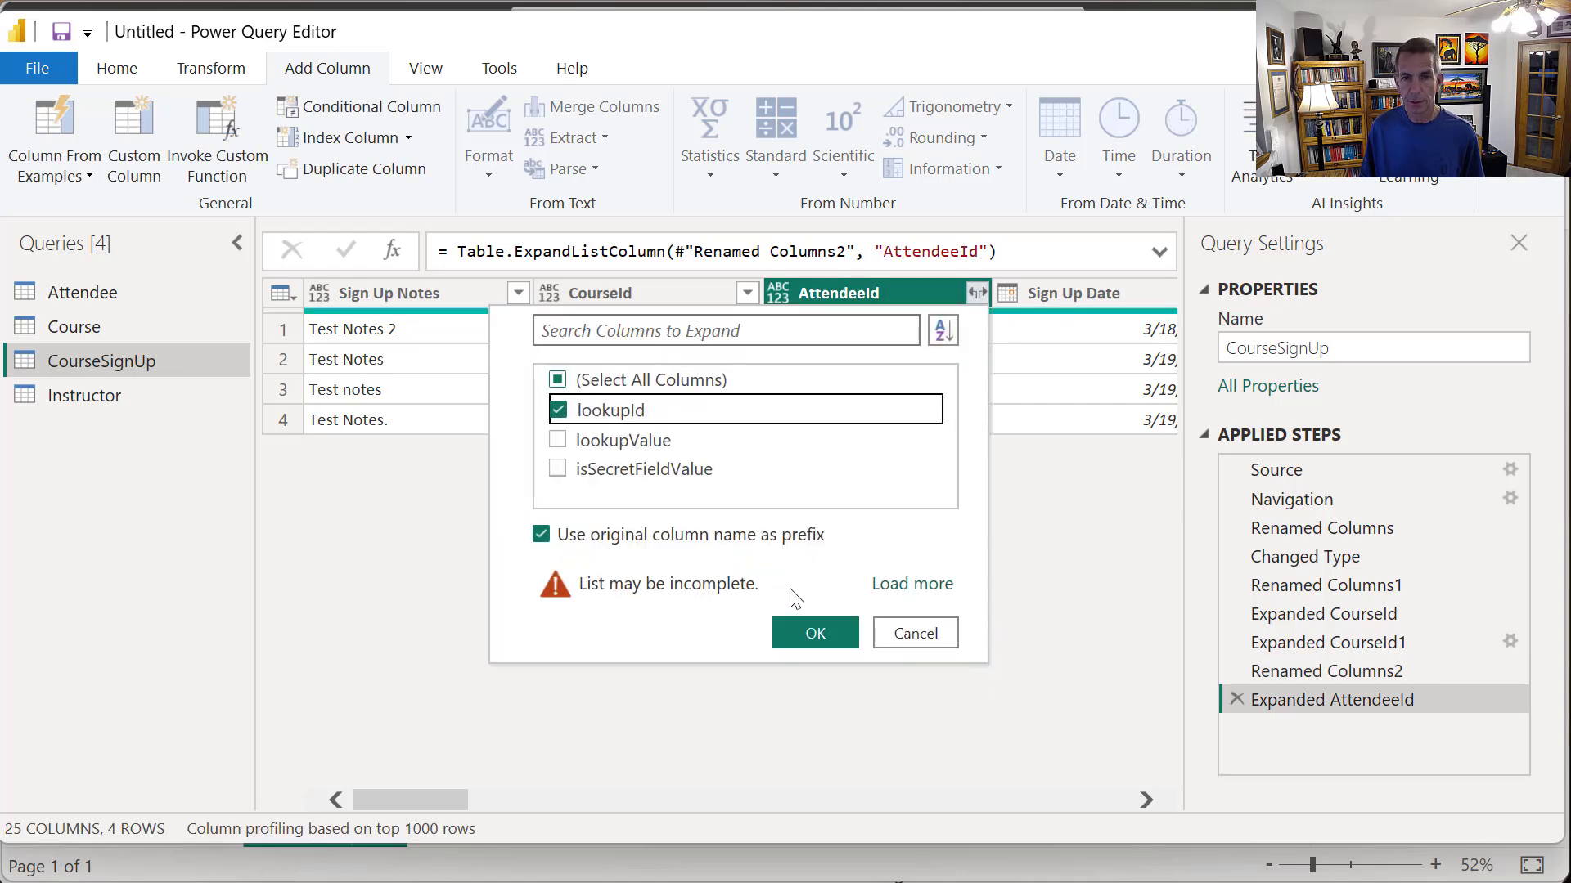
left_click(807, 632)
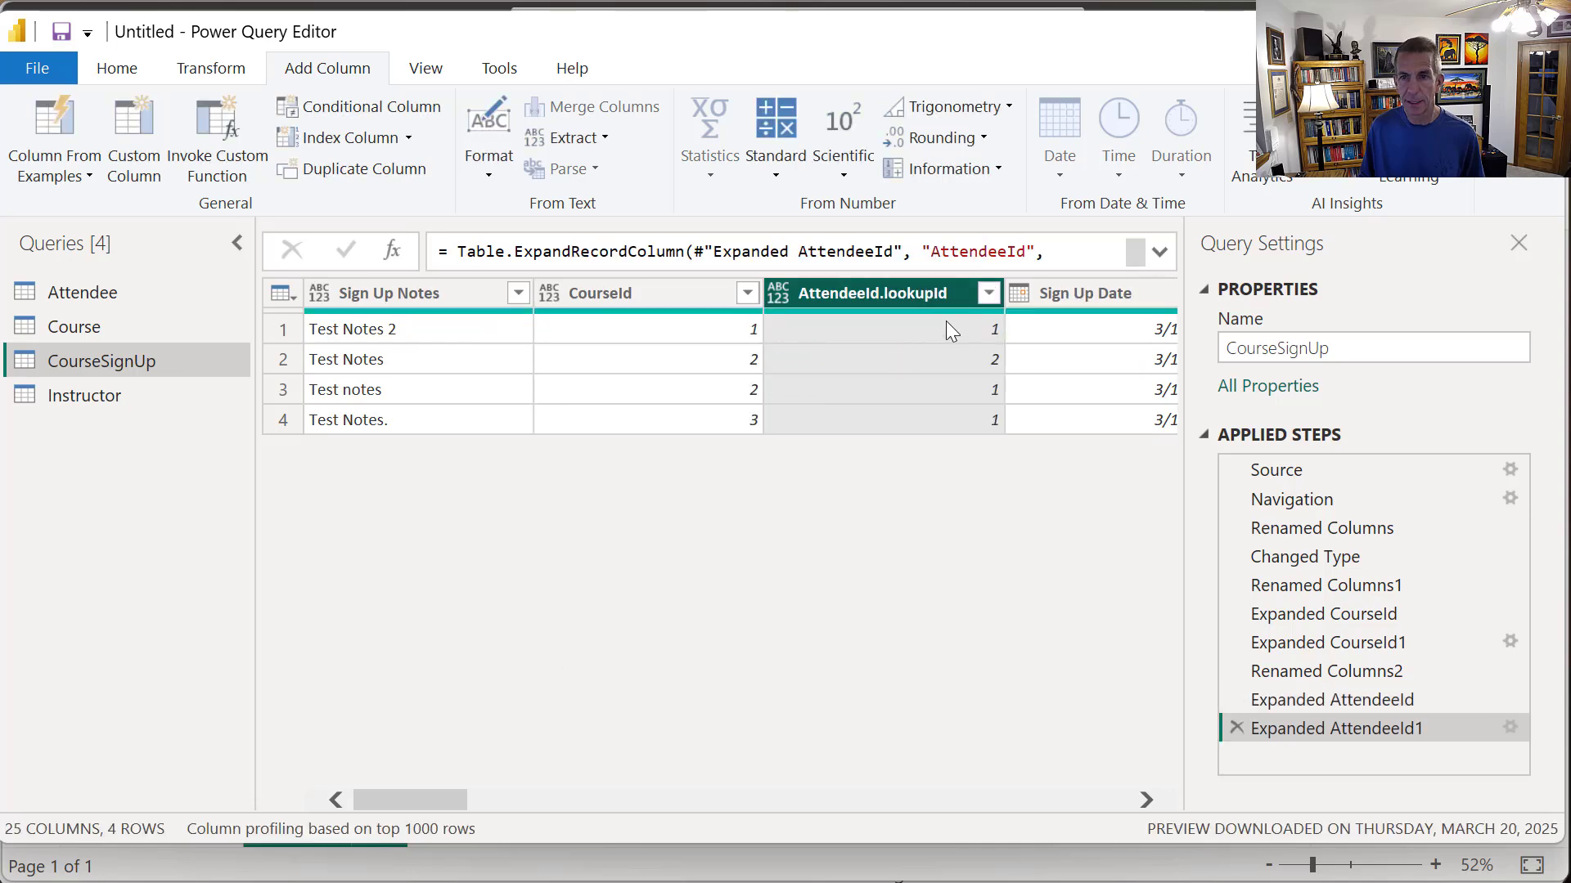
- Rename the AttendeeId.lookupId column back to AttendeeId
right_click(935, 302)
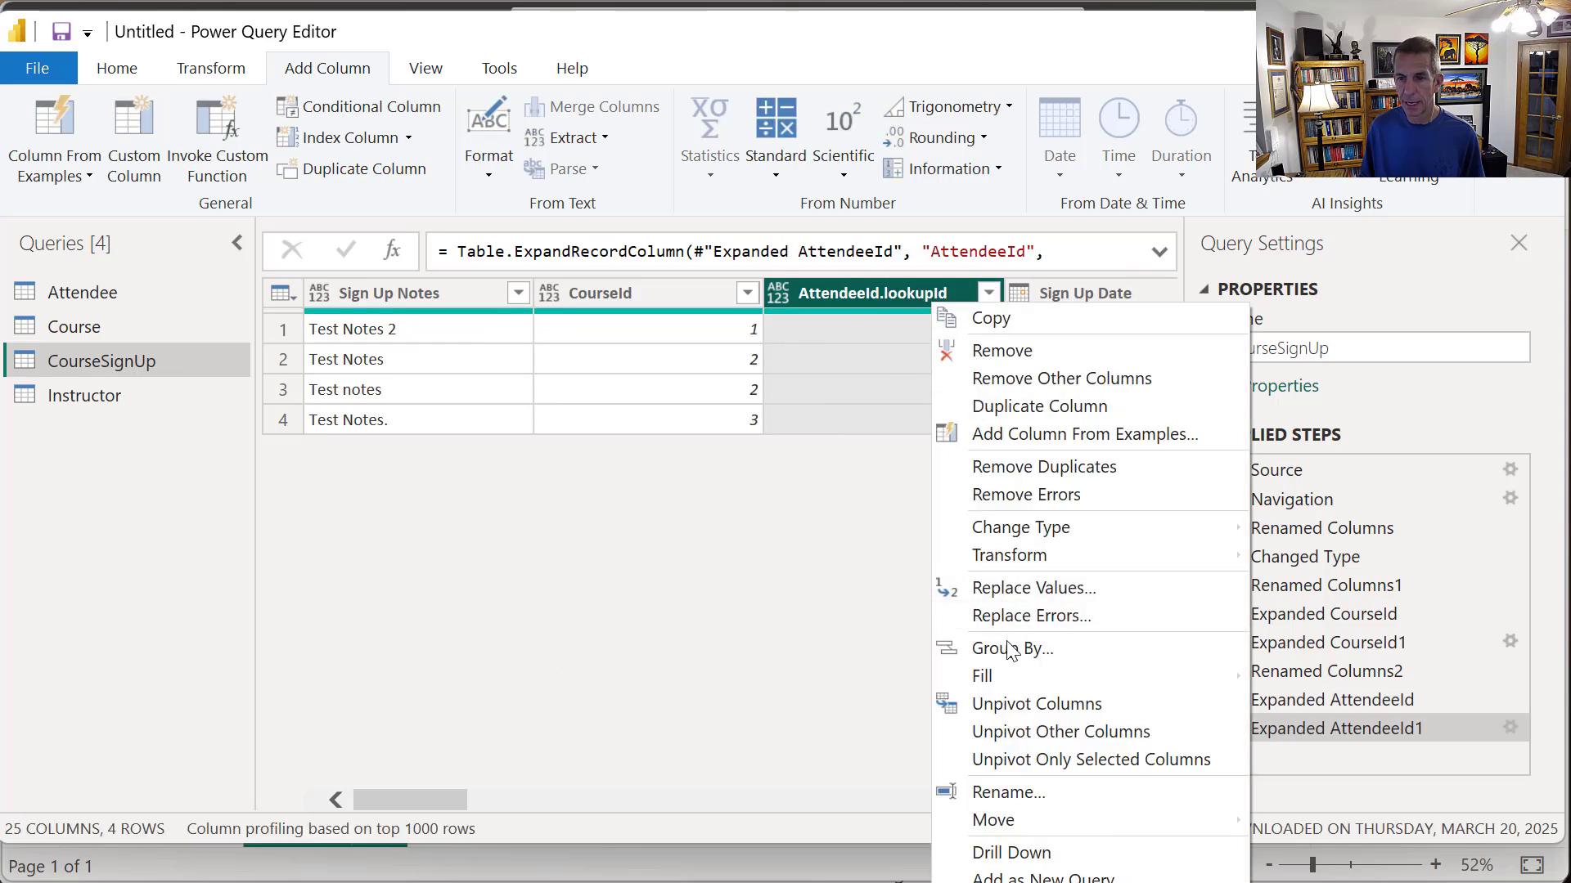
left_click(1014, 792)
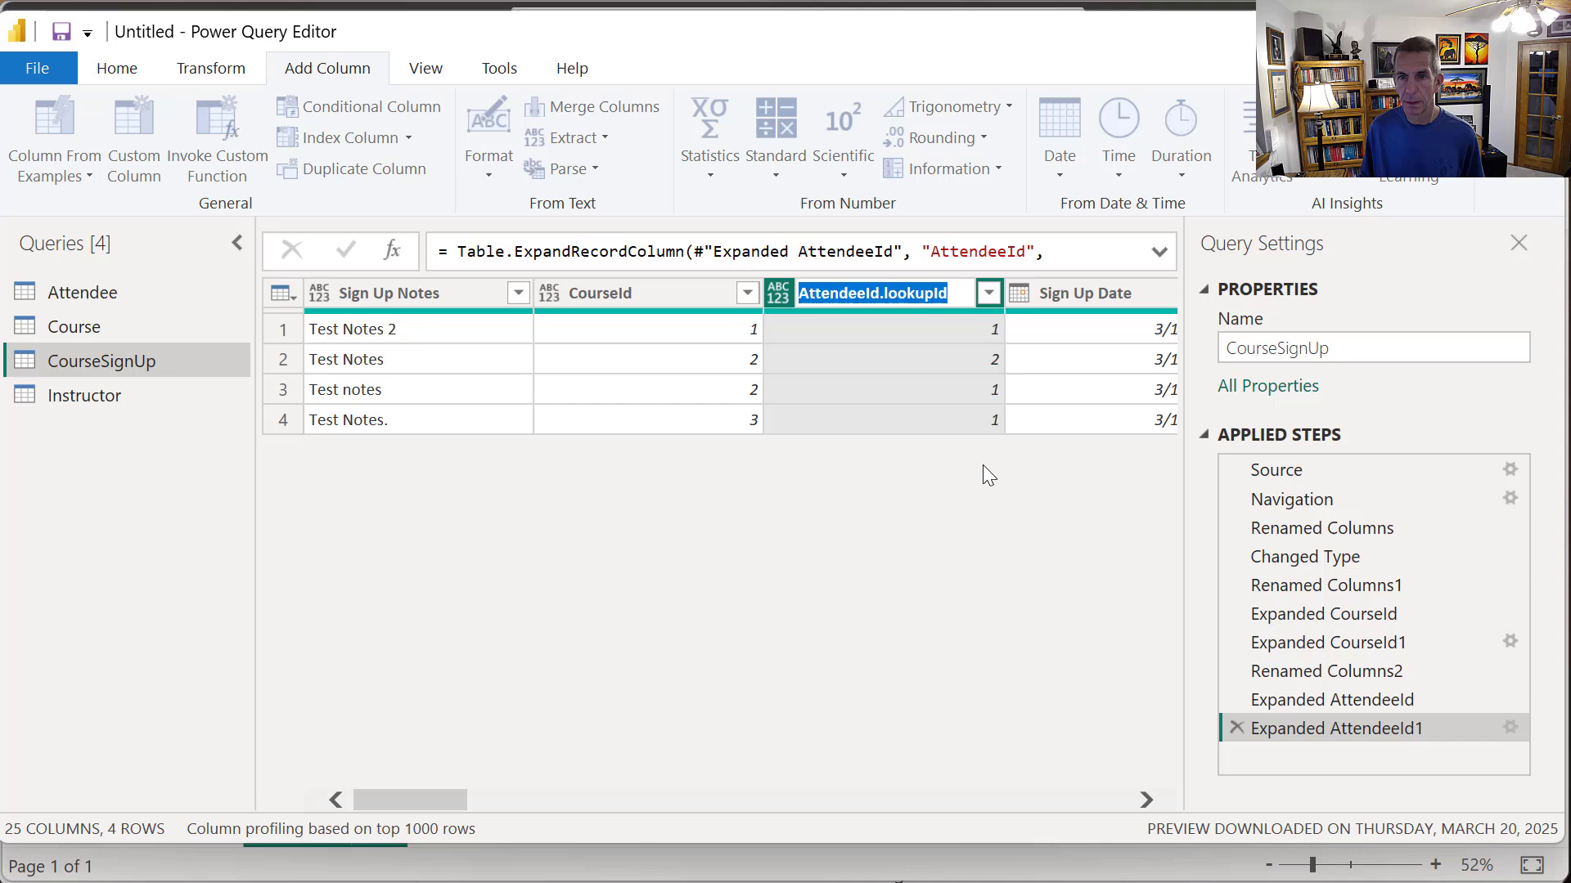
left_click(962, 297)
key("BackSpace")
key("BackSpace")
key("BackSpace")
key("BackSpace")
key("BackSpace")
key("BackSpace")
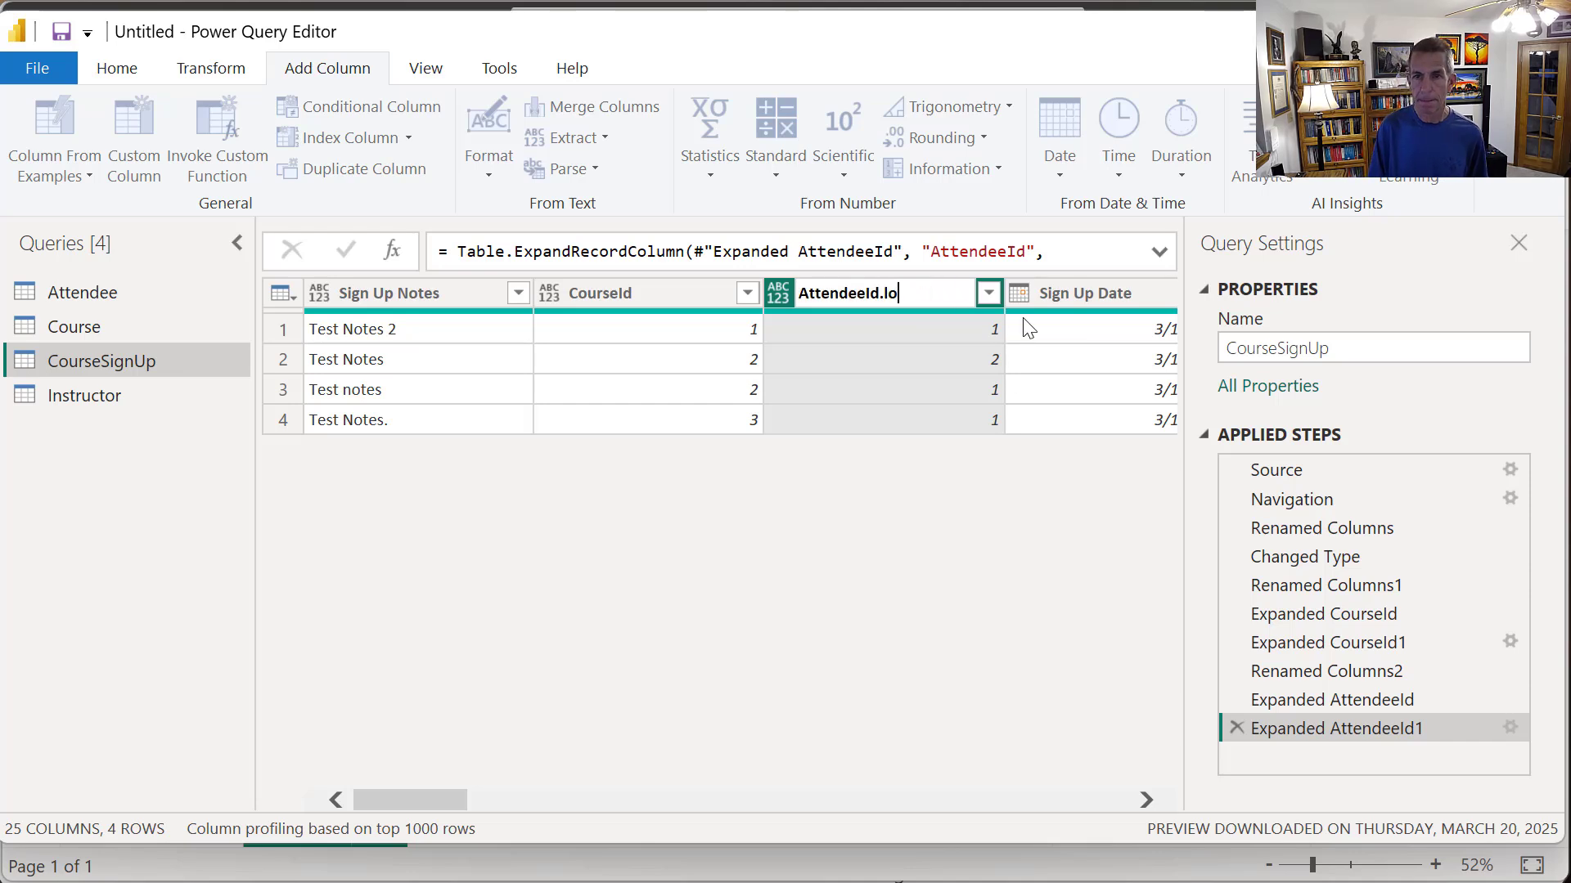
key("BackSpace")
key("BackSpace")
key("BackSpace")
key("Return")
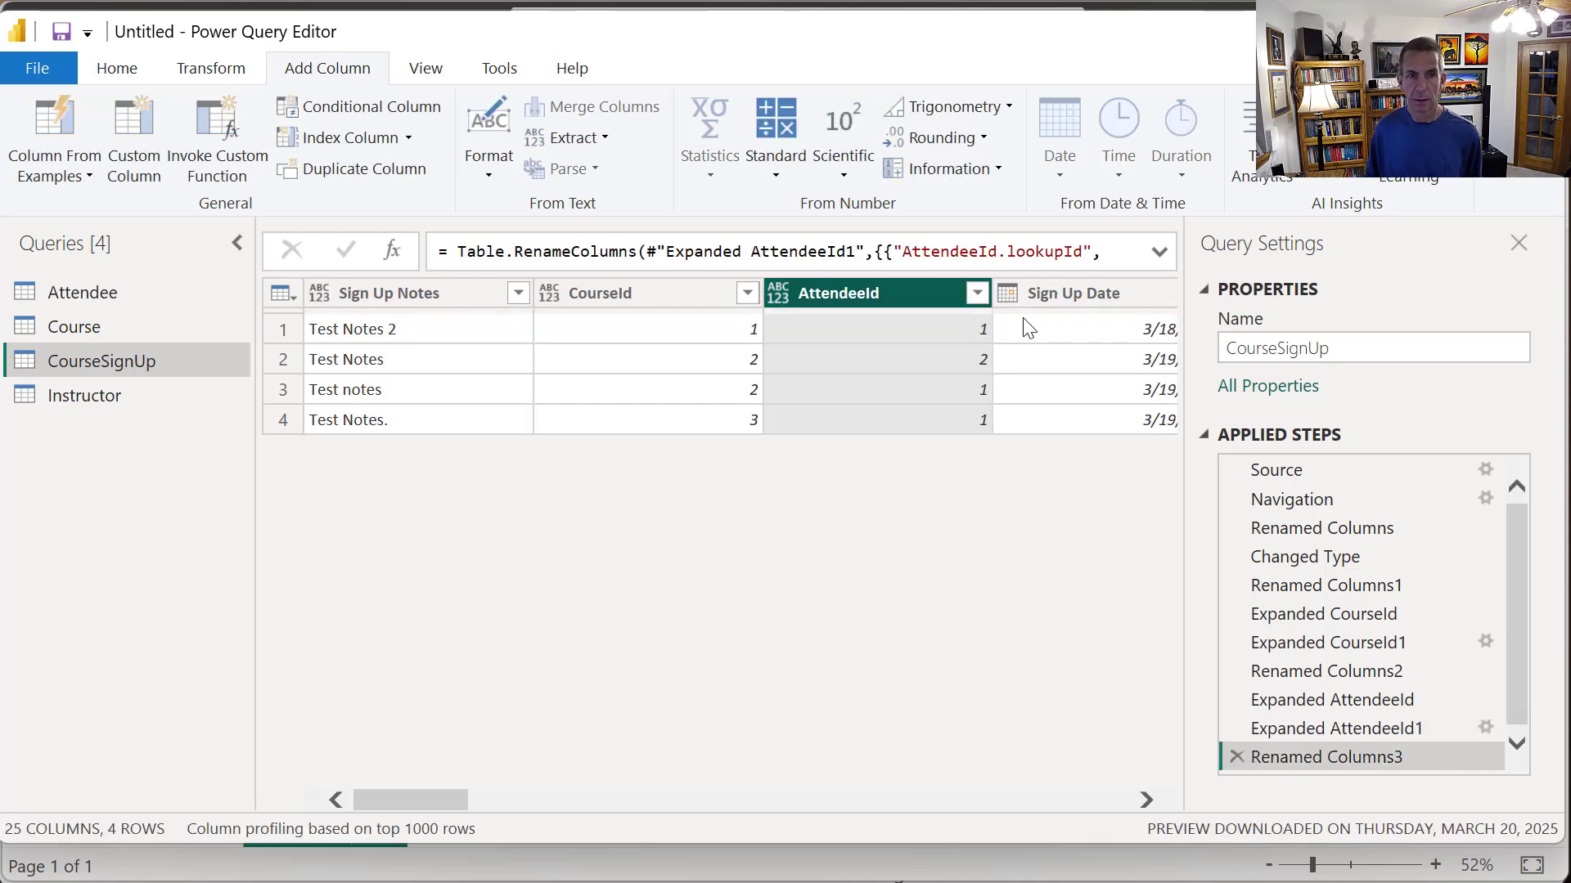
left_click(62, 399)
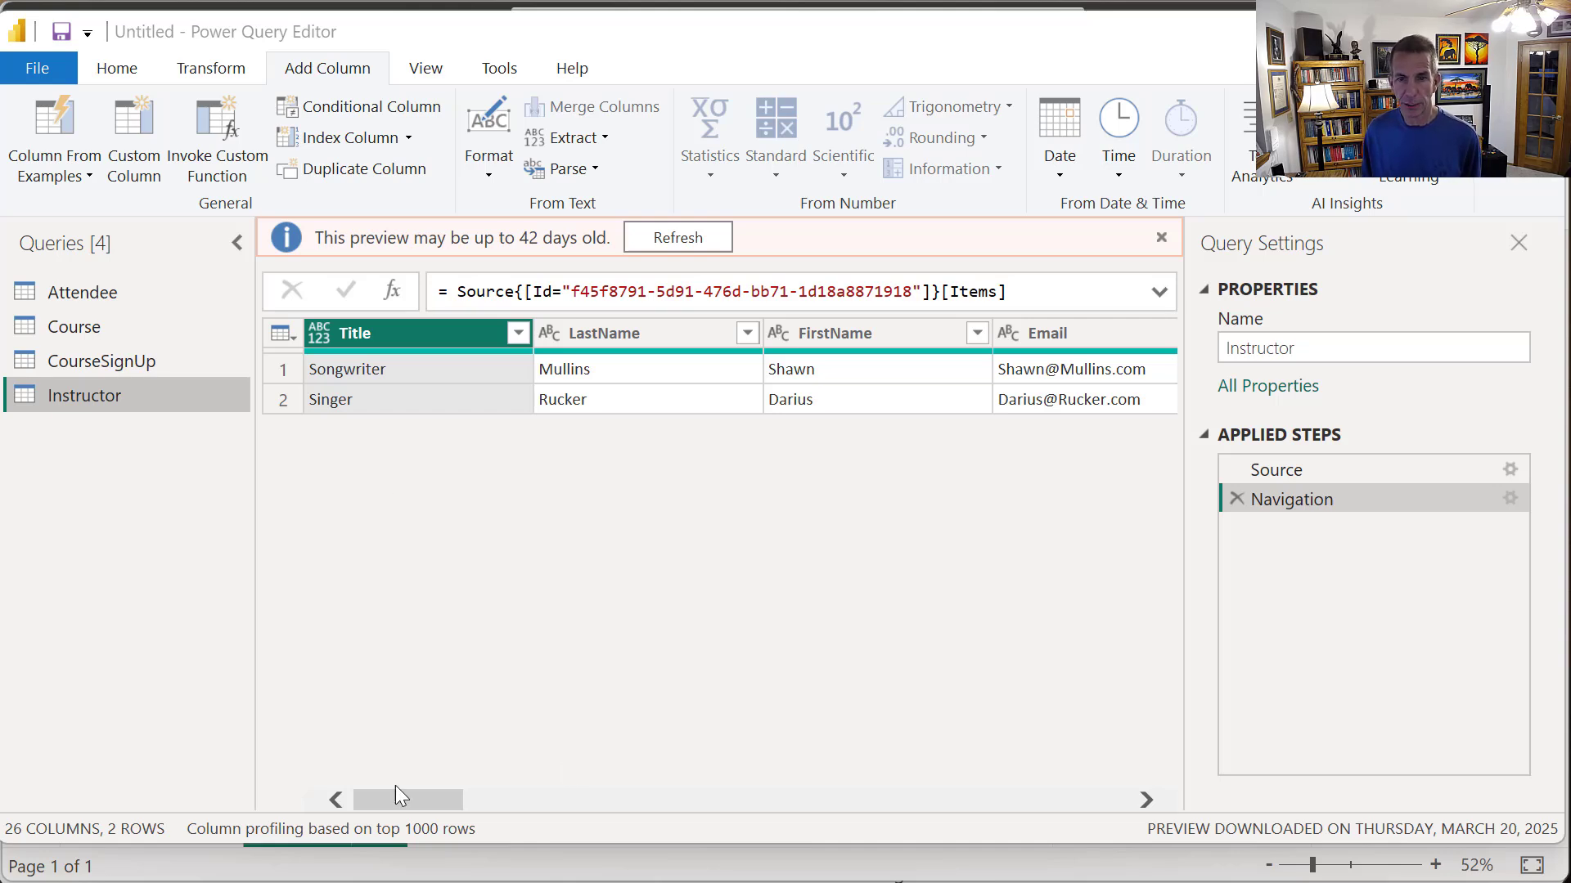
left_click_drag(440, 800, 310, 826)
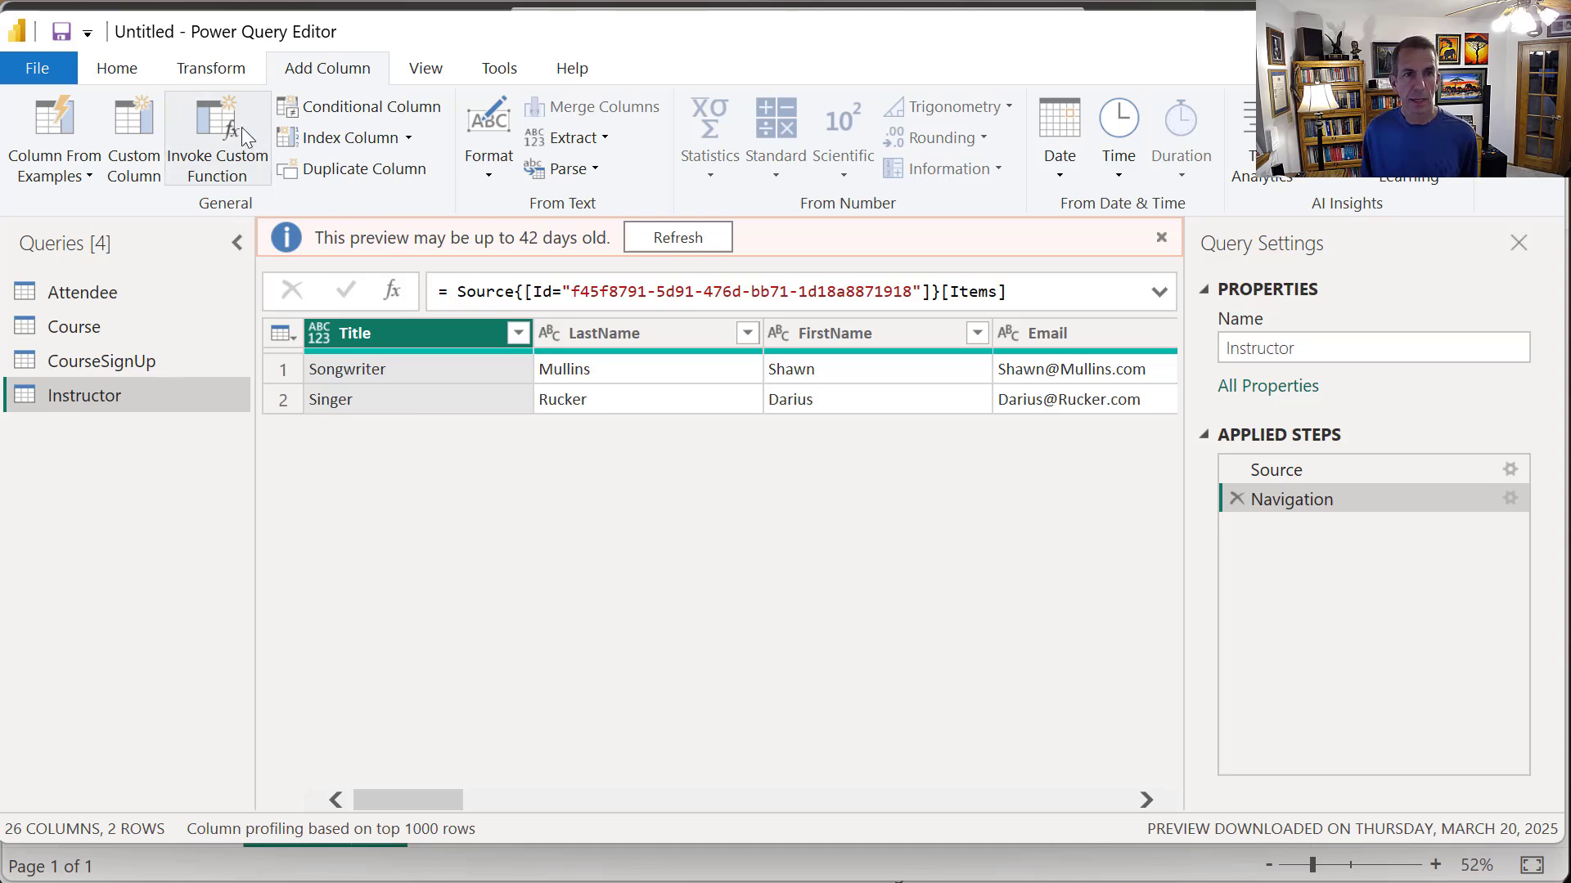
- Add a custom column named Instructor whose formula begins: if [Title] <> "" then
left_click(140, 120)
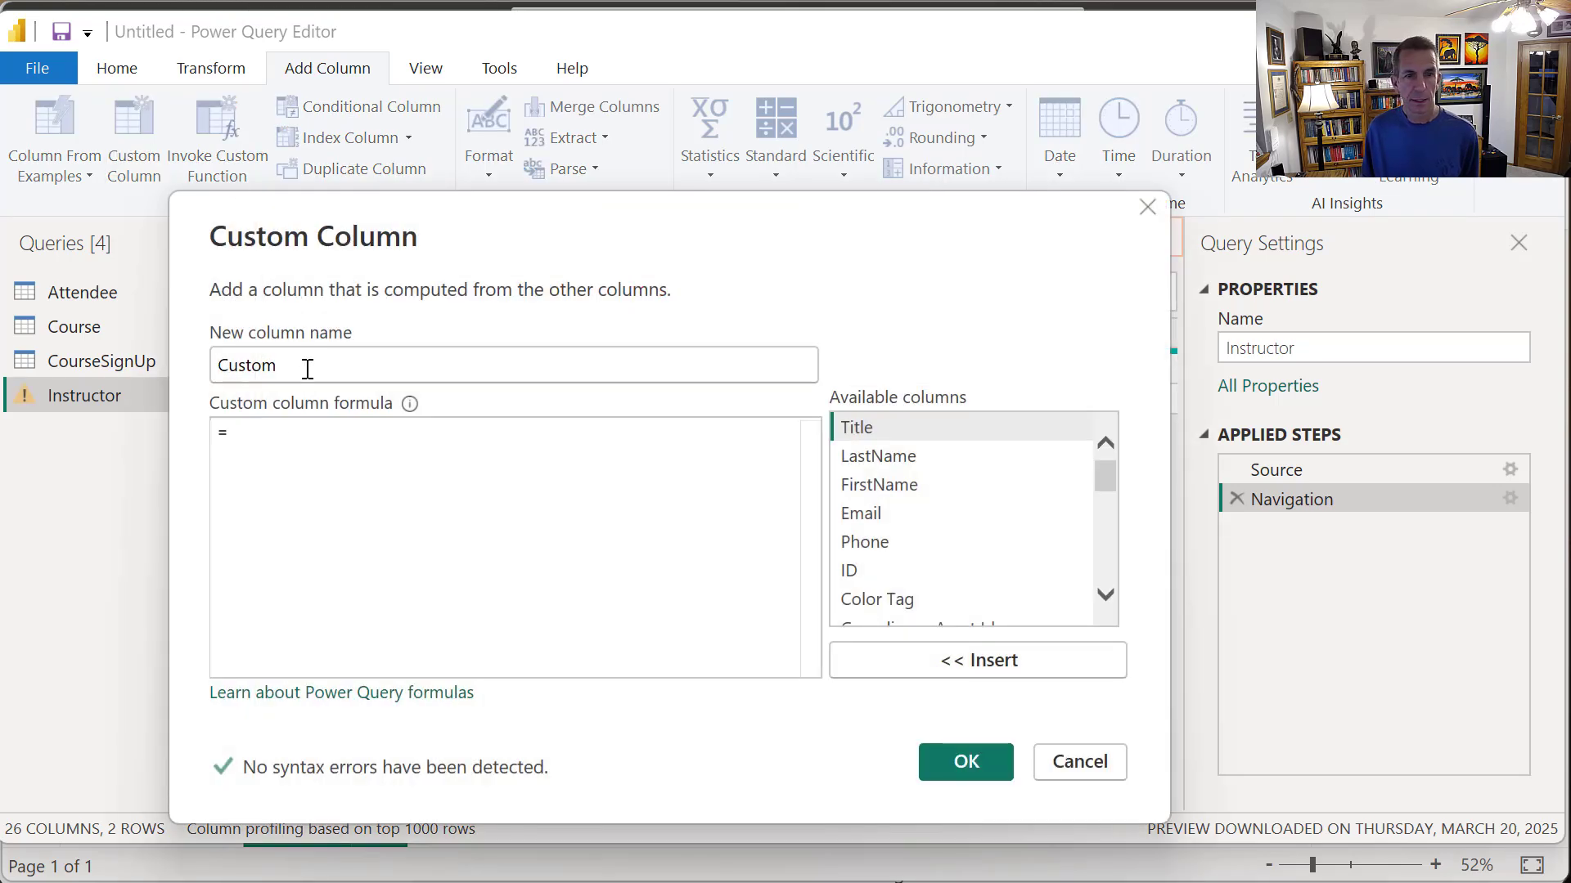
double_click(268, 366)
type("Instructor")
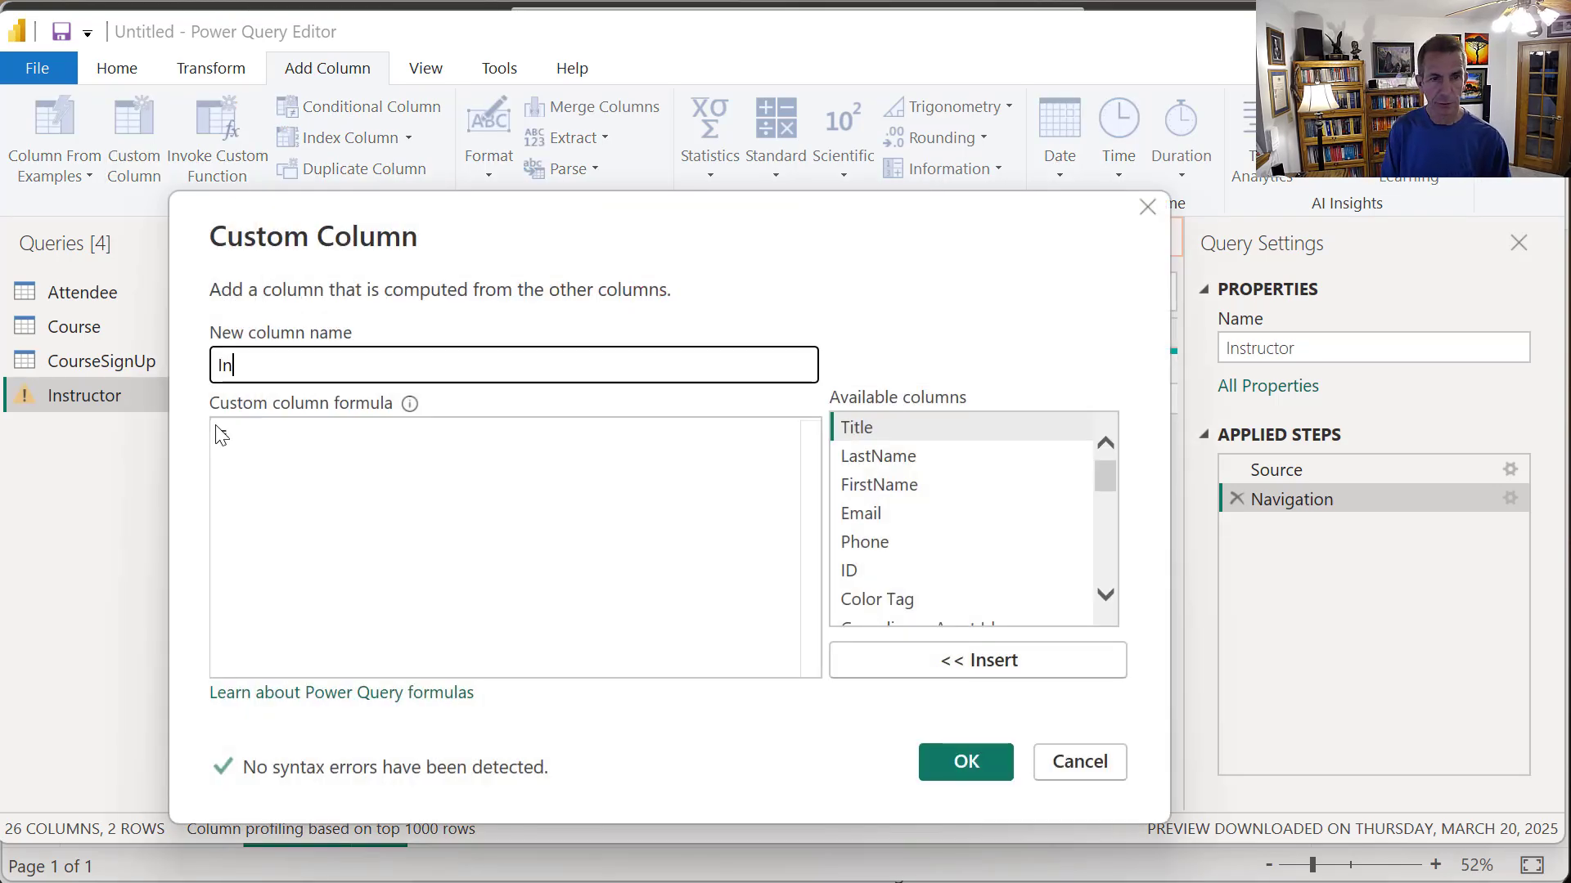
key("Tab")
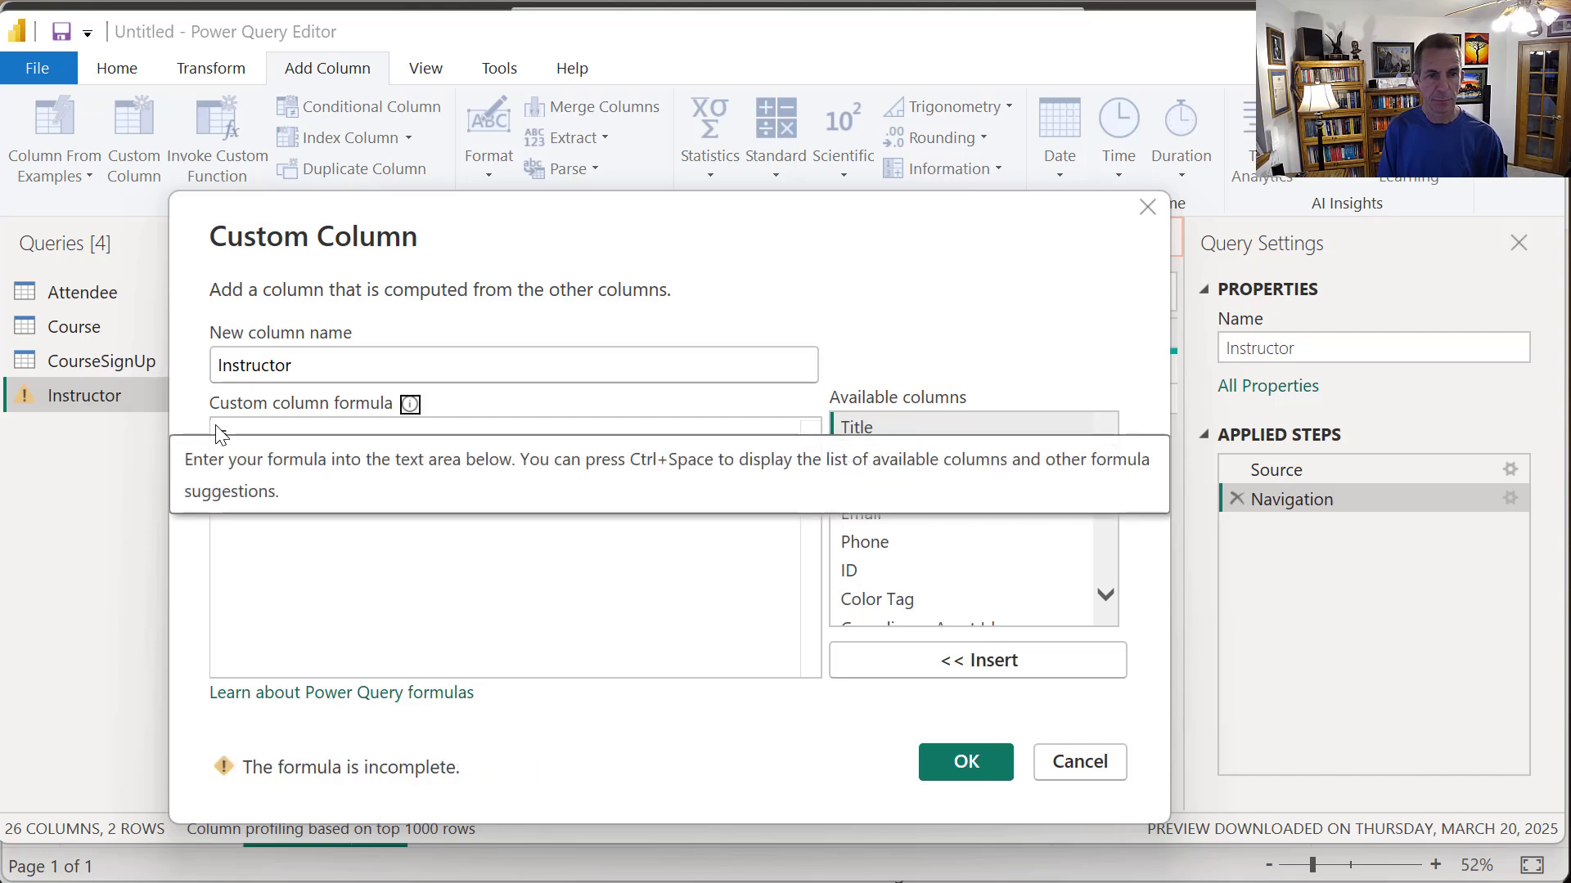
left_click(402, 433)
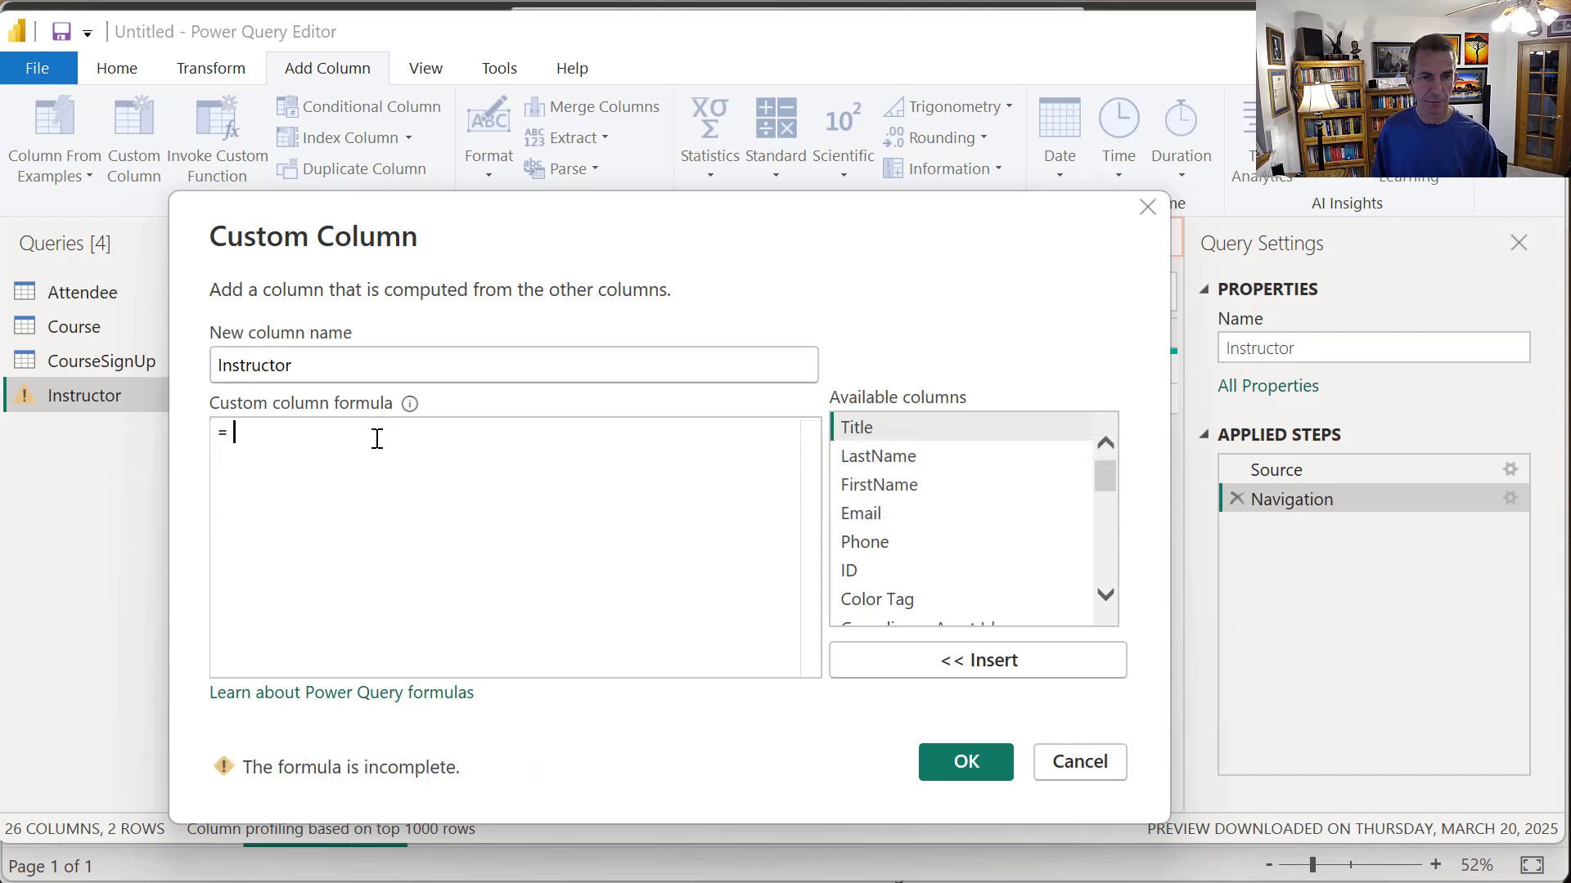
type("if")
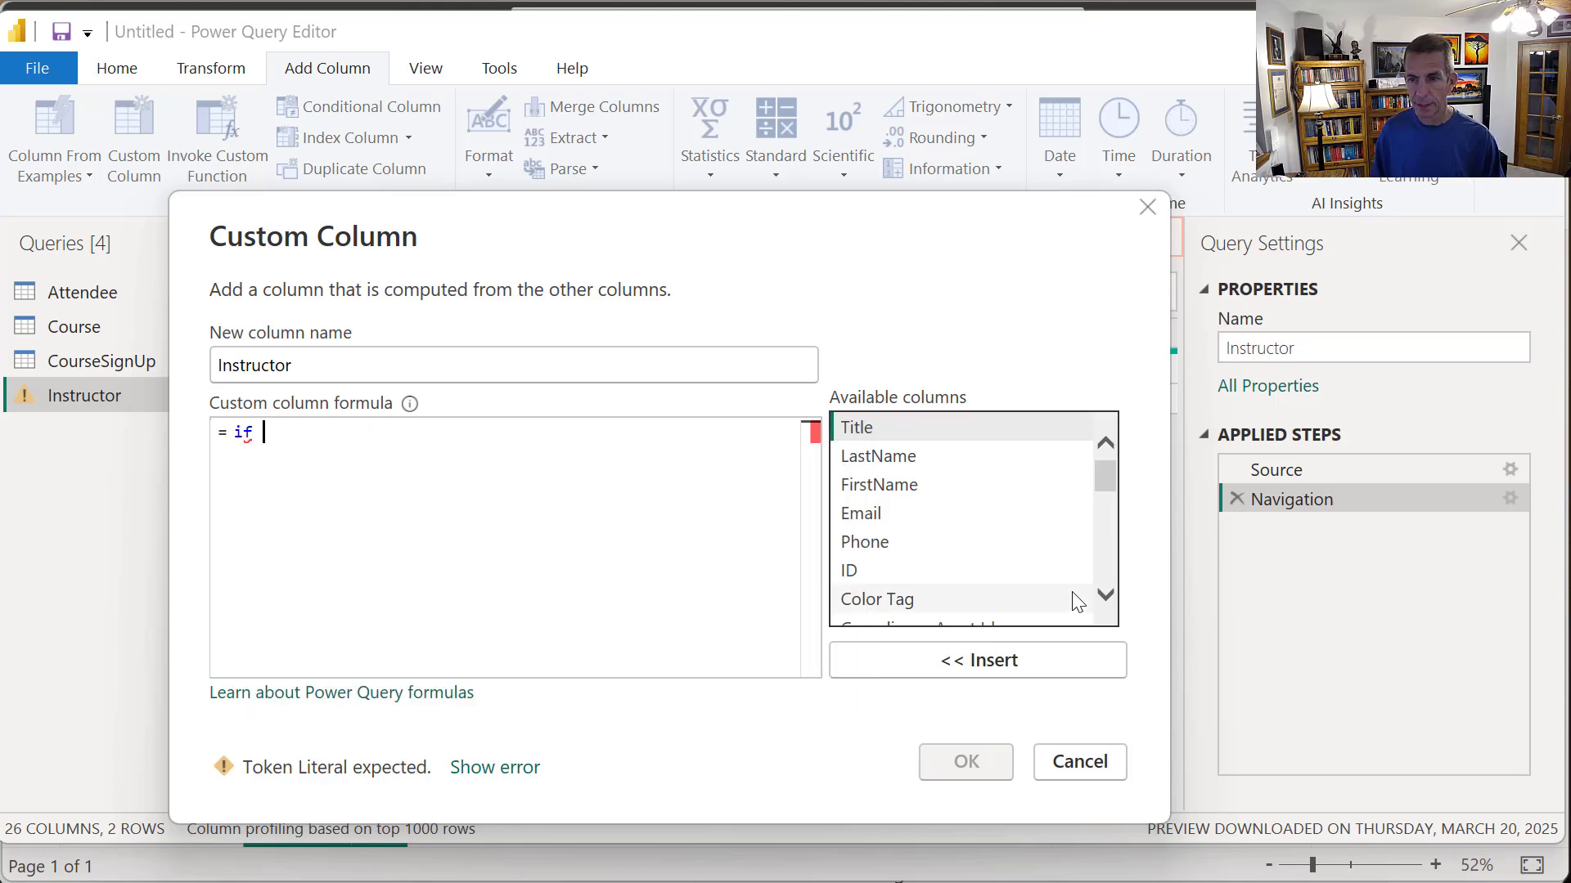
scroll(1102, 566, "down", 2)
scroll(1103, 566, "down", 1)
scroll(1108, 531, "down", 2)
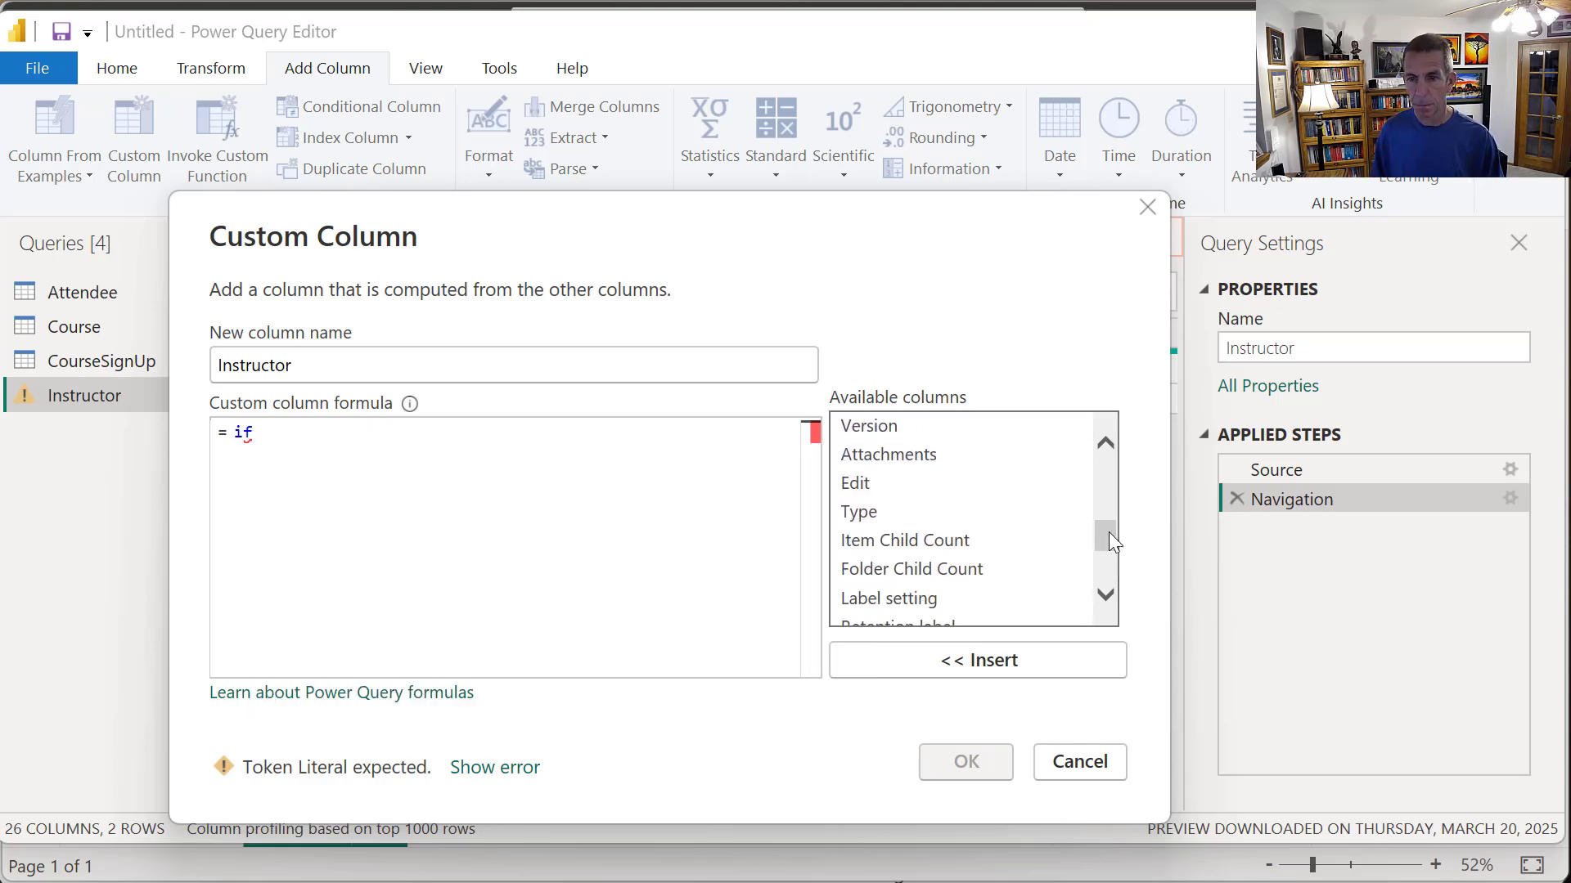
left_click_drag(1104, 536, 1152, 439)
double_click(956, 422)
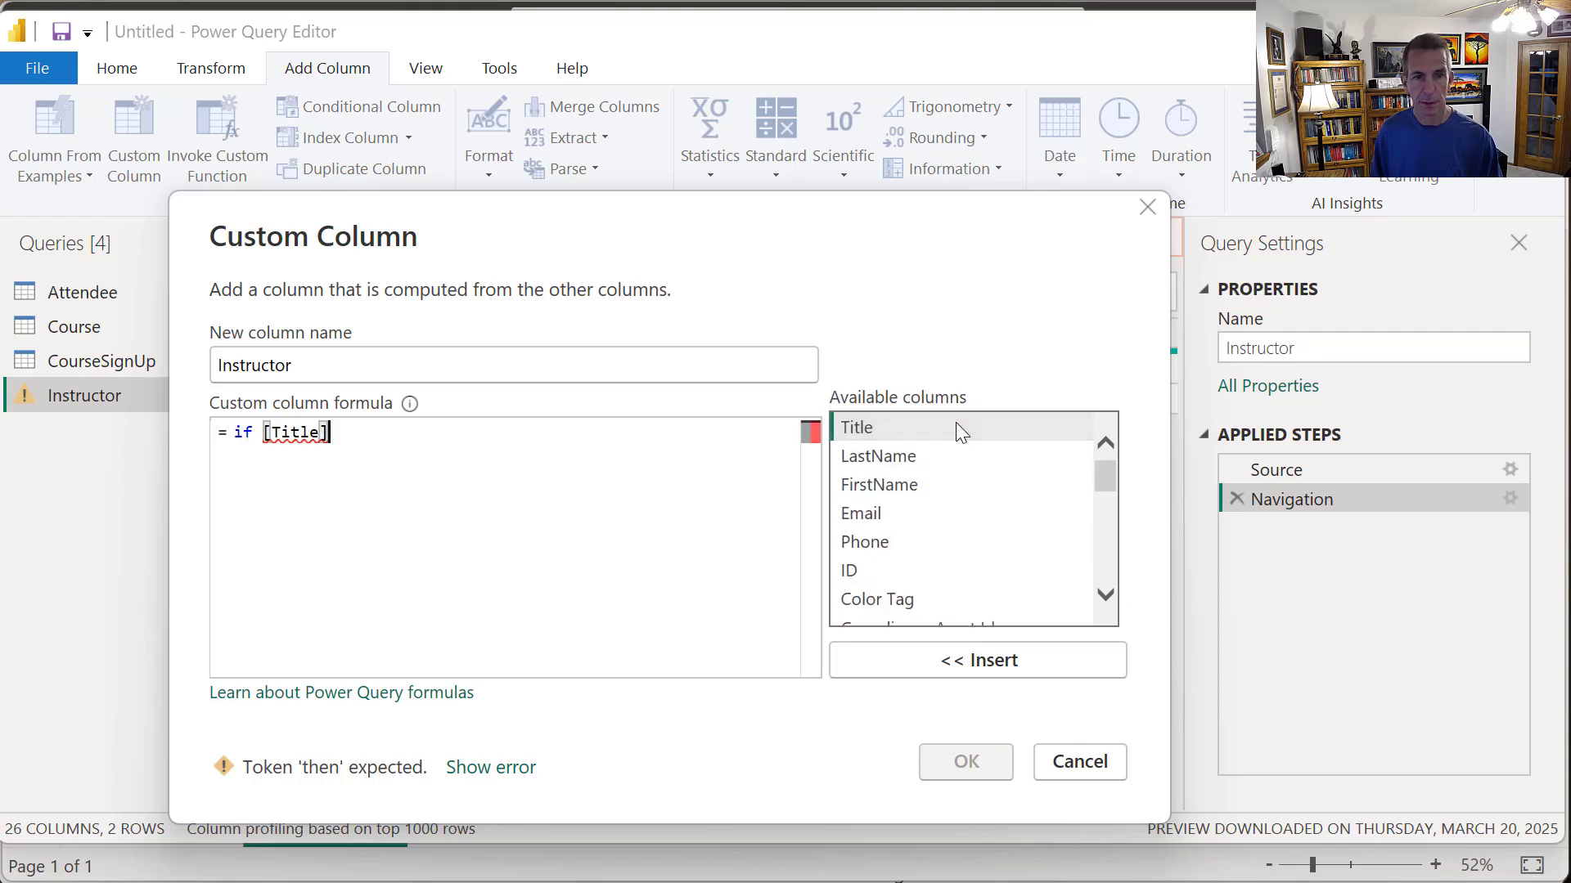
type("<")
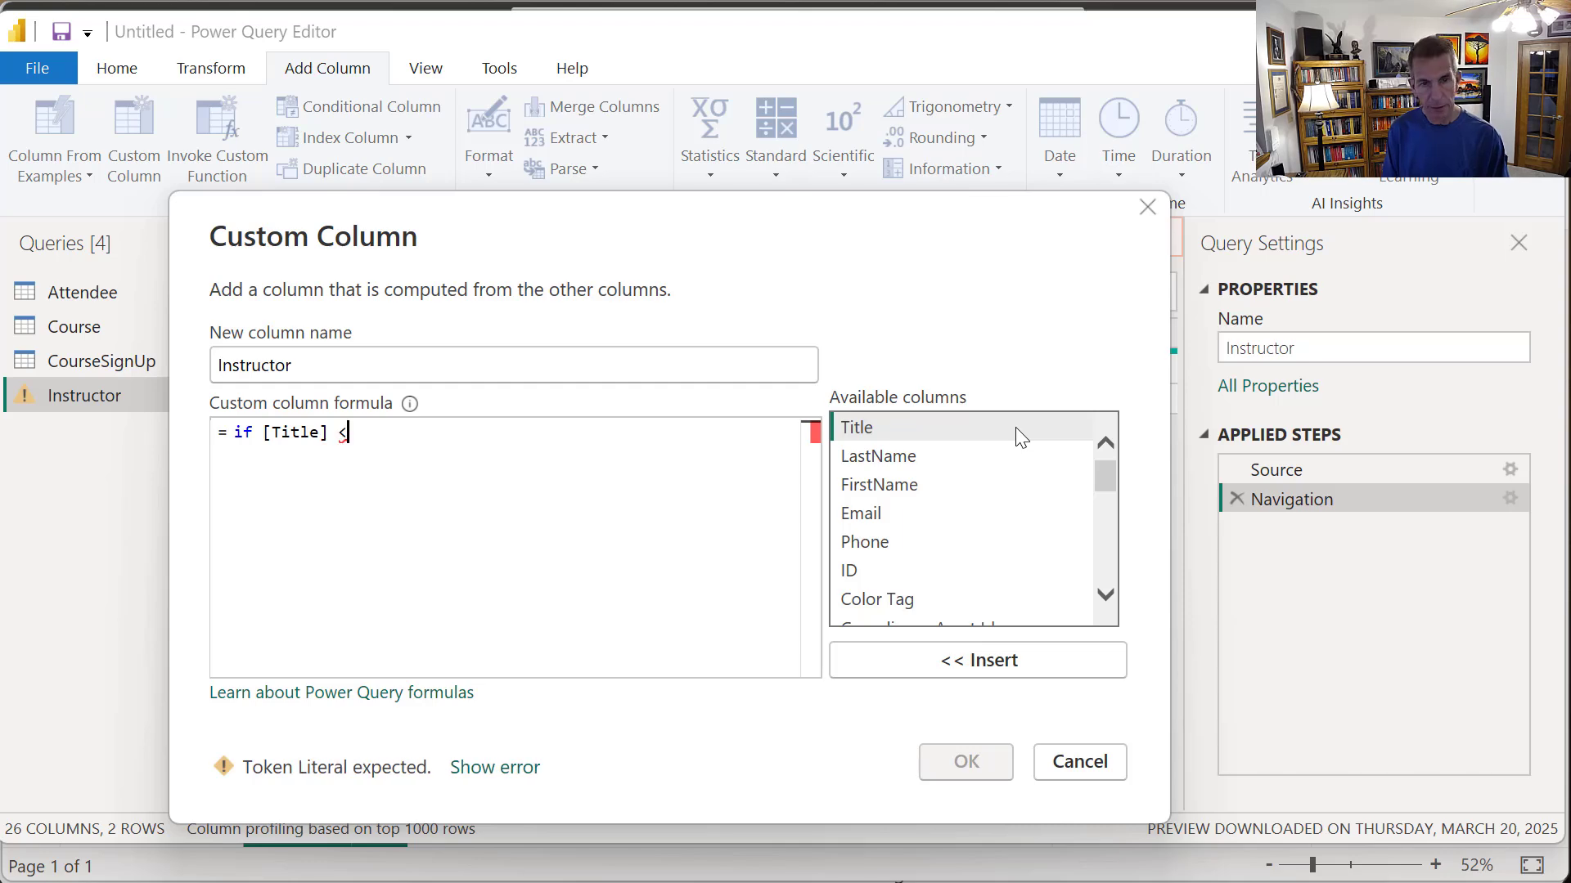
type("> \"\"")
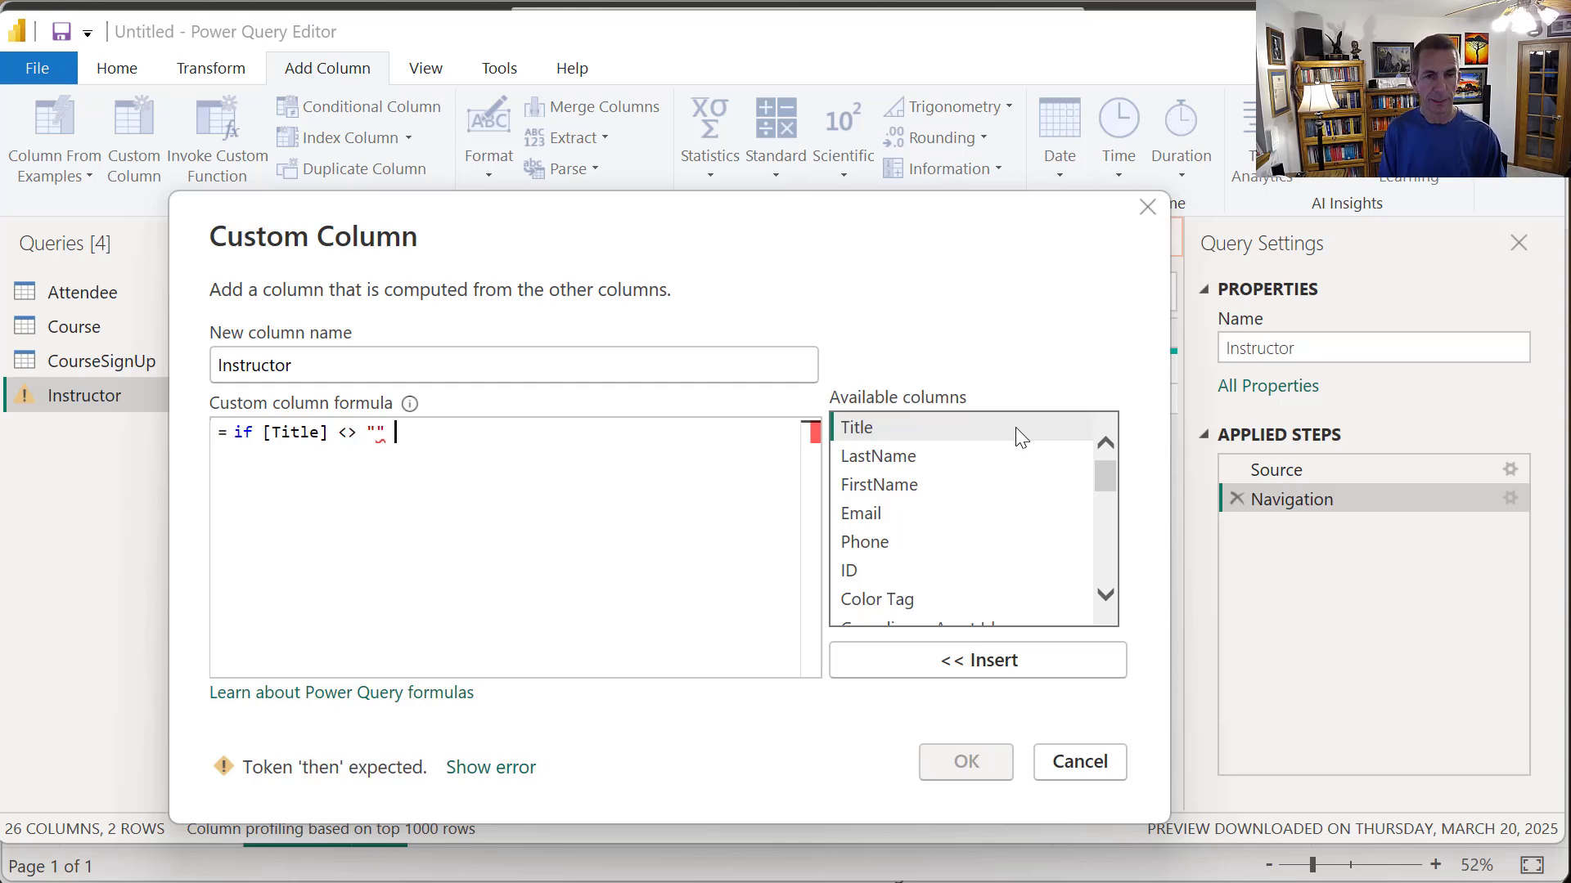
type(" th")
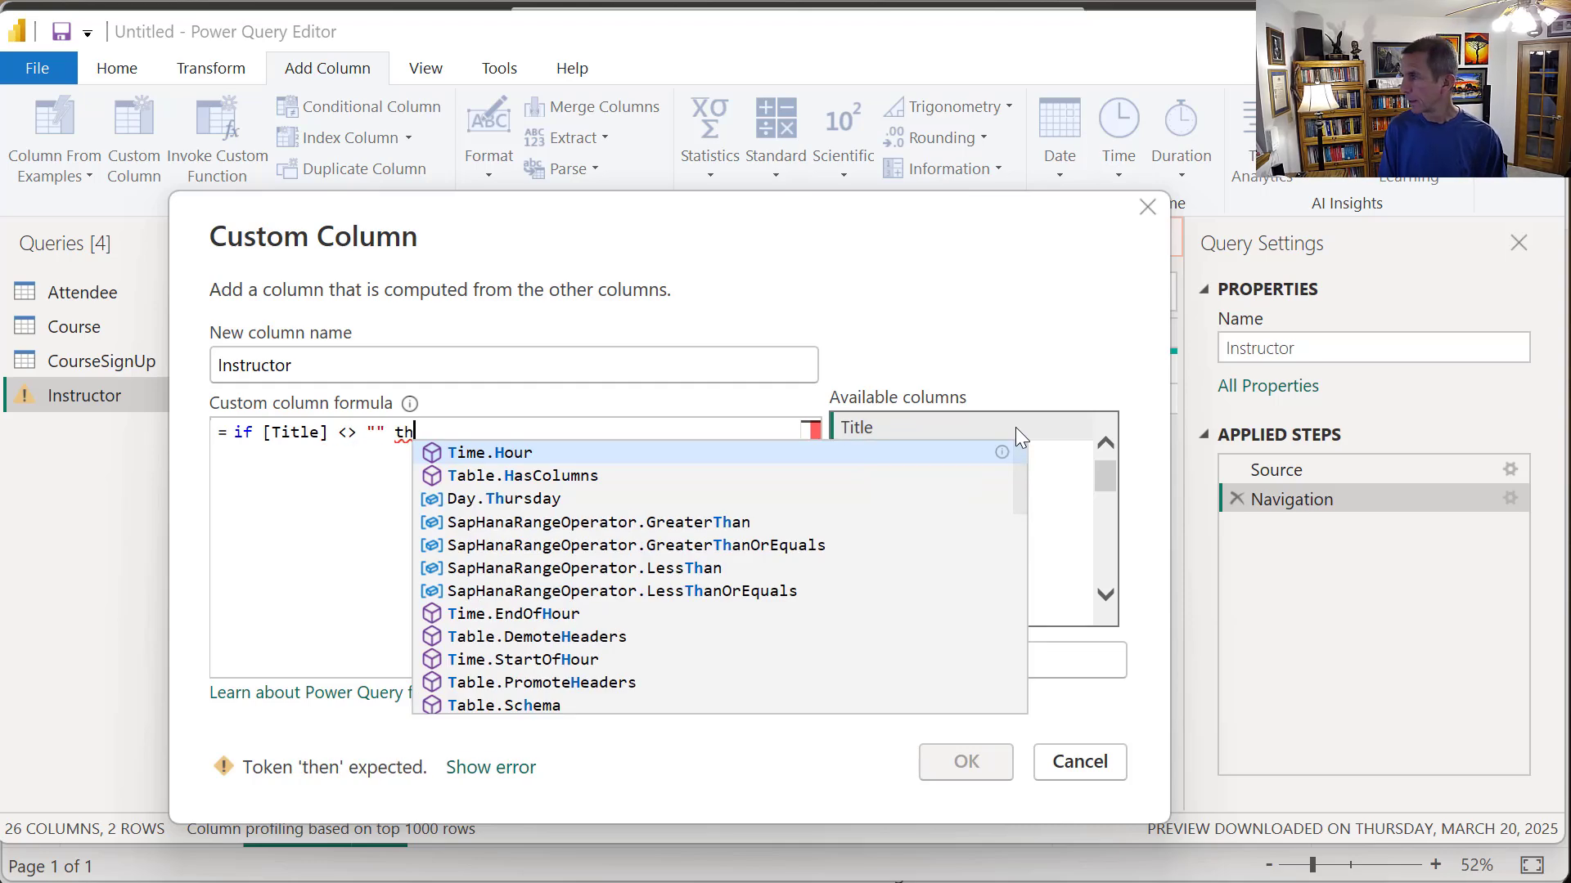
type("en")
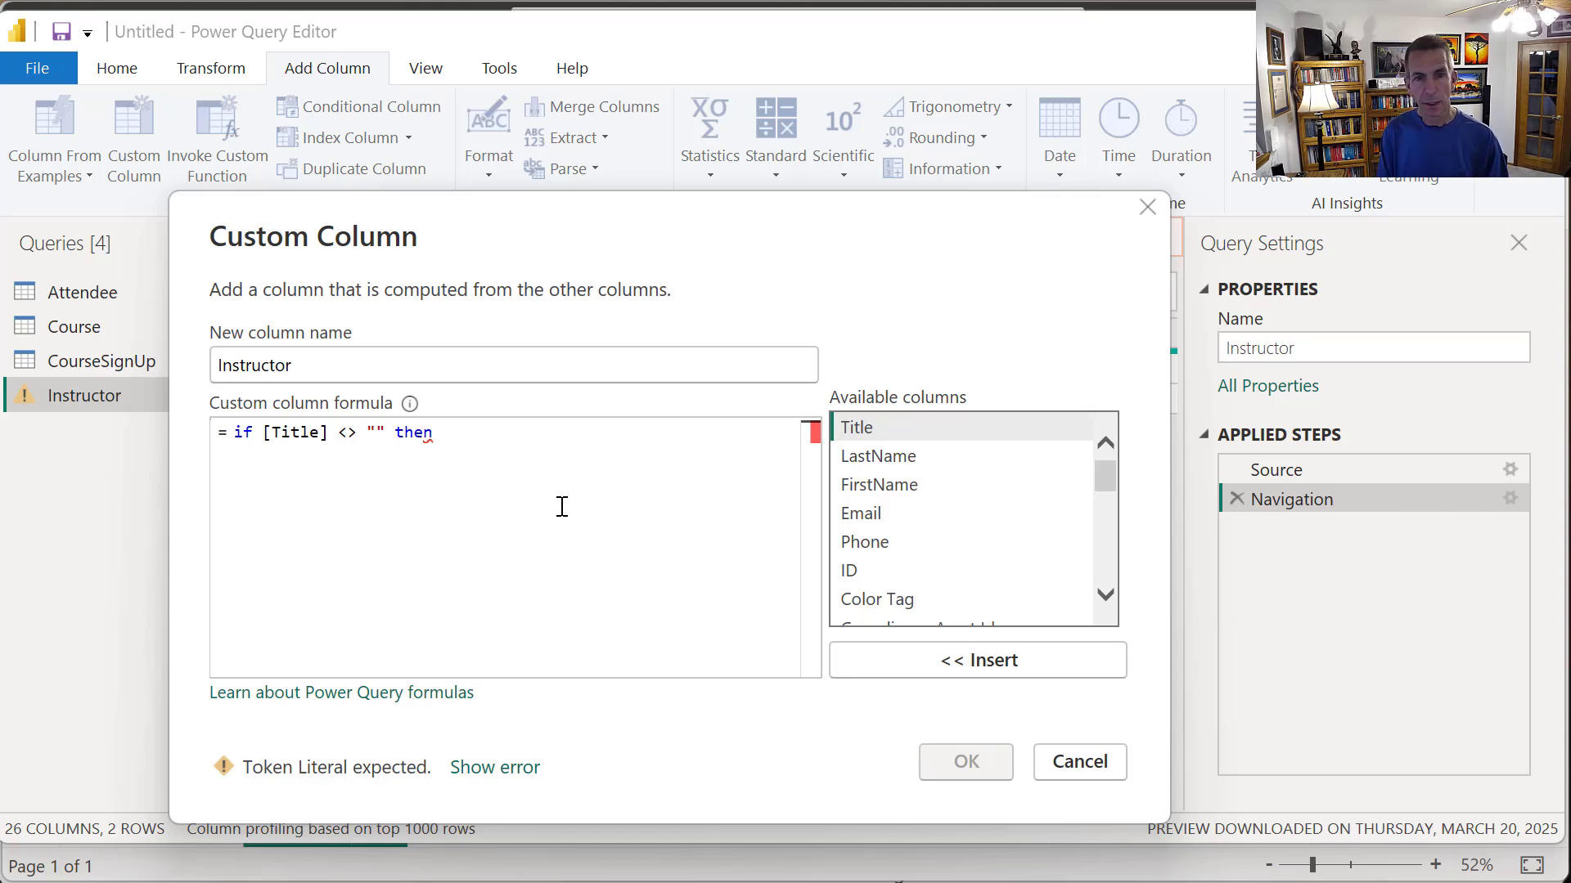
- Write the then branch as Text.Combine of FirstName, a space, LastName, a dash separator and Title
type("Text.Com")
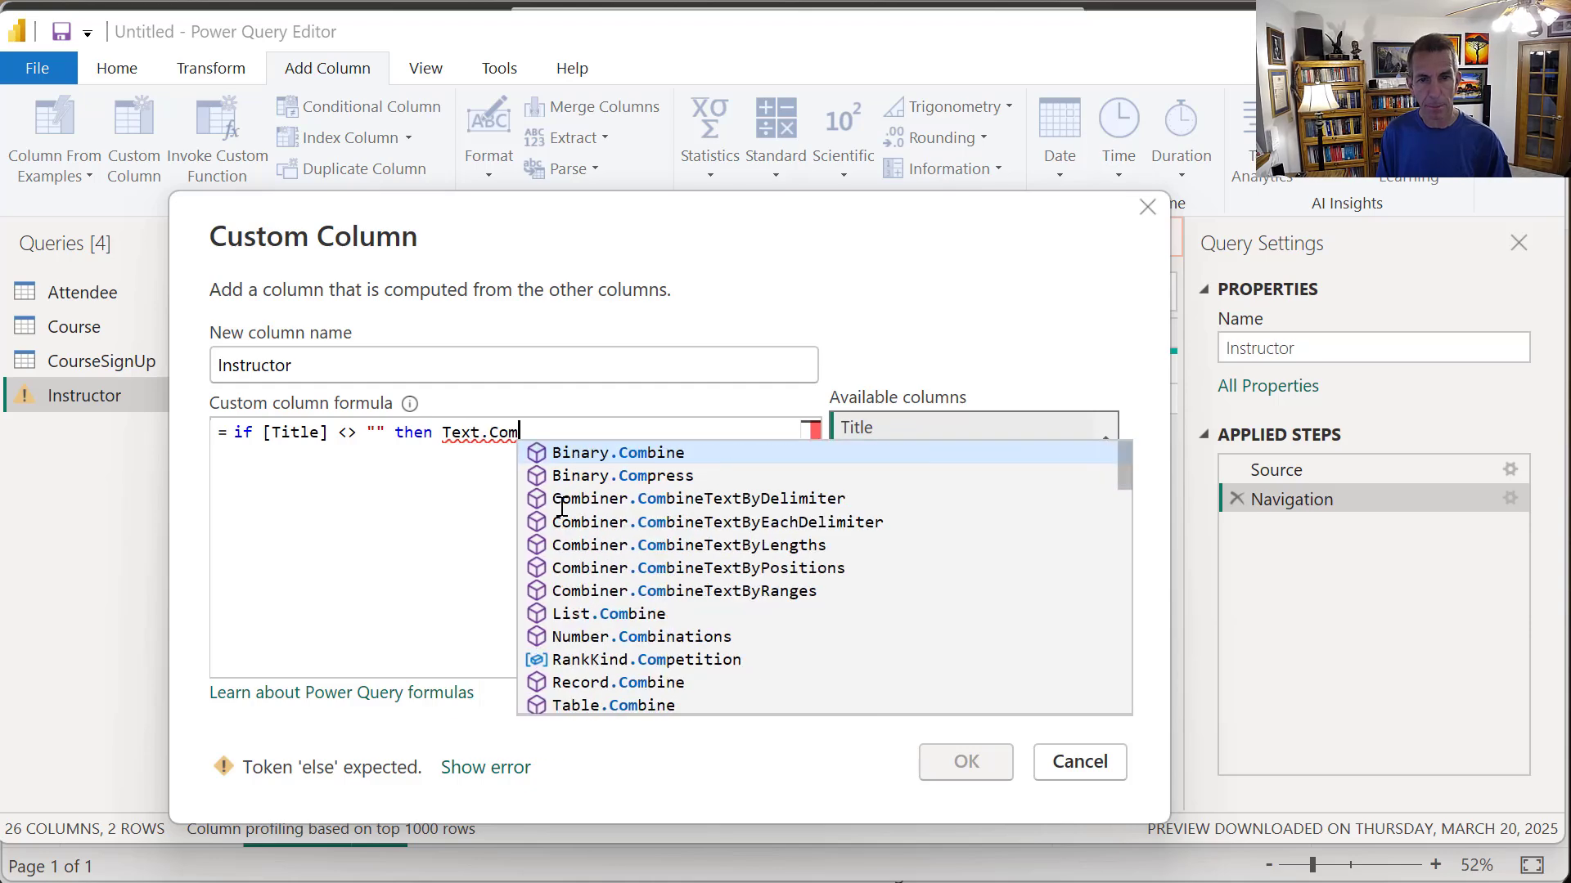
type("b")
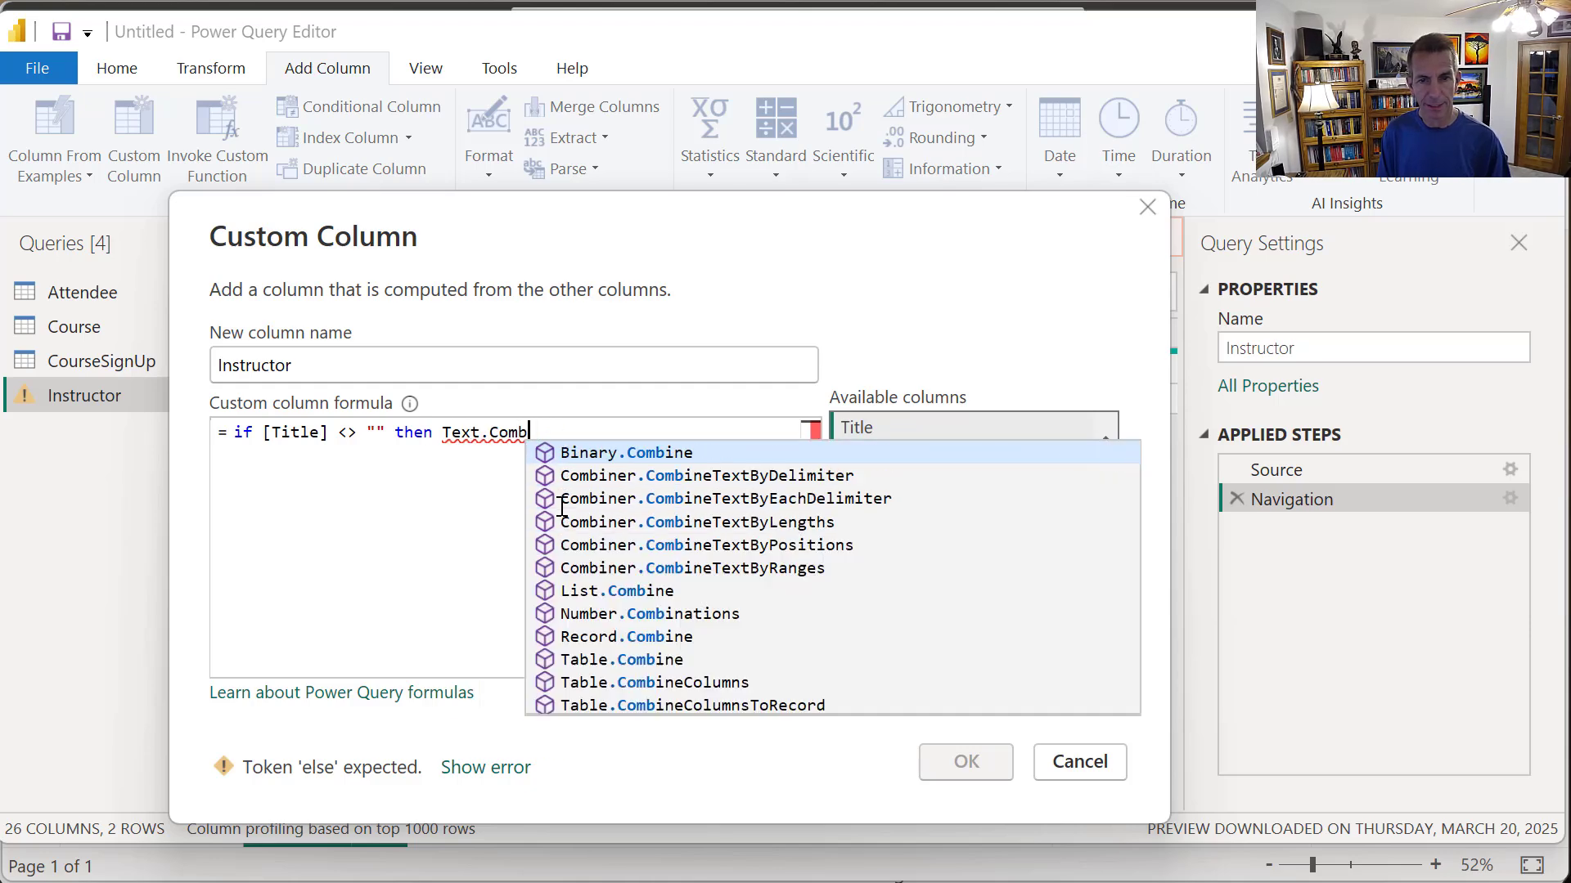
type("ine(")
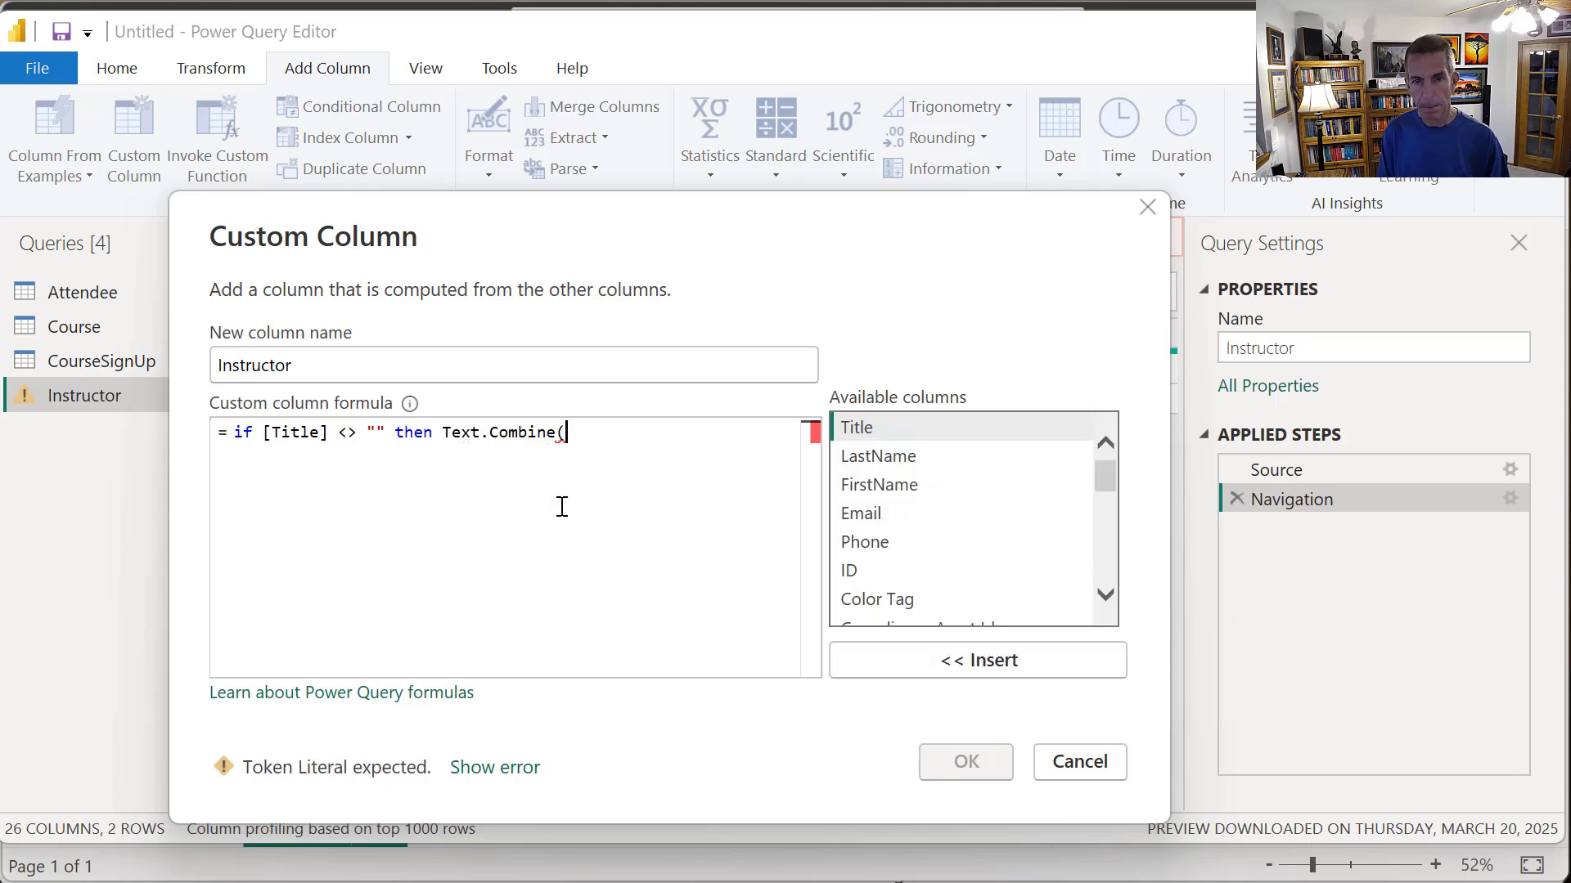
type("{")
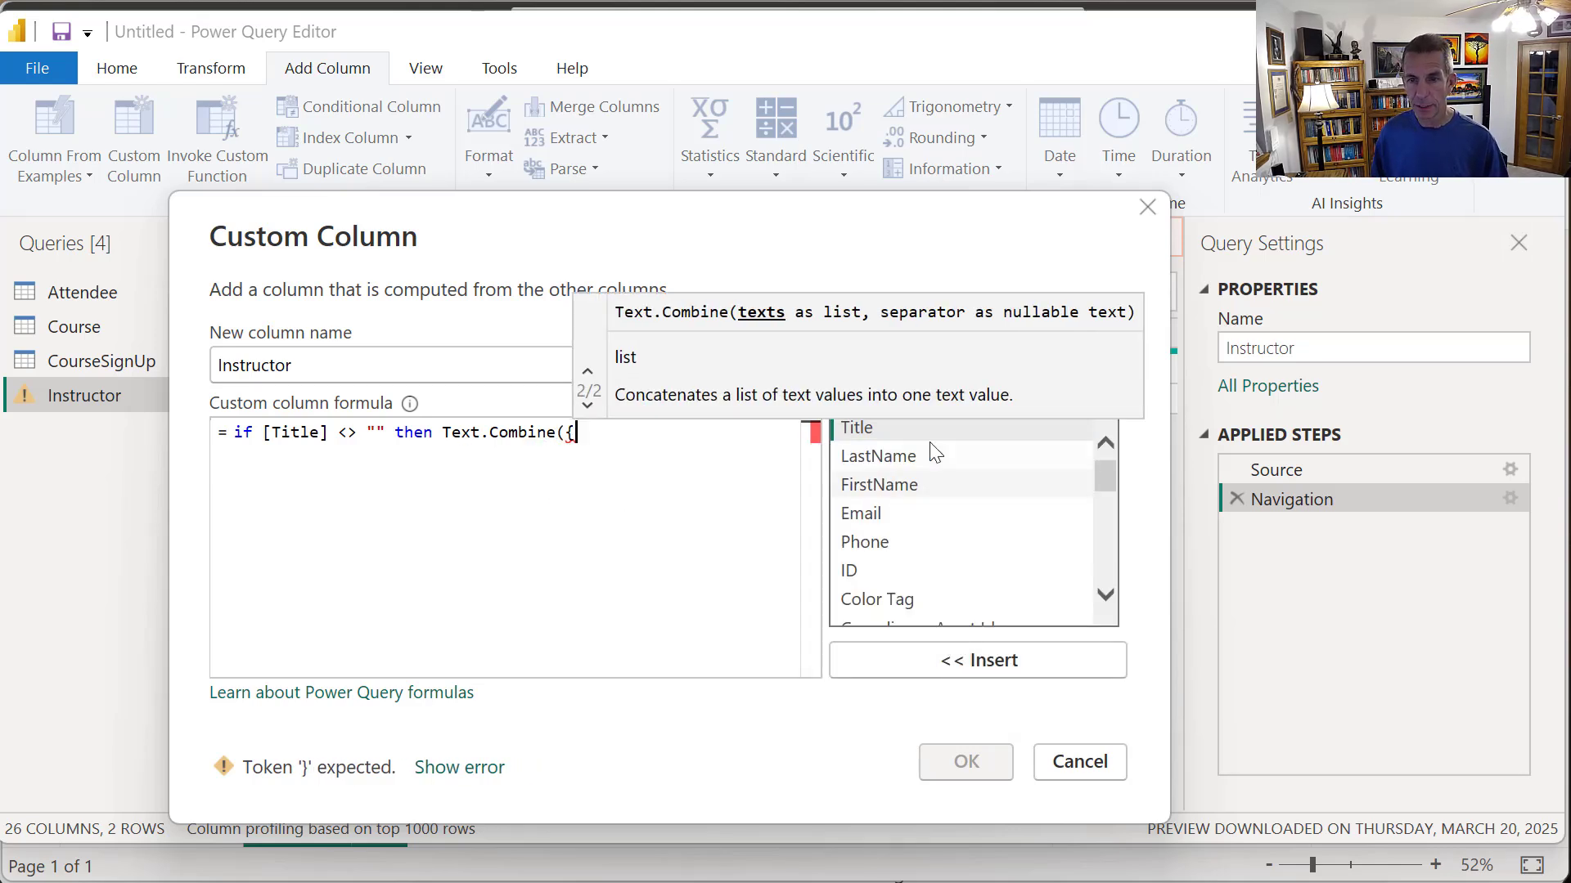
left_click(901, 489)
double_click(901, 488)
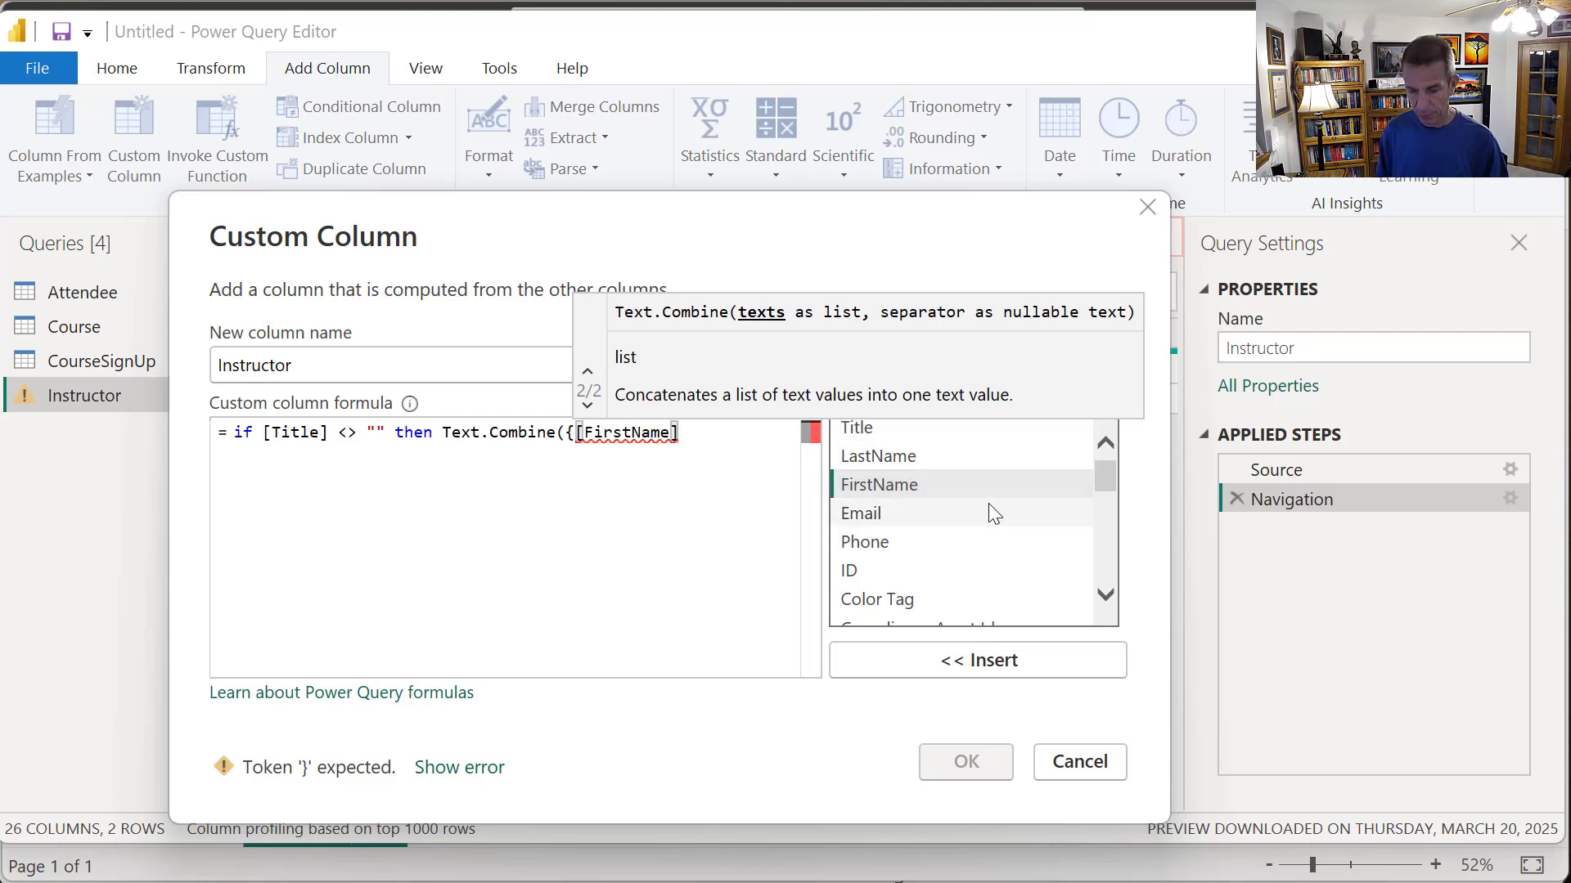
type(",")
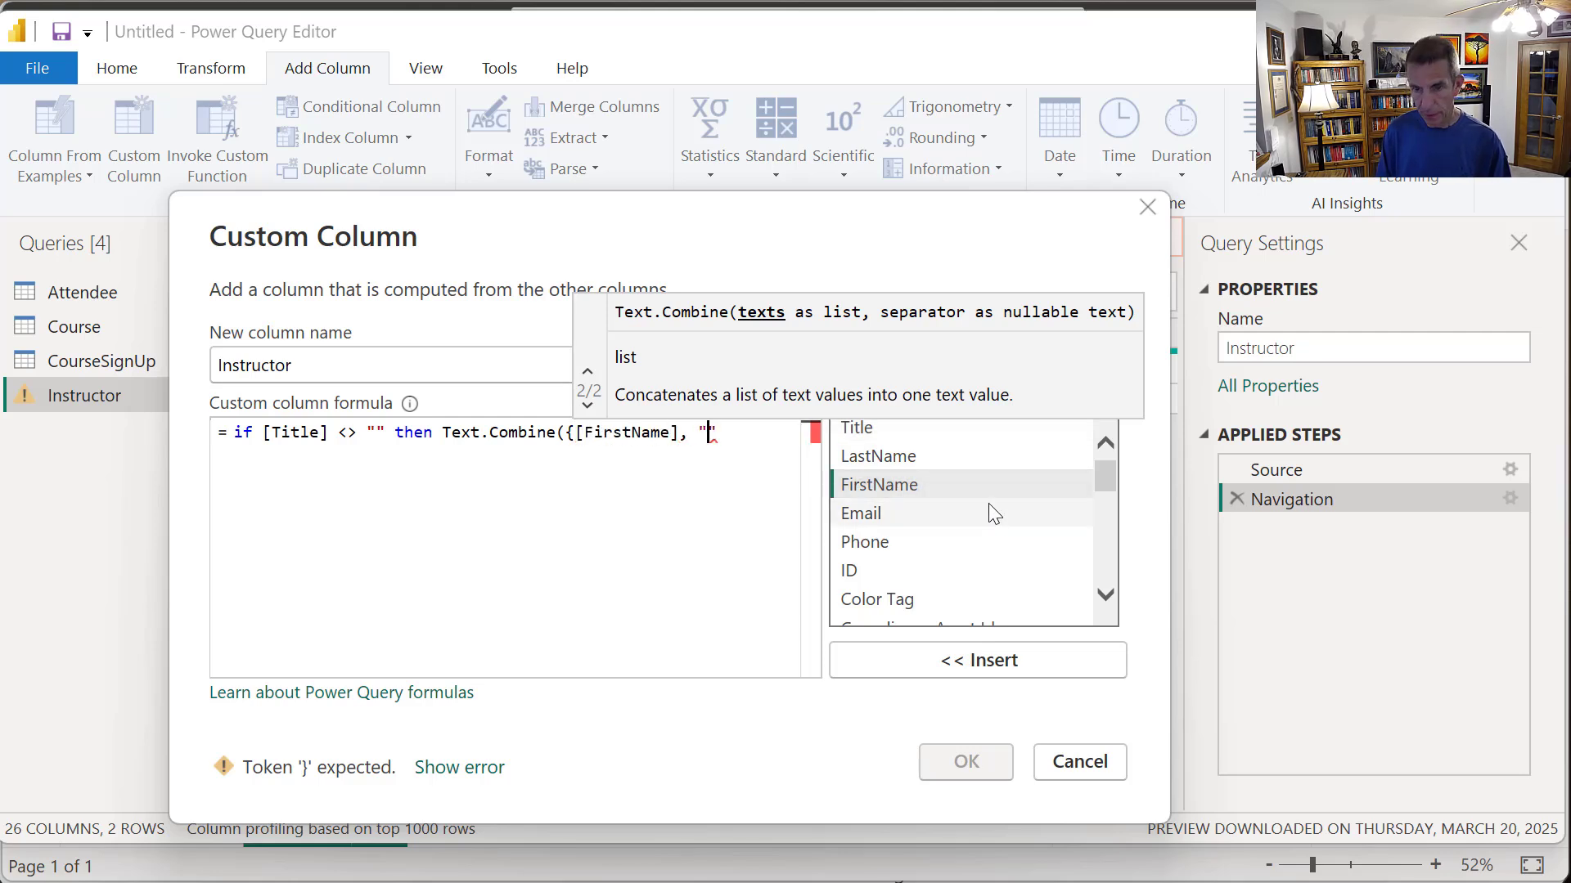
left_click(783, 442)
type("\" \",")
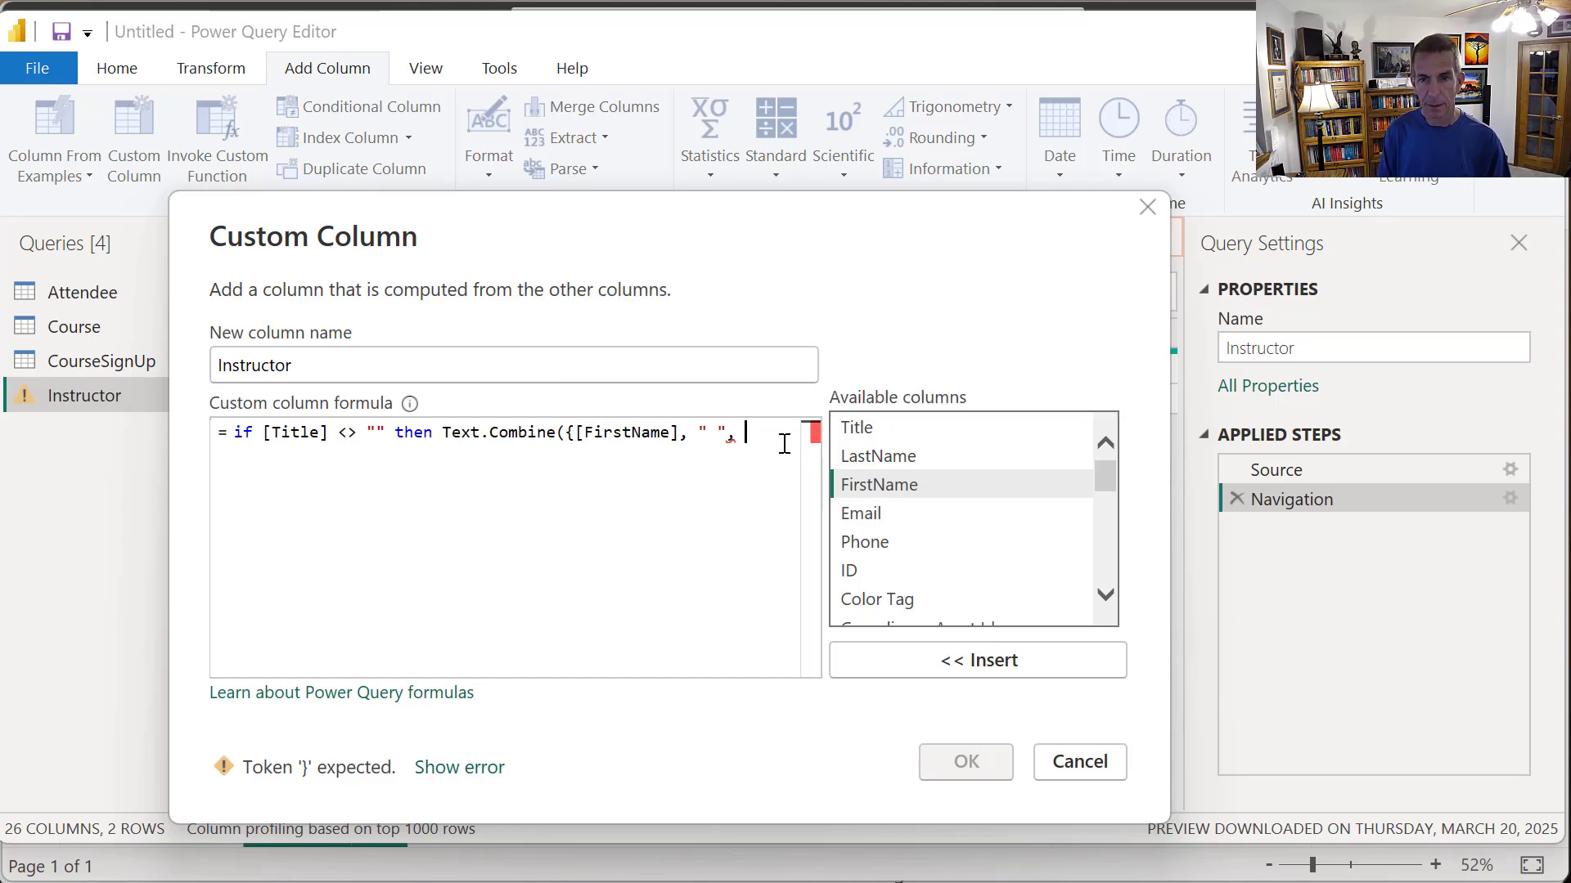
double_click(891, 458)
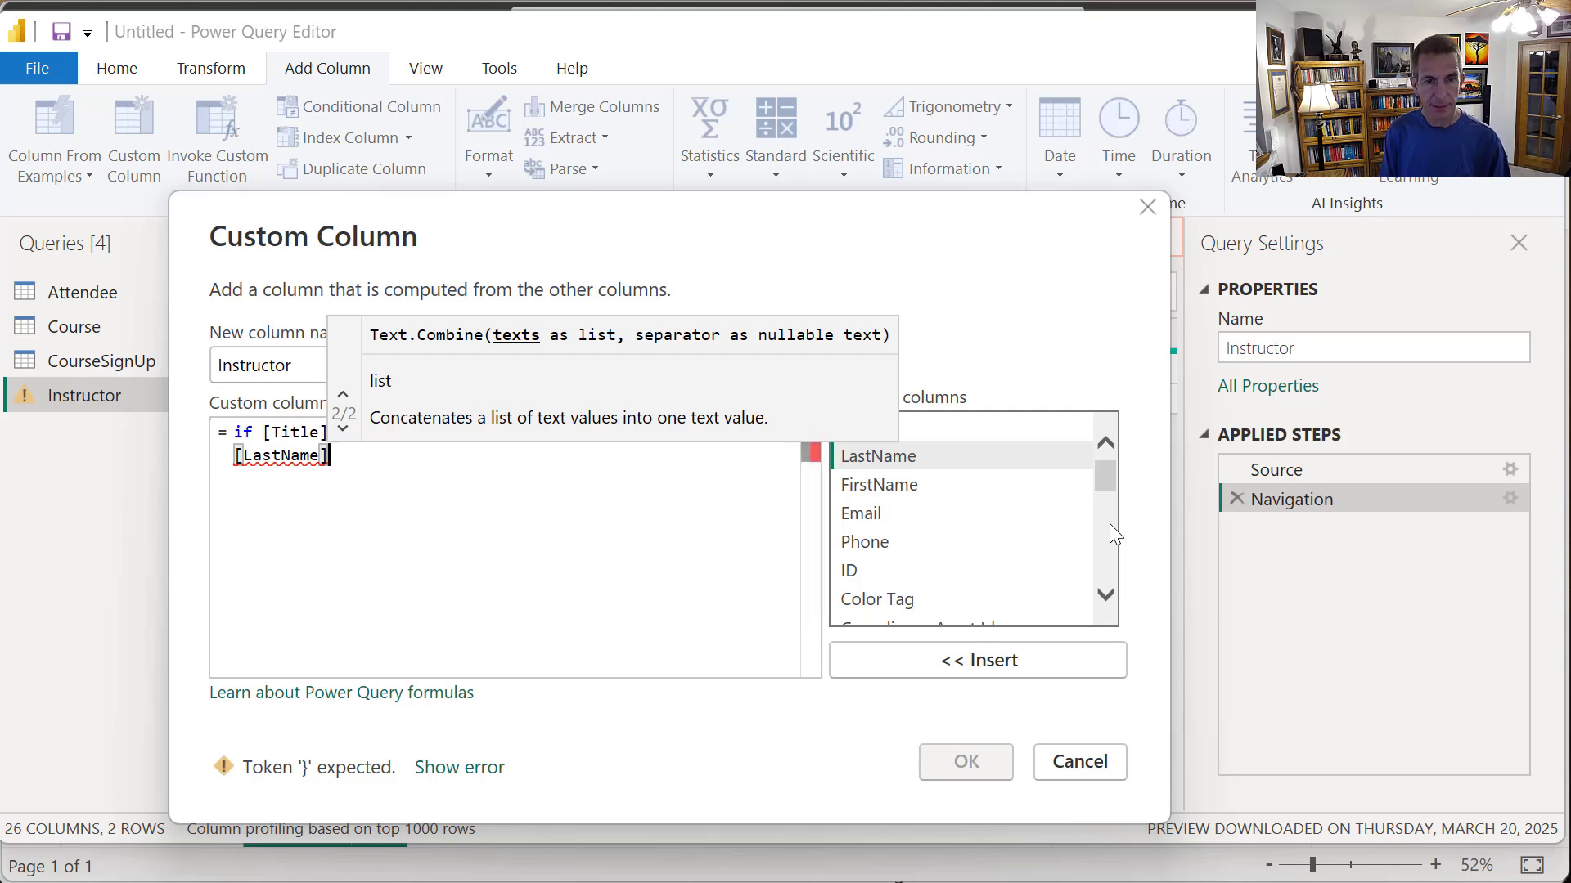
type(", \" -")
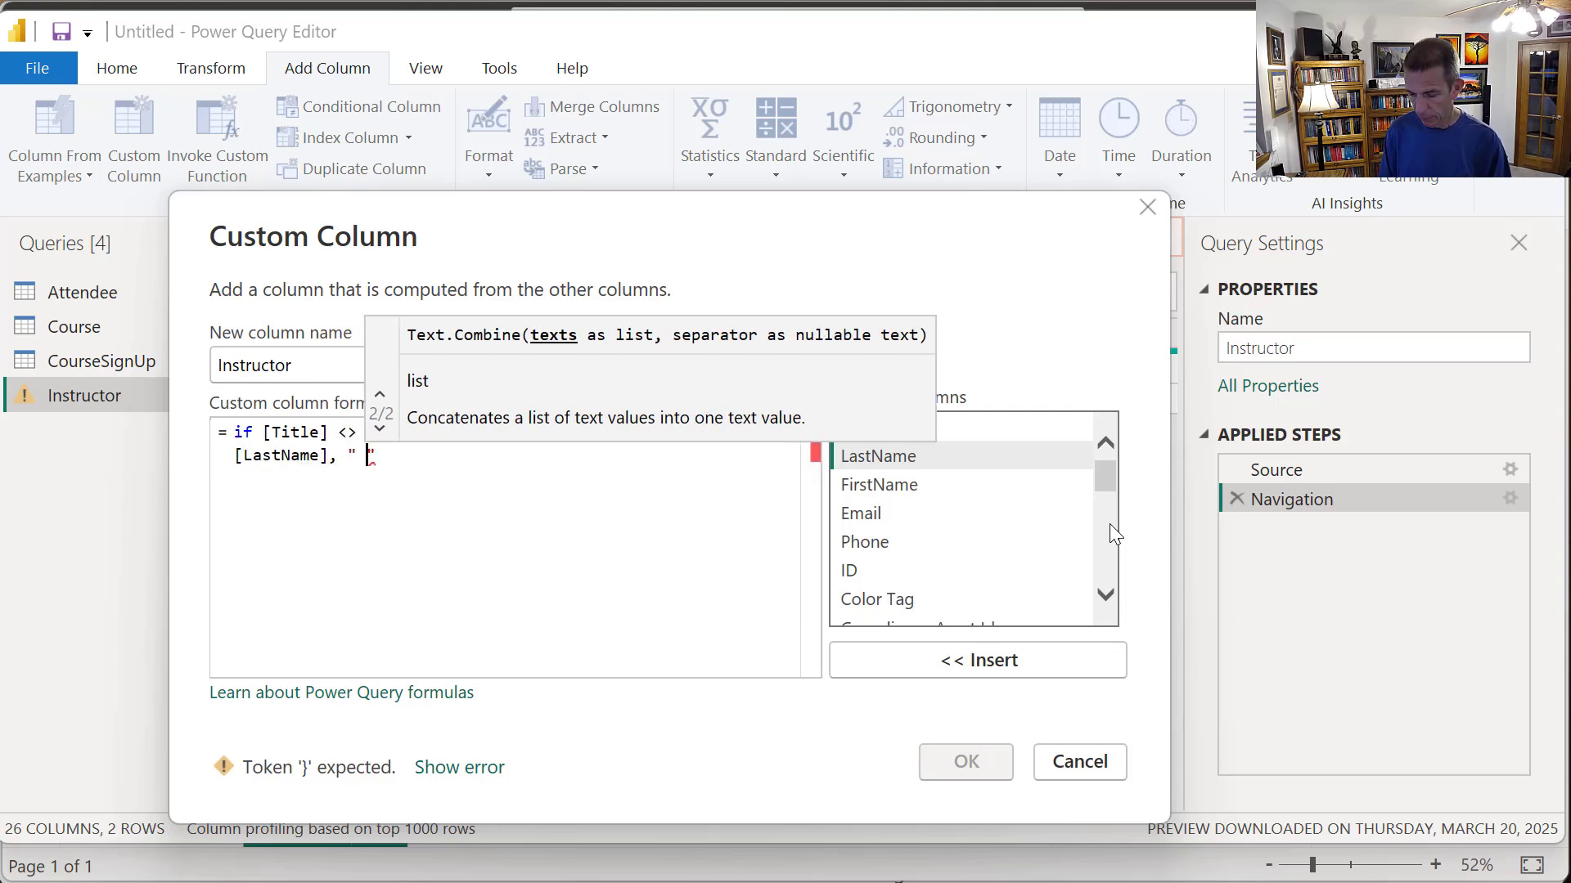
left_click(527, 472)
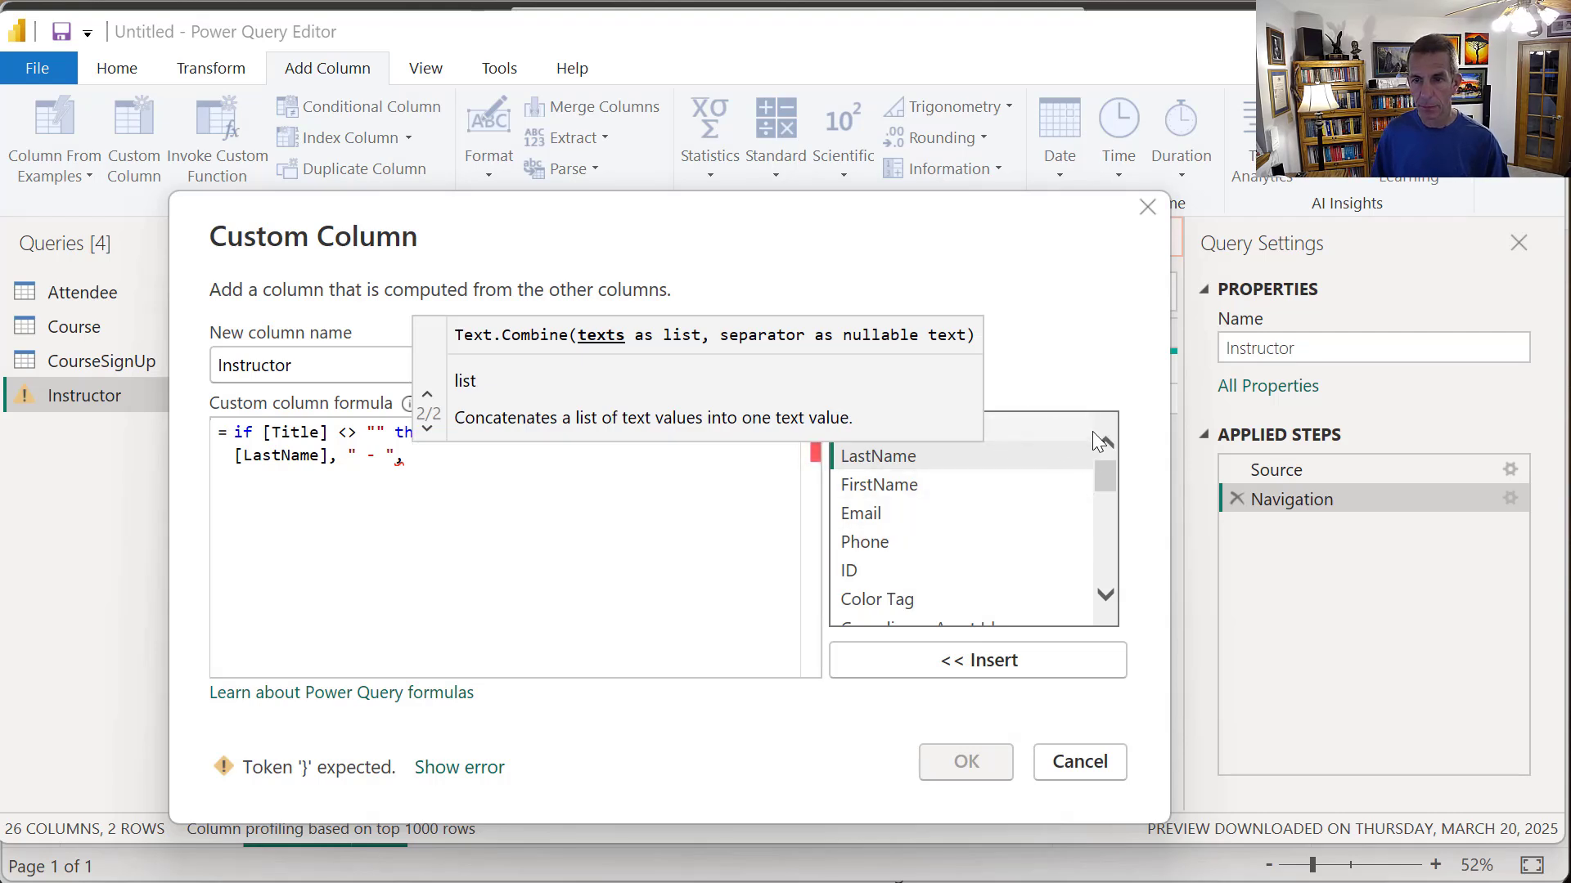
double_click(1009, 445)
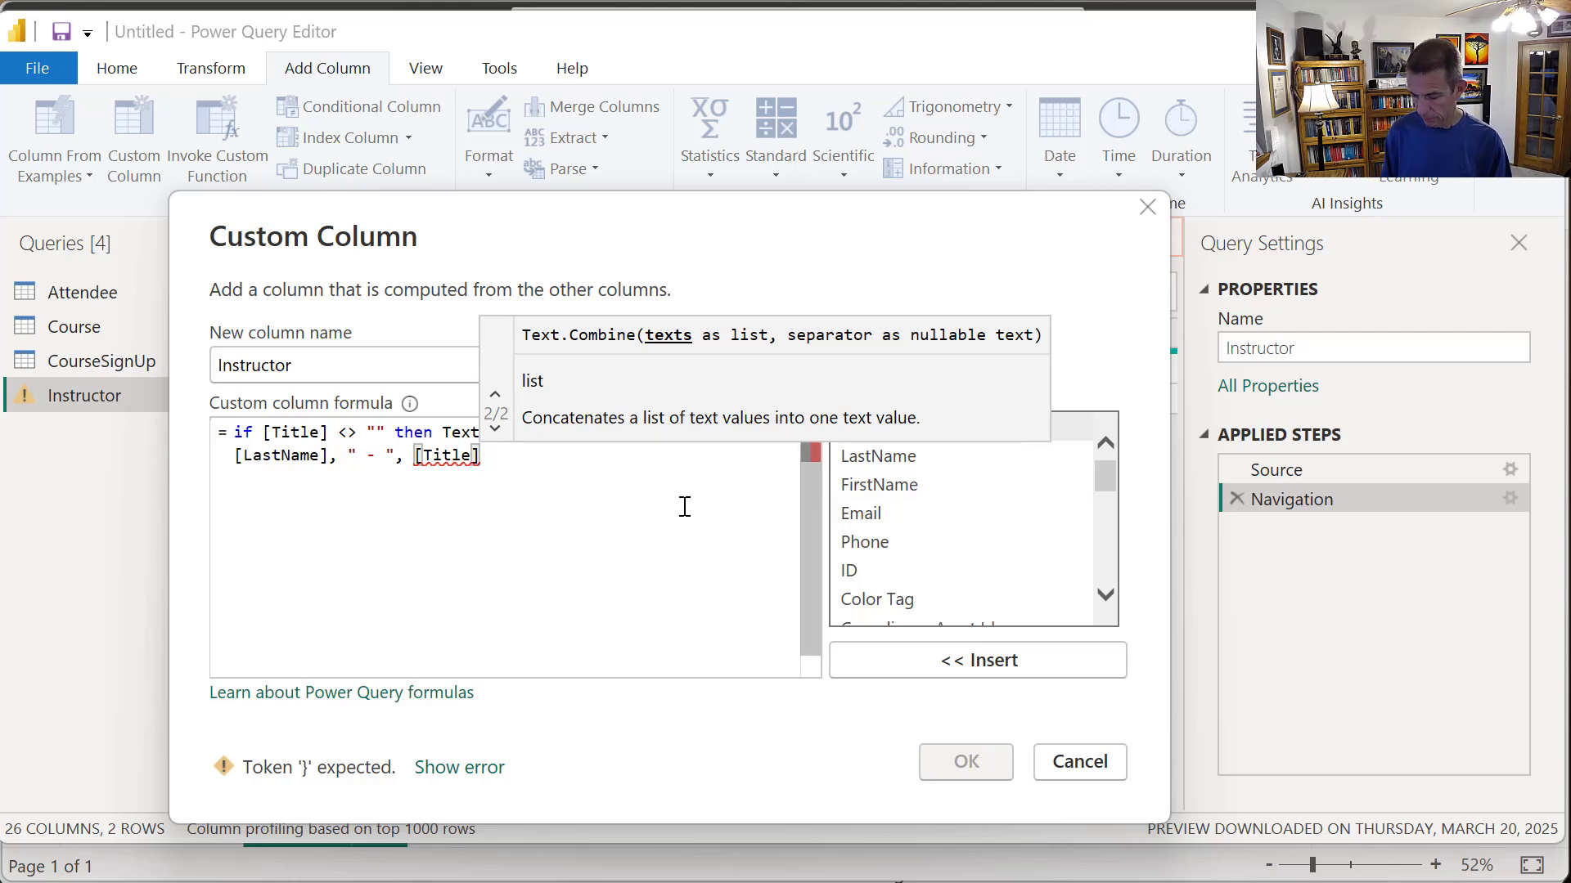
type("})")
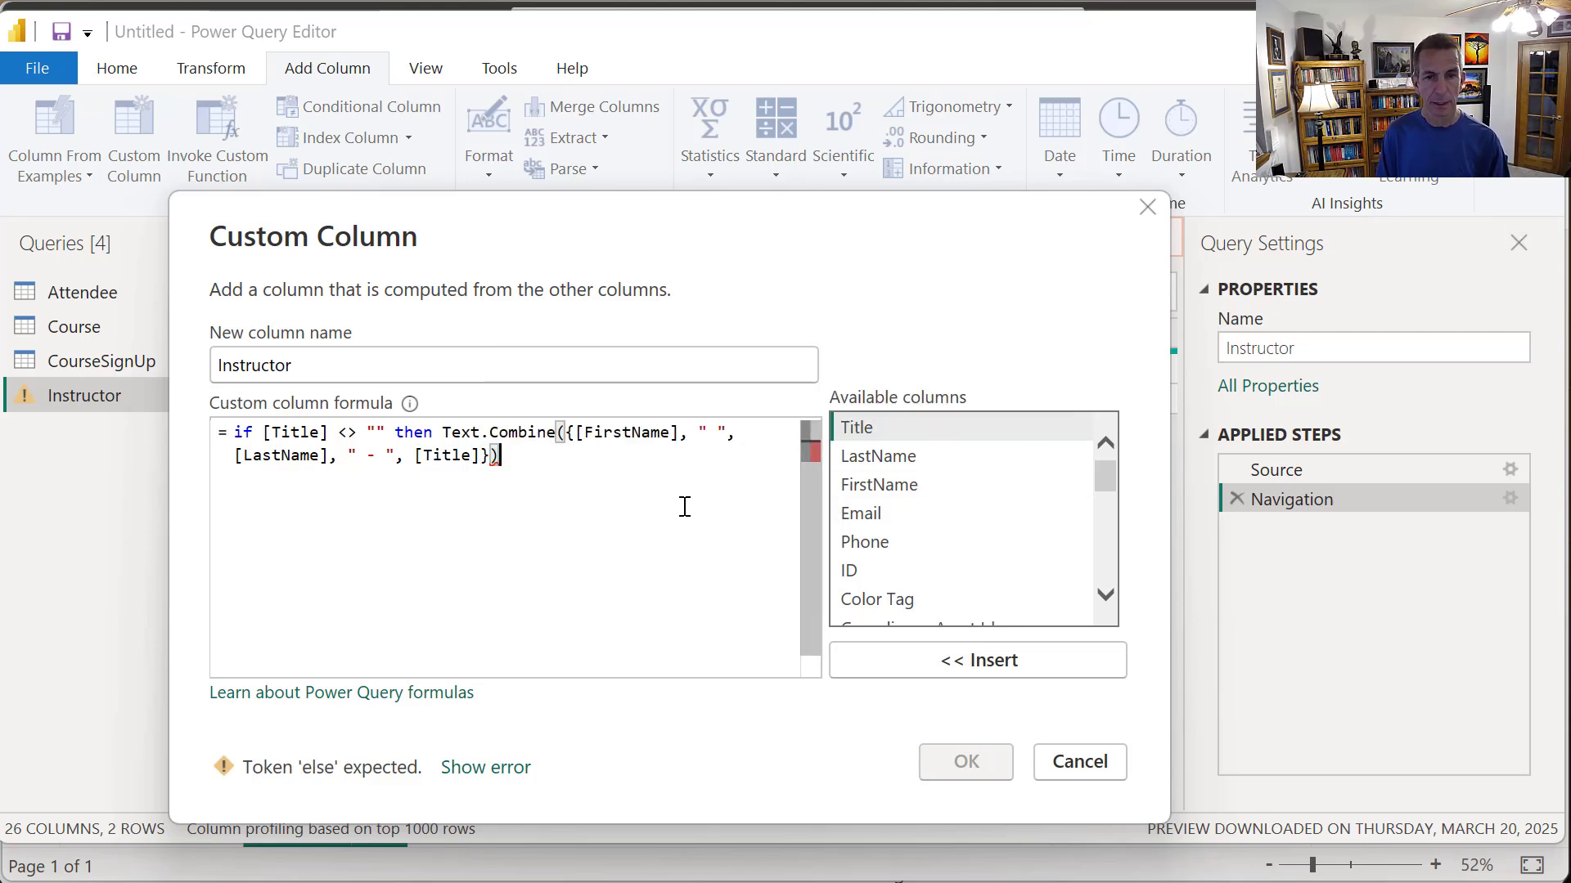
type(" e")
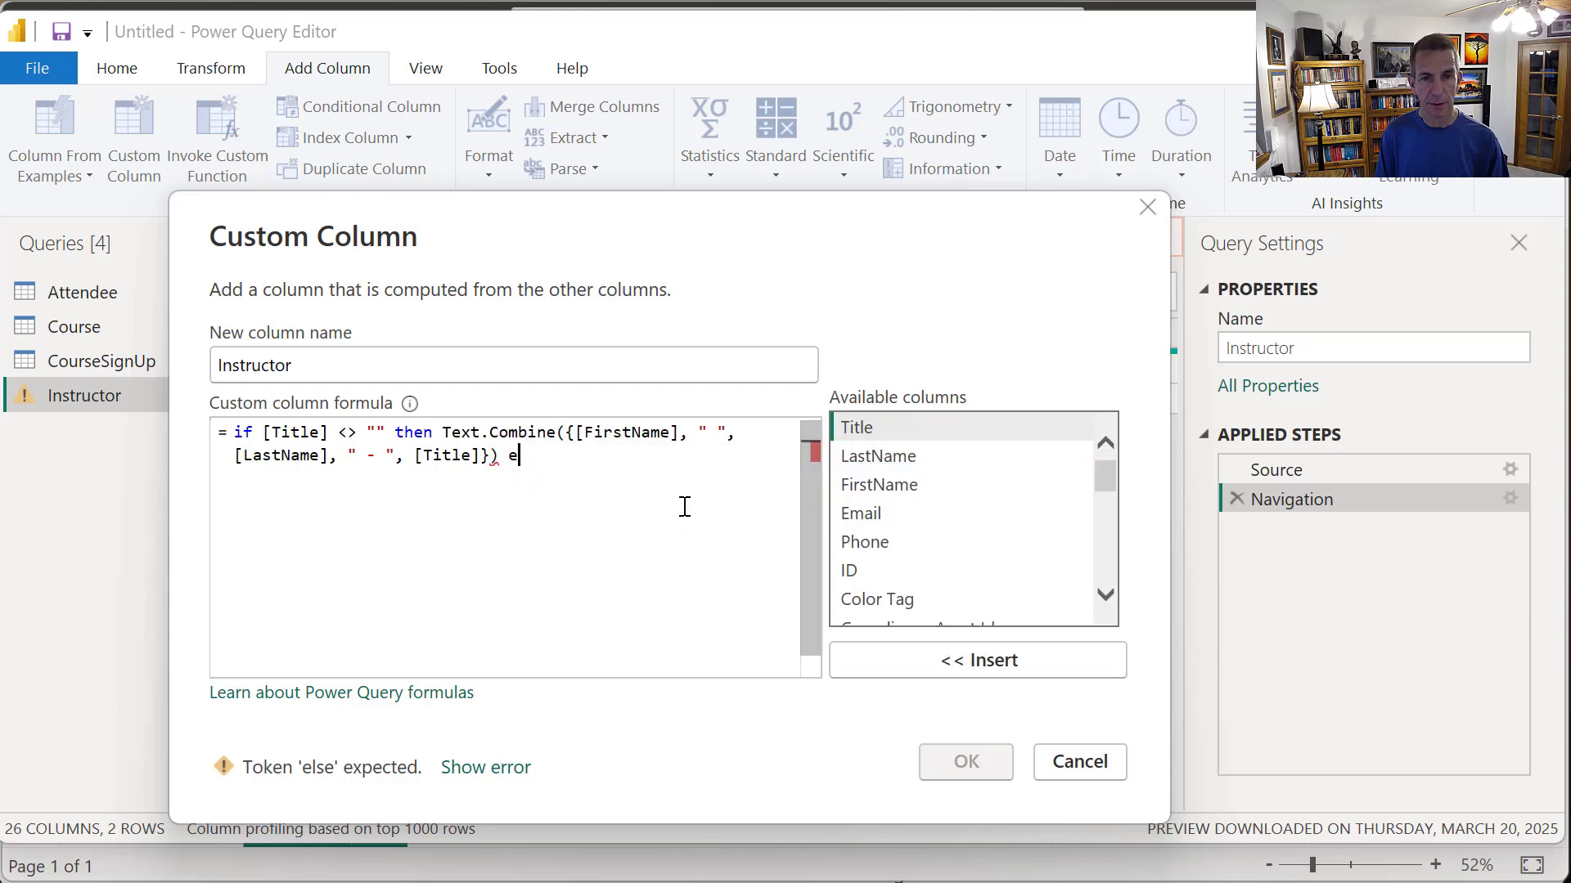
type("lse")
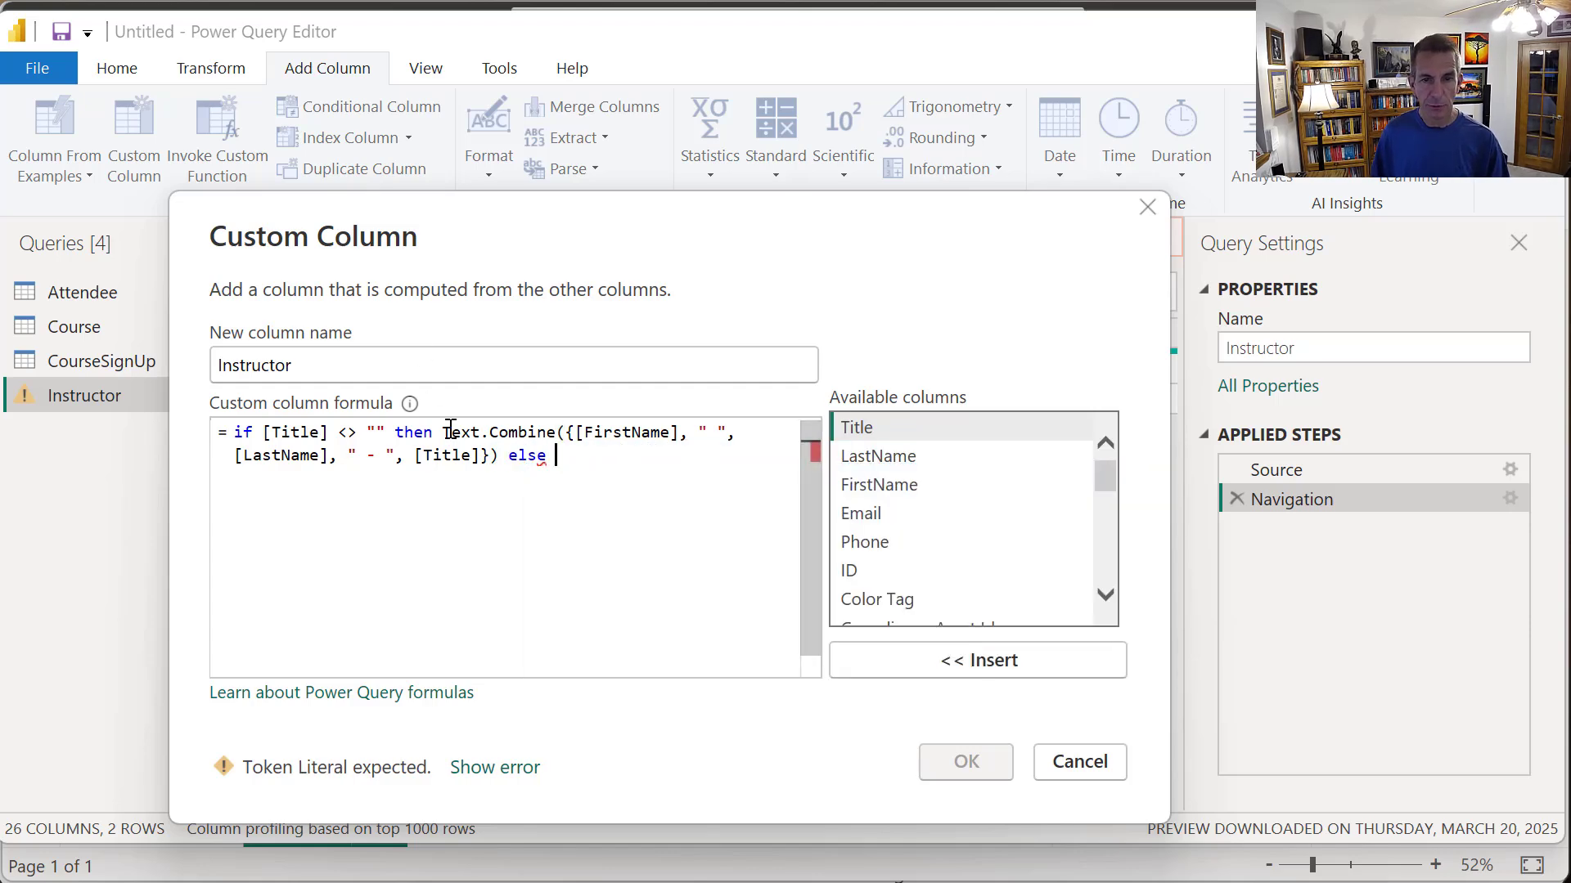
- Copy the FirstName-LastName combination into the else branch and close the formula
left_click_drag(442, 434, 331, 457)
key("ctrl+c")
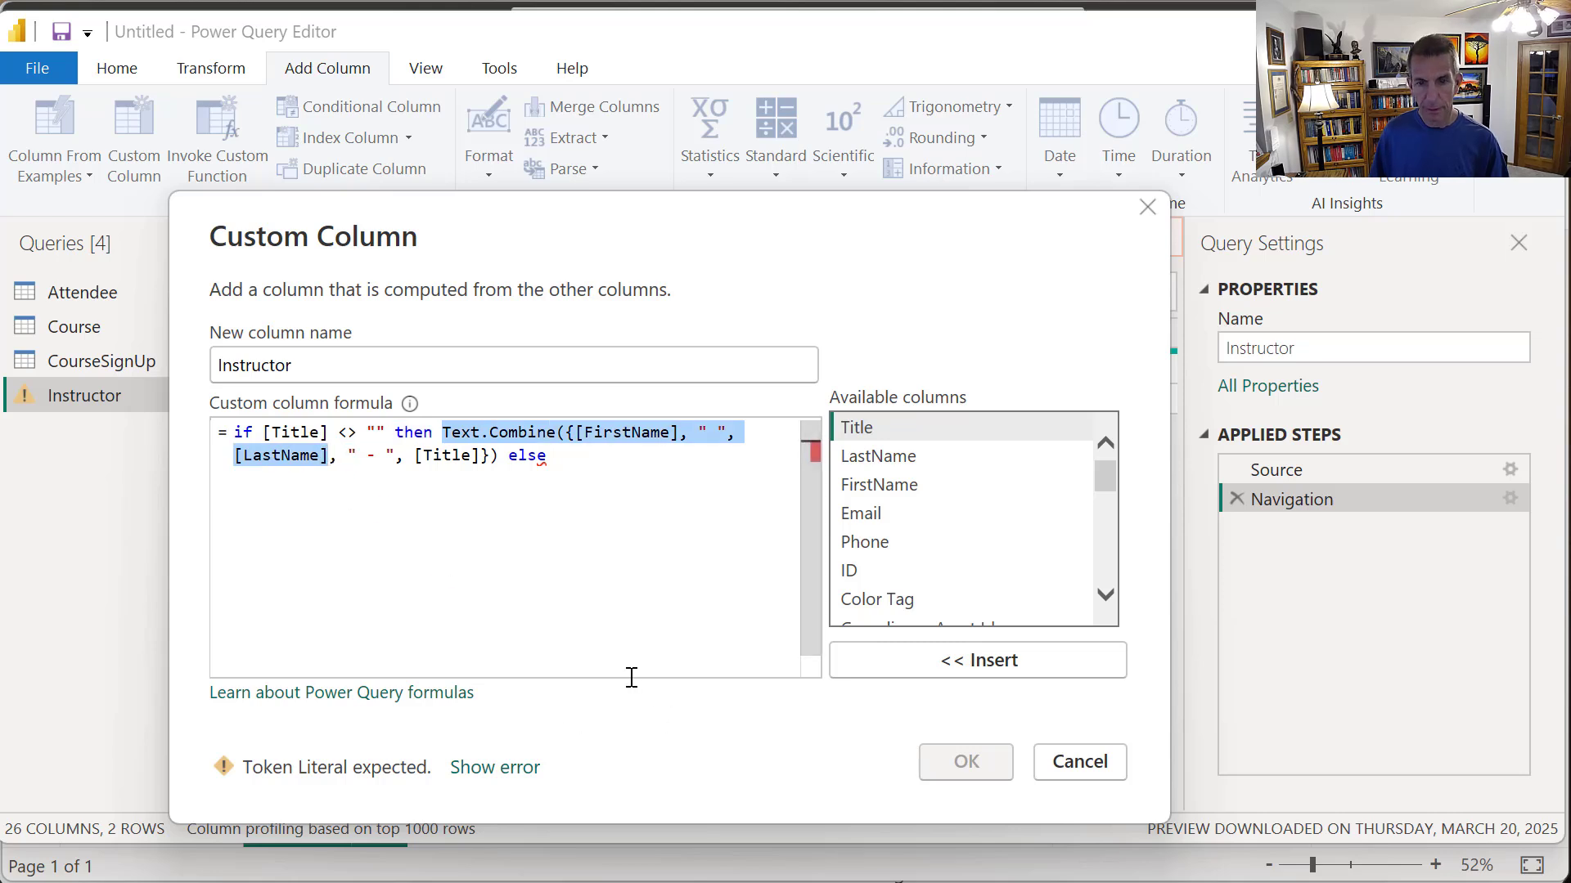
left_click(617, 457)
key("ctrl+v")
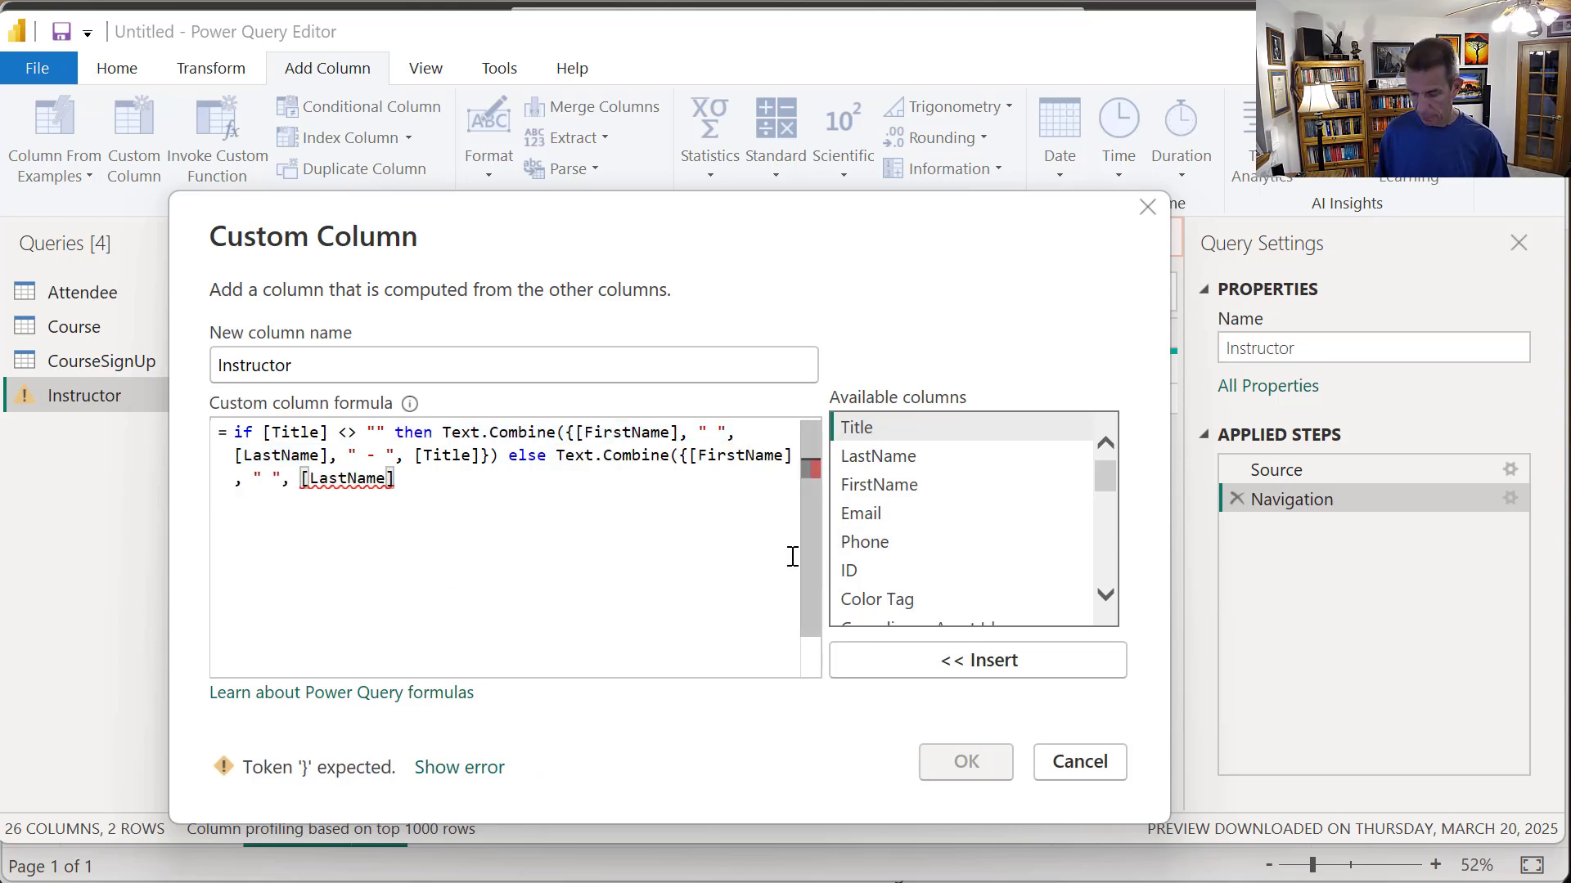
type("}")
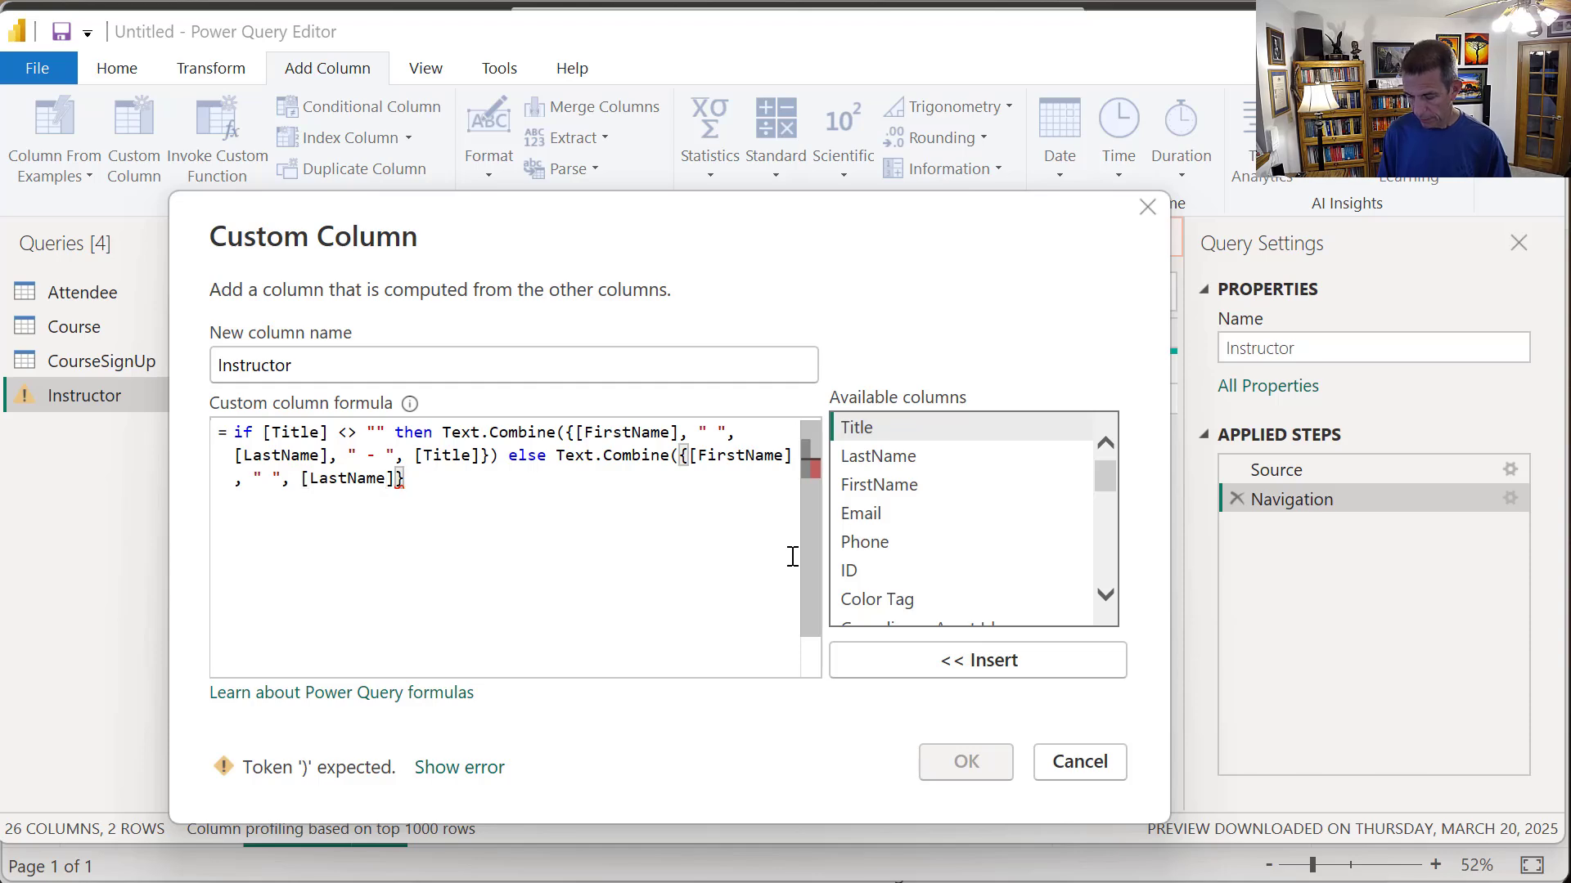
type(")")
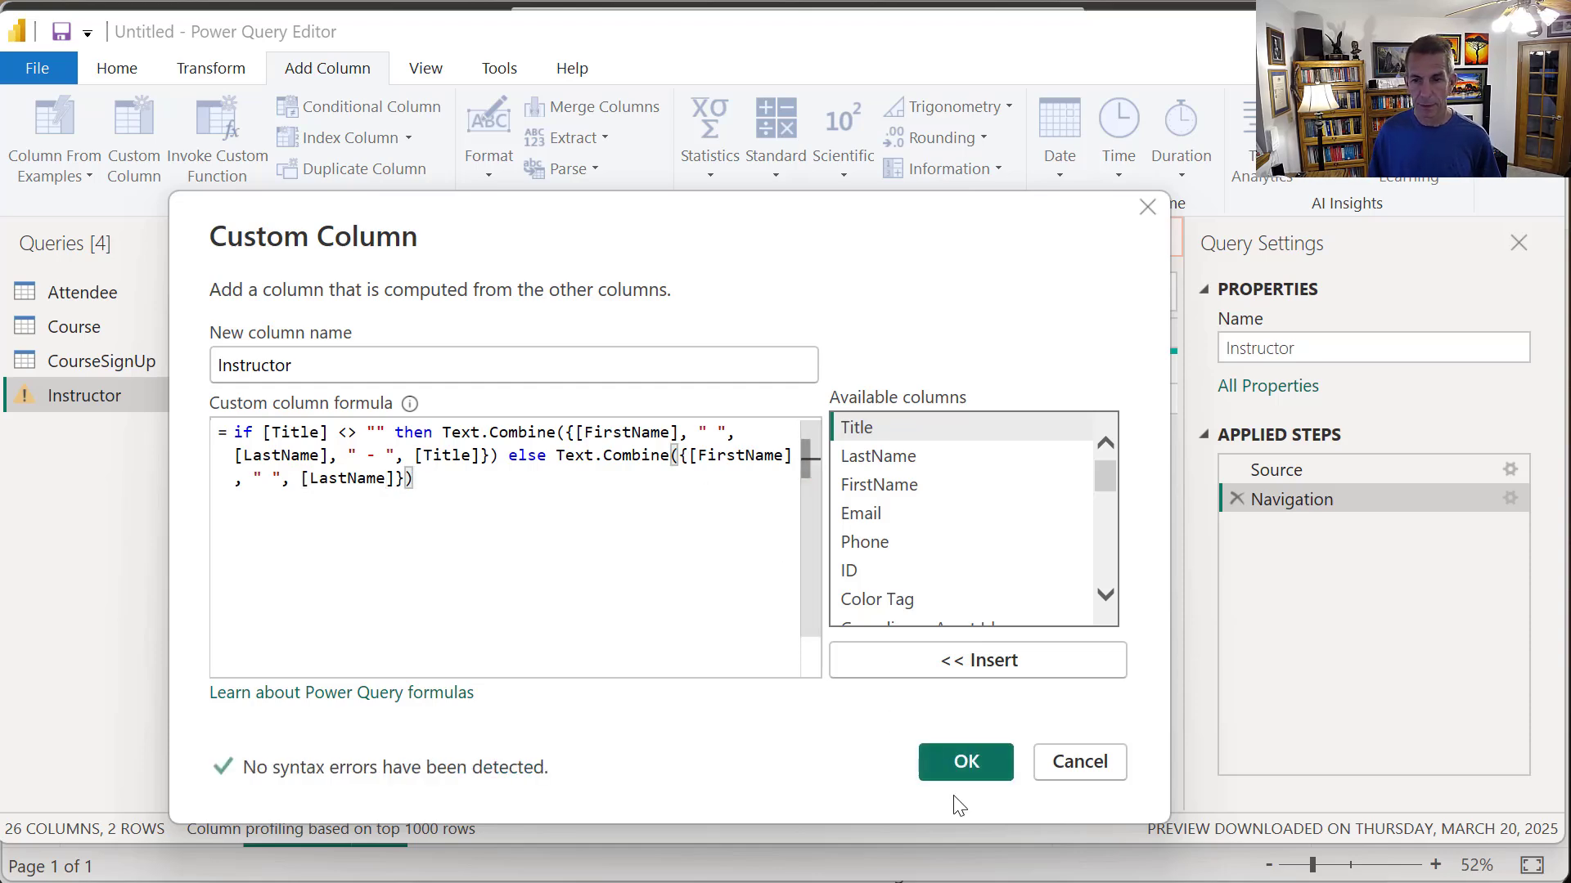
- Create the Instructor column and apply the query changes to the report with Close & Apply
left_click(957, 759)
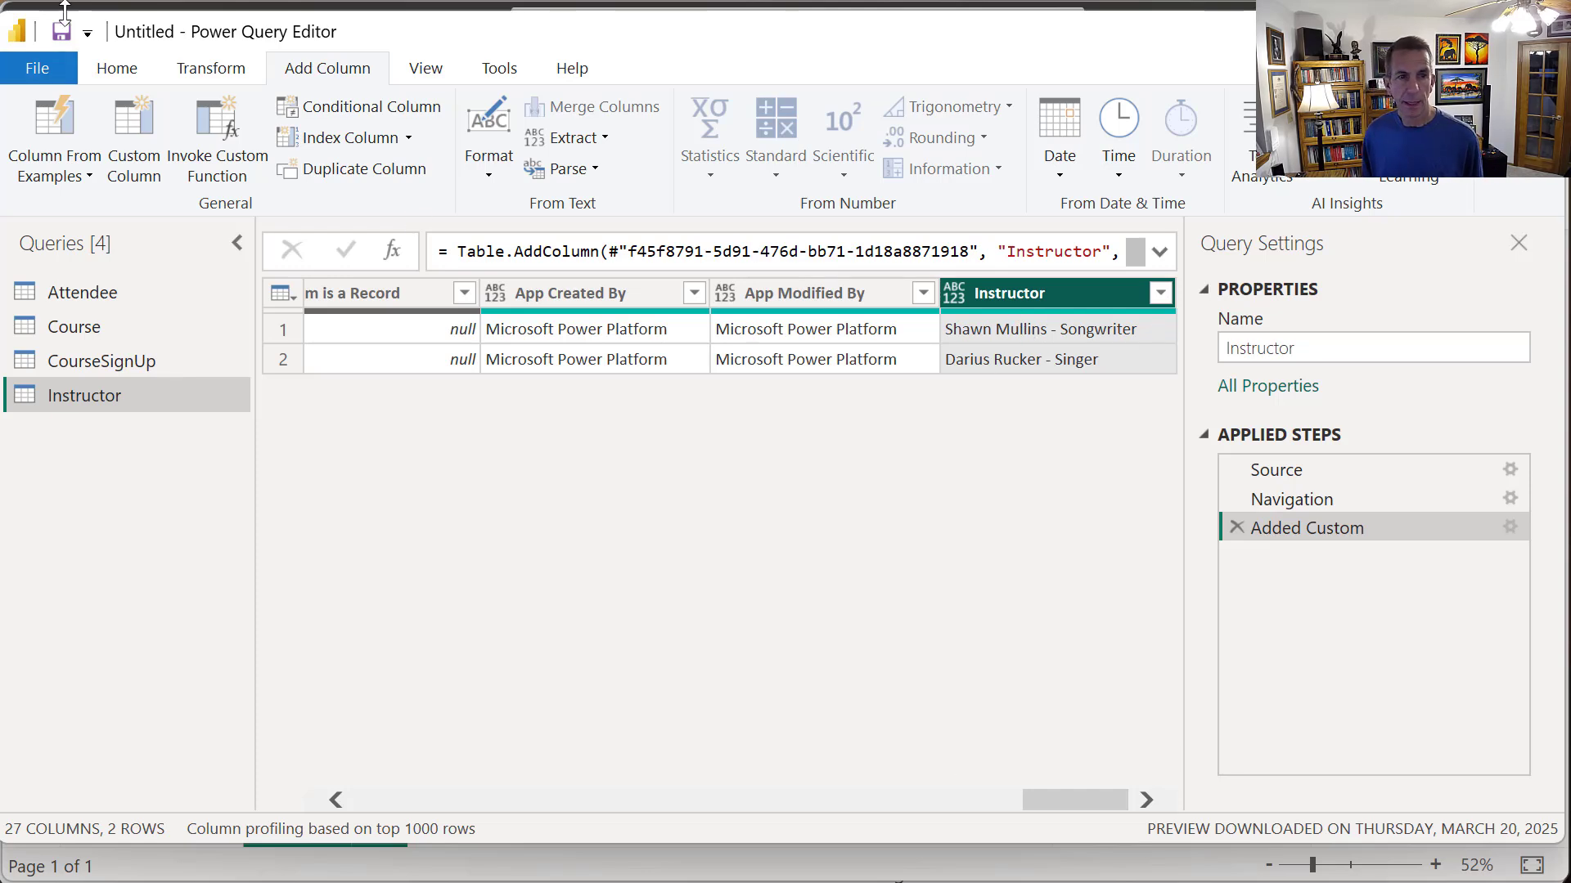
left_click(41, 65)
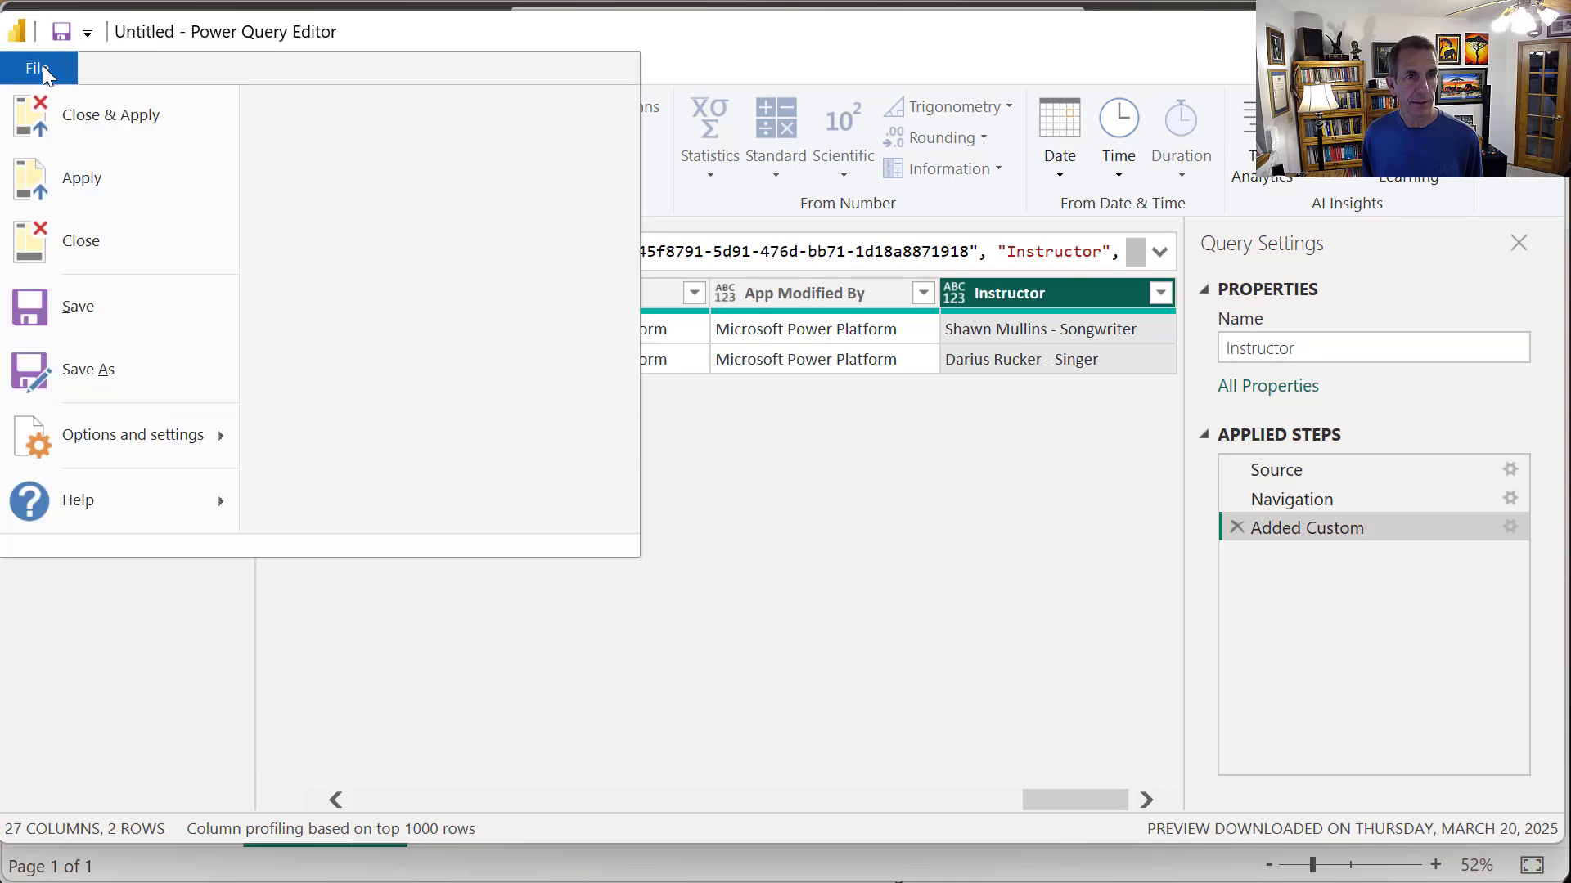
left_click(61, 124)
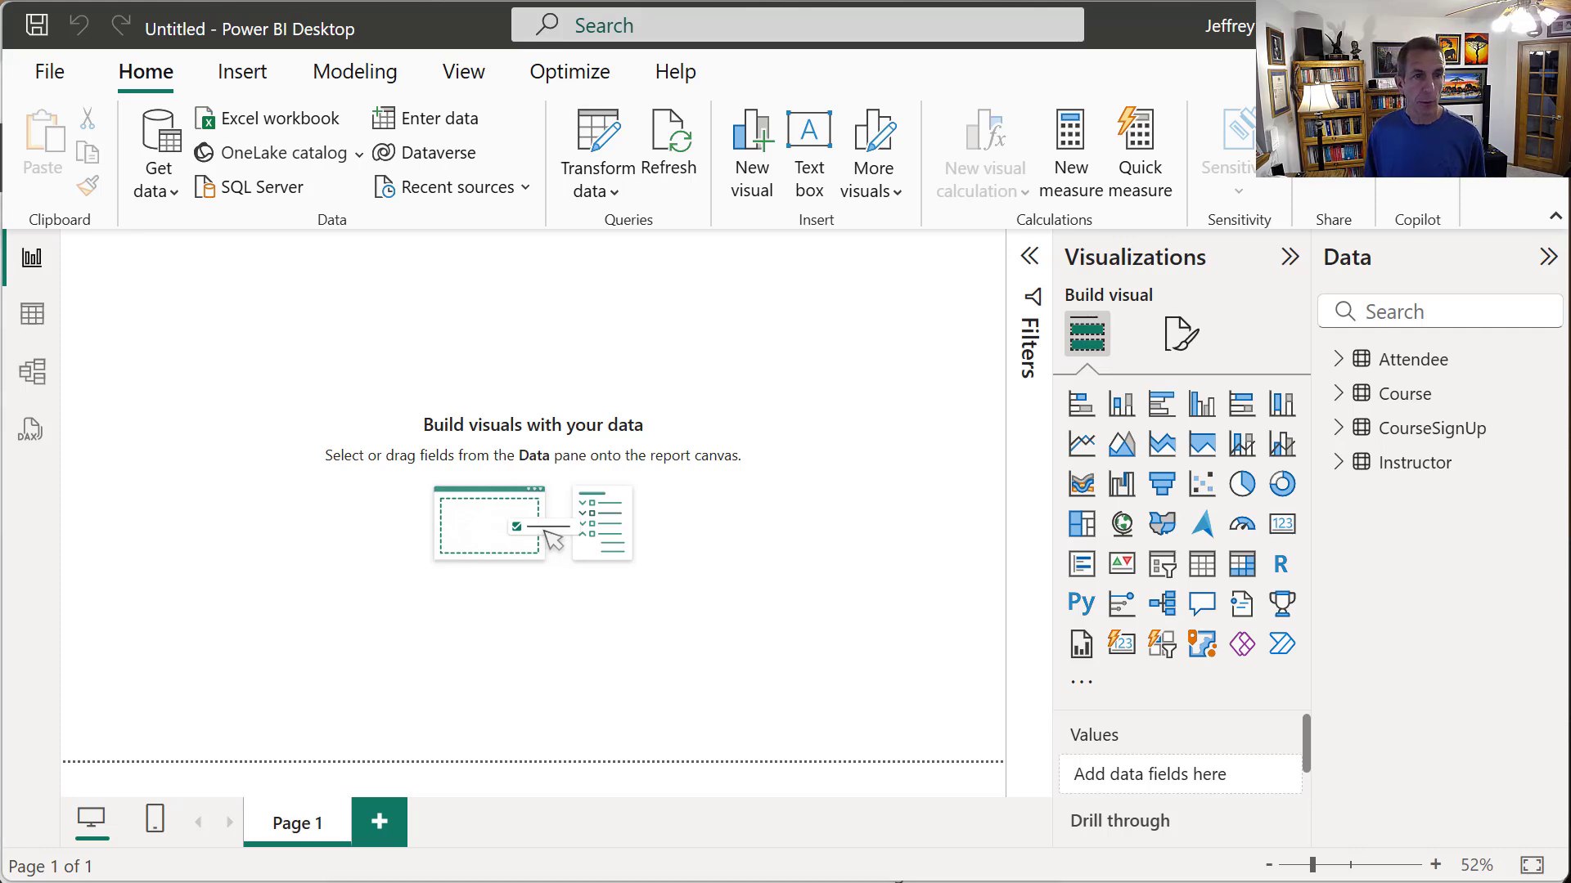
- In Model view, arrange the CourseSignUp, Course and Instructor cards in a row beside Attendee
left_click(41, 384)
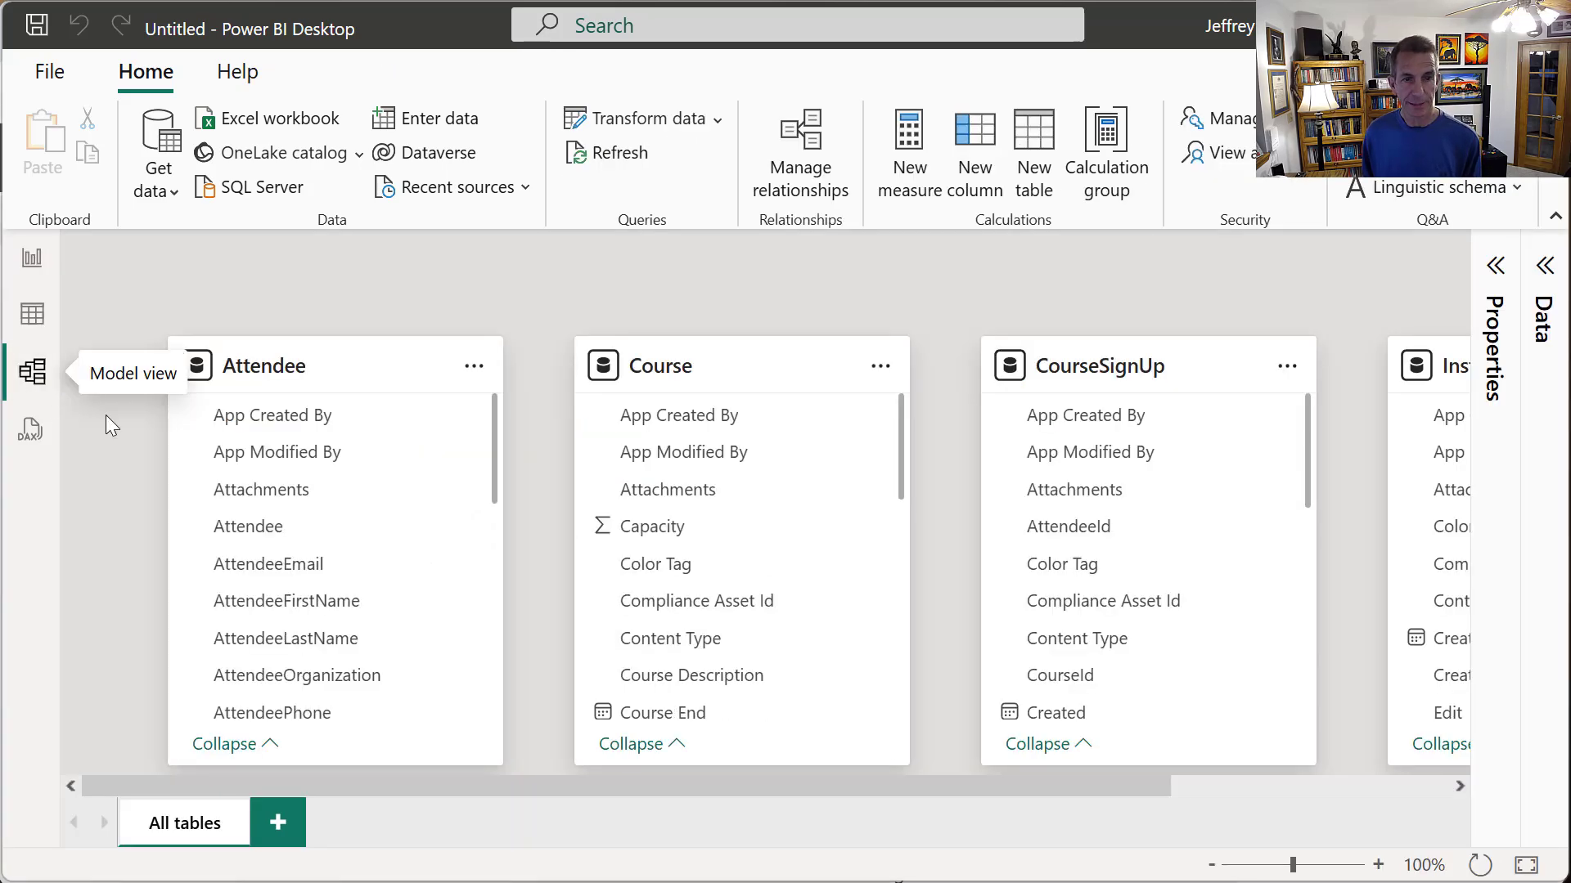
mouse_move(346, 367)
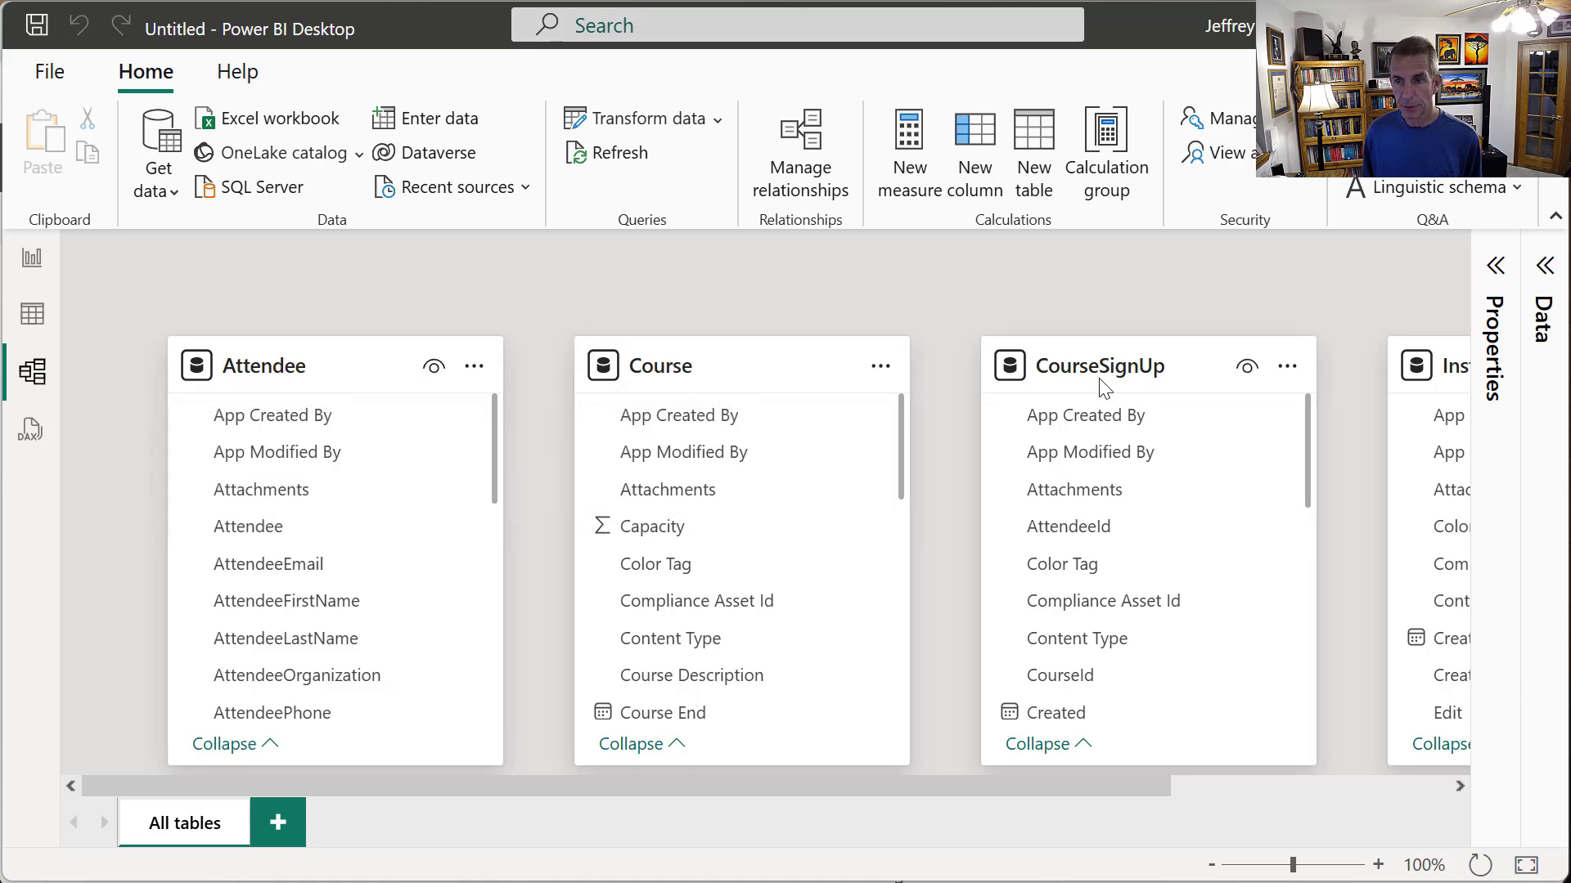
left_click_drag(1104, 385, 617, 333)
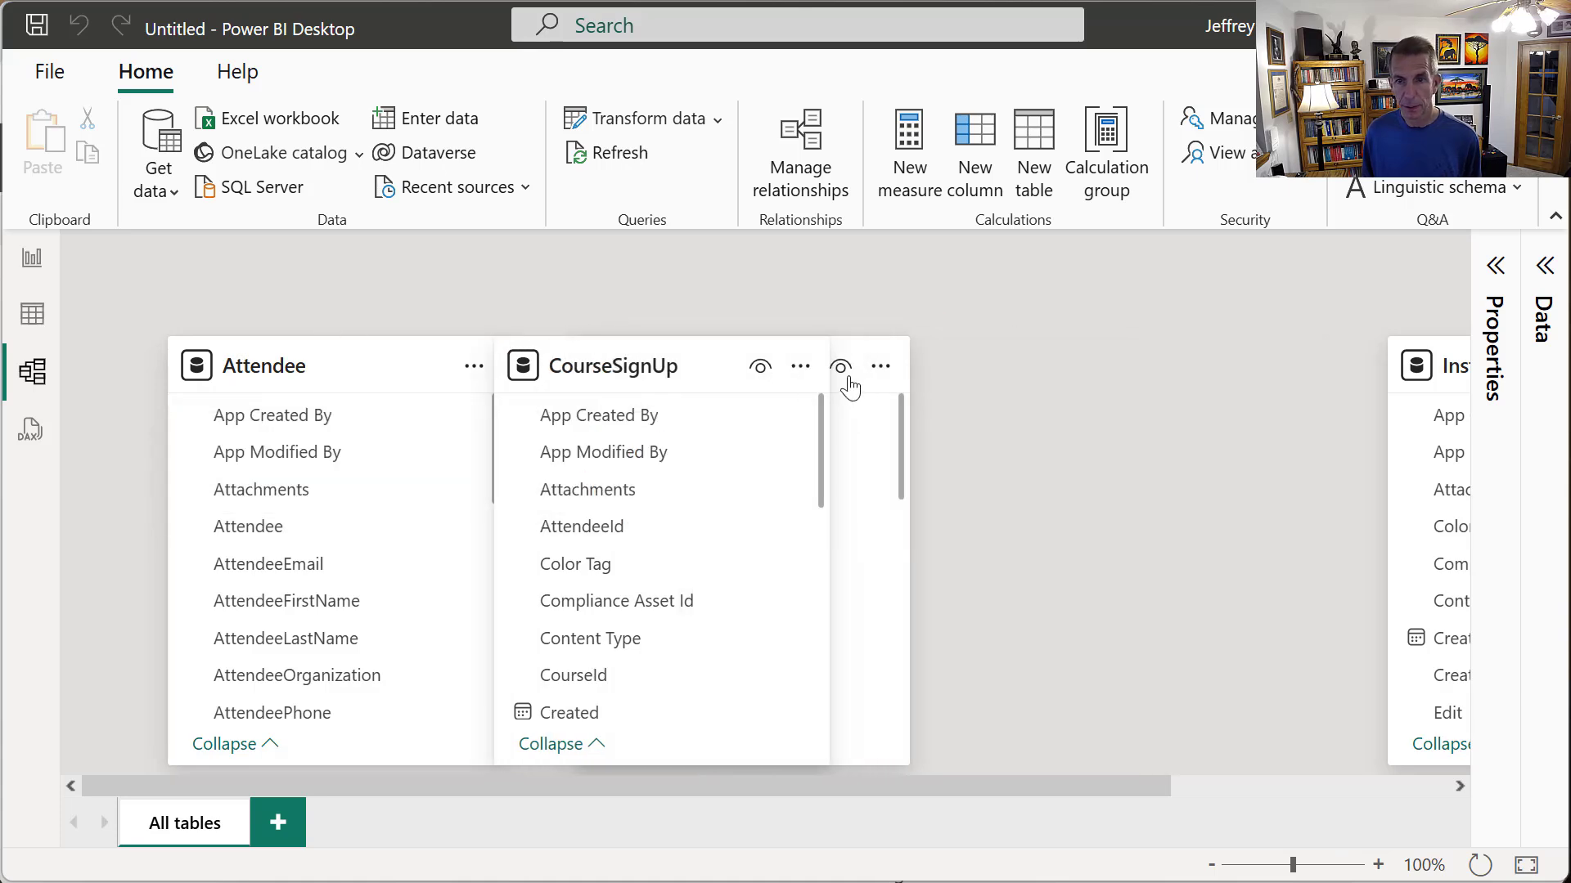
left_click_drag(870, 378, 1151, 371)
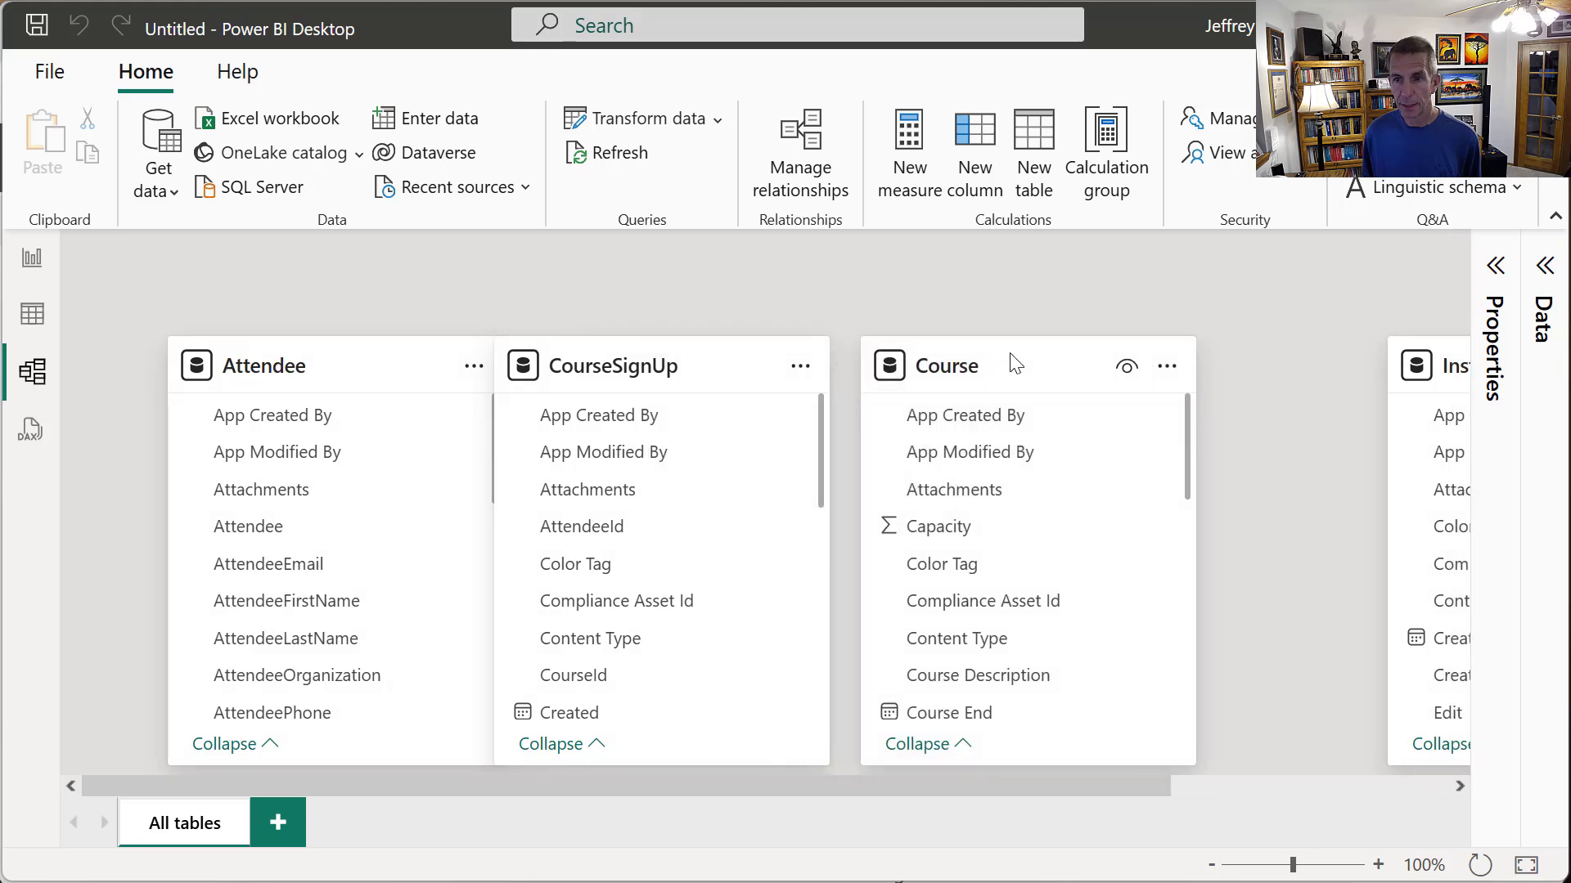
left_click_drag(1011, 355, 1020, 353)
left_click_drag(1093, 787, 1288, 781)
left_click_drag(1240, 365, 1225, 326)
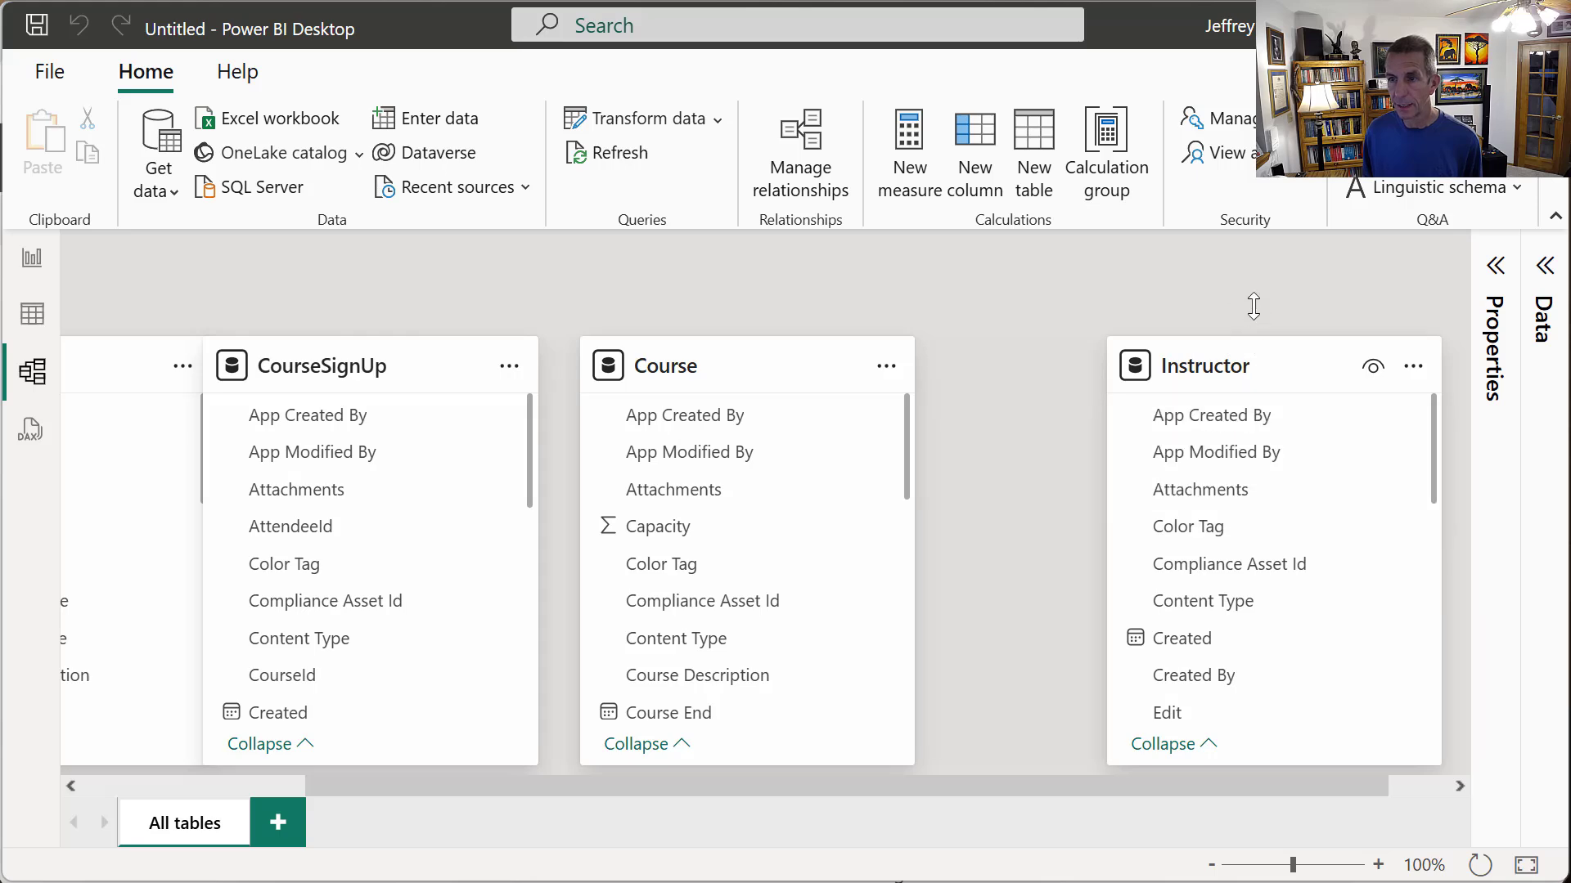
left_click_drag(1262, 366, 1226, 304)
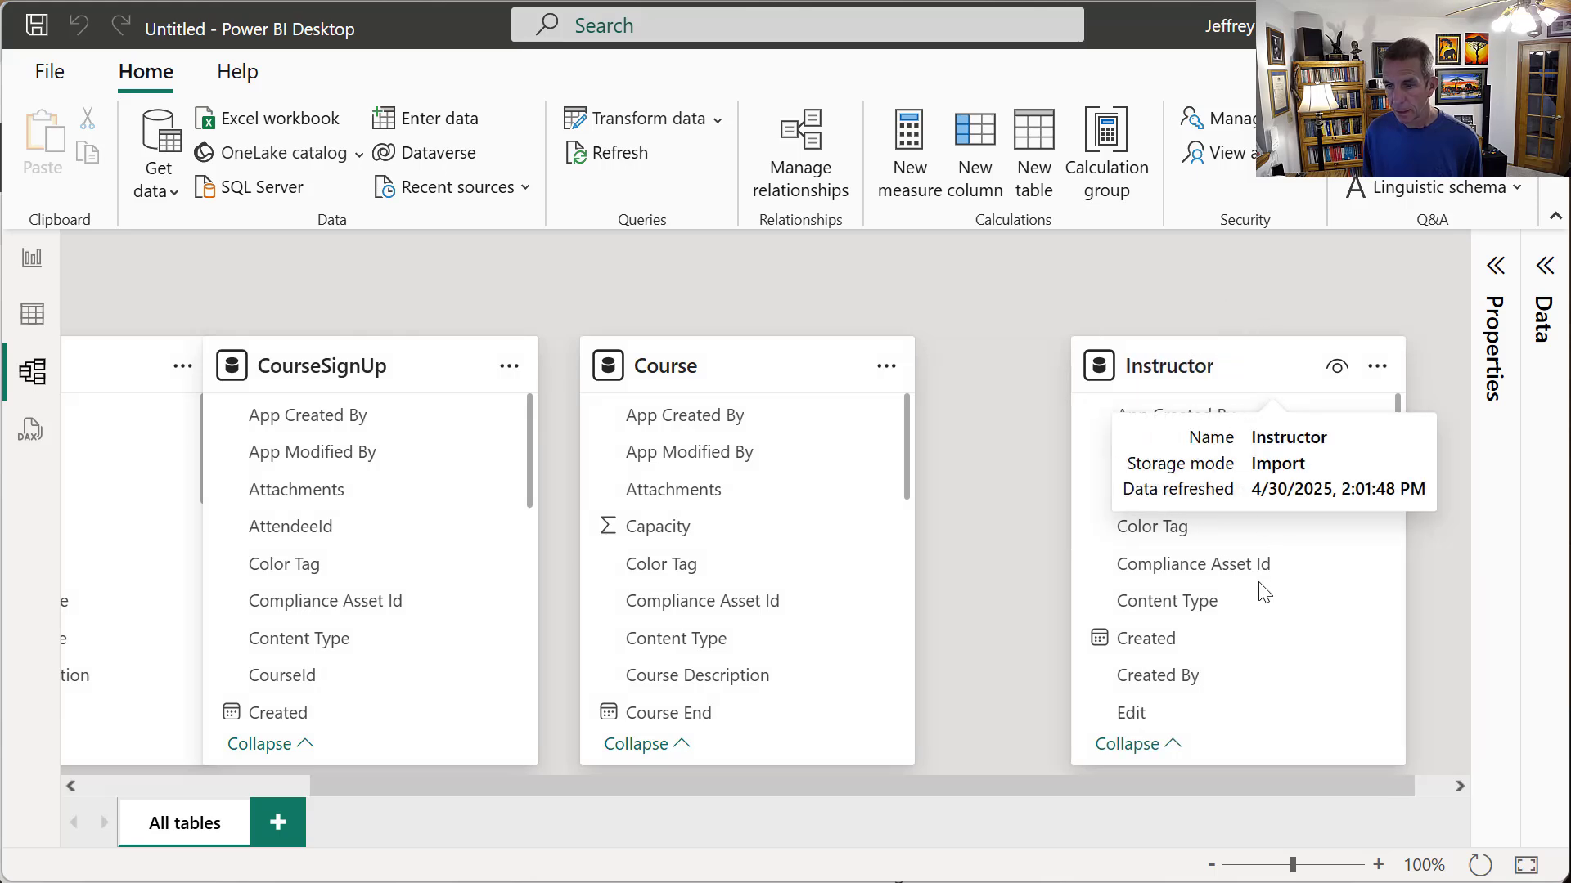
scroll(1287, 611, "down", 5)
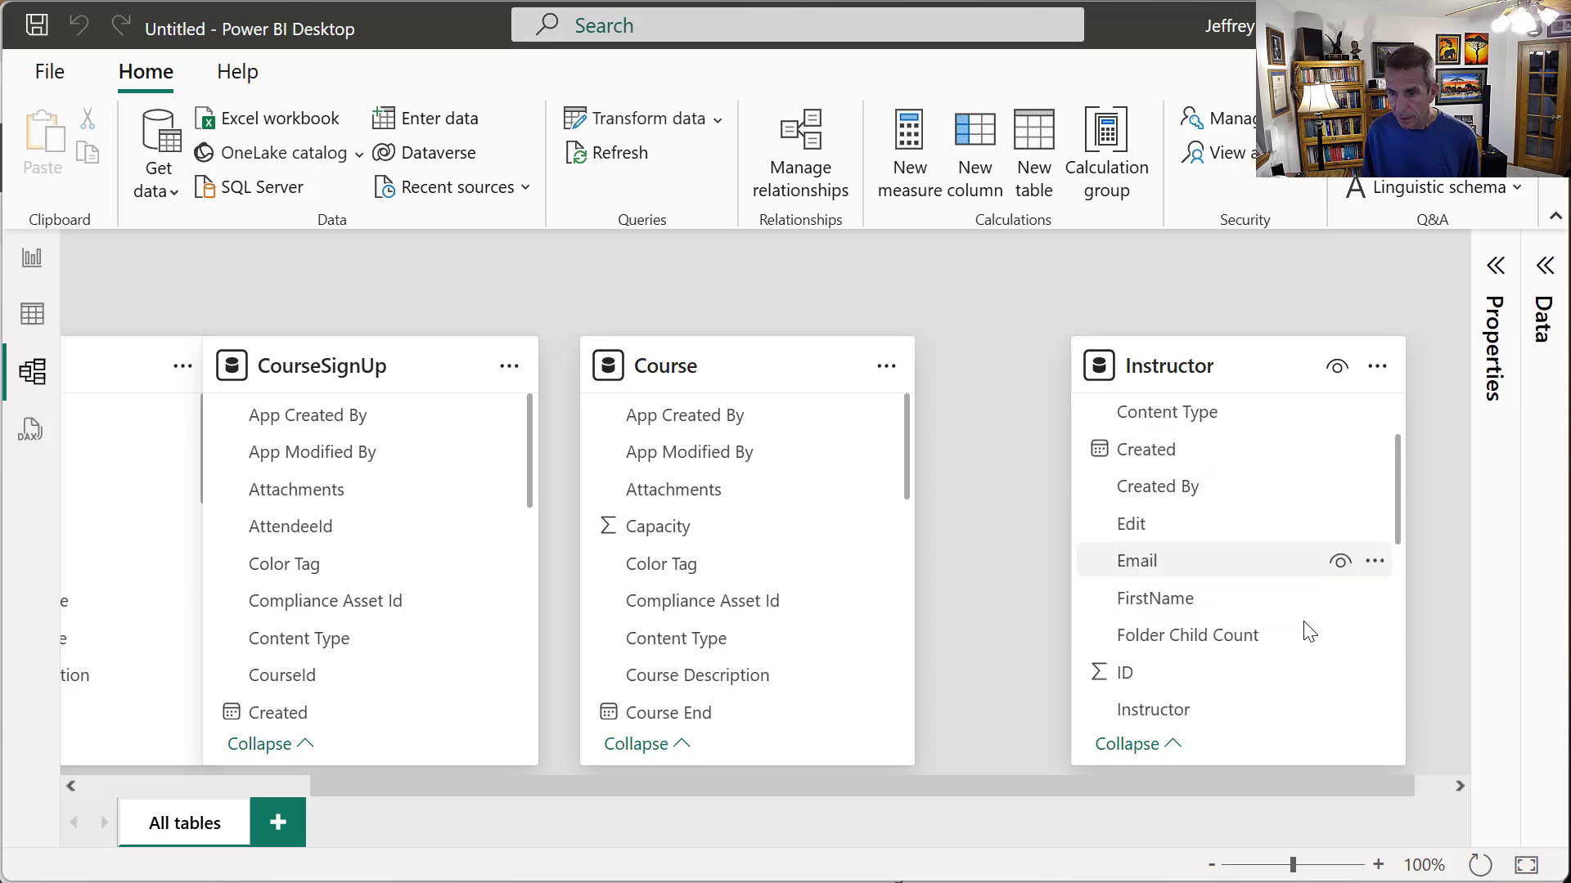
scroll(1305, 610, "down", 2)
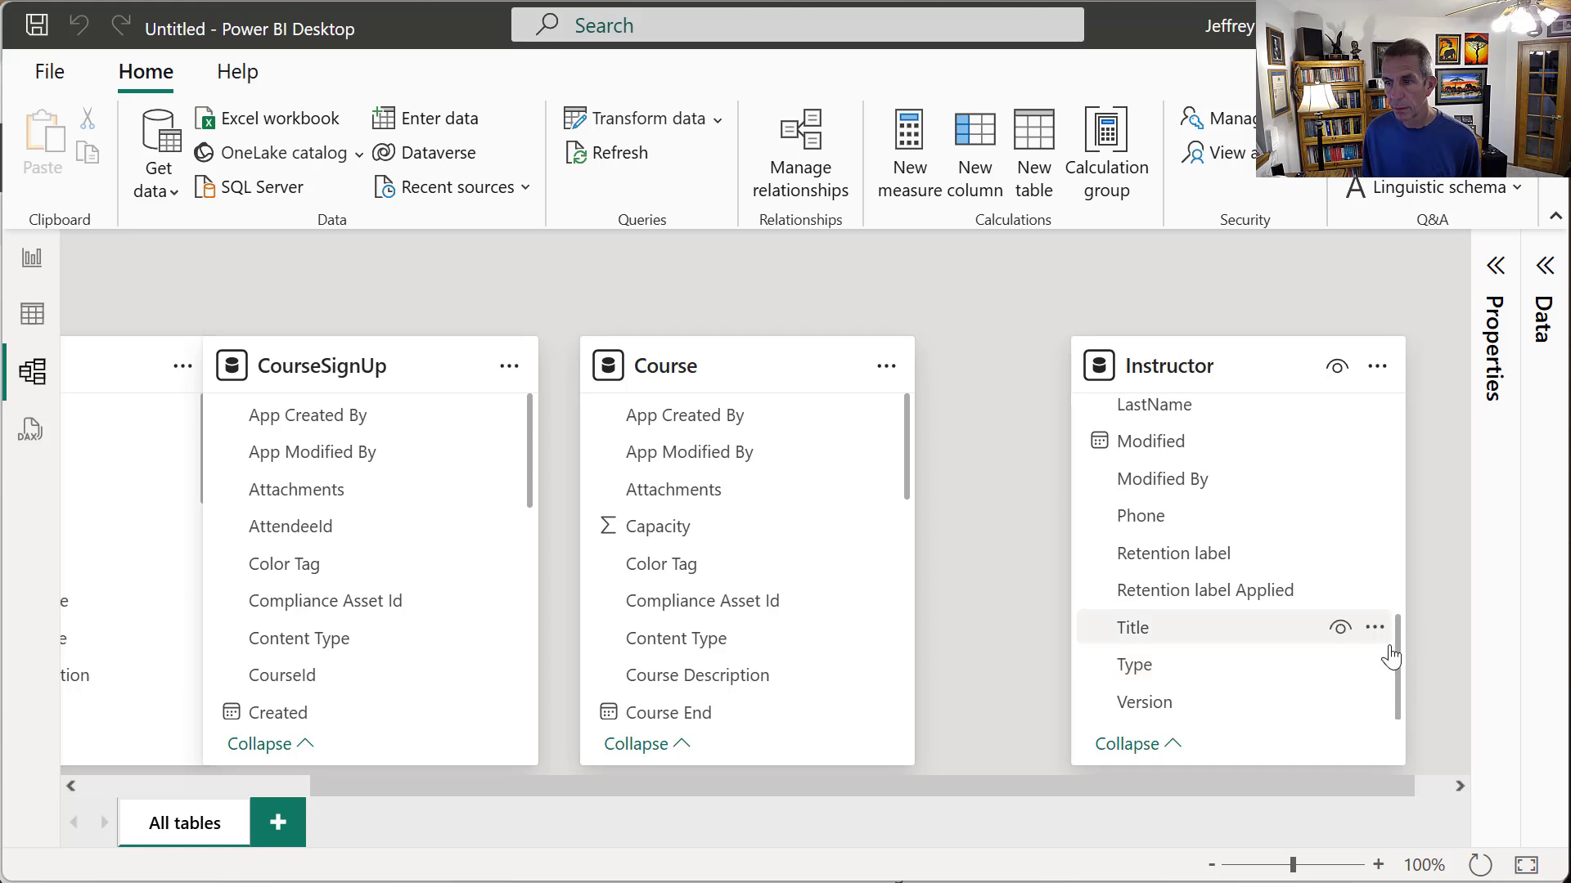
left_click_drag(1396, 671, 1407, 572)
- Drag Instructor's ID field onto Course's InstructorId to draft a relationship
left_click(1155, 446)
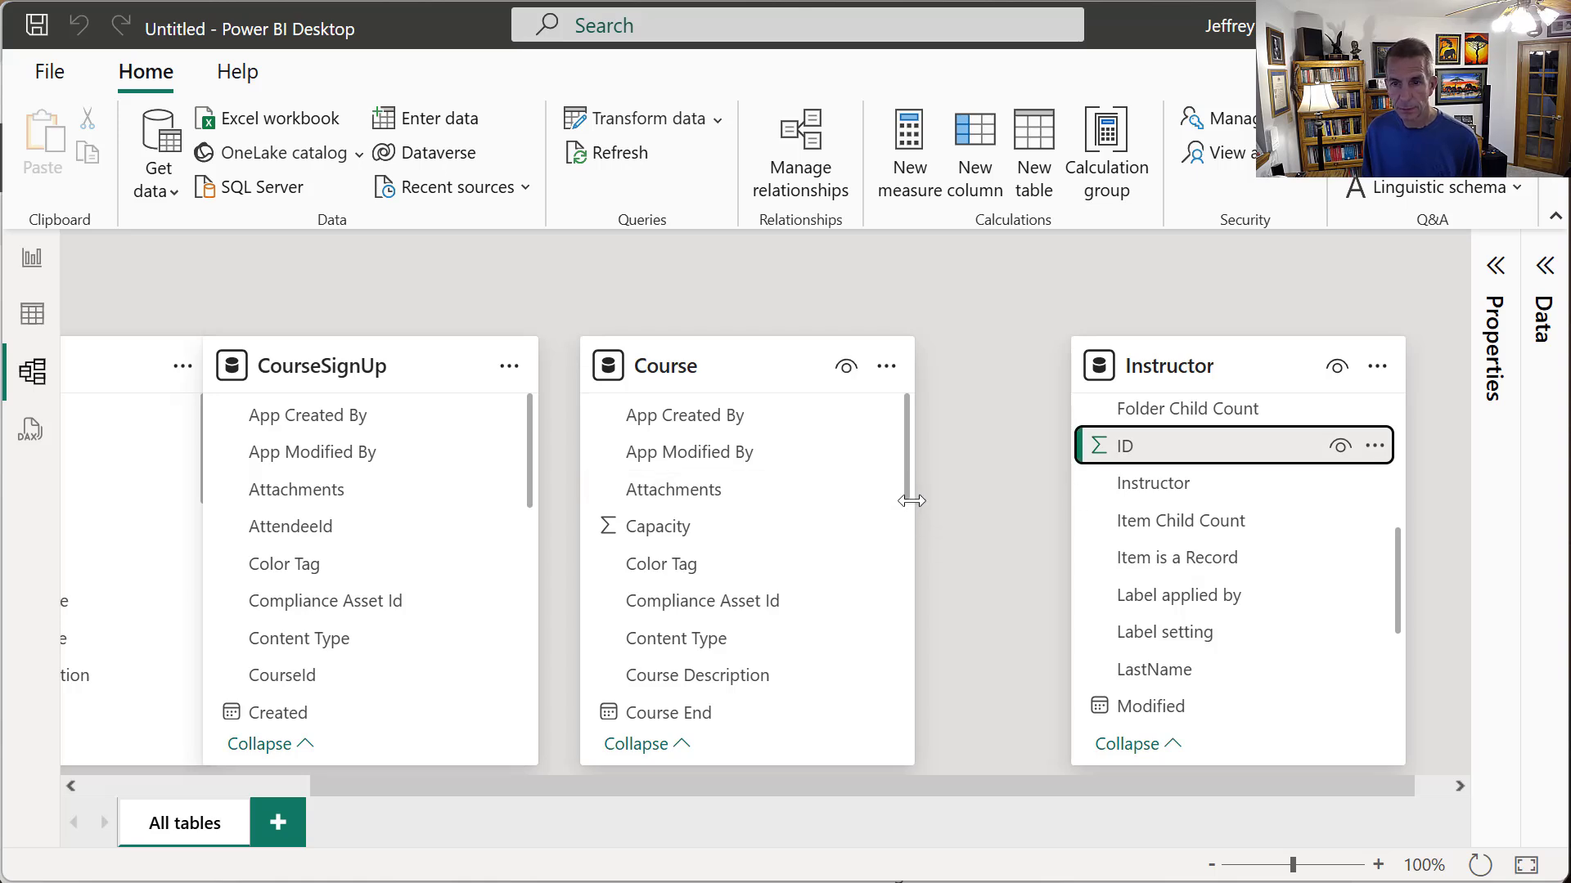
scroll(908, 516, "down", 3)
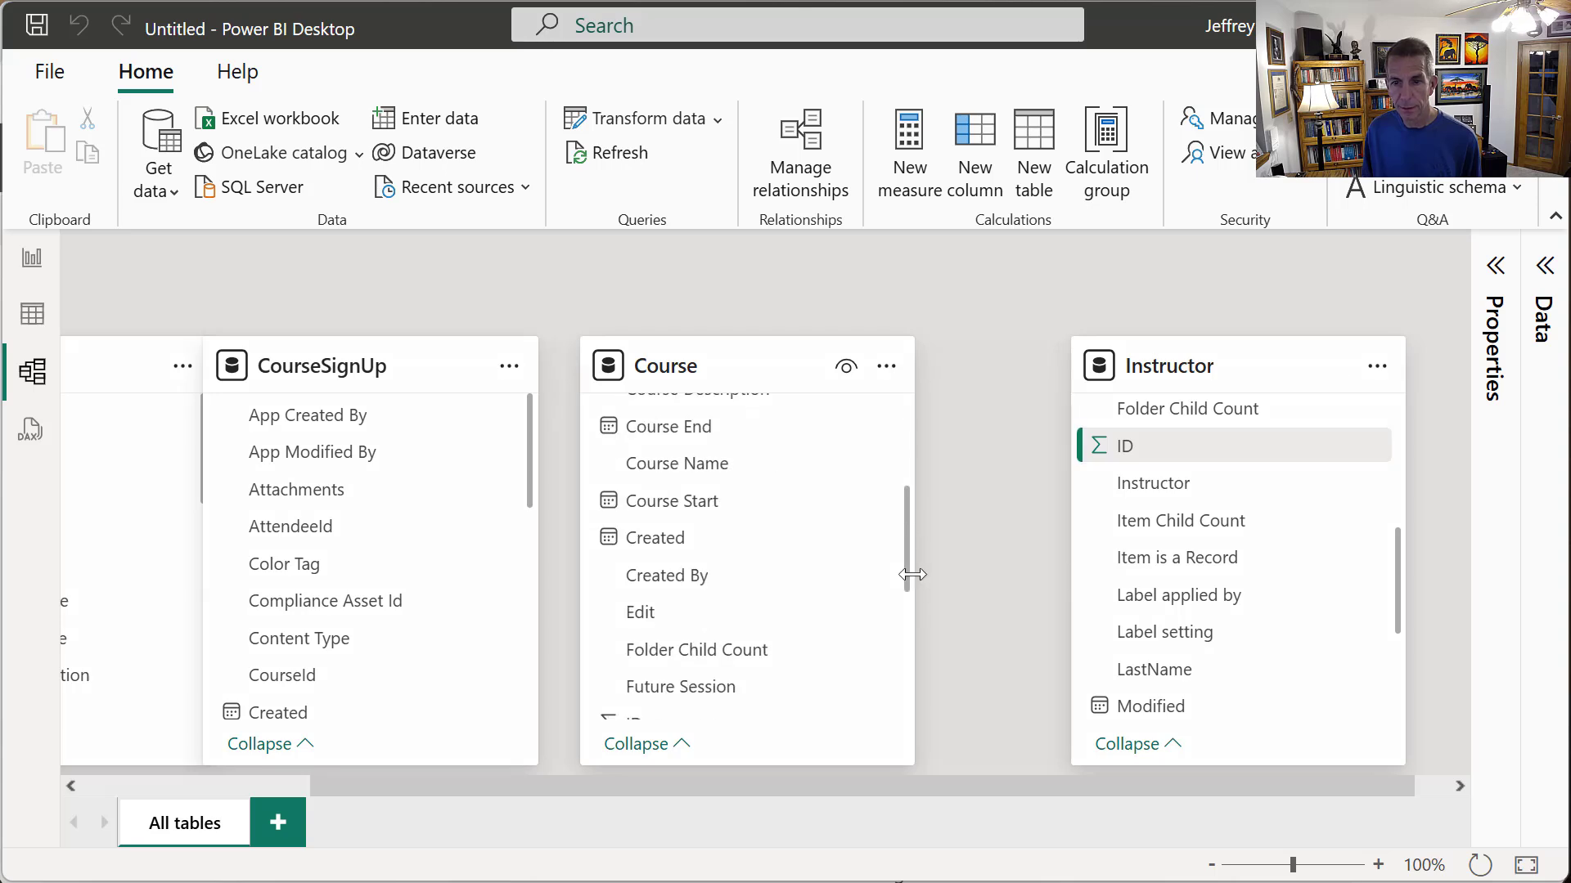
scroll(914, 605, "down", 2)
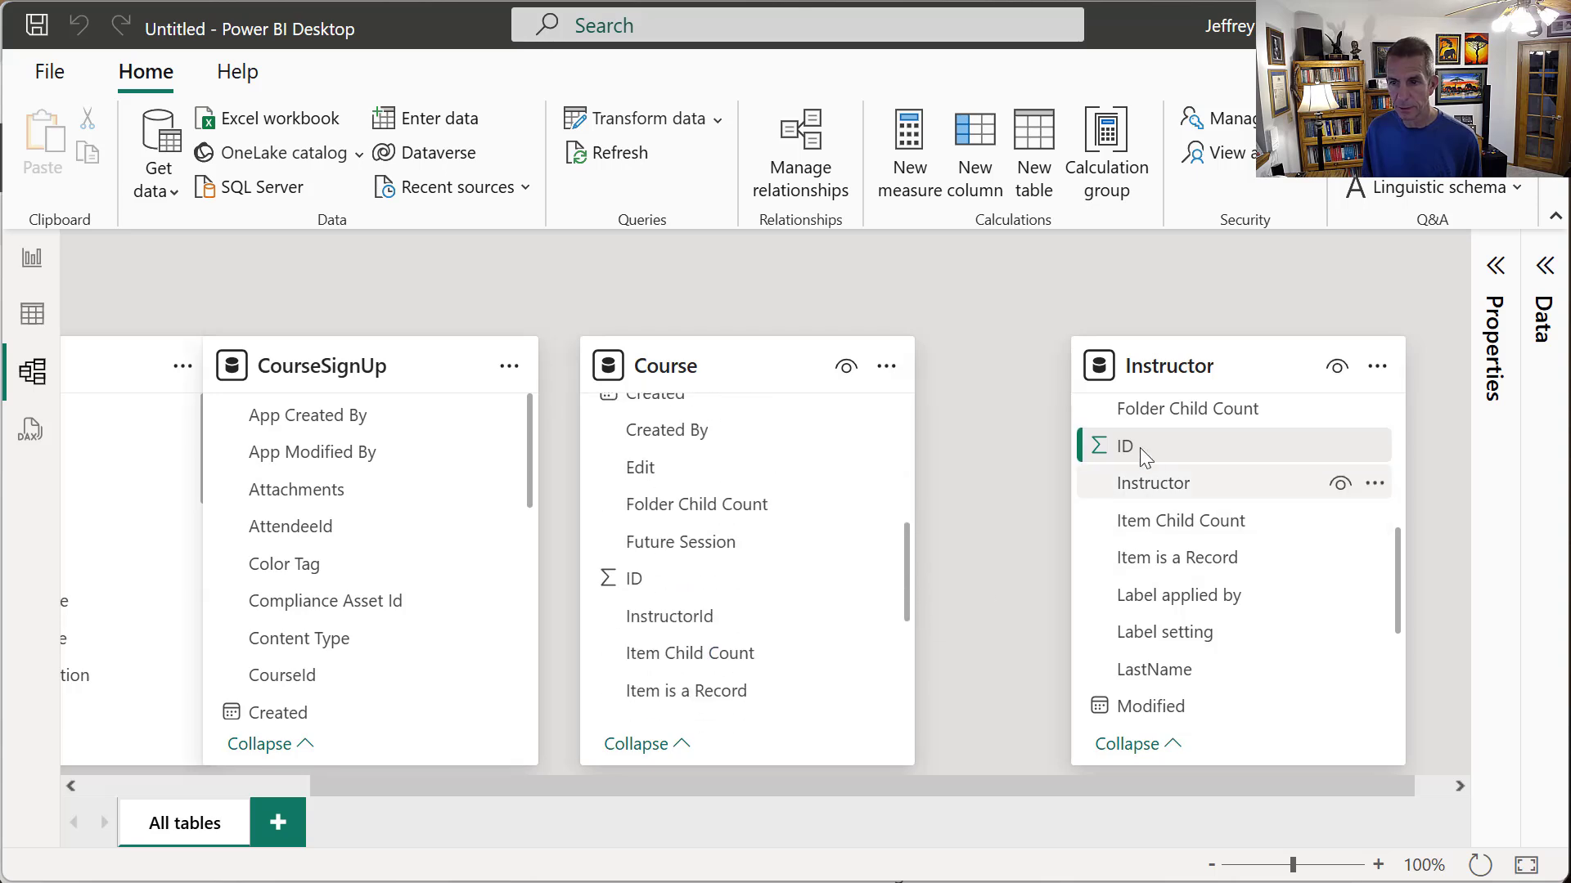
left_click_drag(1161, 448, 800, 616)
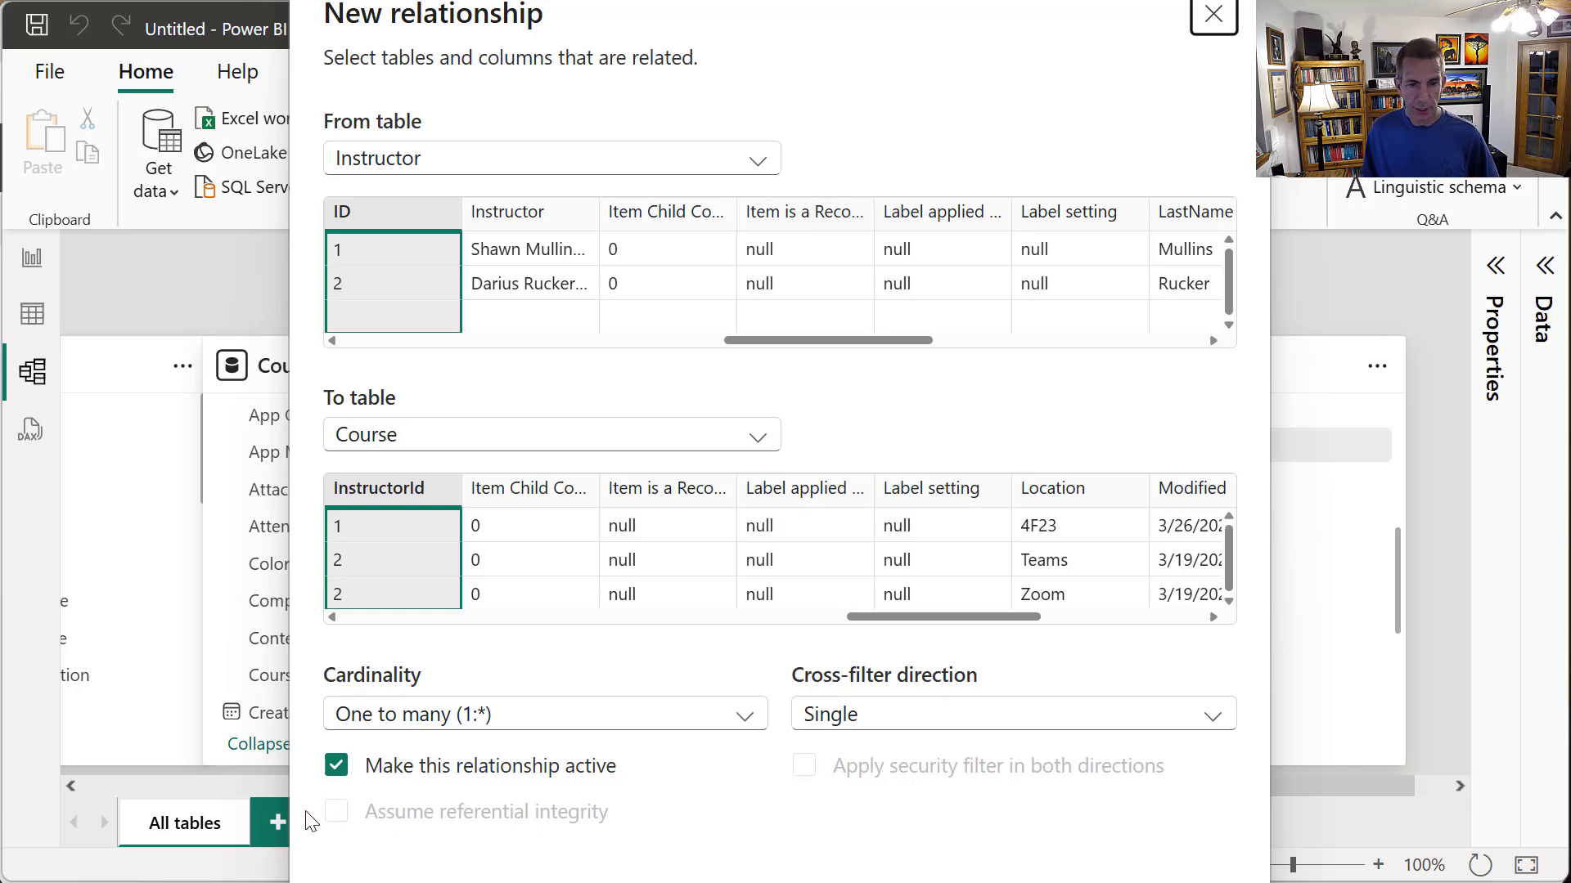
- Save the drafted one-to-many, single cross-filter relationship from Instructor ID to Course InstructorId
left_click(1055, 882)
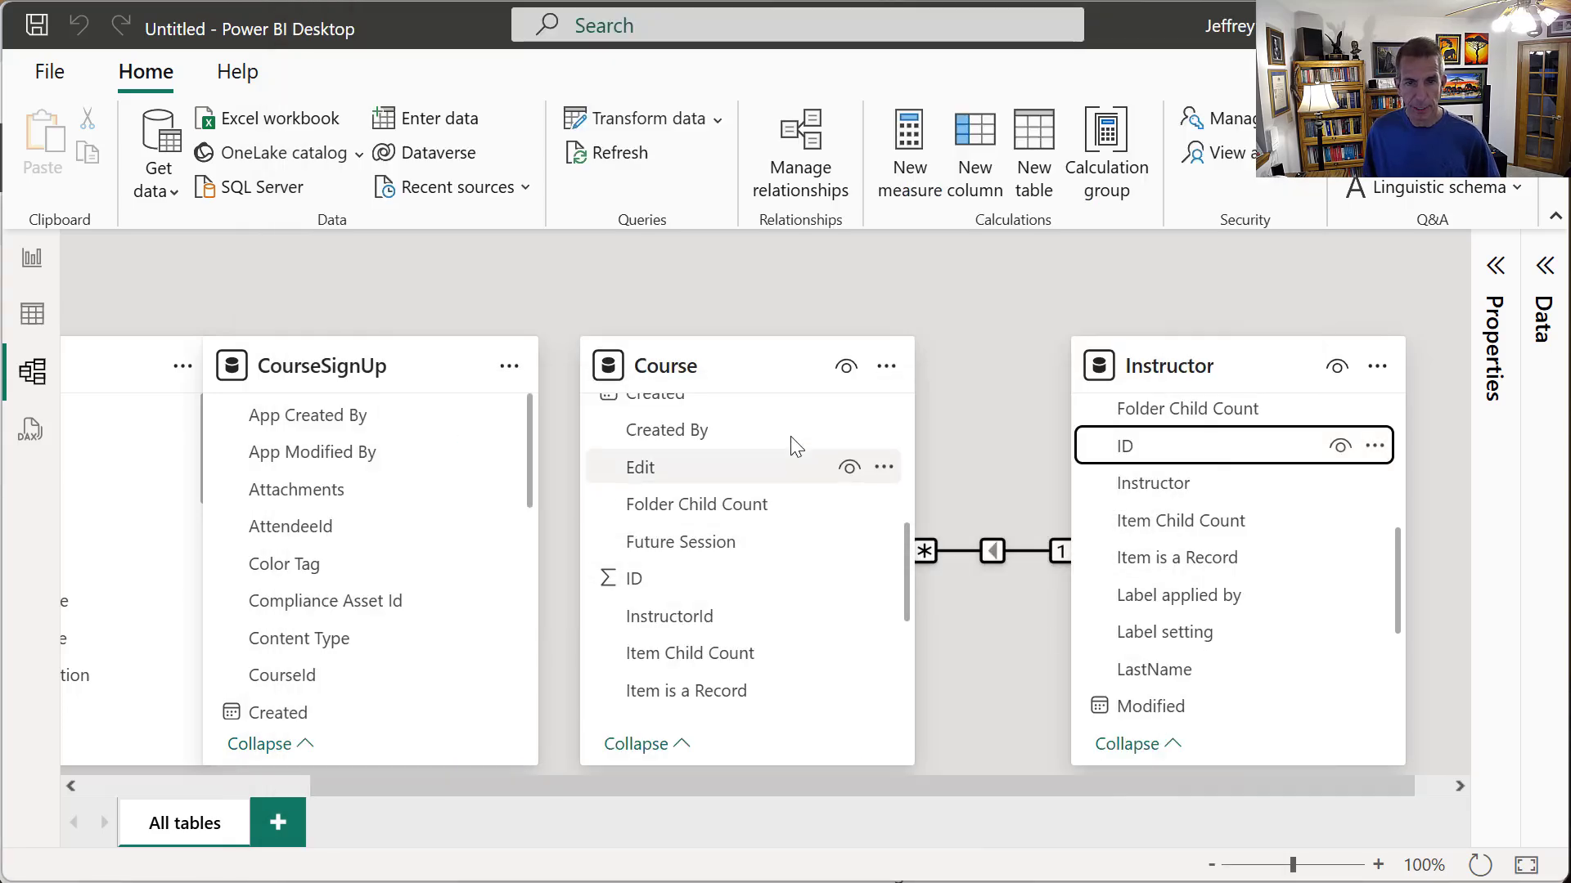
- Move Course right, link its ID one-to-many to CourseSignUp CourseId, then shift CourseSignUp right
left_click_drag(758, 366, 780, 395)
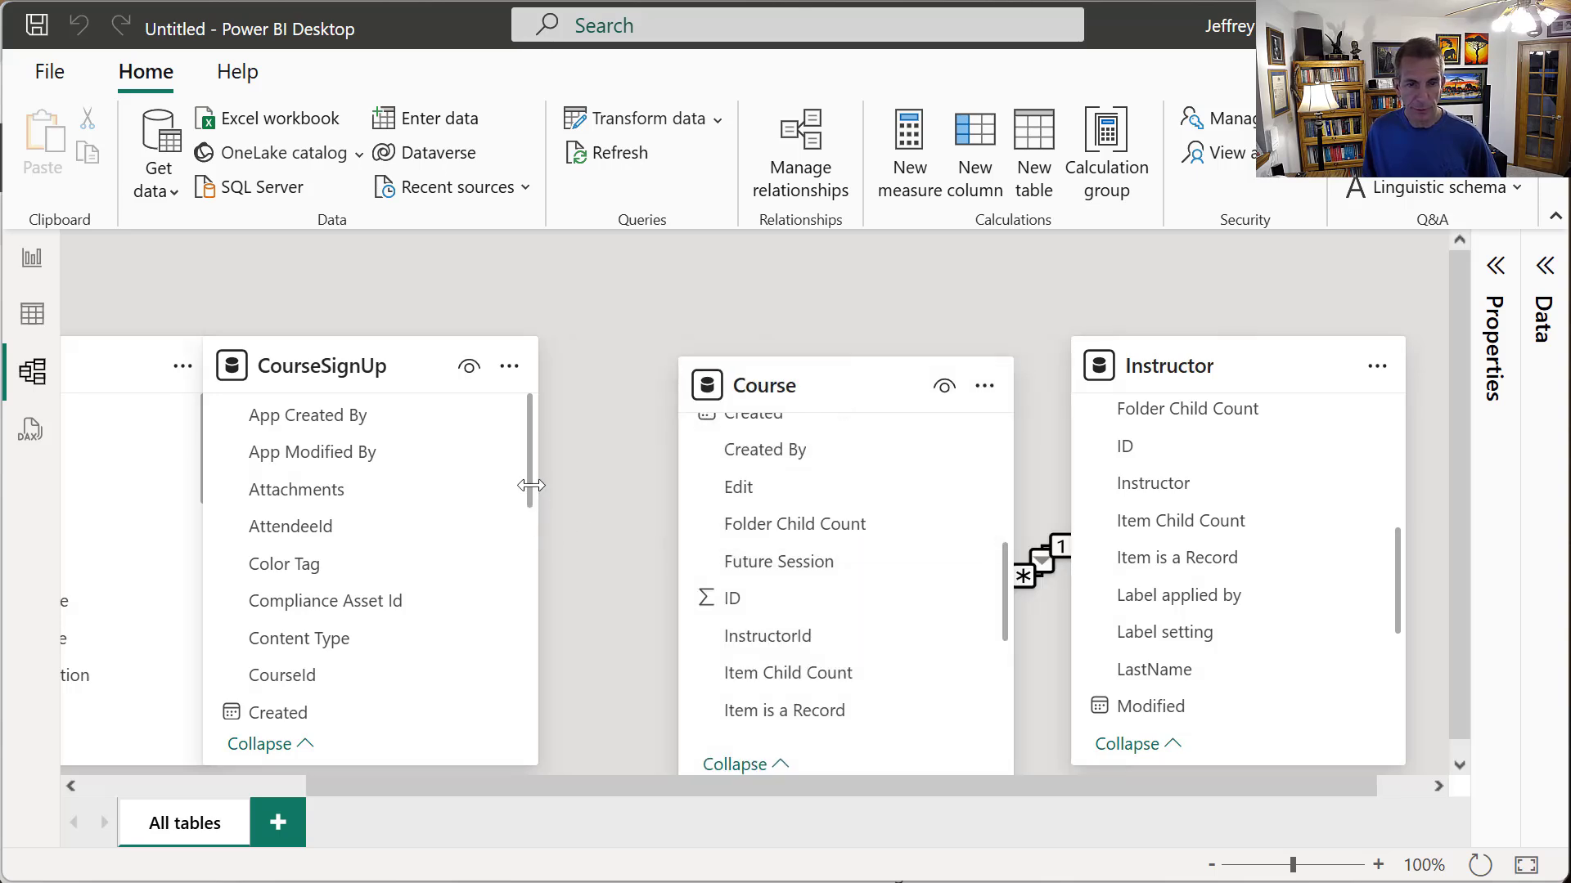
left_click_drag(736, 601, 419, 679)
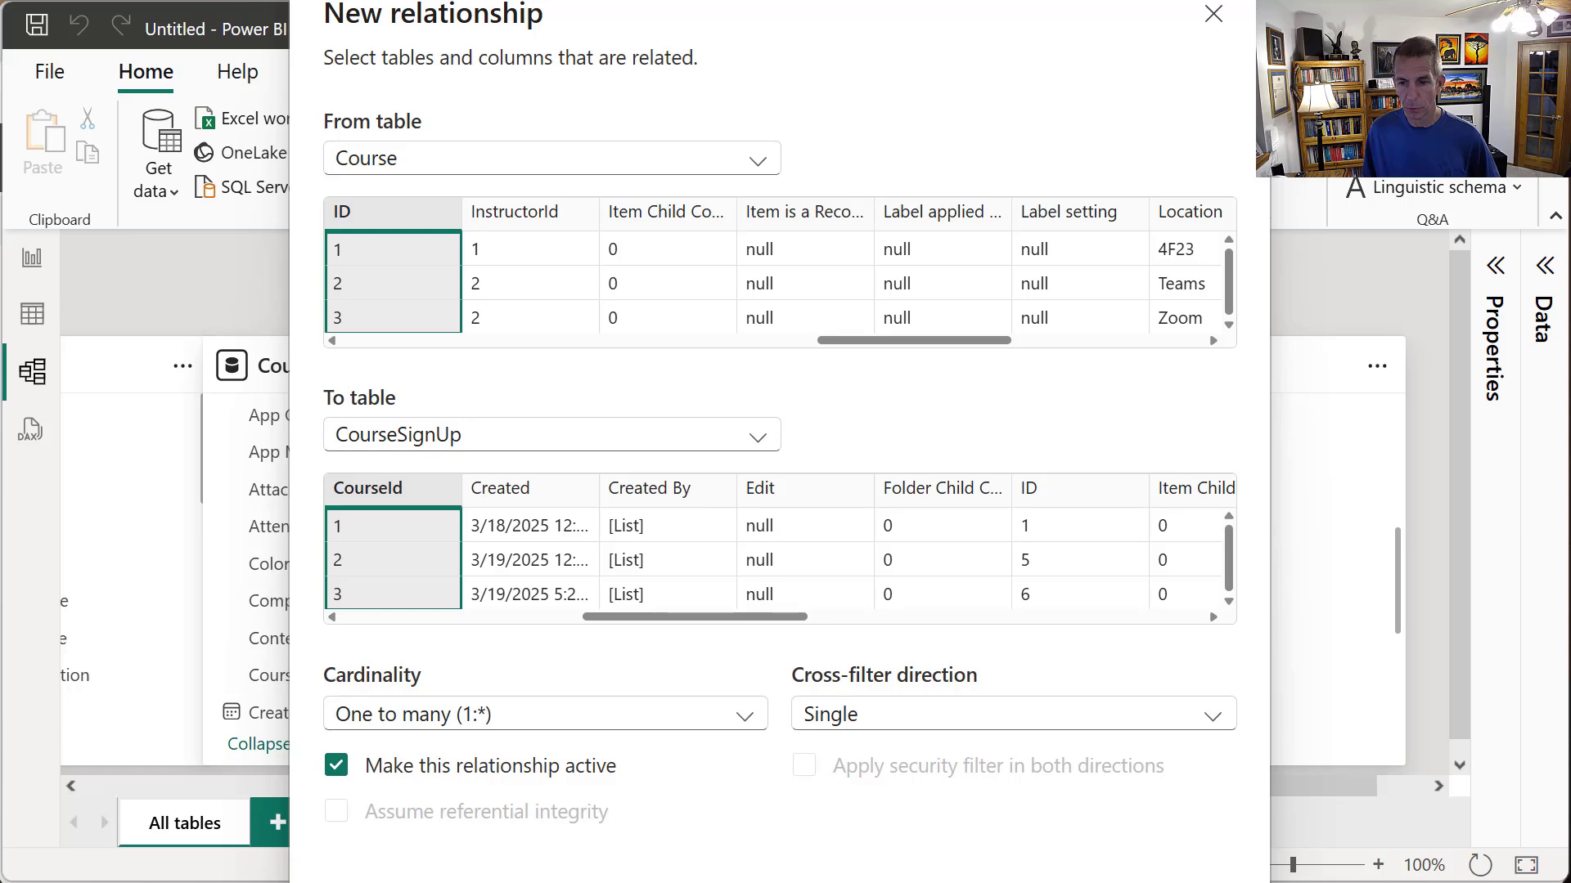
key("Return")
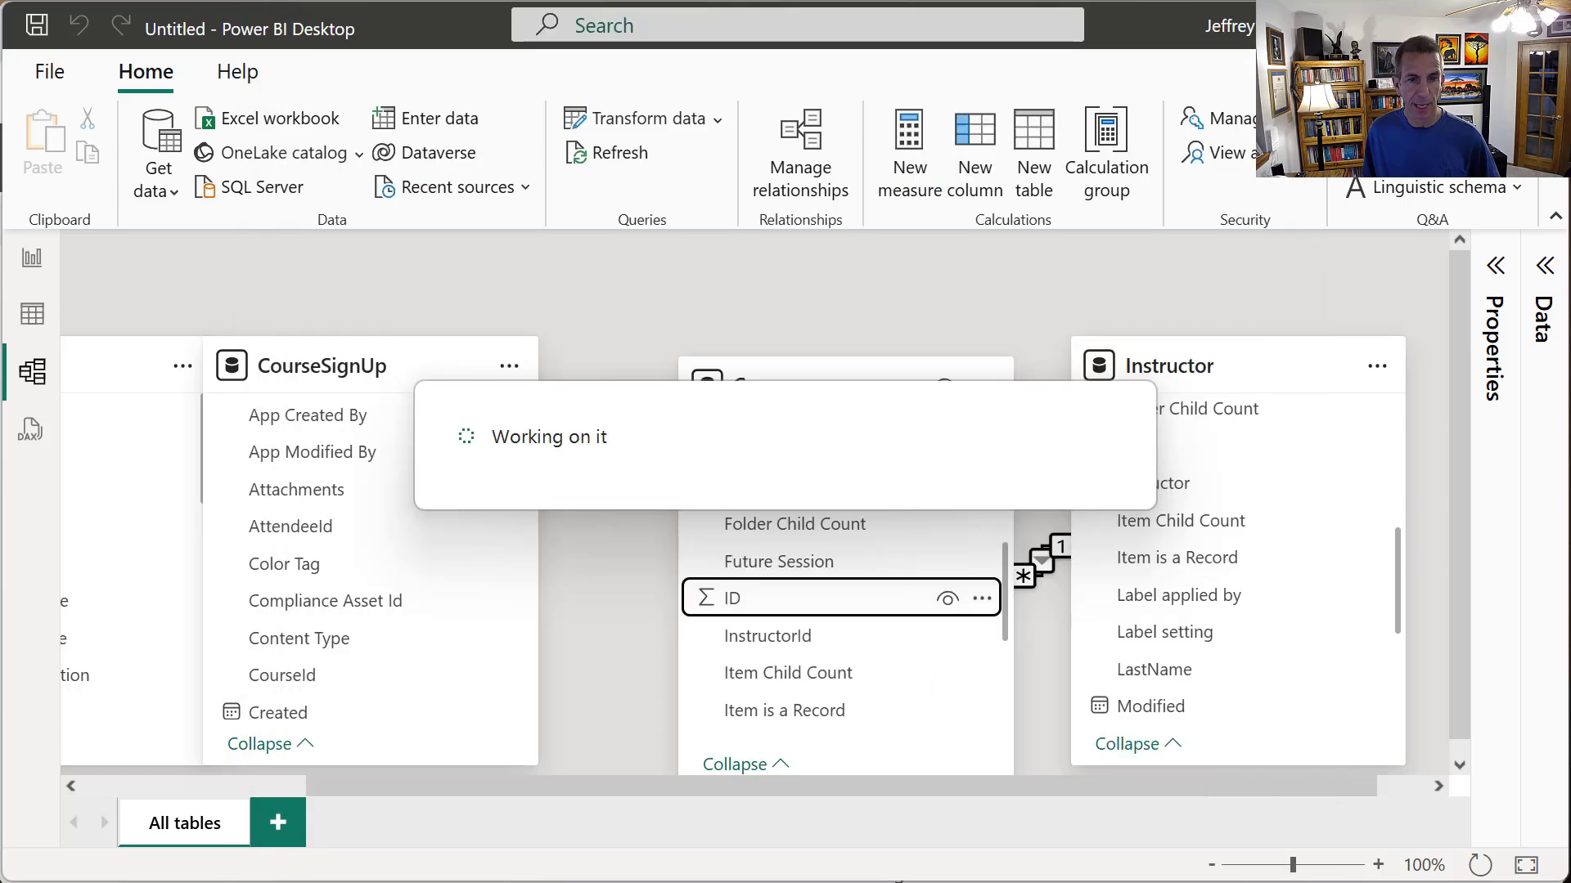
left_click_drag(325, 368, 413, 366)
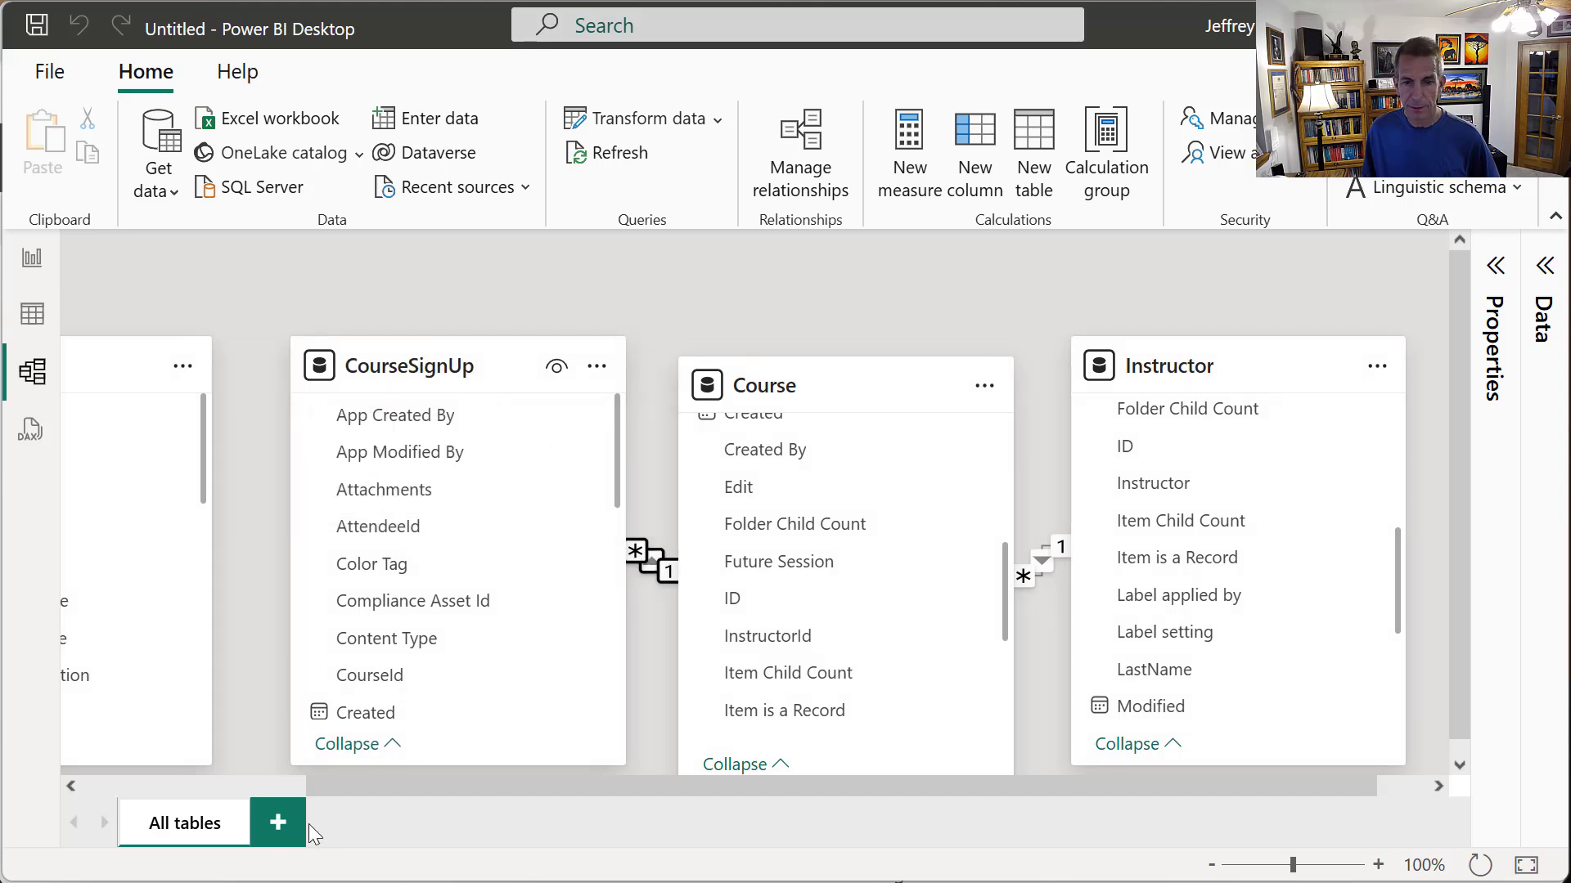
- Scroll to Attendee, narrow CourseSignUp, and save Attendee ID to CourseSignUp AttendeeId as one-to-many
left_click_drag(331, 793, 17, 800)
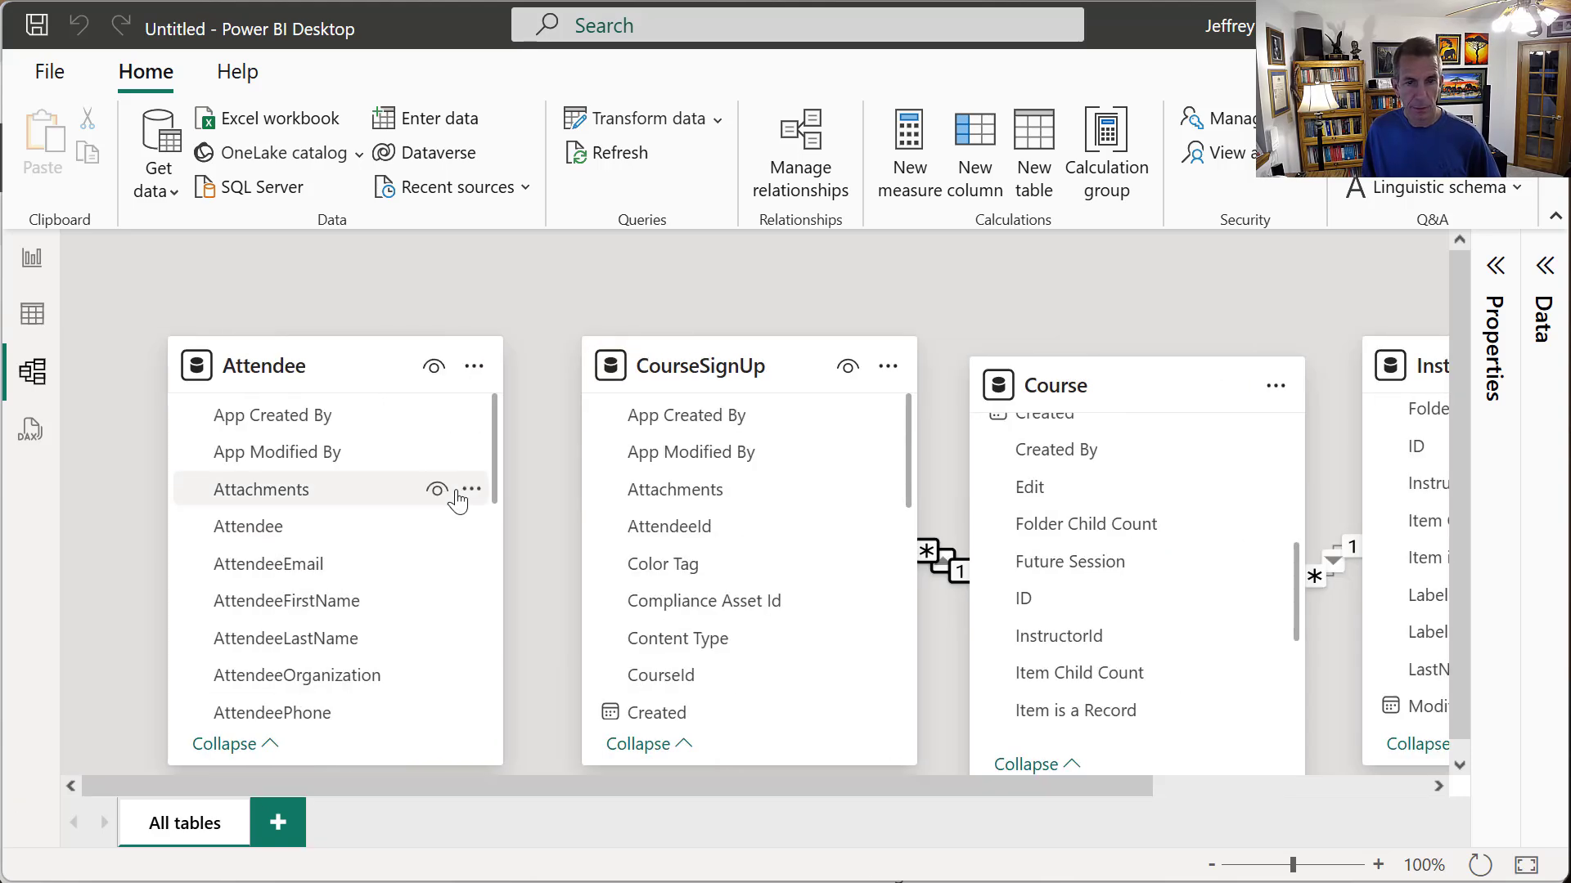
left_click(490, 566)
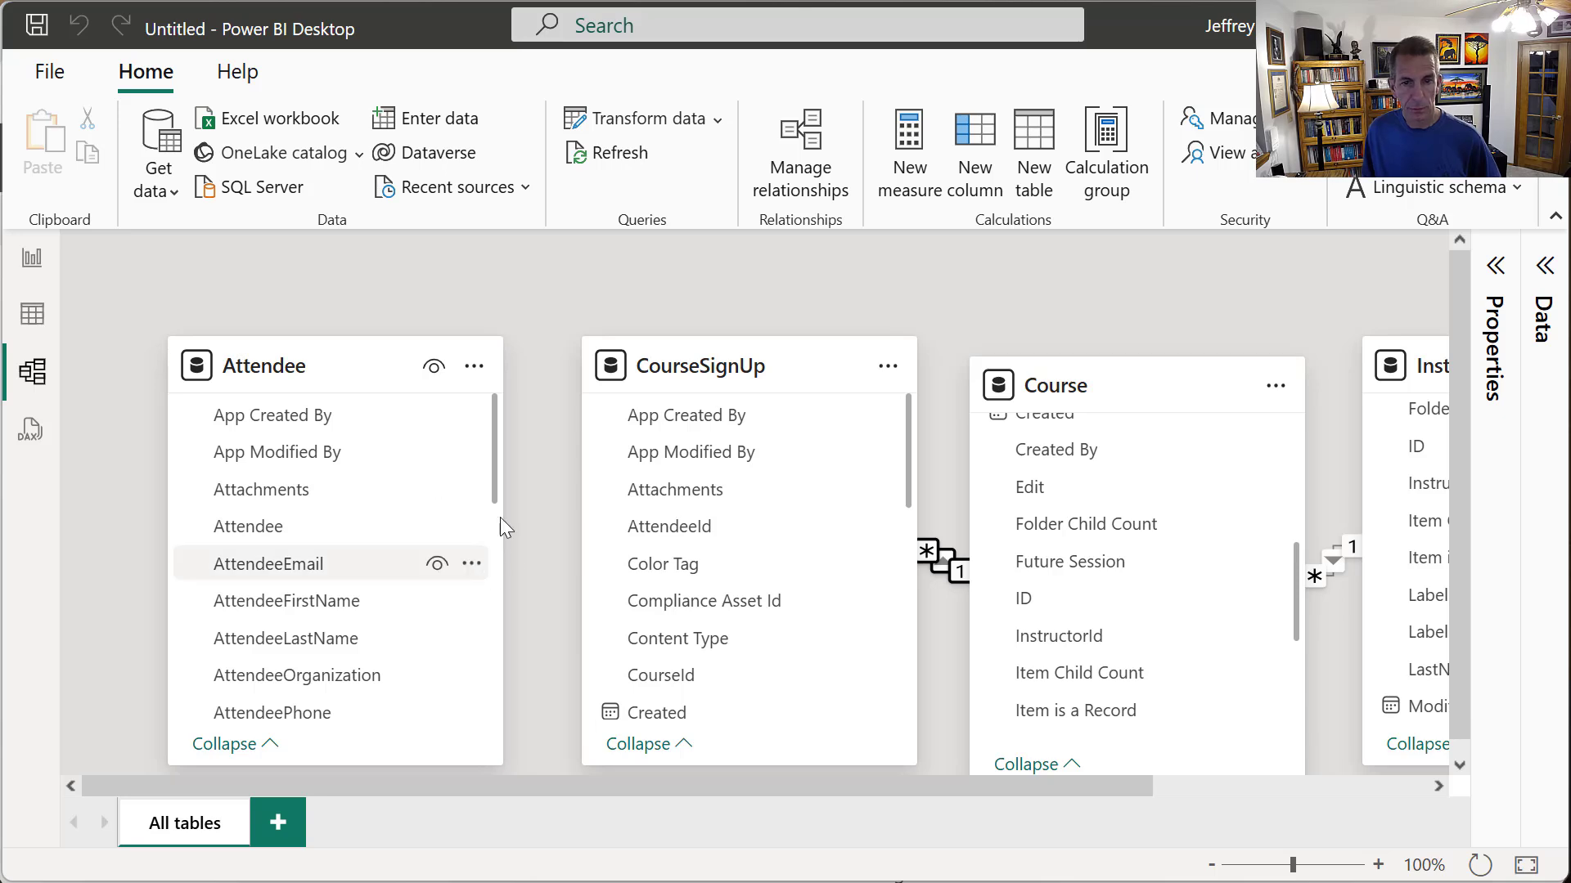
left_click_drag(493, 484, 497, 636)
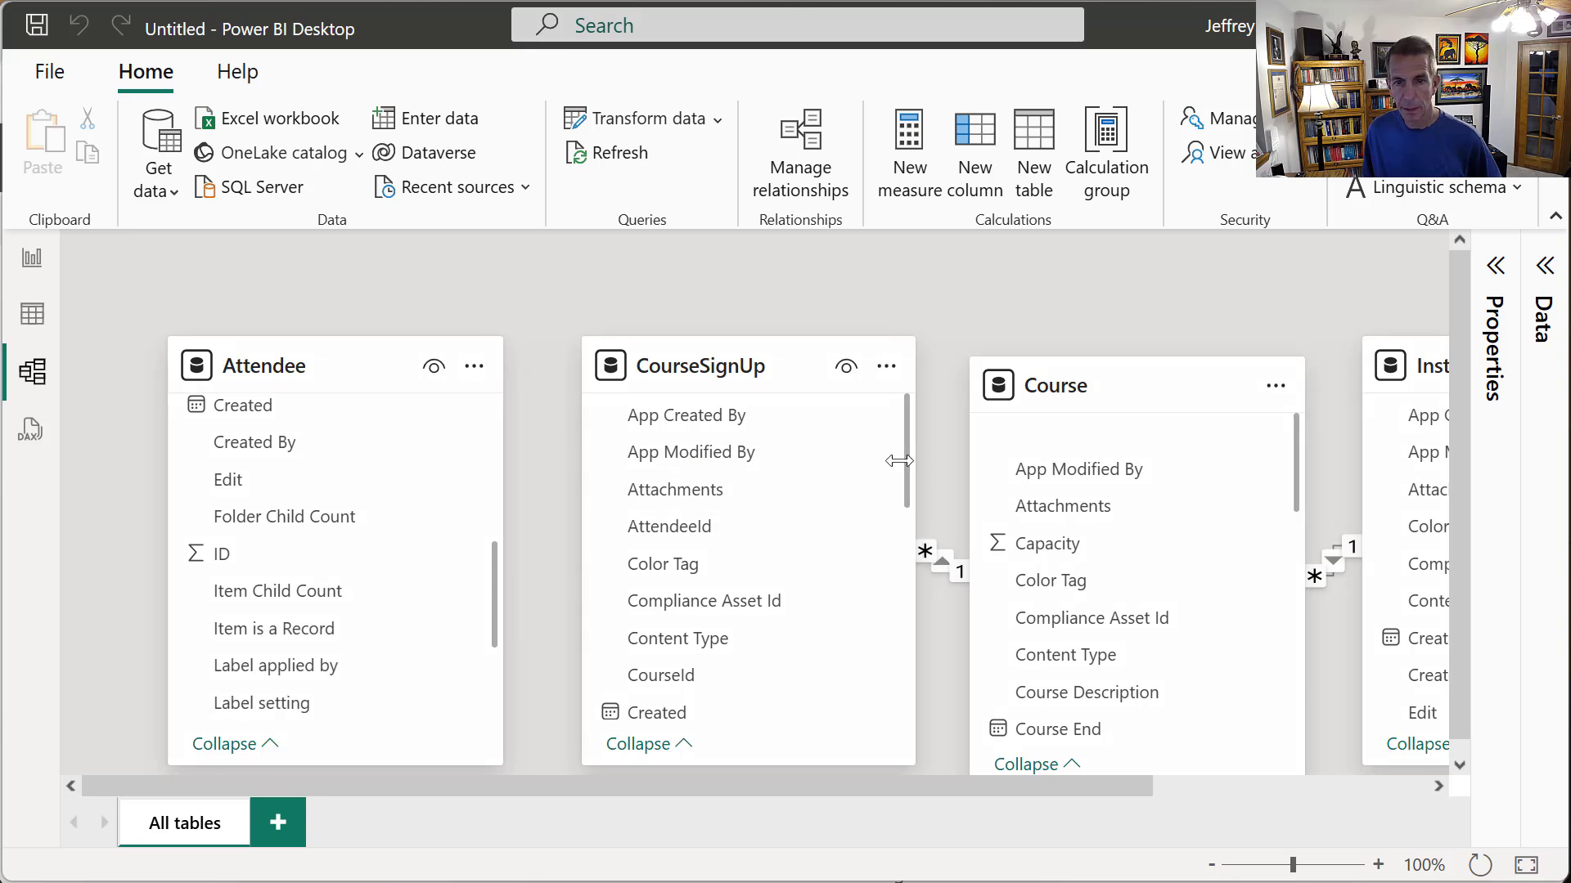
left_click_drag(908, 502, 846, 429)
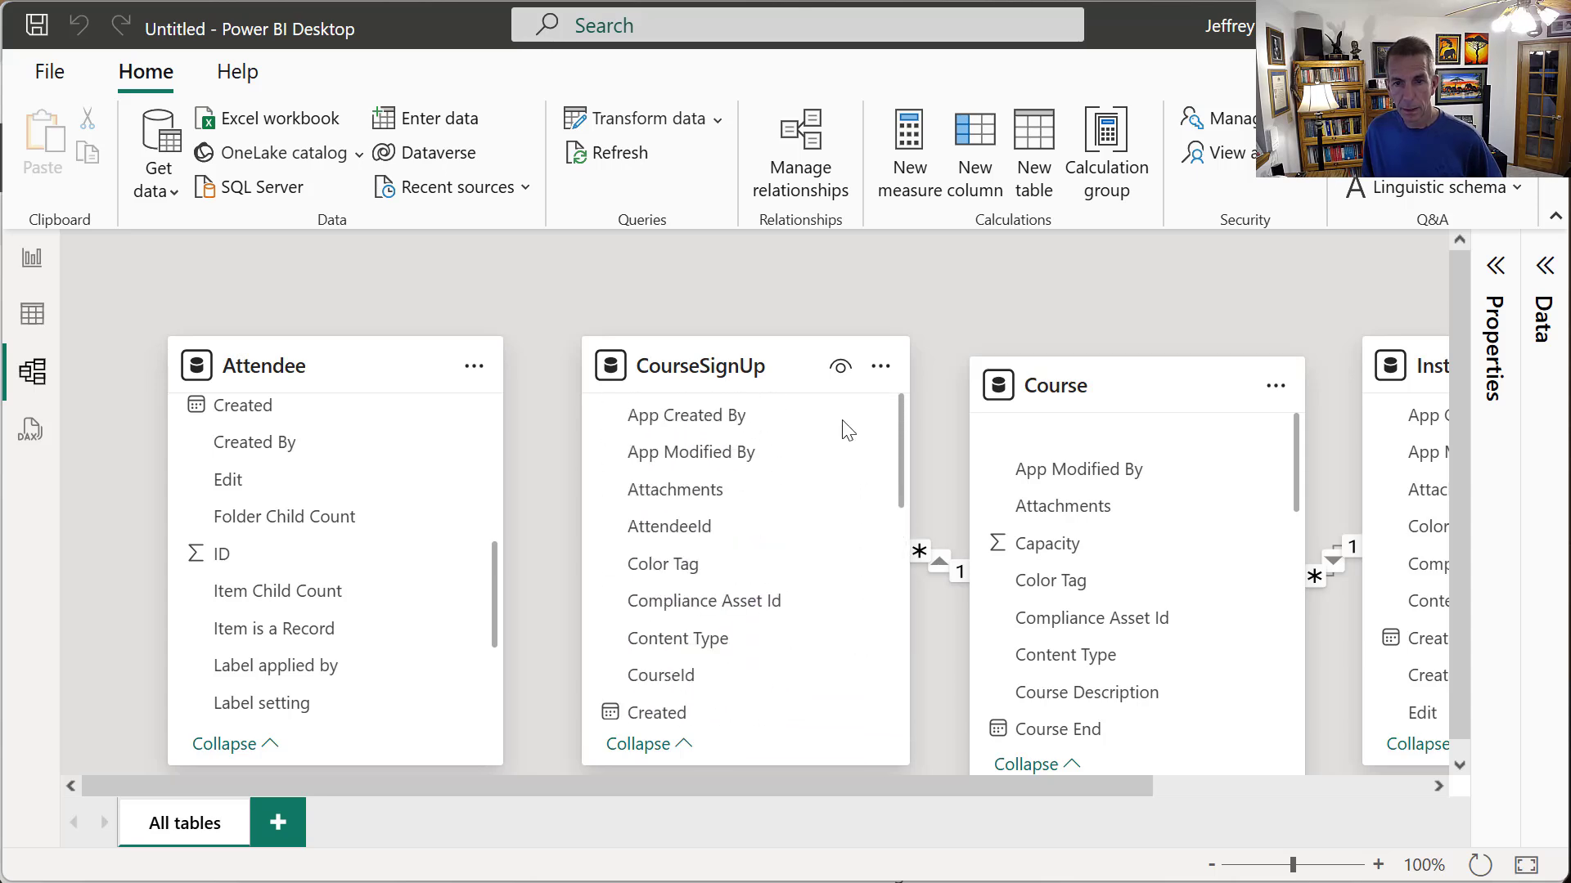
left_click_drag(229, 562, 697, 543)
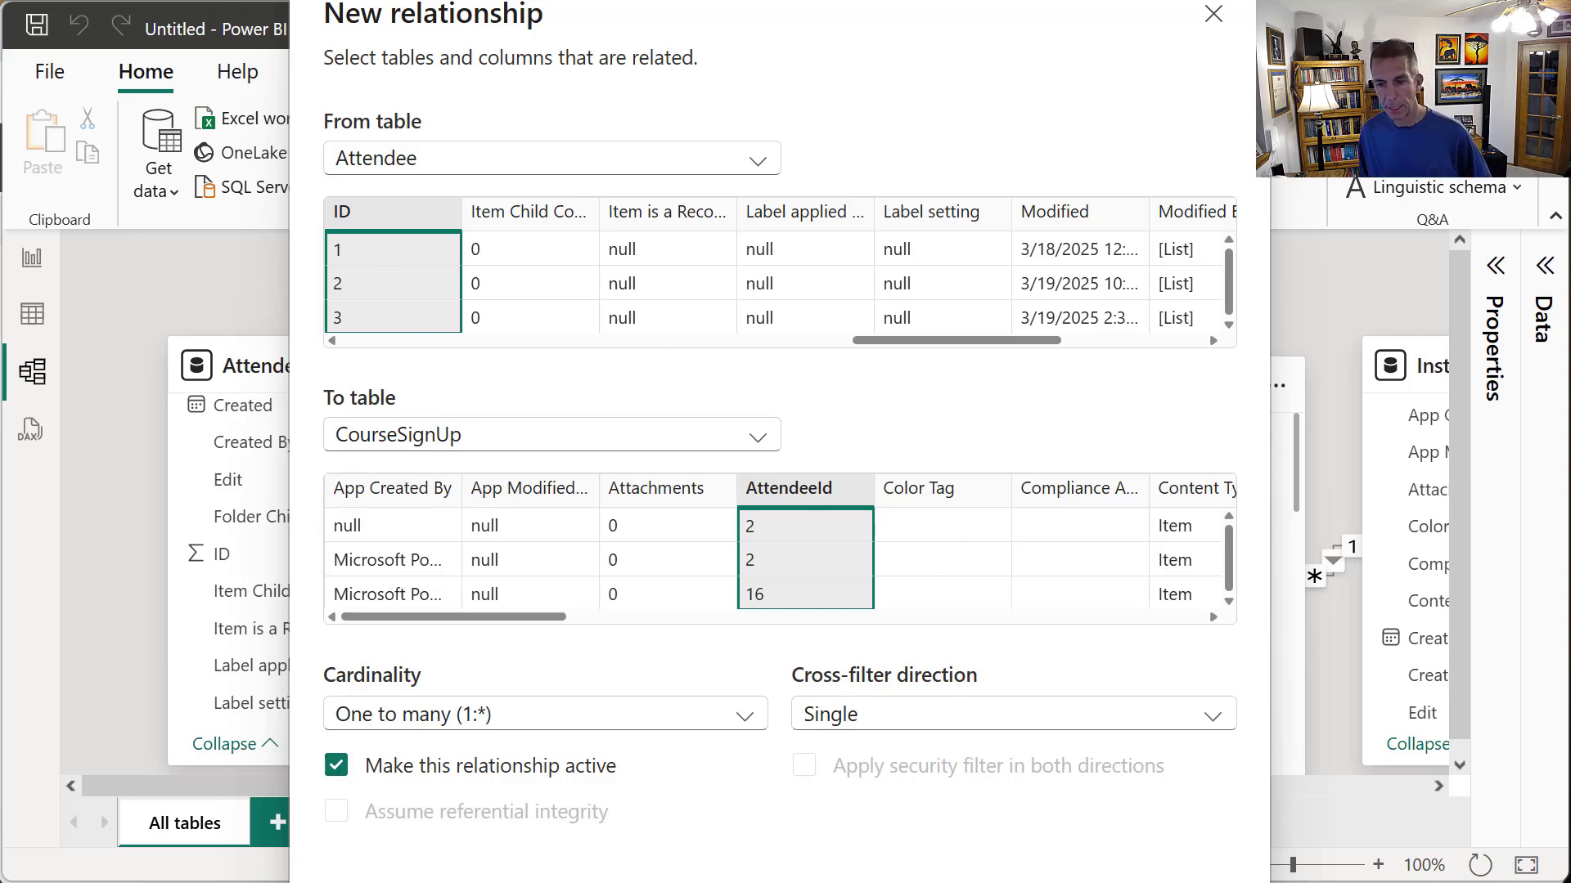
left_click(898, 882)
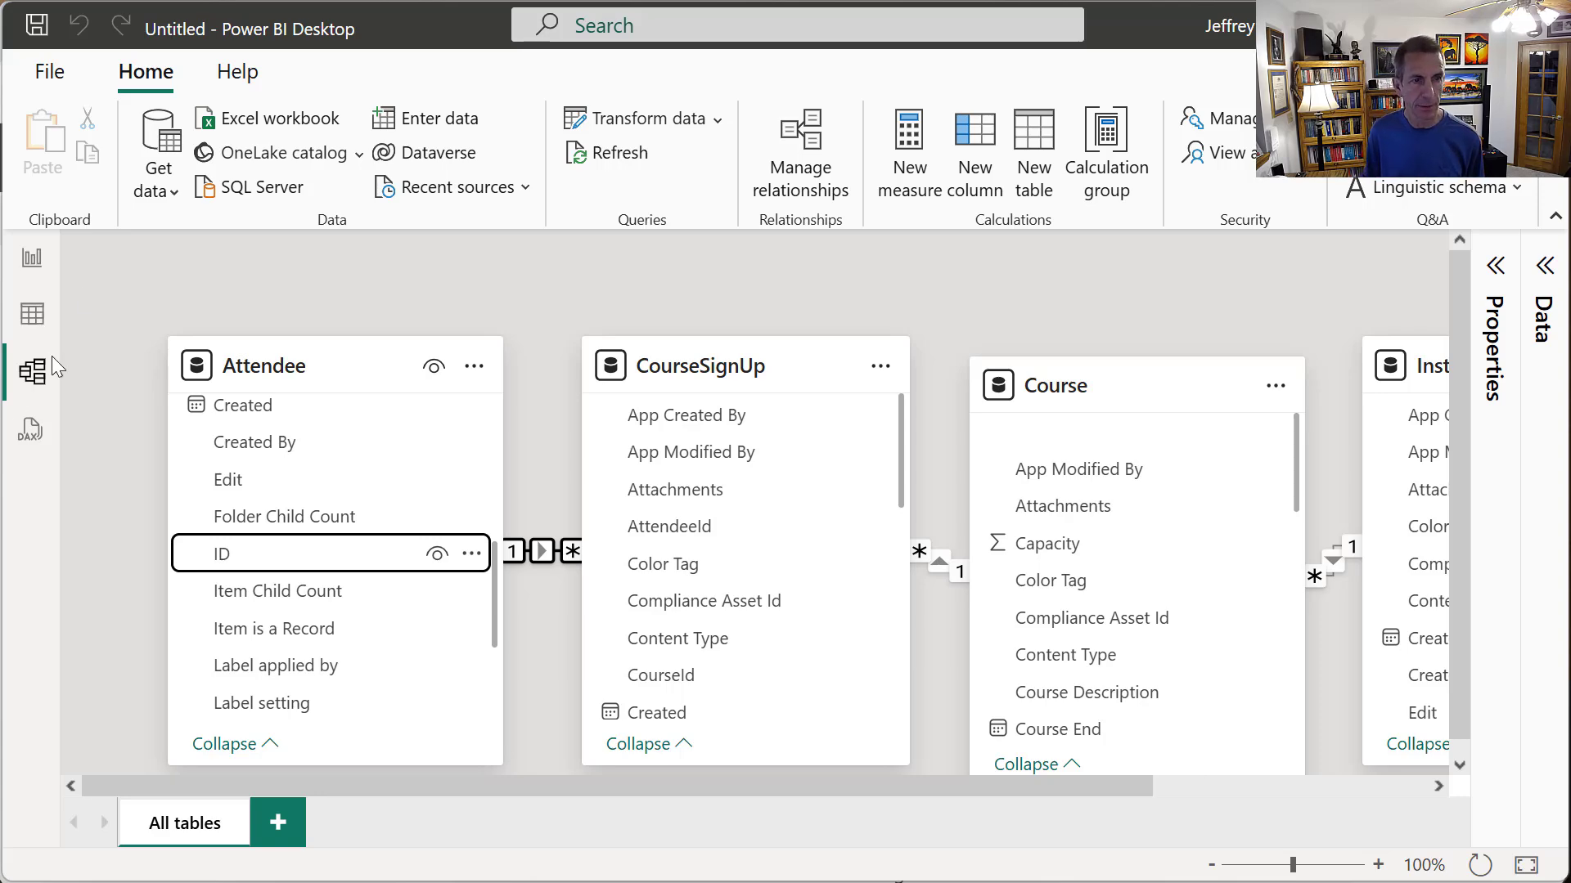
- On the report page, add a top-right card showing Count of ID from CourseSignUp
left_click(32, 258)
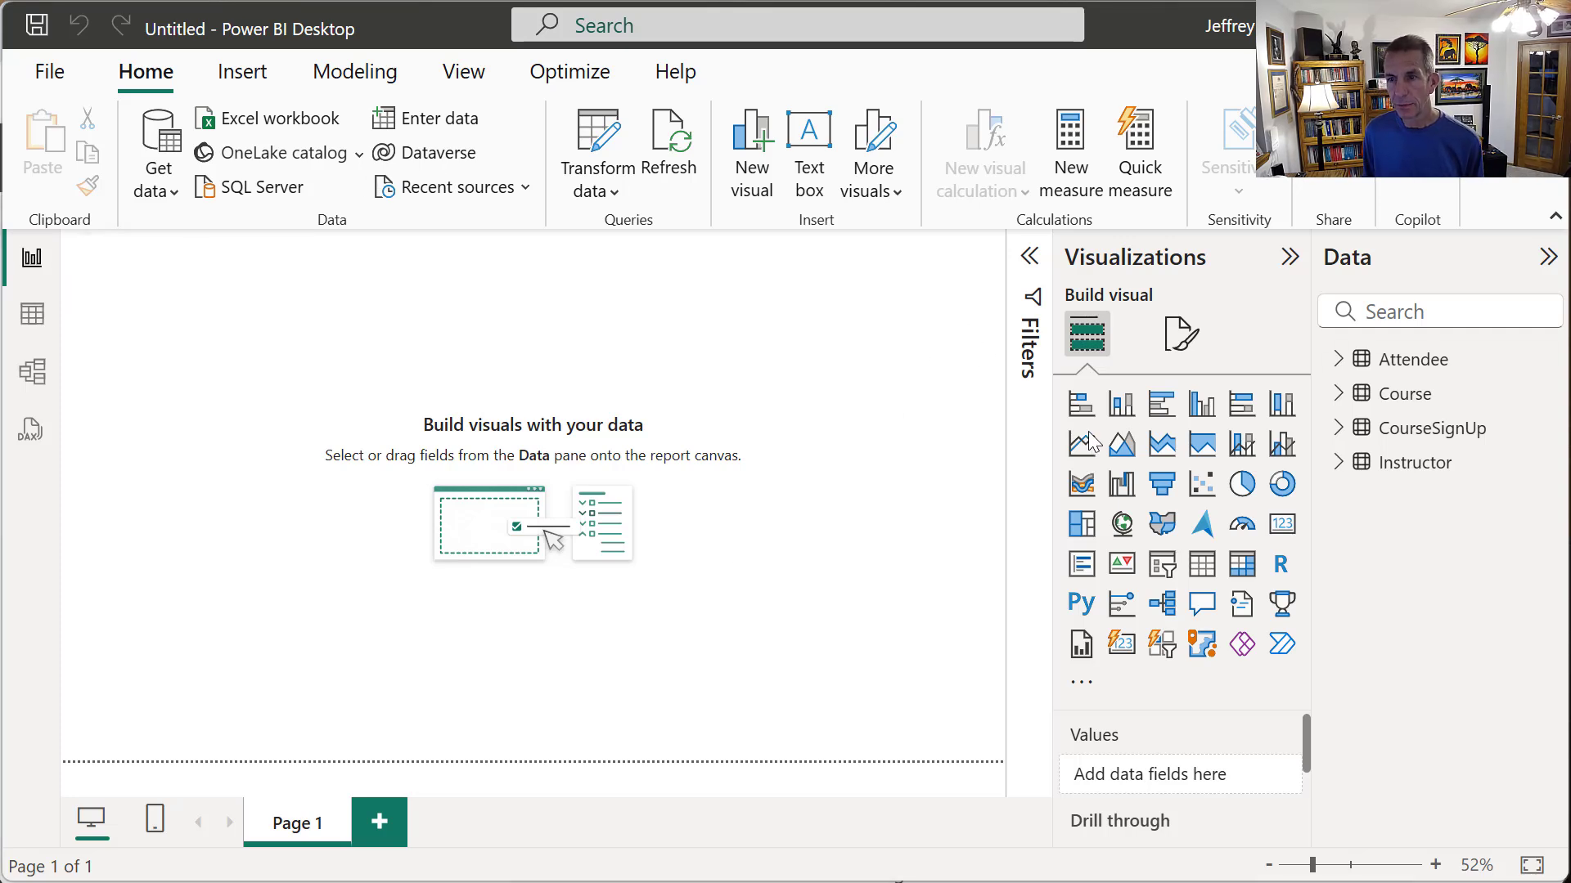
left_click(1291, 533)
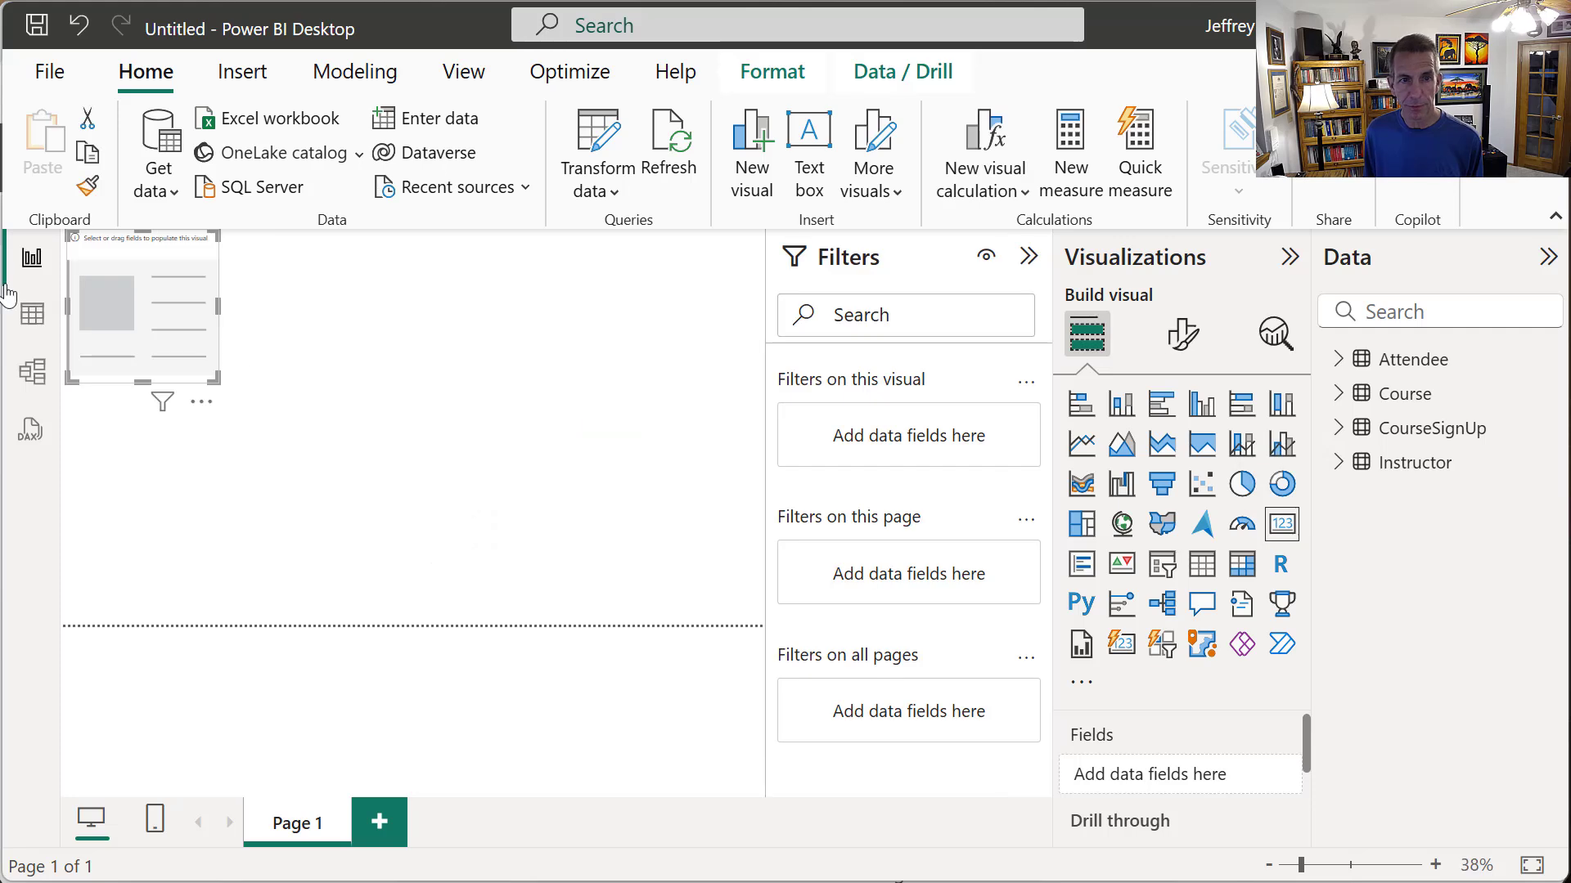
left_click_drag(118, 257, 712, 250)
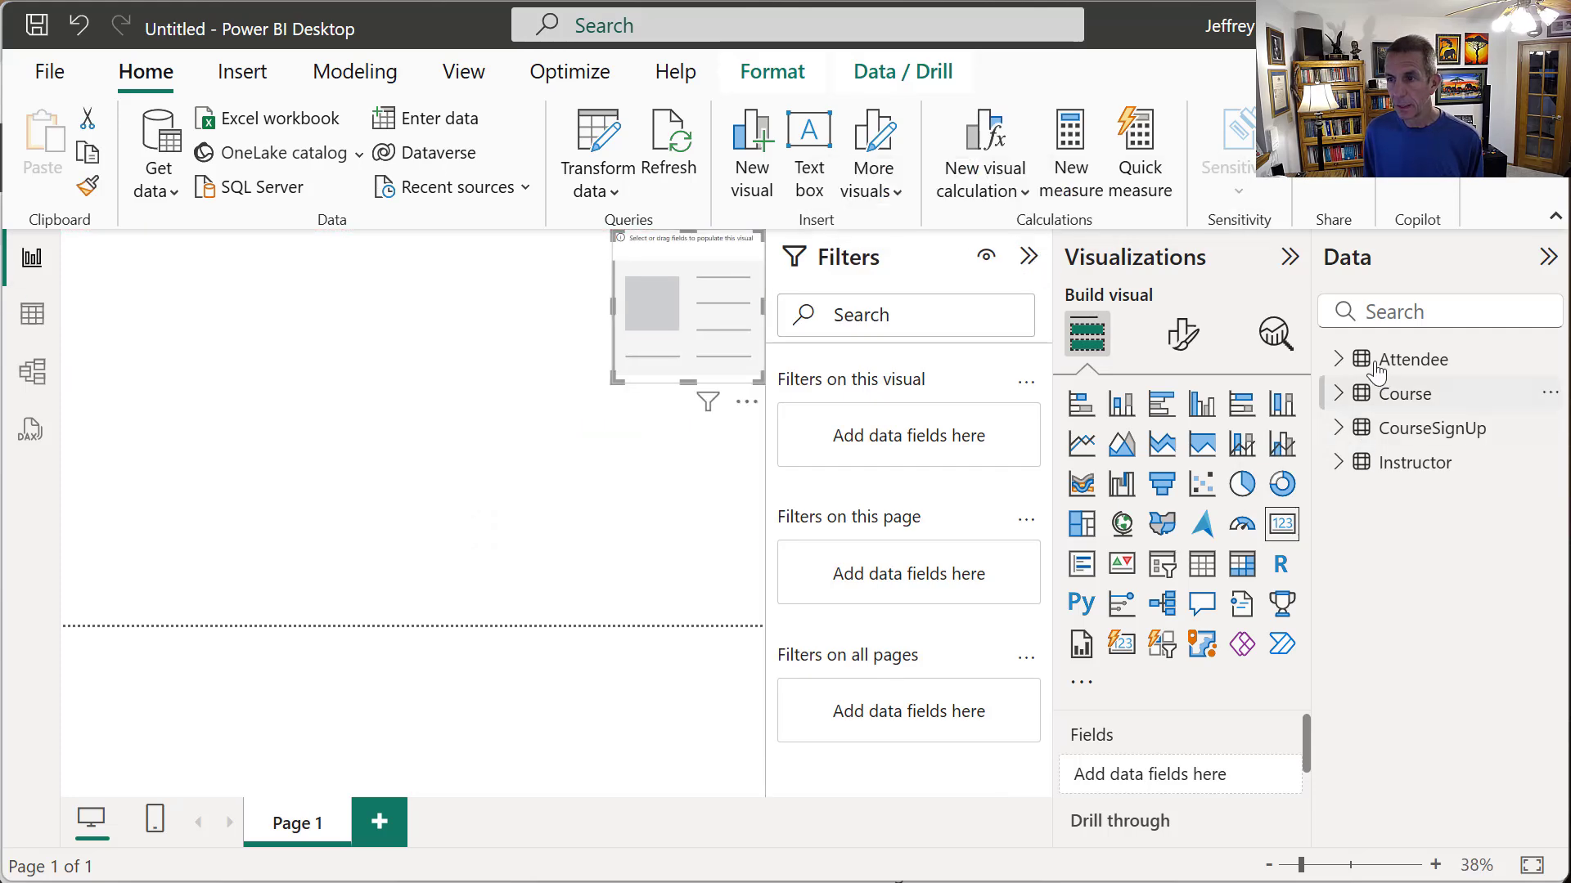
left_click(1029, 257)
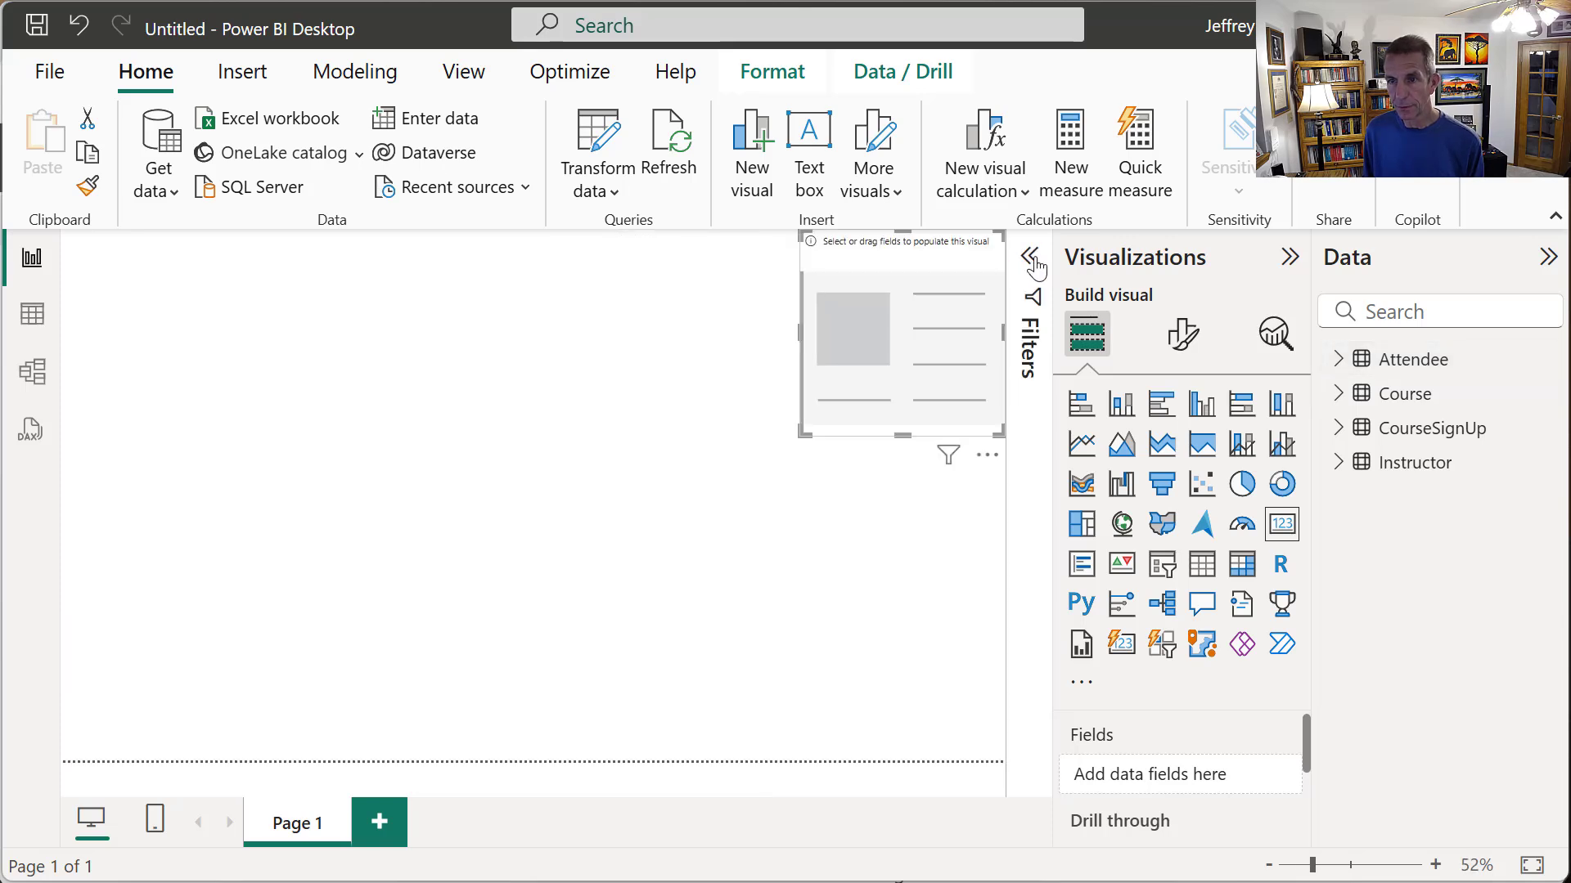
left_click(1338, 428)
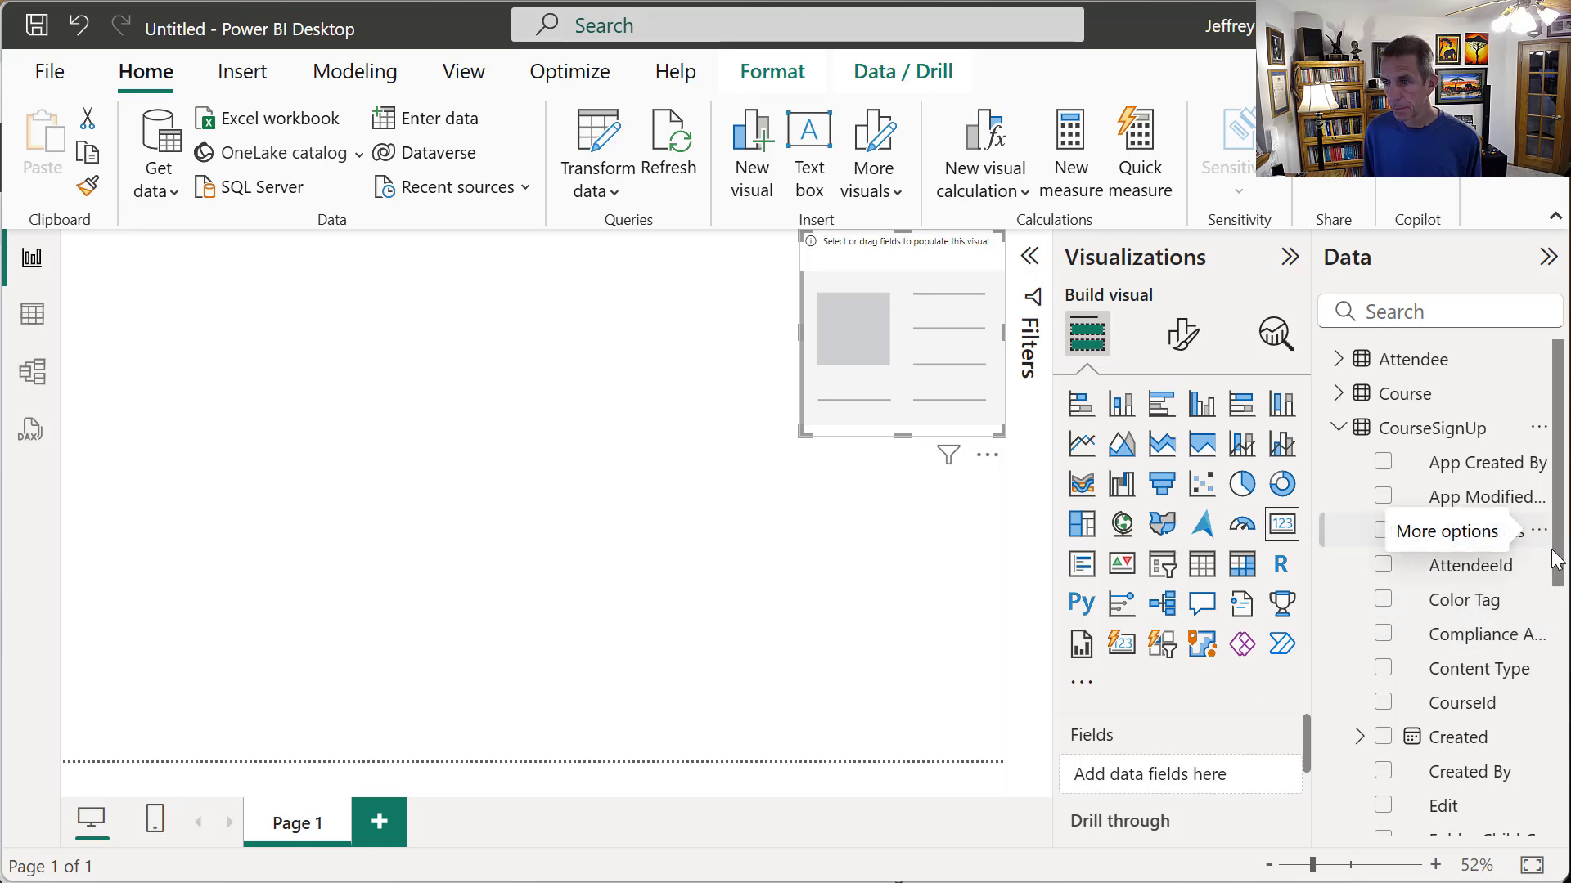
scroll(1557, 560, "down", 3)
left_click_drag(1437, 647, 1129, 779)
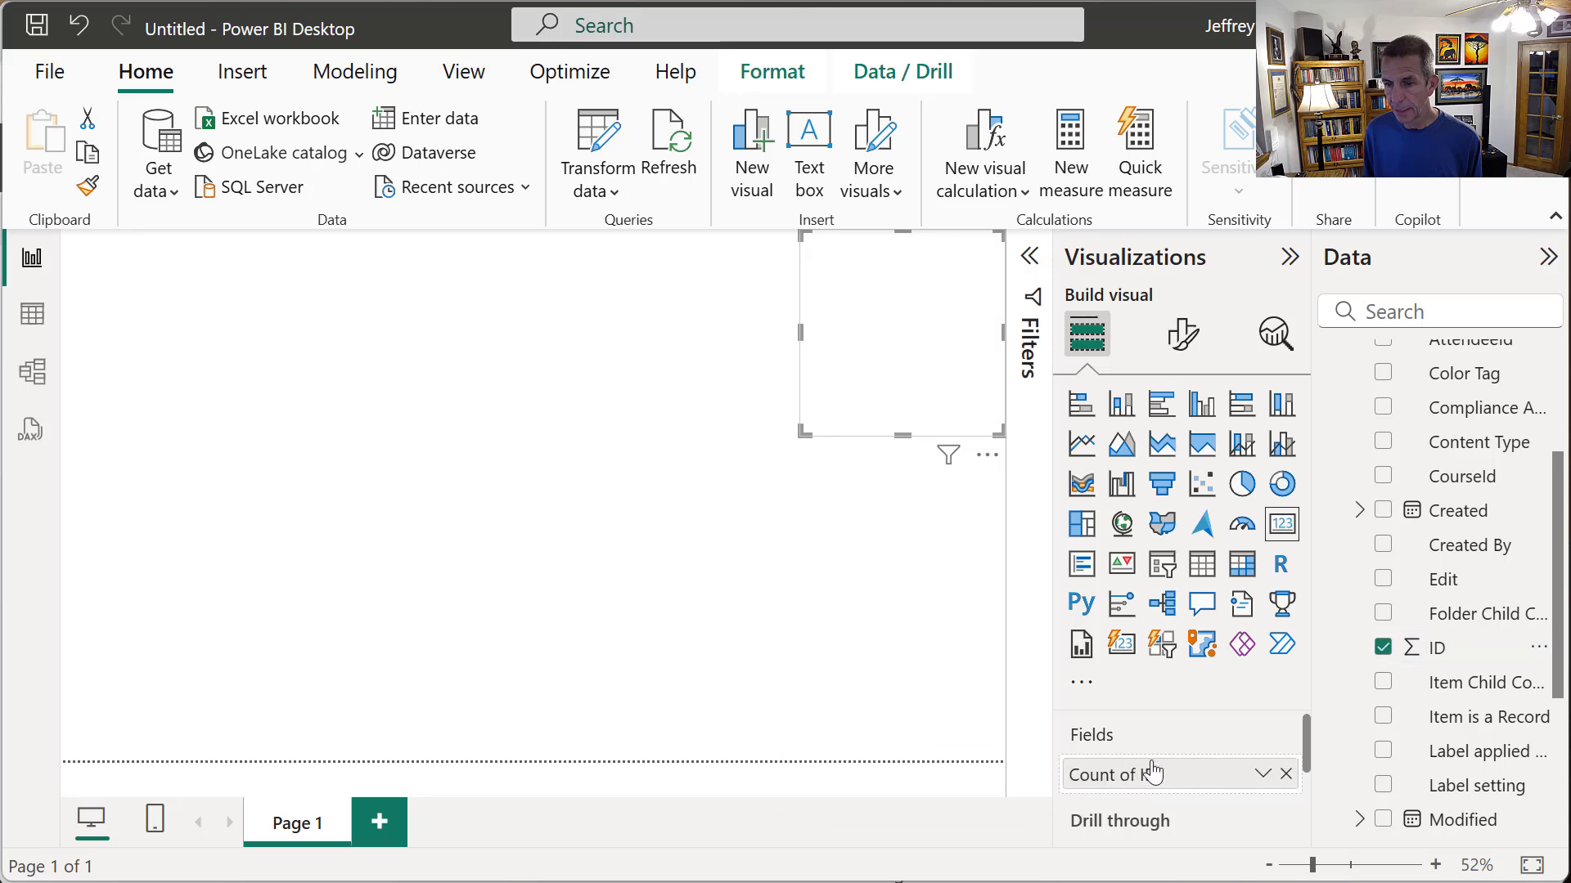
- Rename the card's Count of ID to '# of Registrations' for this visual and make the card shorter
left_click(1262, 776)
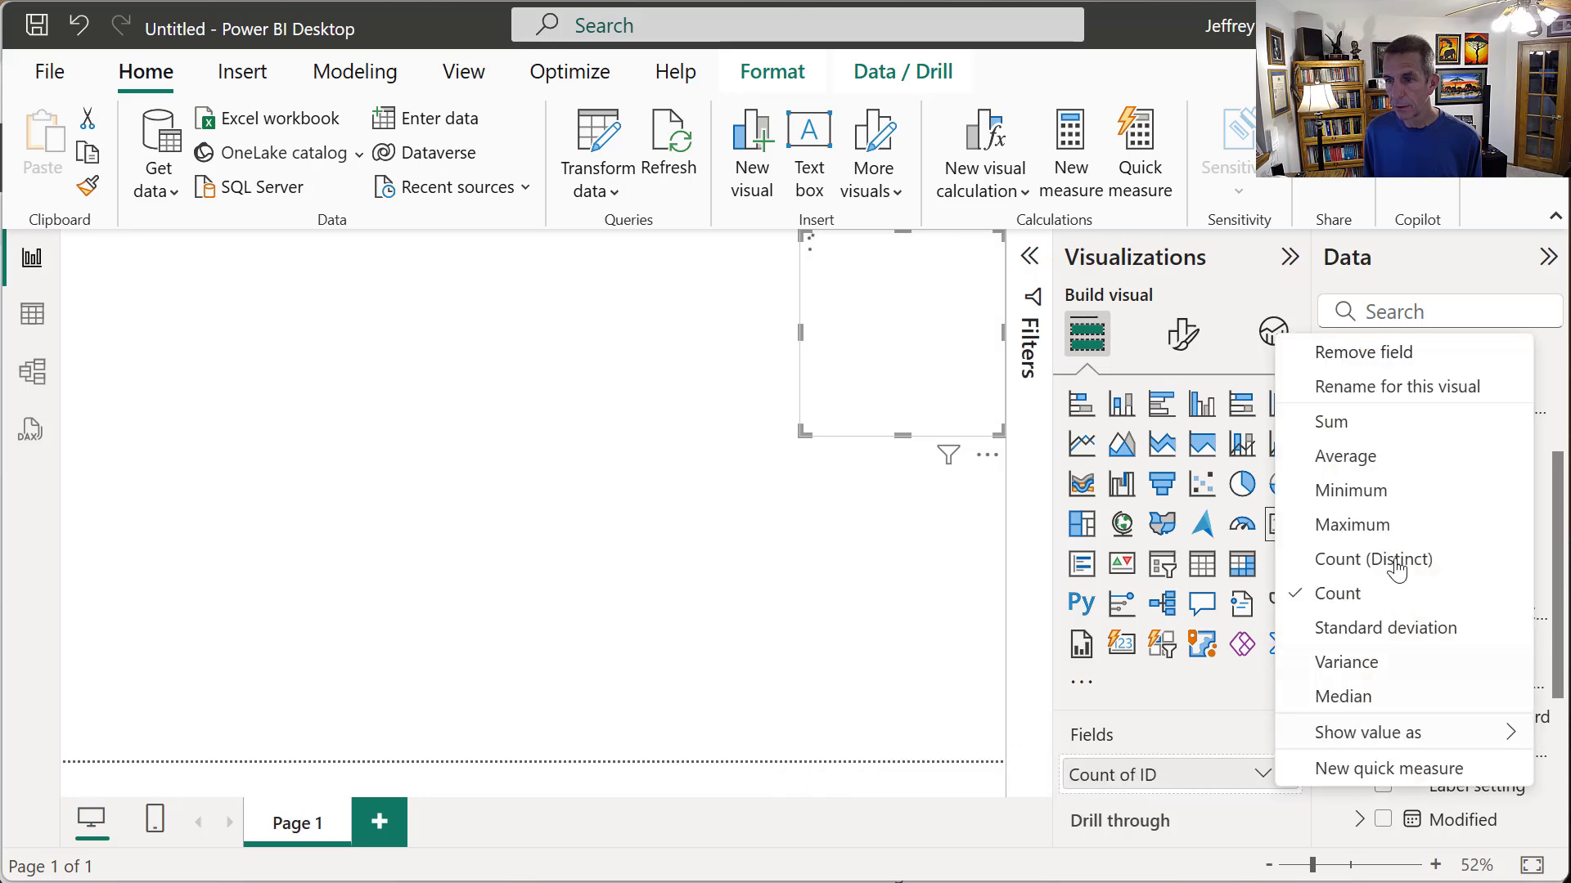
left_click(1379, 396)
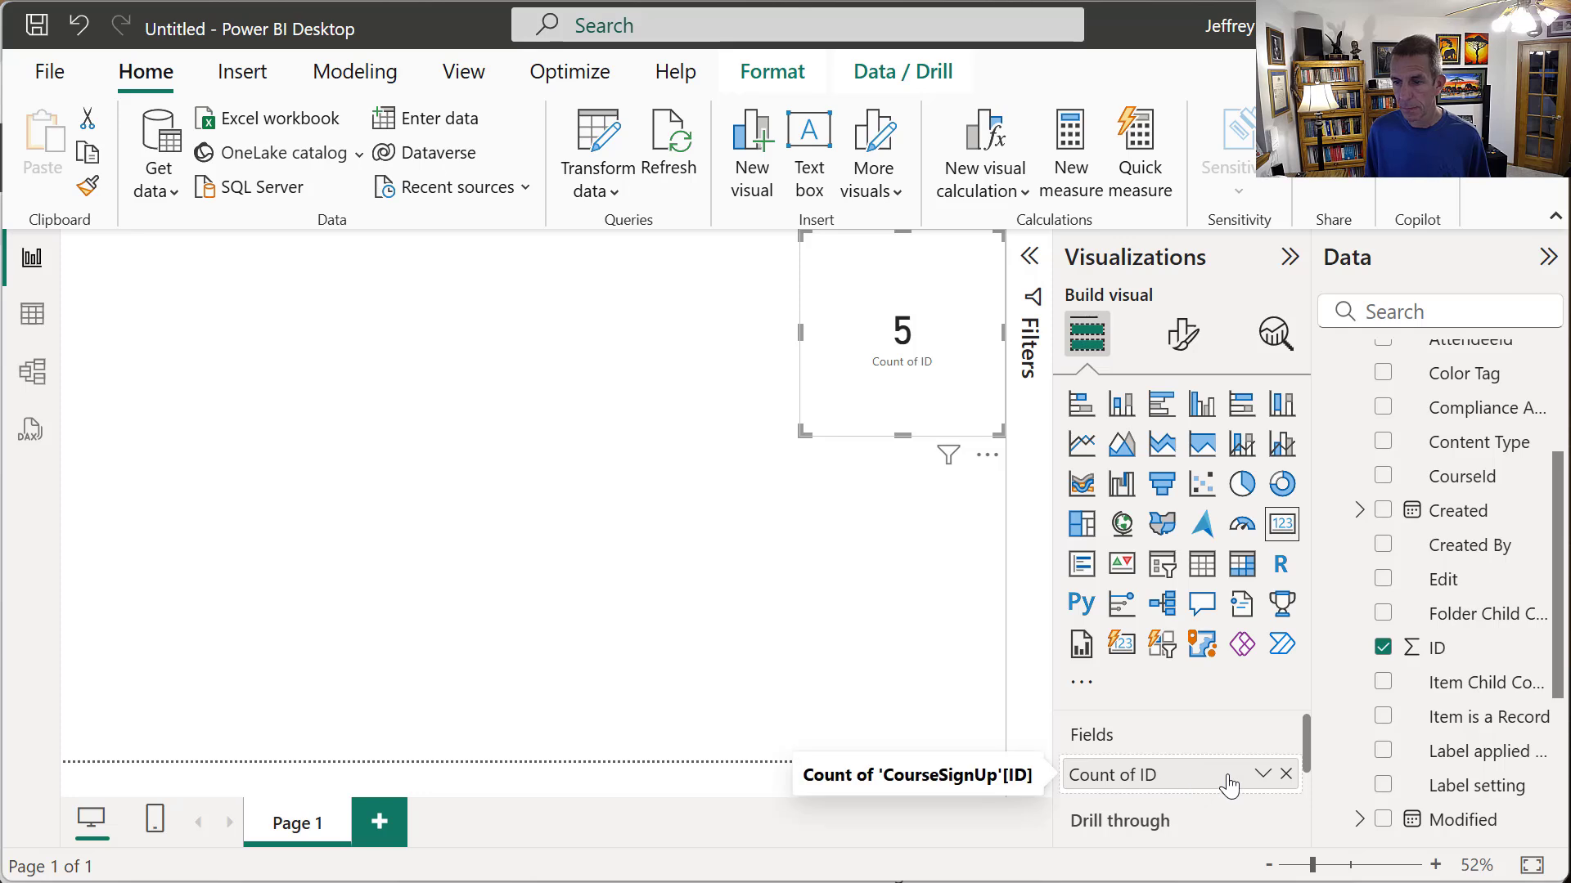
left_click(1261, 775)
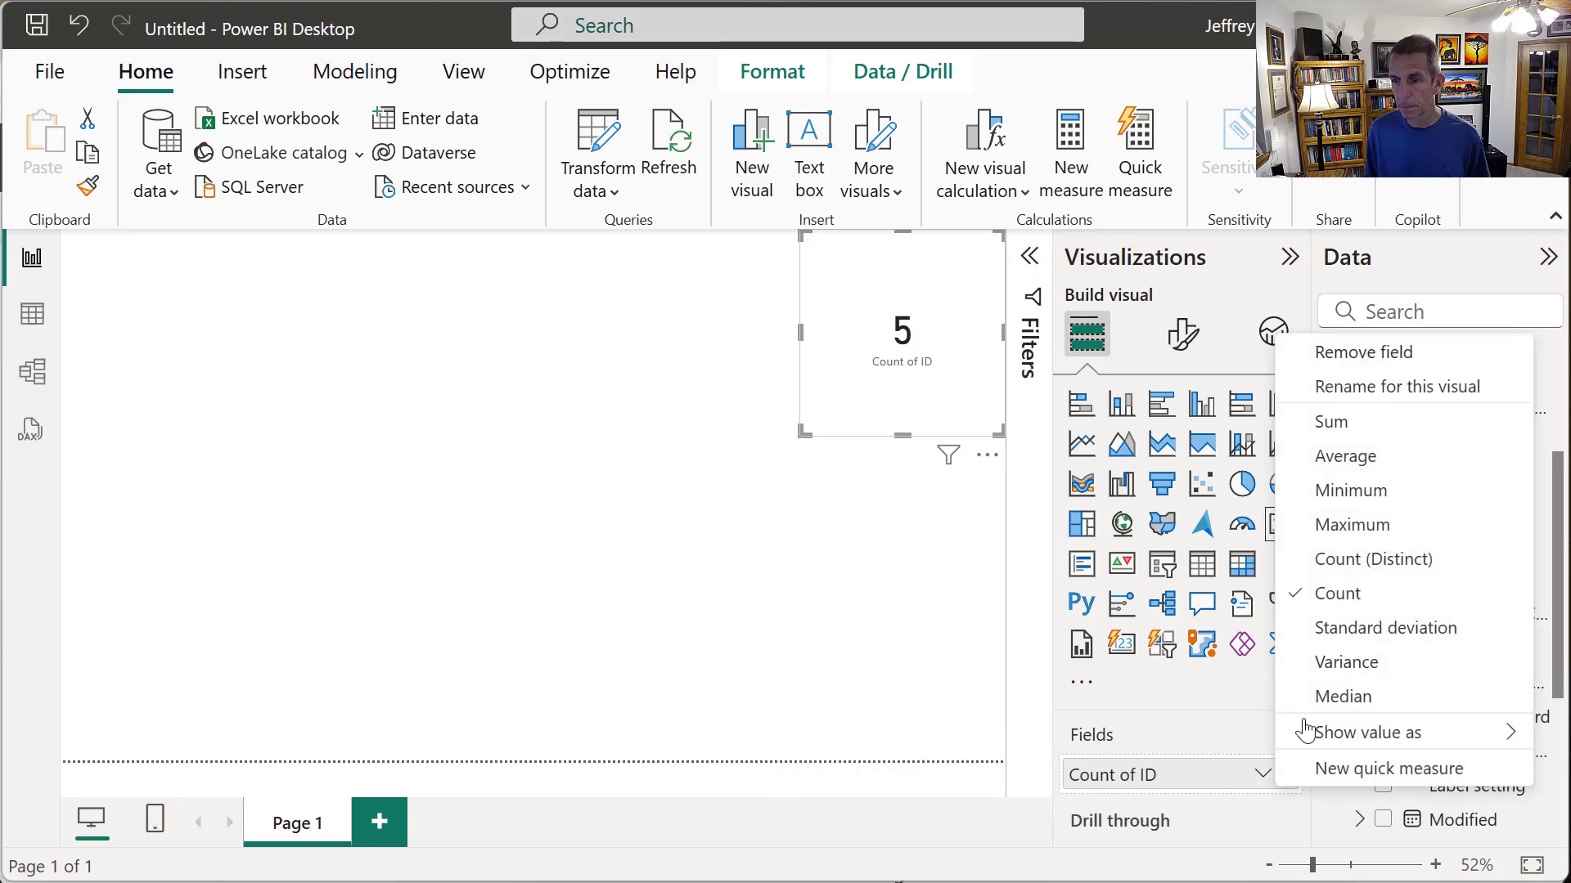
left_click(1364, 390)
key("ctrl+a")
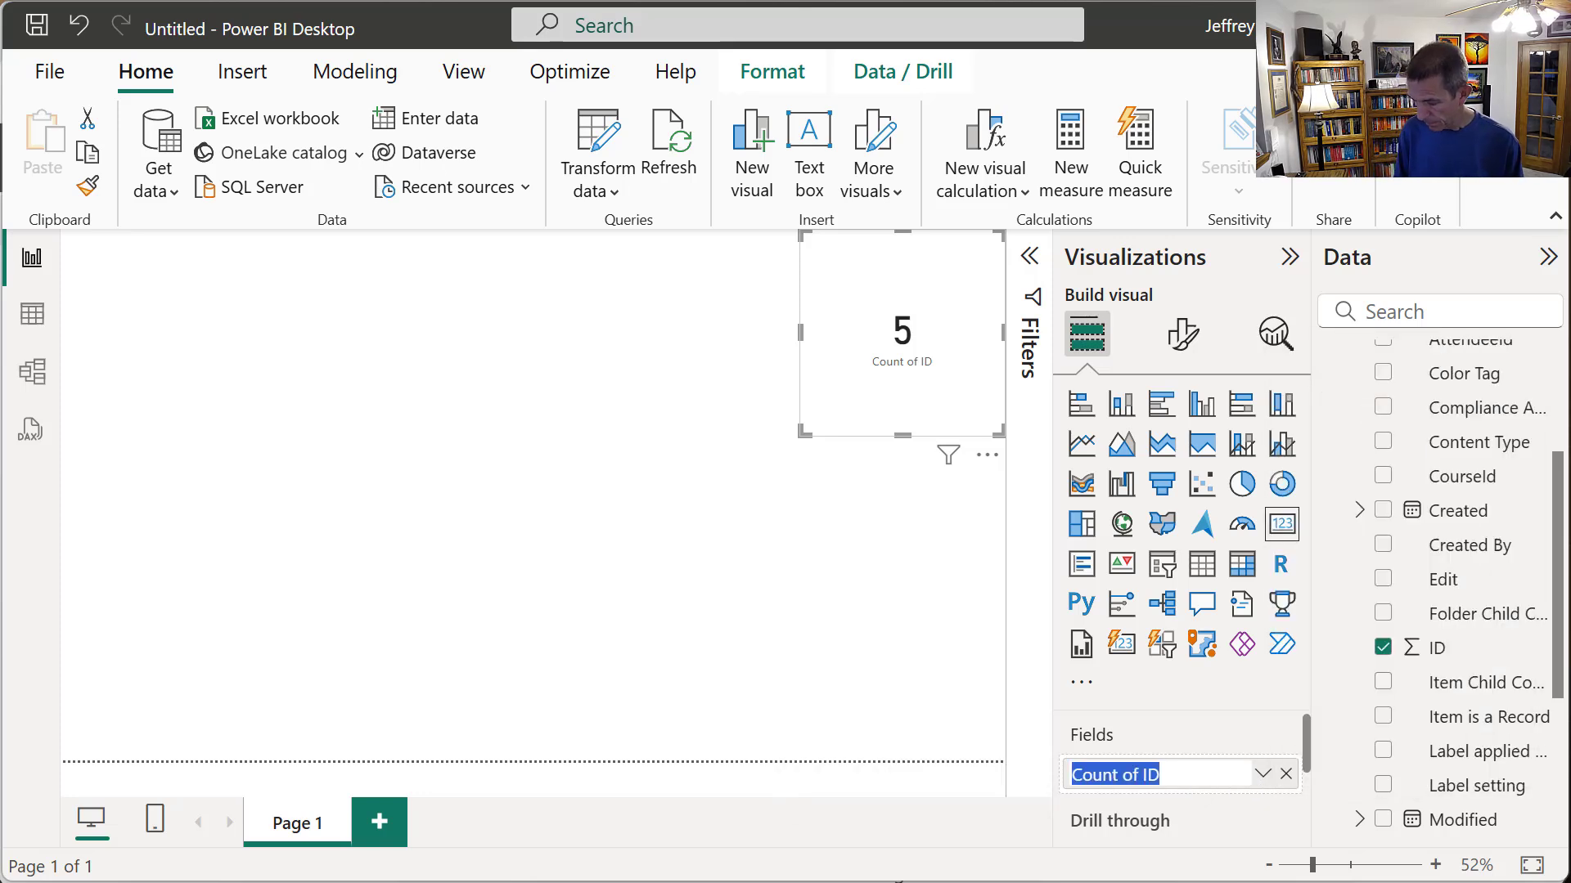
type("# of R")
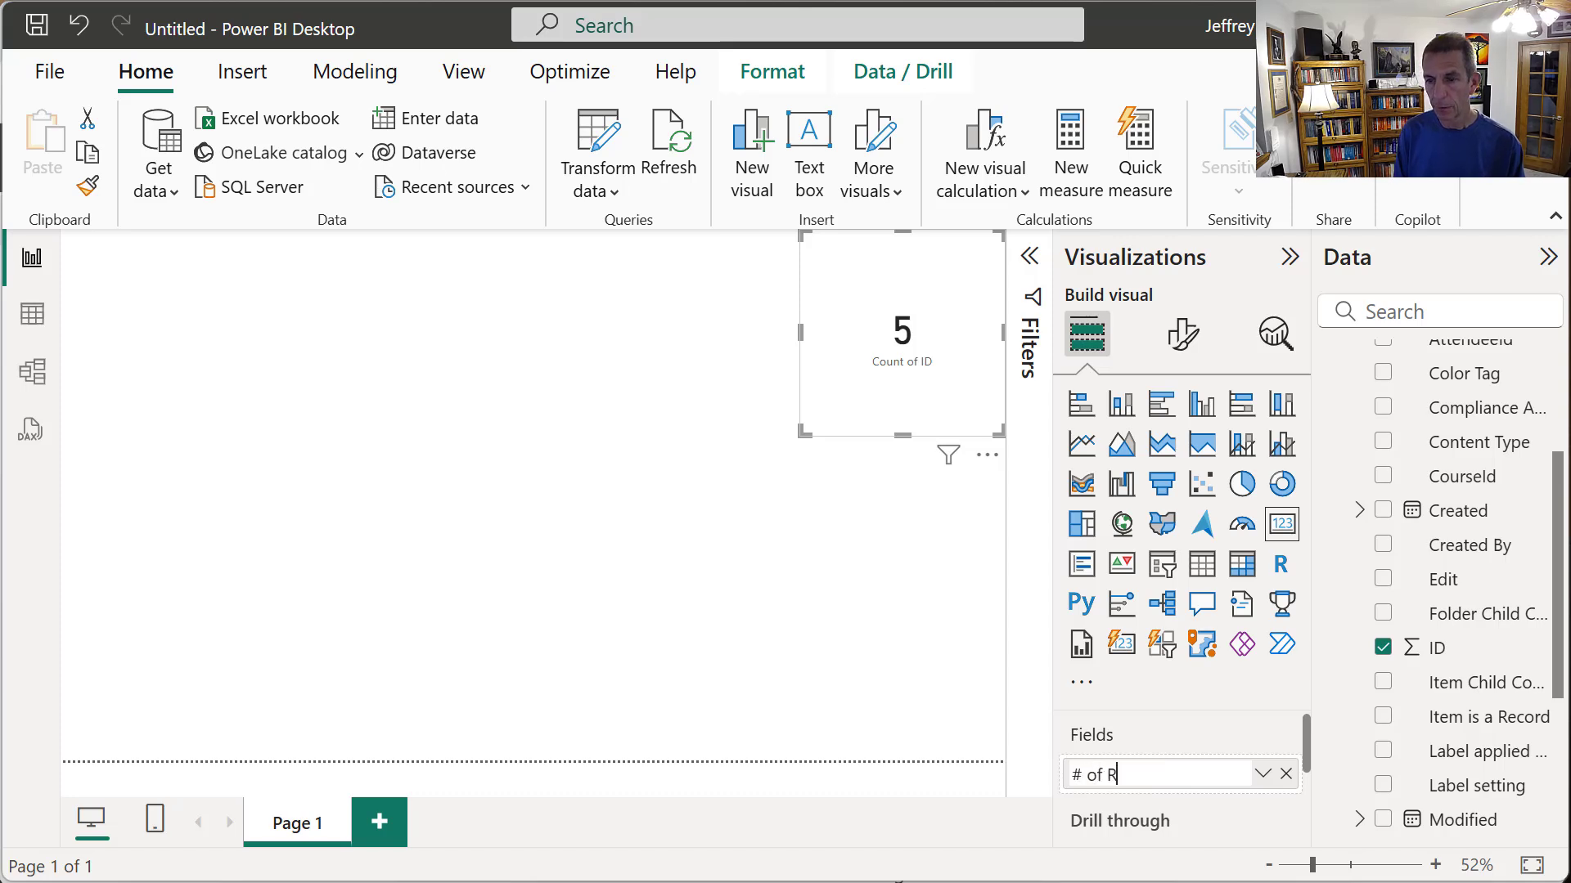
type("egistrations")
key("Return")
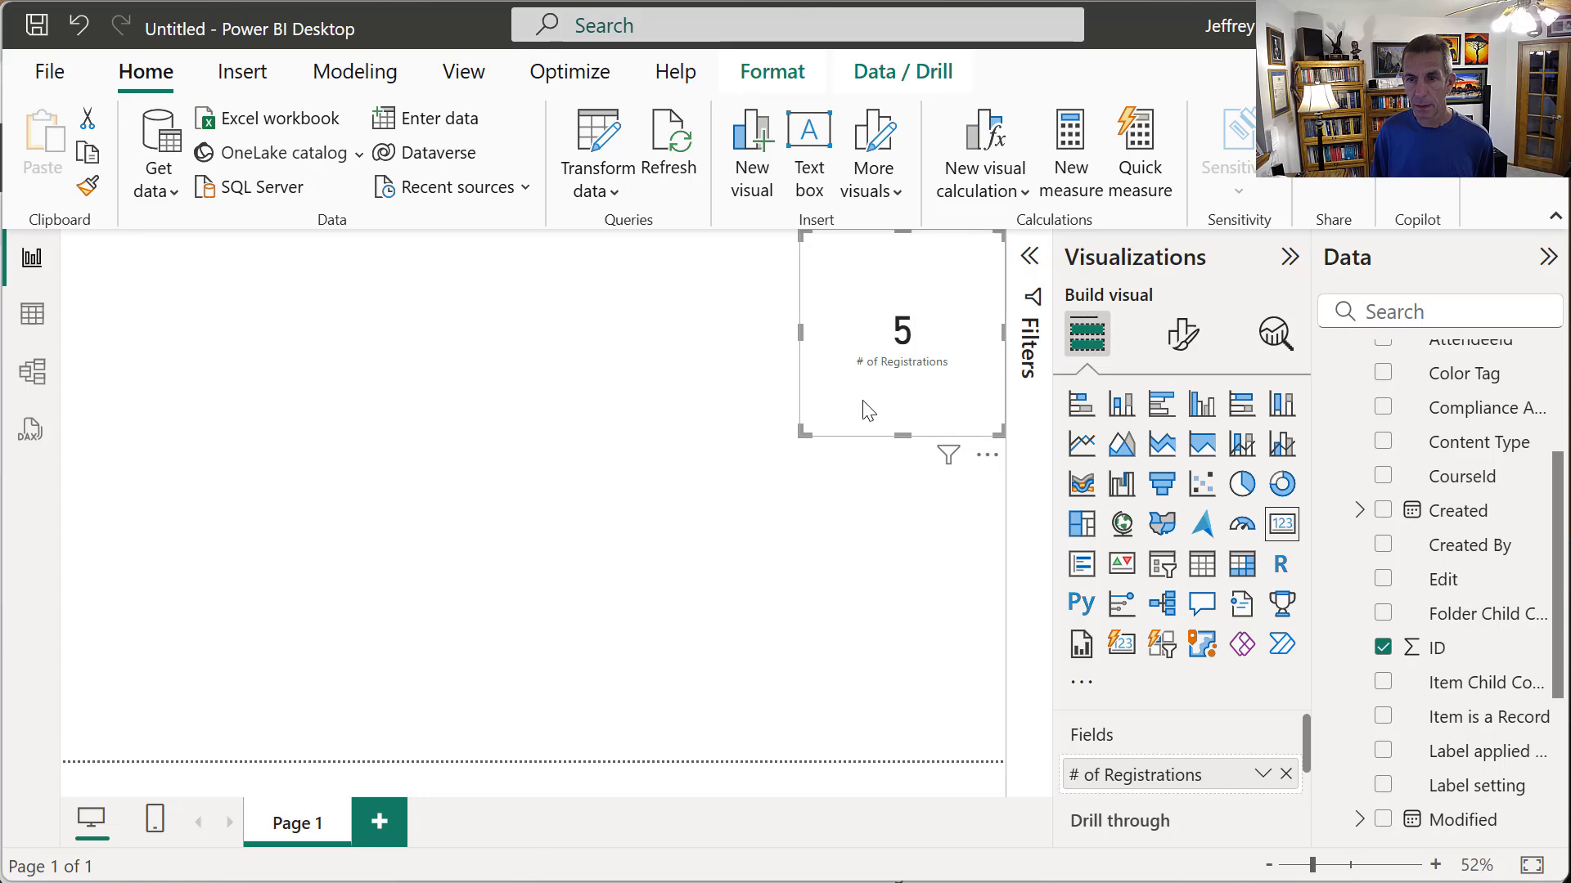
left_click_drag(890, 433, 903, 330)
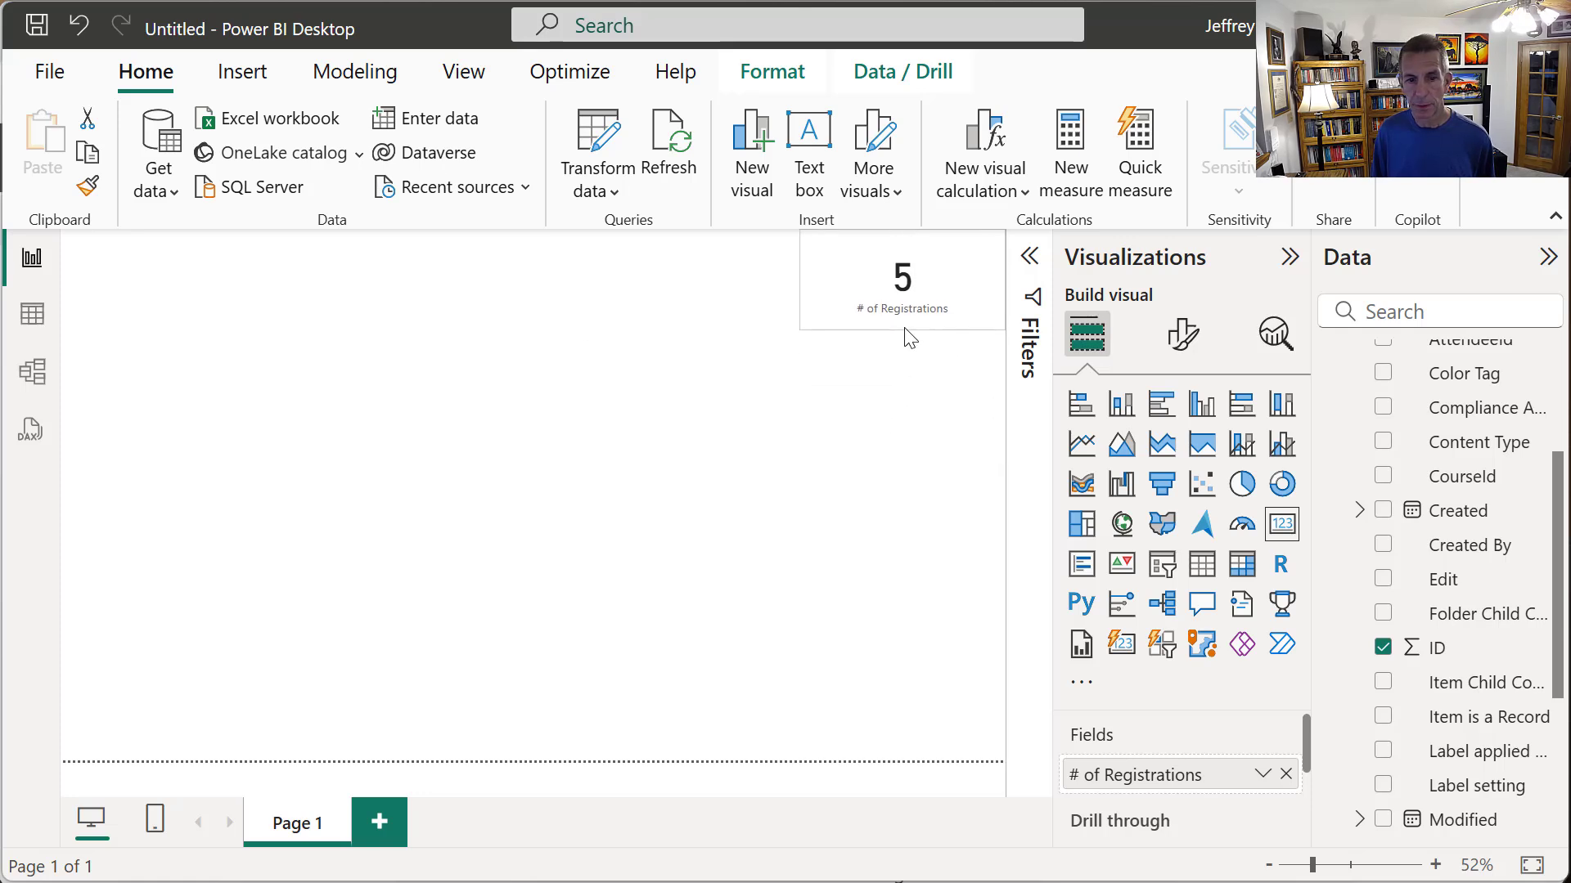
- Rename Page 1 to 'Registrations'
right_click(277, 841)
left_click(344, 822)
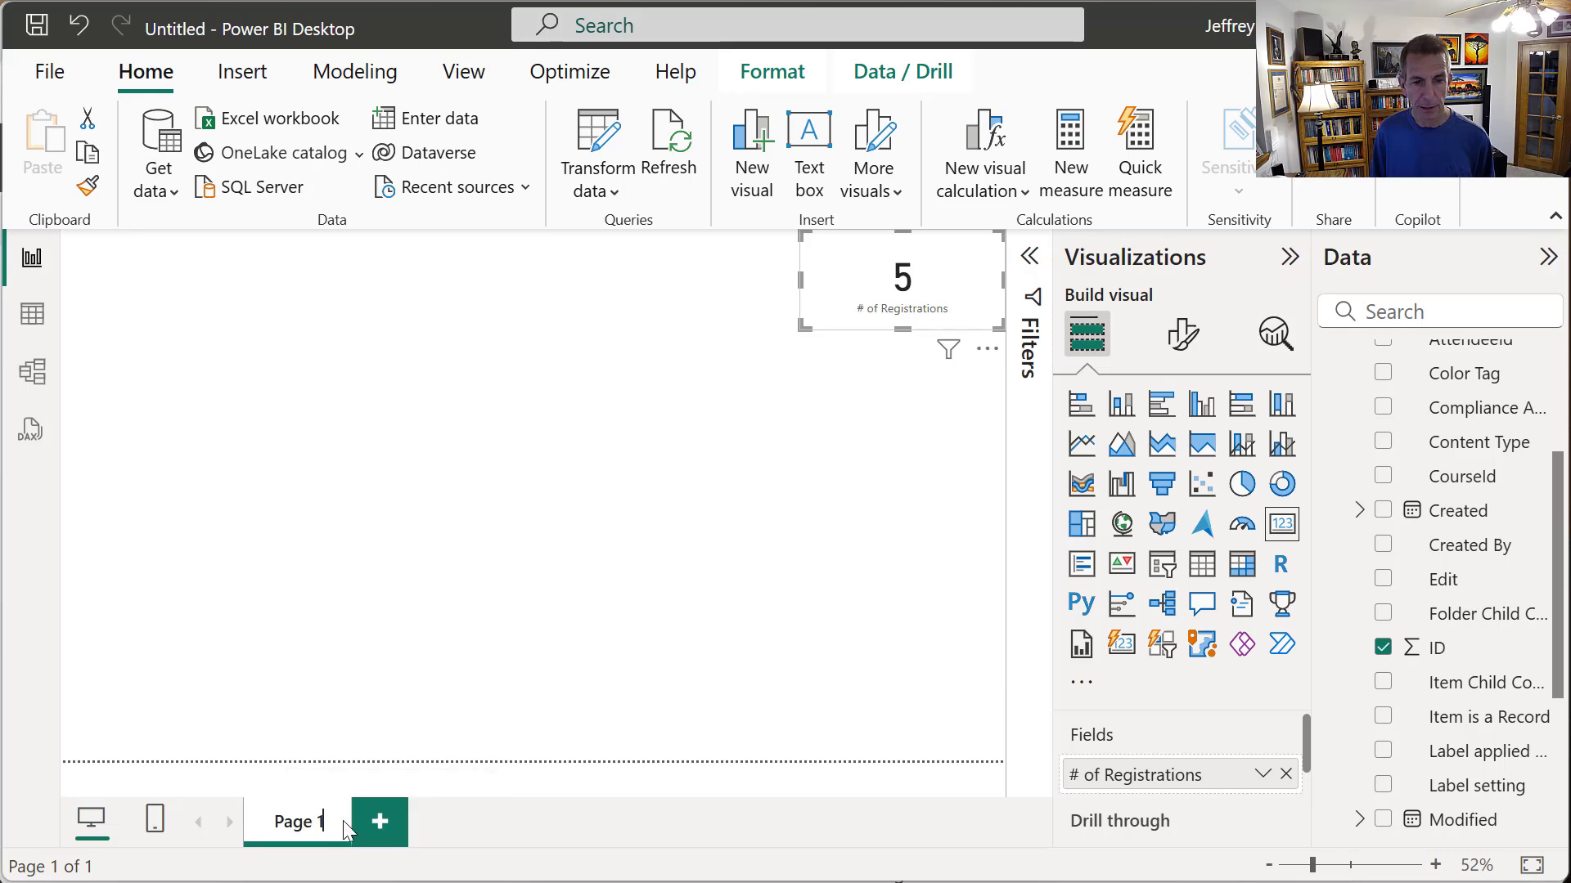
key("BackSpace")
key("BackSpace")
key("BackSpace")
key("BackSpace")
key("BackSpace")
key("BackSpace")
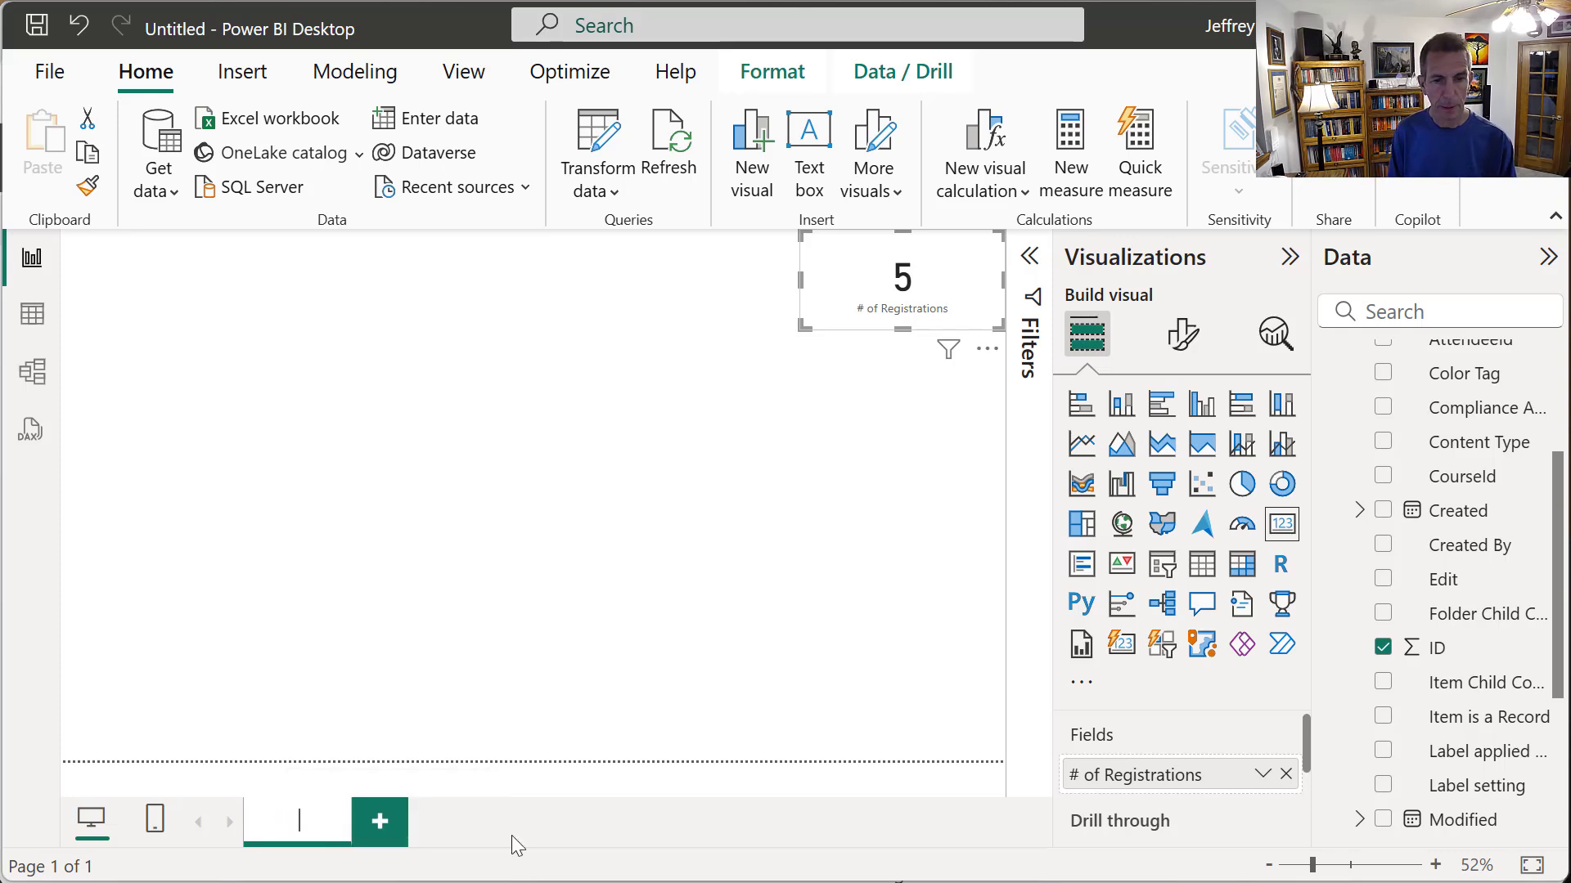
type("Registrations")
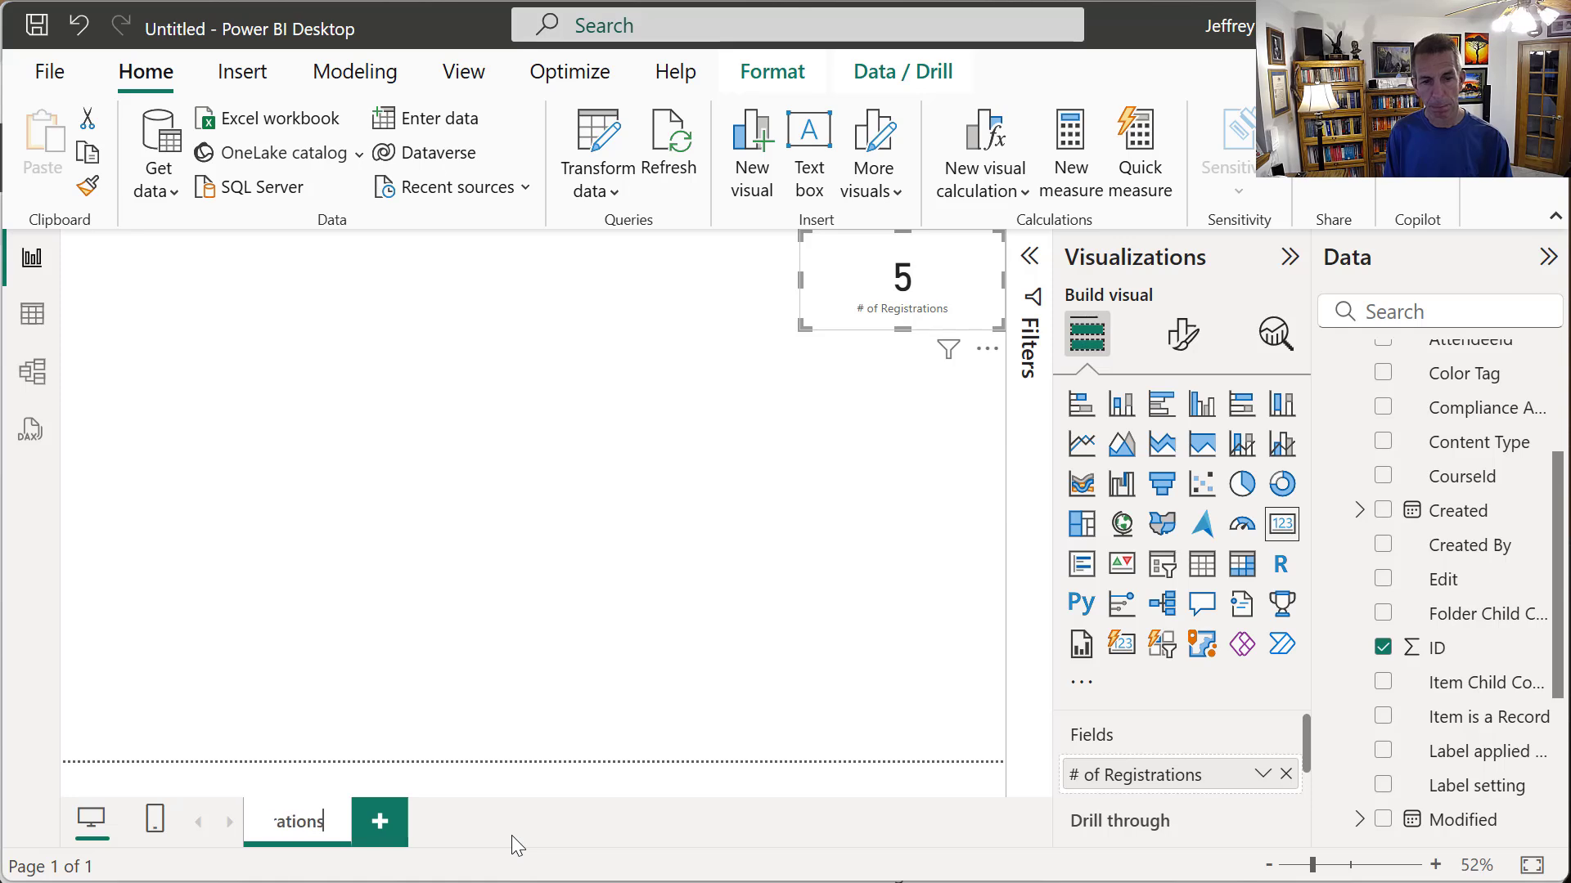
key("Return")
- Add an empty table visual at the bottom-left and stretch it across the full page width
left_click(641, 603)
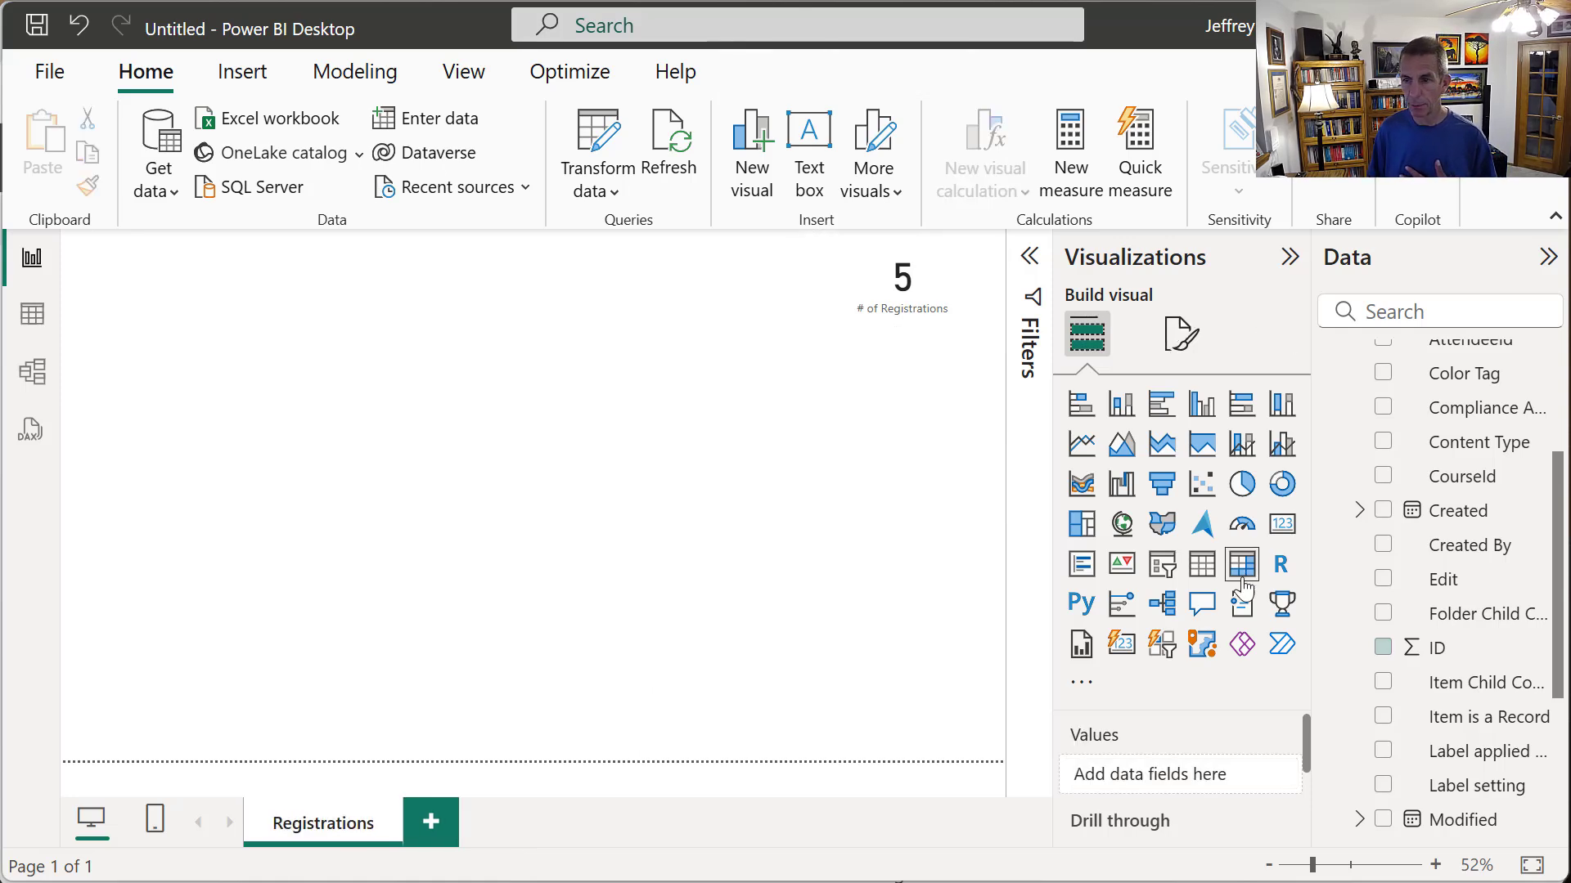
left_click_drag(1201, 569, 268, 531)
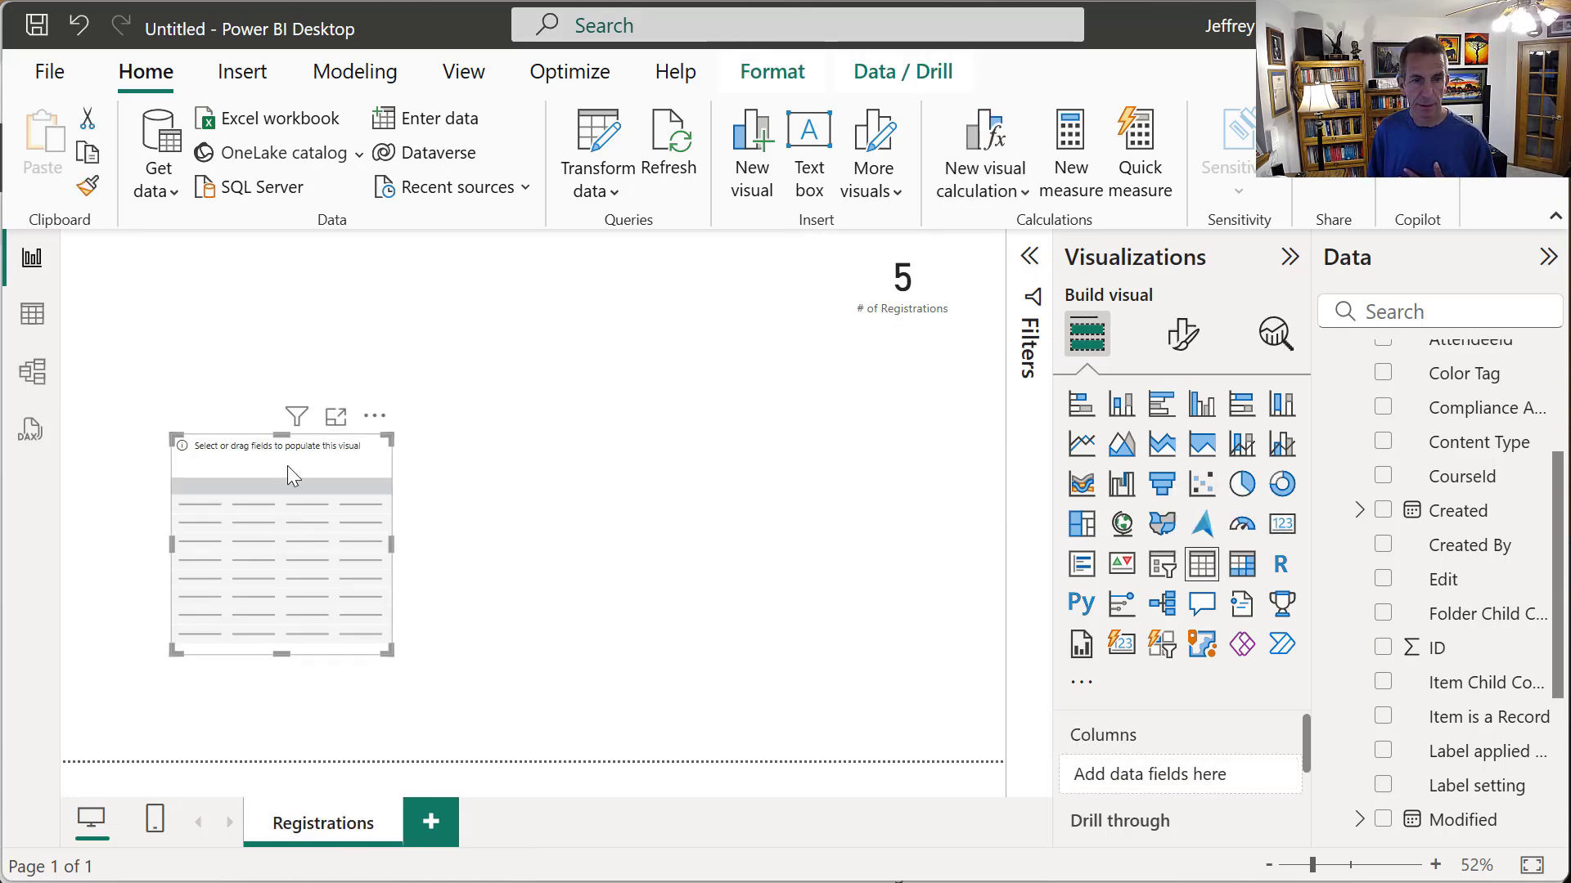
left_click_drag(258, 478, 149, 584)
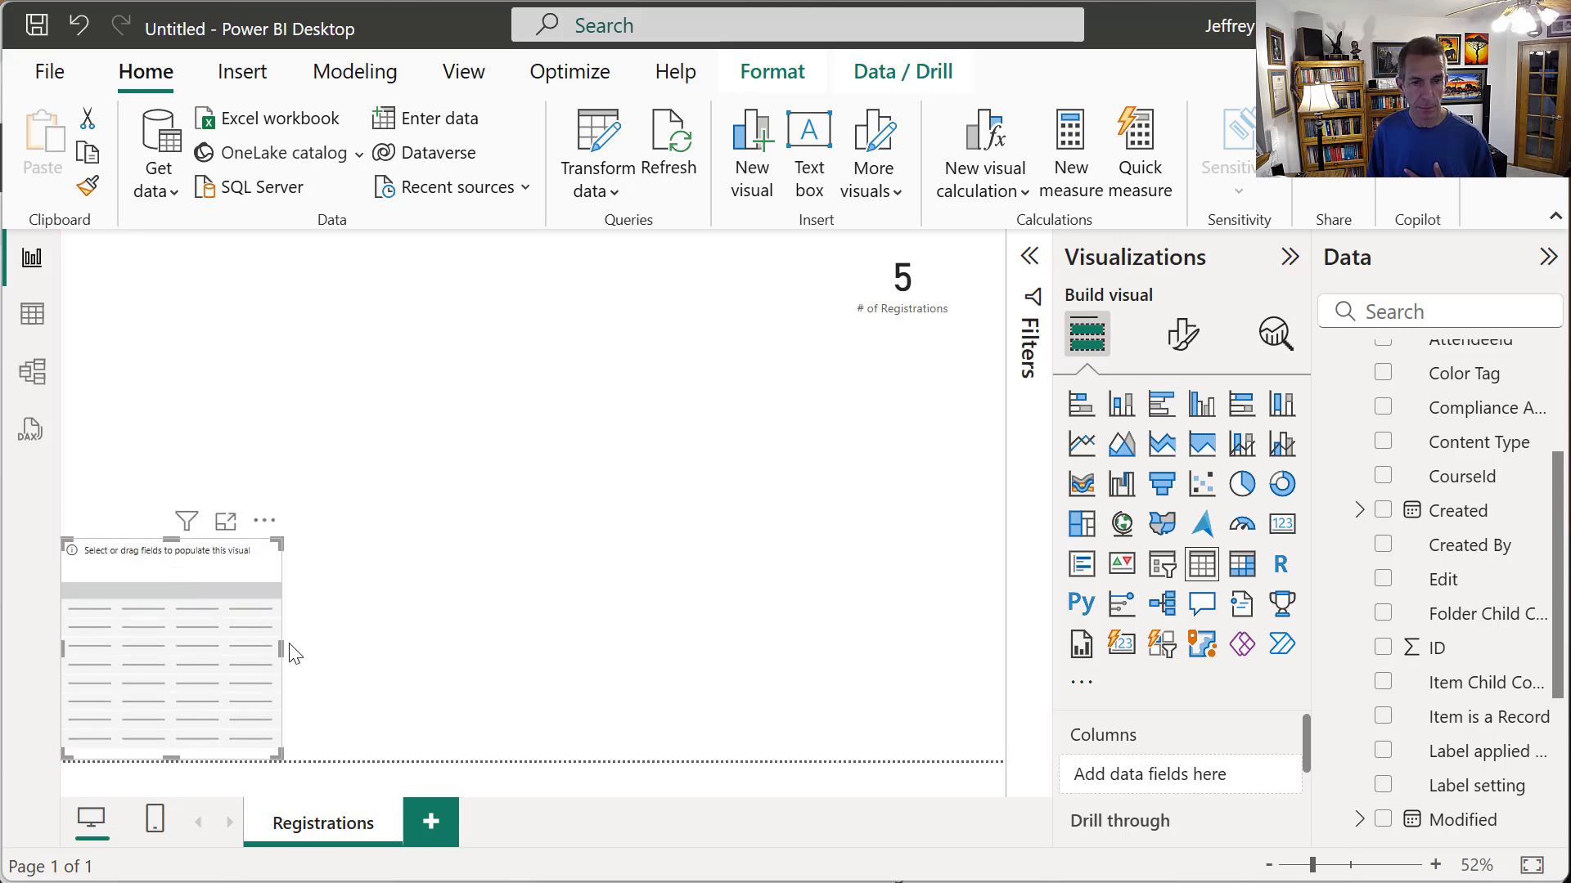
left_click_drag(279, 645, 1136, 704)
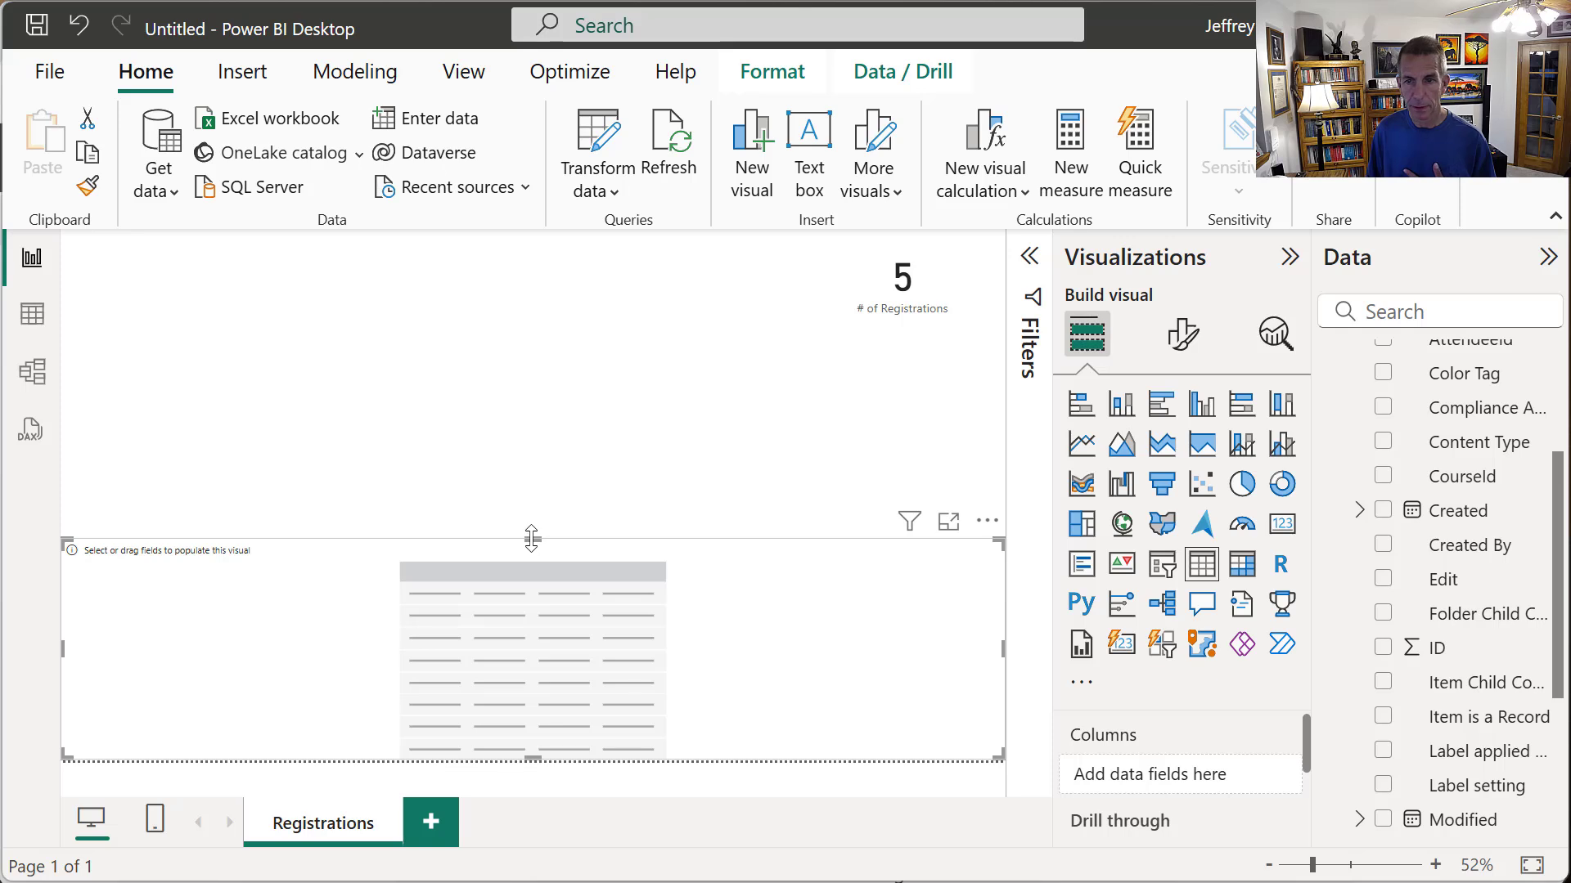
left_click_drag(531, 538, 529, 524)
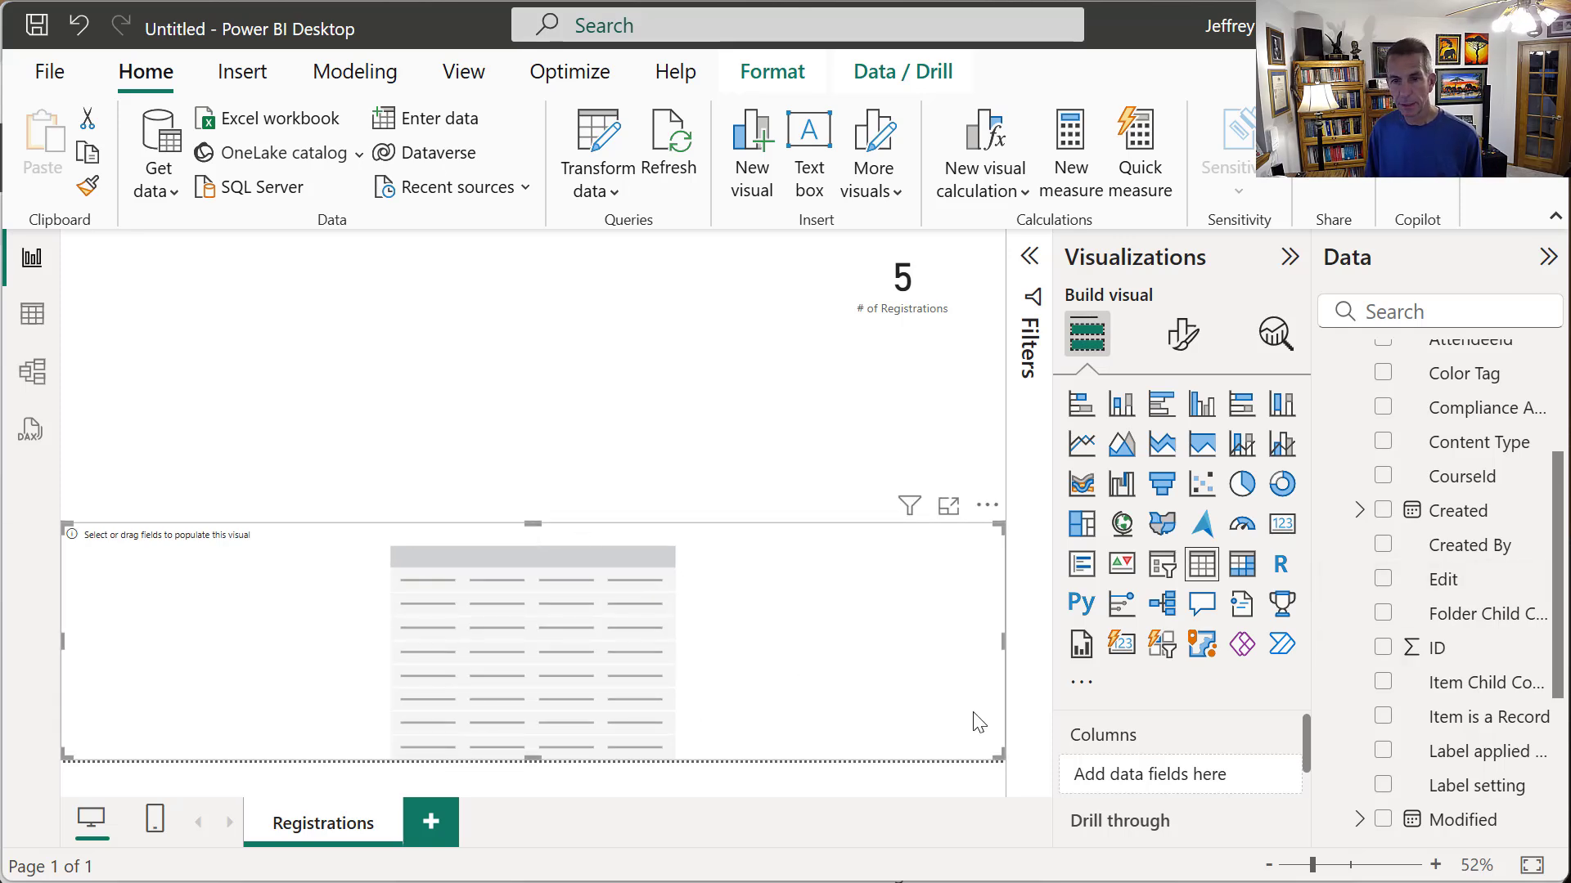
- Add Course Name from the Course table and Instructor from the Instructor table as table columns
scroll(1378, 421, "up", 3)
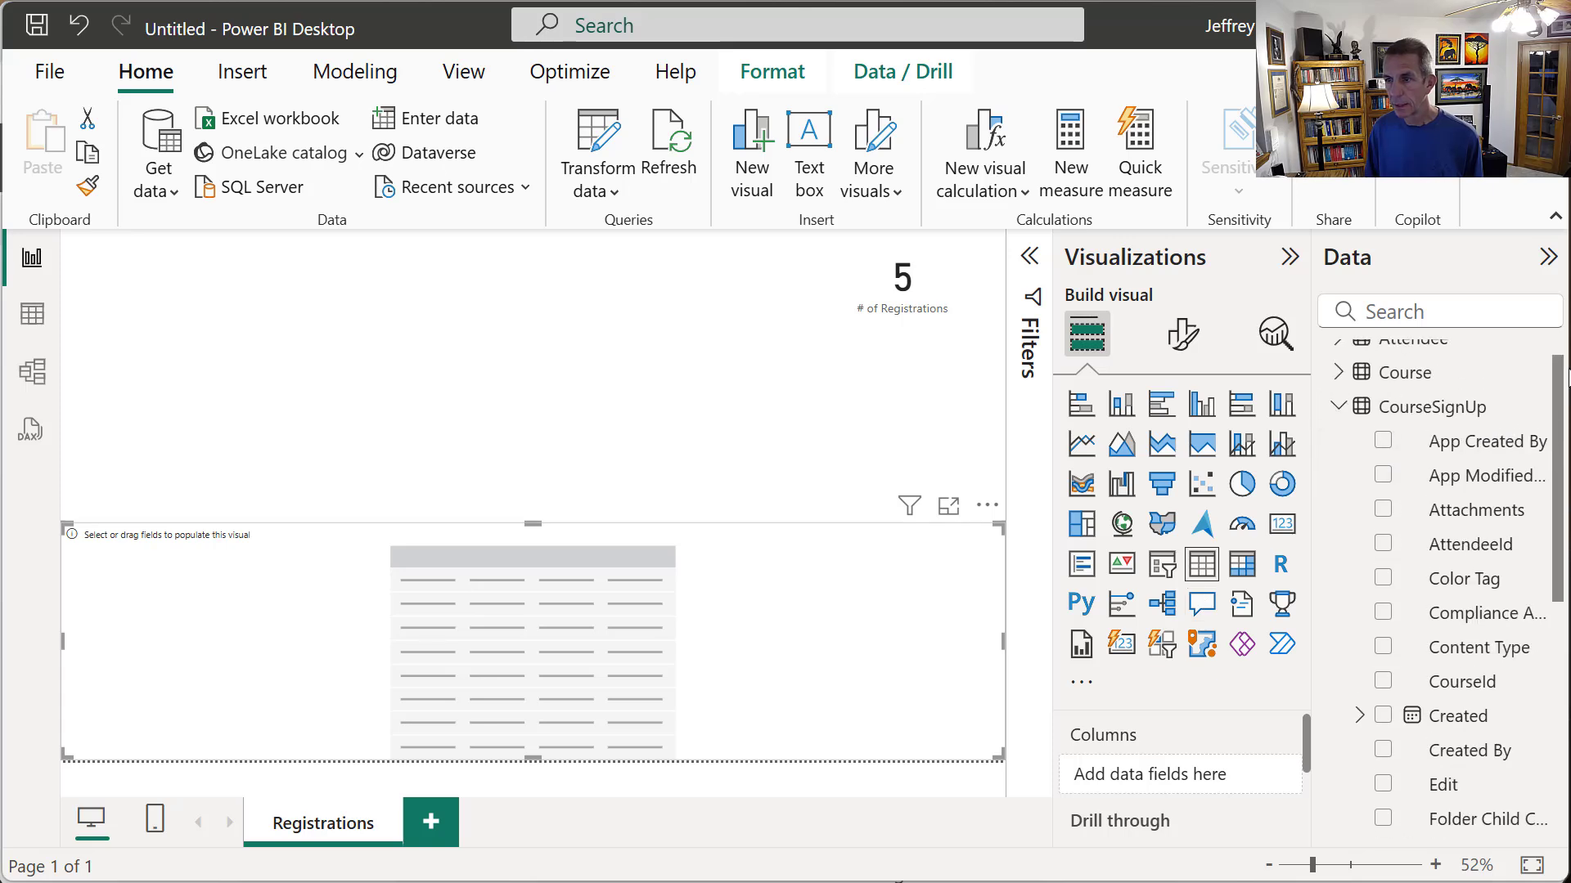
left_click(1340, 406)
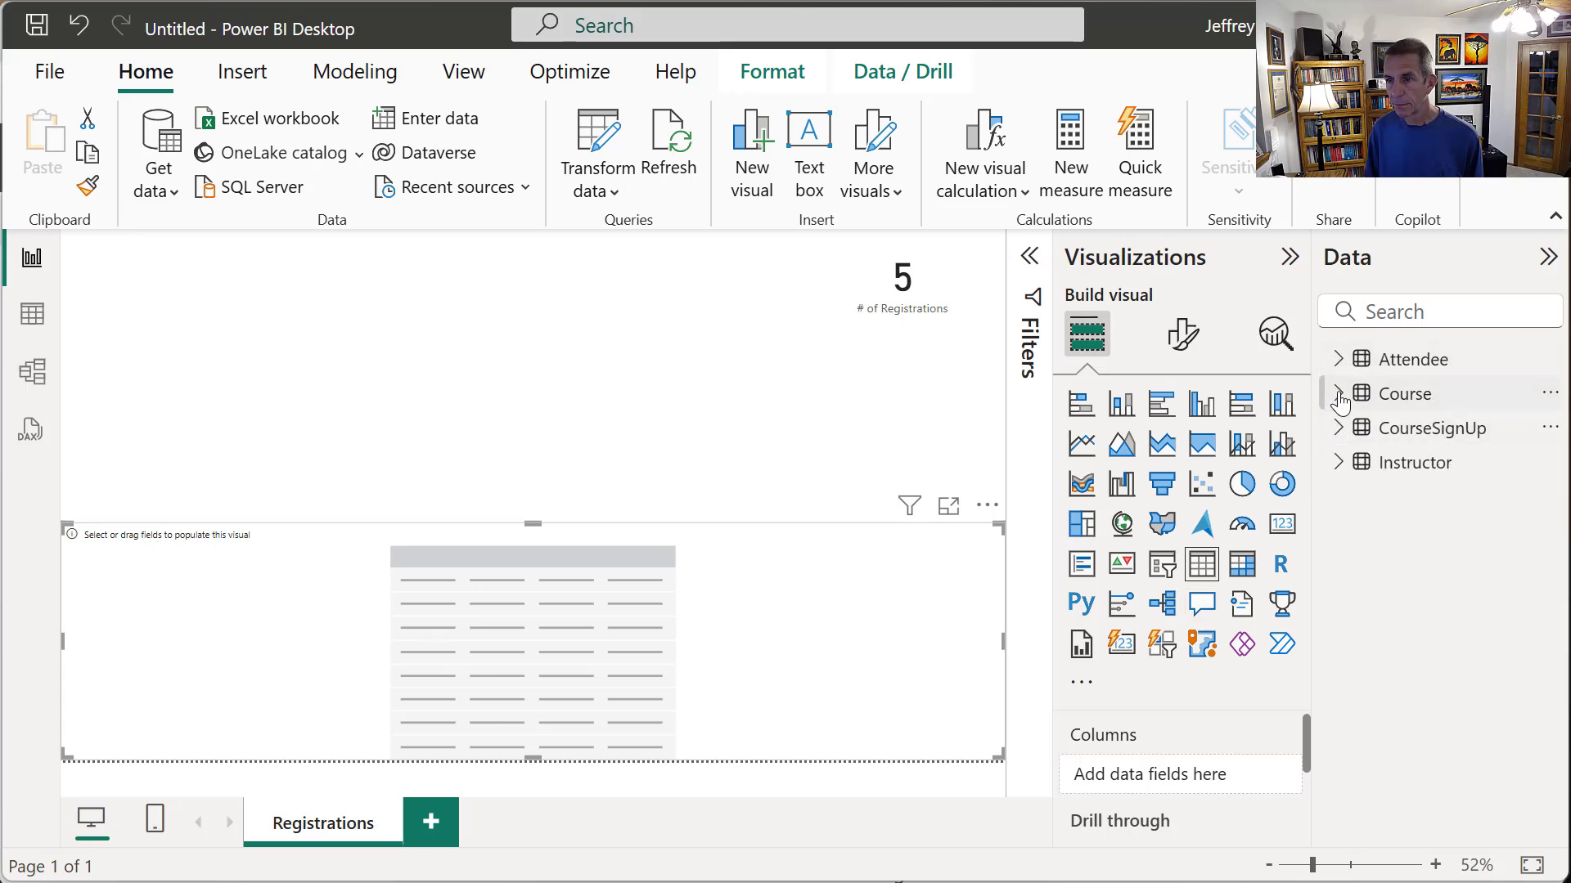
left_click(1337, 393)
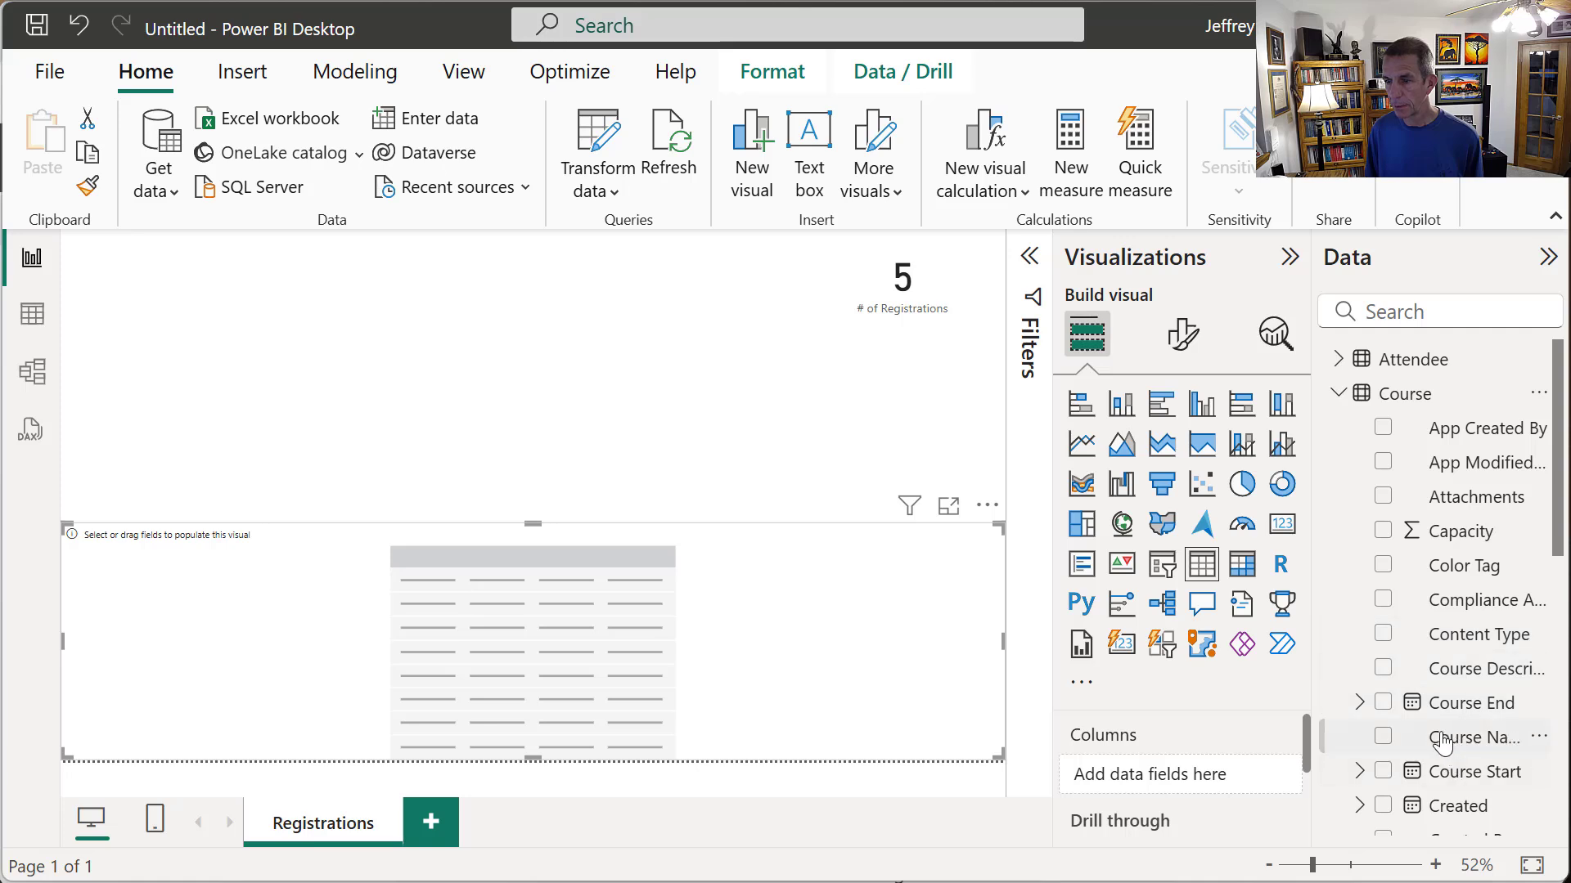
left_click(1383, 739)
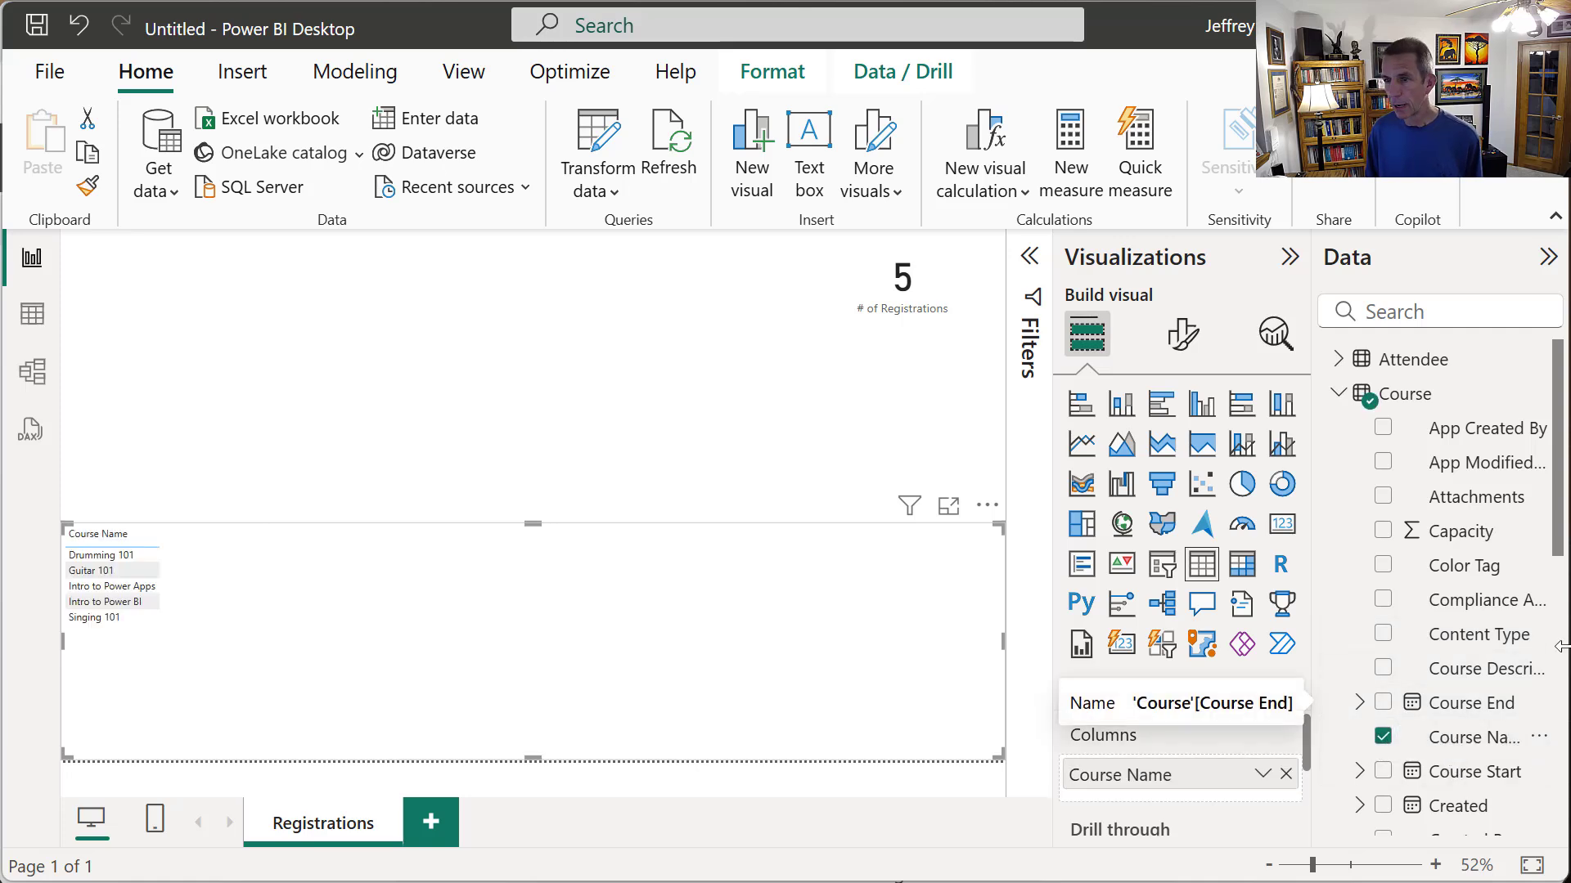
scroll(1510, 827, "down", 5)
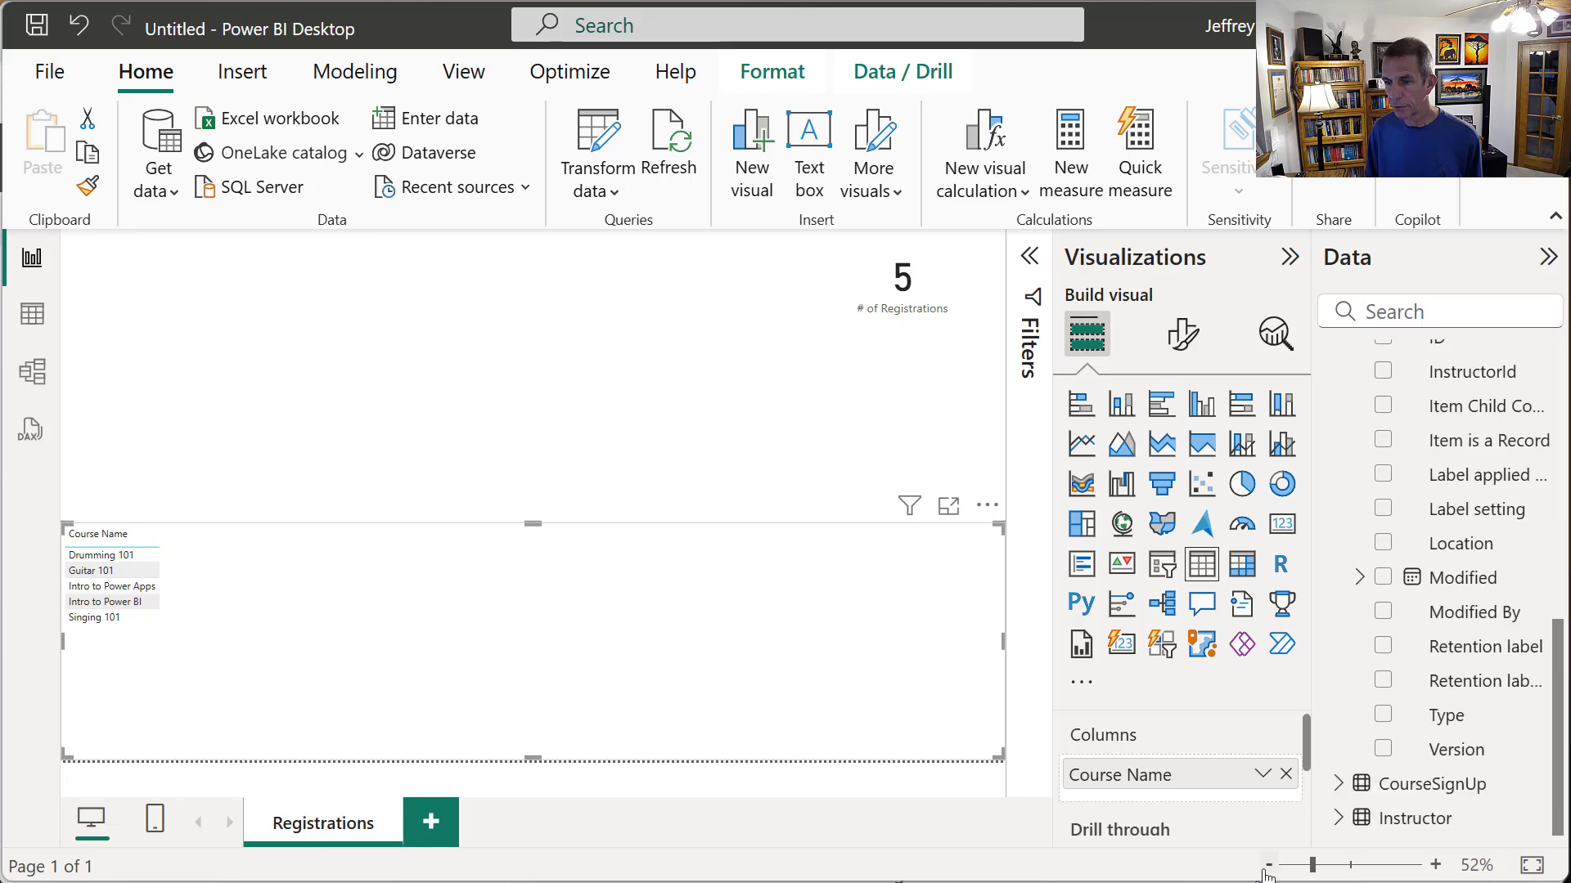
left_click(1339, 818)
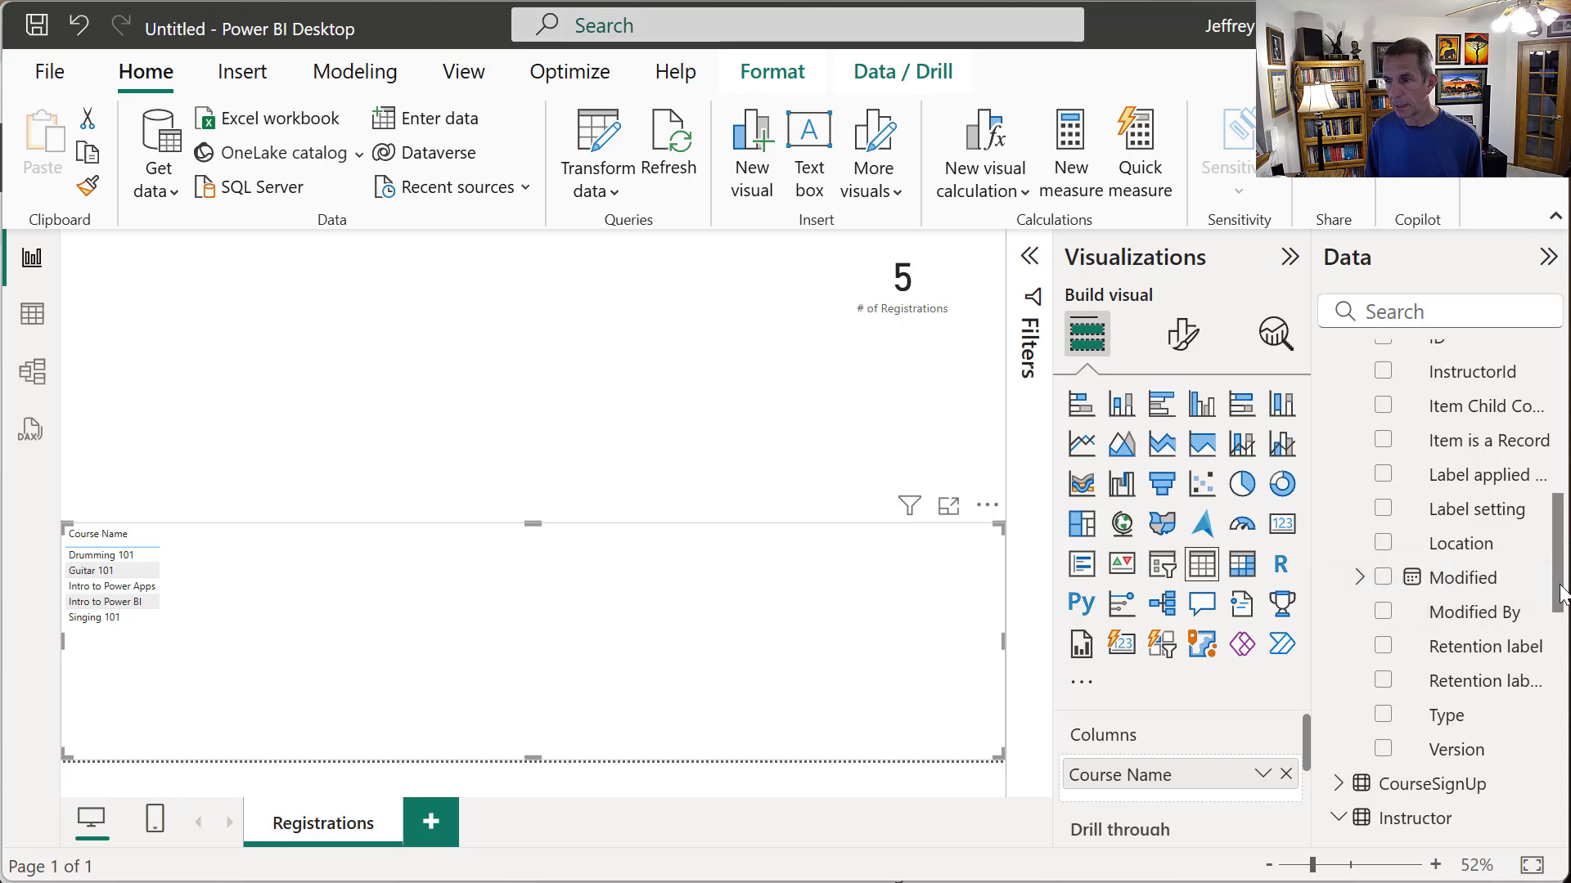
scroll(1541, 714, "down", 5)
scroll(1541, 714, "down", 3)
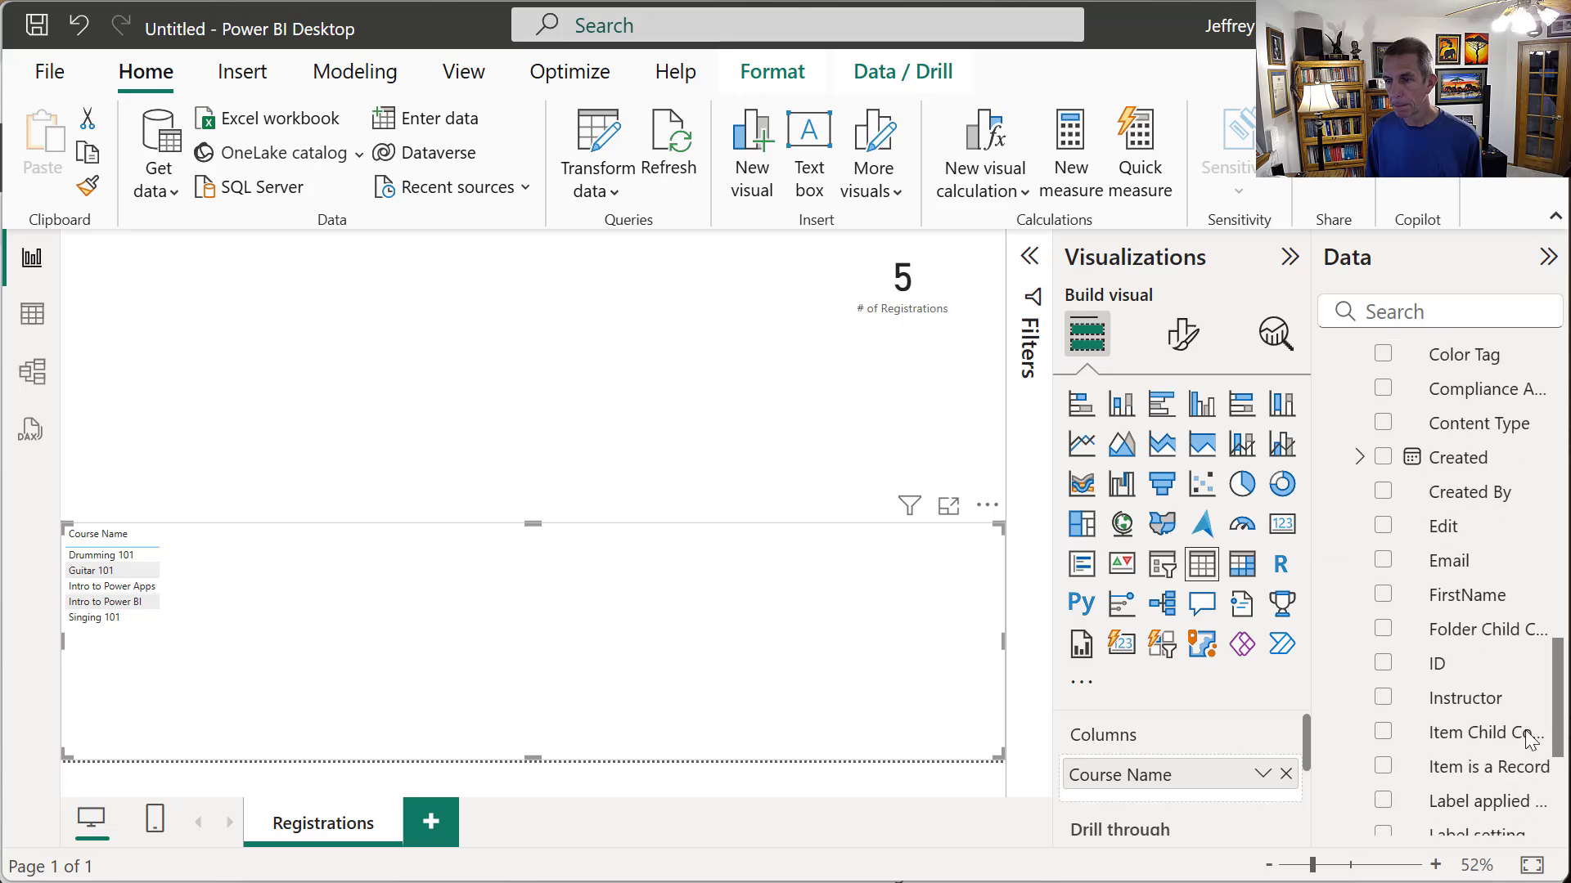
left_click(1381, 709)
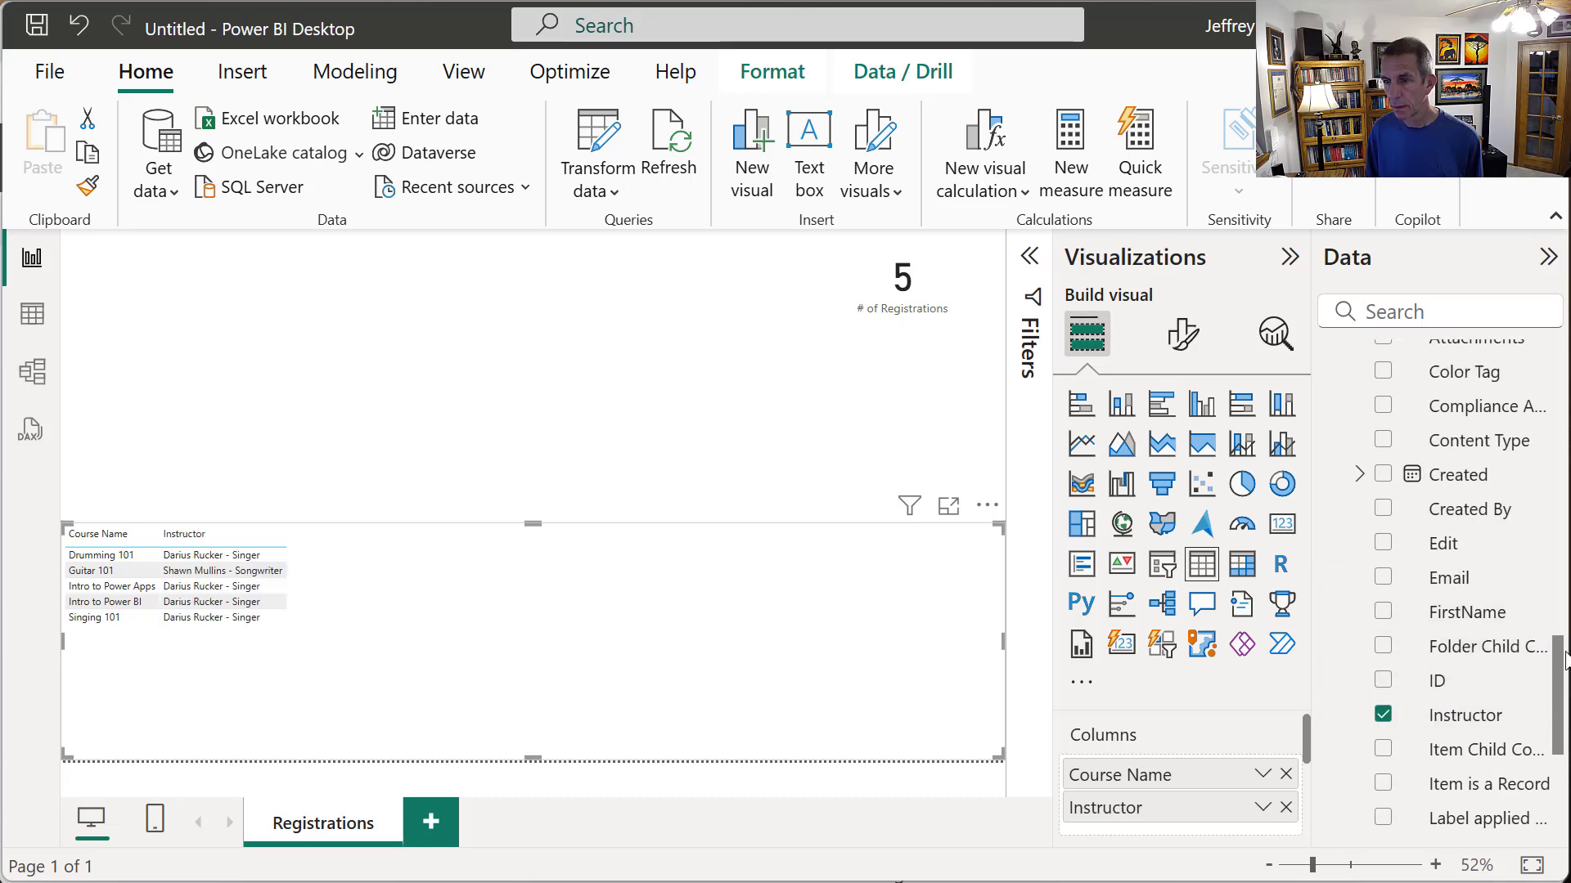
scroll(1541, 659, "up", 4)
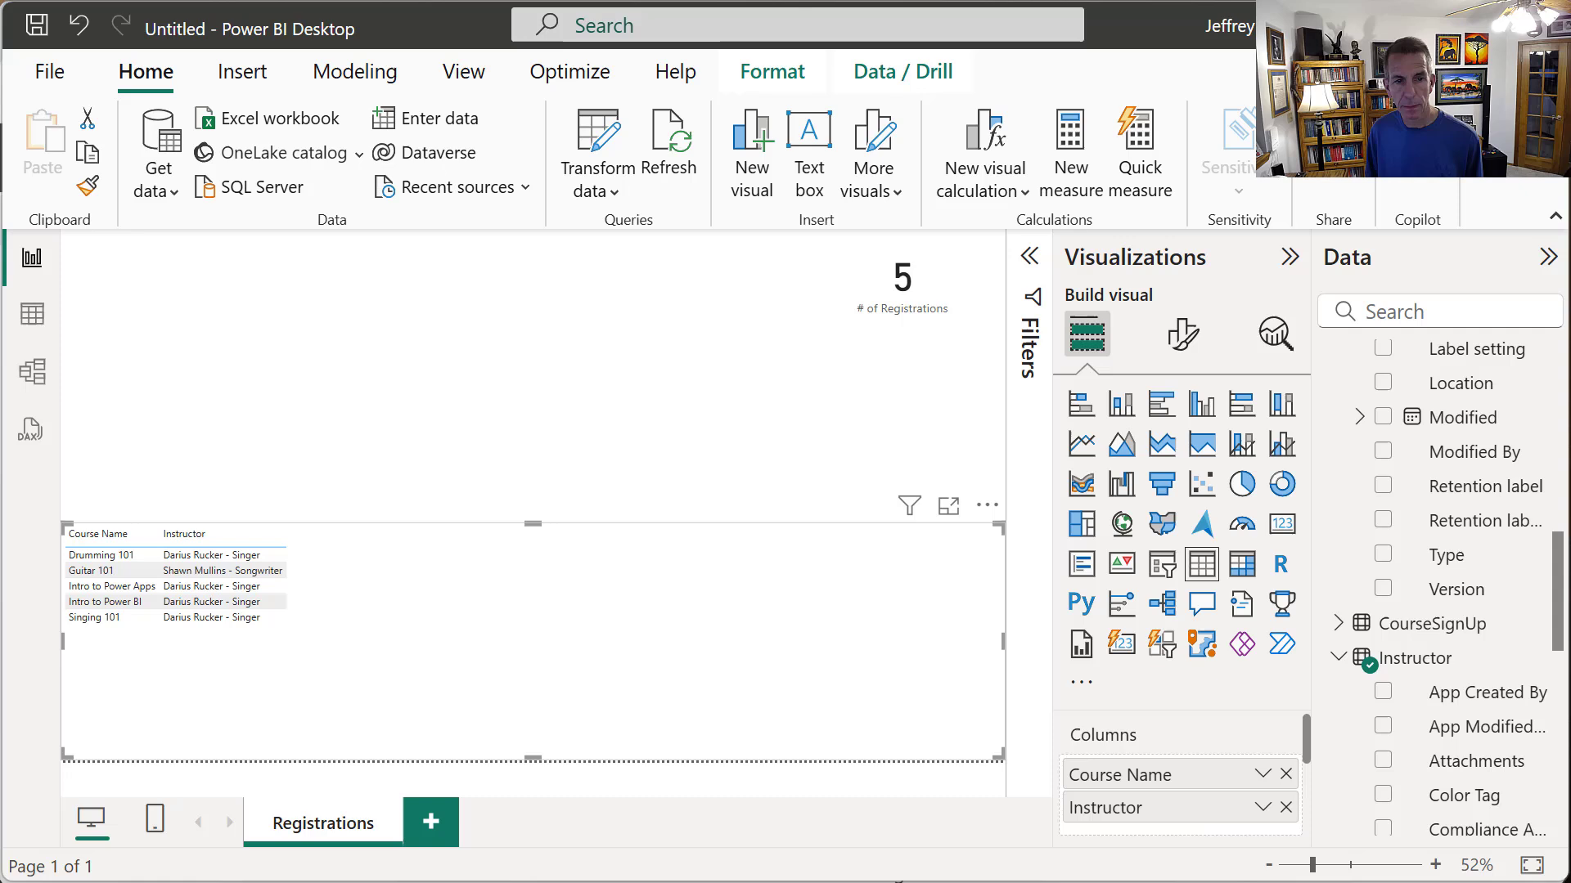
left_click(1336, 664)
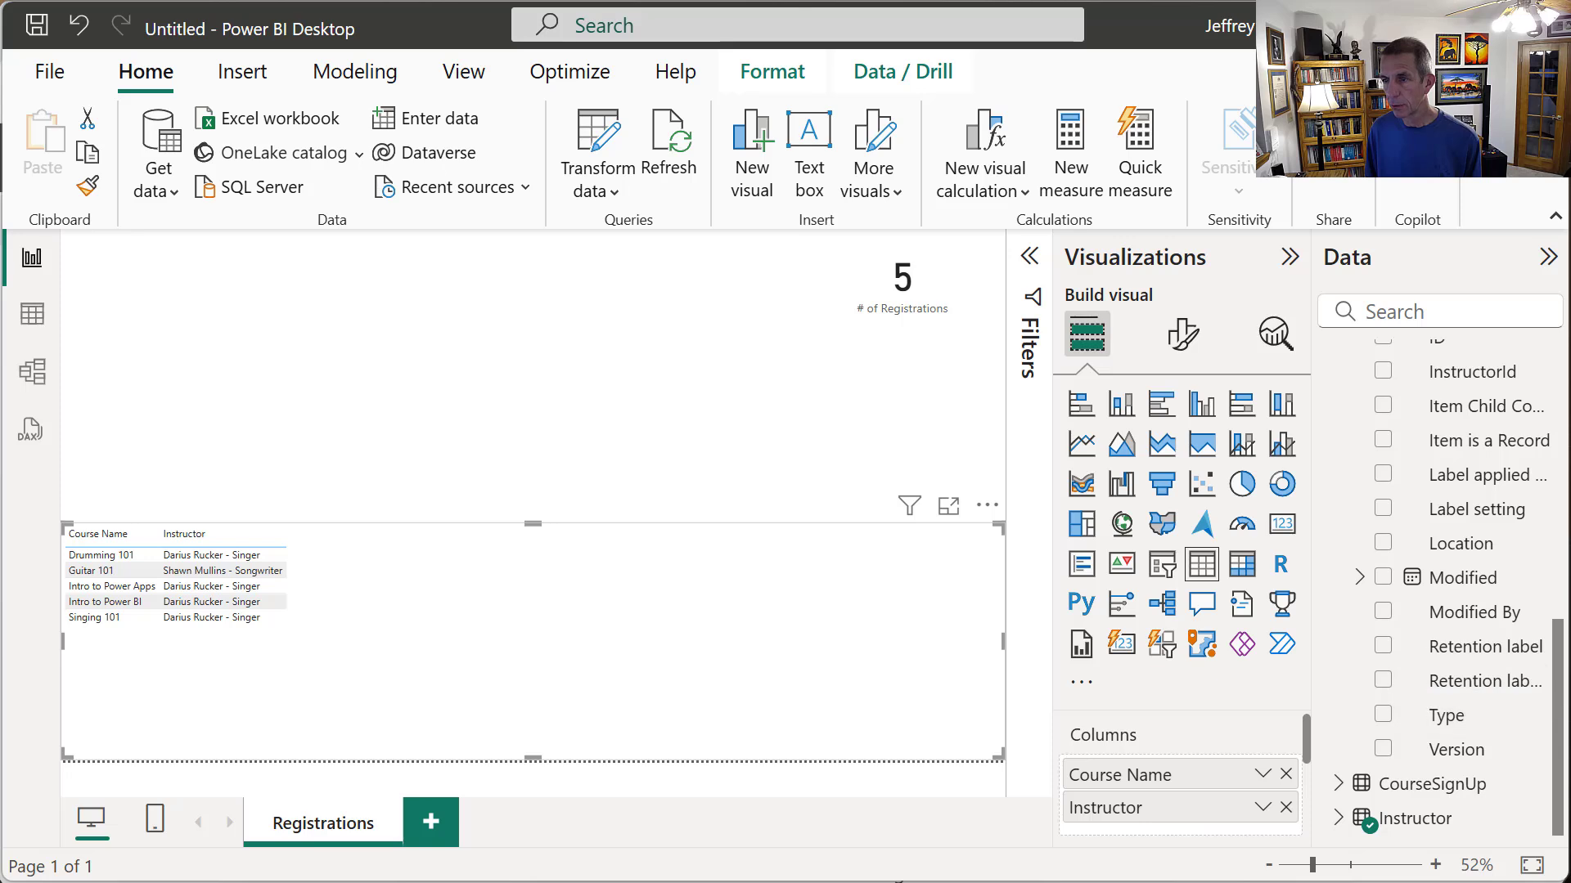
left_click_drag(1563, 647, 1566, 435)
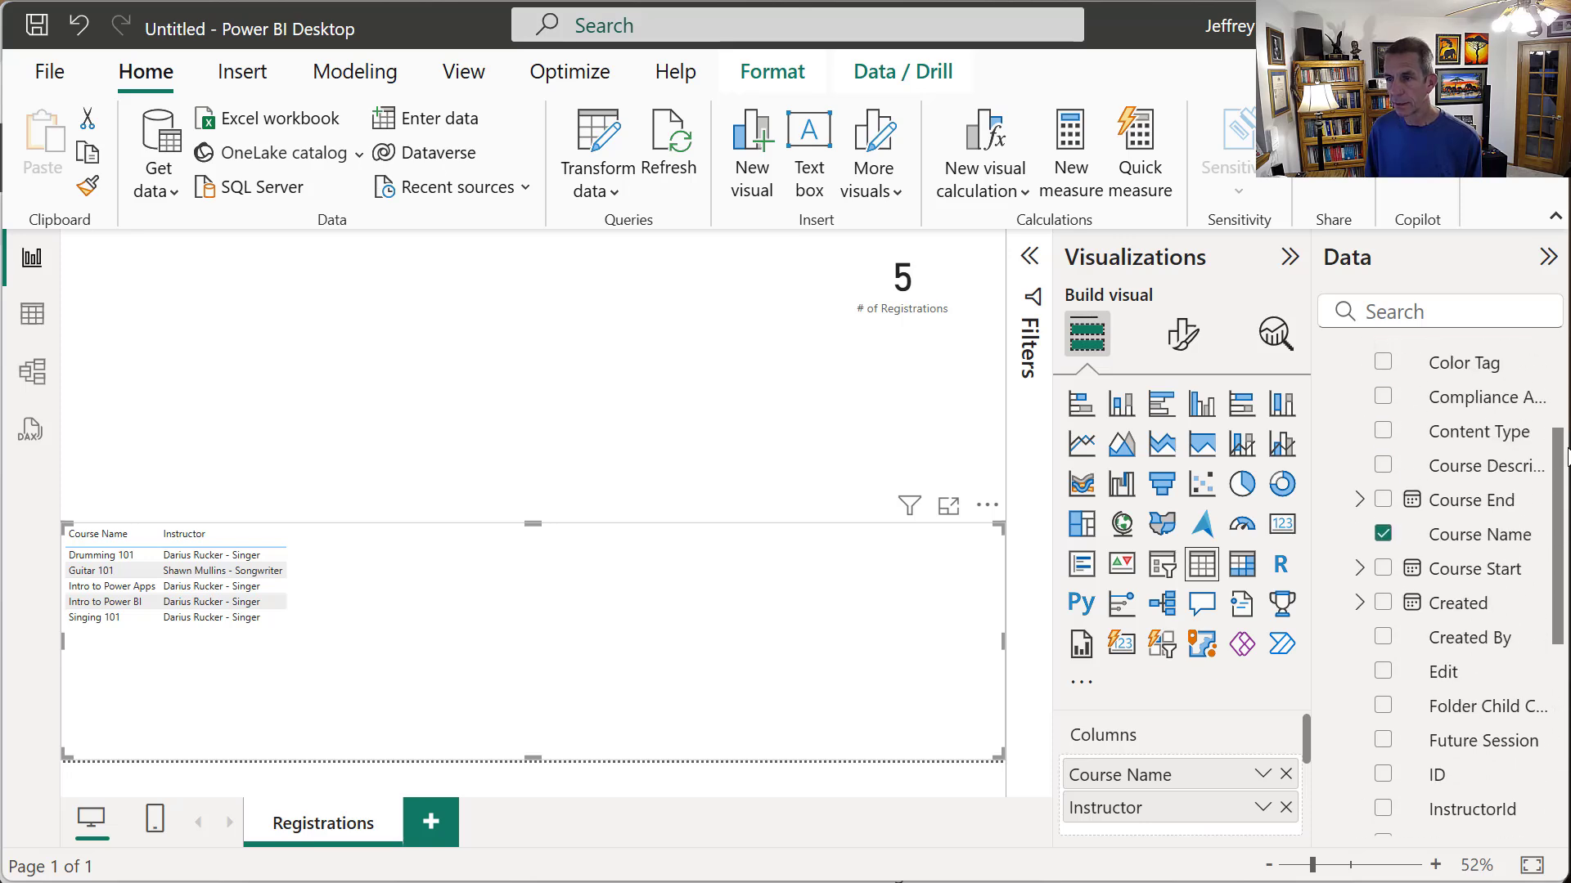
- Add Course Description, Course Start and Course End, showing both dates as single date-time columns instead of hierarchies
left_click(1384, 466)
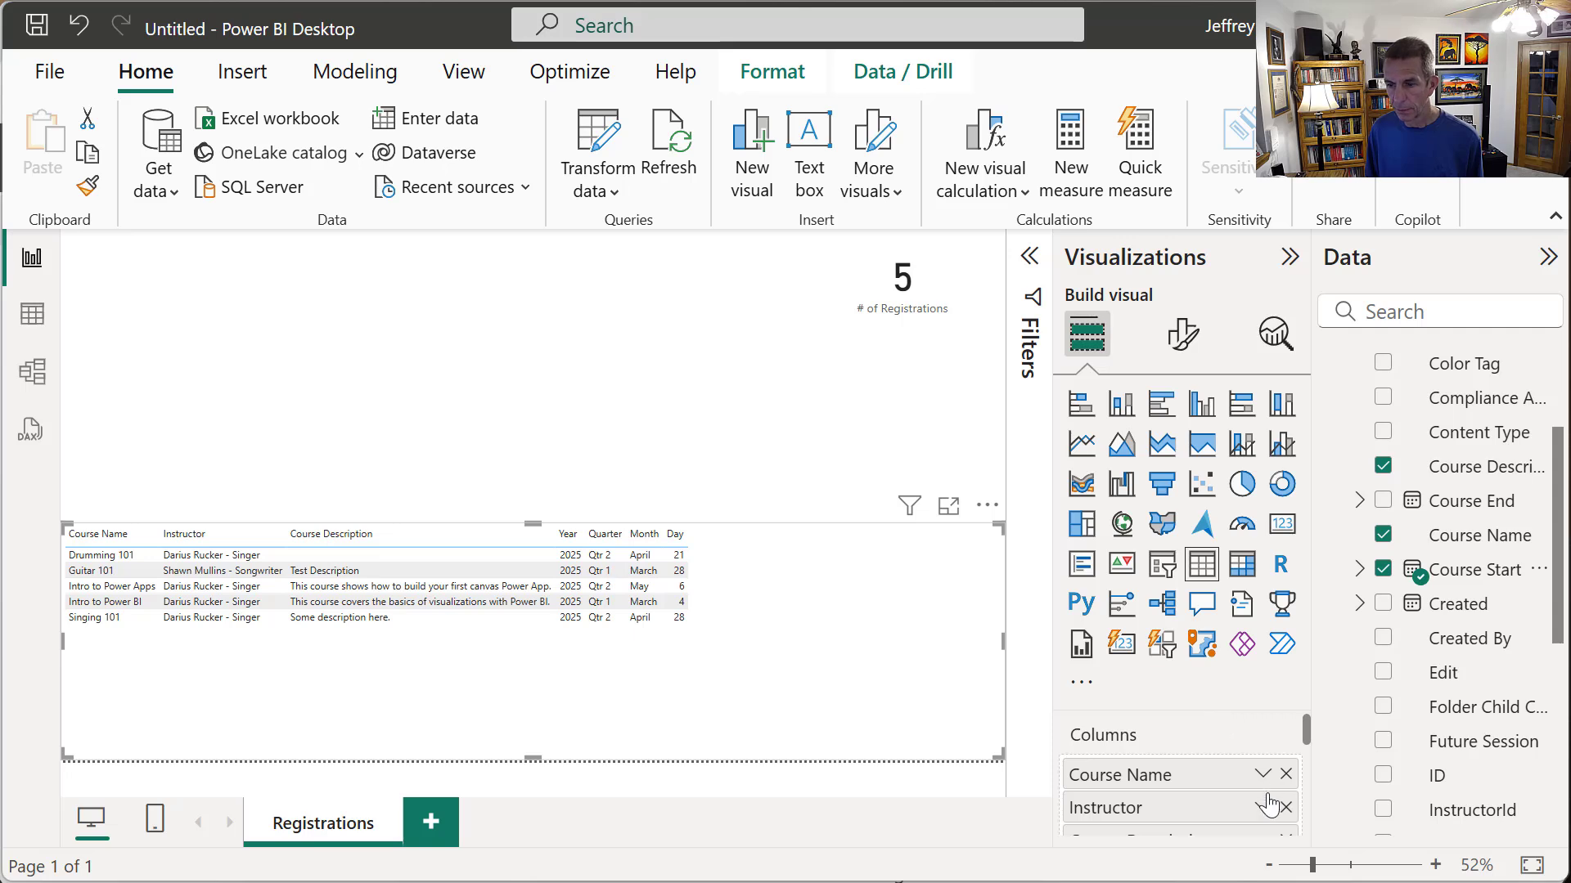
left_click_drag(1306, 730, 1309, 769)
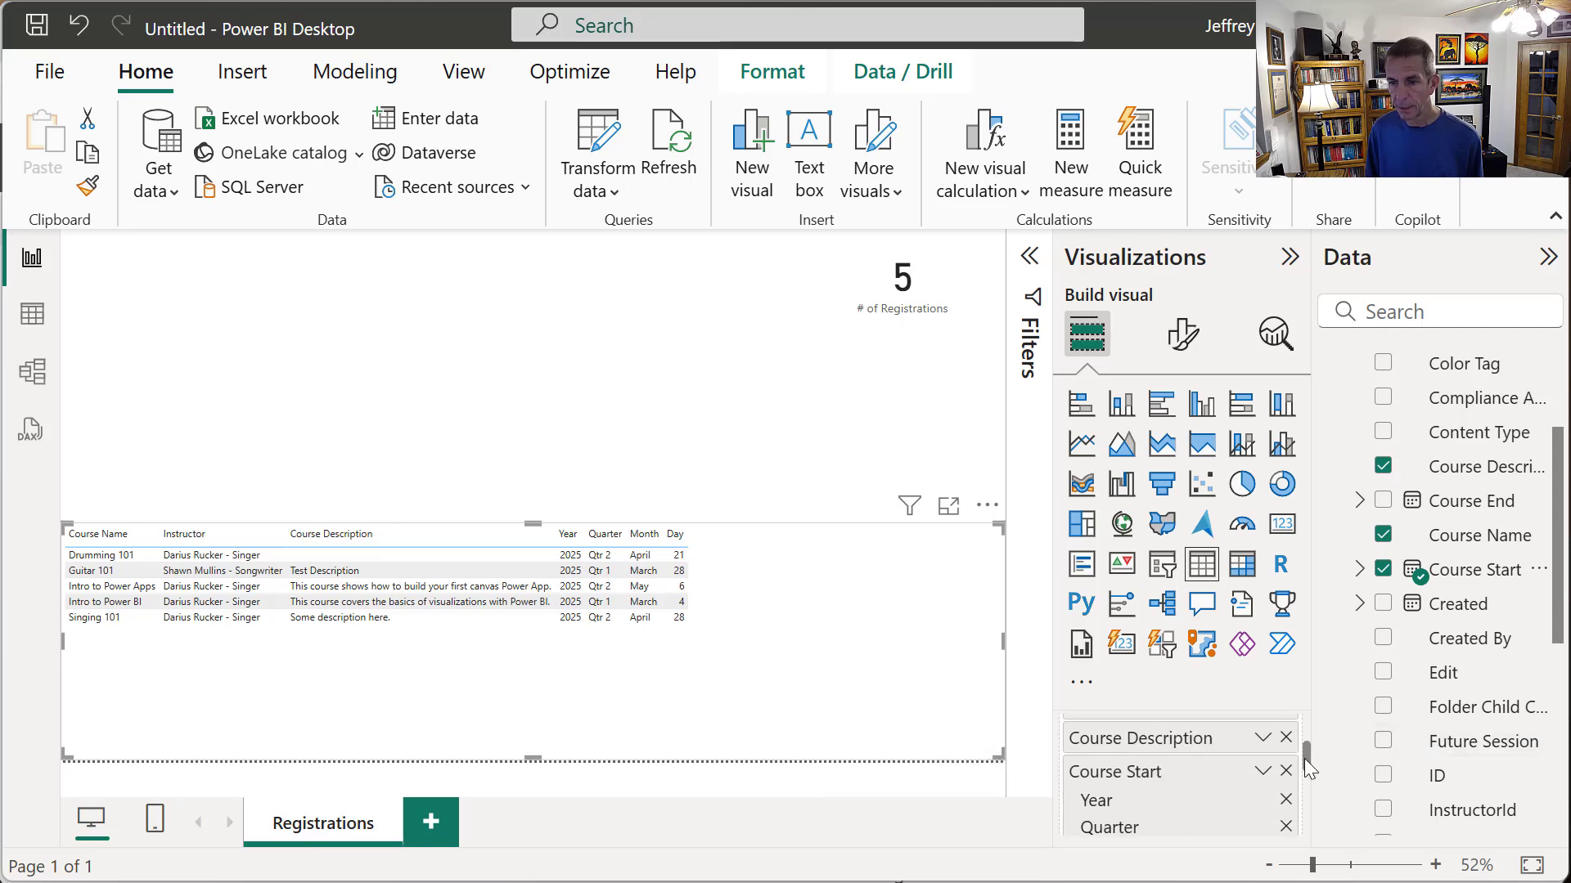
left_click(1263, 771)
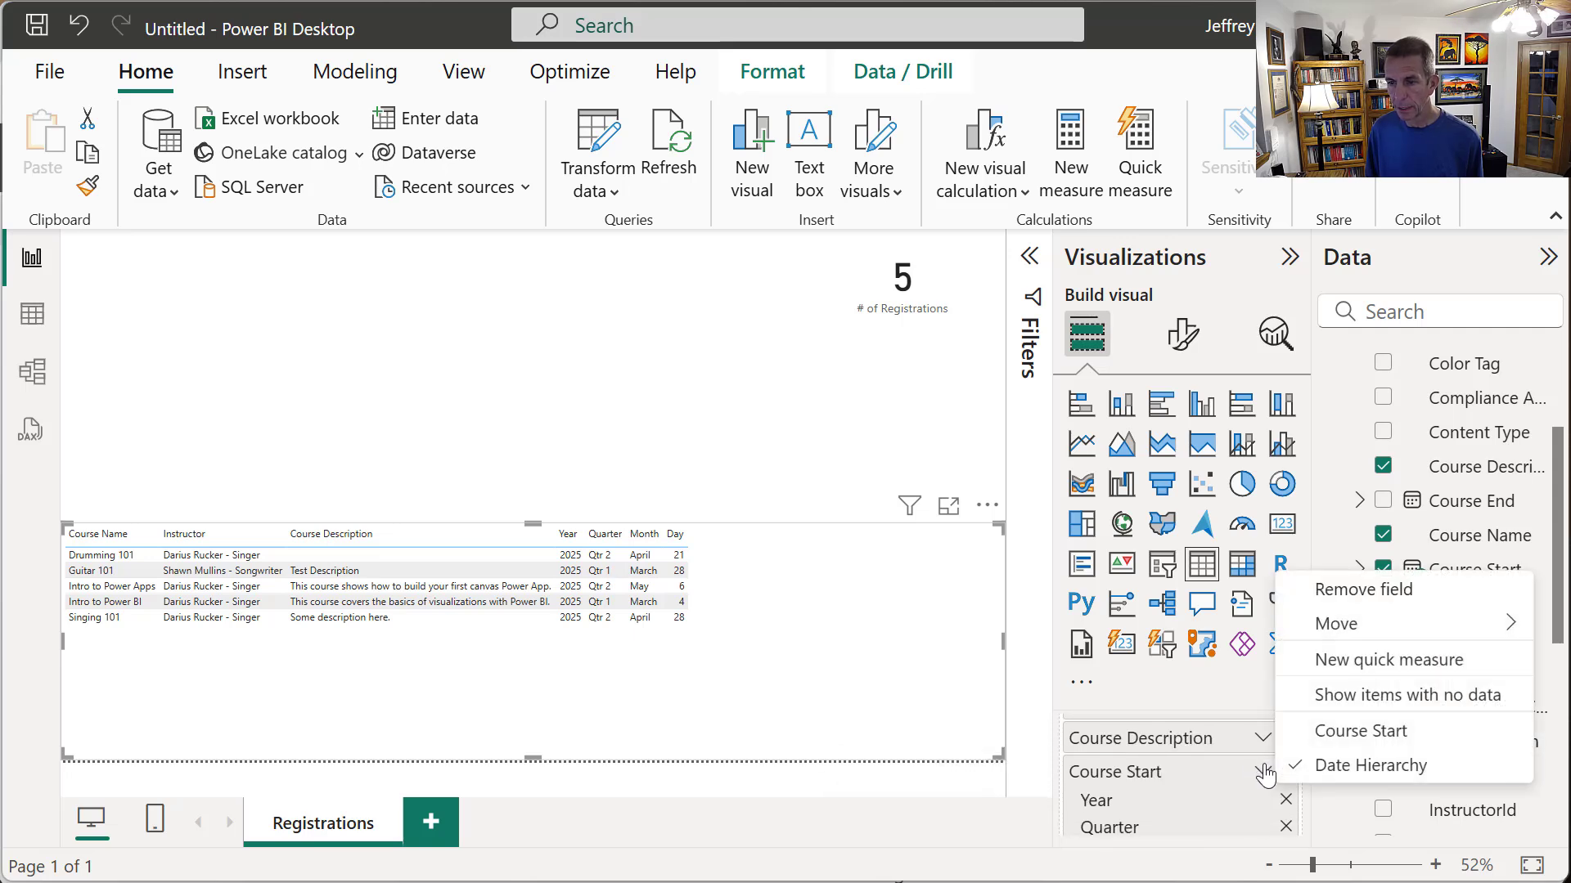
left_click(1344, 744)
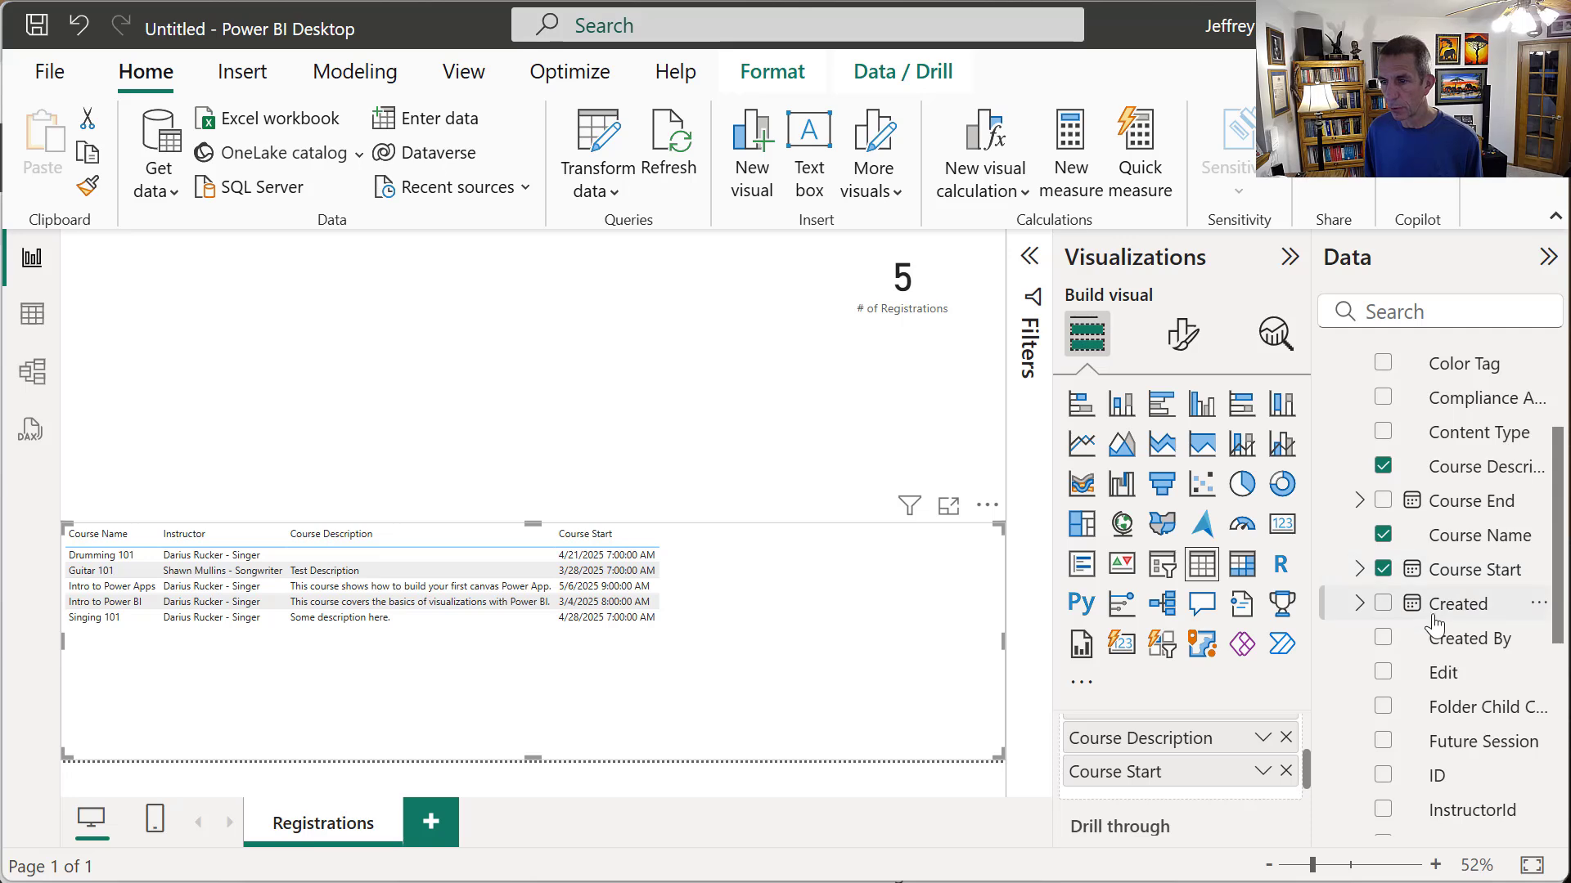
left_click(1382, 501)
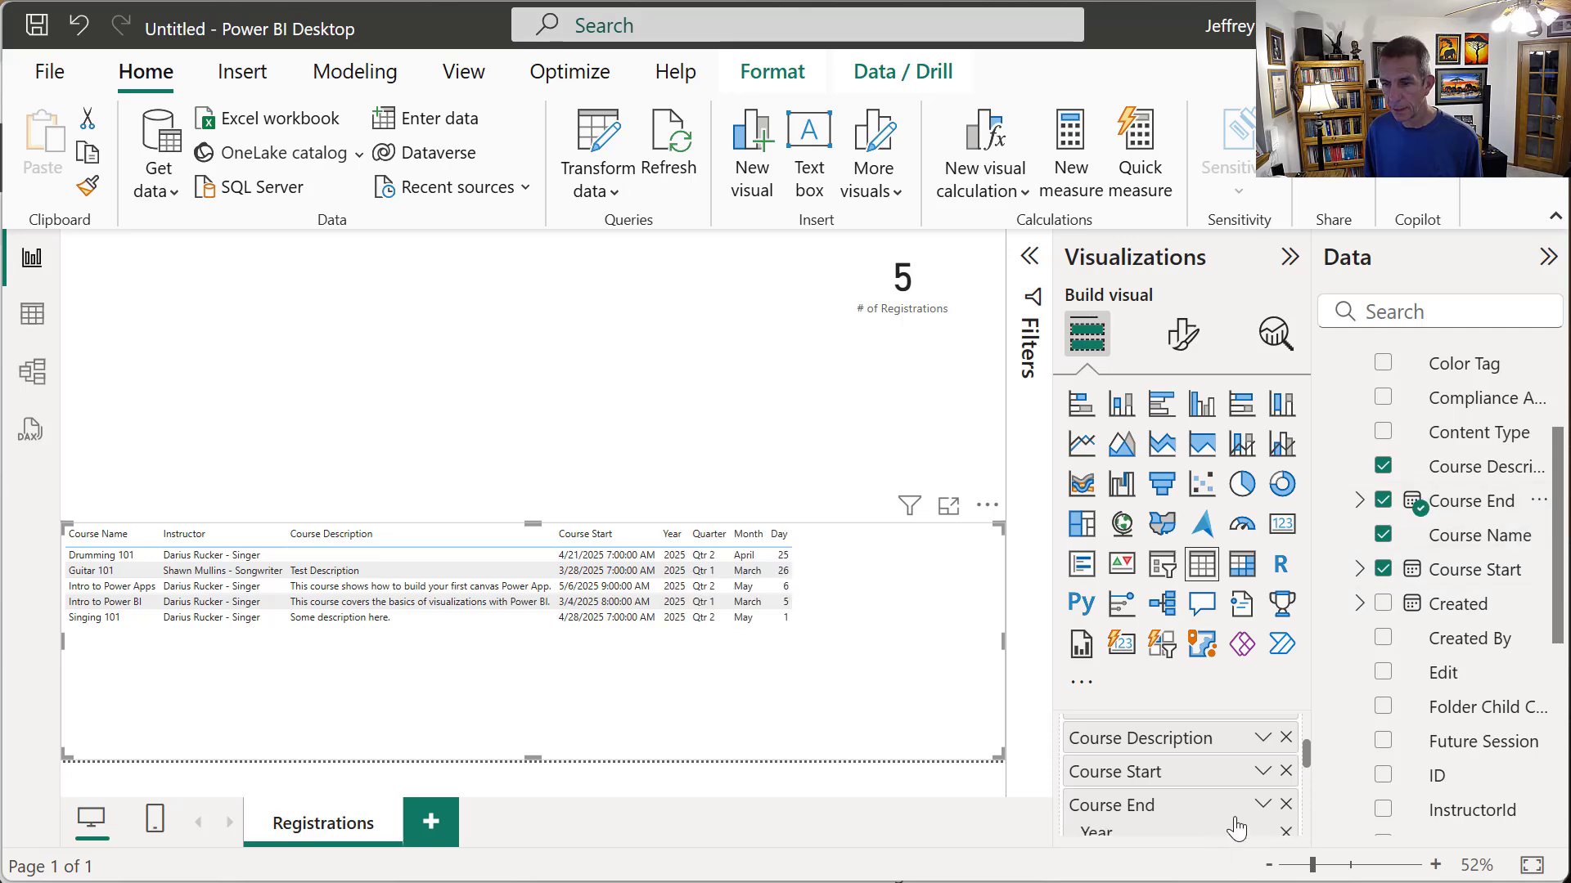
left_click(1262, 805)
left_click(1365, 763)
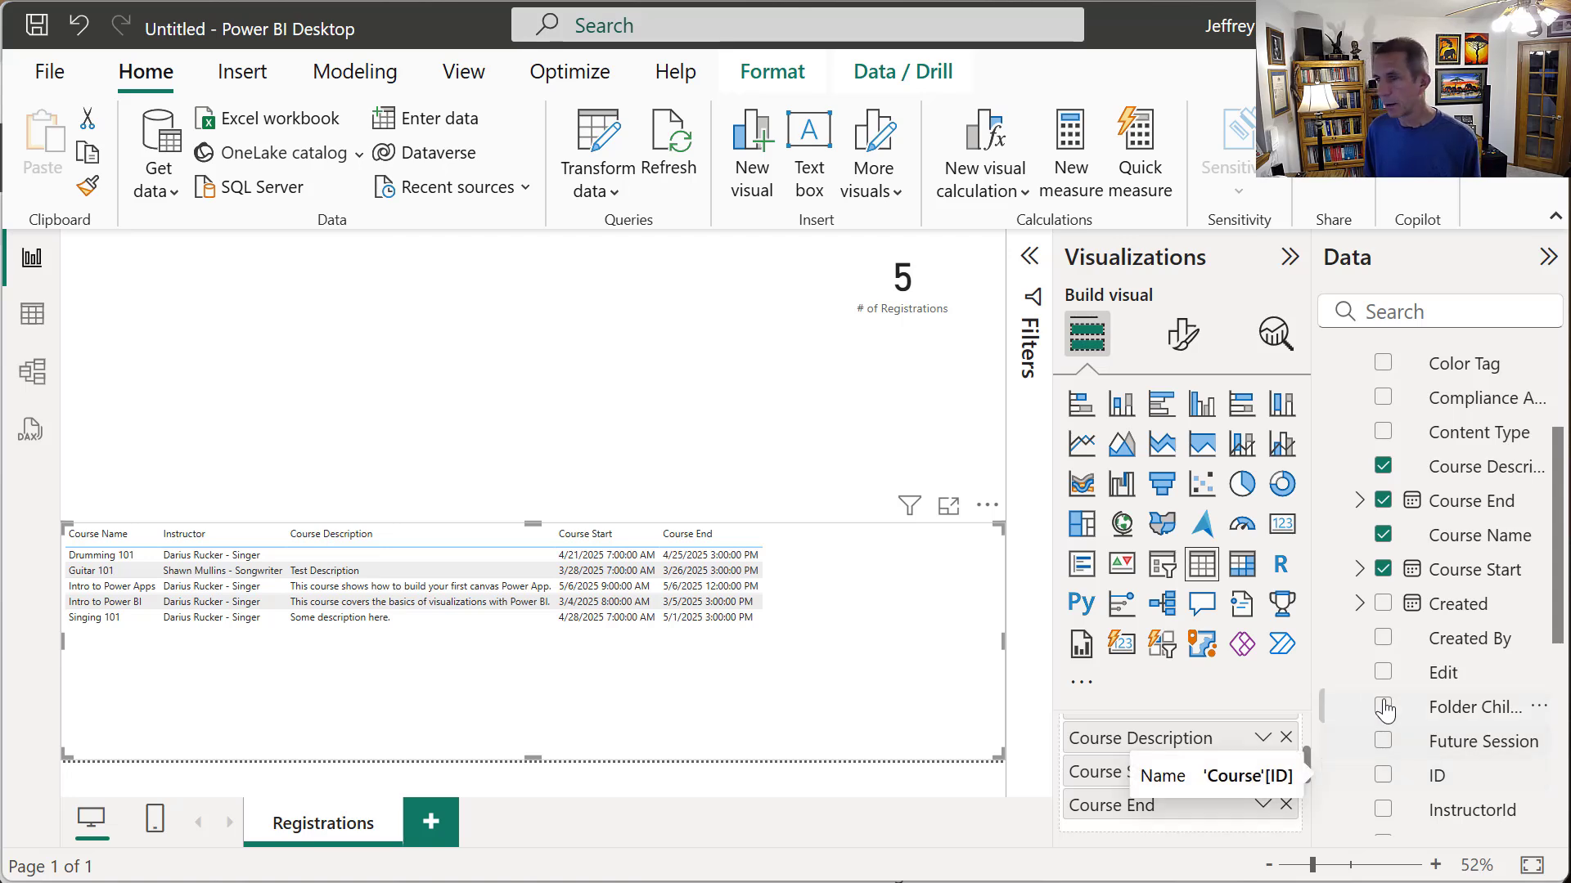
- Add the Attendee field to the registrations table
scroll(1472, 459, "up", 3)
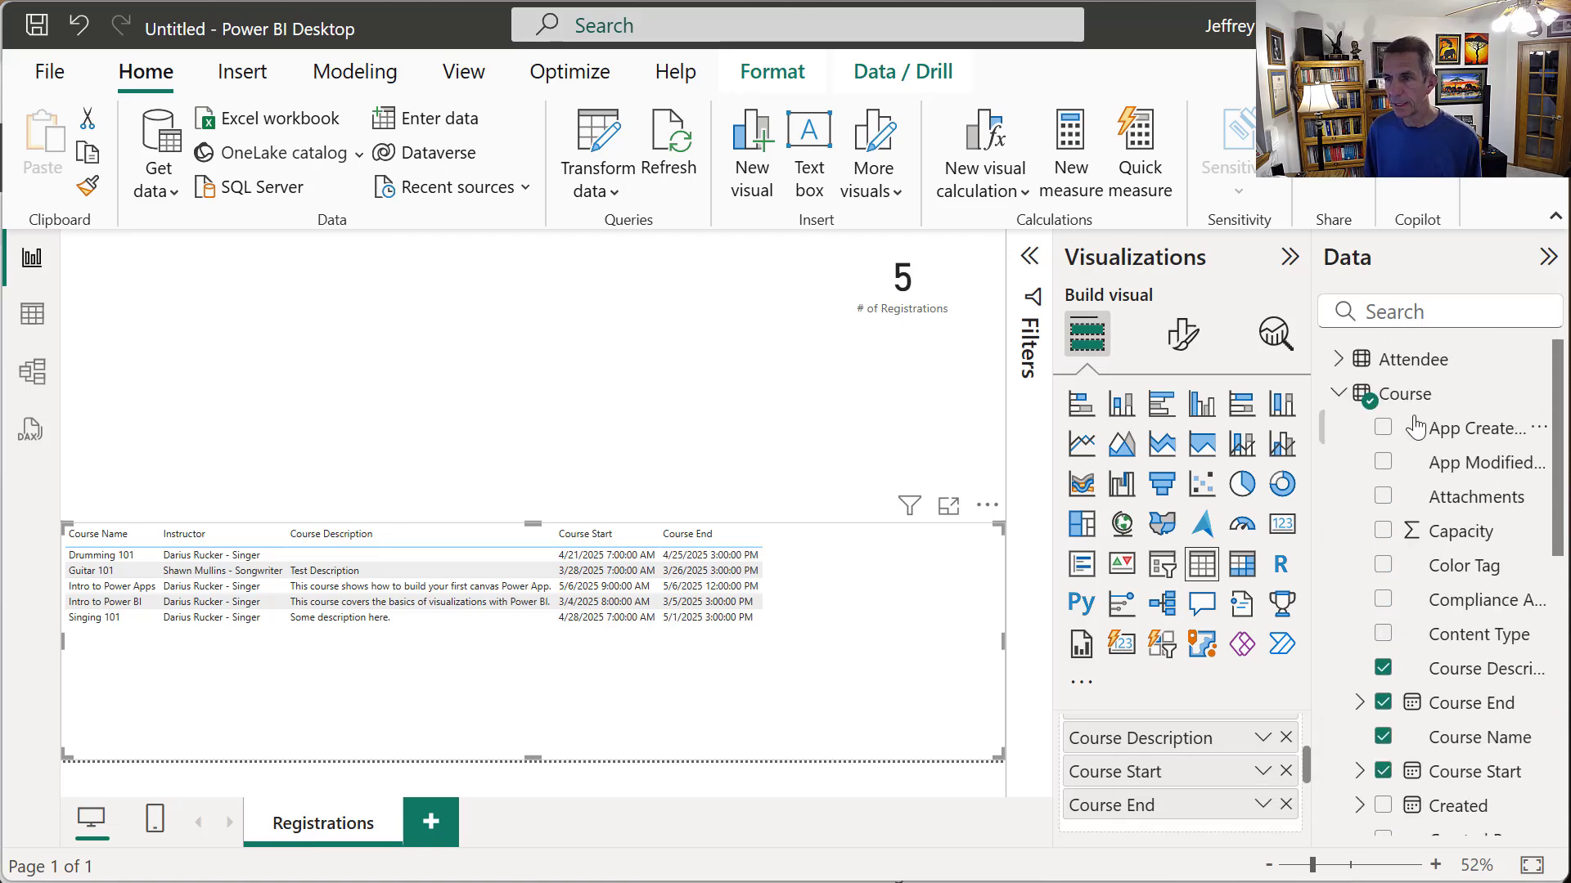
left_click(1339, 360)
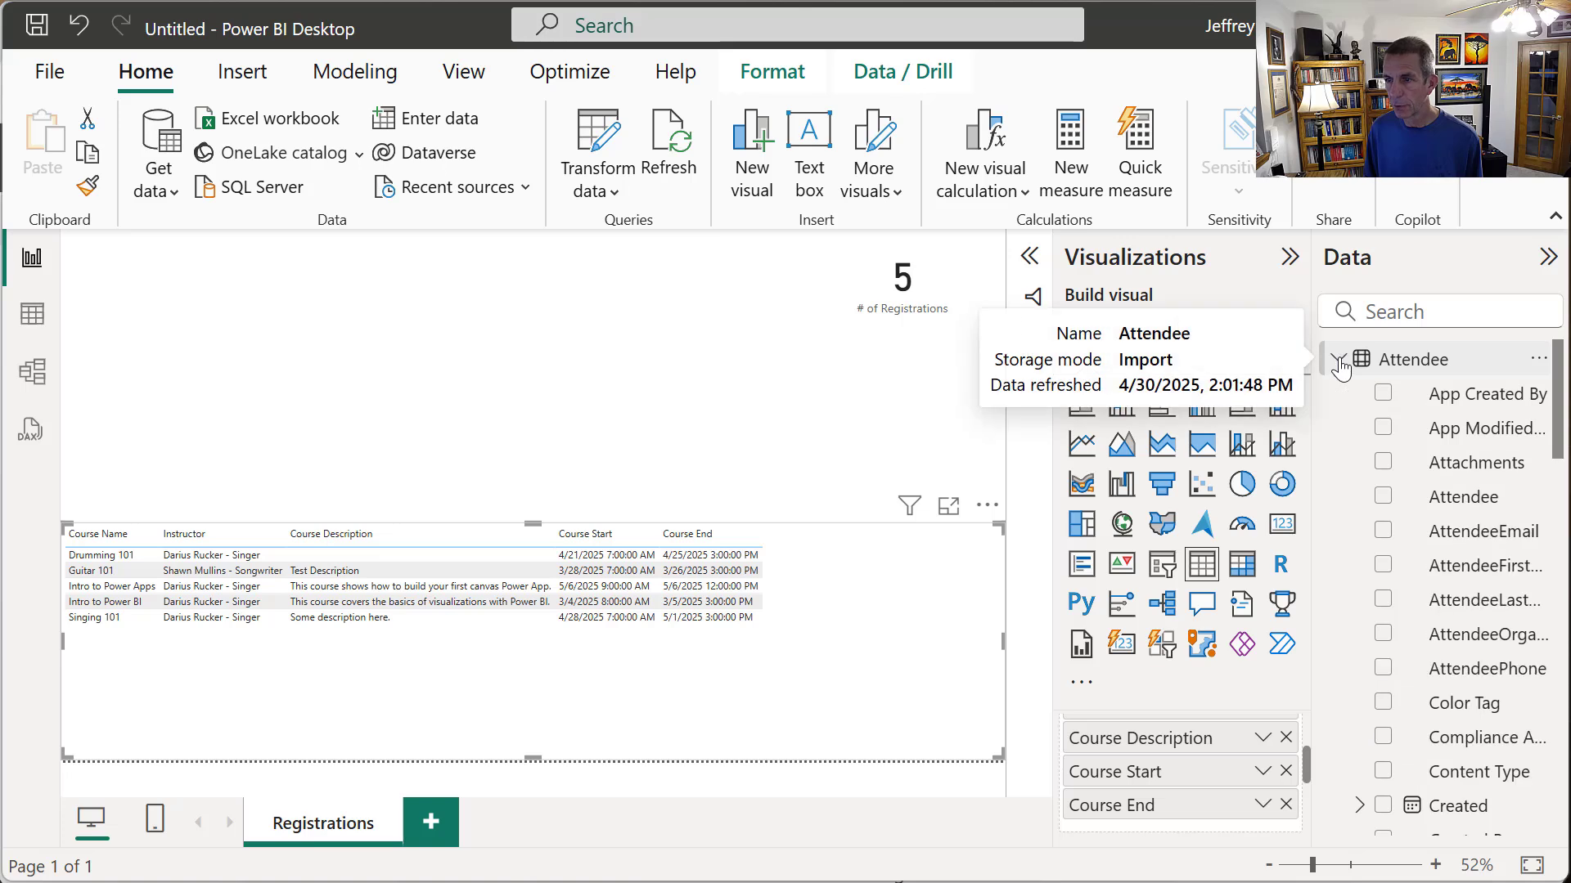
left_click(1384, 499)
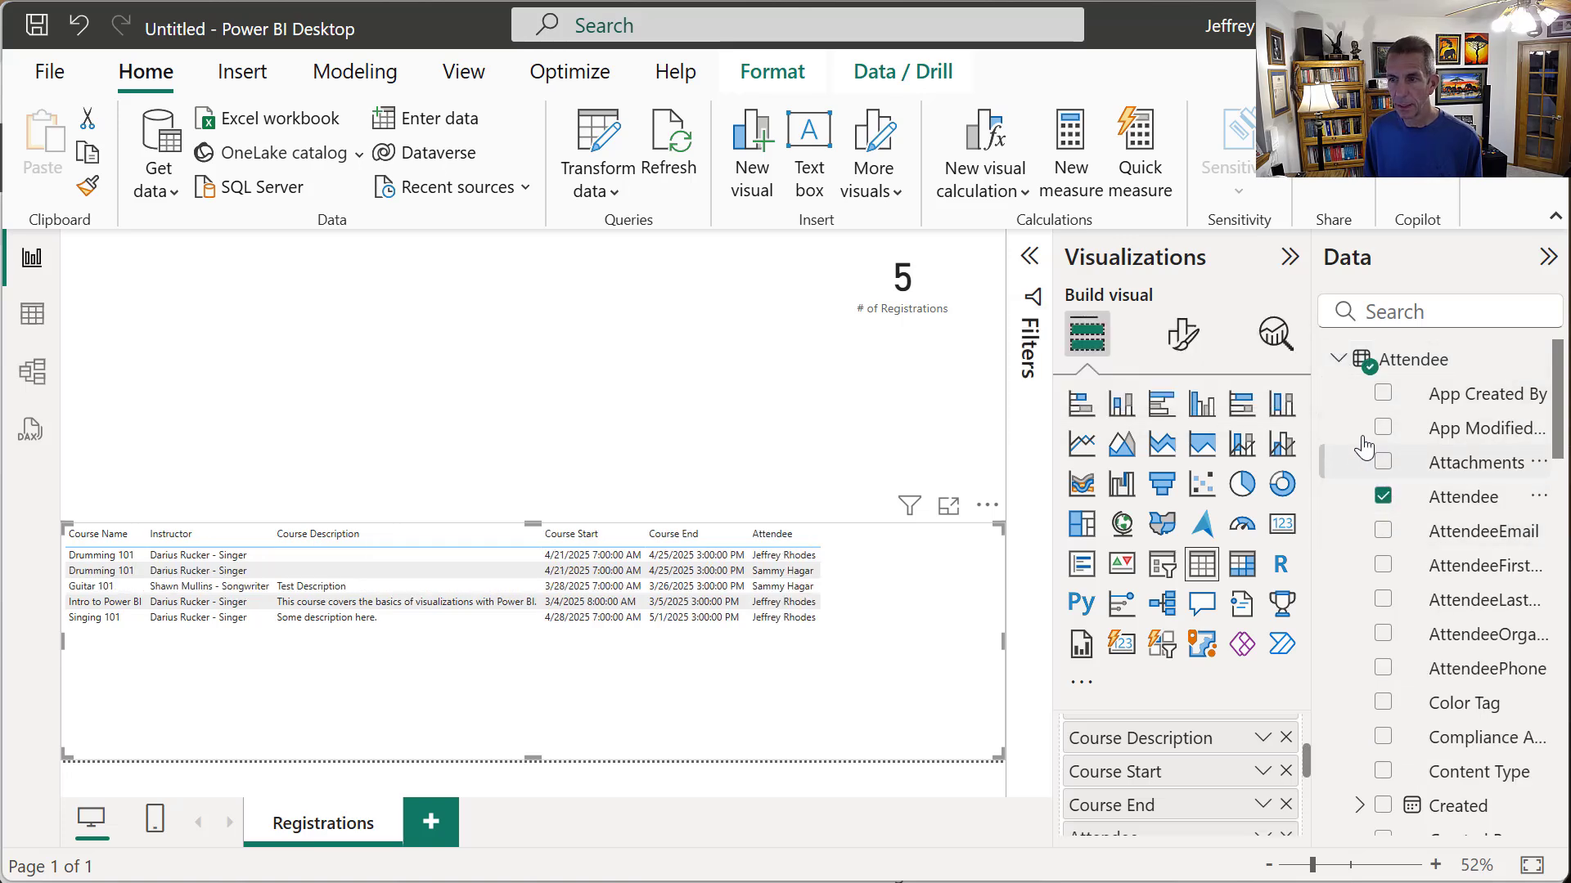
left_click(1337, 361)
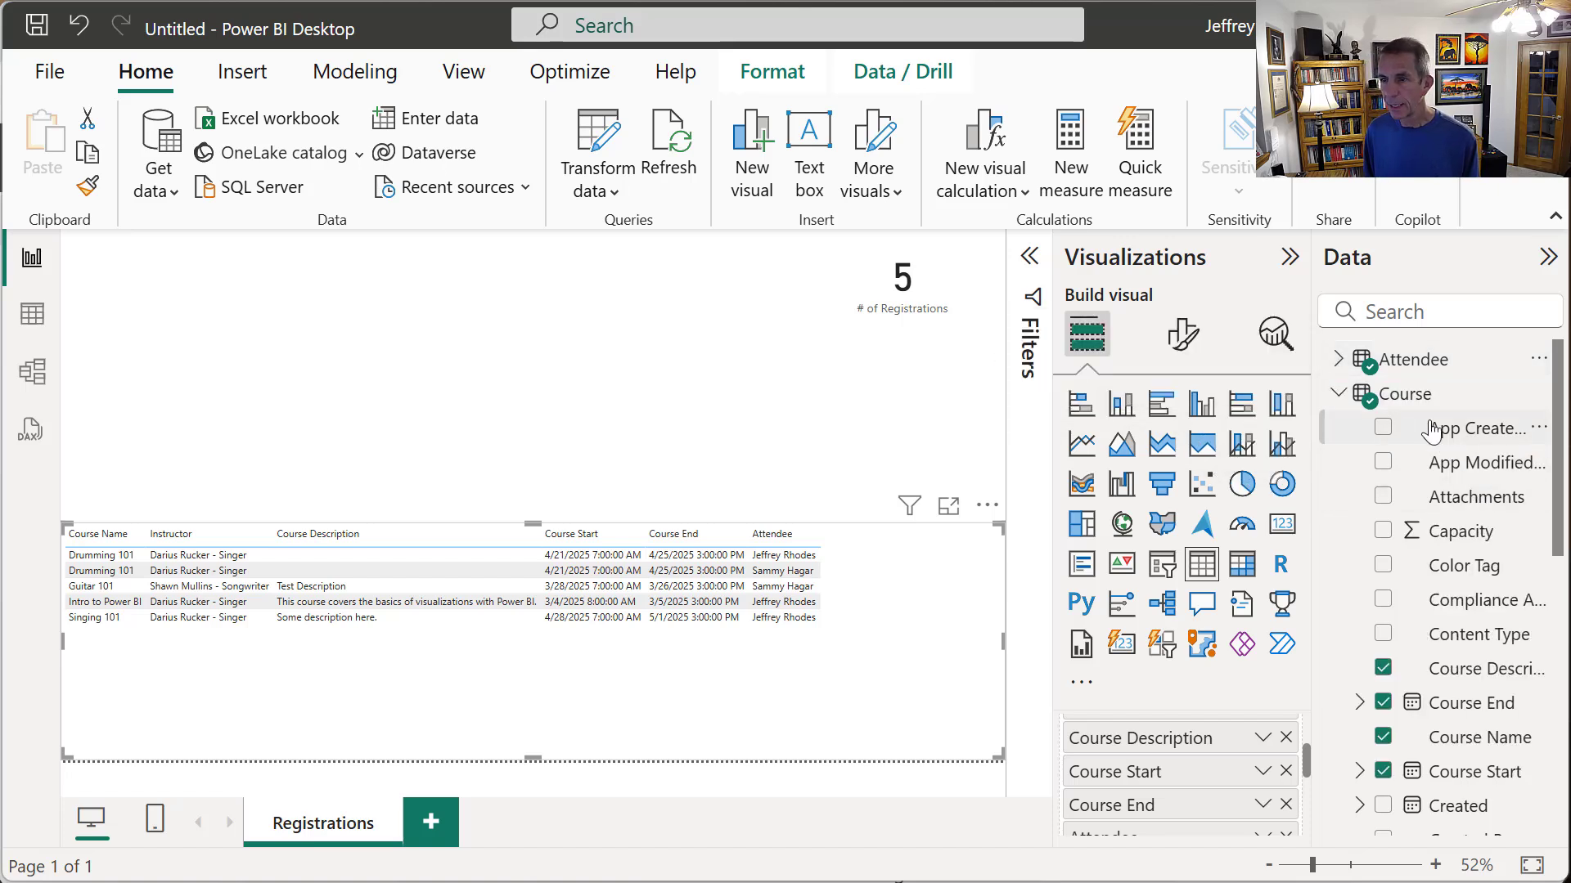
- Add CourseSignUp's Sign Up Date as a single date column, not the Date Hierarchy
left_click(1339, 397)
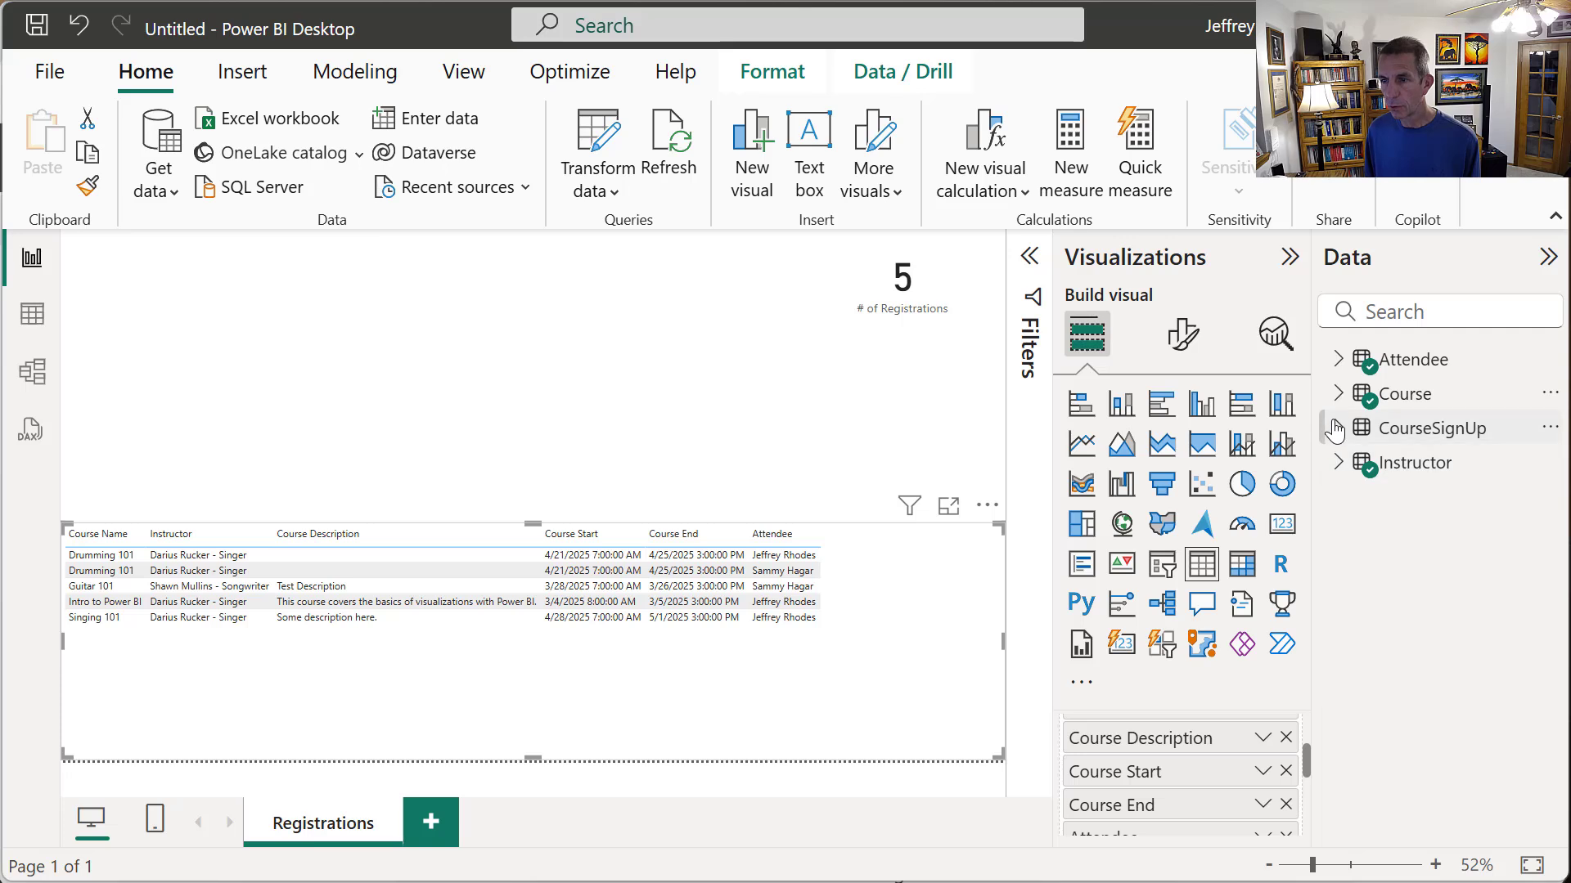
left_click(1335, 429)
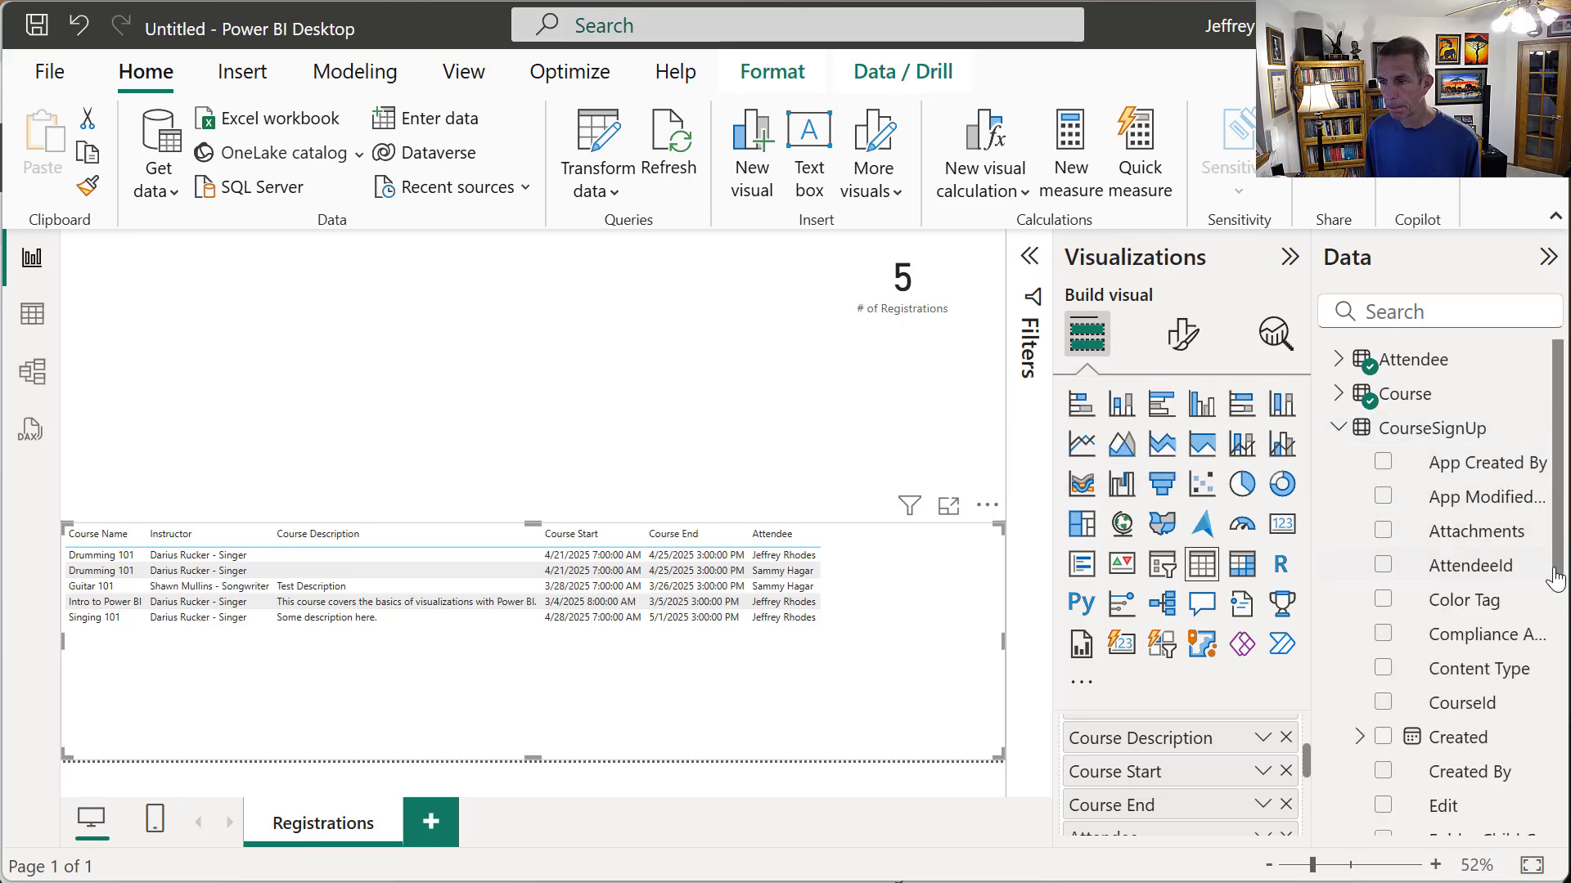
scroll(1539, 719, "down", 5)
scroll(1536, 751, "down", 2)
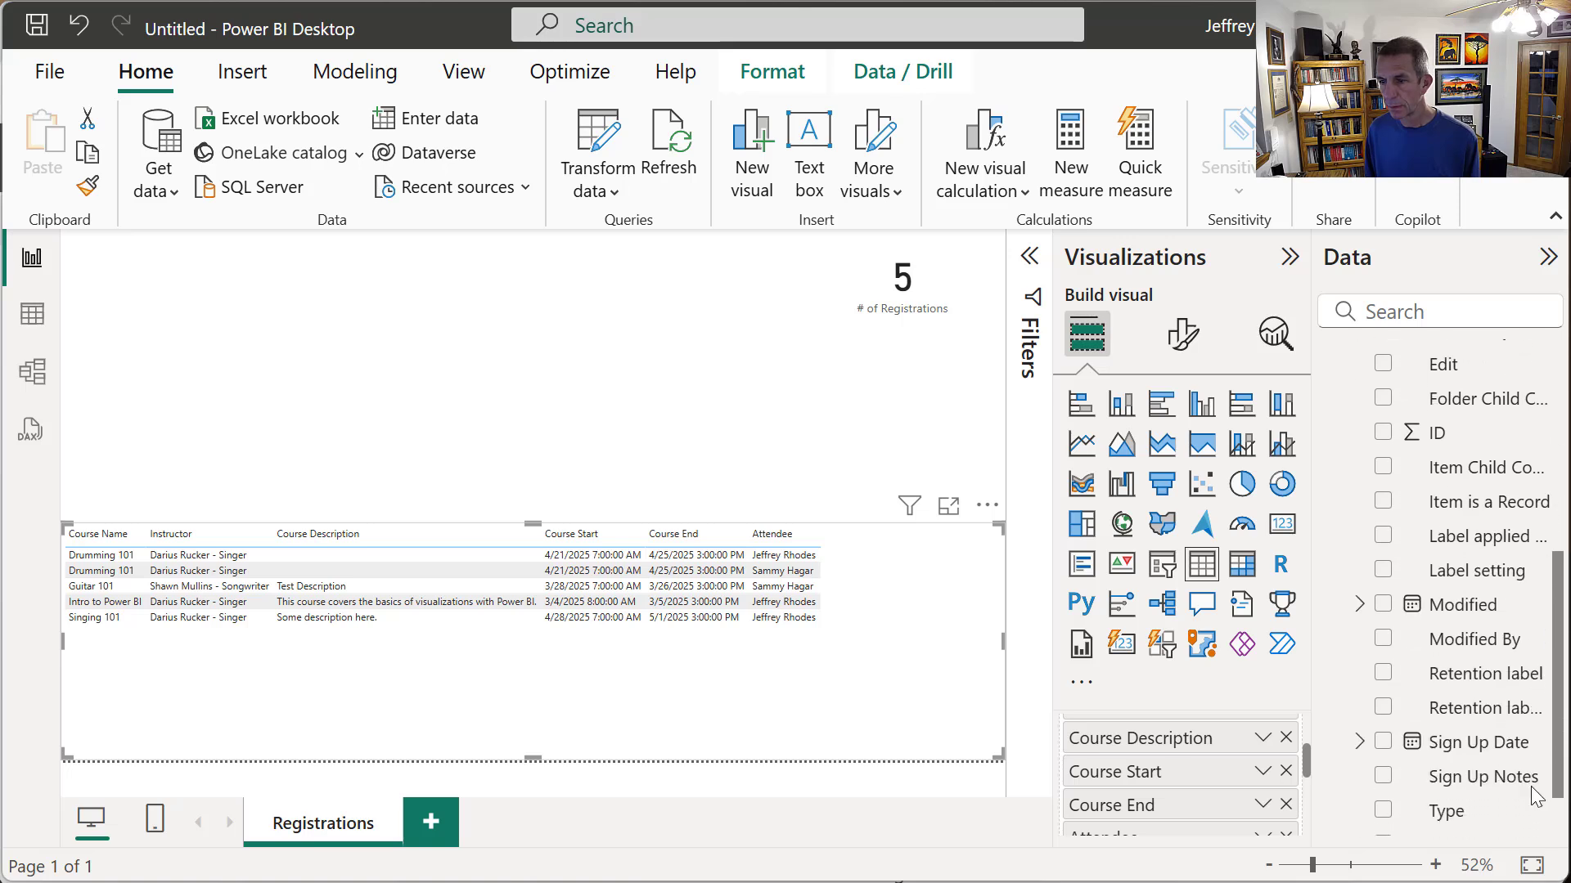
left_click(1381, 746)
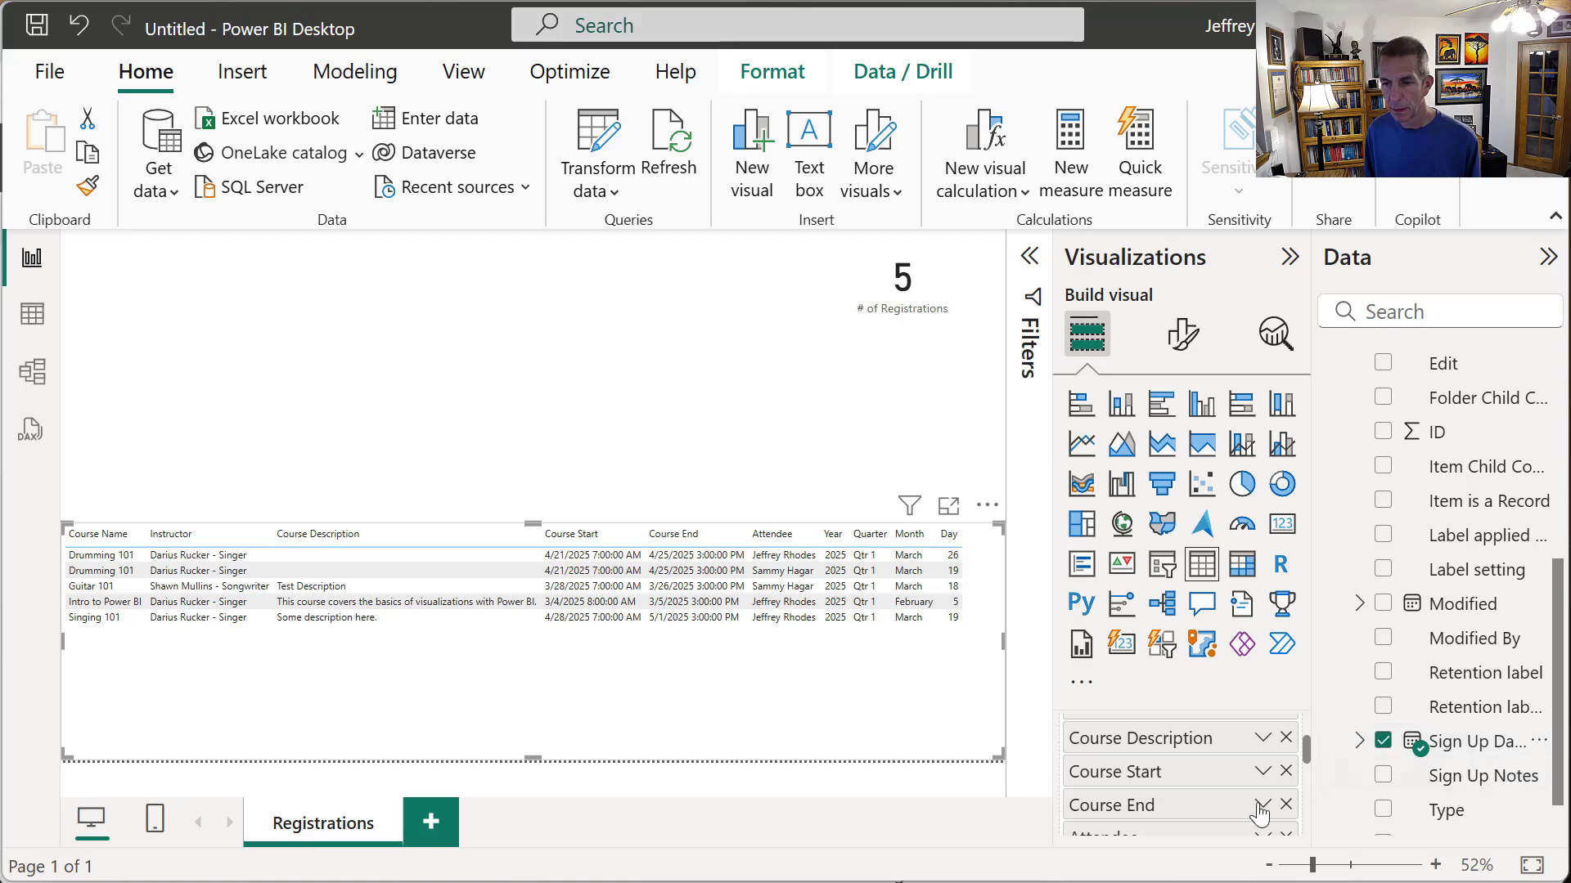
mouse_move(1302, 754)
left_mouse_down()
mouse_move(1304, 796)
mouse_move(1304, 773)
left_mouse_up()
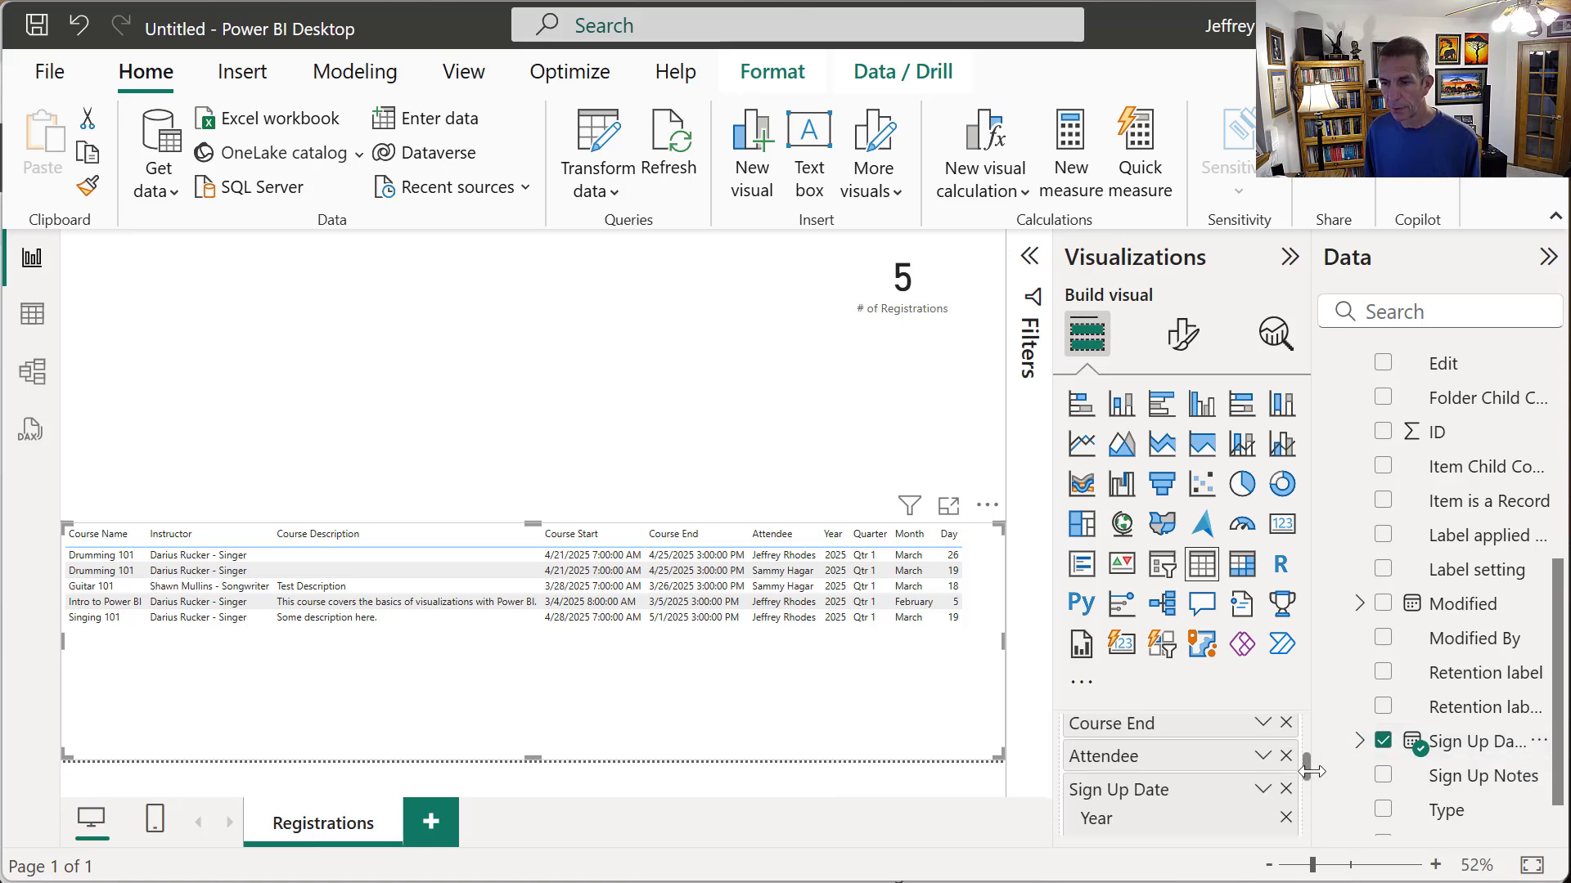
left_click(1264, 789)
left_click(1348, 751)
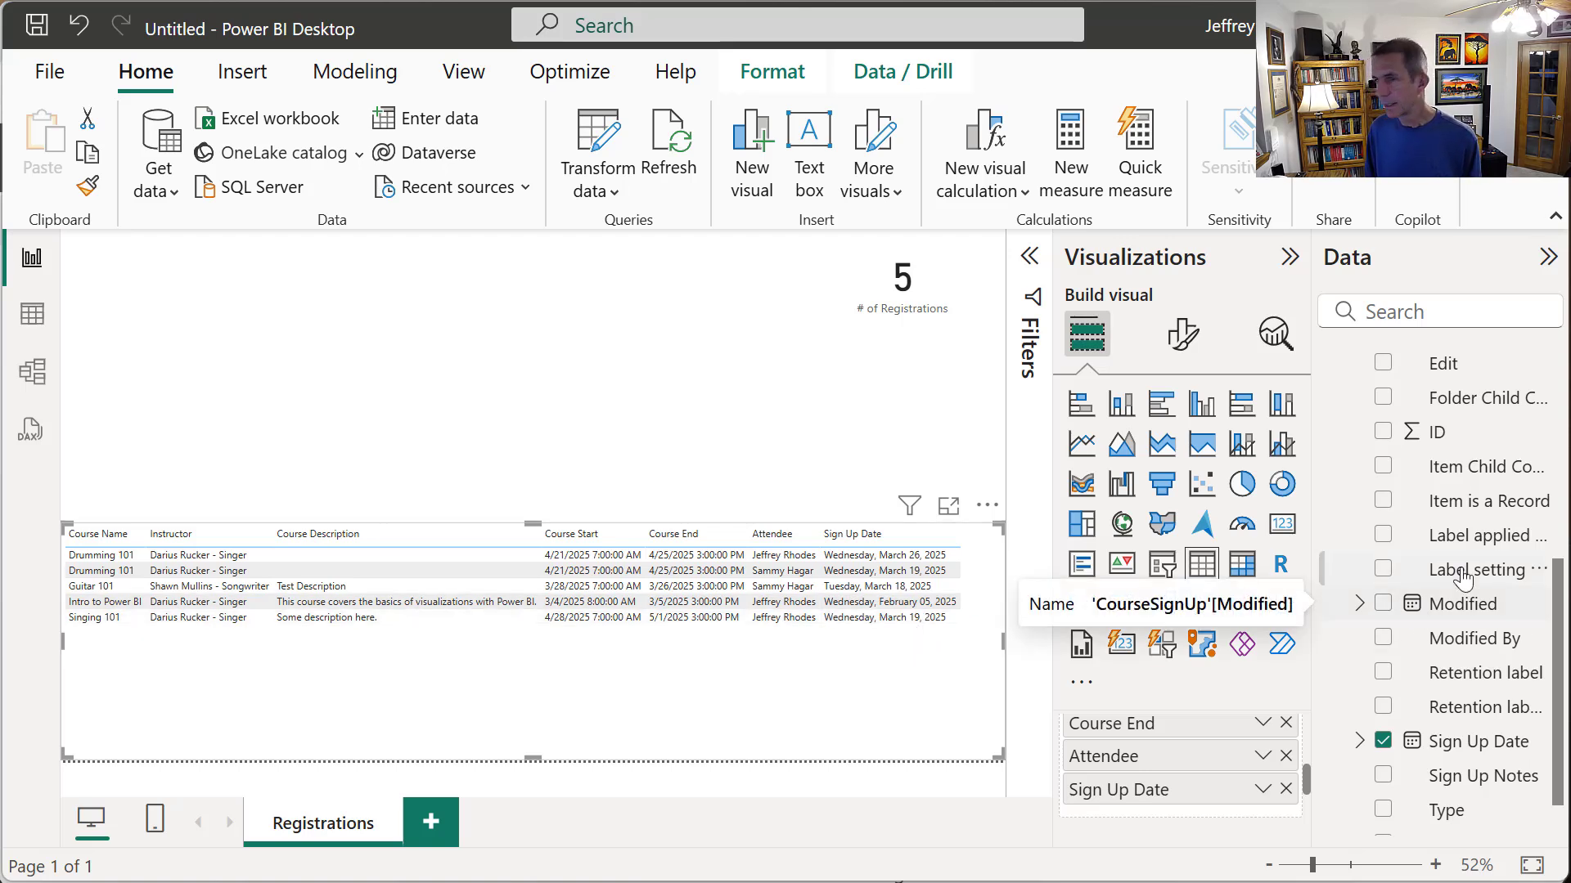
- Add the Sign Up Notes field to the table
scroll(1558, 612, "up", 3)
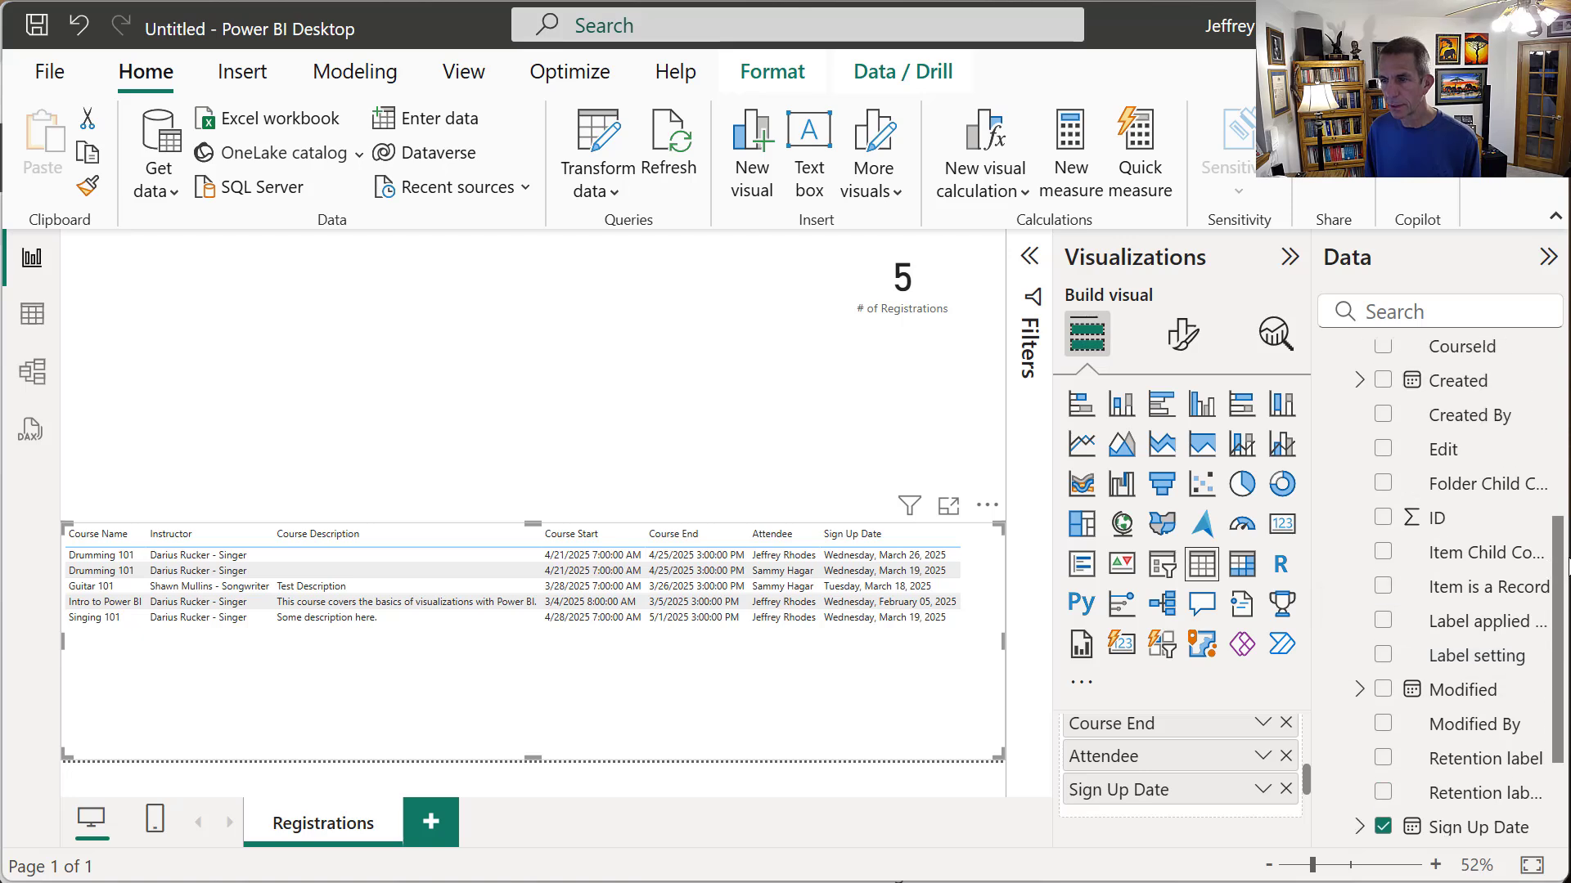
scroll(1558, 612, "down", 1)
scroll(1394, 724, "down", 3)
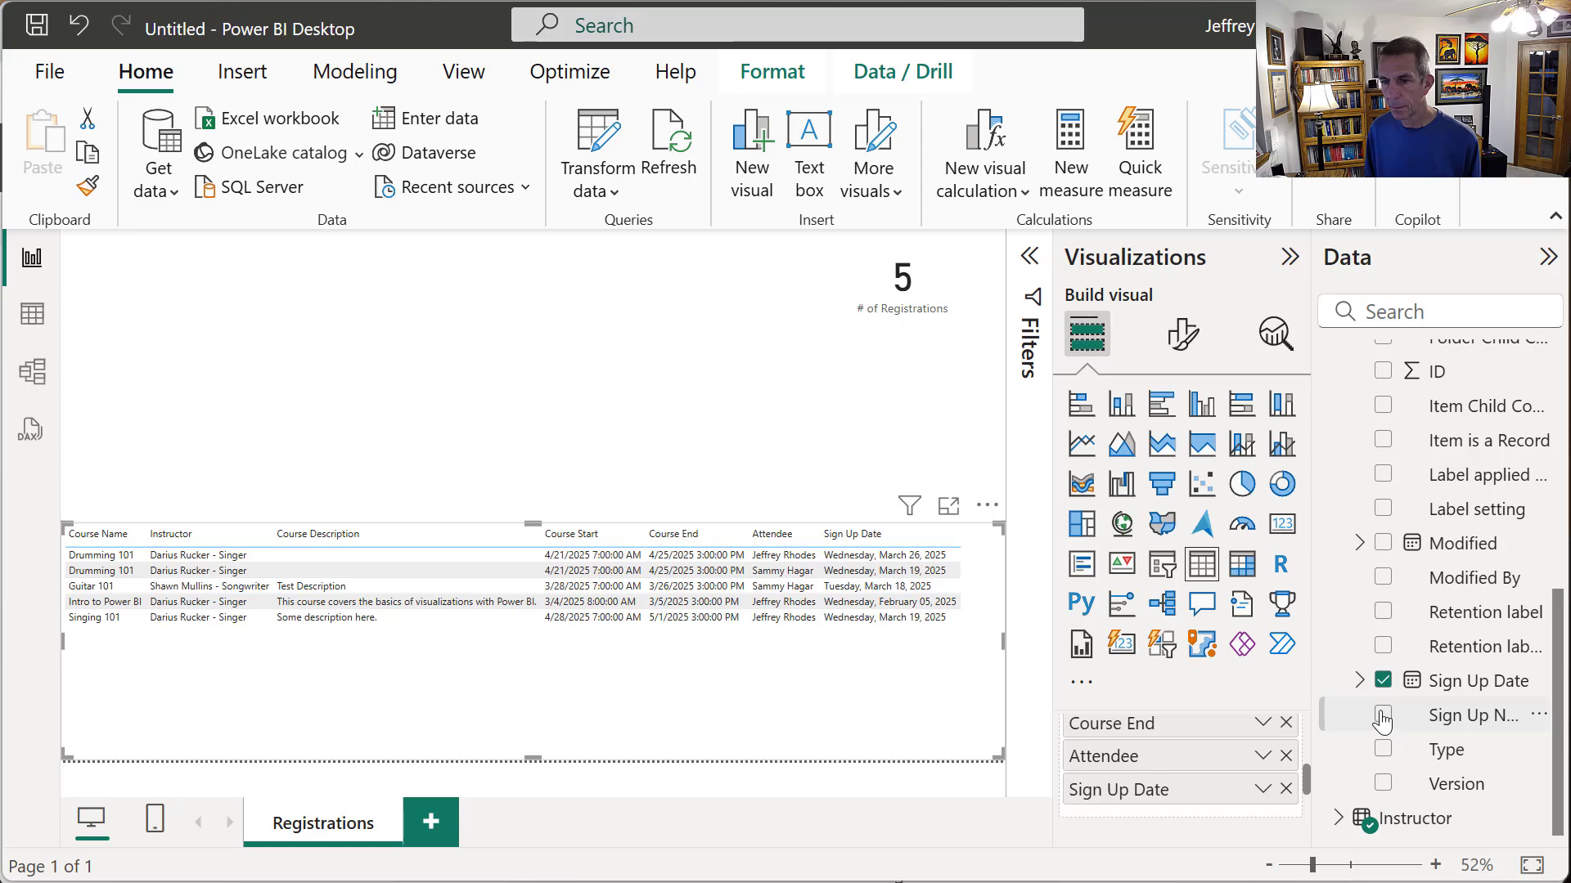
left_click(1382, 719)
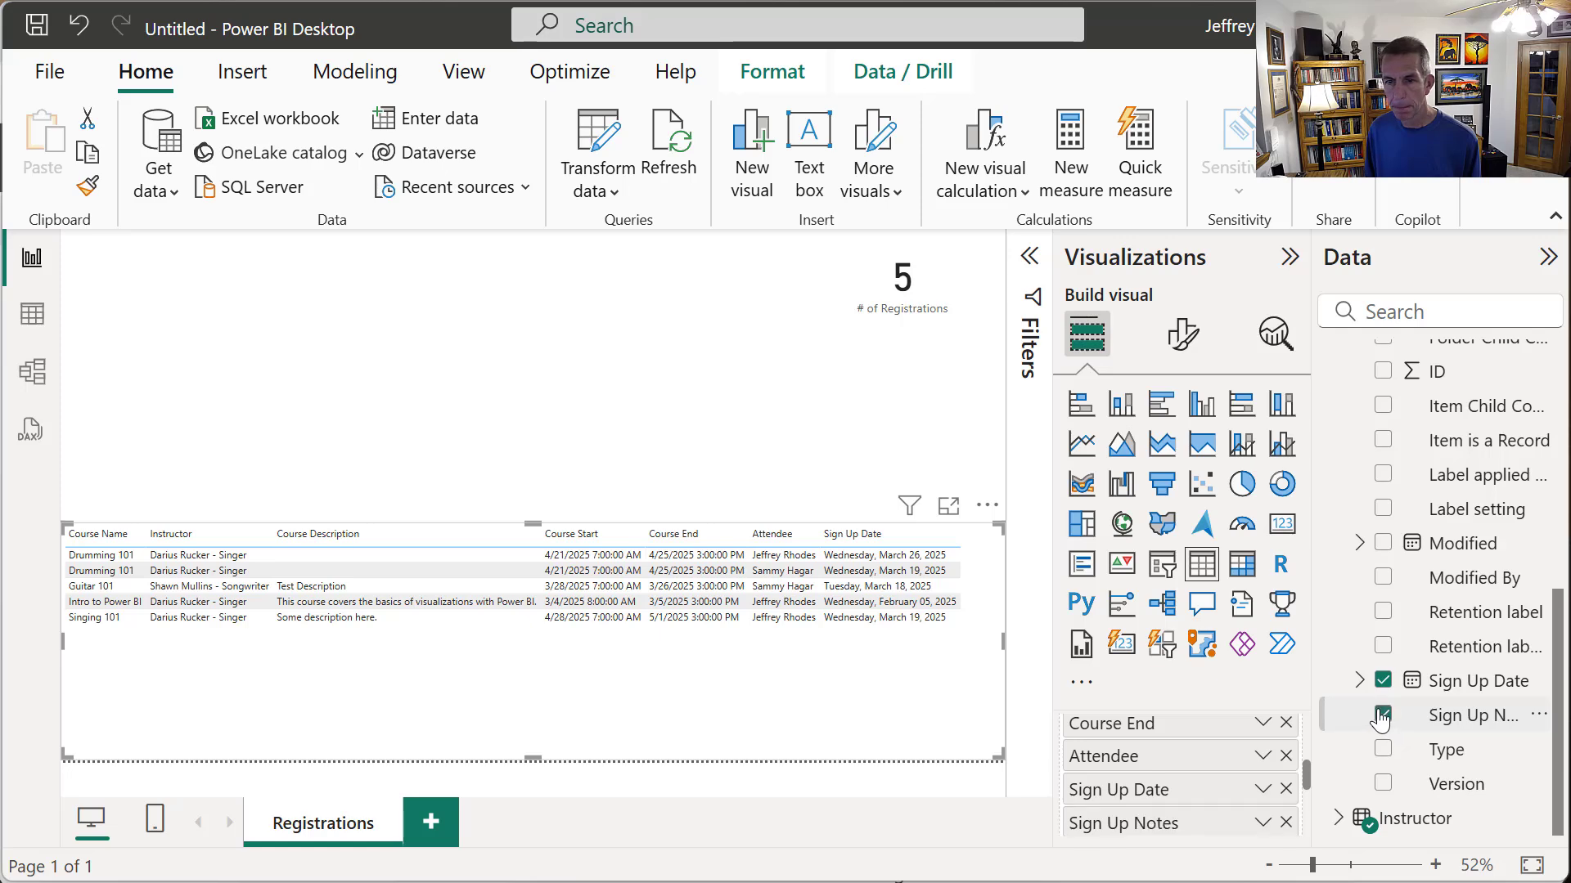
- Format Sign Up Date as Short Date (e.g. 3/26/2025) and narrow the Course Description column
left_click(32, 314)
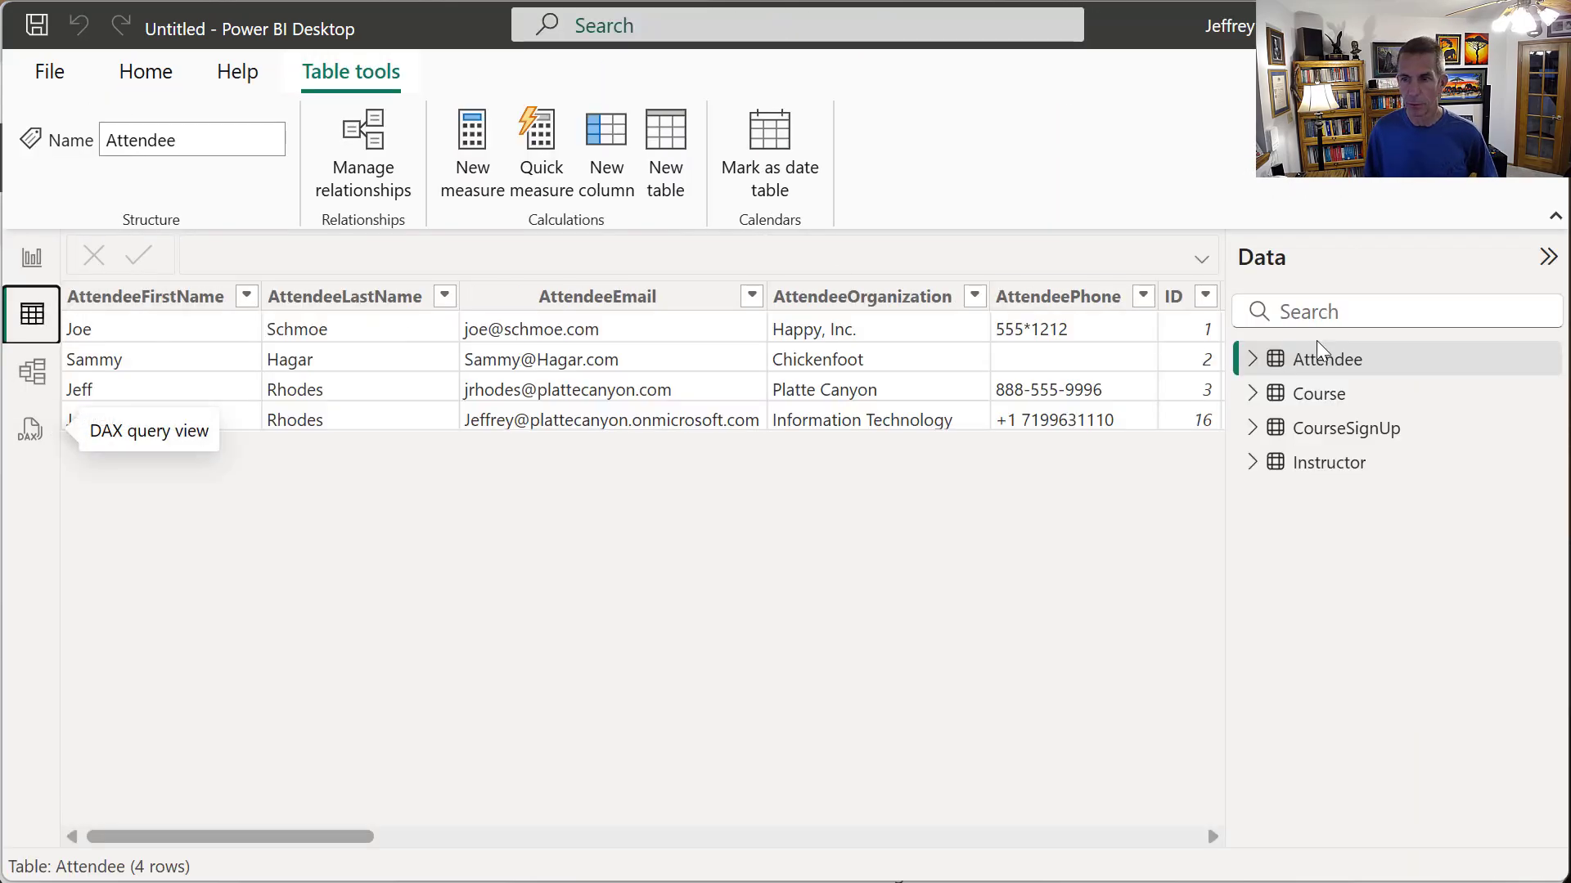
left_click(1371, 433)
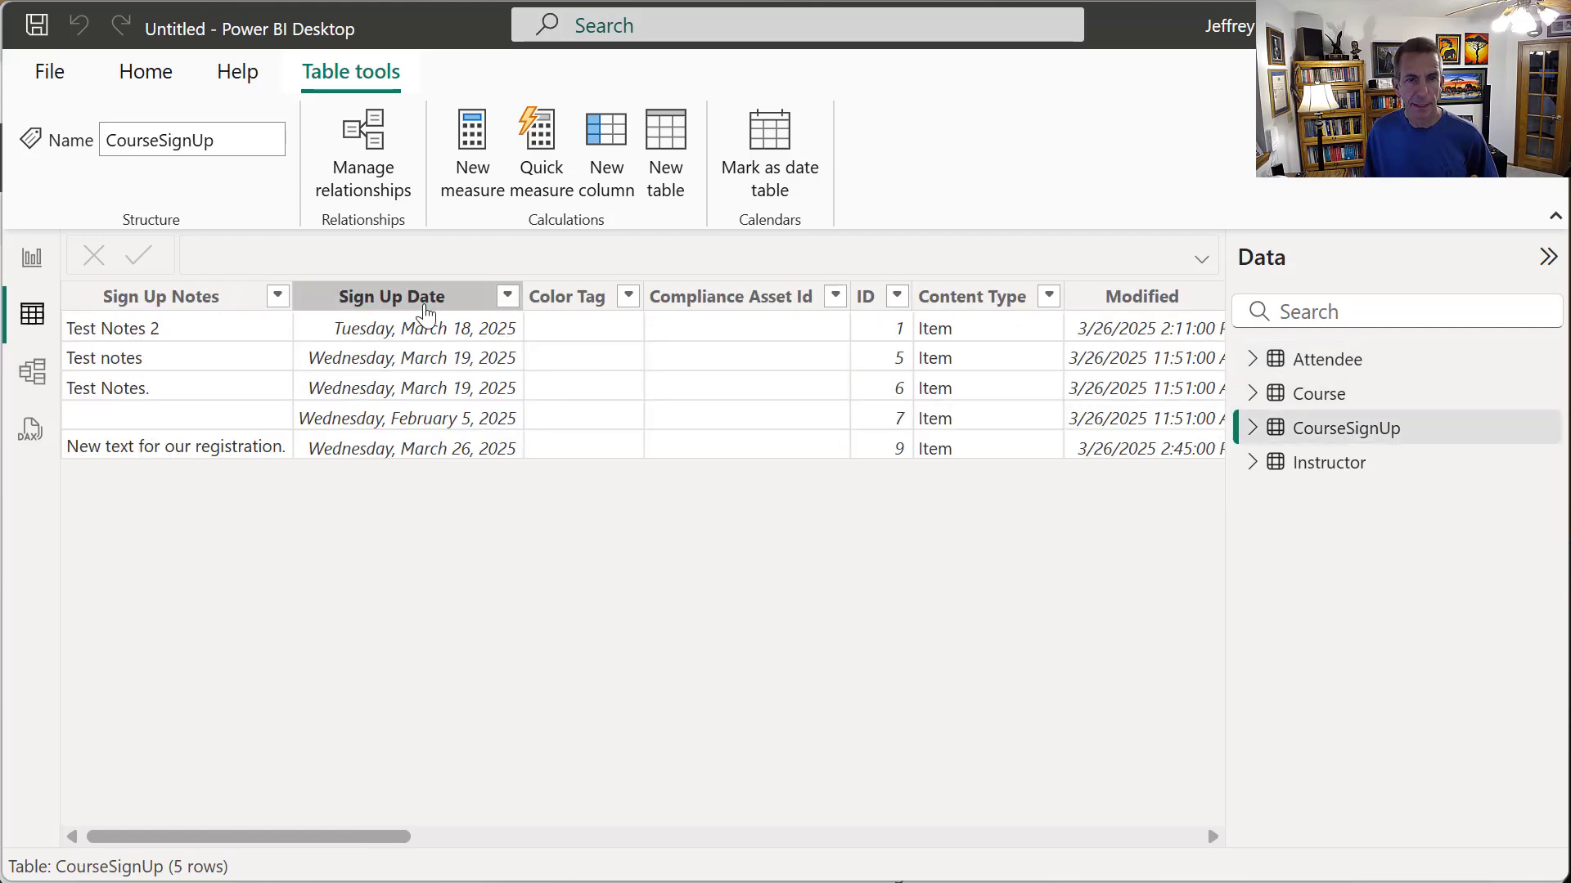
left_click(424, 314)
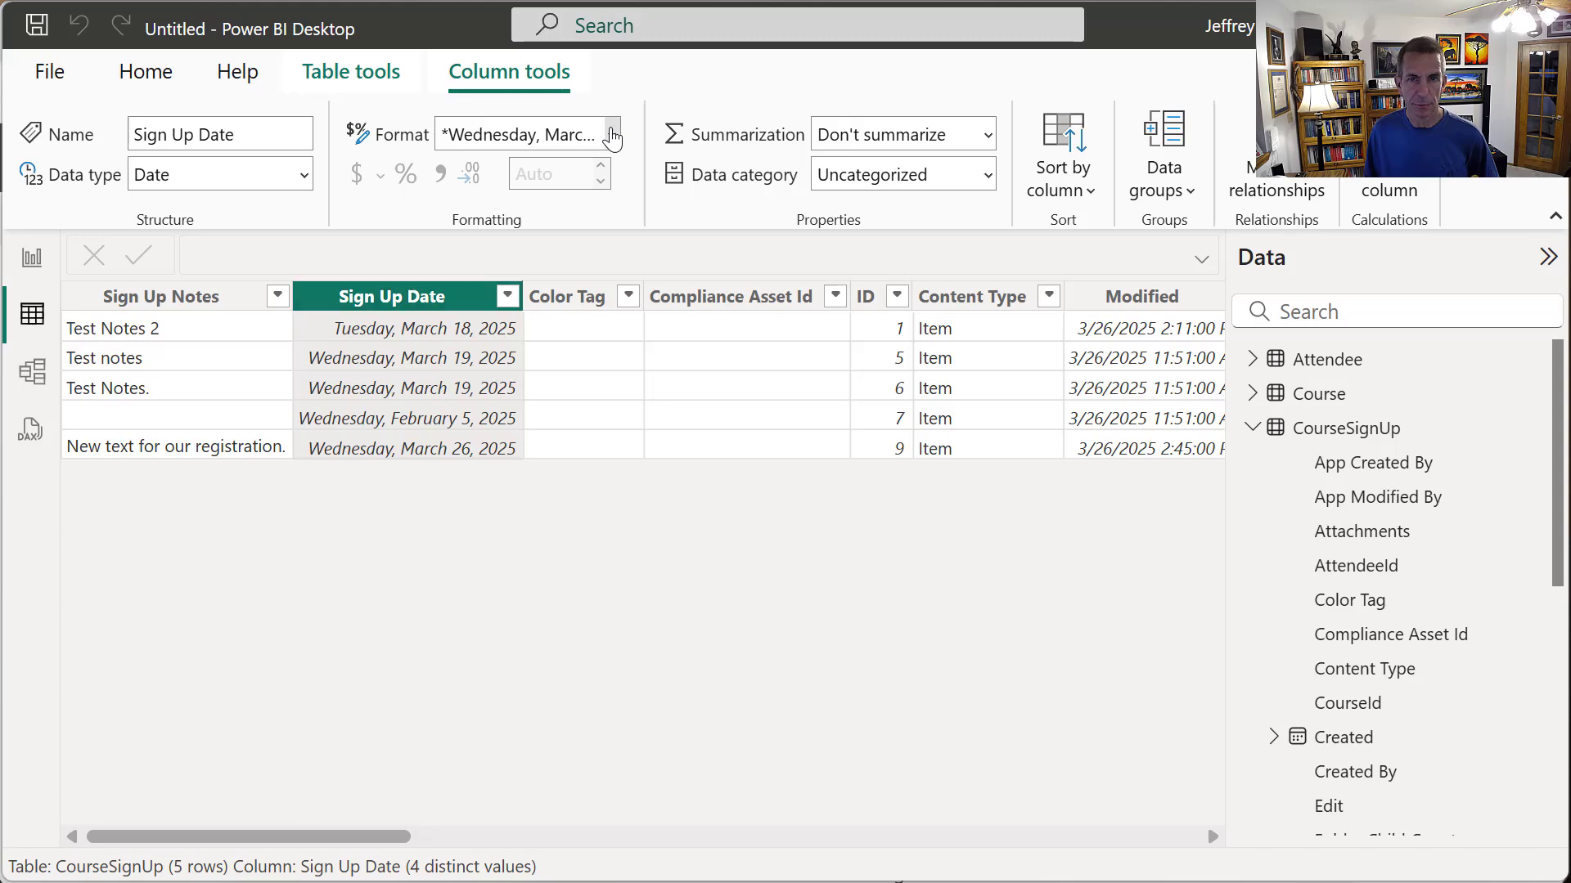
left_click(614, 134)
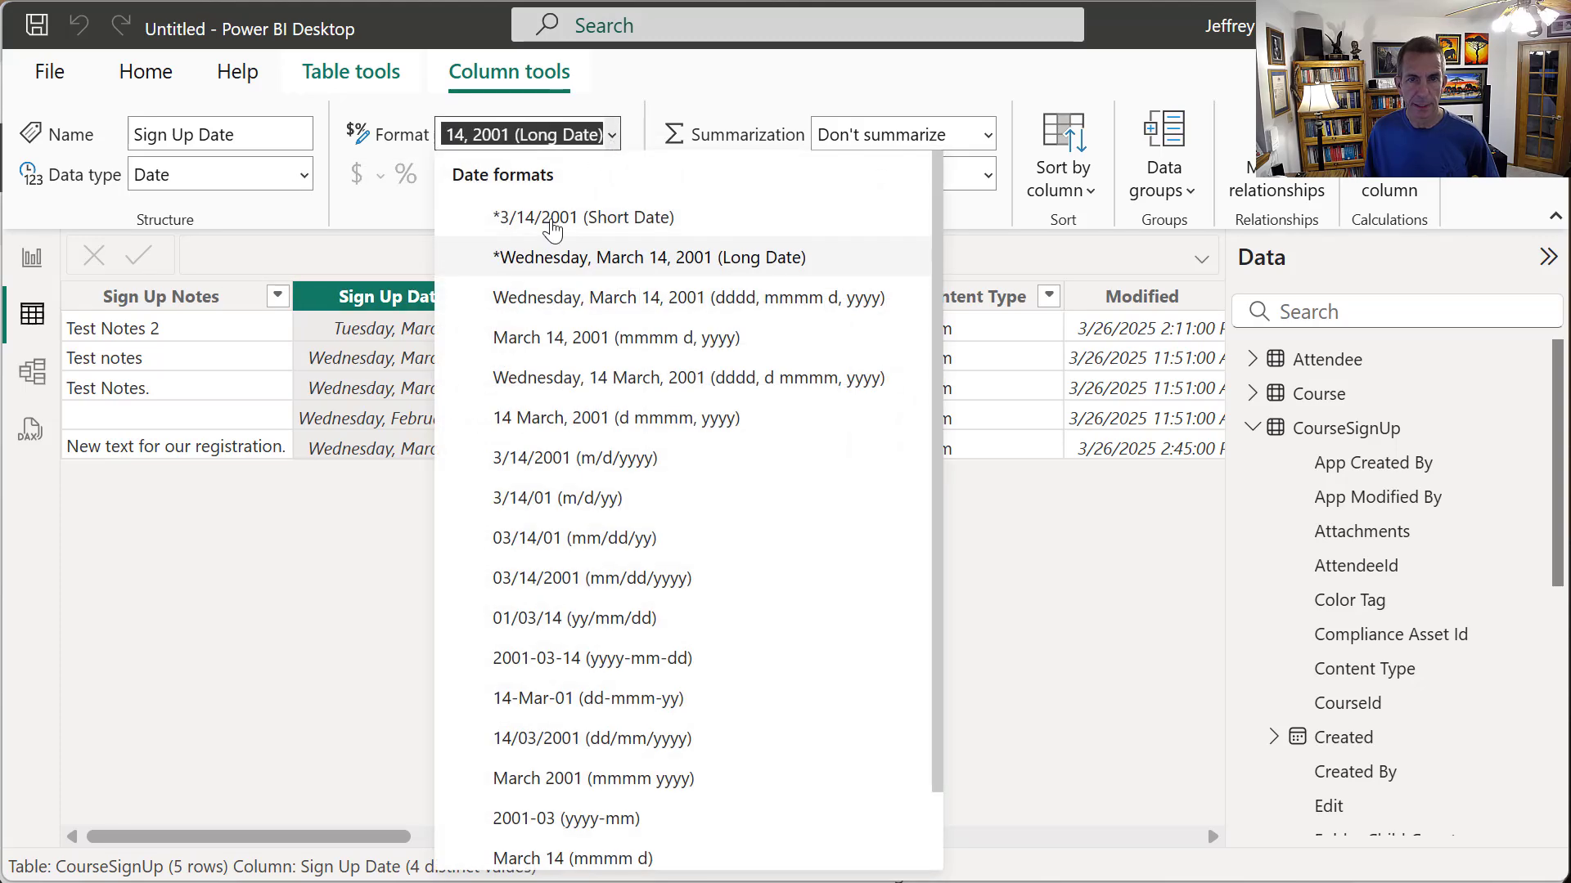
left_click(552, 223)
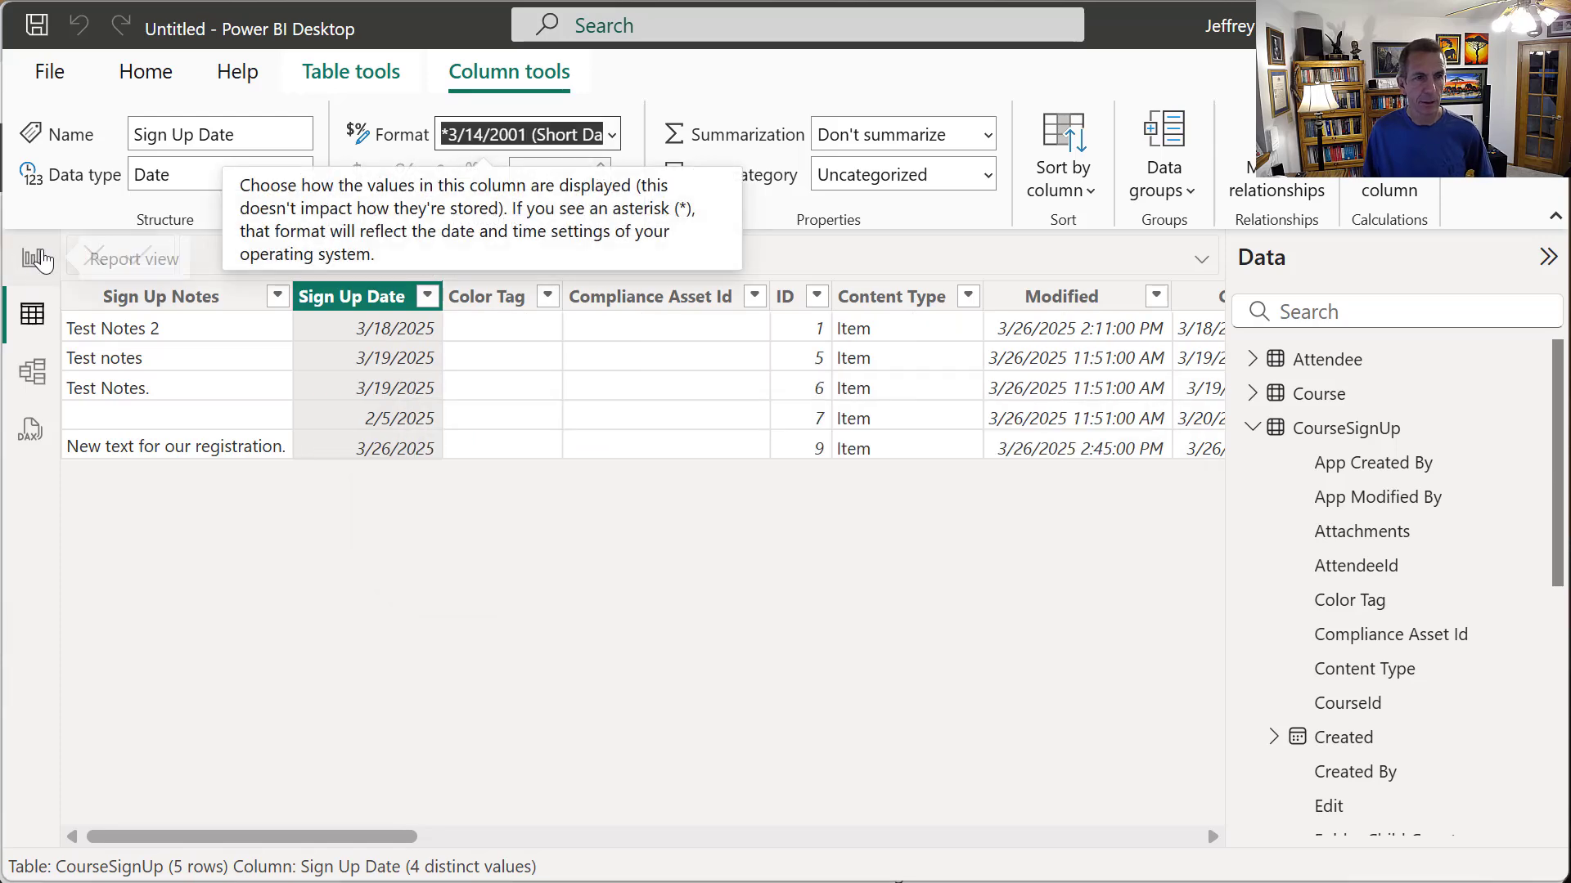
left_click(32, 258)
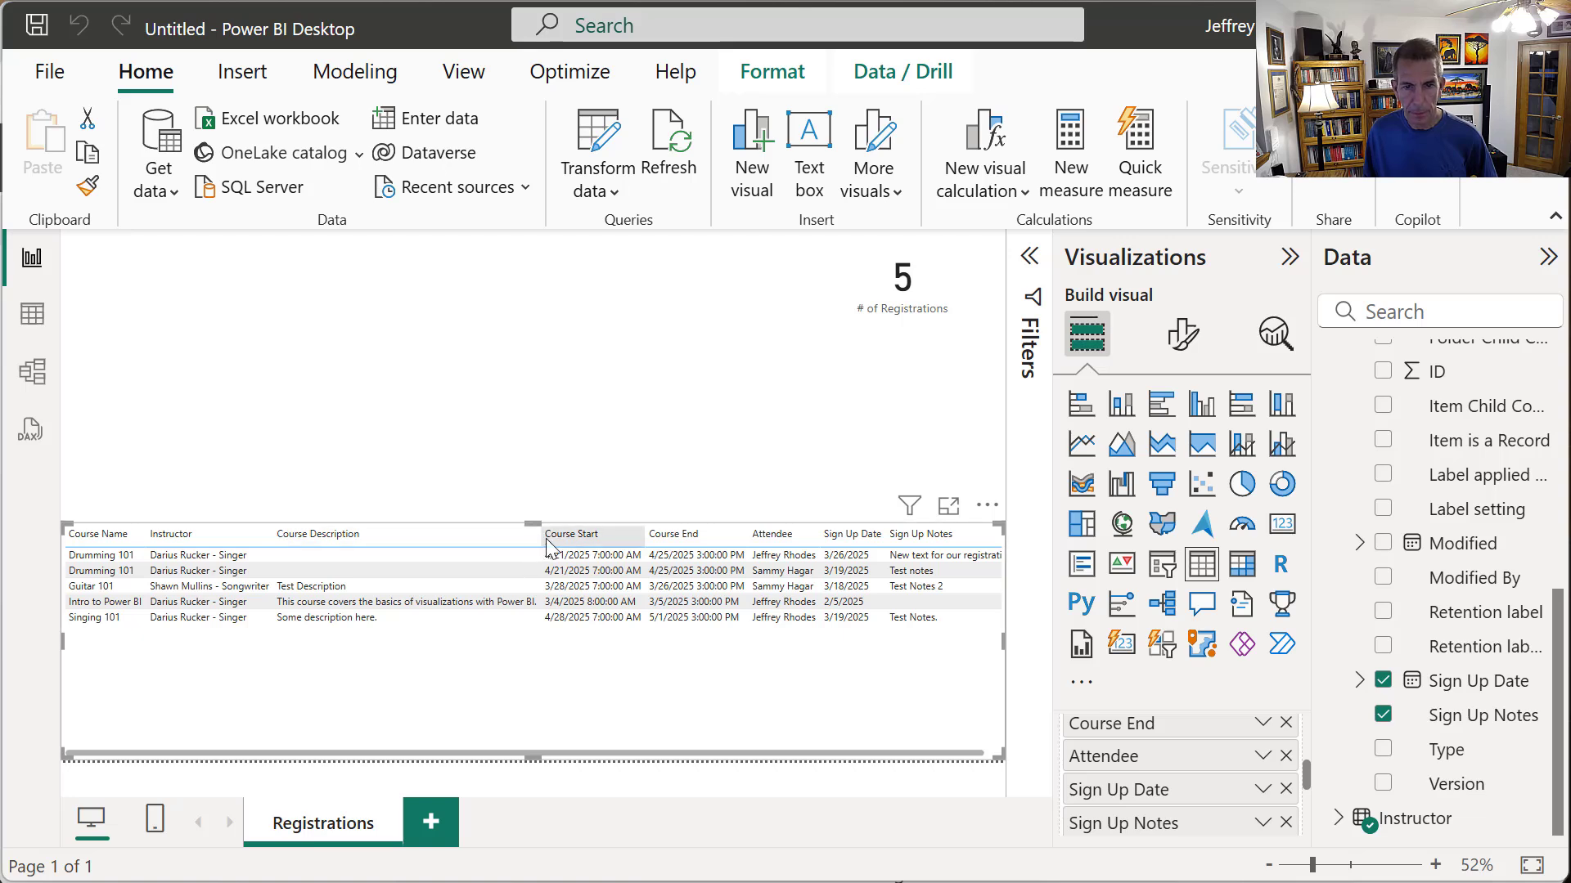
left_click_drag(542, 535, 510, 530)
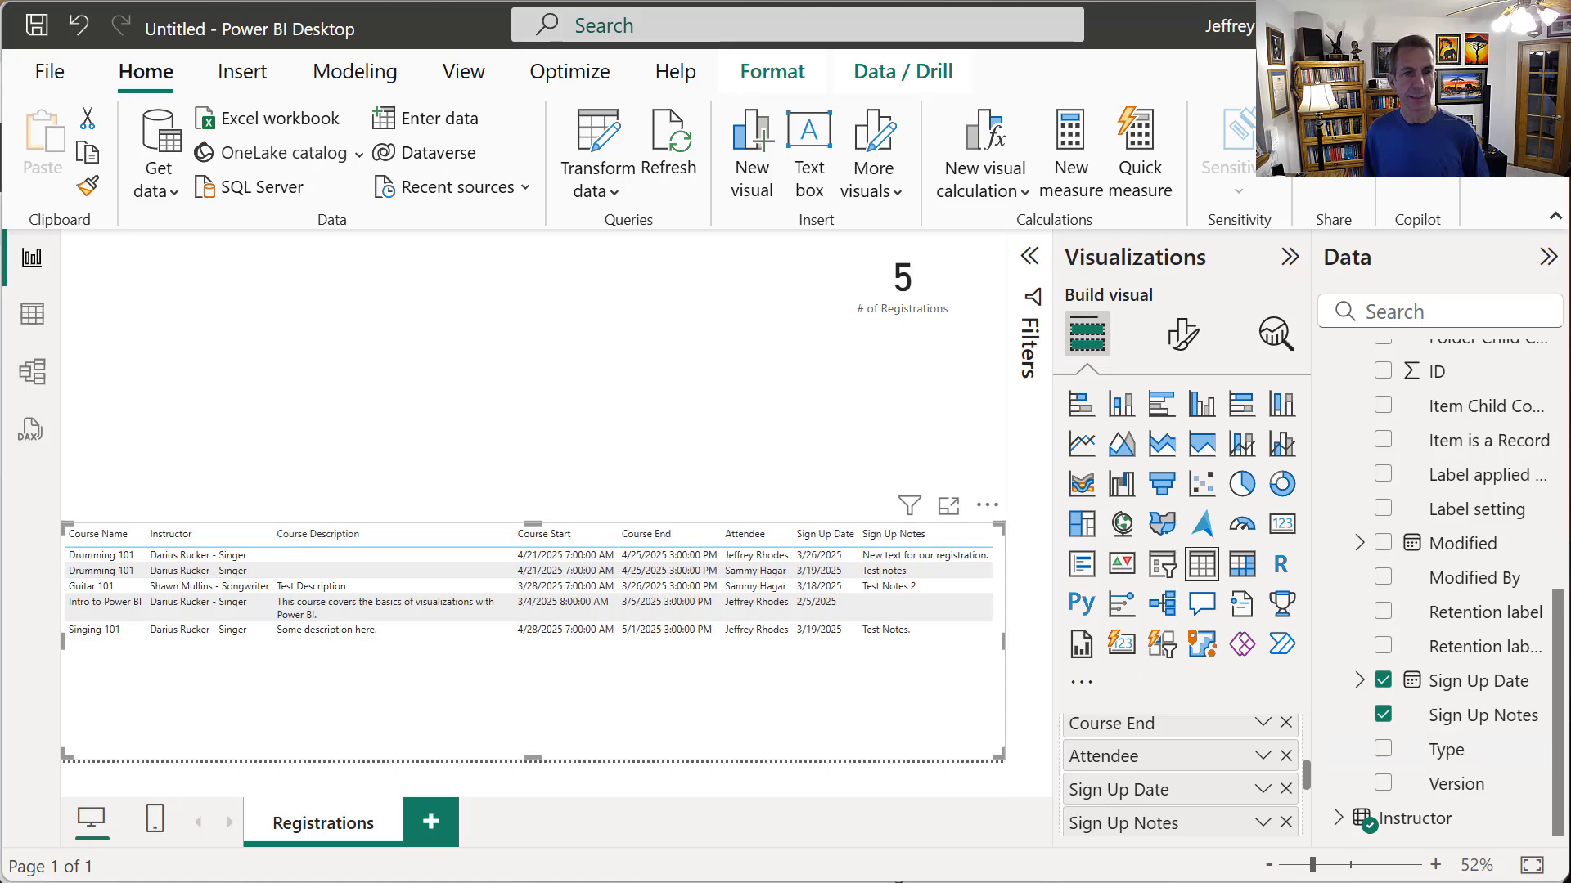
- Add a stacked bar chart with Course Name on the Y-axis and count of CourseSignUp ID on the X-axis
left_click(441, 423)
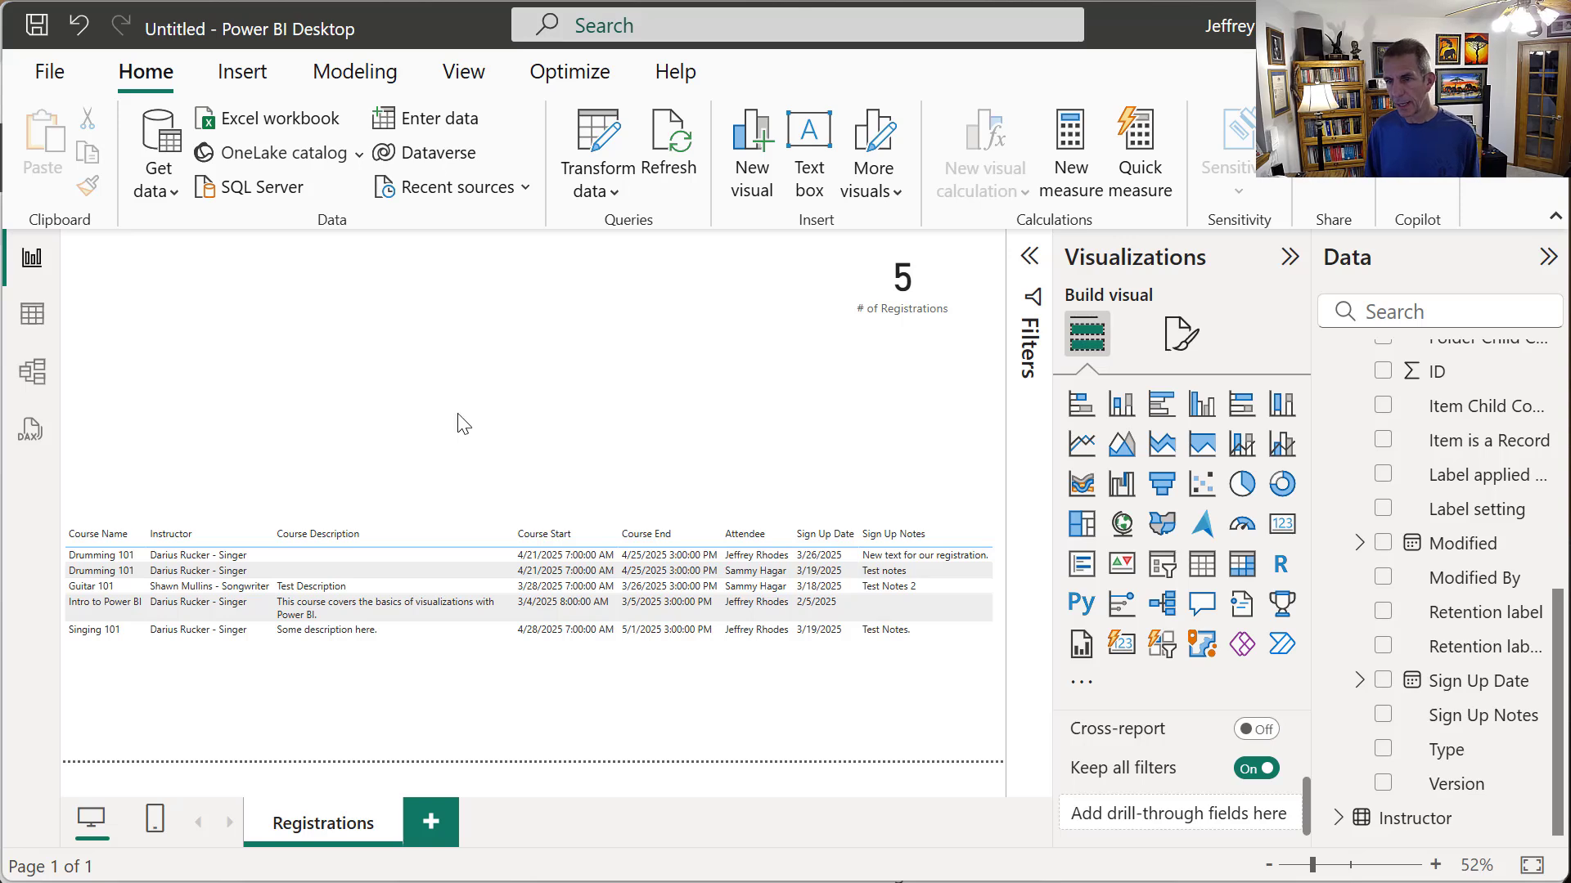
left_click(1081, 405)
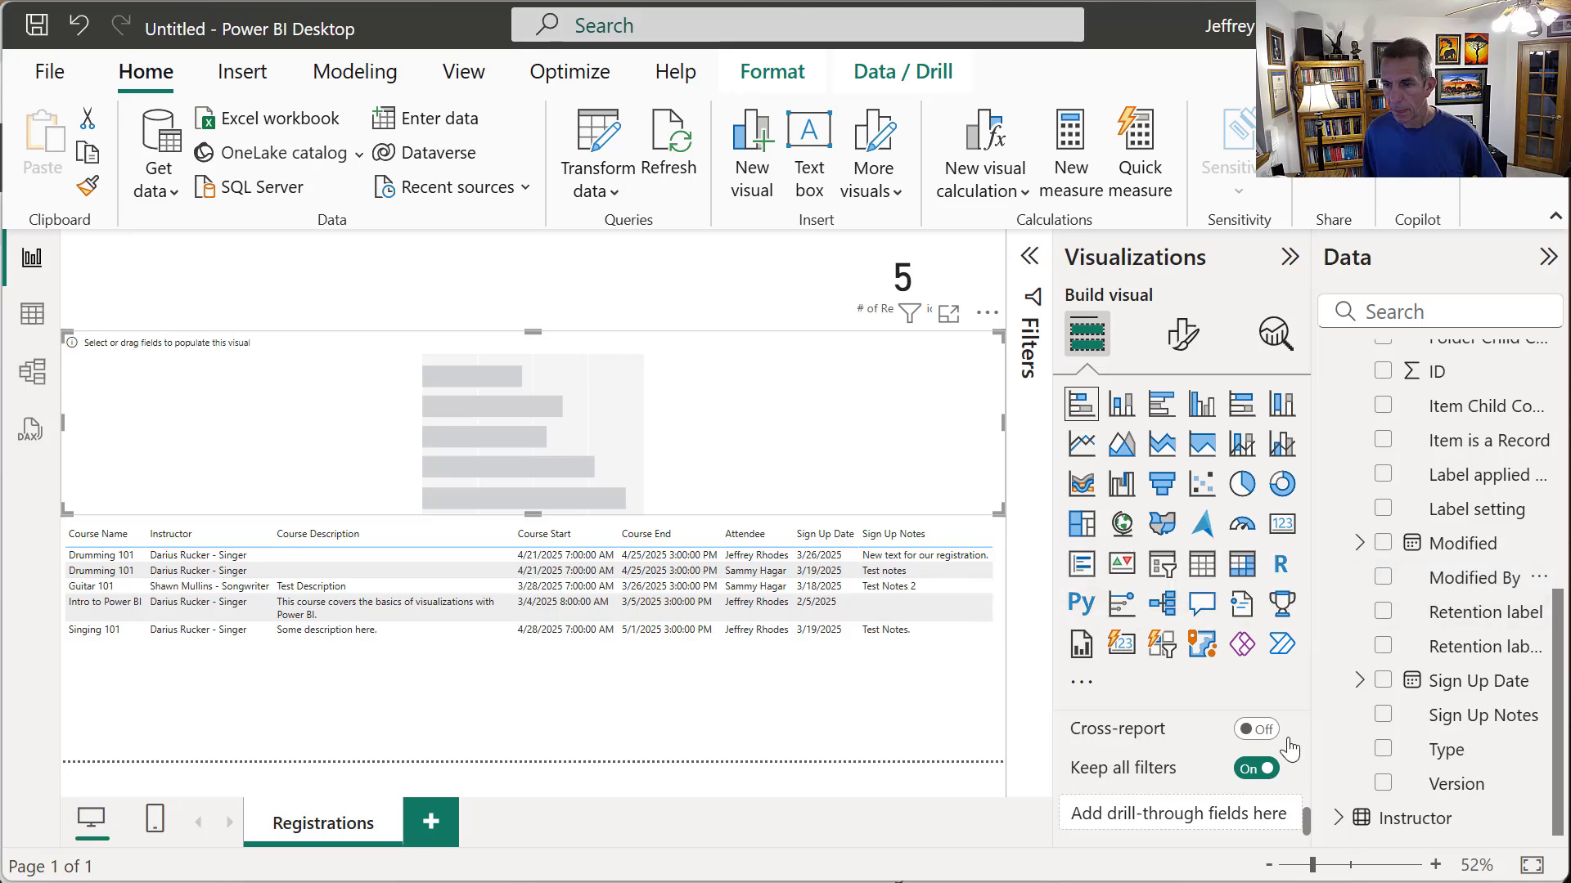
left_click_drag(1304, 819, 1323, 714)
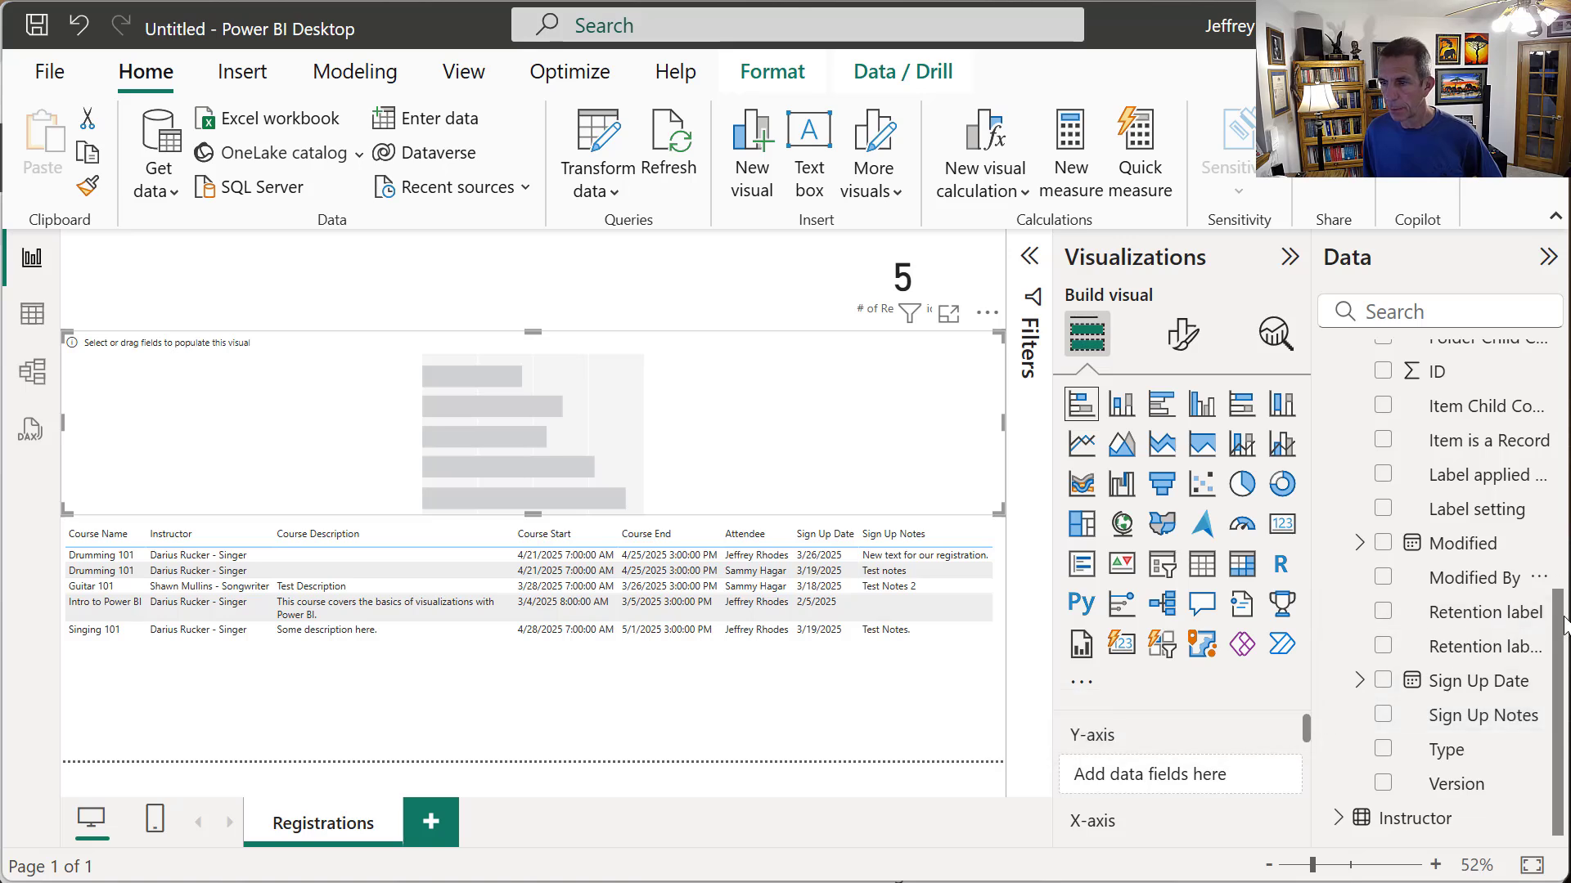
left_click_drag(1567, 622, 1566, 368)
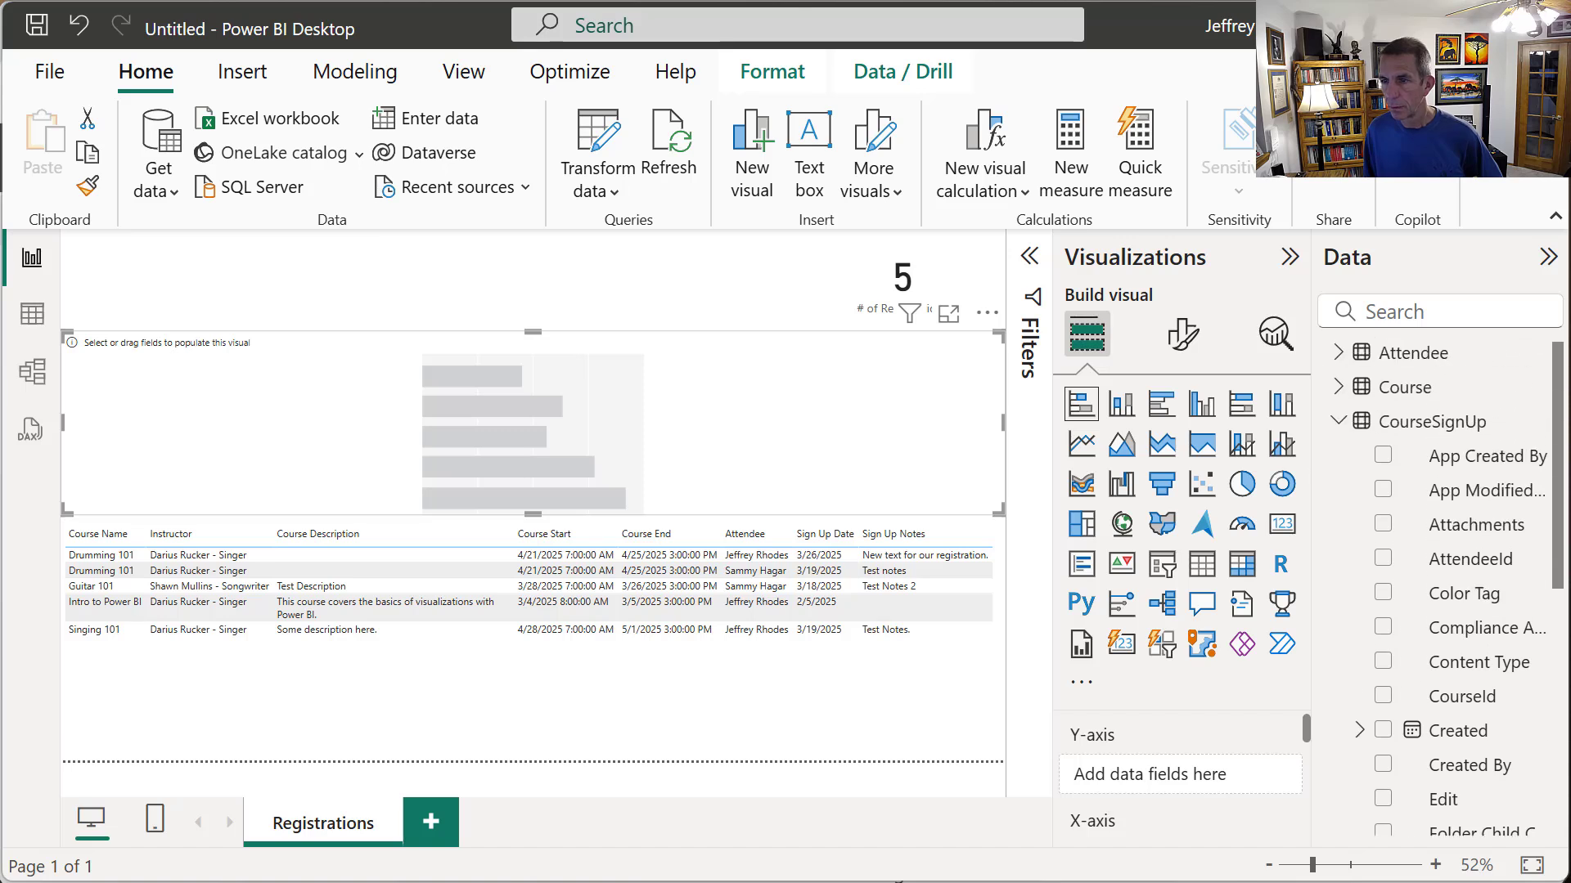
left_click(1338, 427)
left_click(1341, 393)
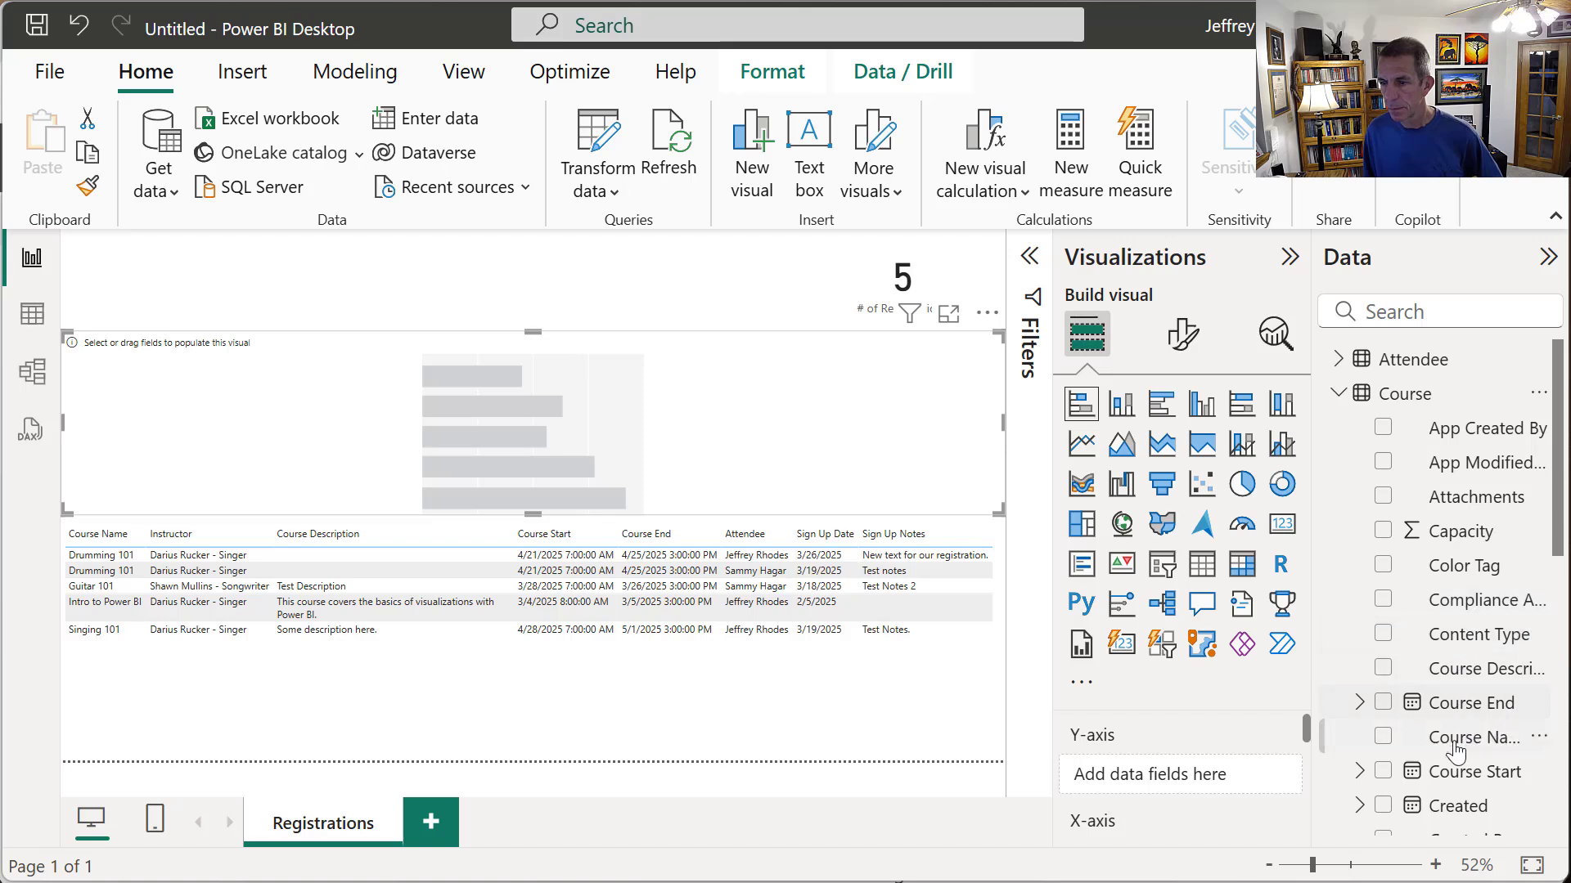
left_click_drag(1456, 749, 1227, 776)
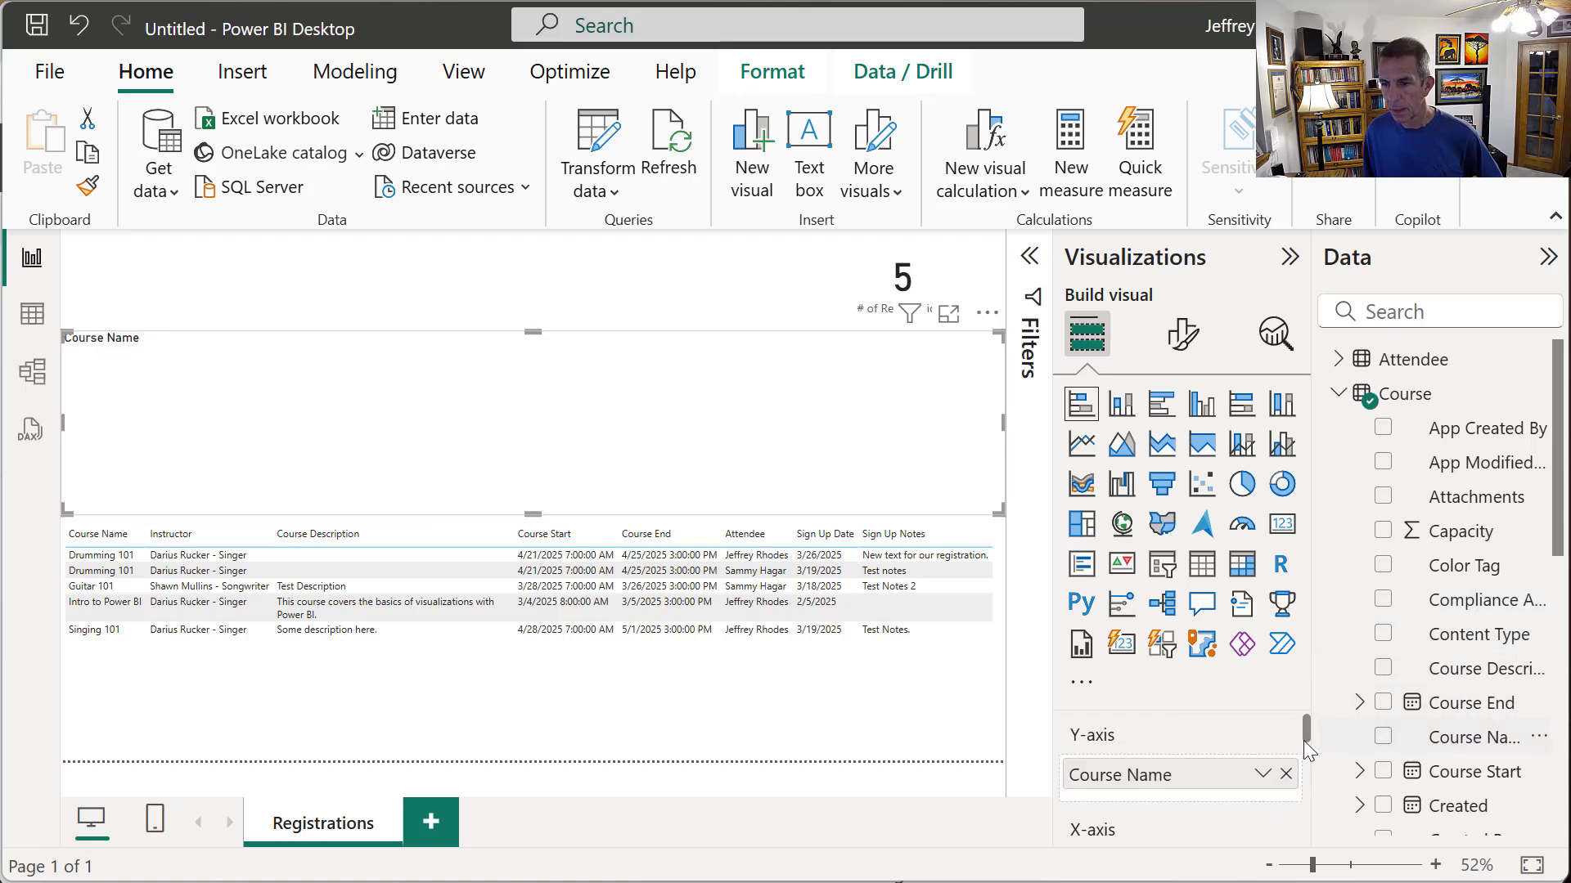
left_click_drag(1304, 723, 1311, 737)
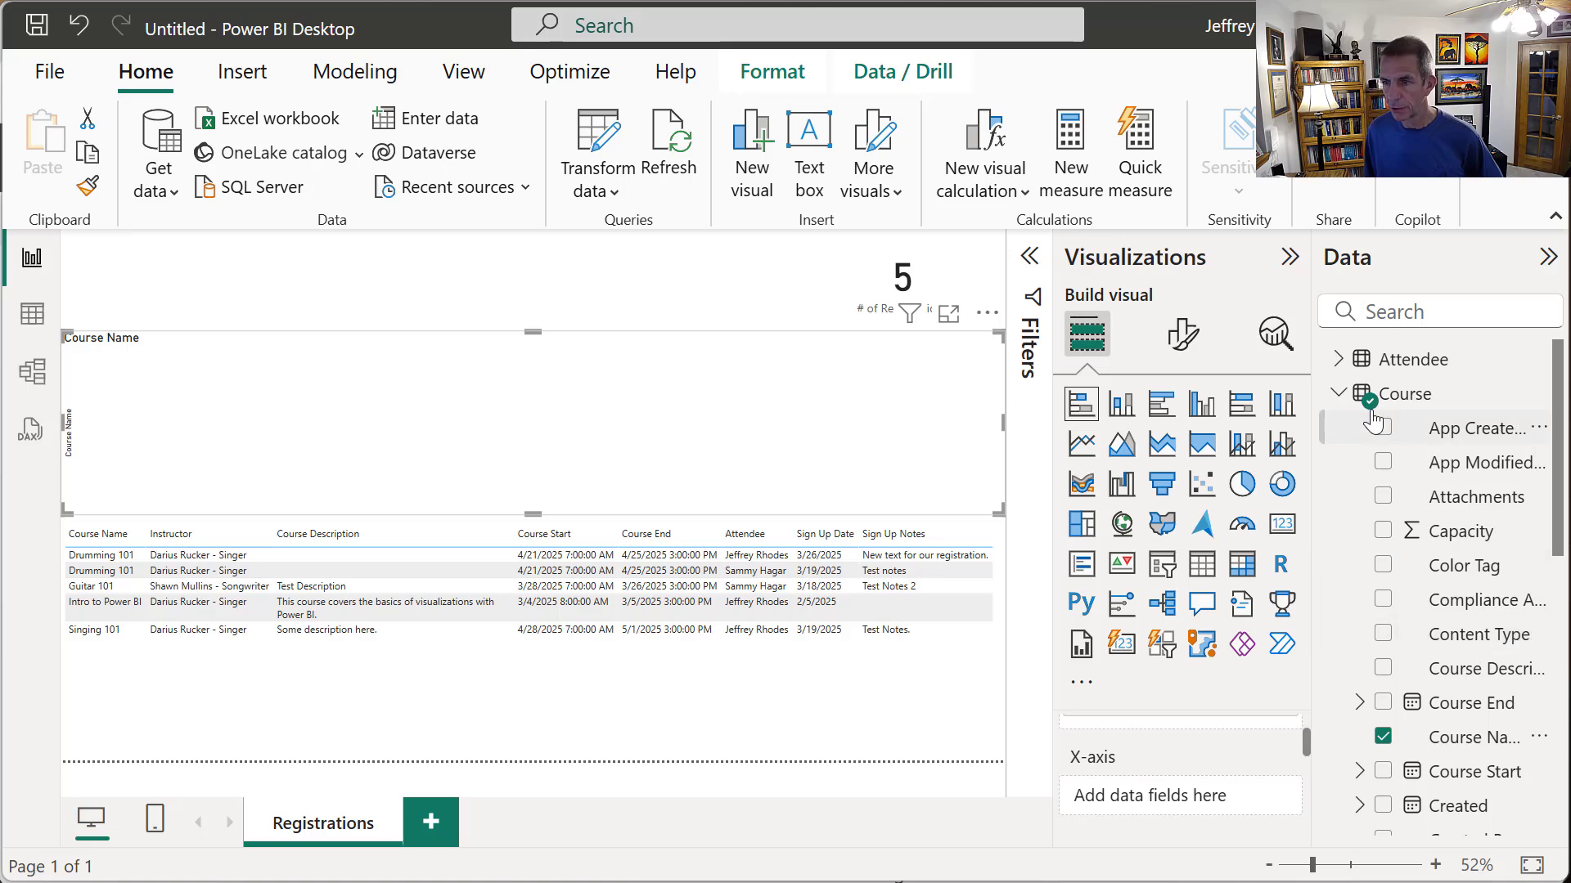
left_click(1339, 395)
left_click(1338, 428)
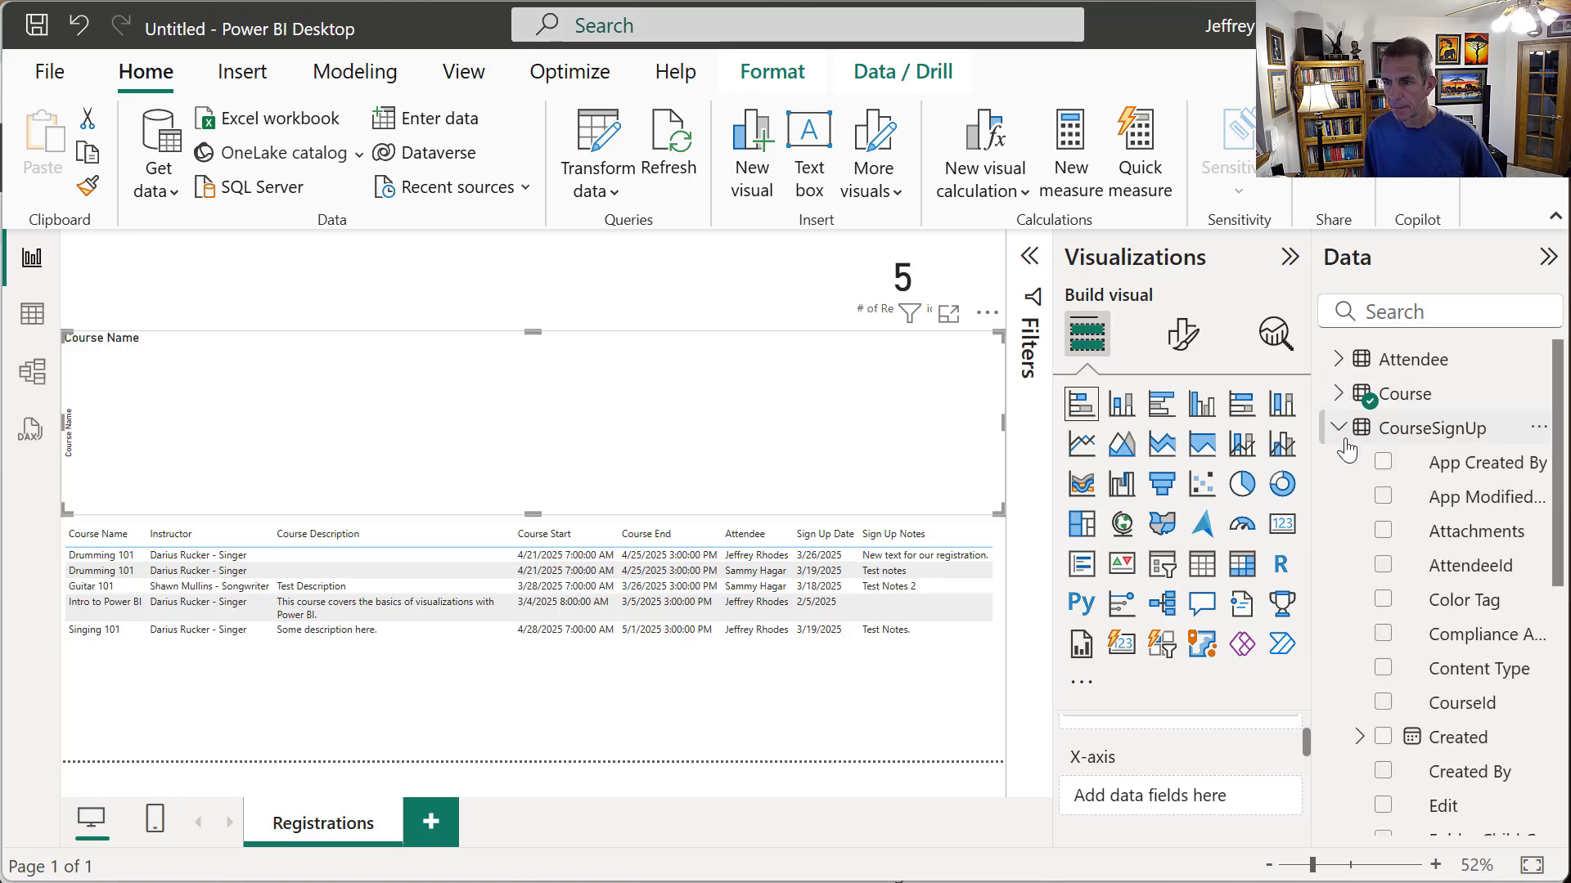
scroll(1562, 577, "down", 3)
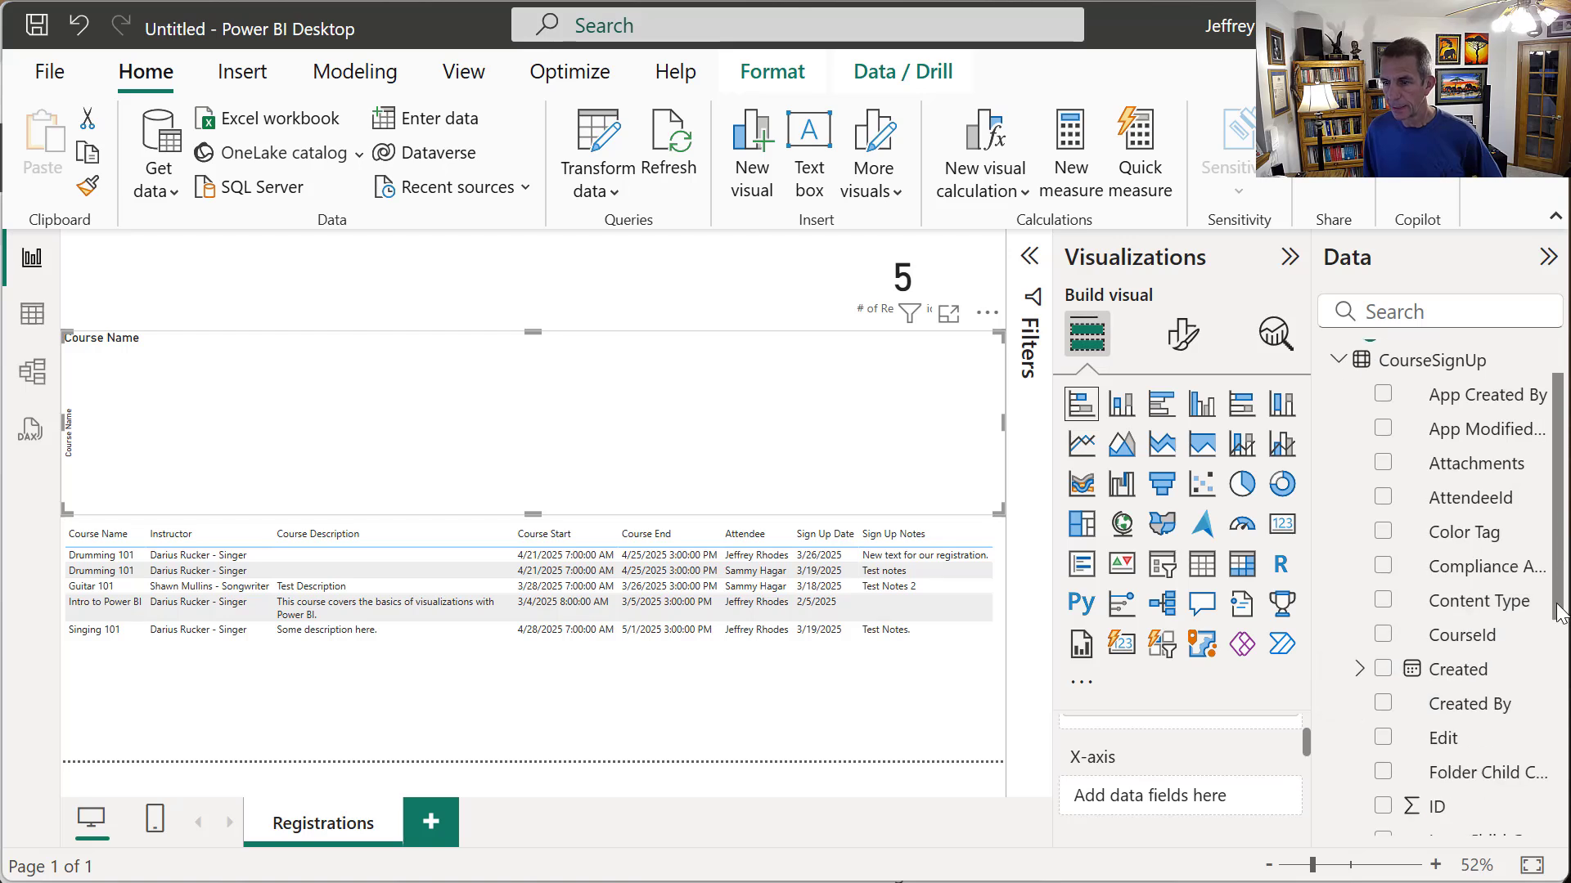
left_click_drag(1427, 727, 1203, 800)
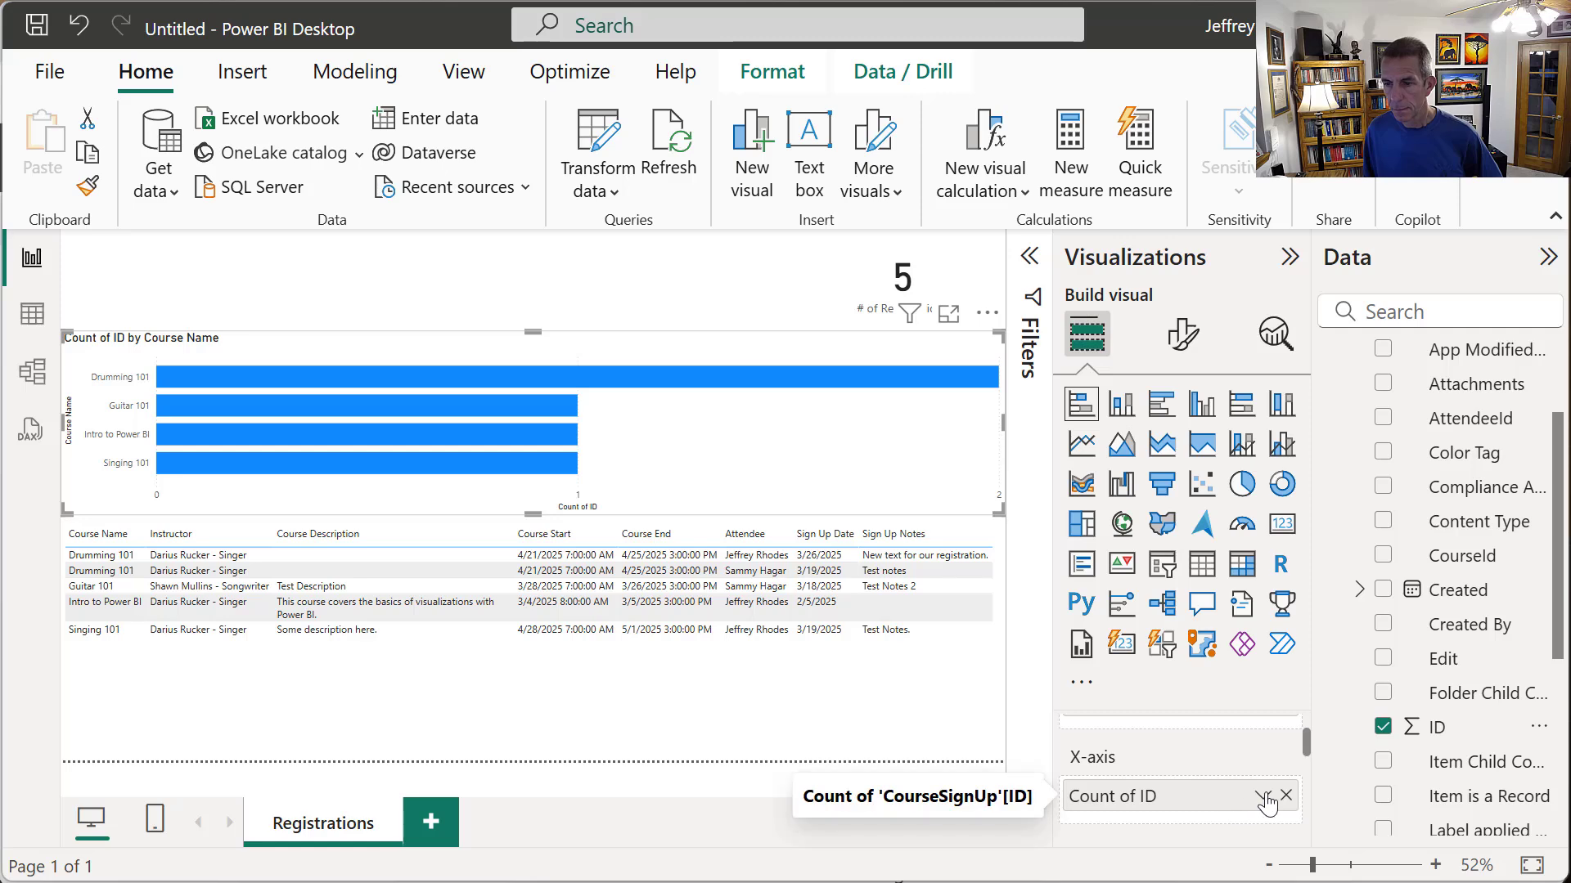
- Rename the bar chart's Count of ID field to '# of Registrations'
left_click(1263, 795)
left_click(1374, 378)
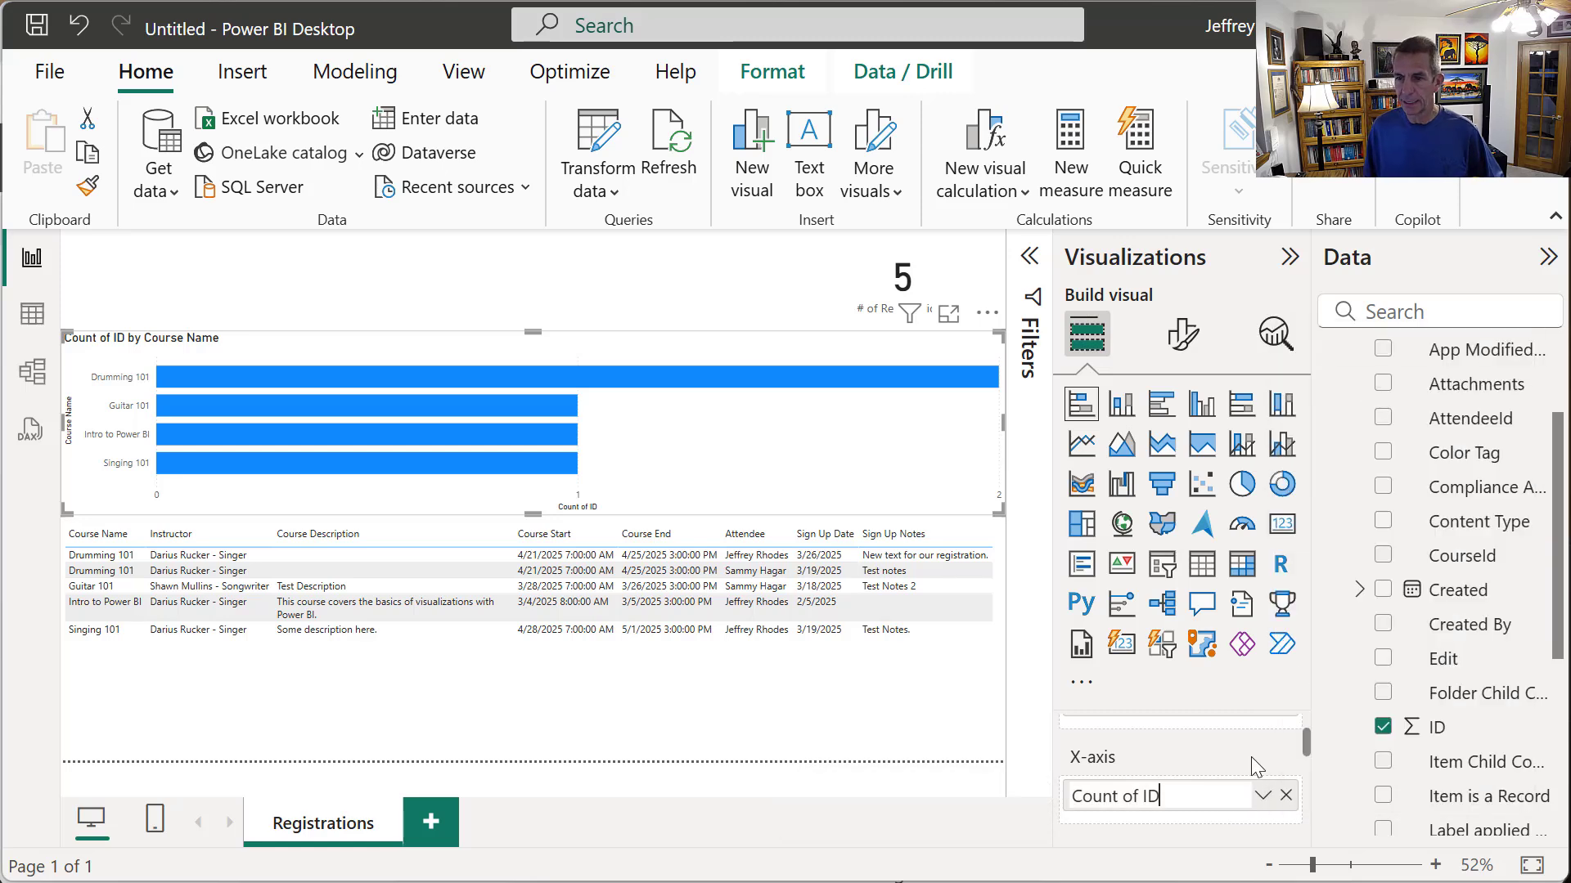
left_click_drag(1166, 802, 982, 785)
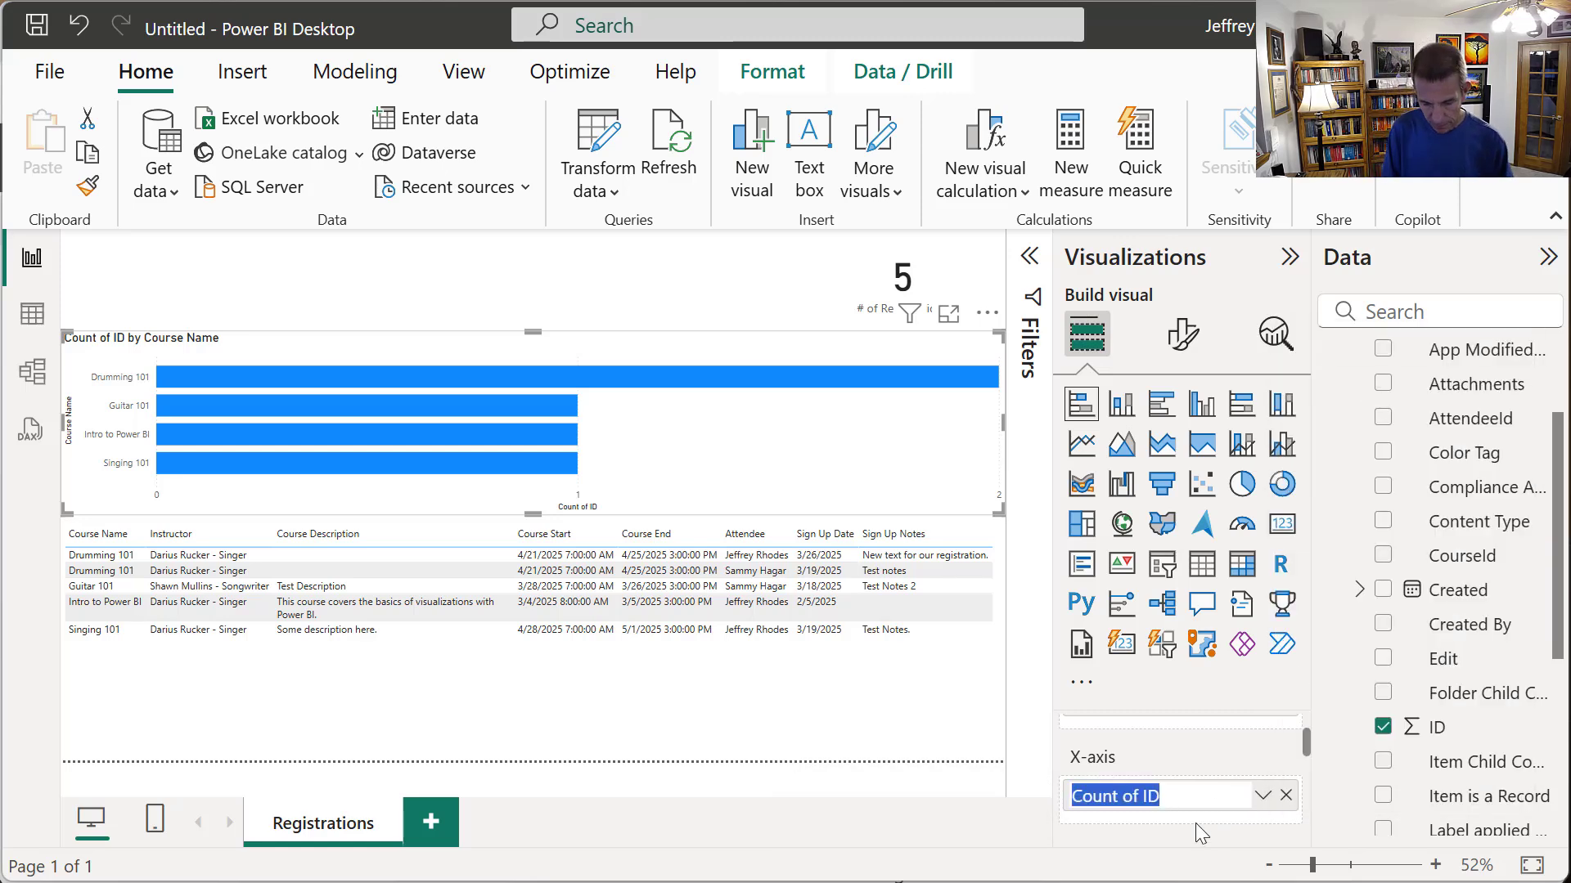
type("#")
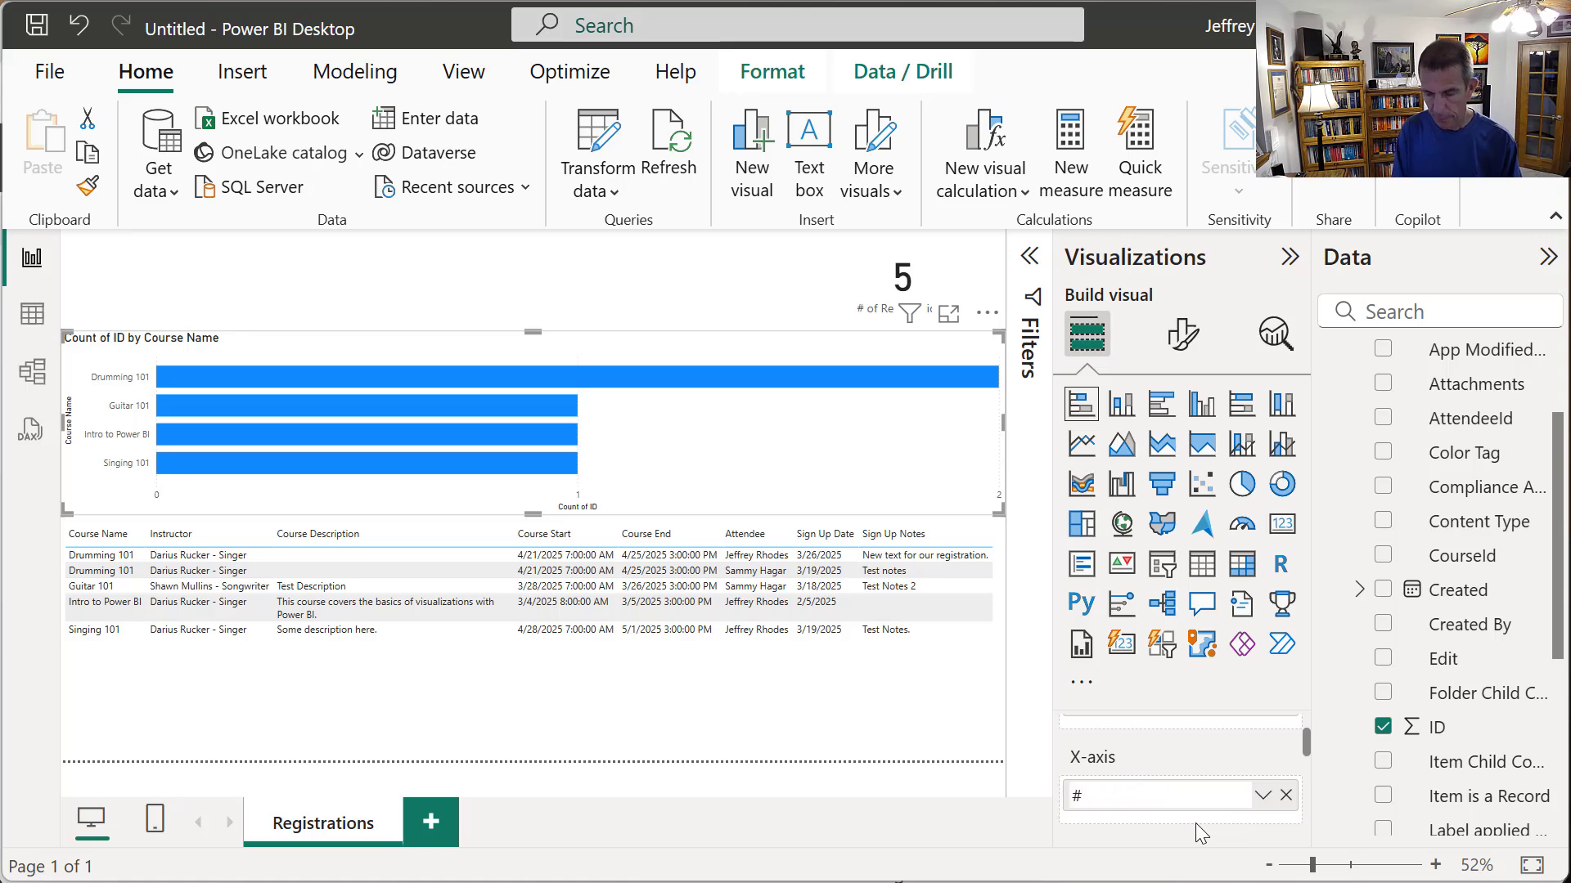
type(" of REgi")
key("BackSpace")
key("BackSpace")
key("BackSpace")
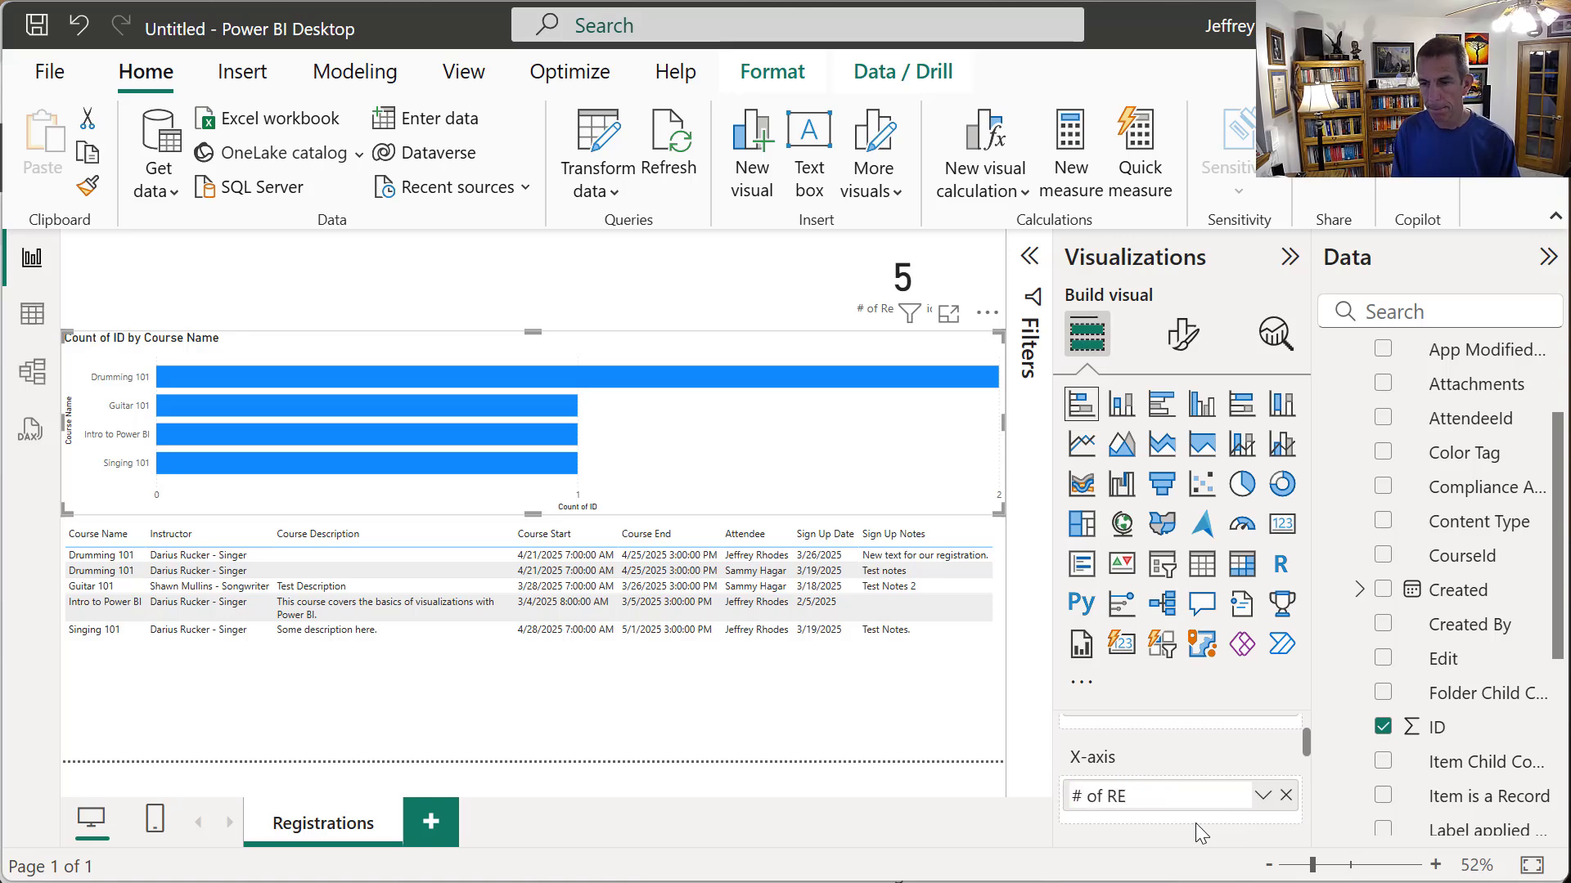
type("egistrations")
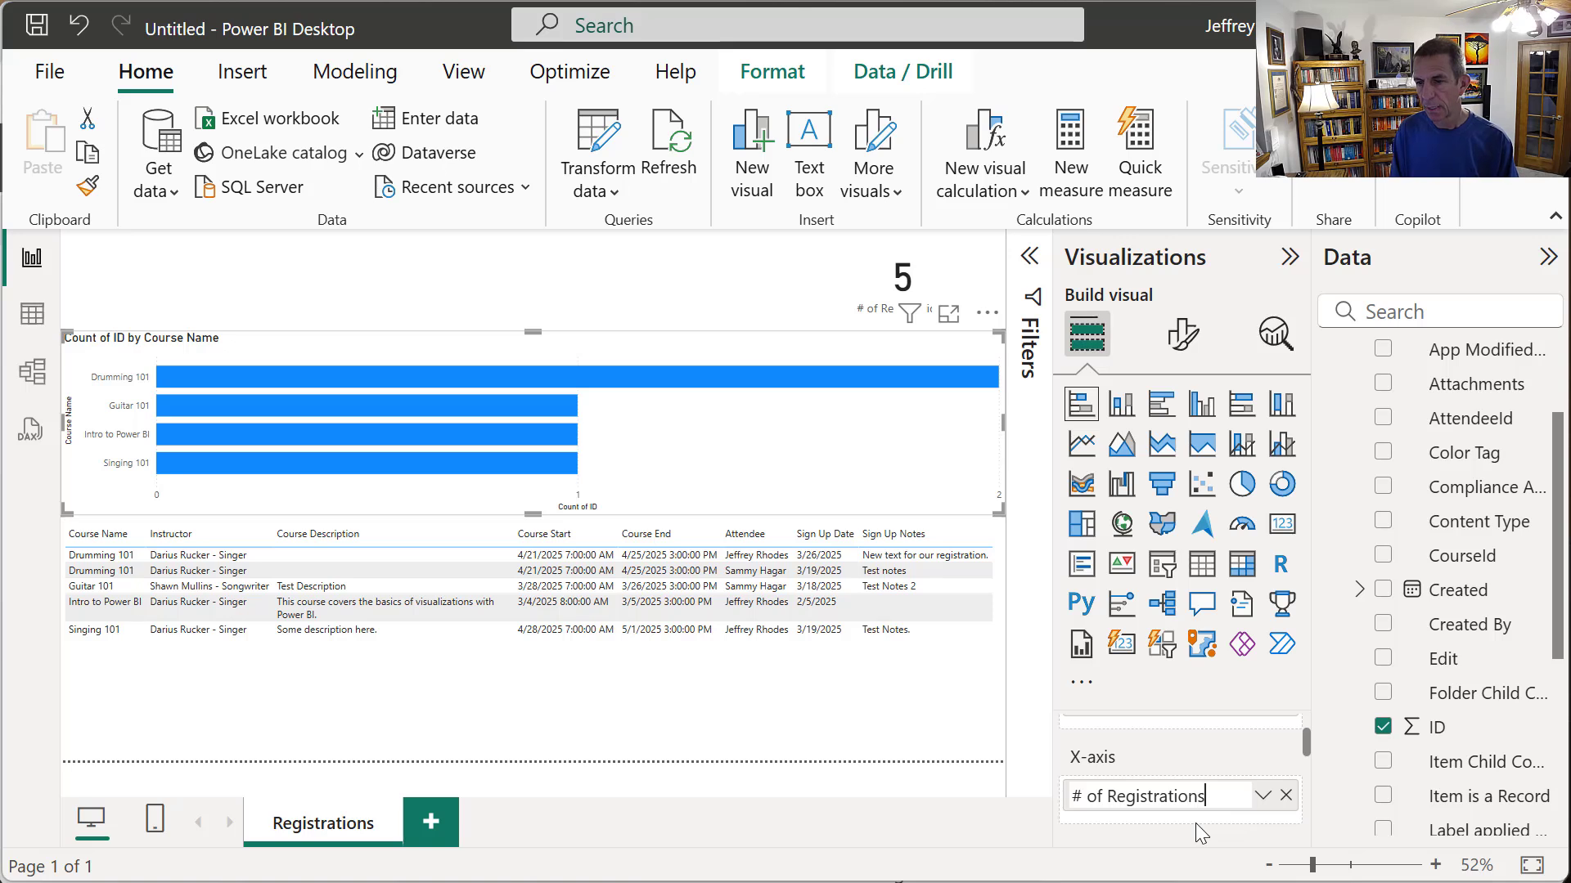
key("Return")
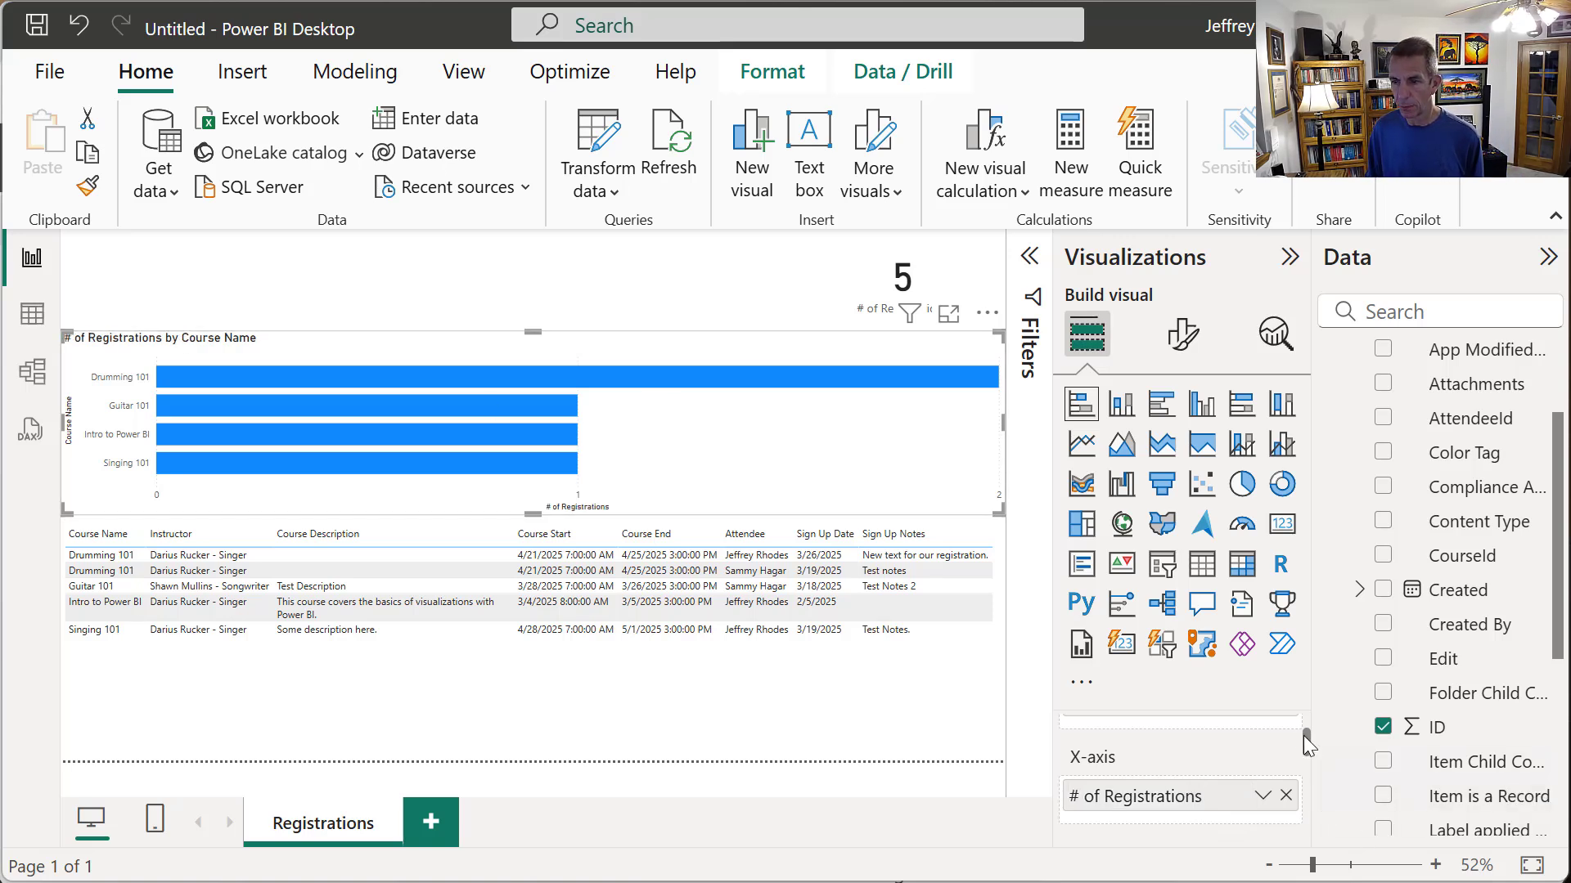
- Put Attendee in the chart's Legend and turn on data labels
left_click_drag(1306, 744, 1313, 753)
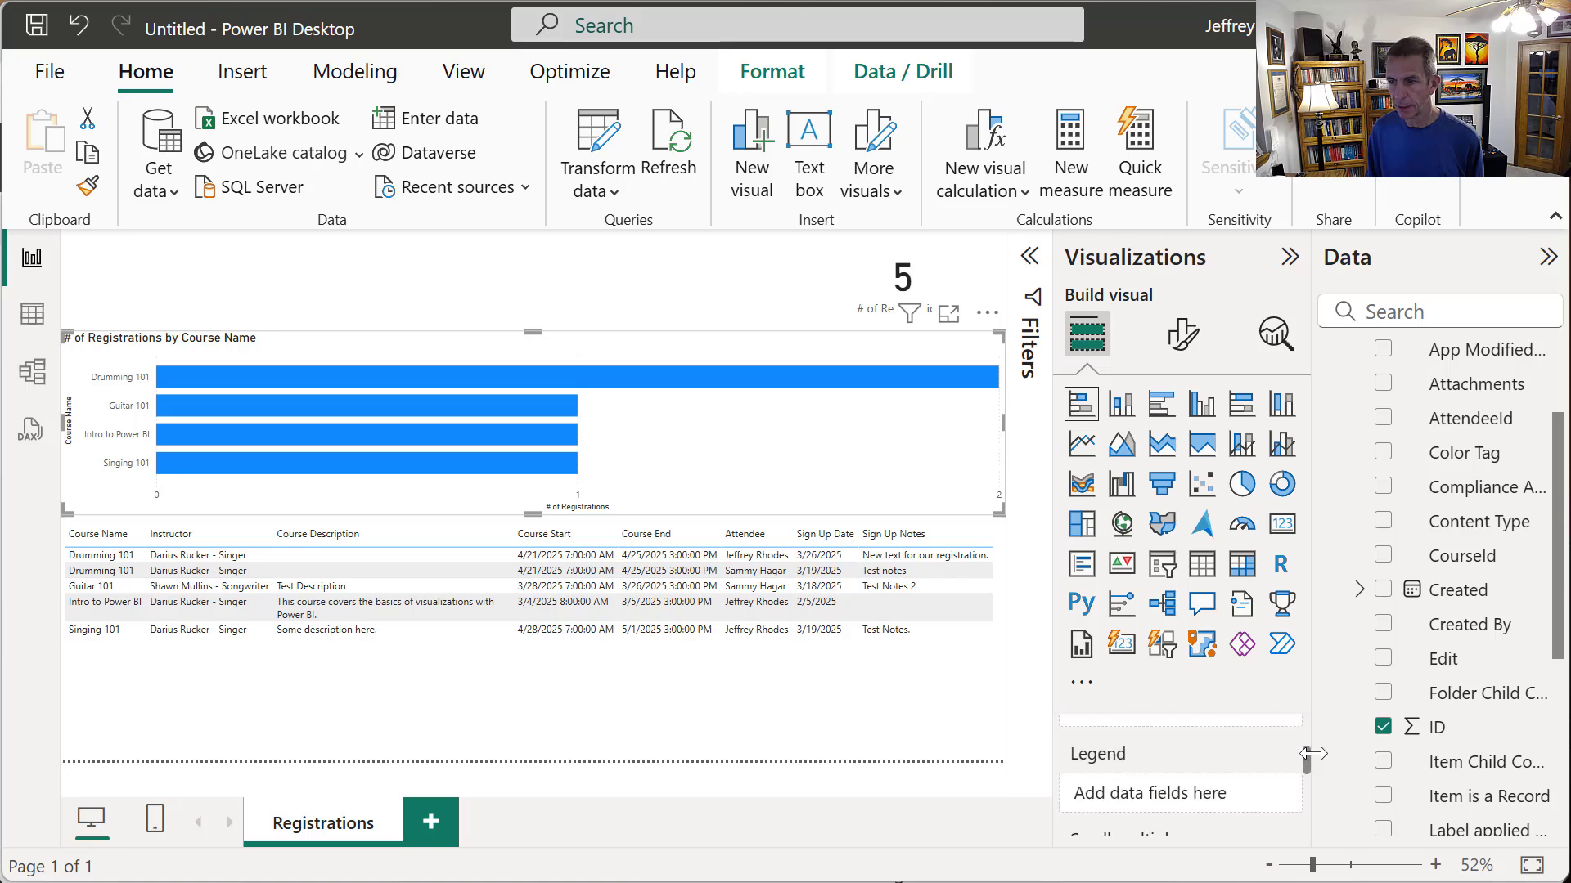
scroll(1521, 441, "up", 3)
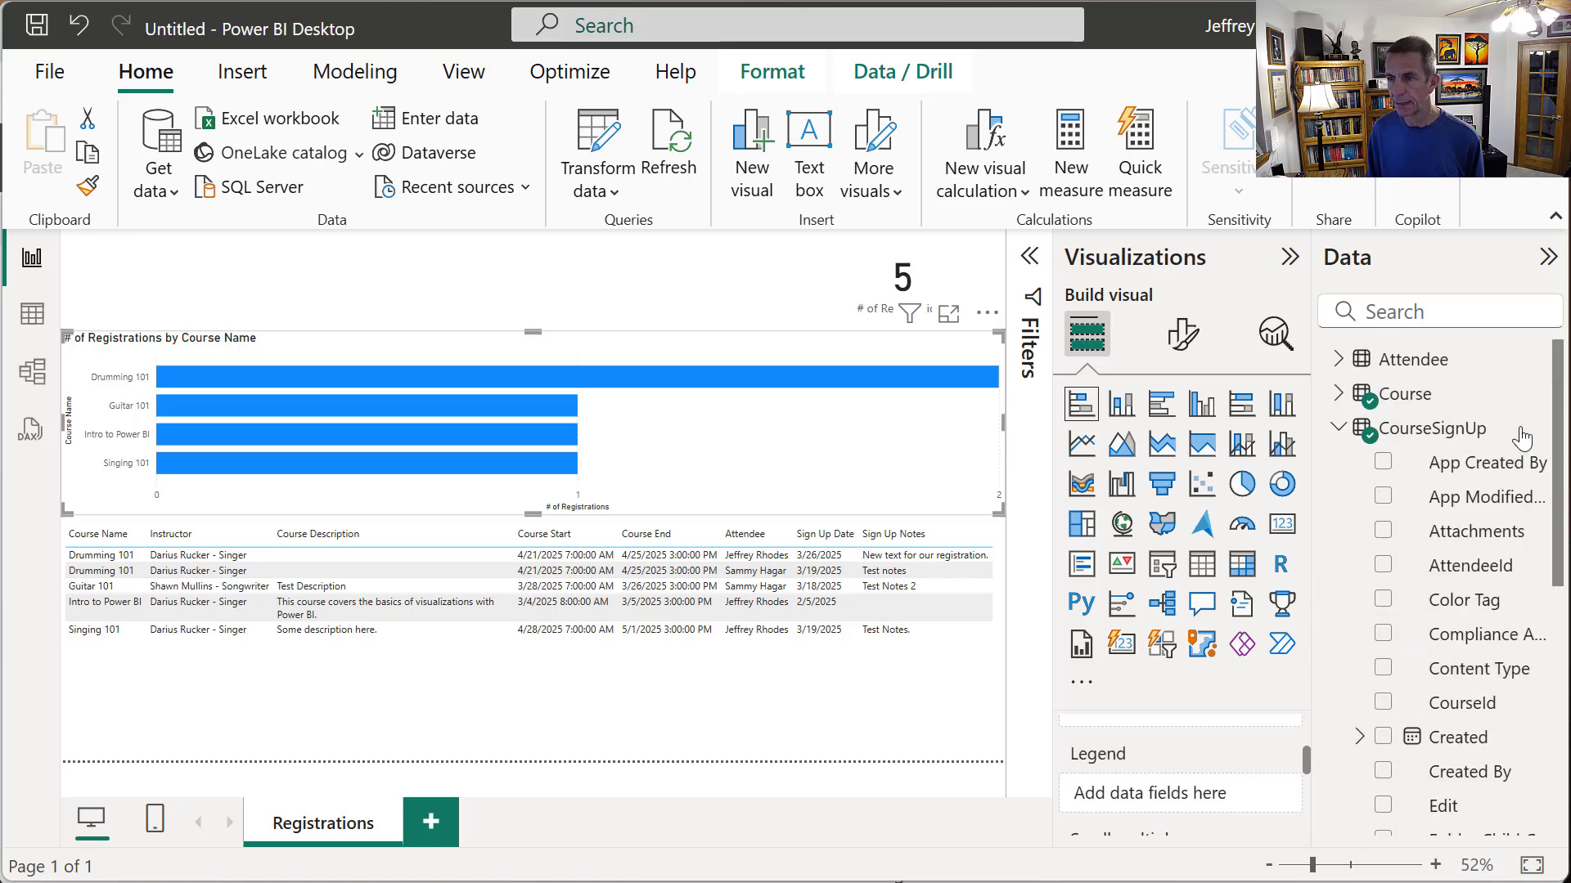
left_click(1338, 366)
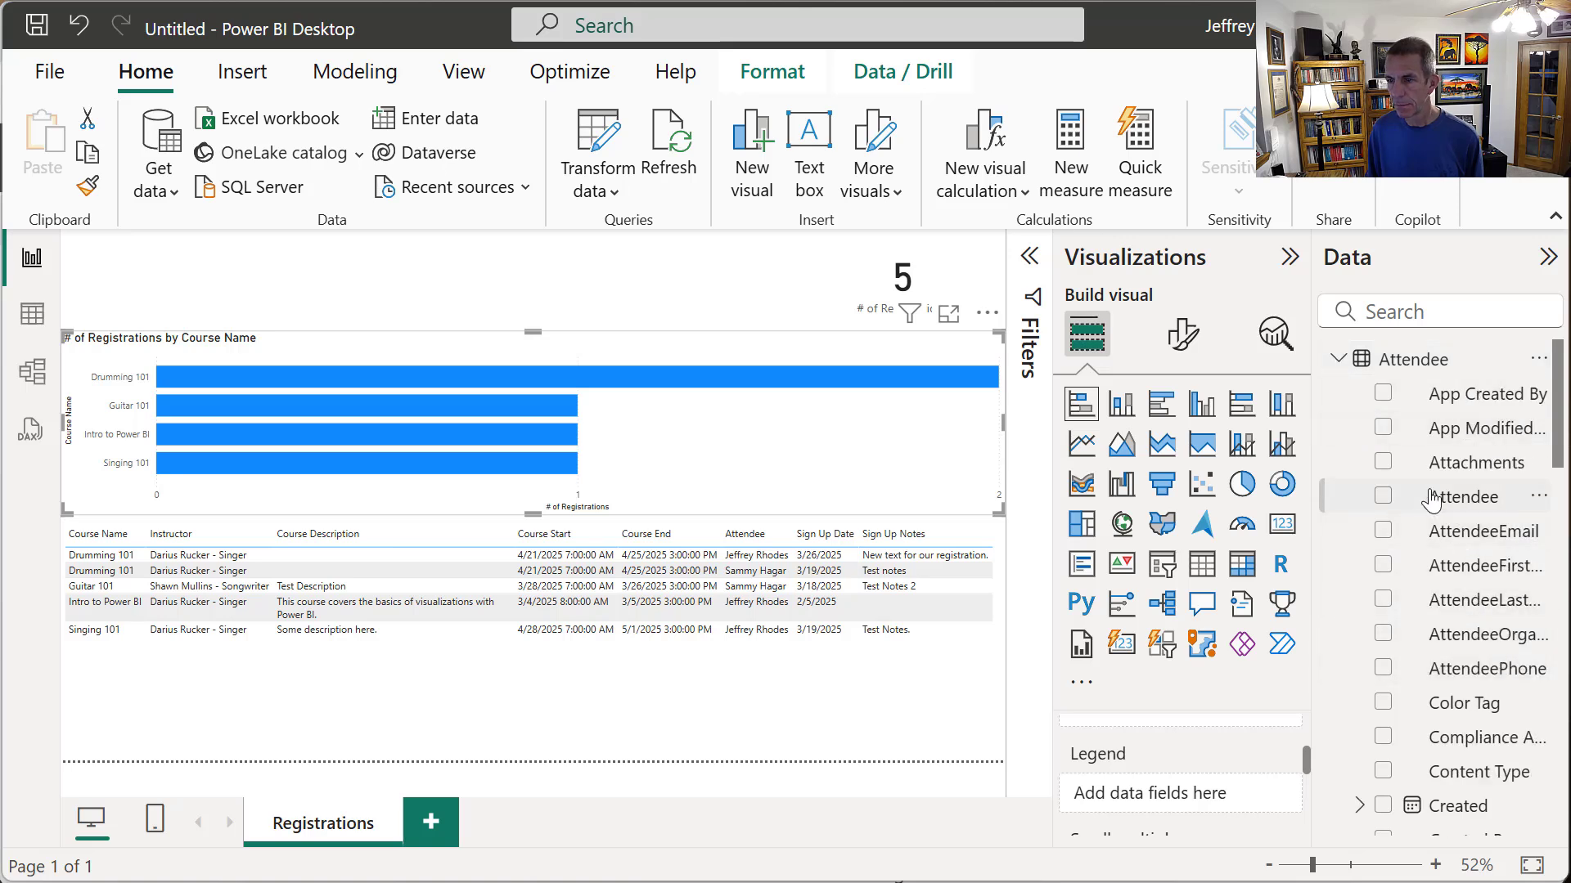
left_click_drag(1460, 499, 1194, 787)
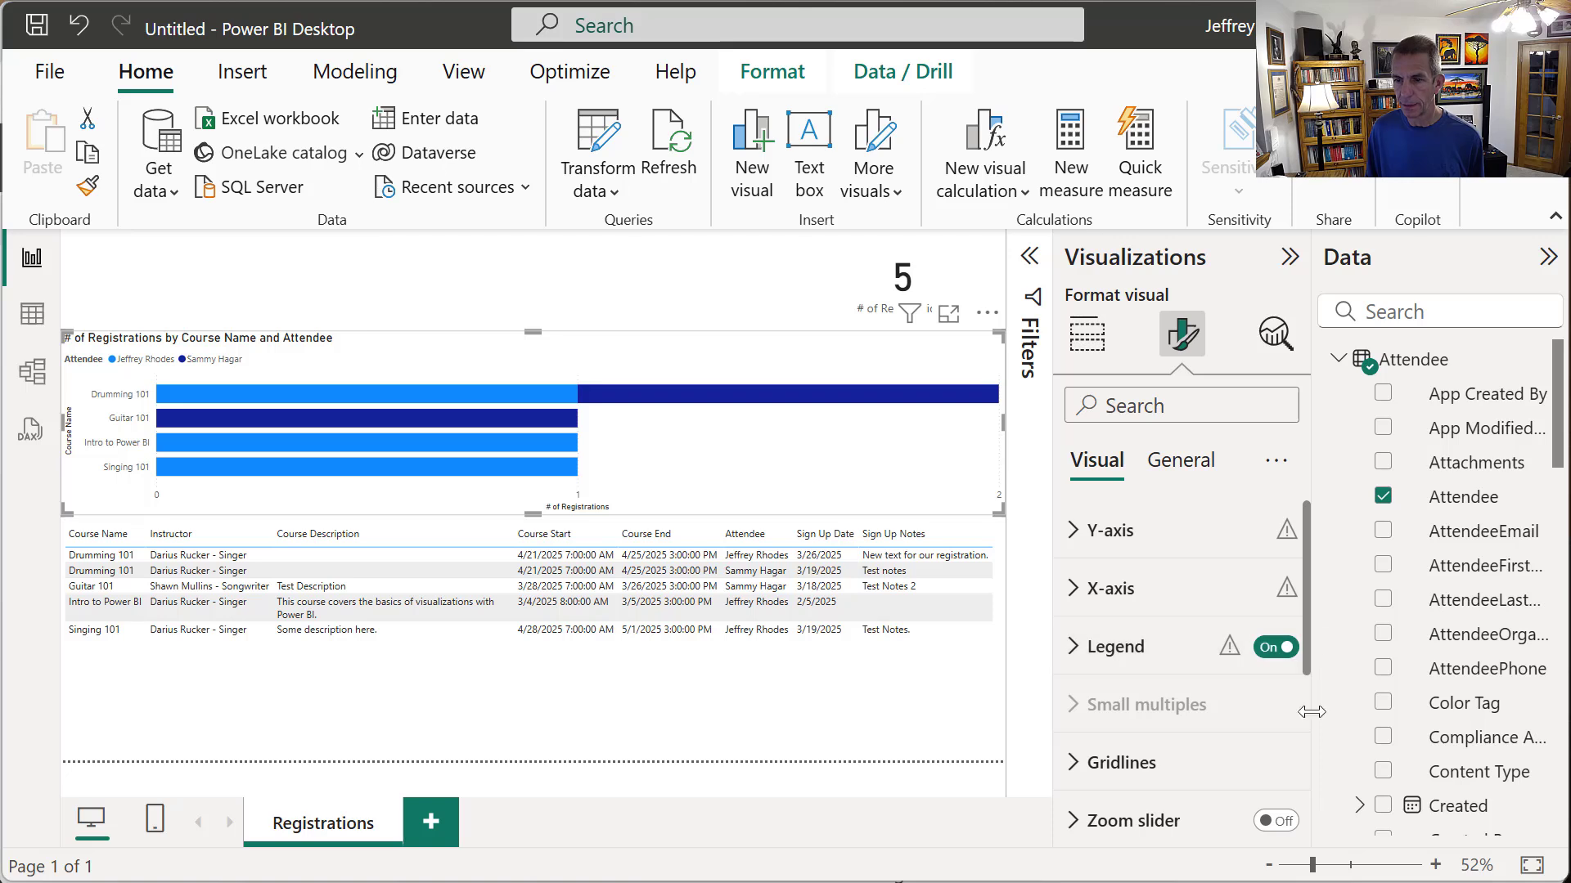
scroll(1309, 743, "down", 3)
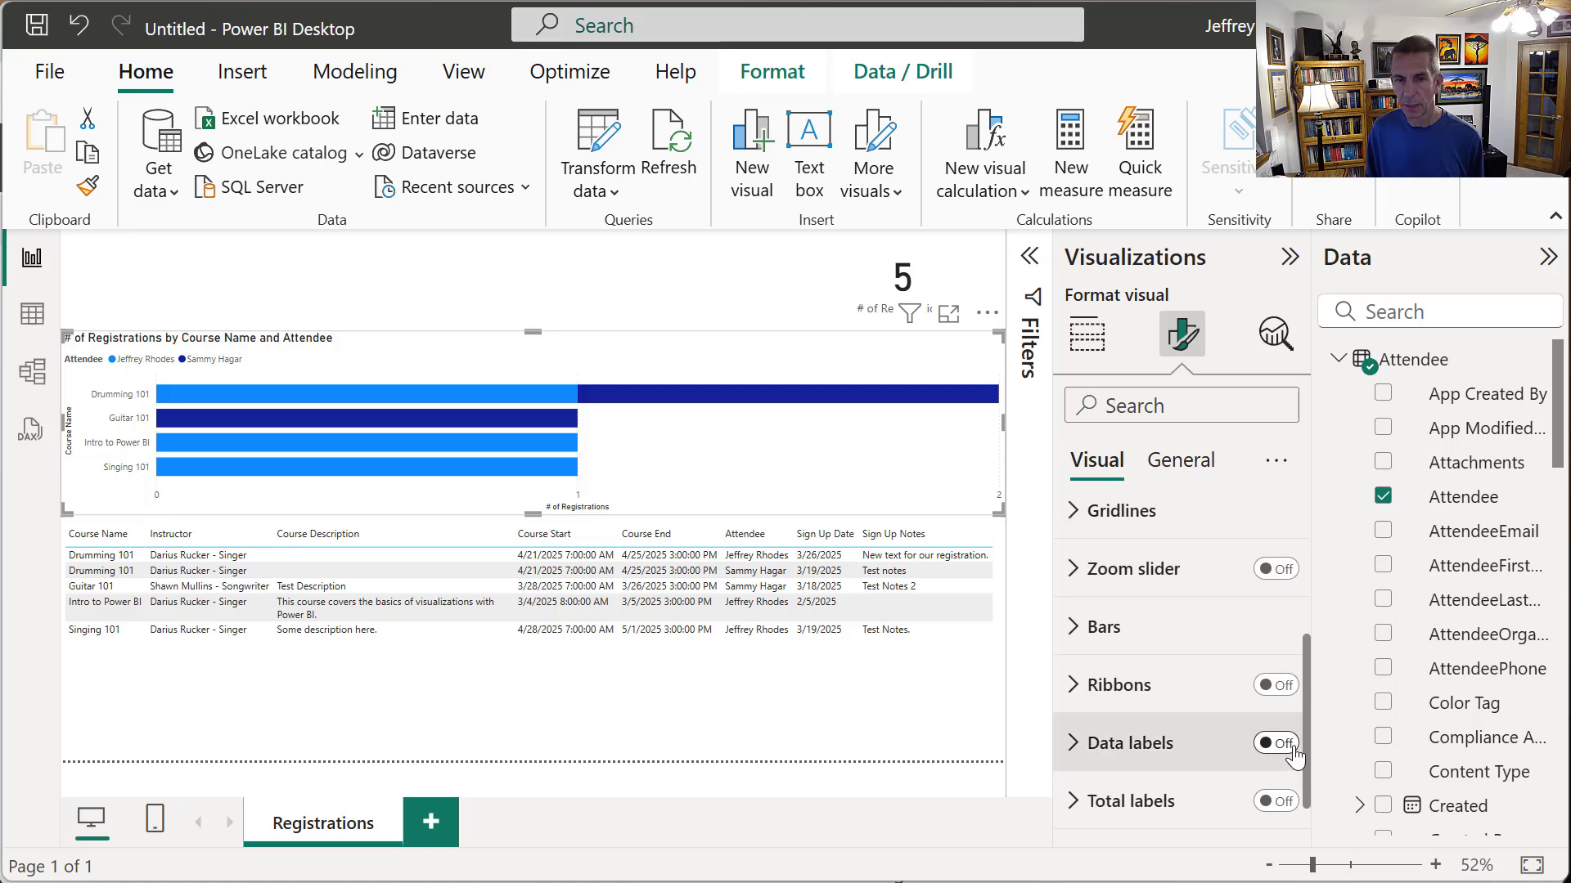
left_click(1296, 746)
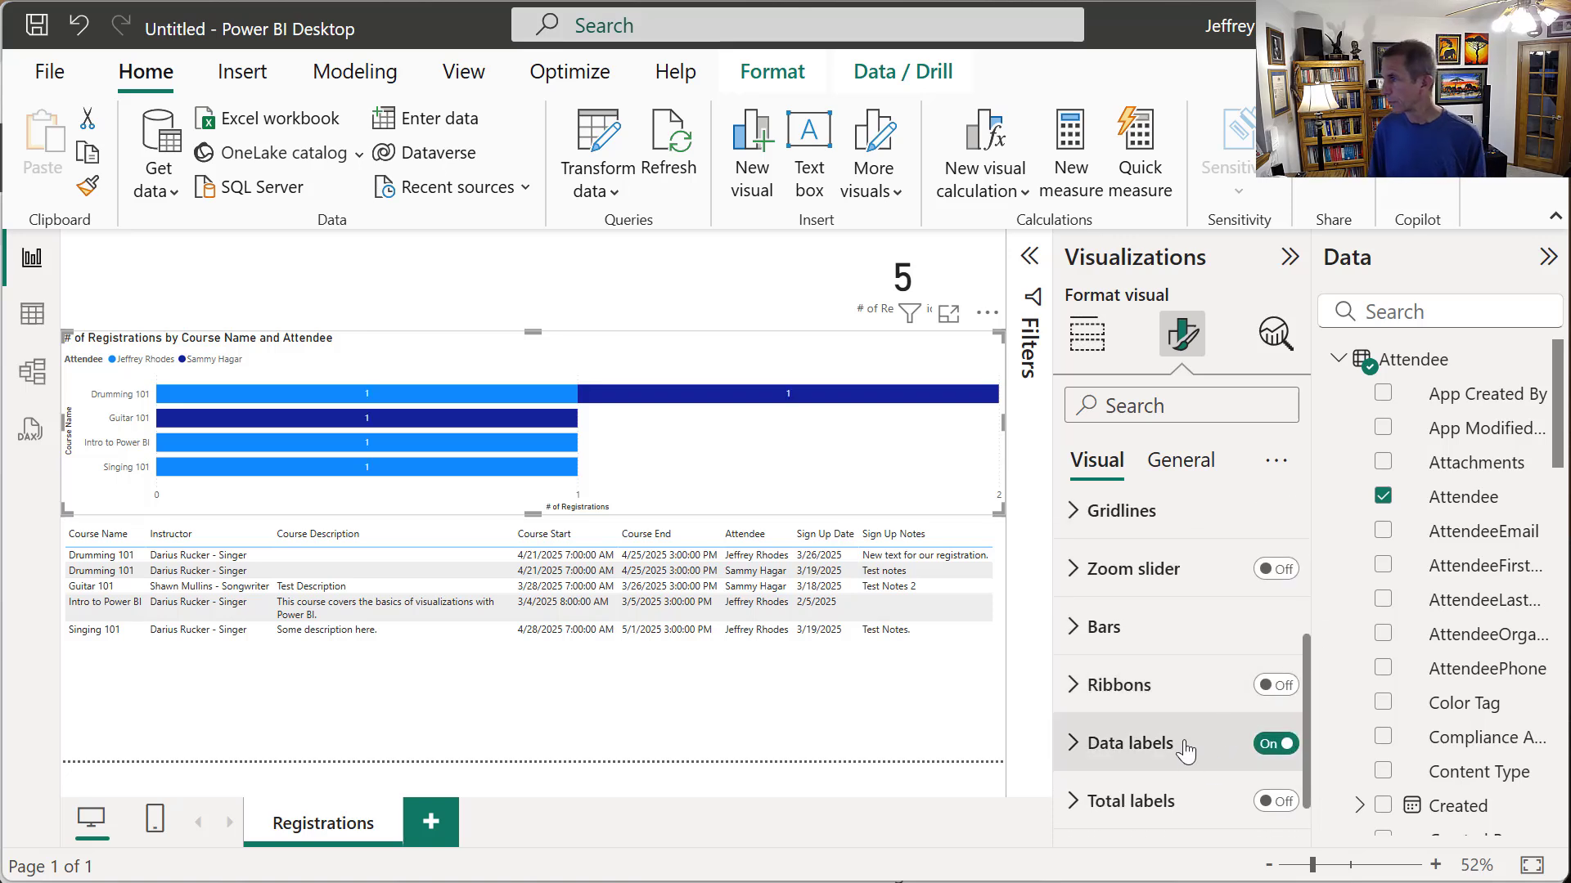
left_click(665, 313)
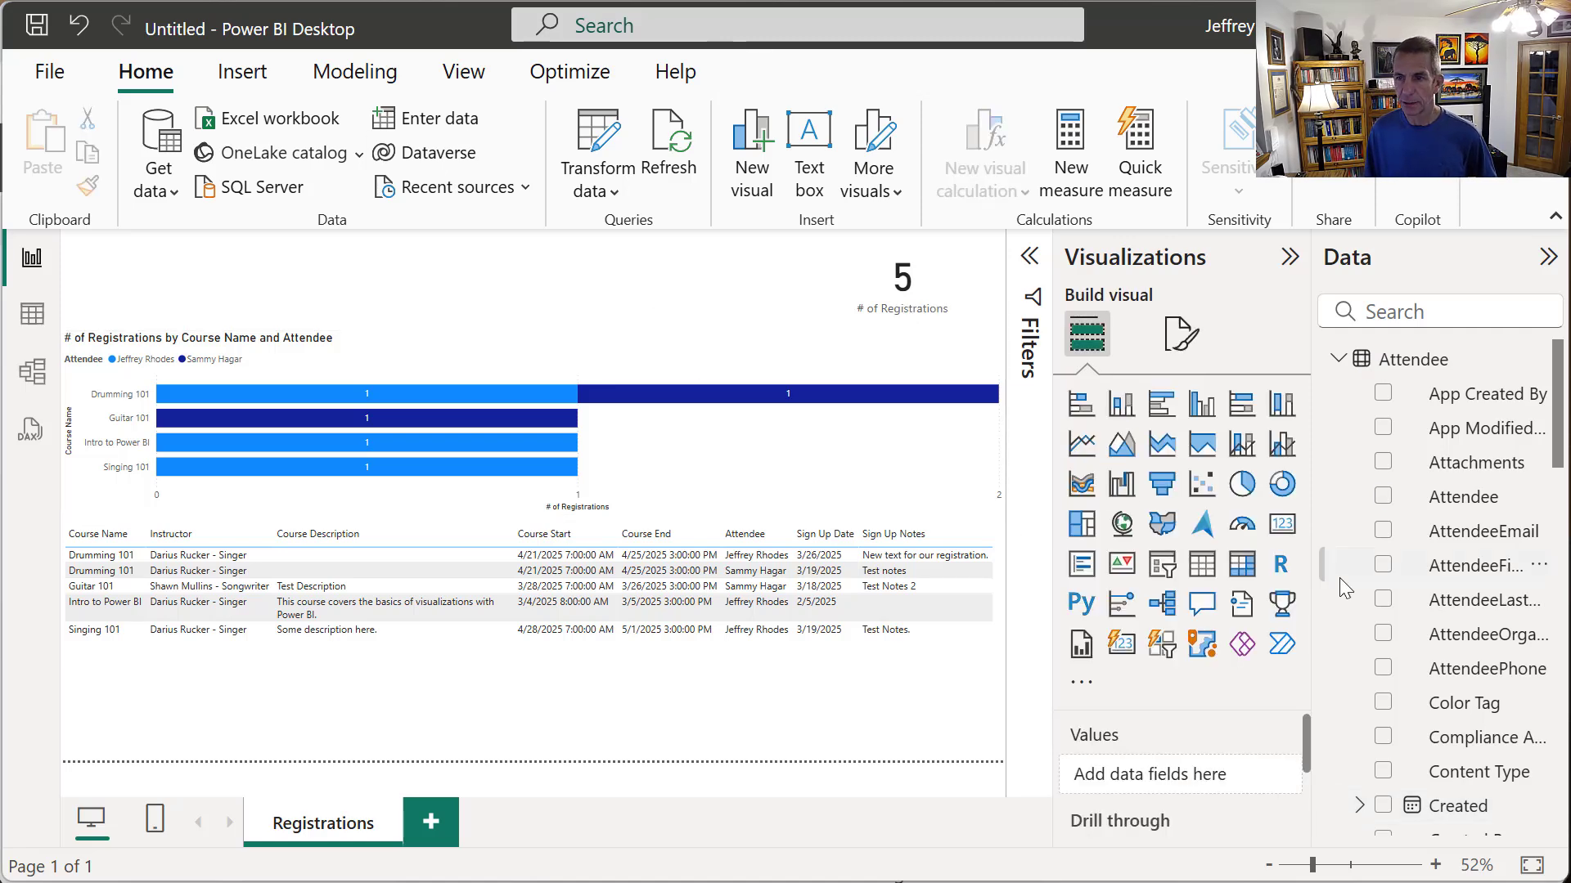
- Add a Course Start slicer (3/4/2025–5/6/2025), moved to the top-left corner and made shorter
left_click(1170, 566)
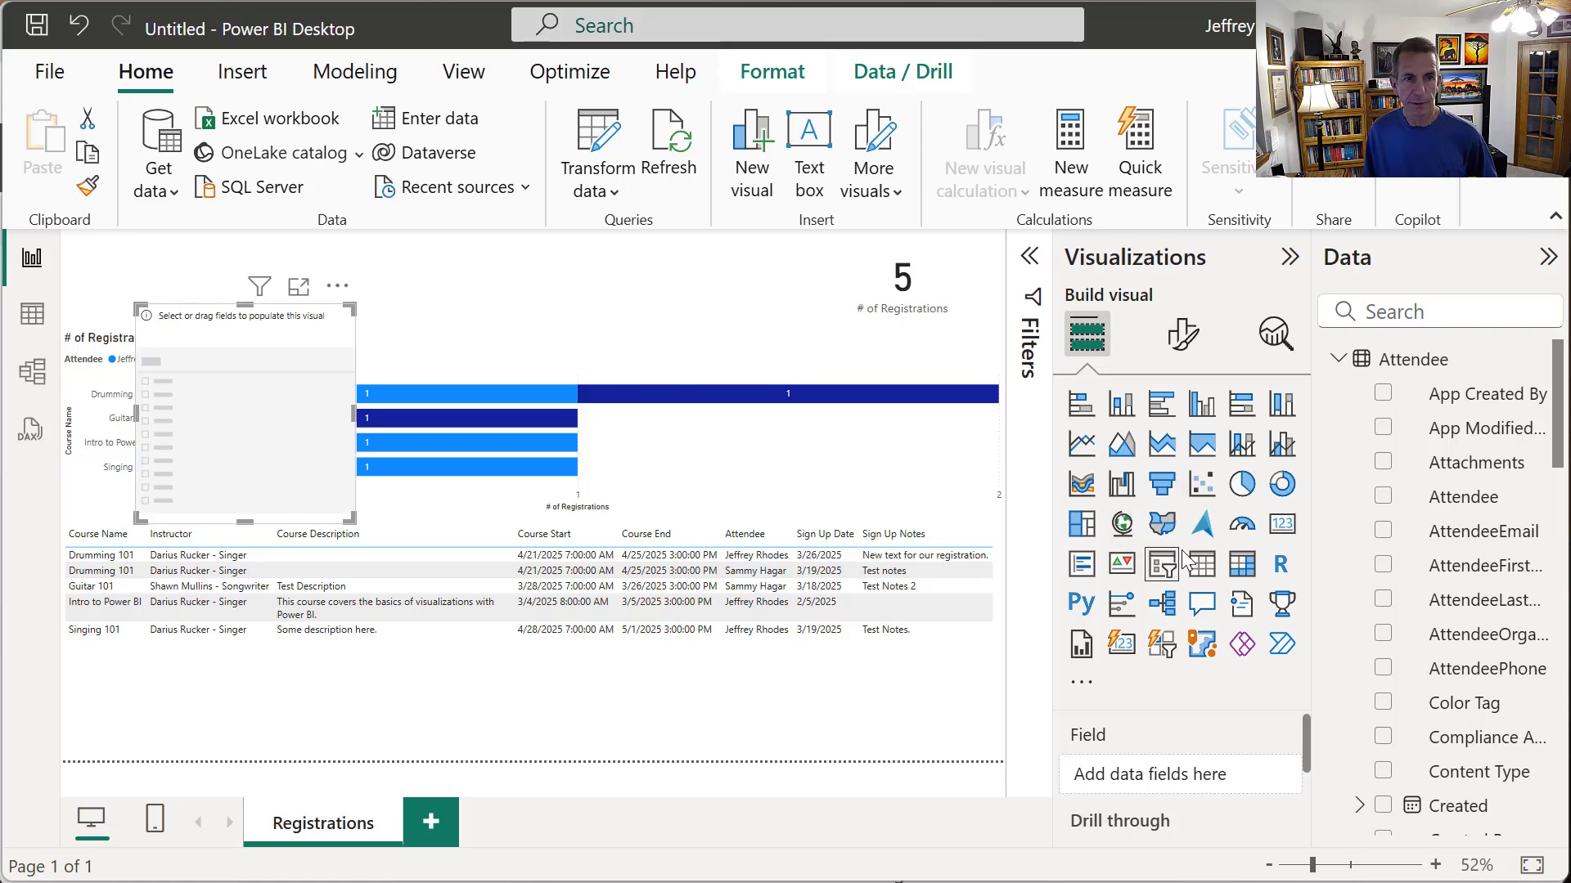
left_click(1349, 363)
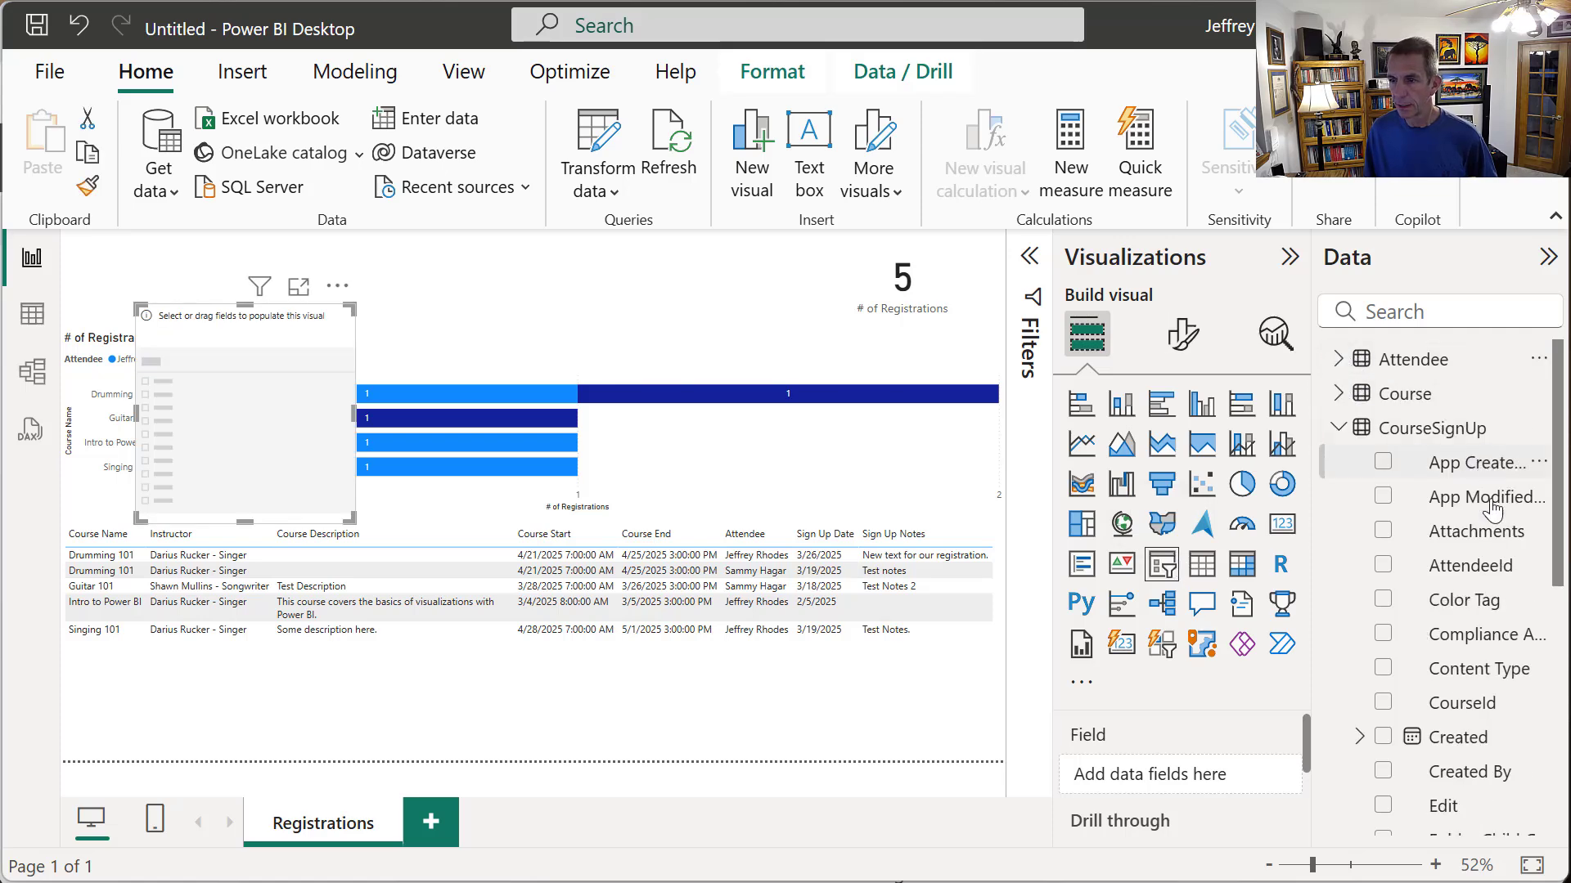
left_click(1339, 429)
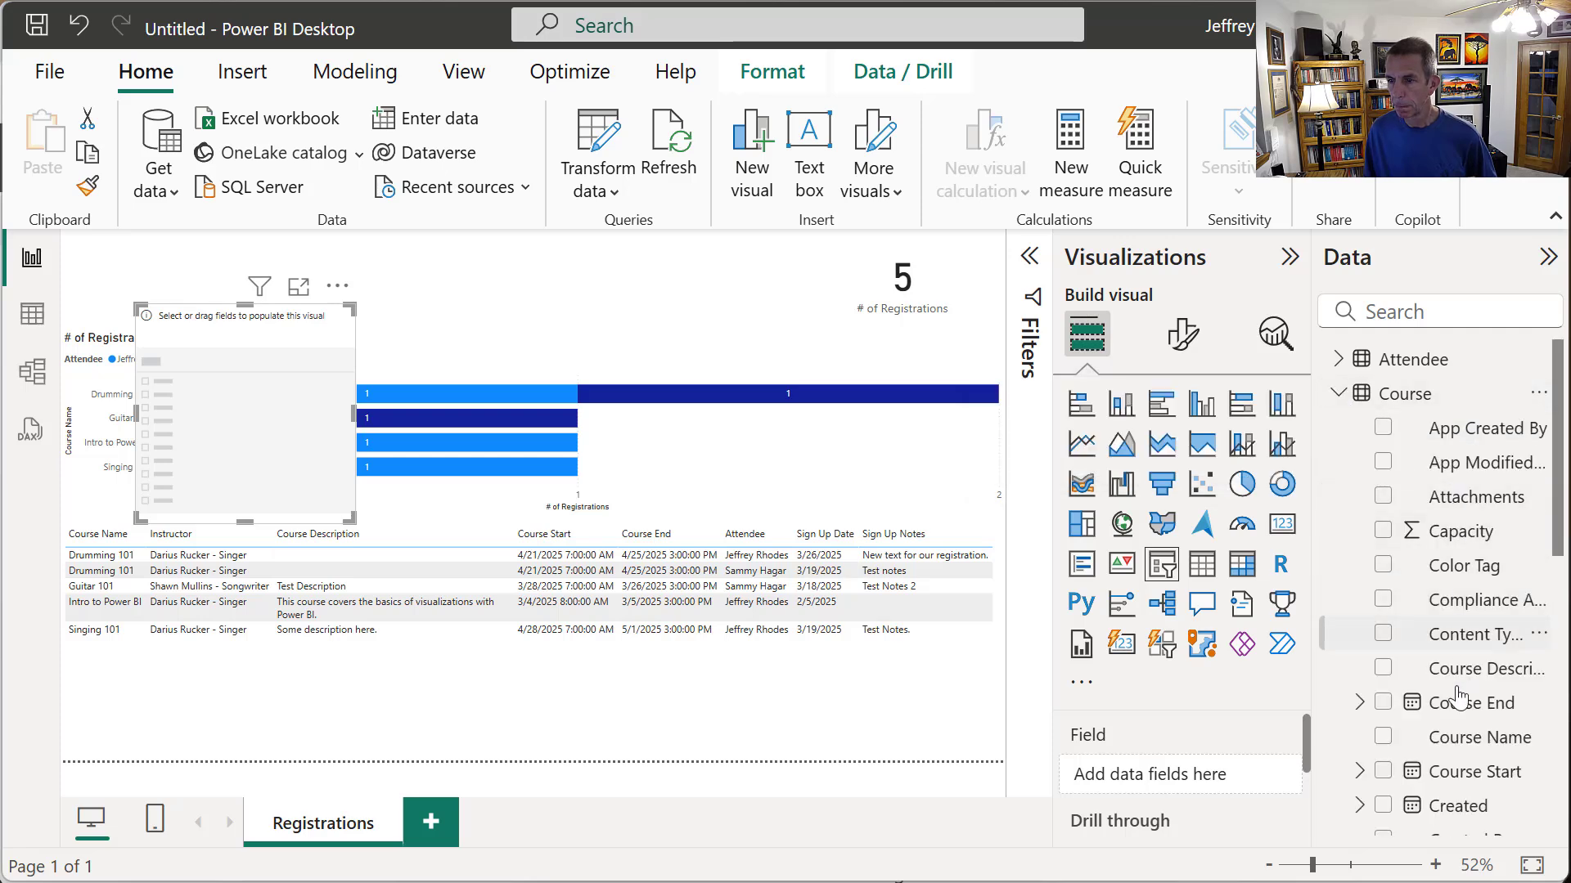
left_click(1448, 769)
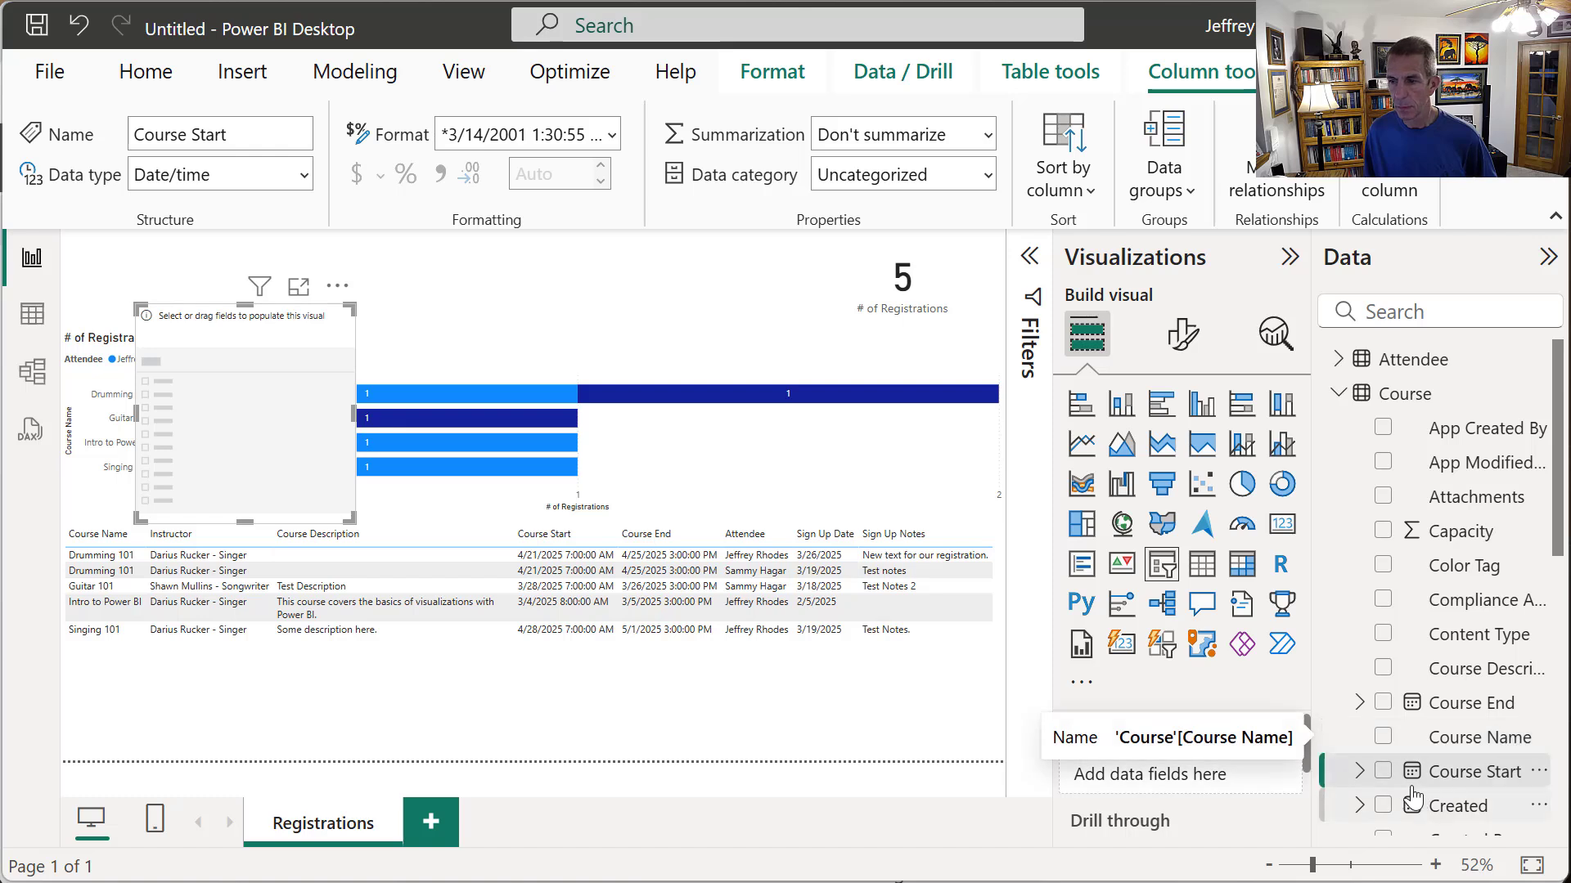
left_click_drag(1452, 771, 1235, 774)
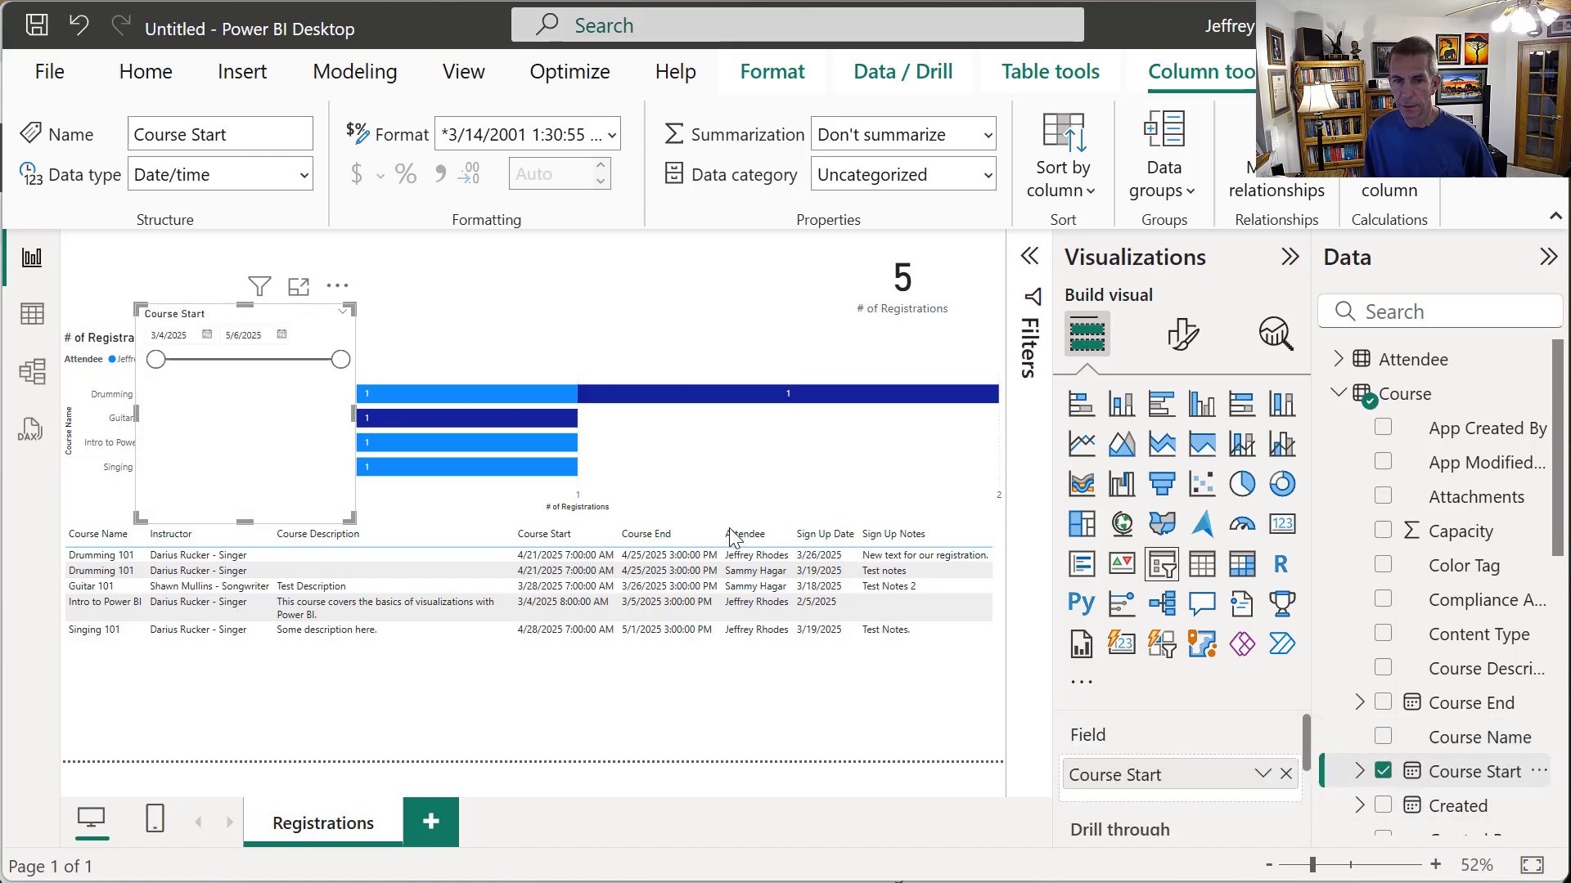
left_click_drag(245, 281, 201, 228)
left_click_drag(177, 441, 175, 322)
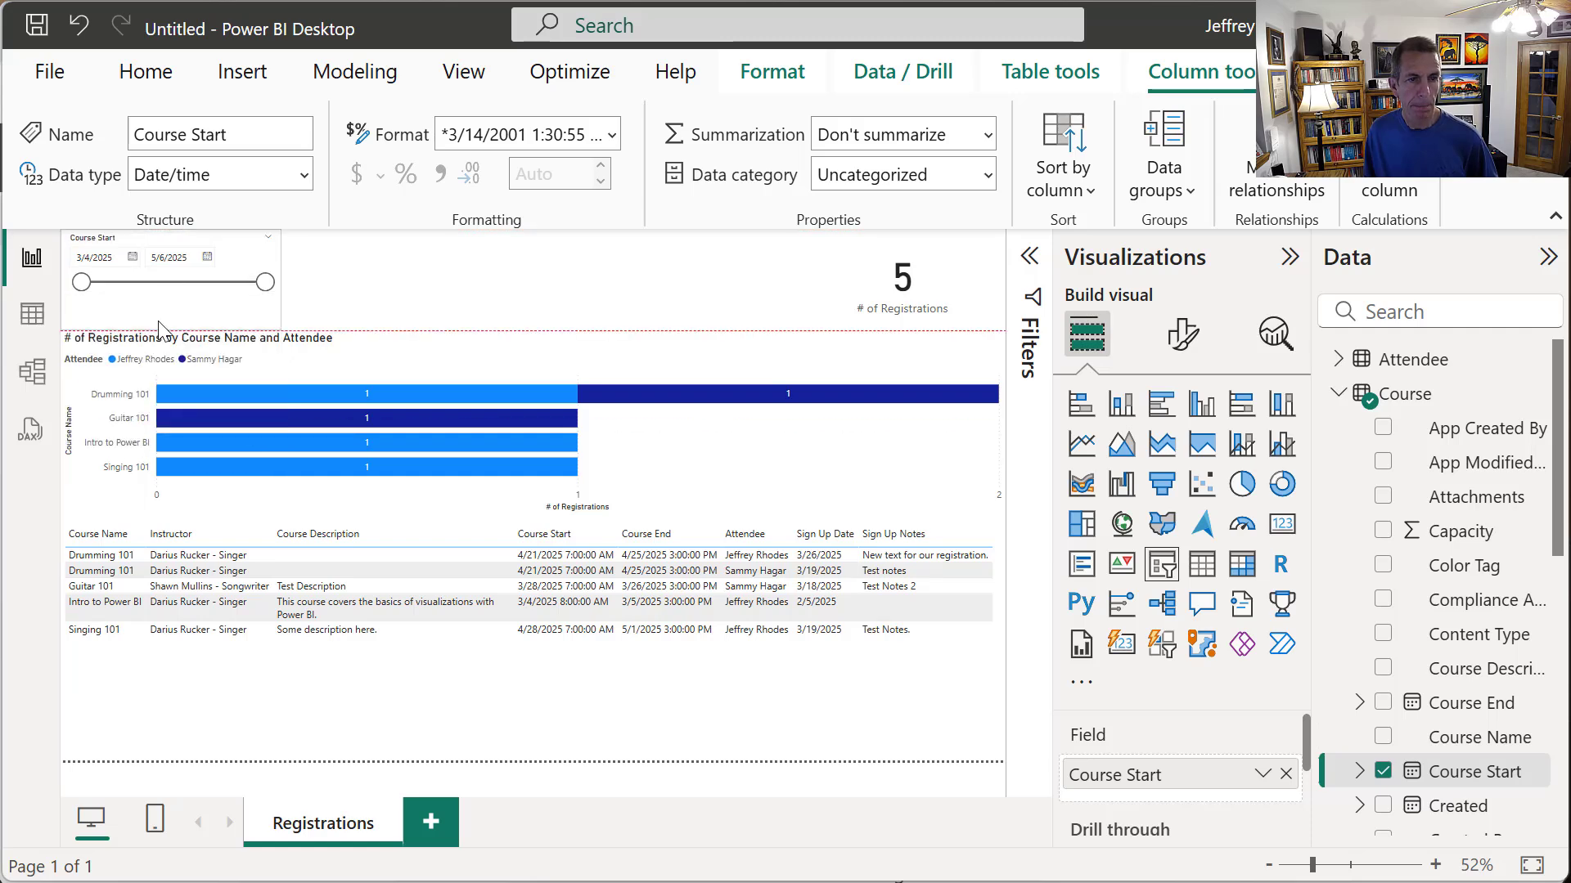
left_click(360, 303)
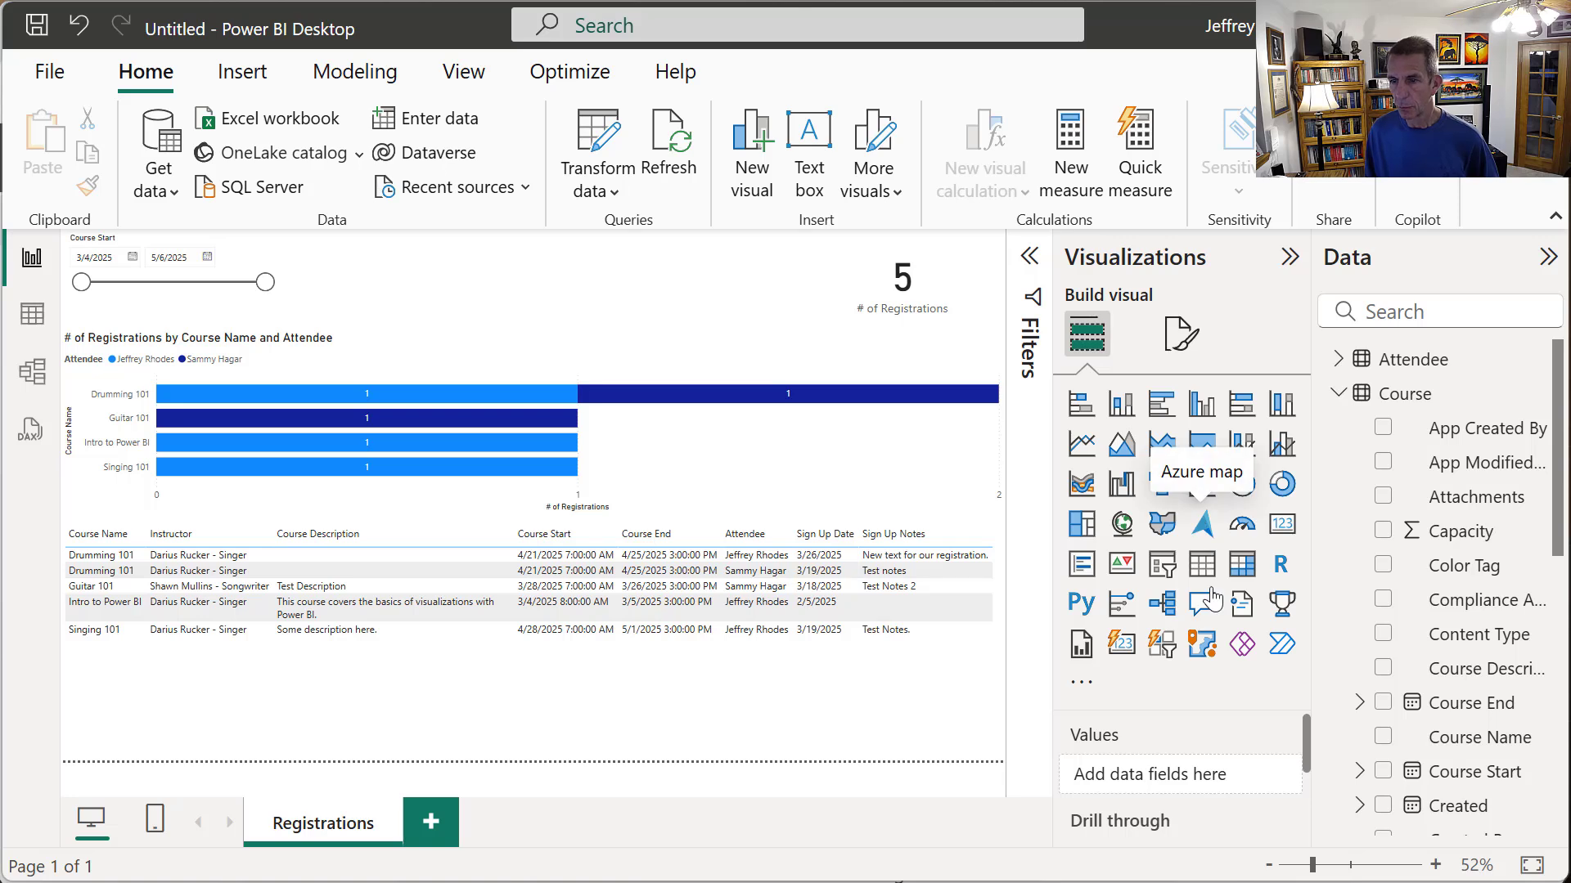
- Add a second empty slicer and show the Attendee table's fields
left_click(1166, 566)
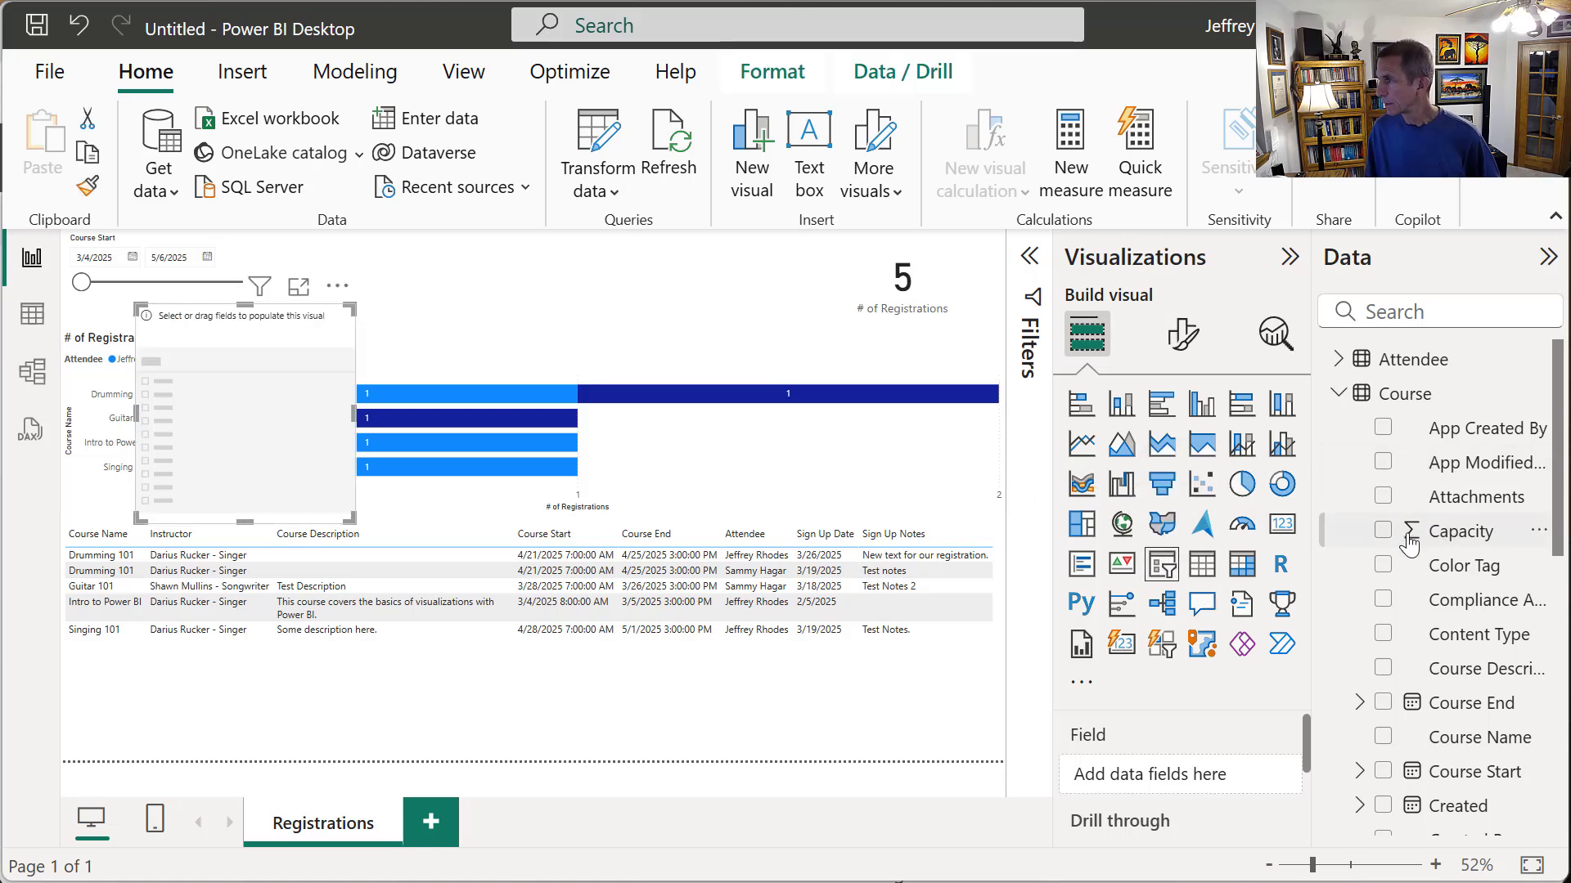
left_click(1336, 395)
left_click(1338, 359)
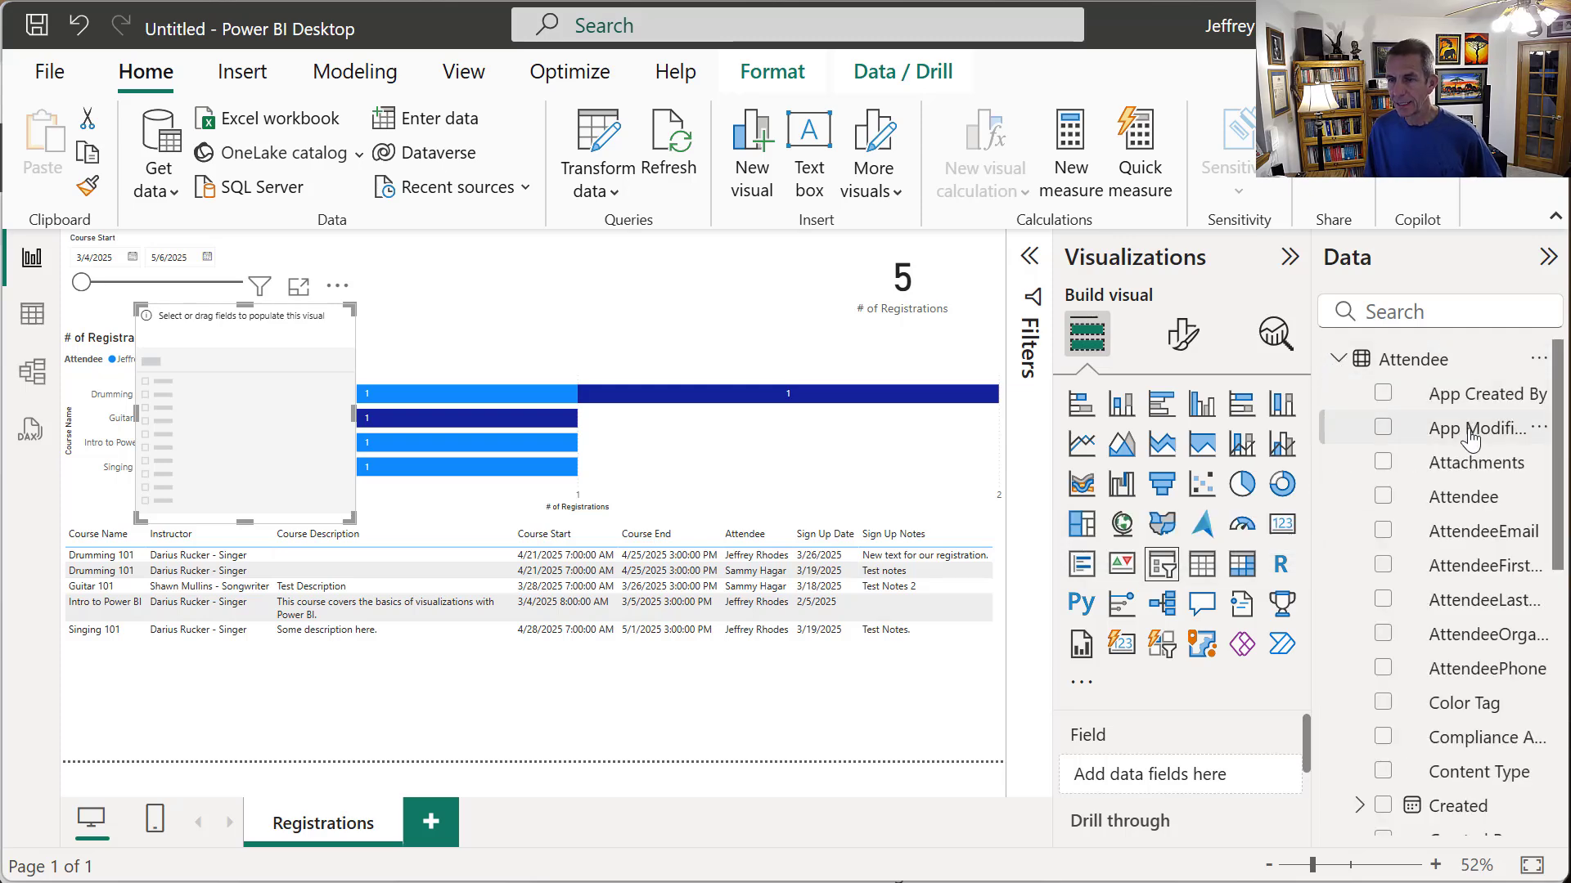
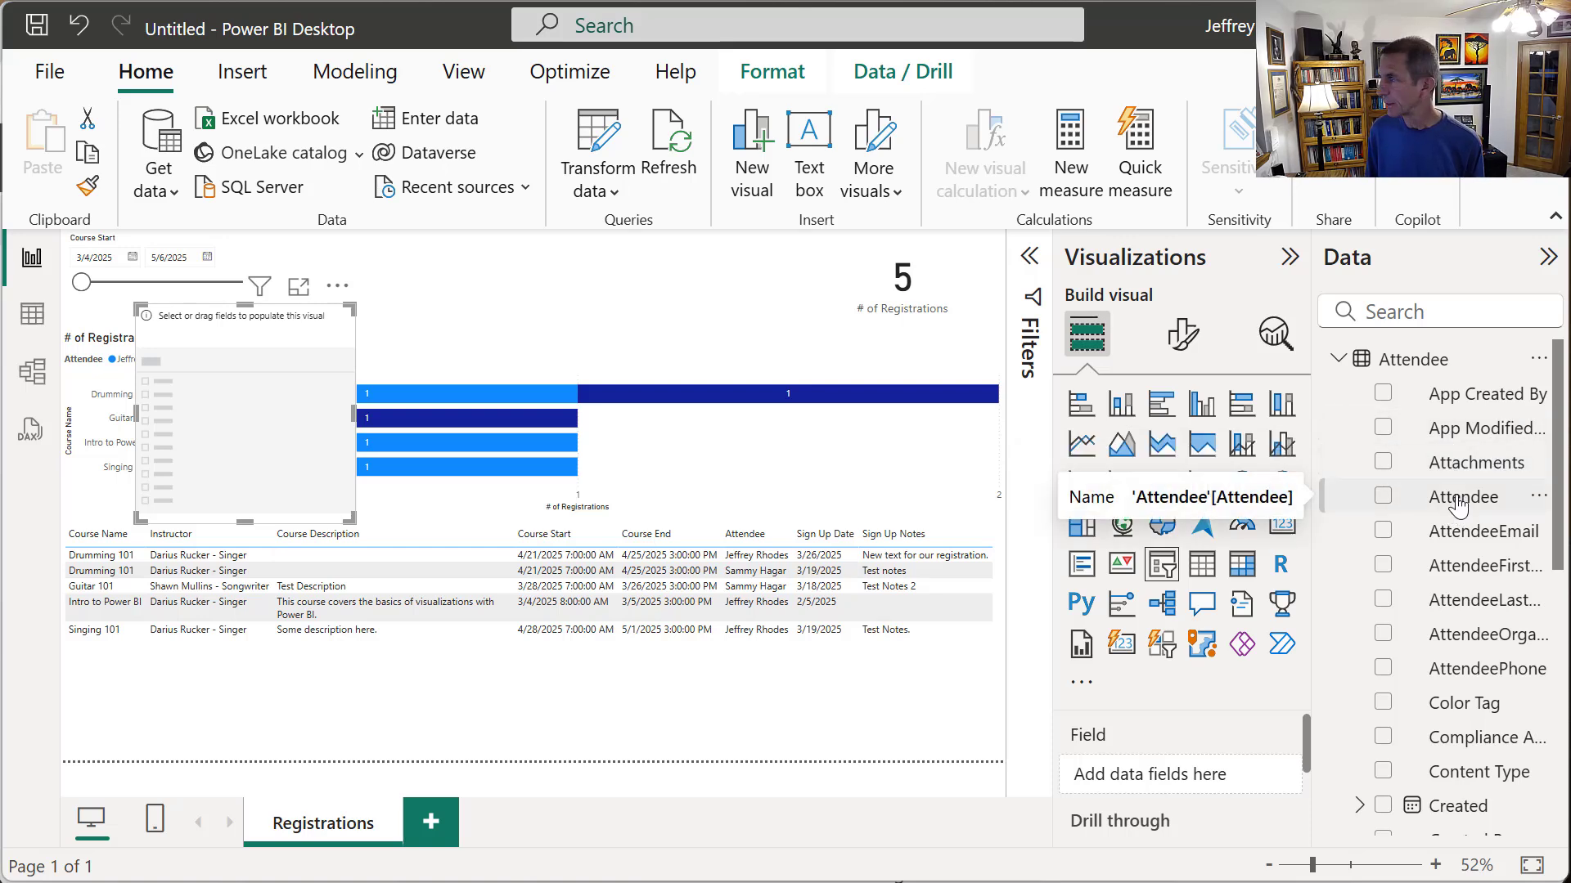
- Fill the empty slicer with the Attendee field and switch its style to Dropdown
left_click_drag(1458, 507, 1235, 789)
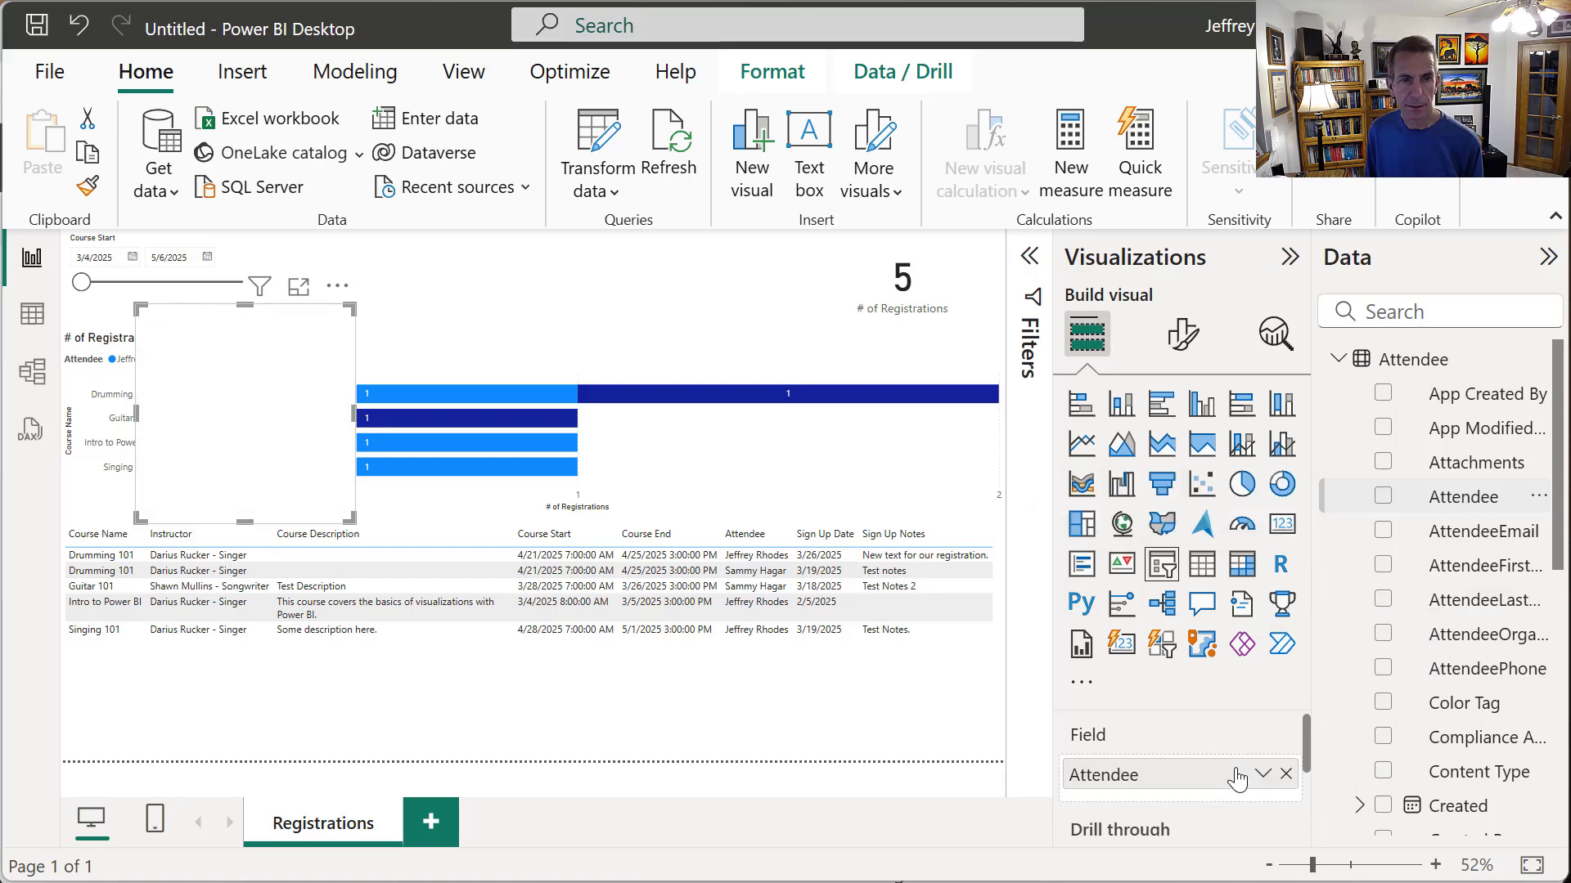
left_click(1182, 333)
left_click(1139, 532)
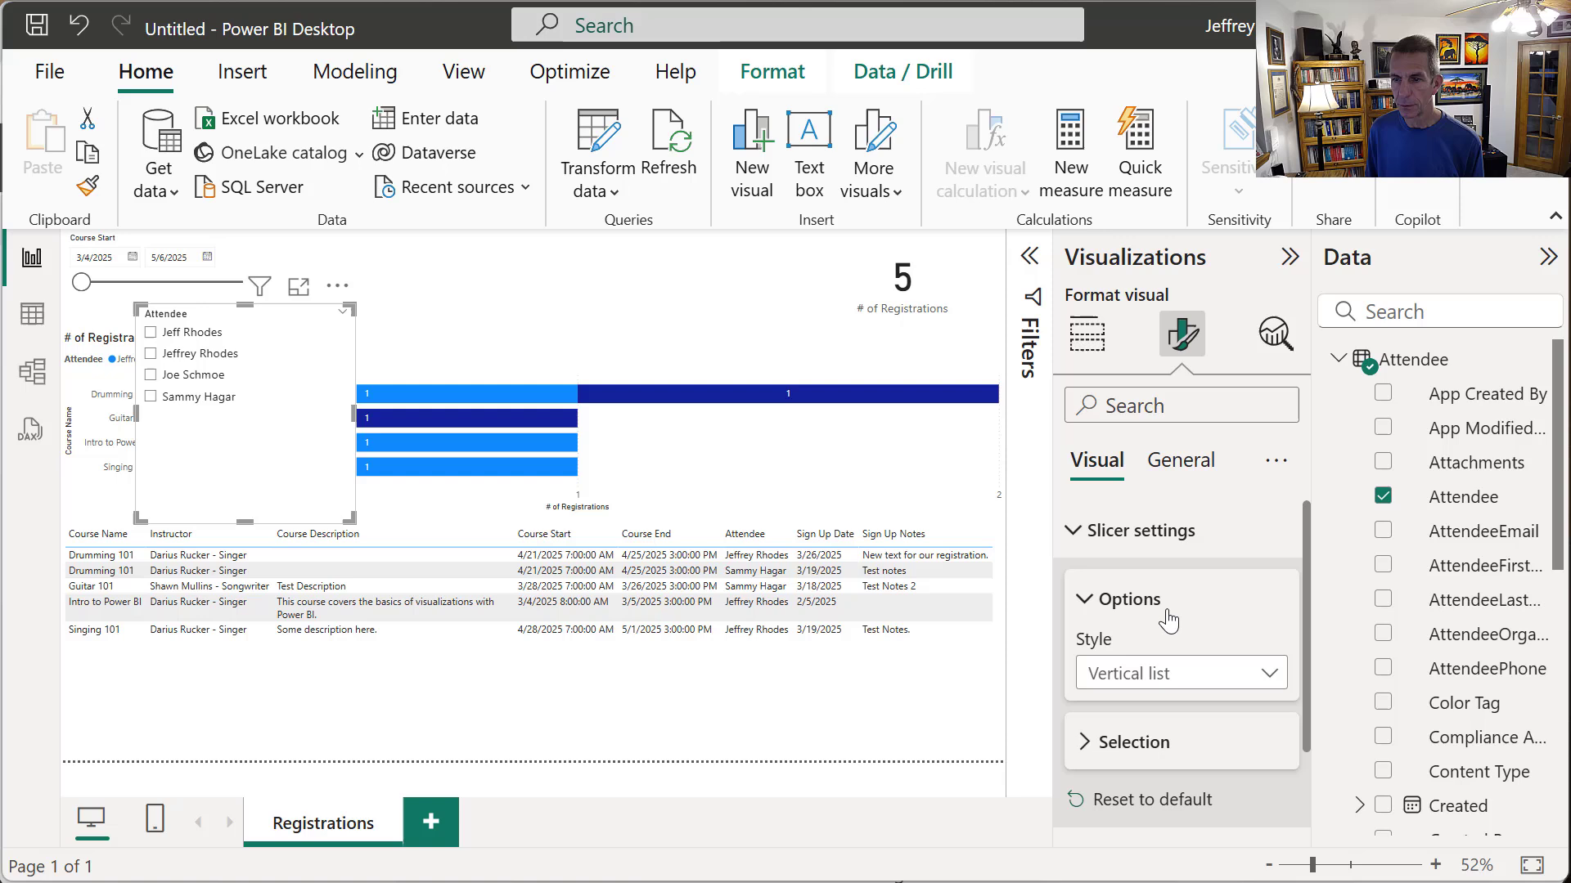
left_click(1174, 687)
left_click(1162, 773)
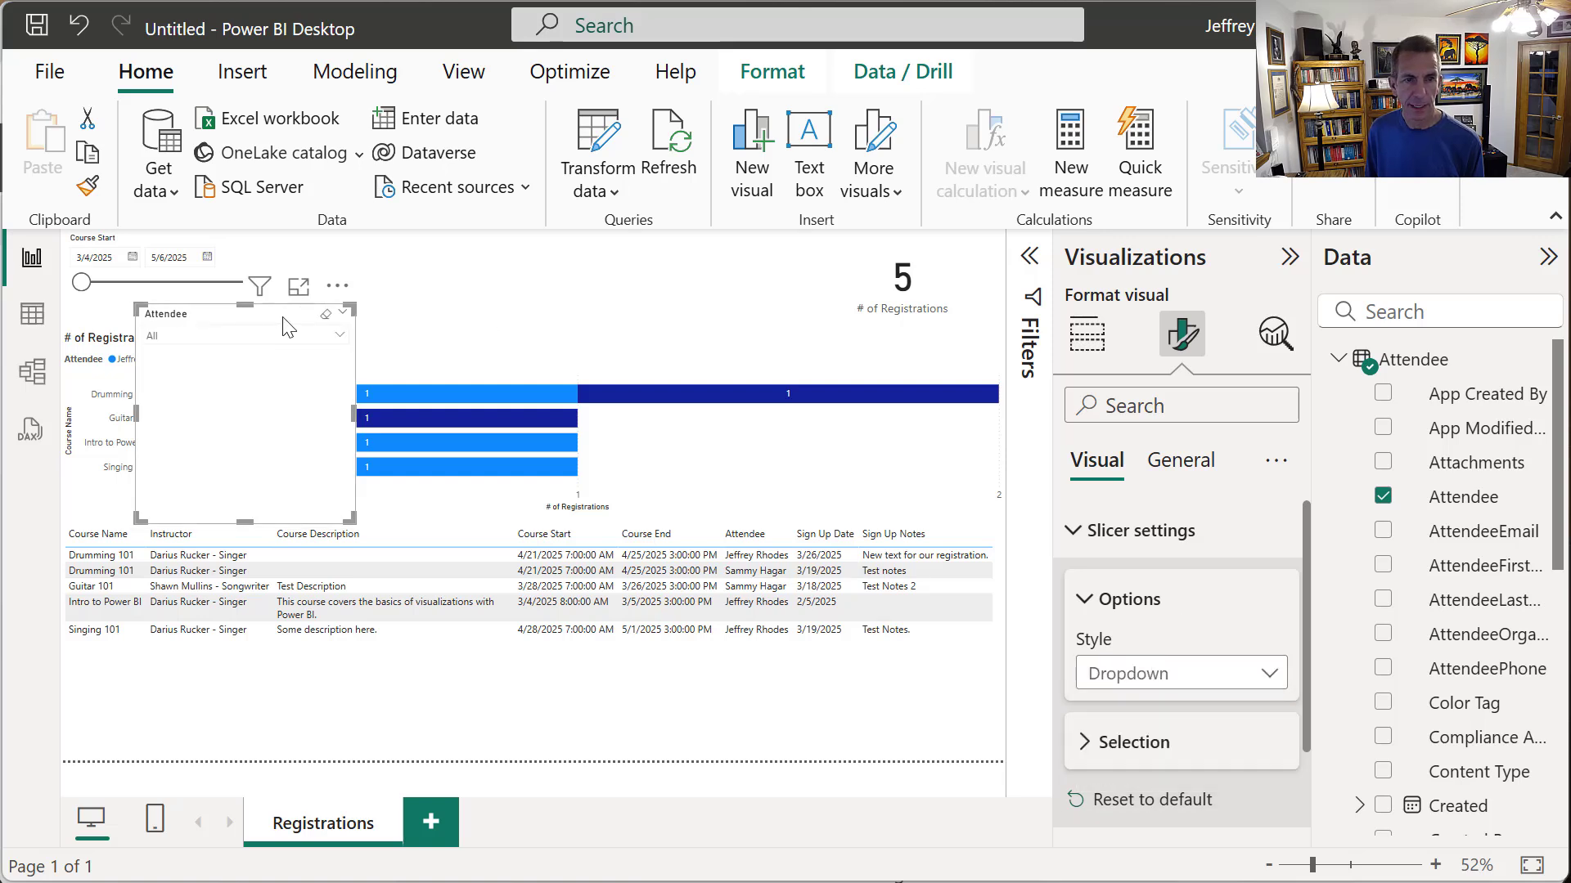
- Move the Attendee slicer above the bar chart, make it shorter and narrower, and copy it
left_click_drag(286, 327, 432, 209)
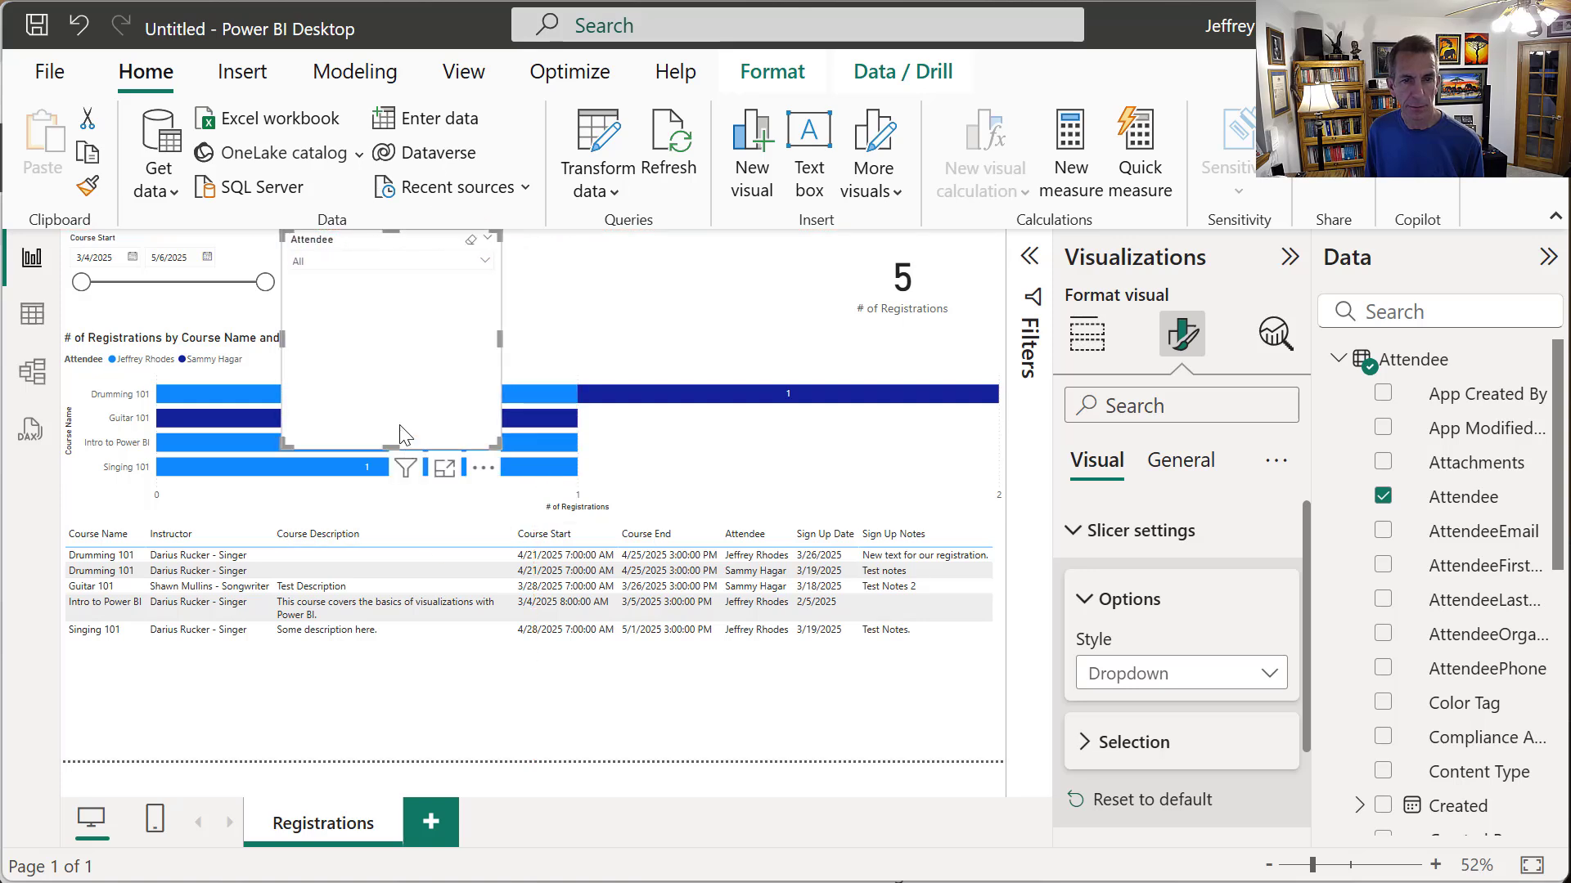
left_click_drag(389, 440, 395, 328)
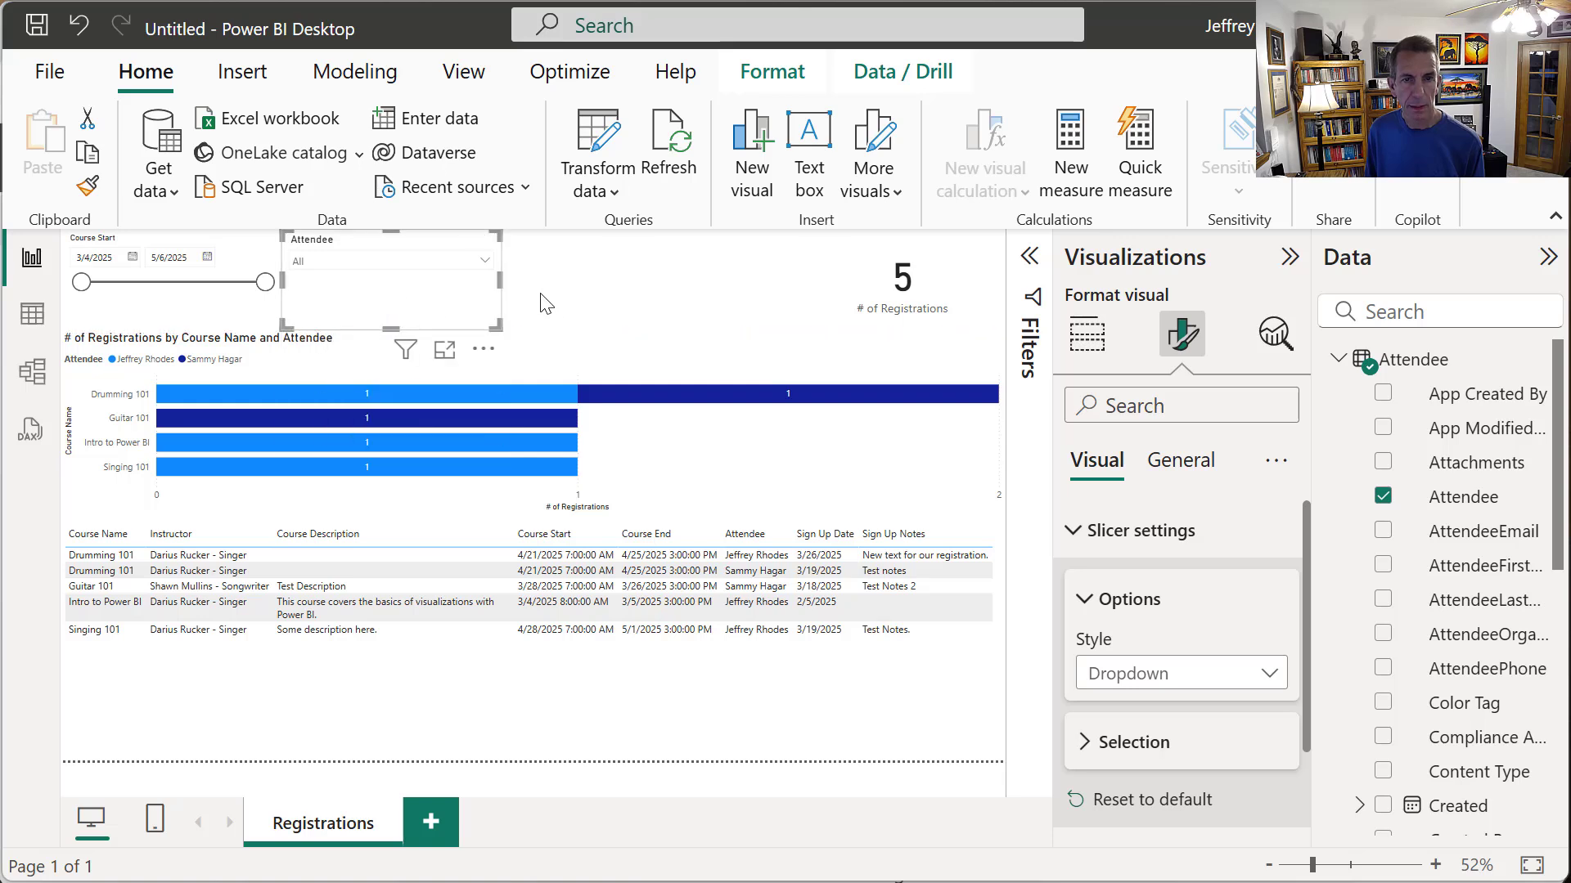
left_click_drag(499, 280, 468, 280)
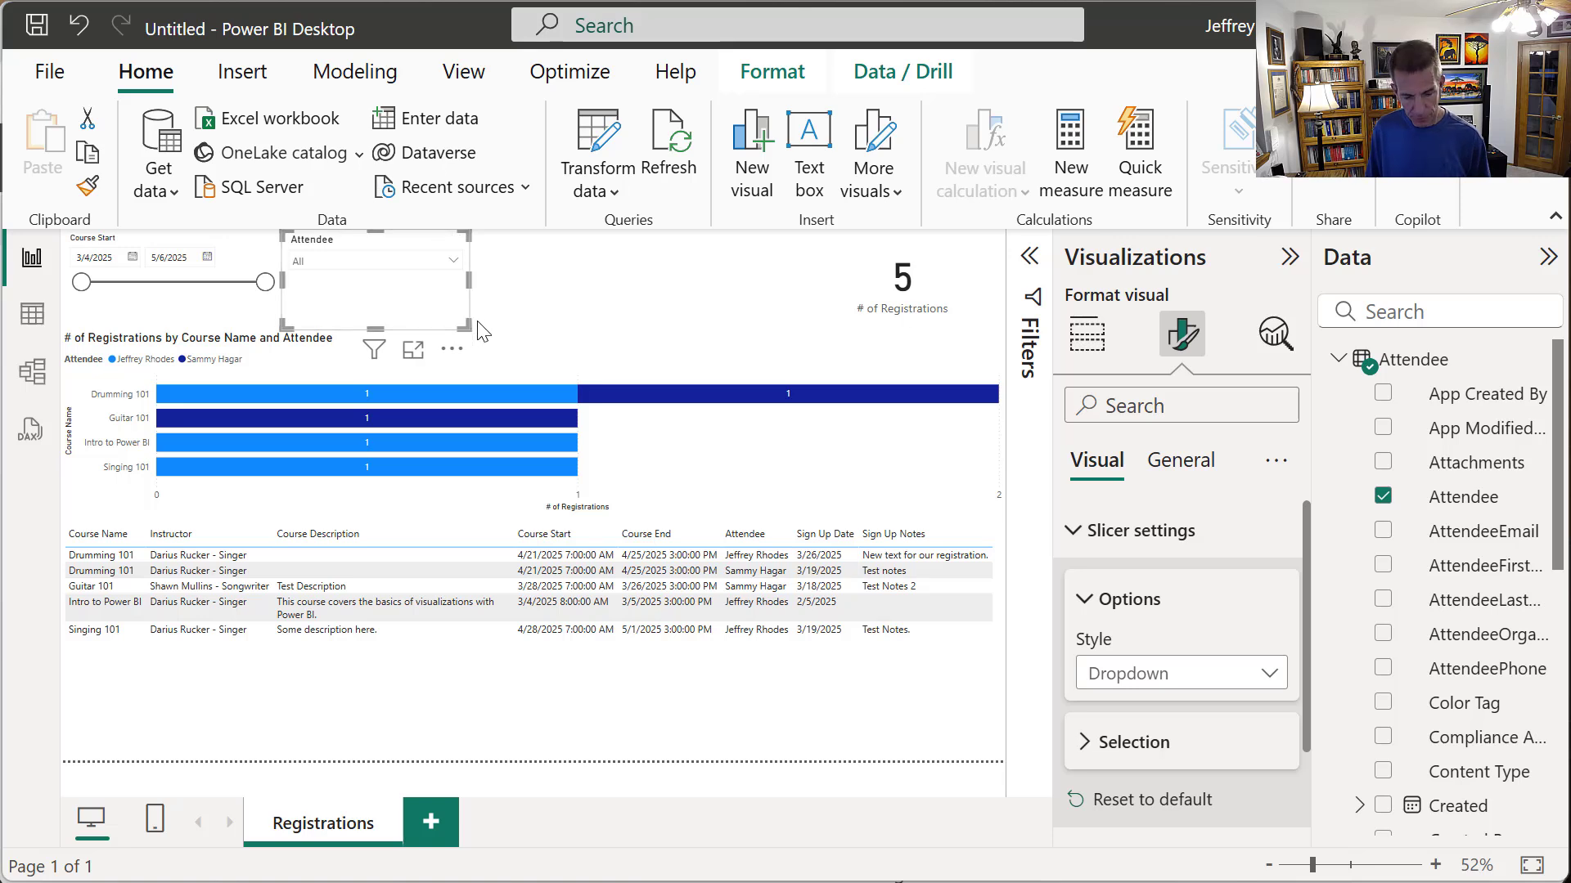
key("ctrl+c")
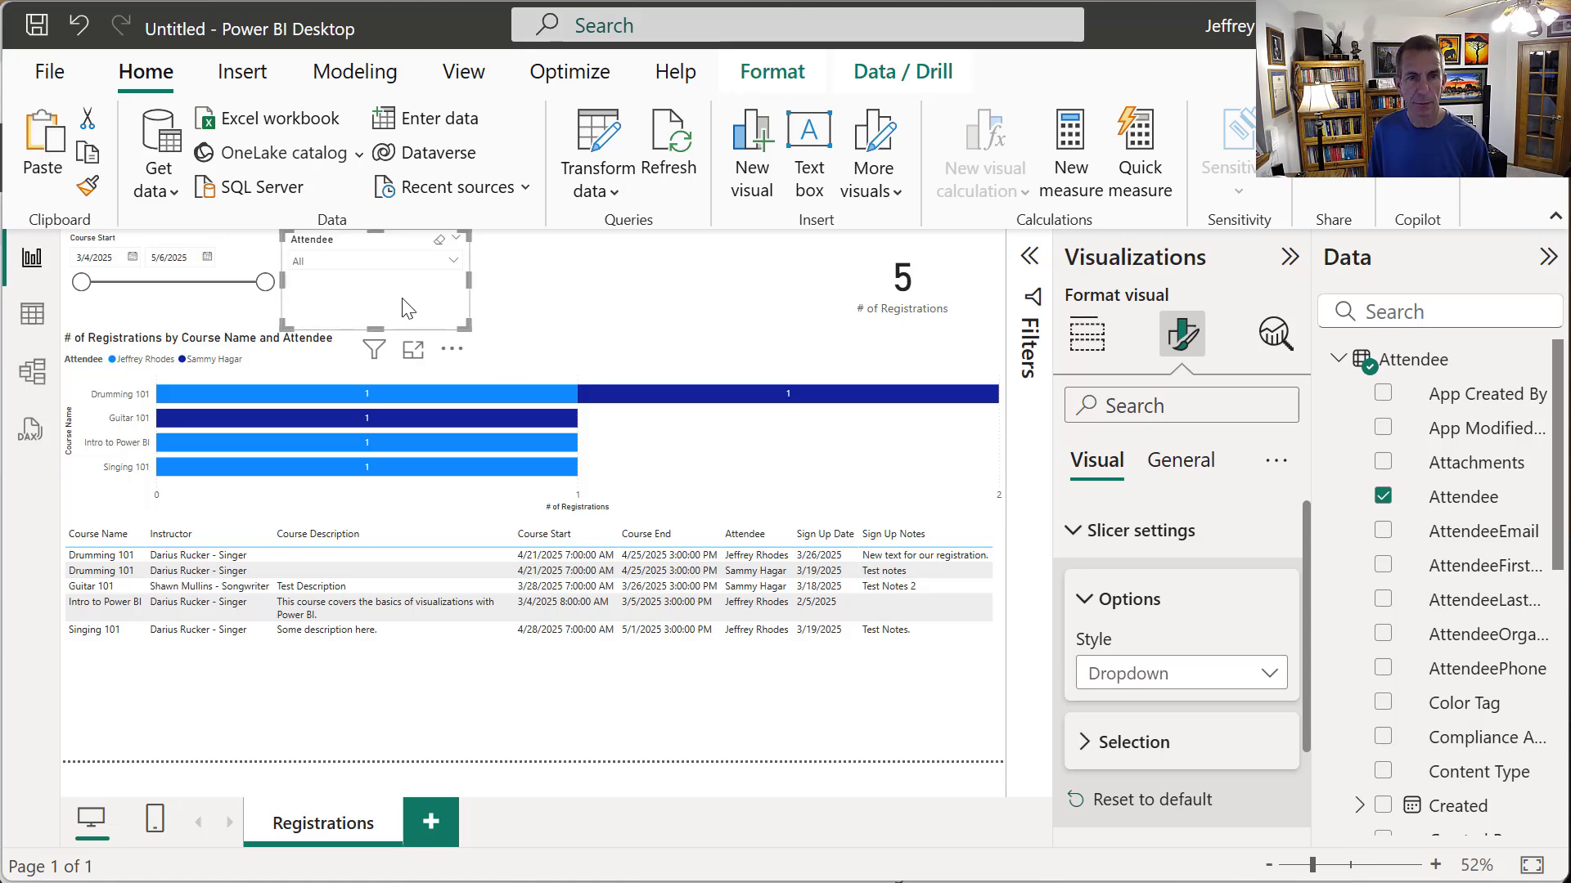
mouse_move(402, 300)
left_mouse_down()
mouse_move(507, 302)
mouse_move(400, 298)
left_mouse_up()
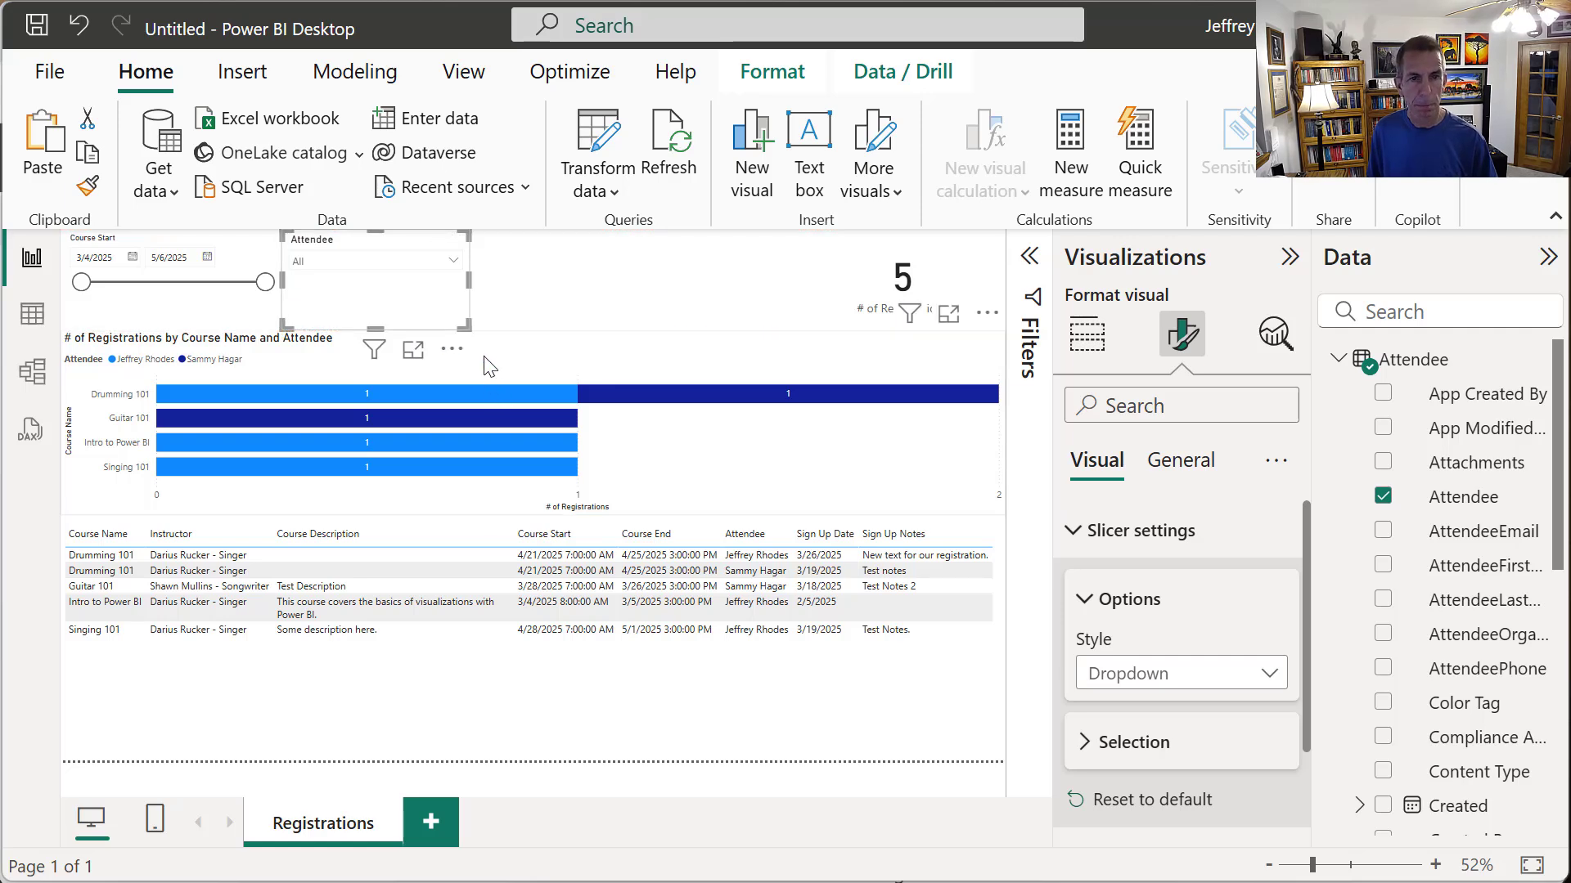
- Paste a duplicate of the Attendee slicer to its right and show the Course table's fields
key("ctrl+v")
left_click_drag(426, 311, 604, 301)
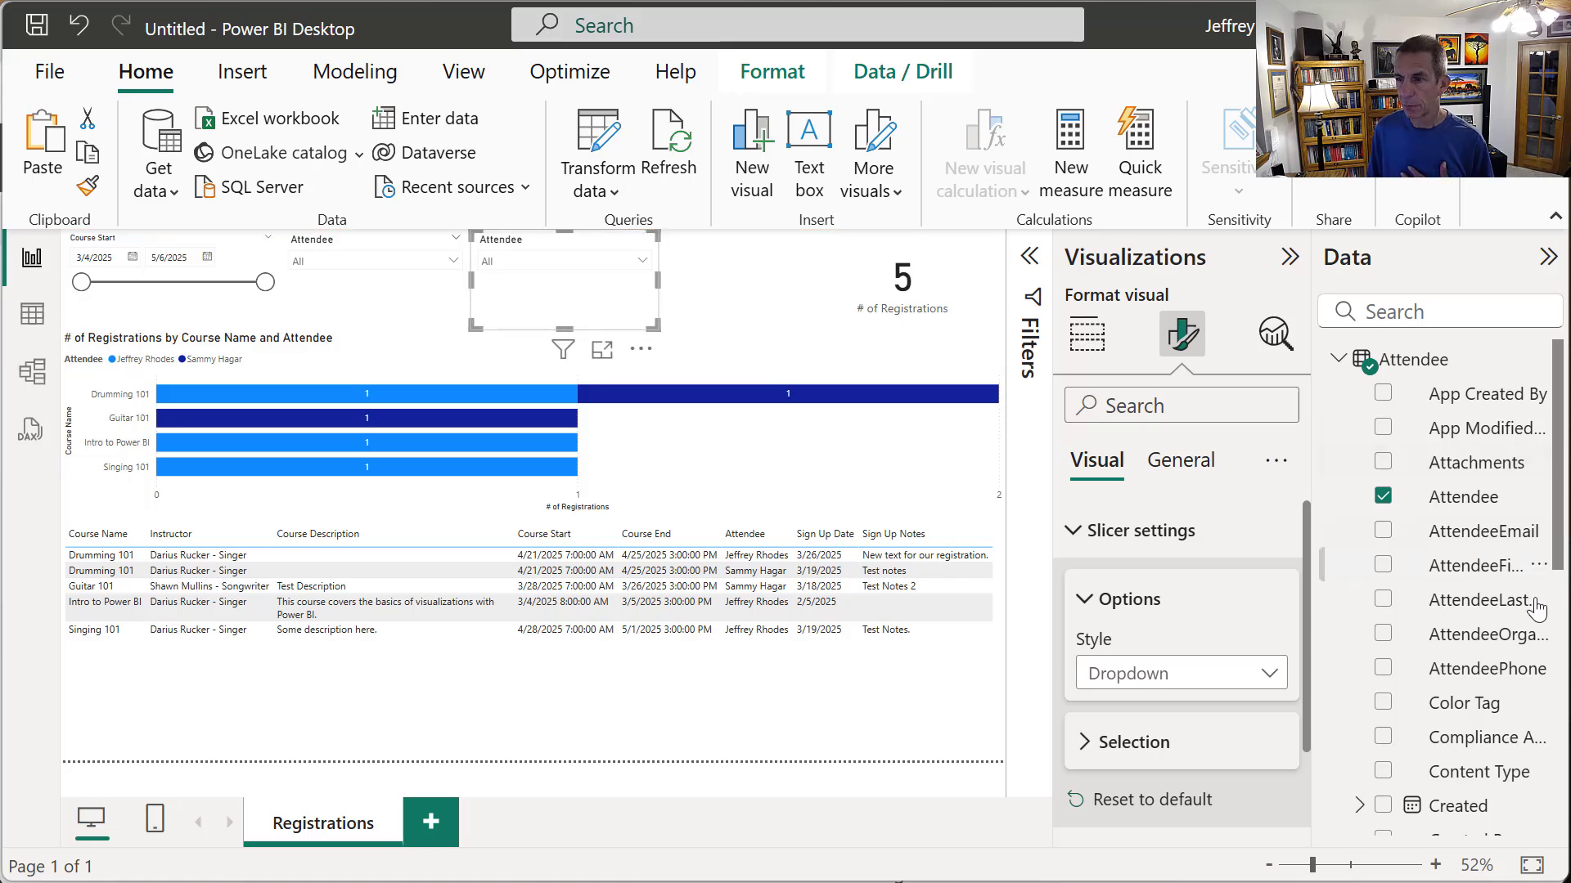
left_click(1338, 359)
left_click(1340, 396)
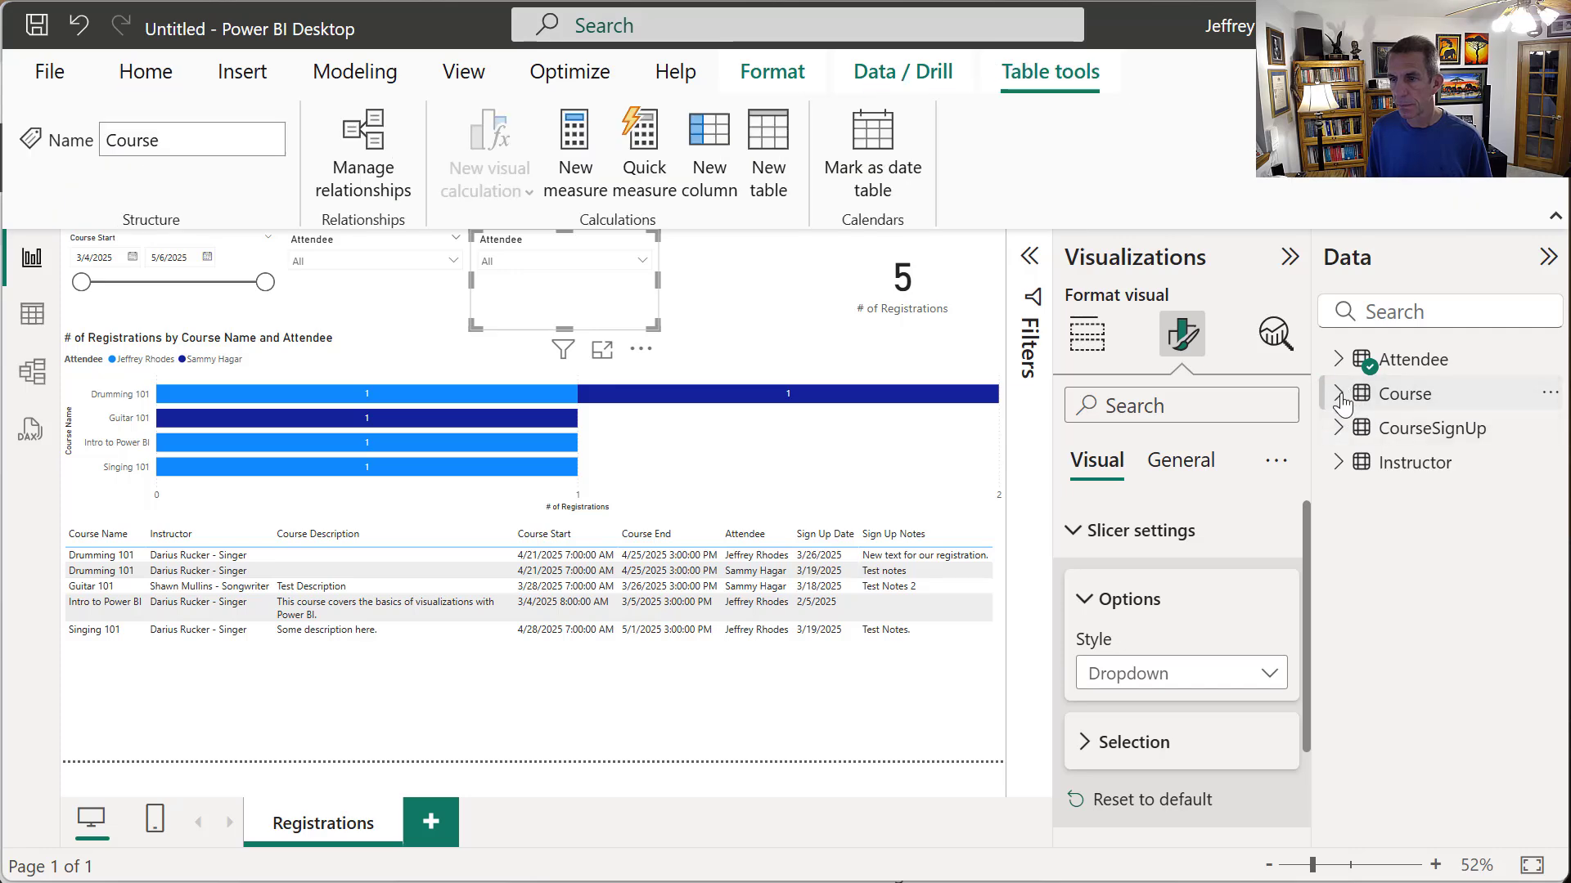
left_click(1338, 394)
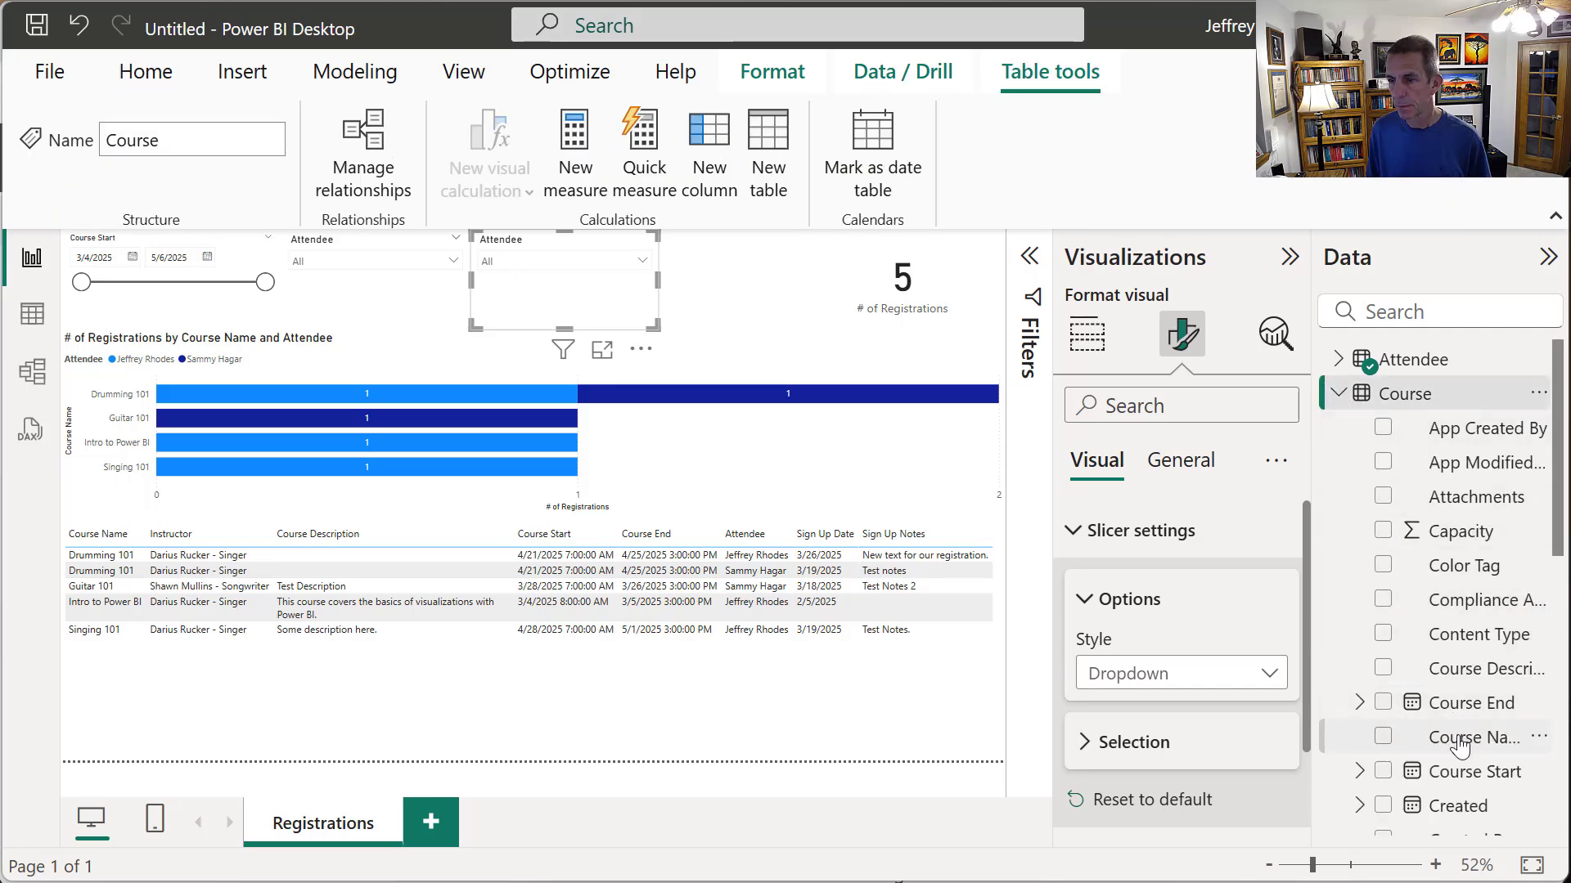
left_click_drag(1457, 740, 1082, 487)
left_click(1088, 337)
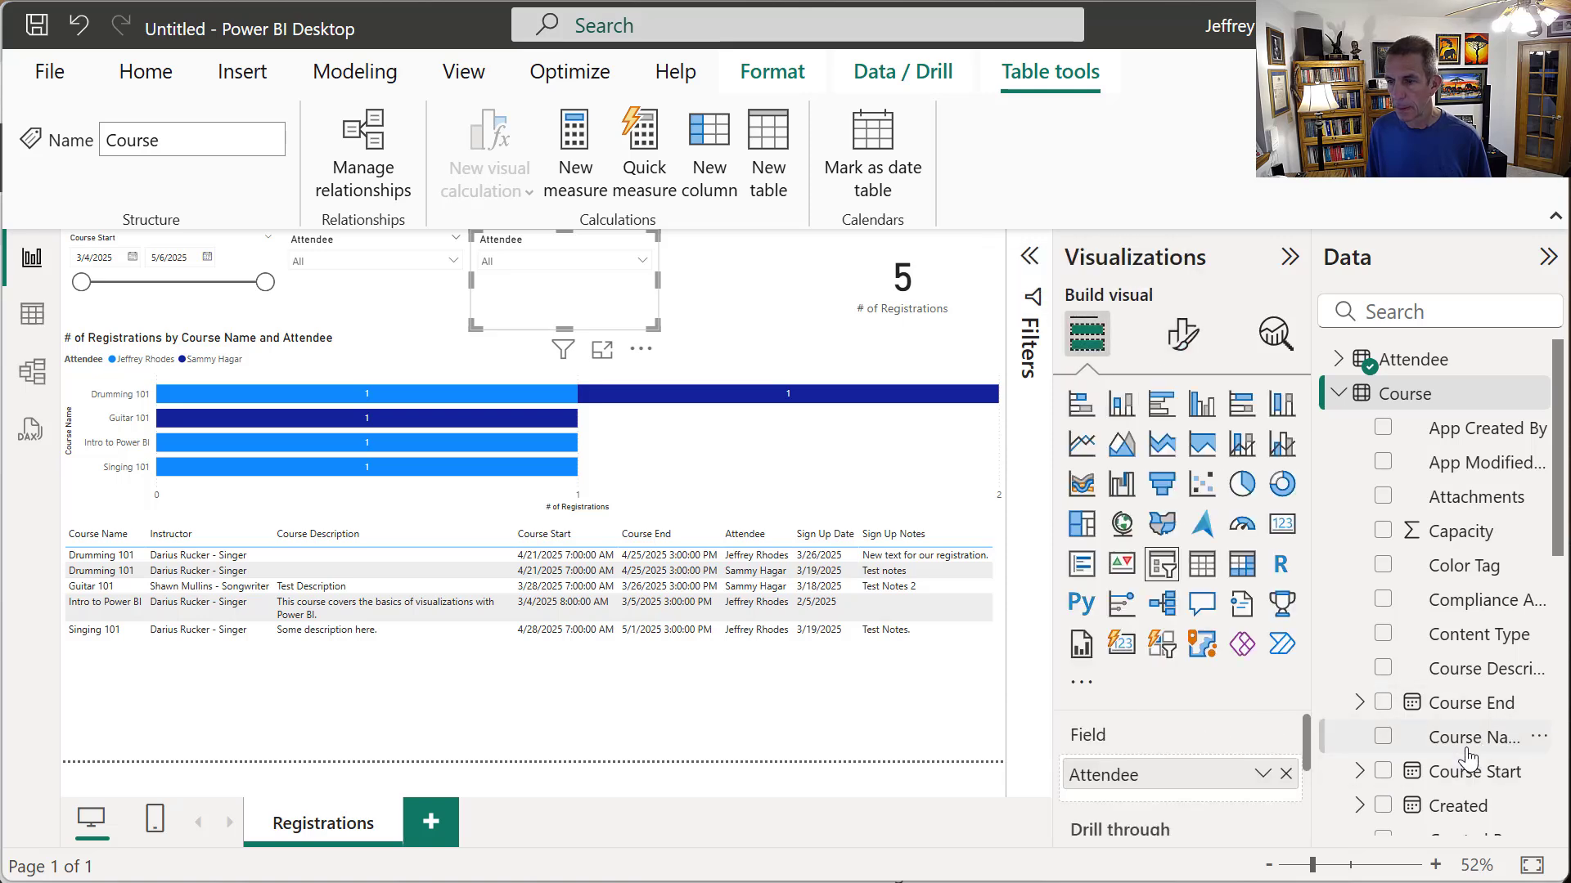
- Make the duplicate filter by Course Name instead of Attendee, and preview its course list
left_click_drag(1464, 739, 1218, 773)
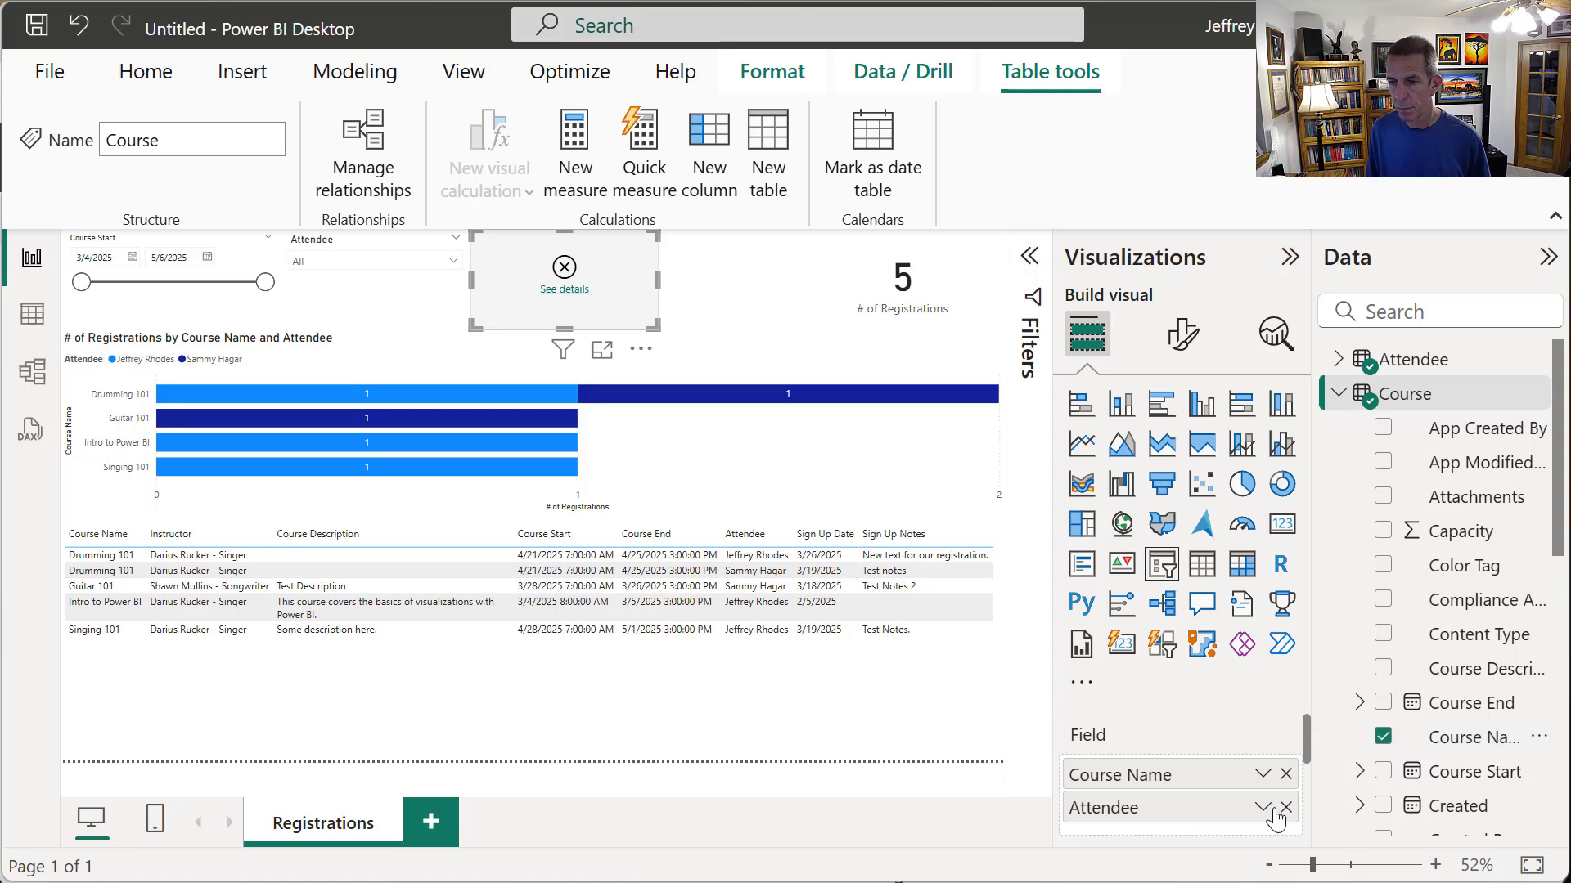
left_click(1263, 811)
left_click(1263, 810)
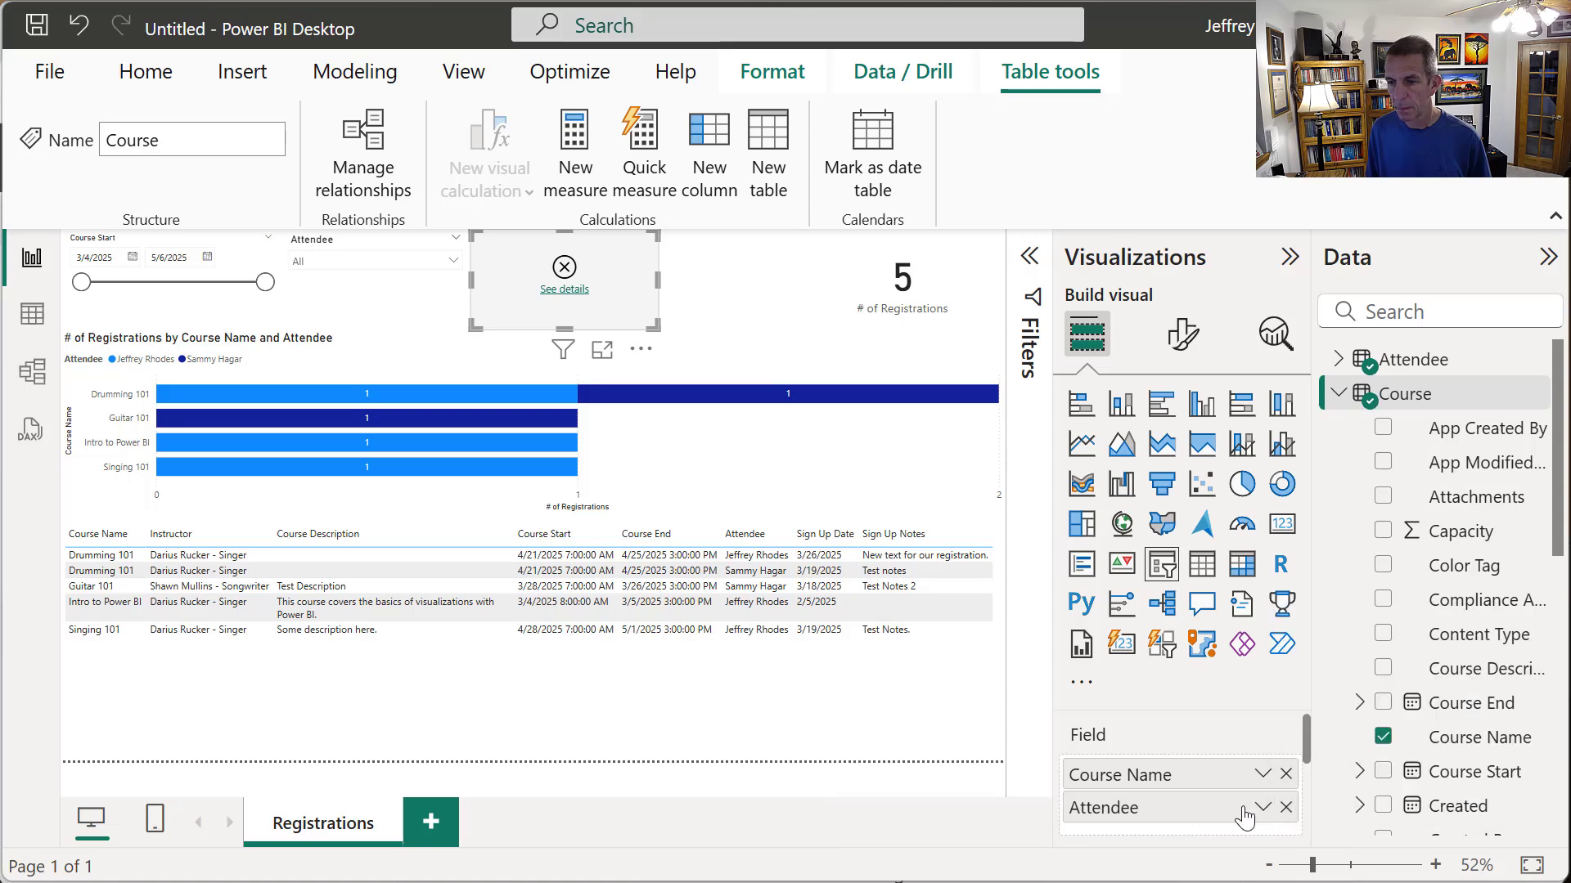
left_click(1286, 807)
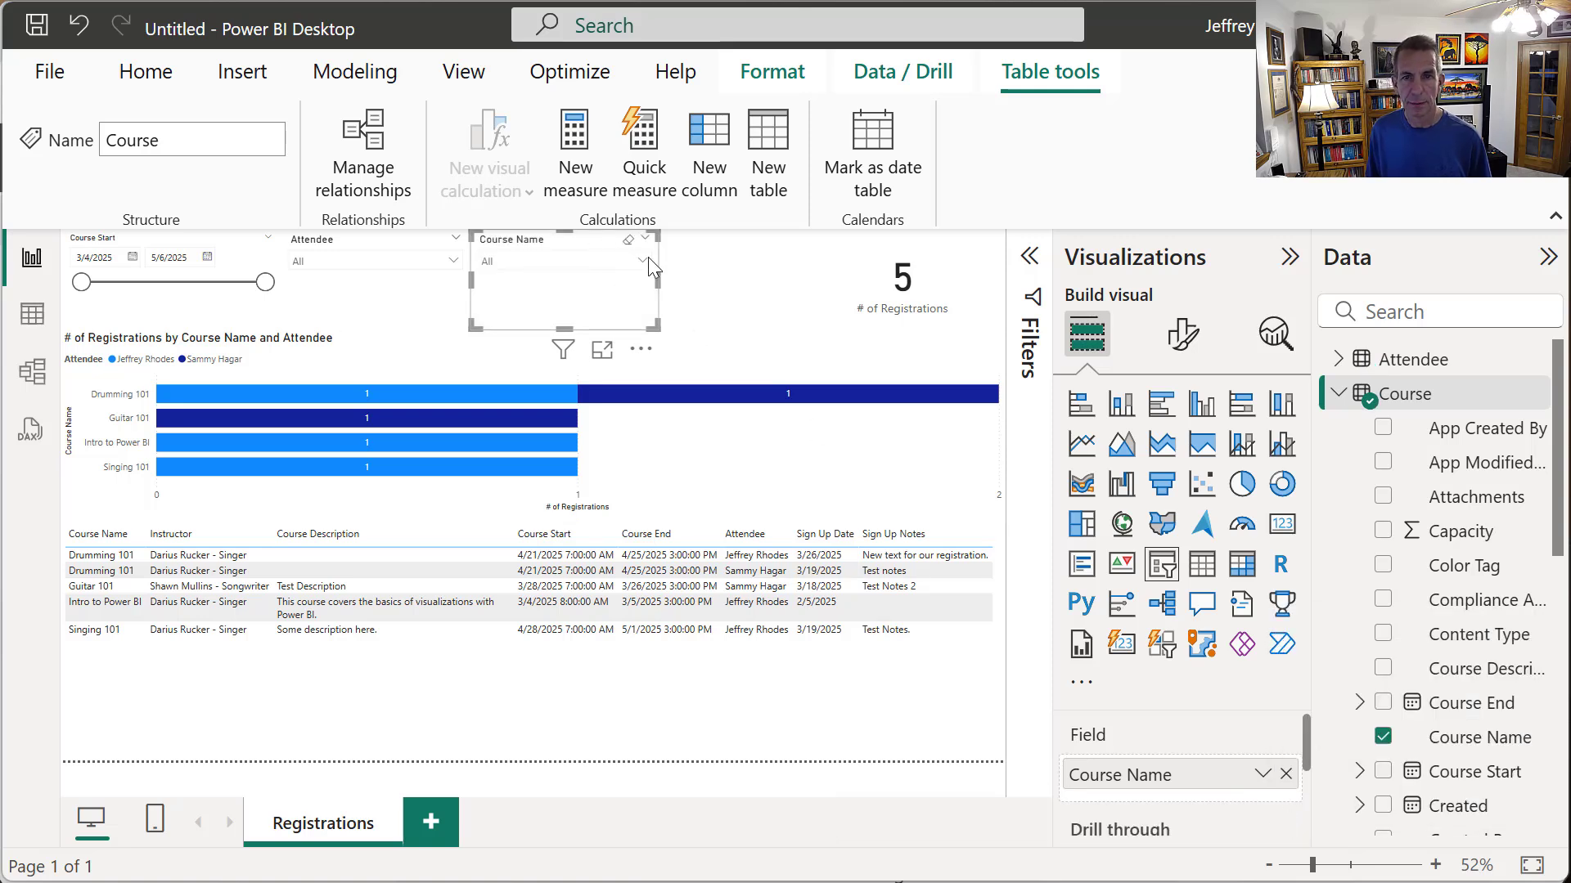
left_click(643, 260)
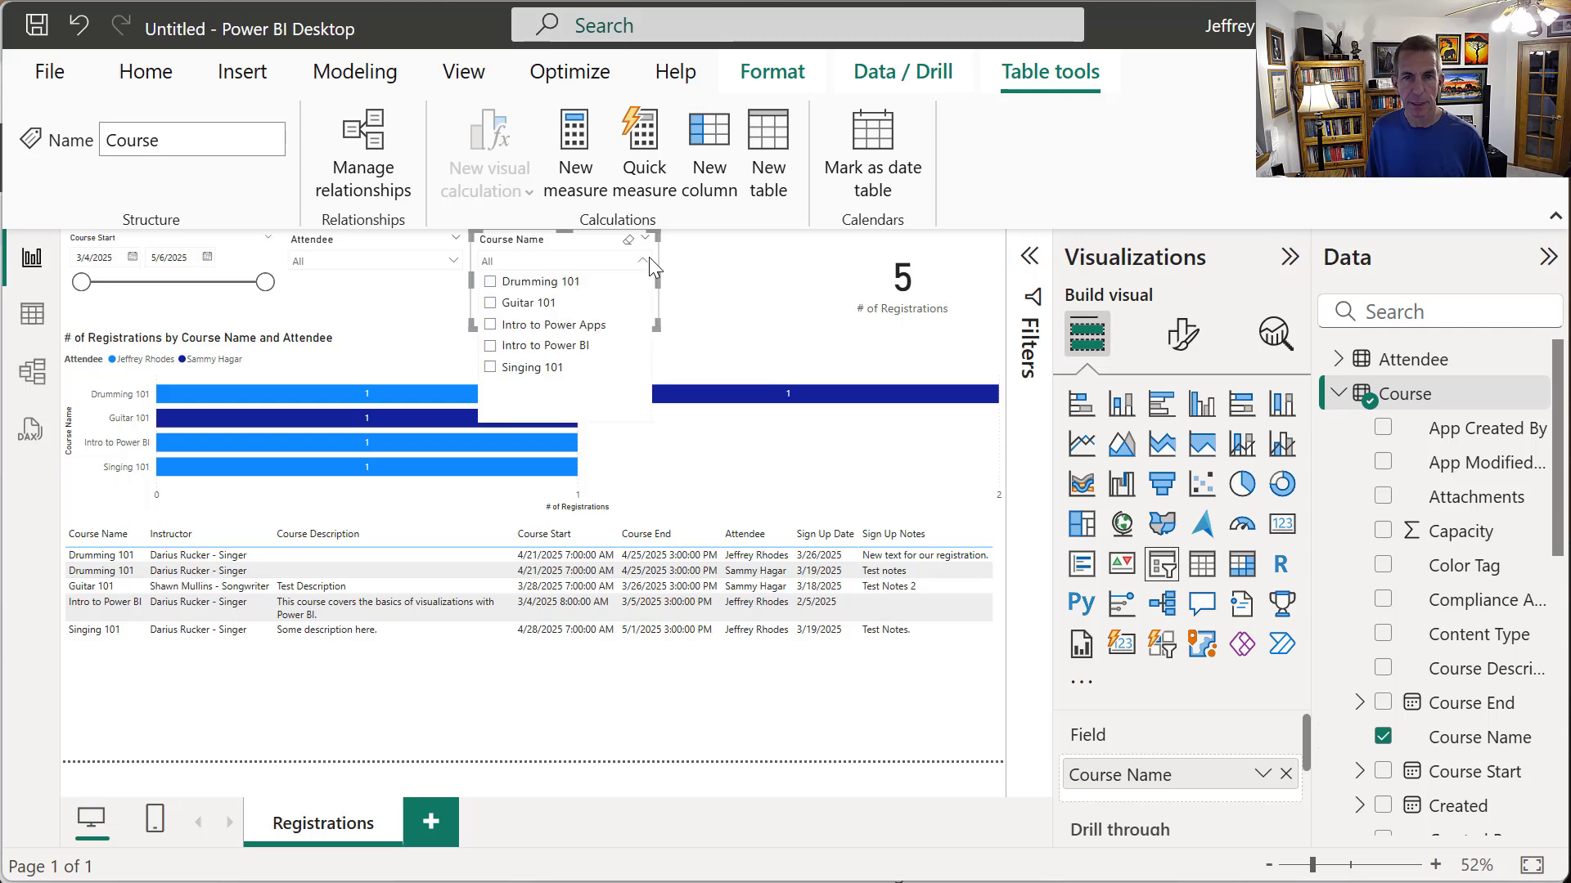
left_click(649, 257)
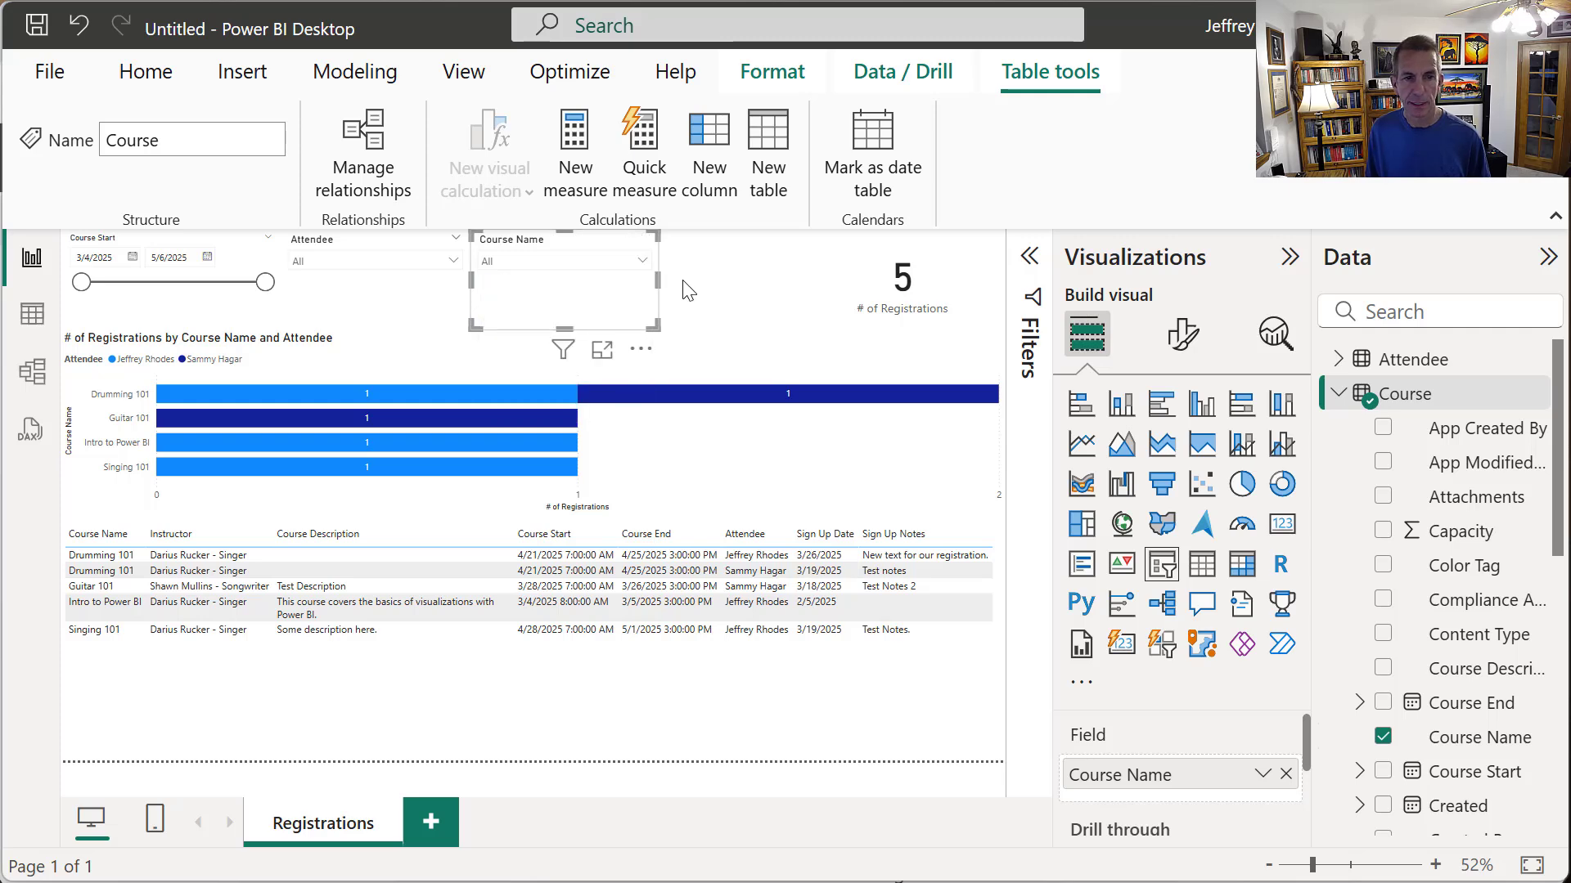
key("Escape")
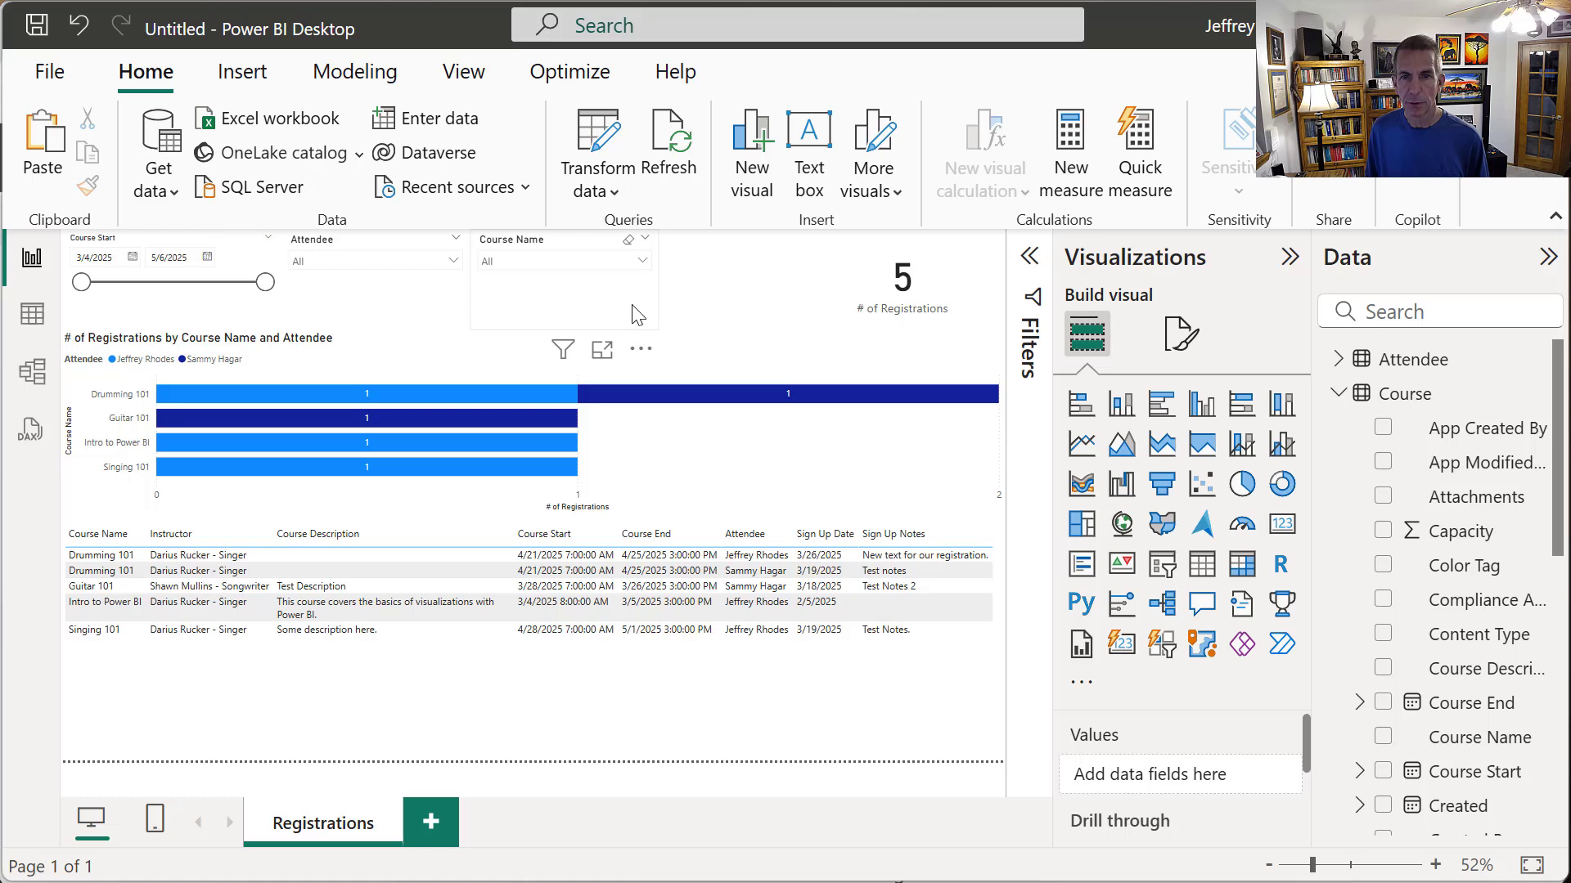
left_click(637, 315)
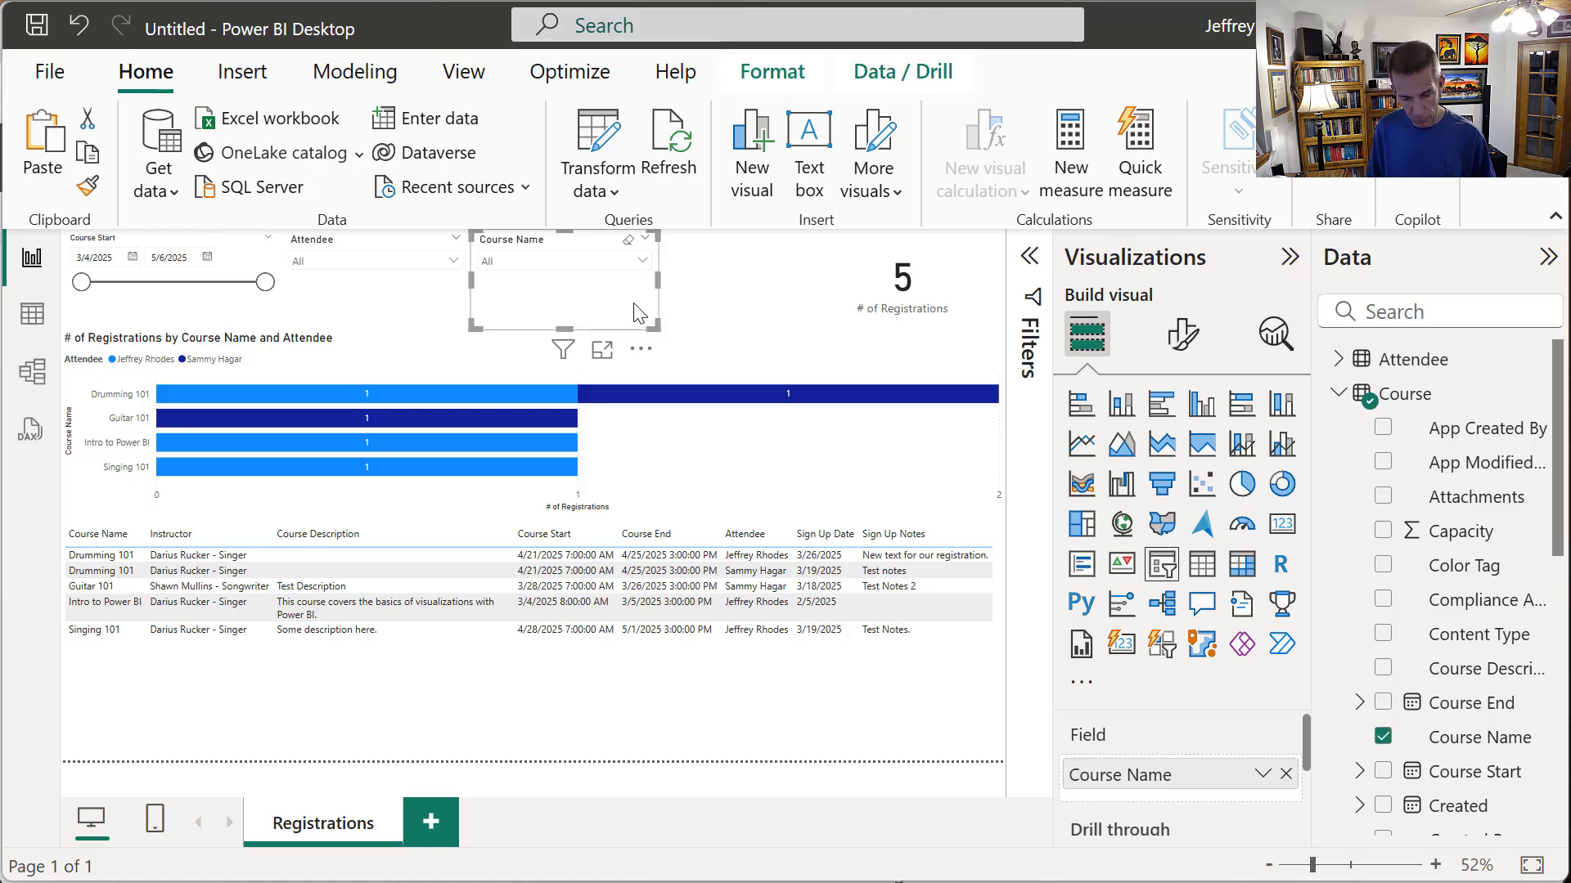
- Place a copy of the Course Name slicer further right and switch its field to Future Session
left_click_drag(637, 314, 810, 273)
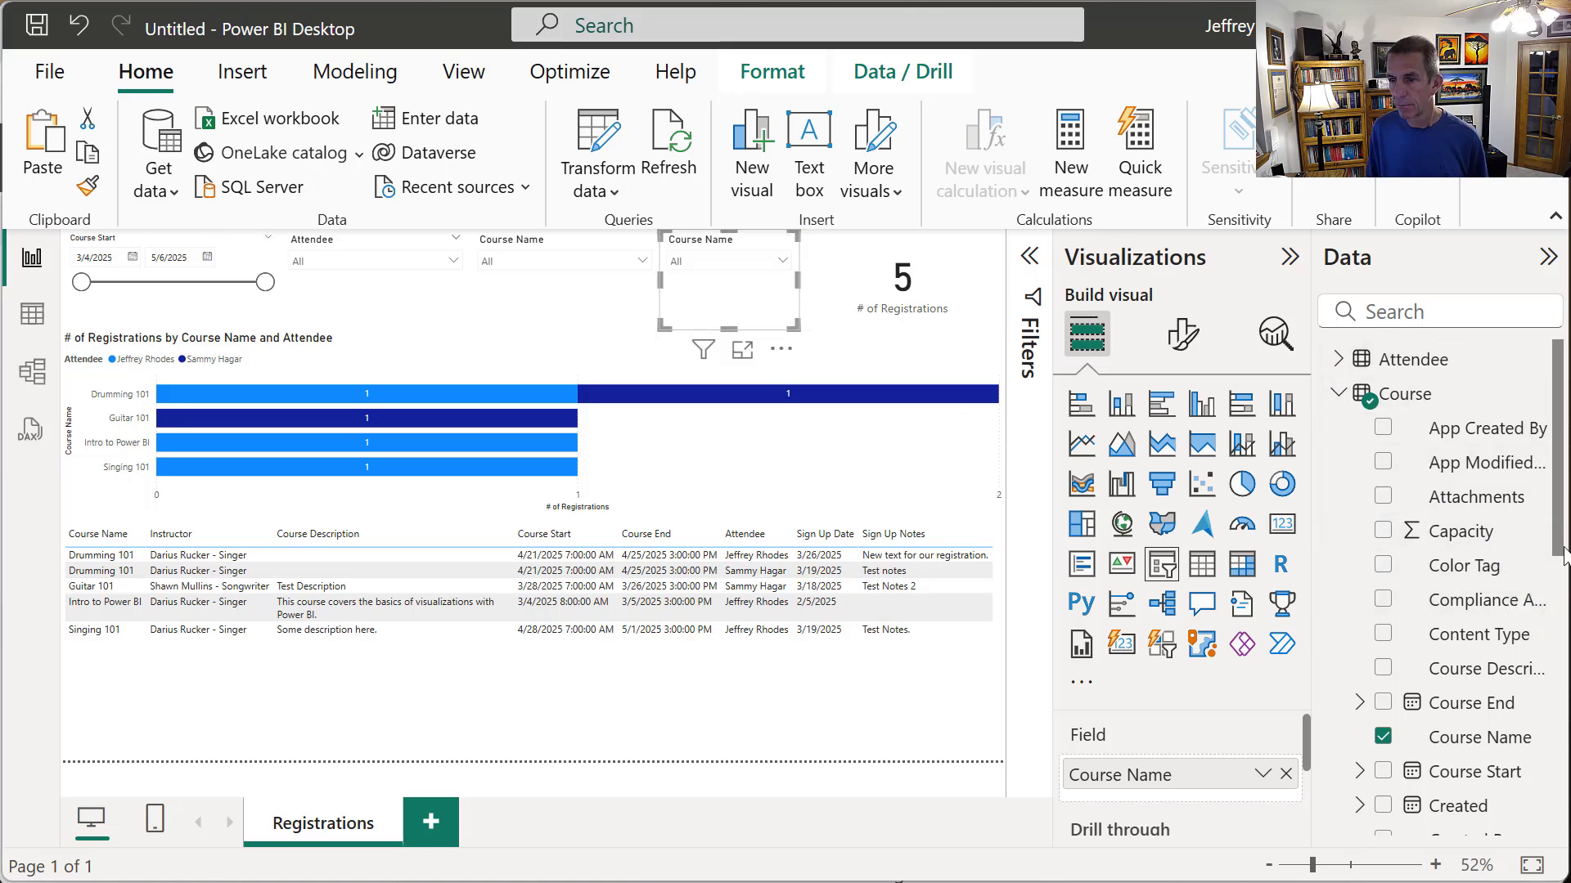
scroll(1560, 552, "down", 4)
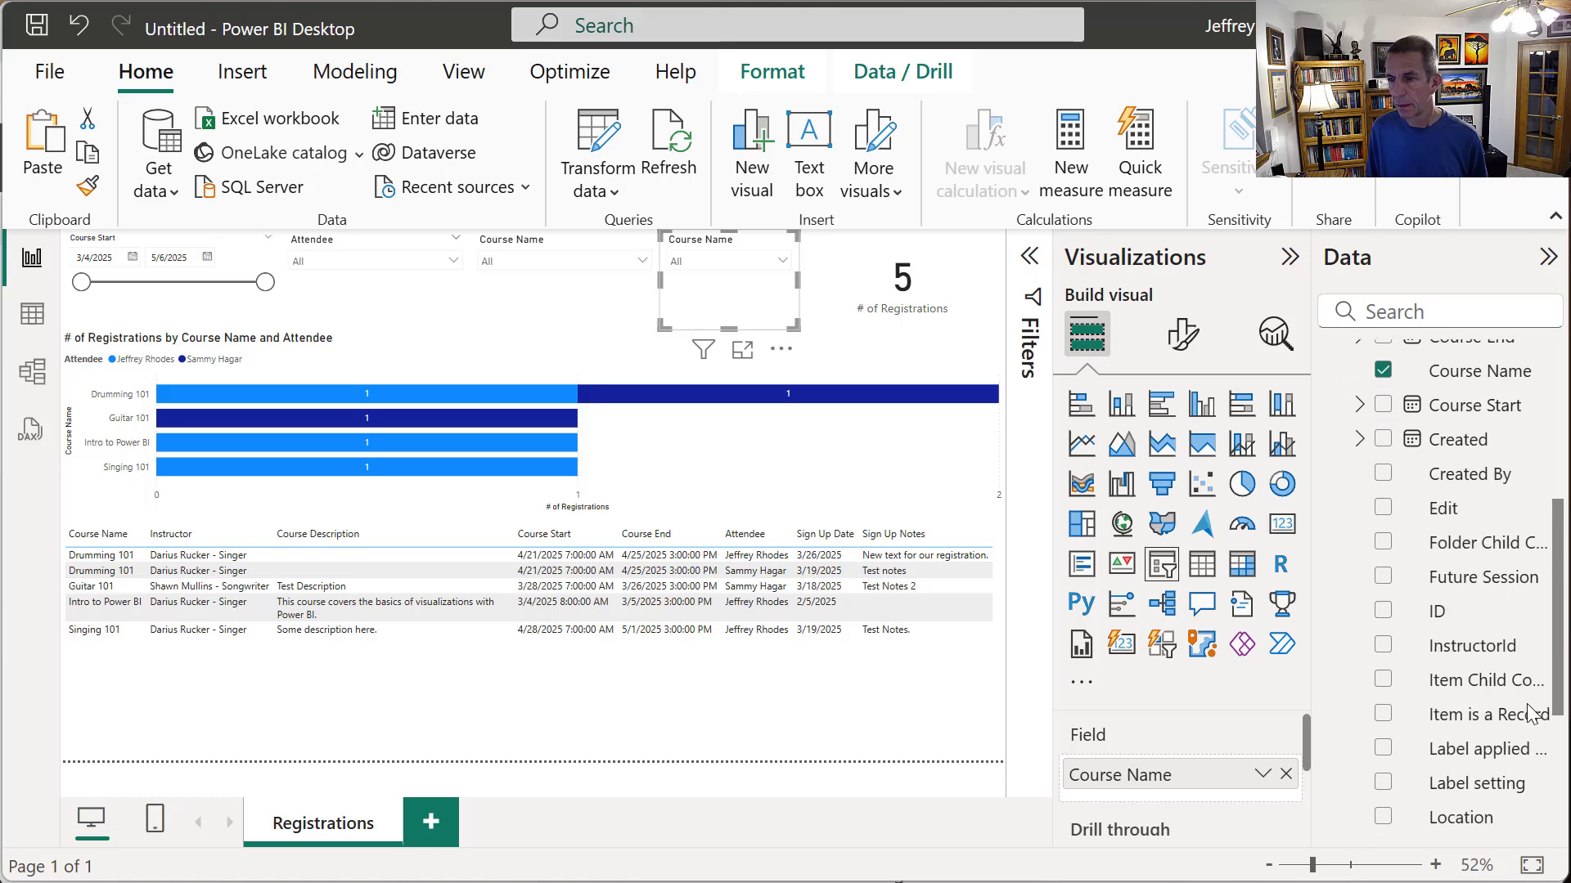
left_click_drag(1469, 600, 1244, 776)
left_click(1287, 808)
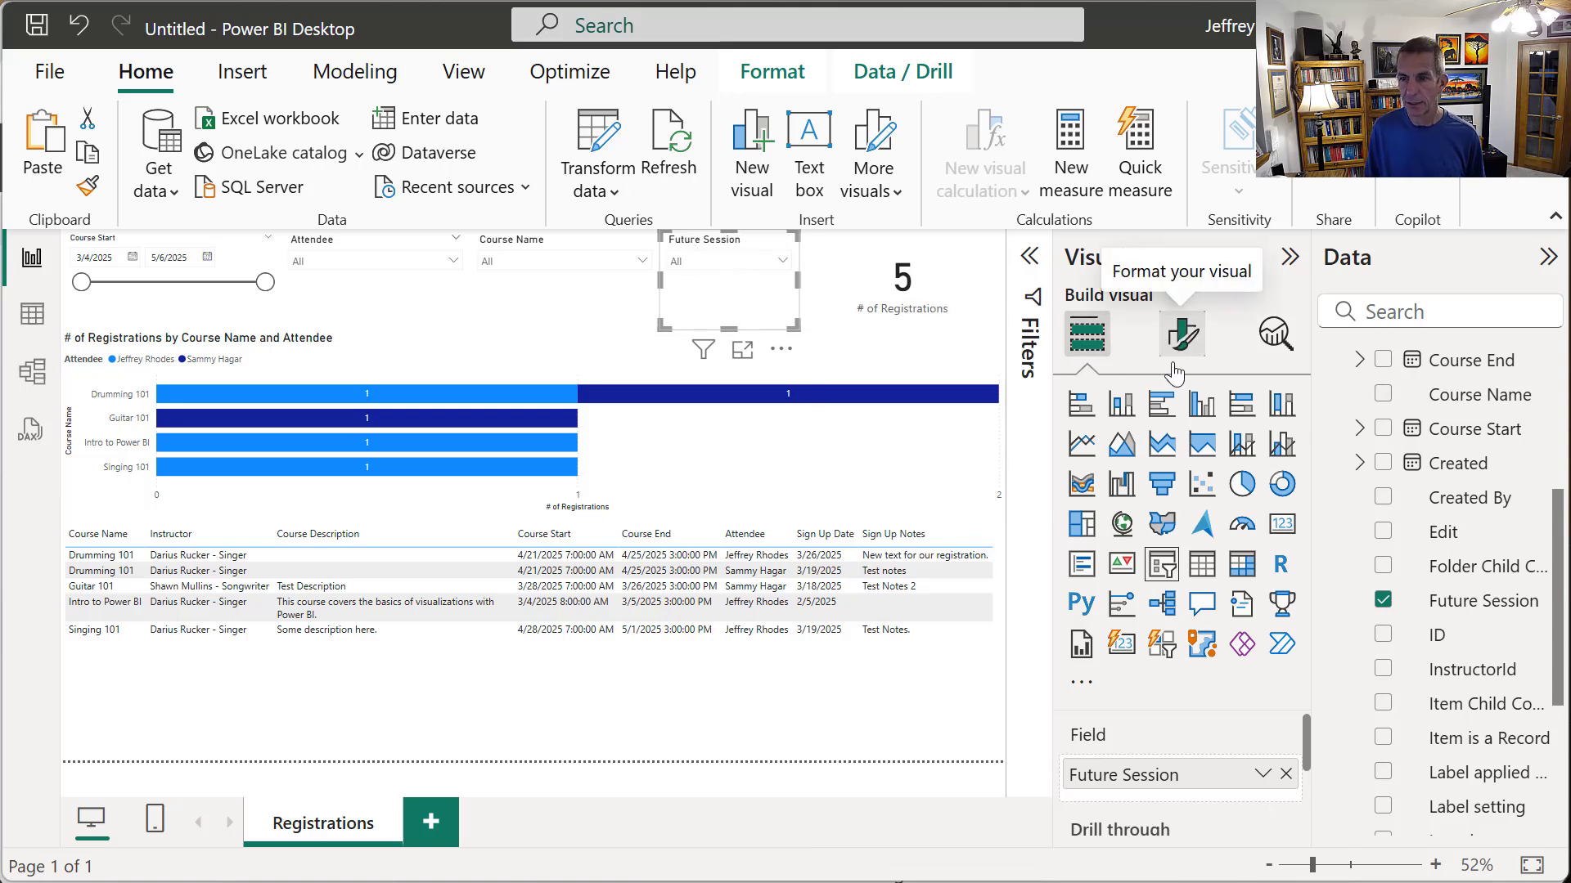
- Set the Future Session slicer's style to Vertical list with checkboxes
left_click(1182, 333)
left_click(1216, 473)
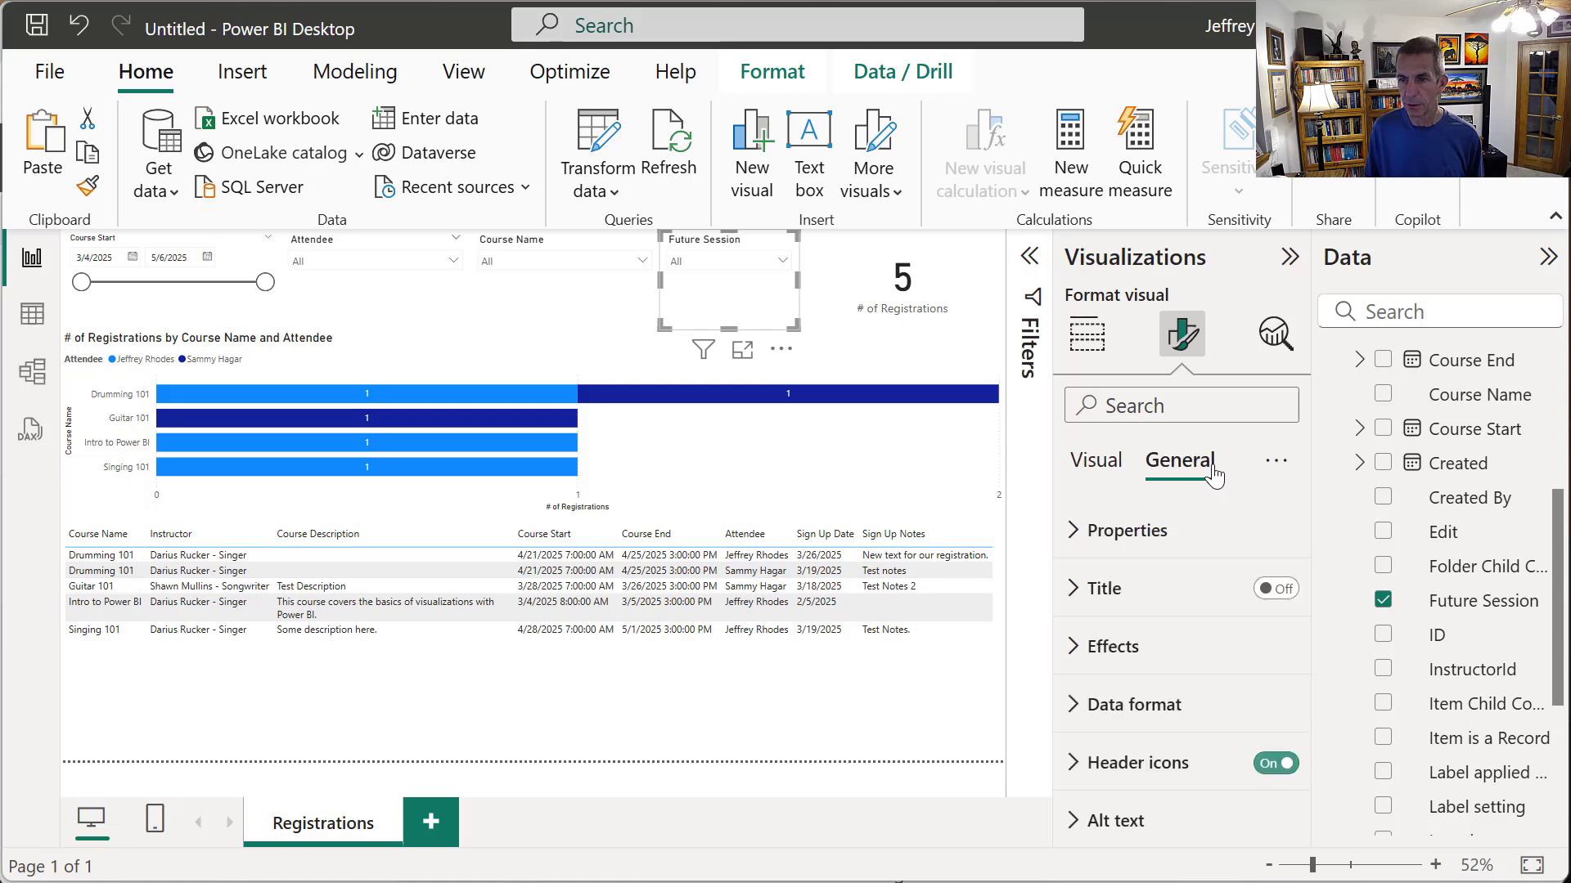
left_click(1072, 532)
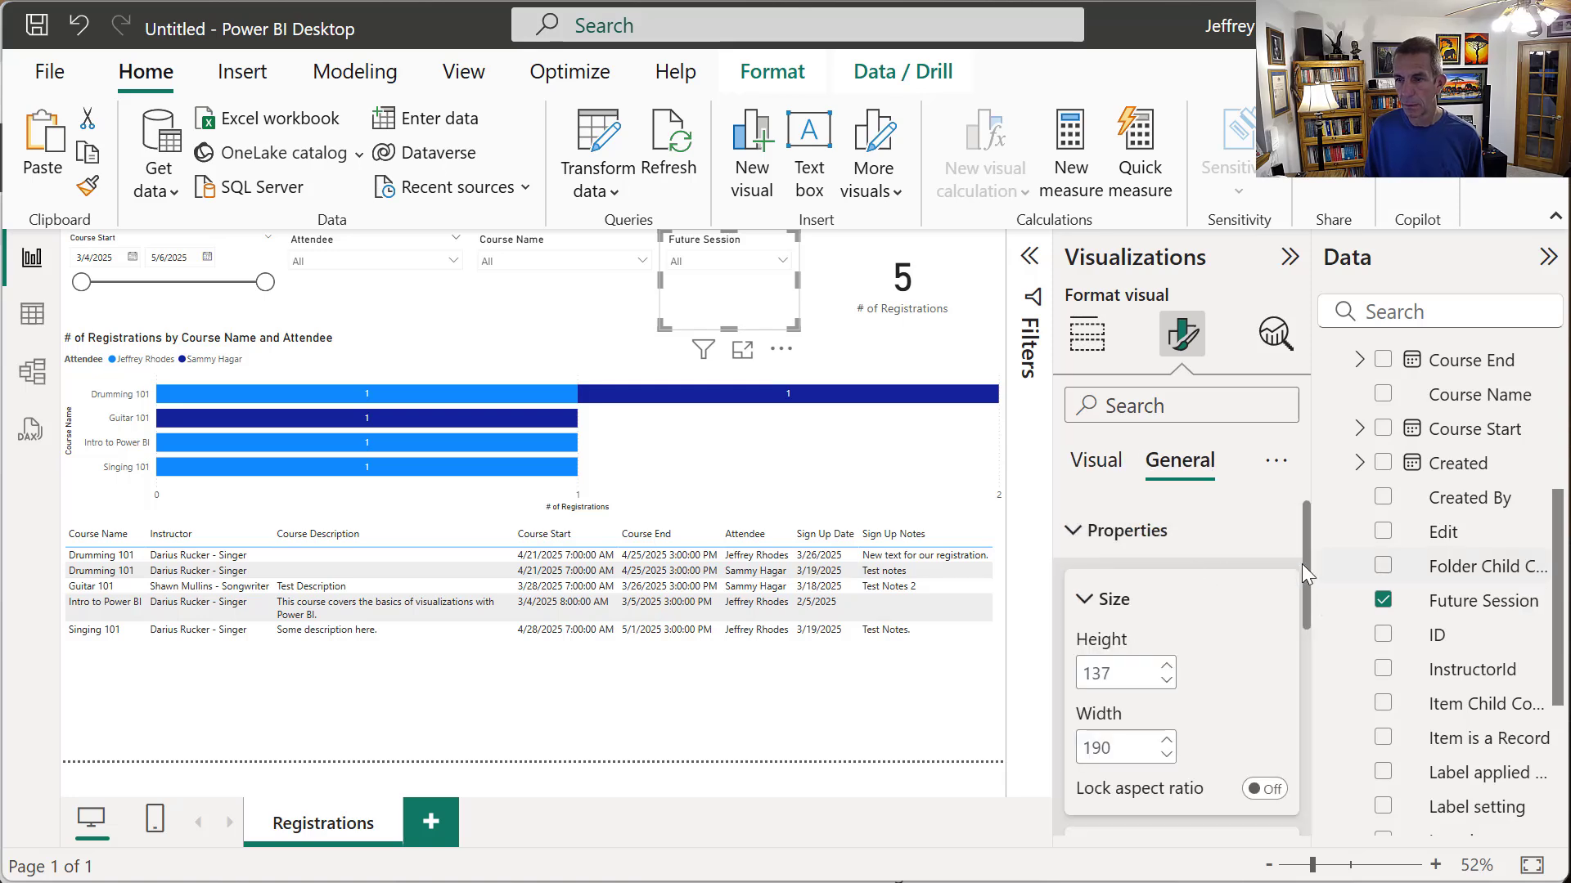
left_click(1092, 463)
left_click(1092, 532)
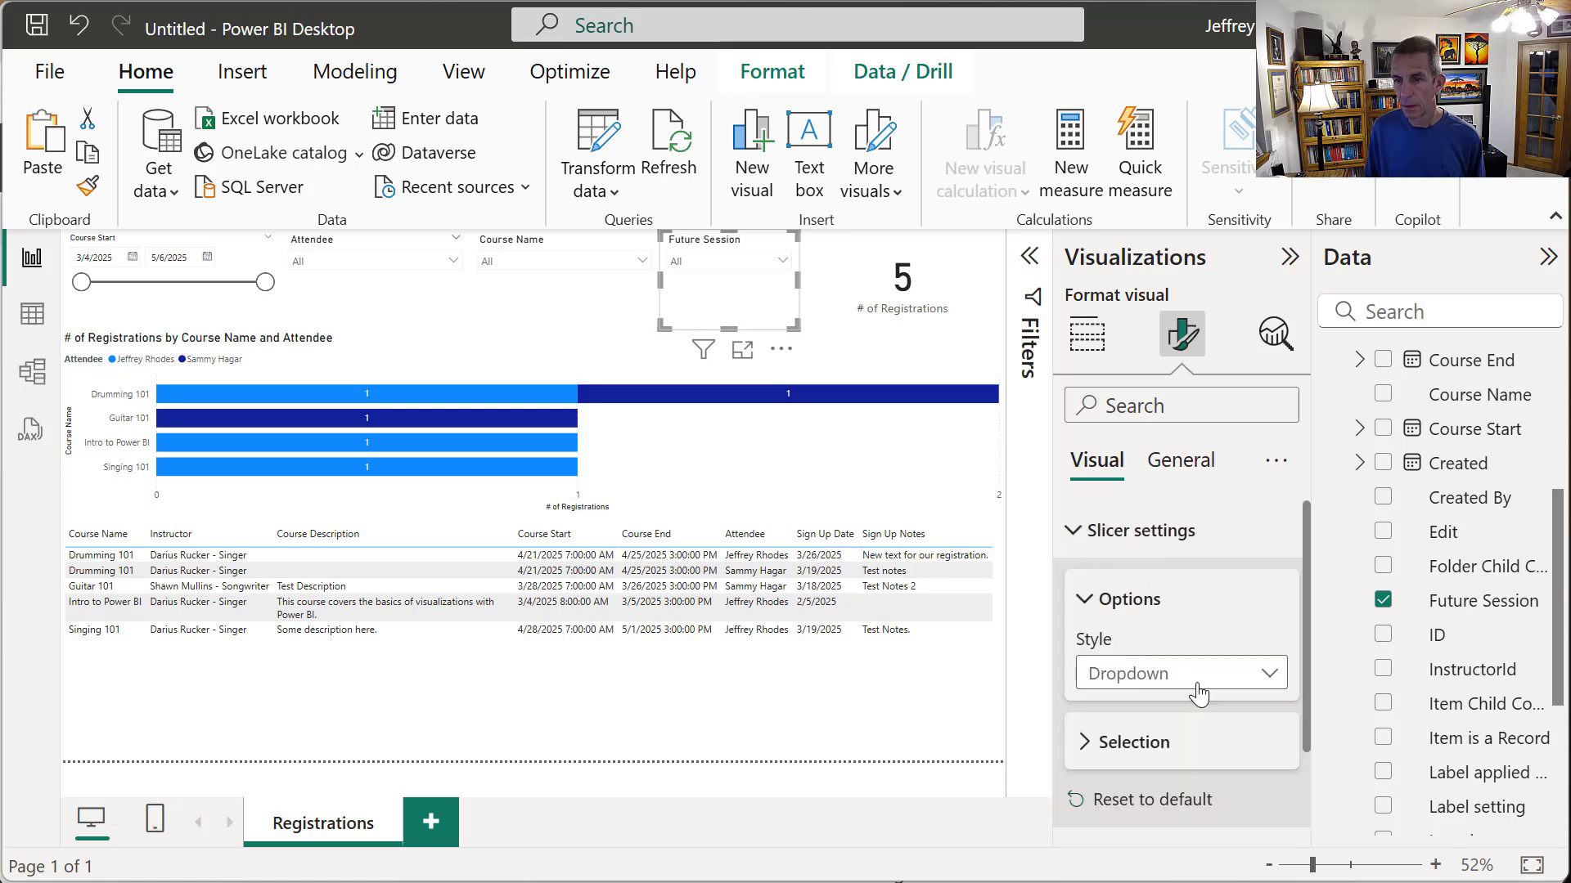
left_click(1195, 677)
left_click(1147, 707)
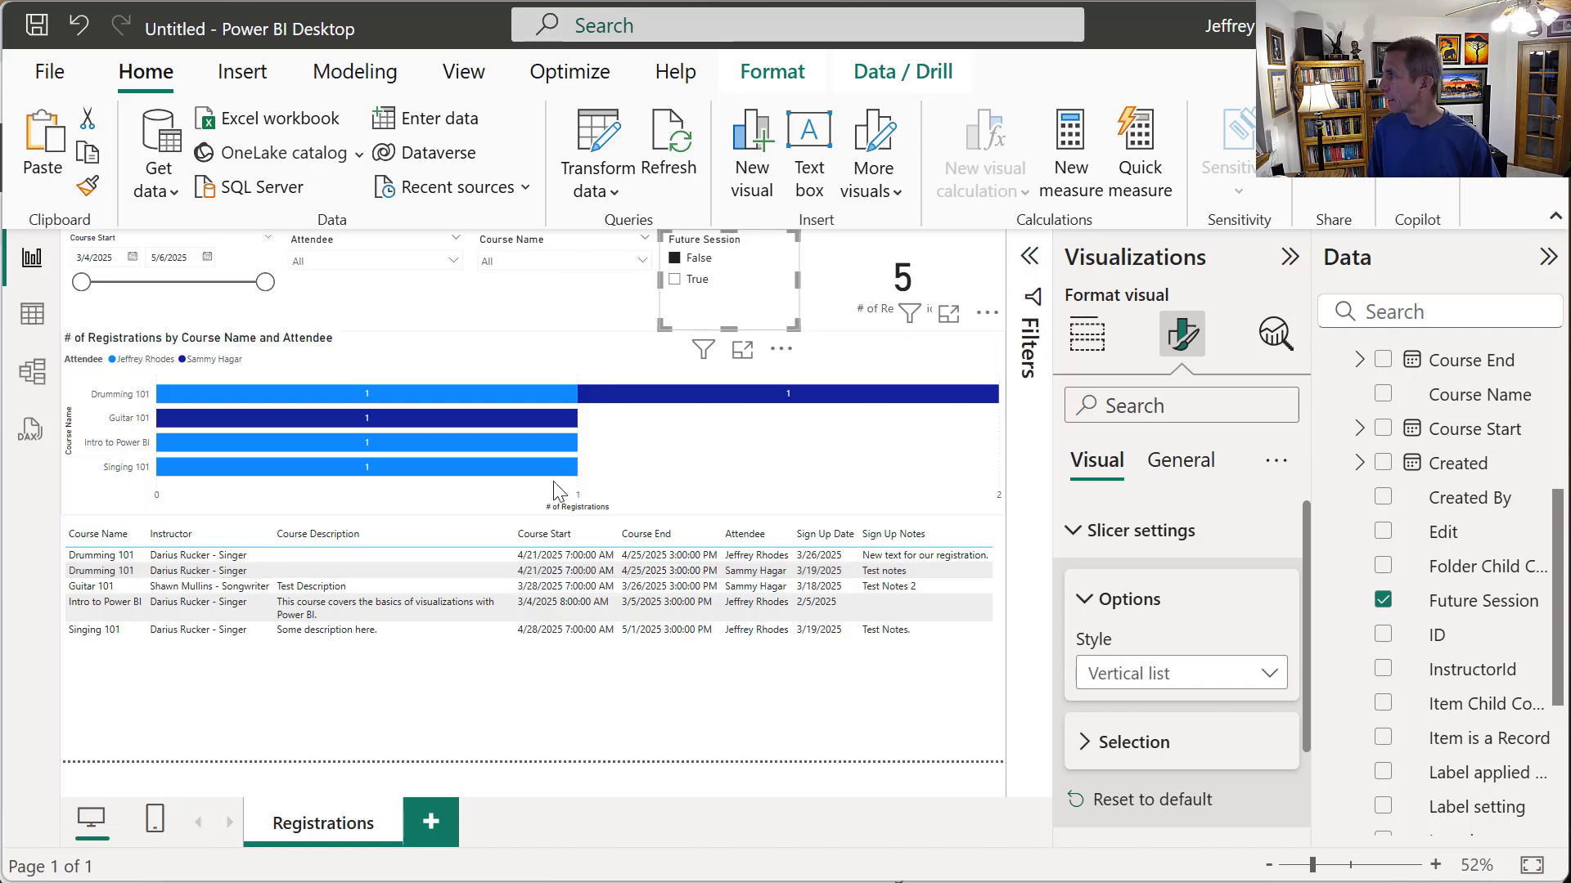
- Open the Singing 101 item from the SharePoint Course list for editing
key("alt+Tab")
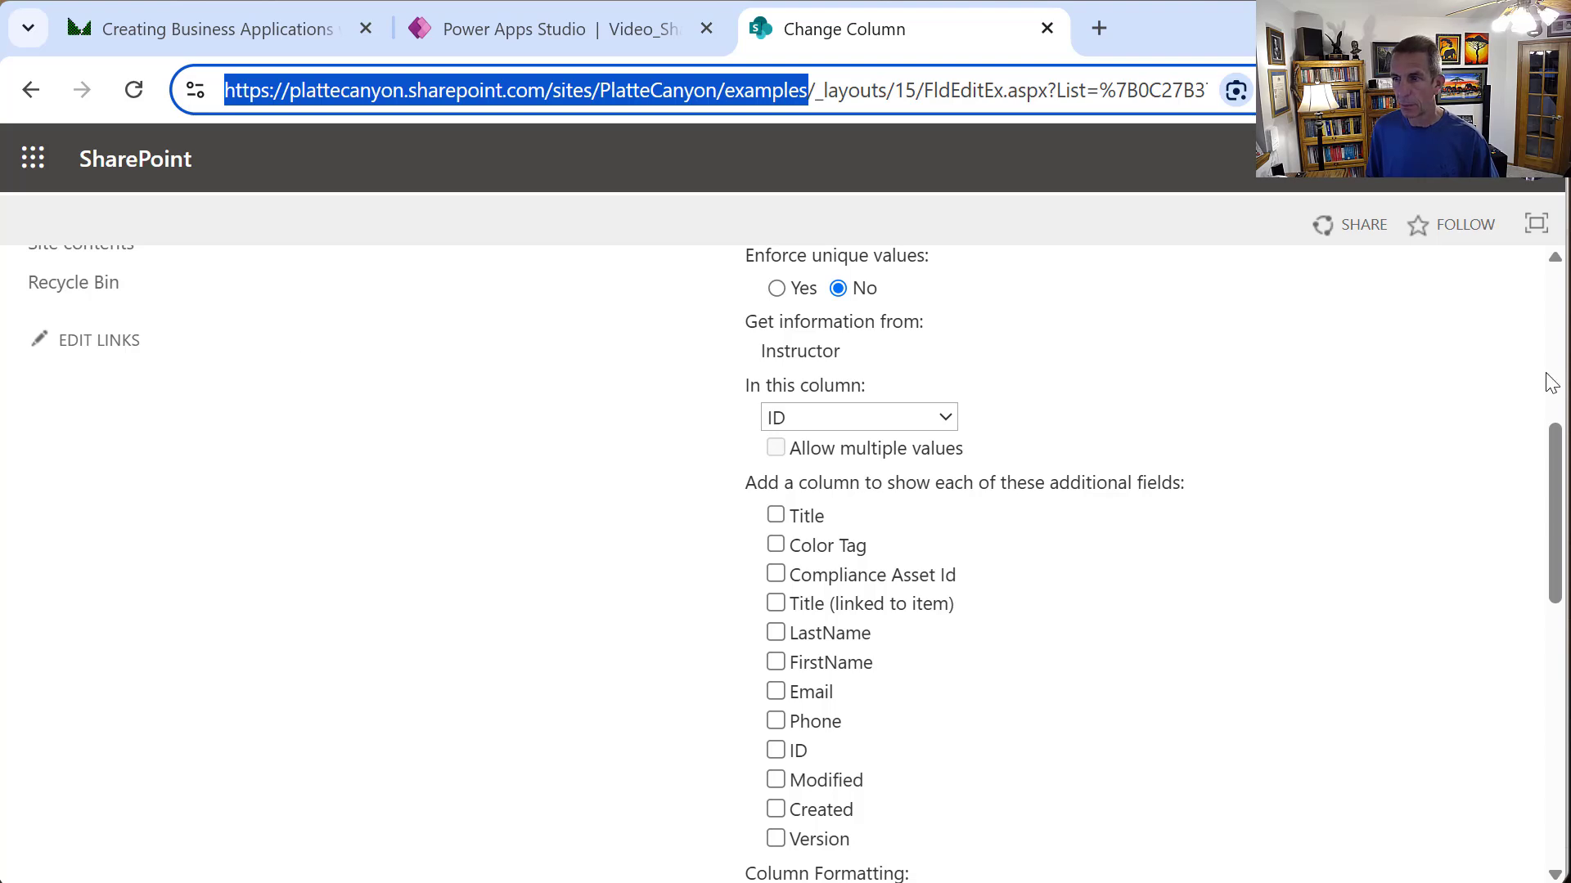
key("Return")
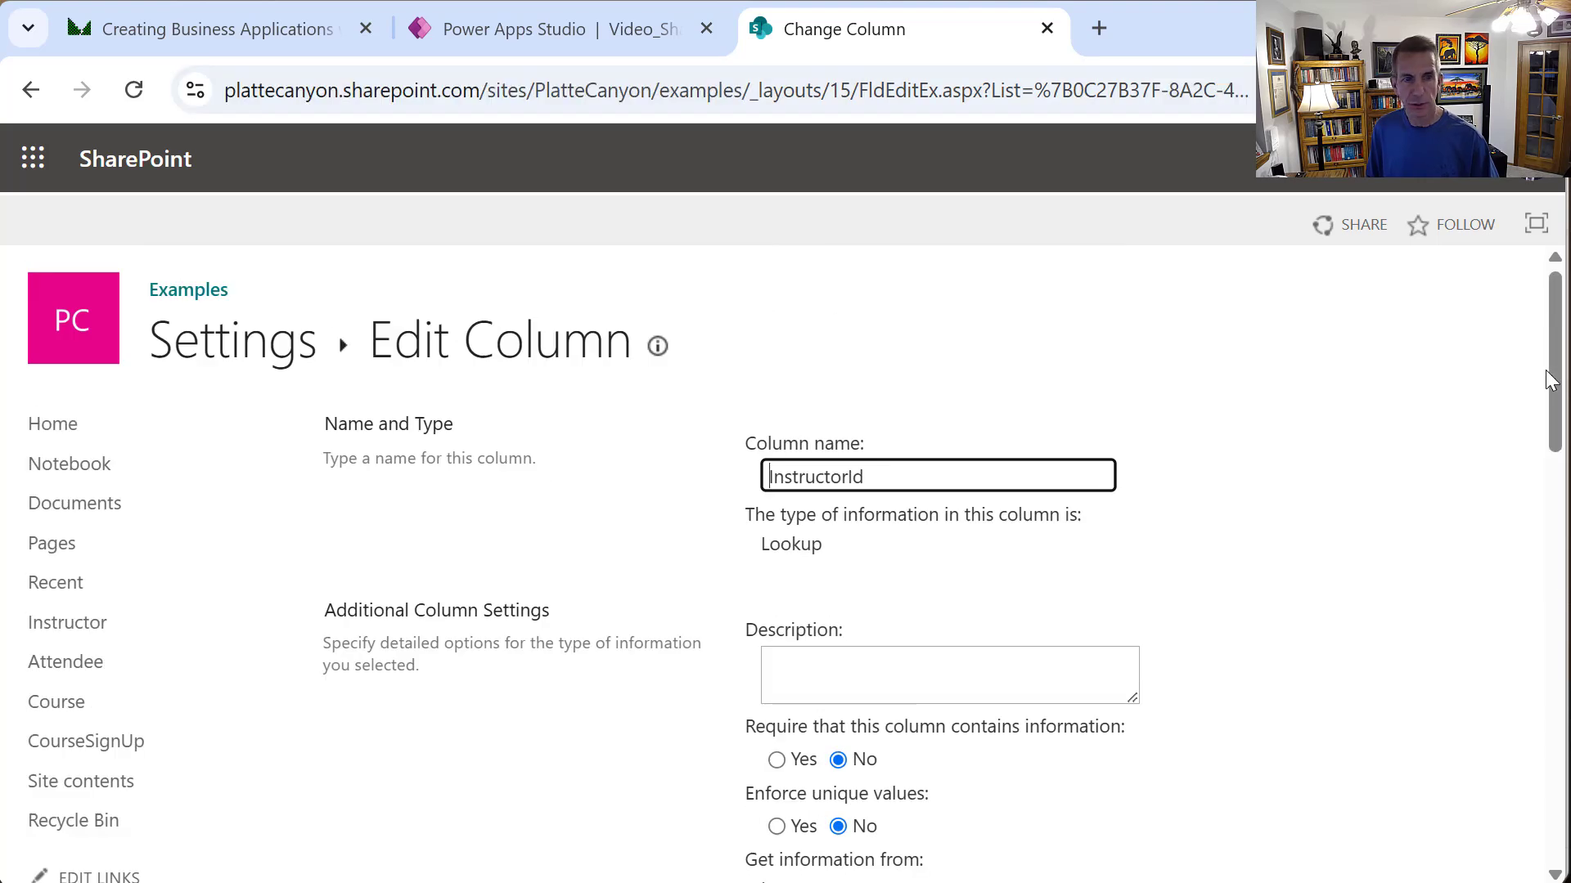
left_click(92, 716)
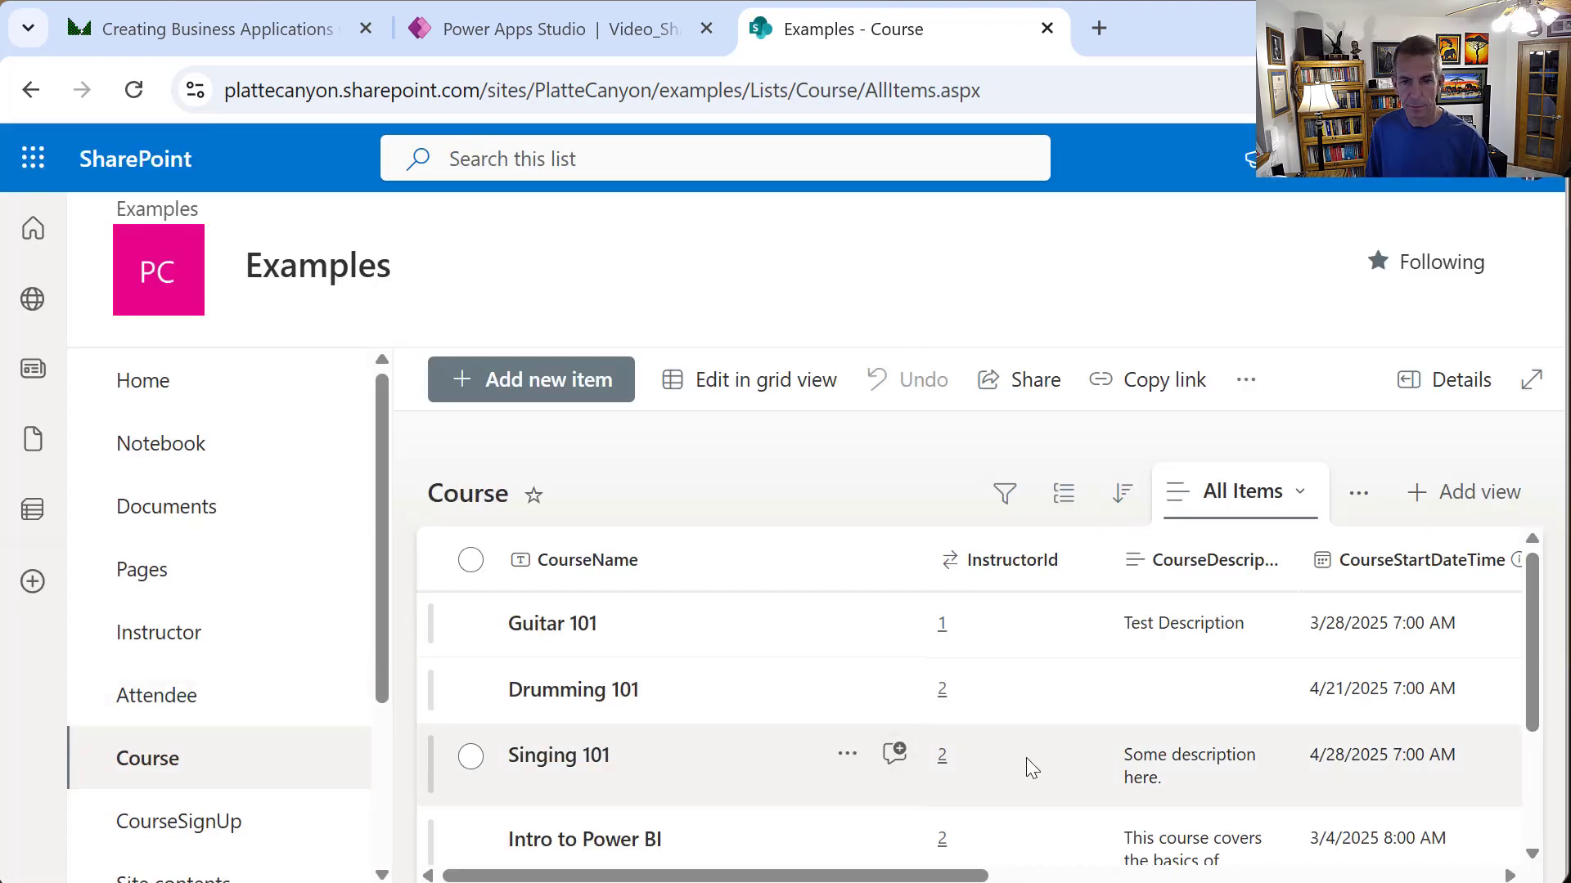
left_click(851, 758)
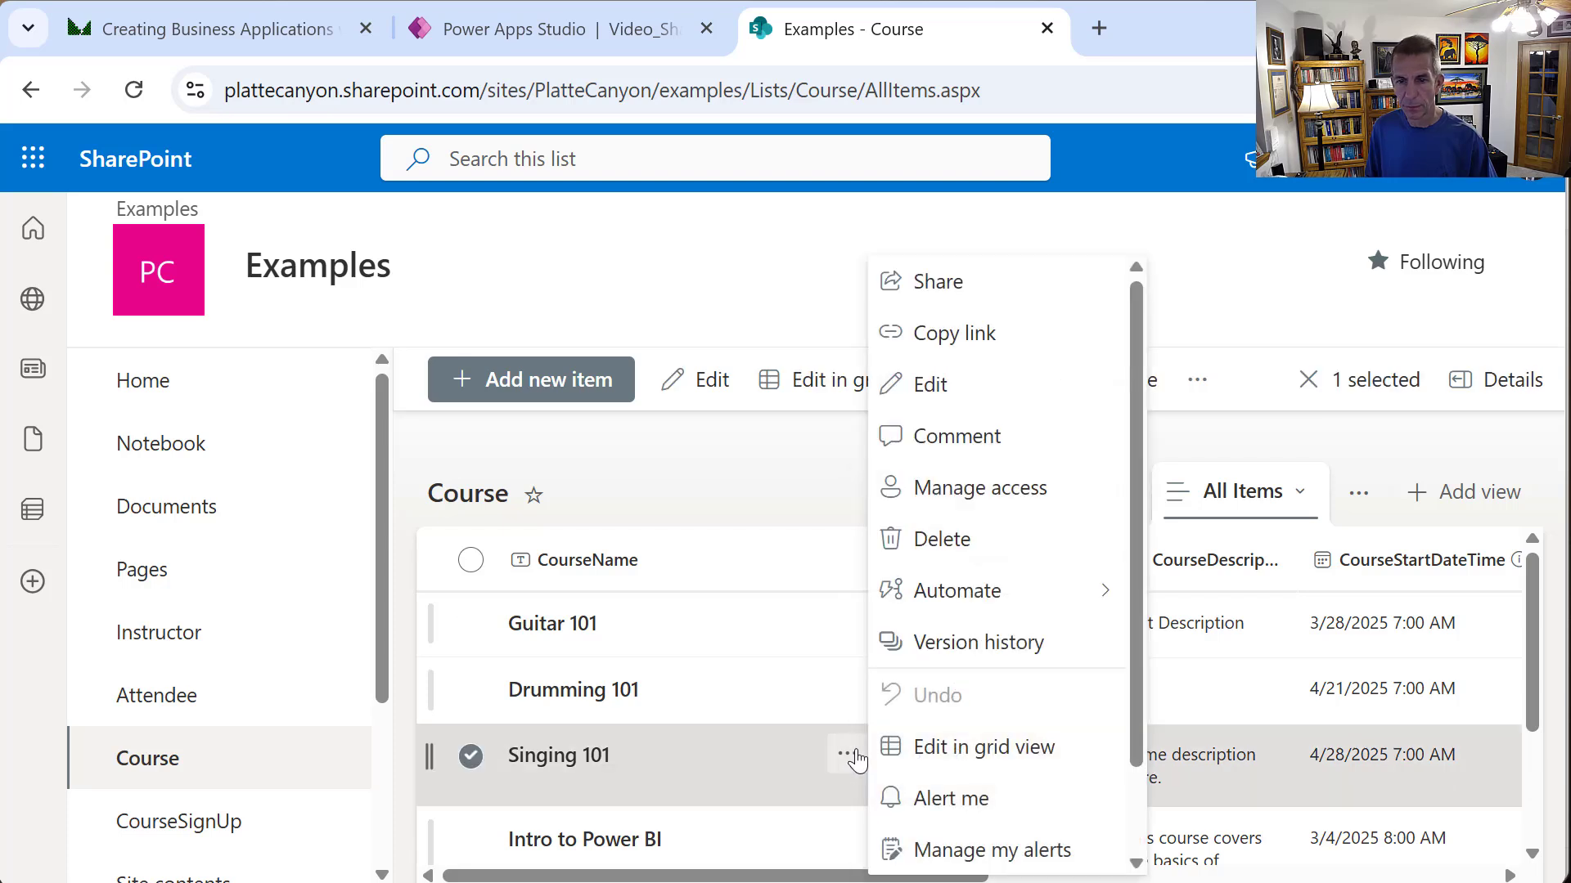
left_click(963, 389)
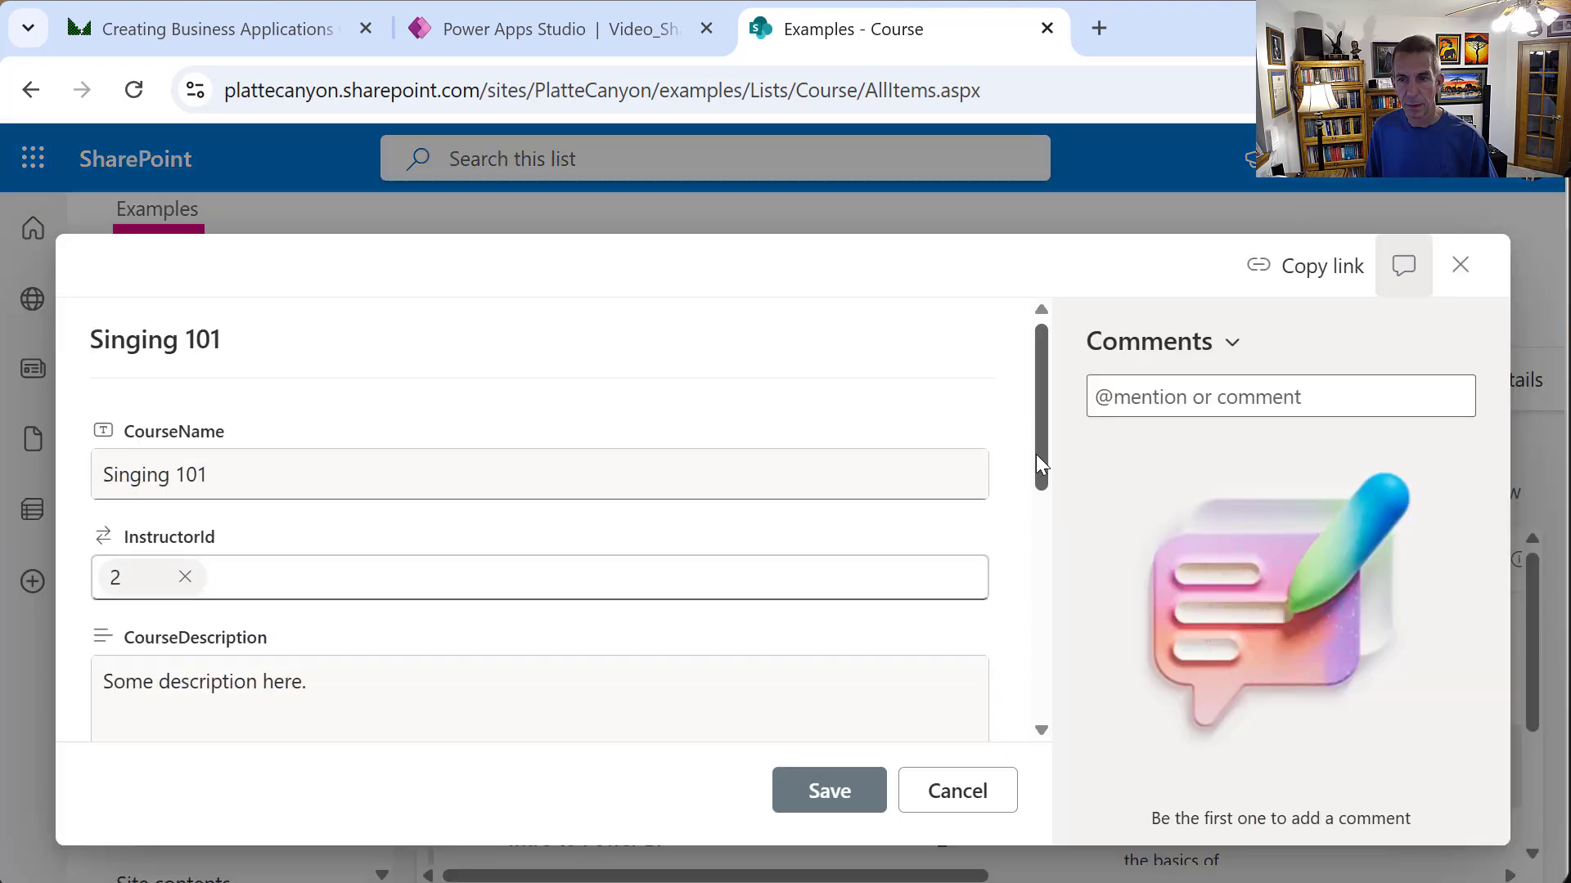
- Change Singing 101's start date to May 26, 2025 and end date to May 27, 2025, then save
left_click_drag(1035, 454, 1024, 606)
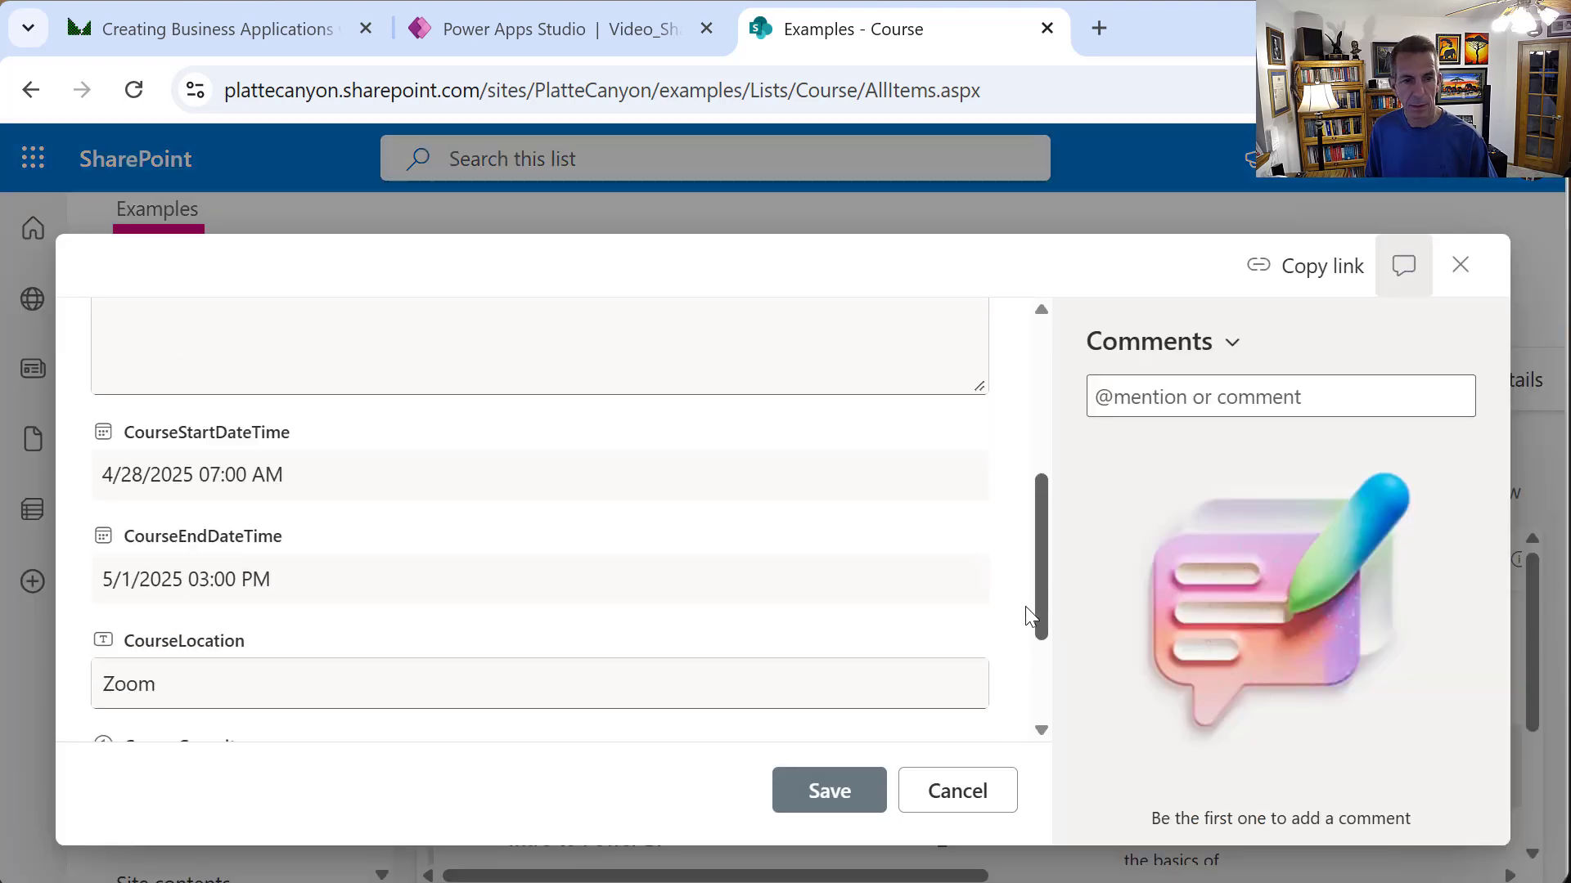
left_click(198, 476)
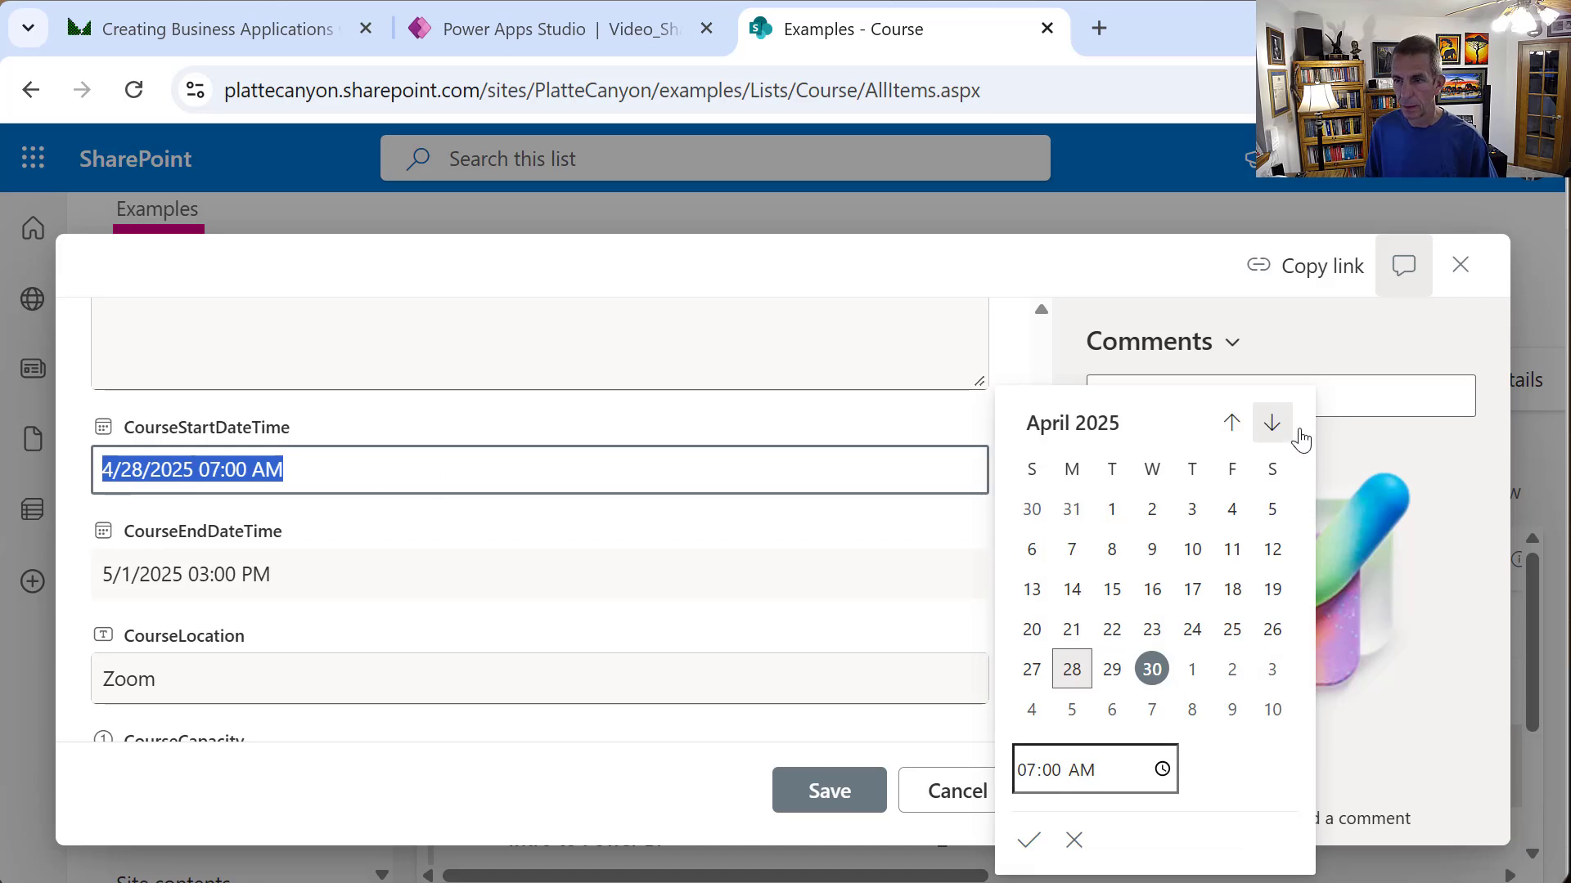
left_click(1269, 423)
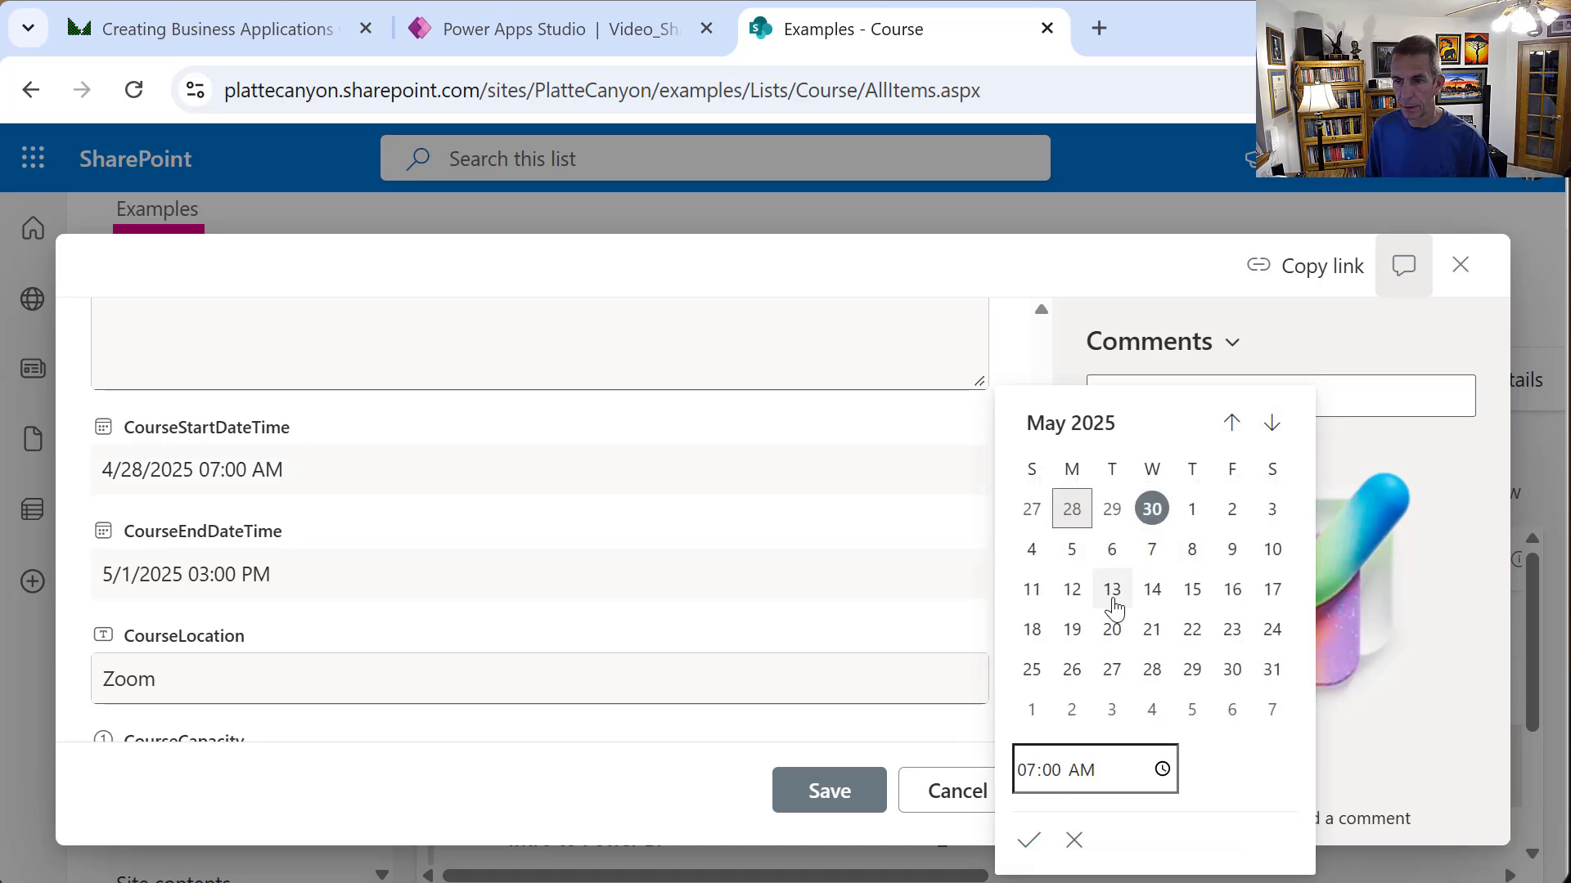
left_click(1070, 668)
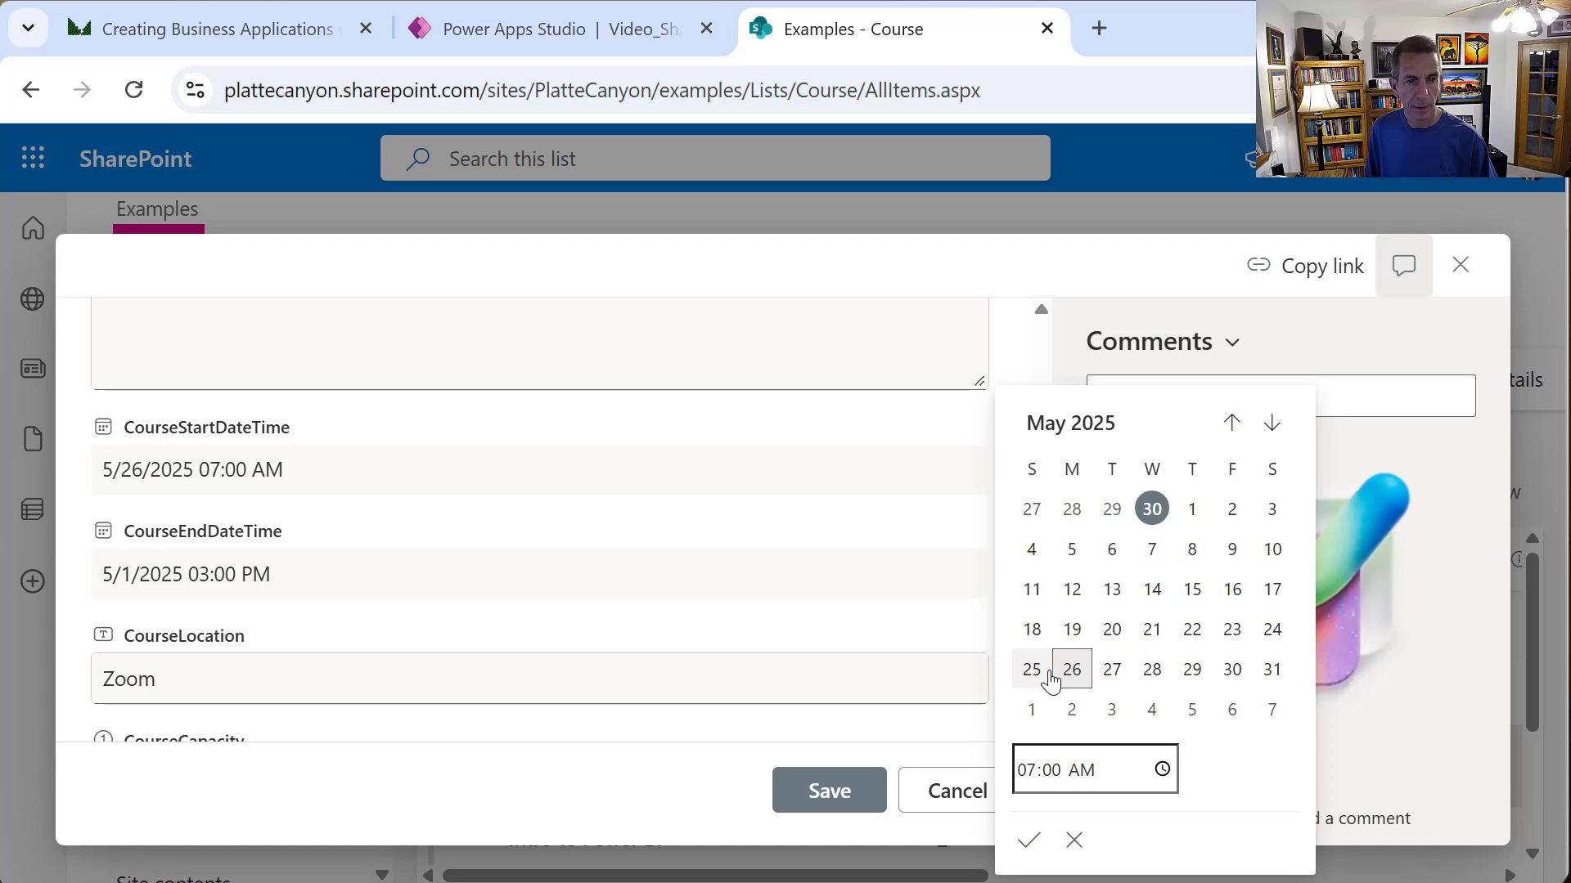
left_click(771, 580)
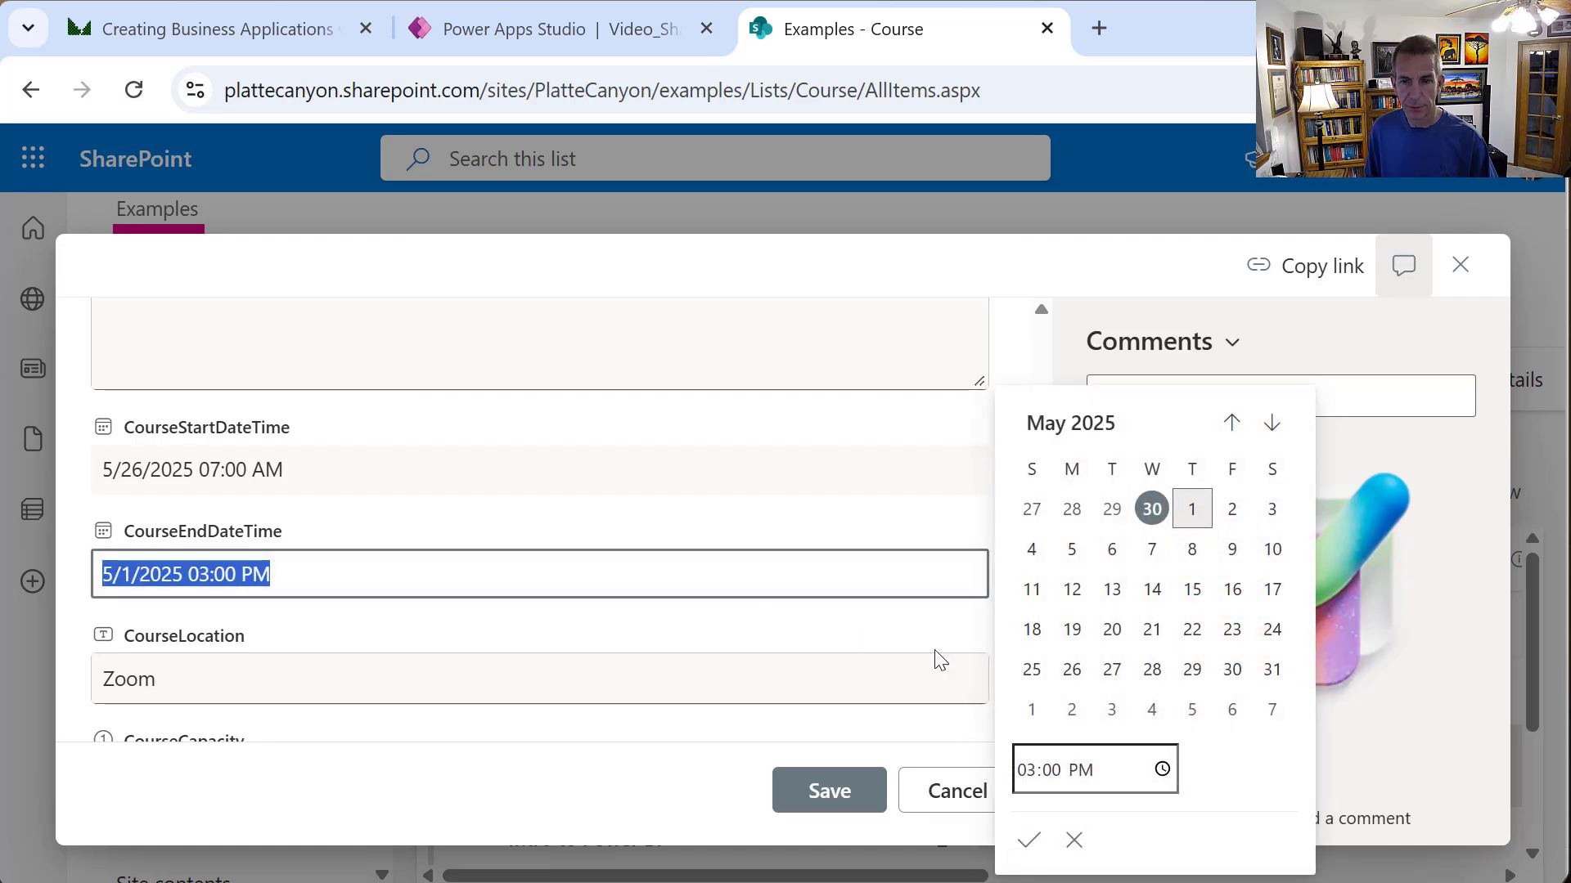
left_click(1269, 423)
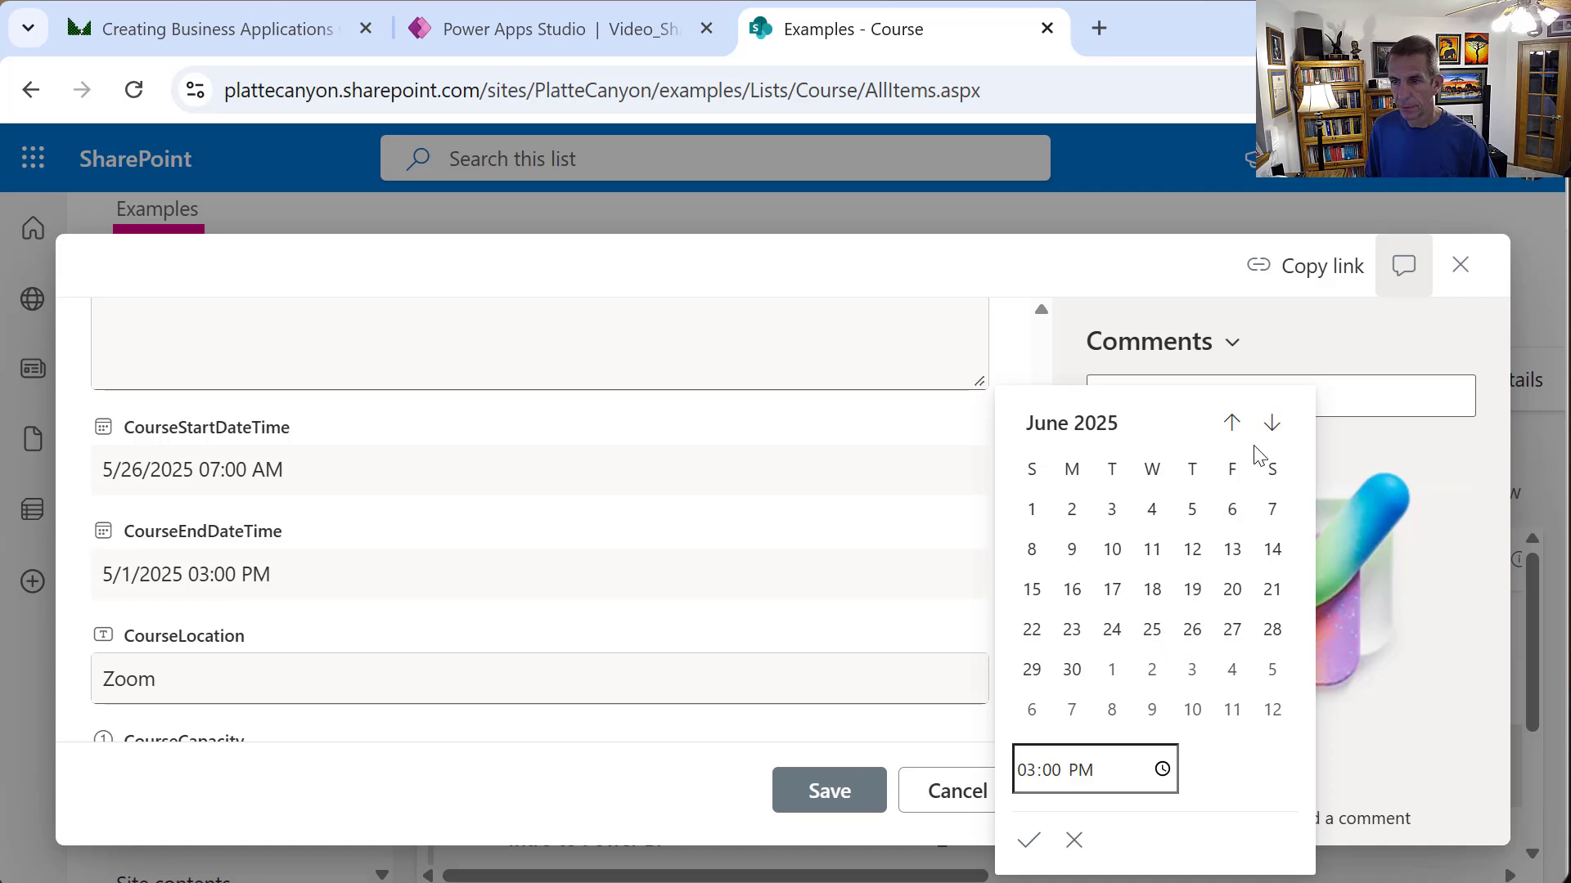
left_click(1221, 426)
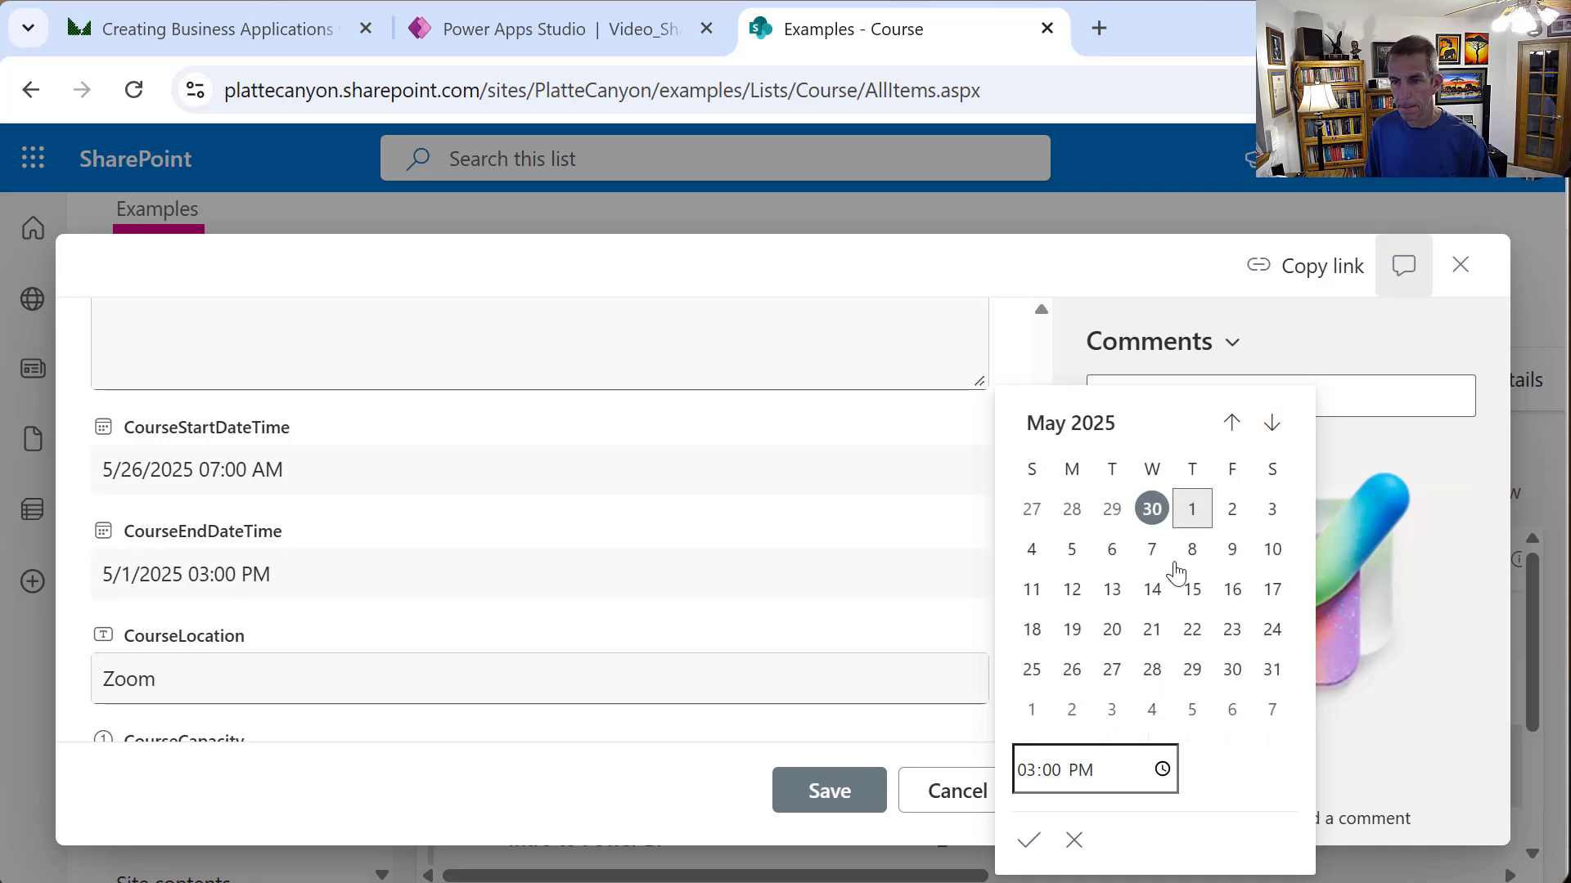
left_click(1112, 671)
left_click(847, 803)
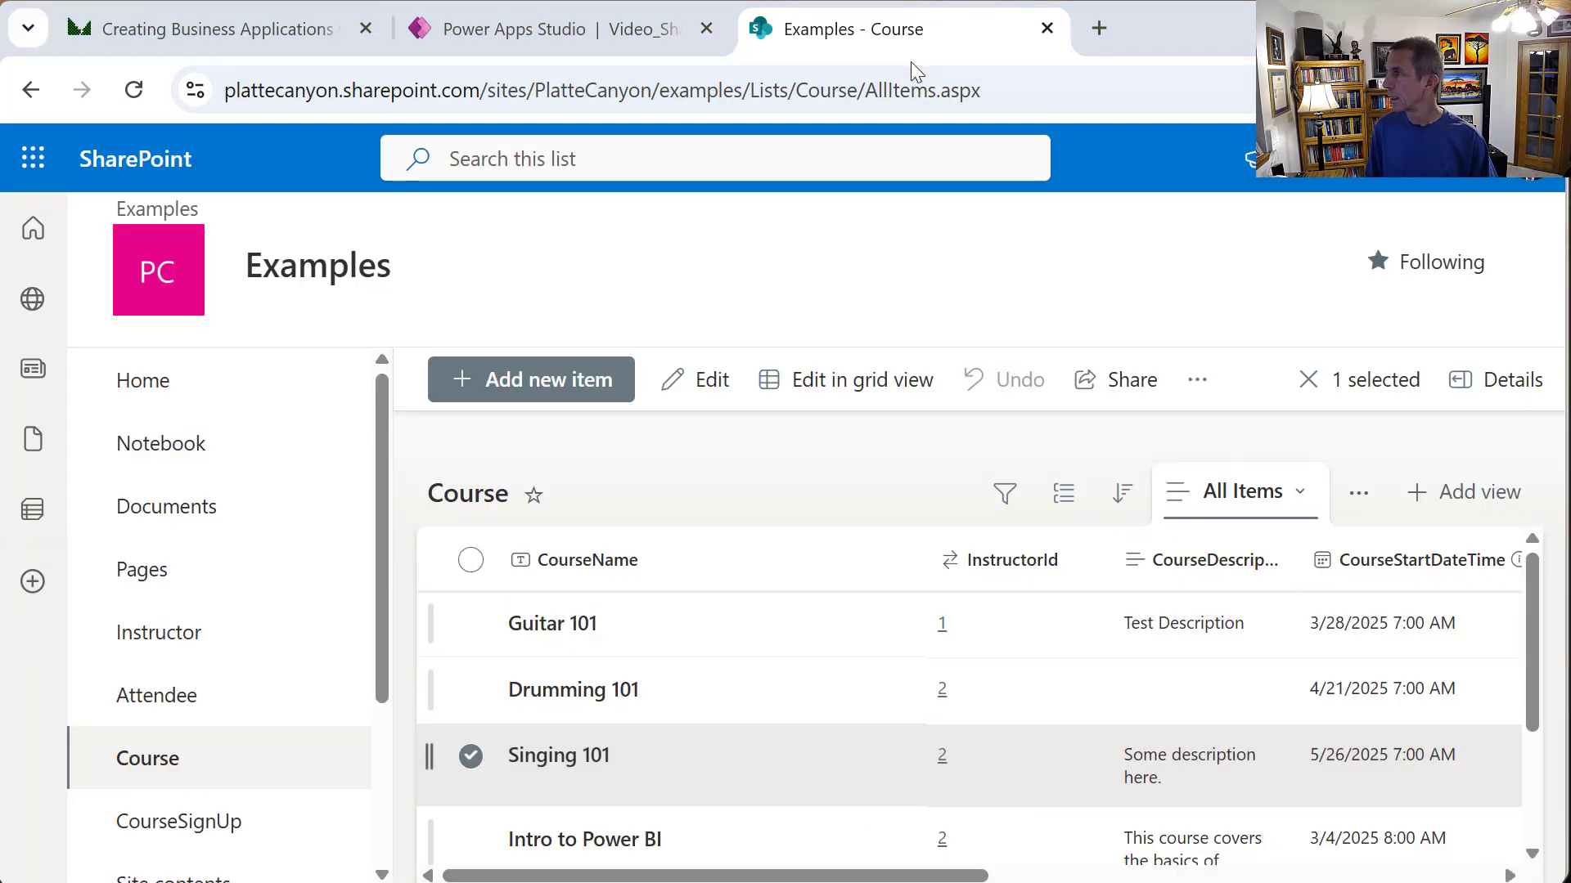
- Refresh the report data, then try the False and True Future Session filters and clear them
key("alt+Tab")
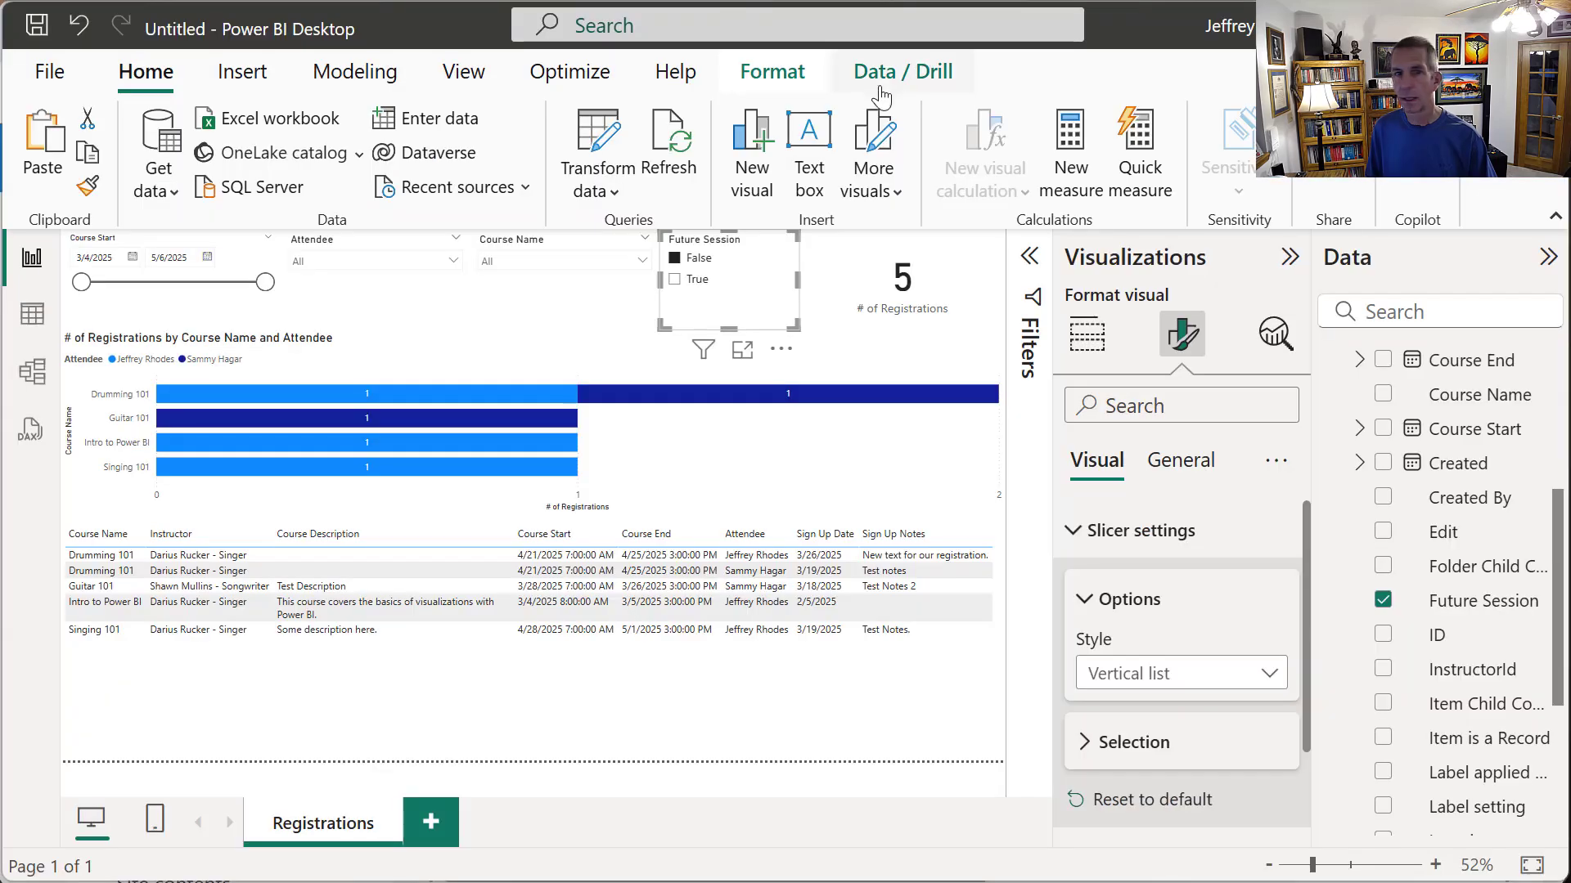
left_click(669, 184)
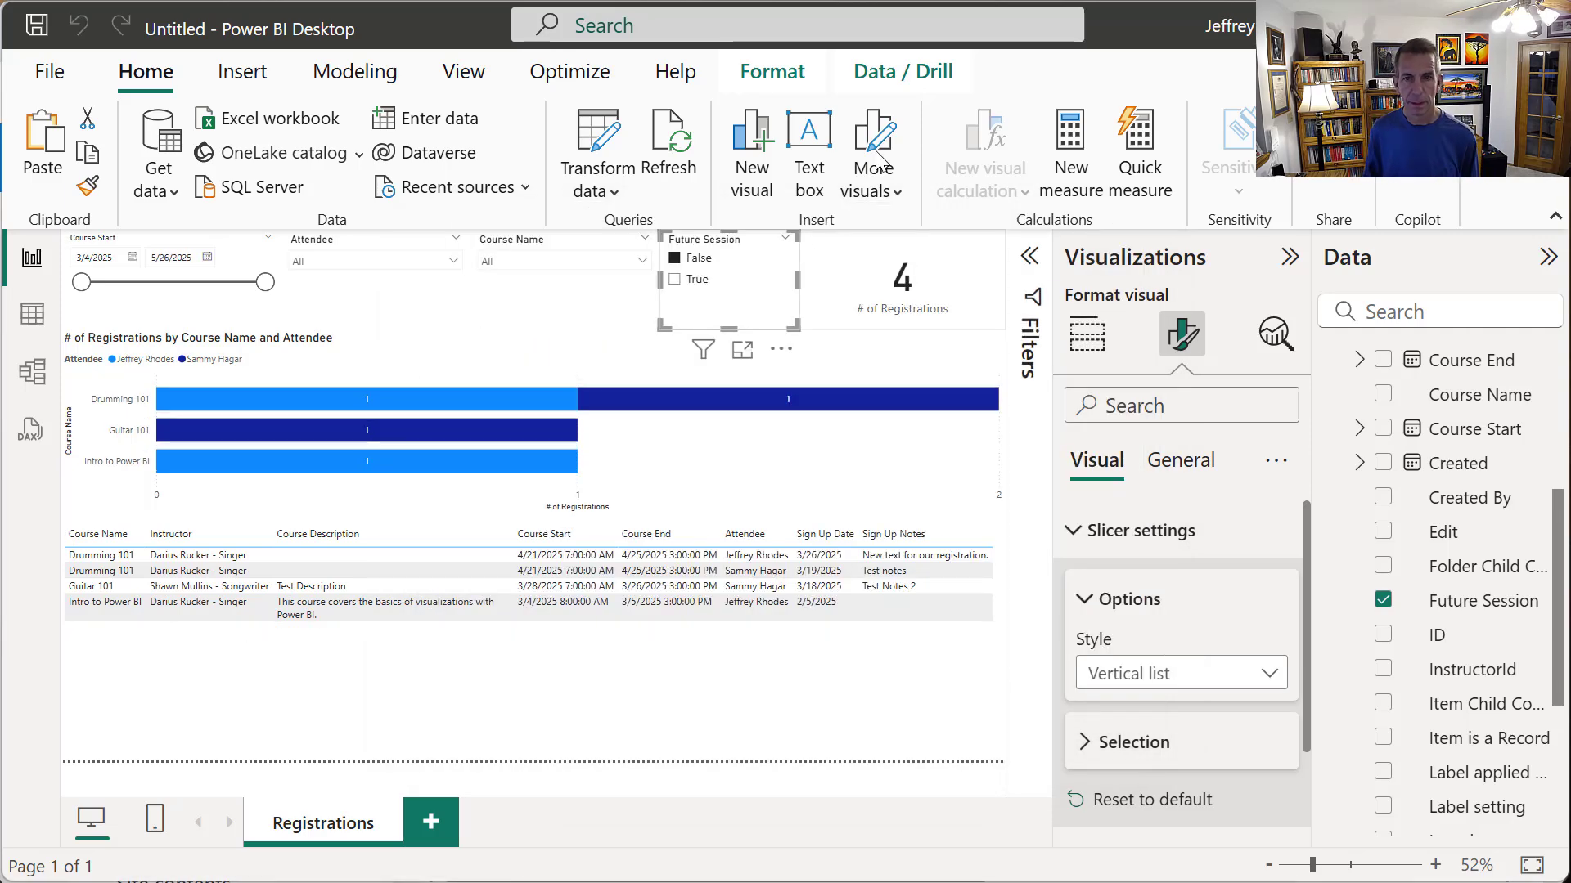
left_click(681, 260)
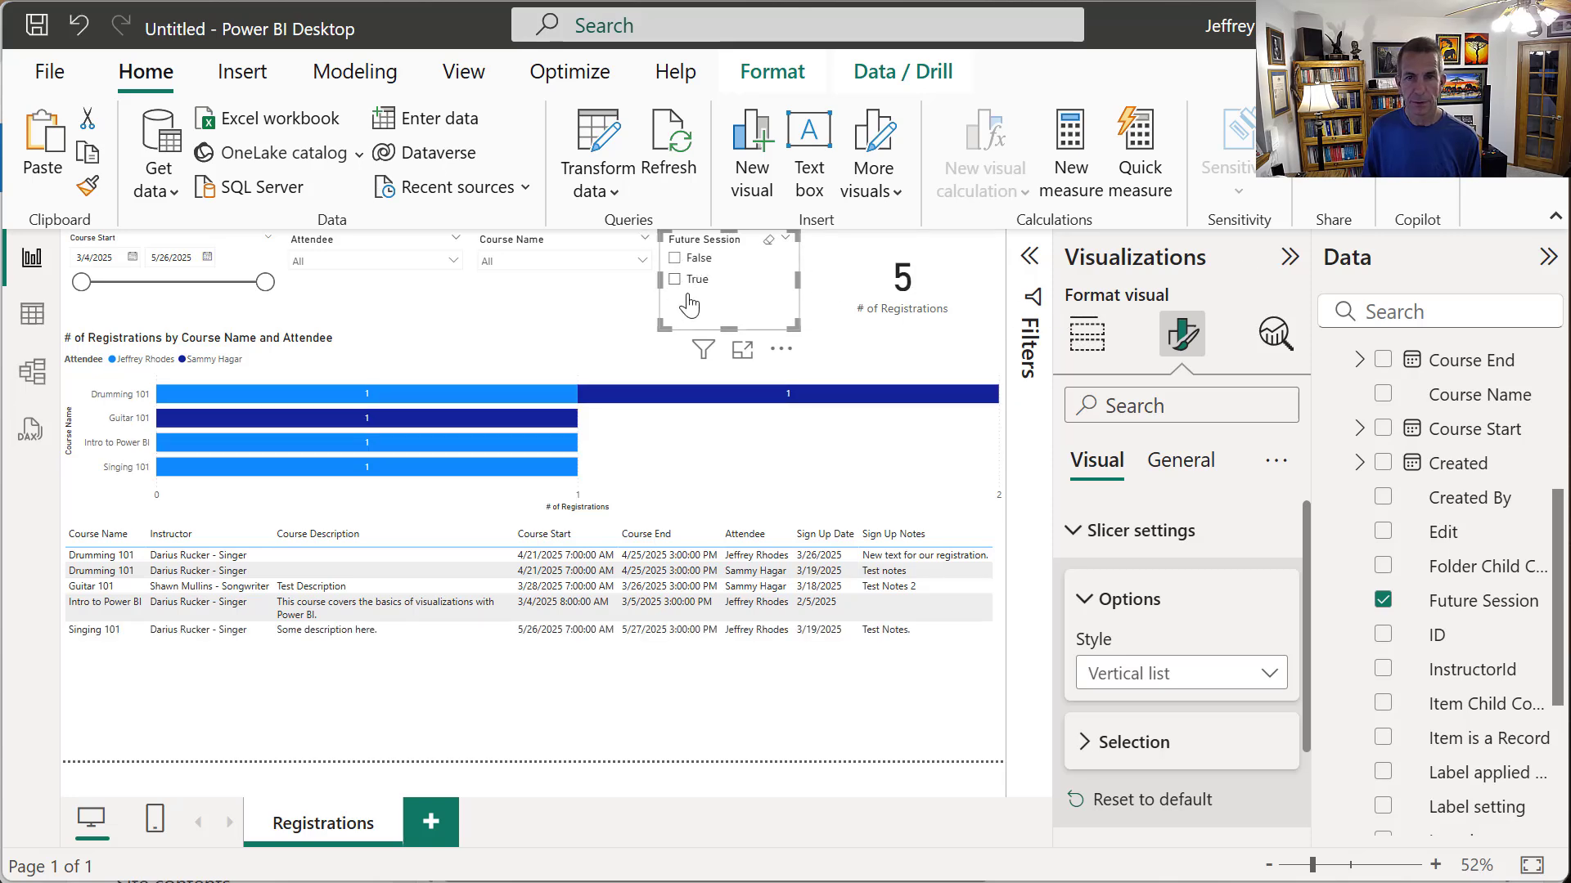
left_click(682, 282)
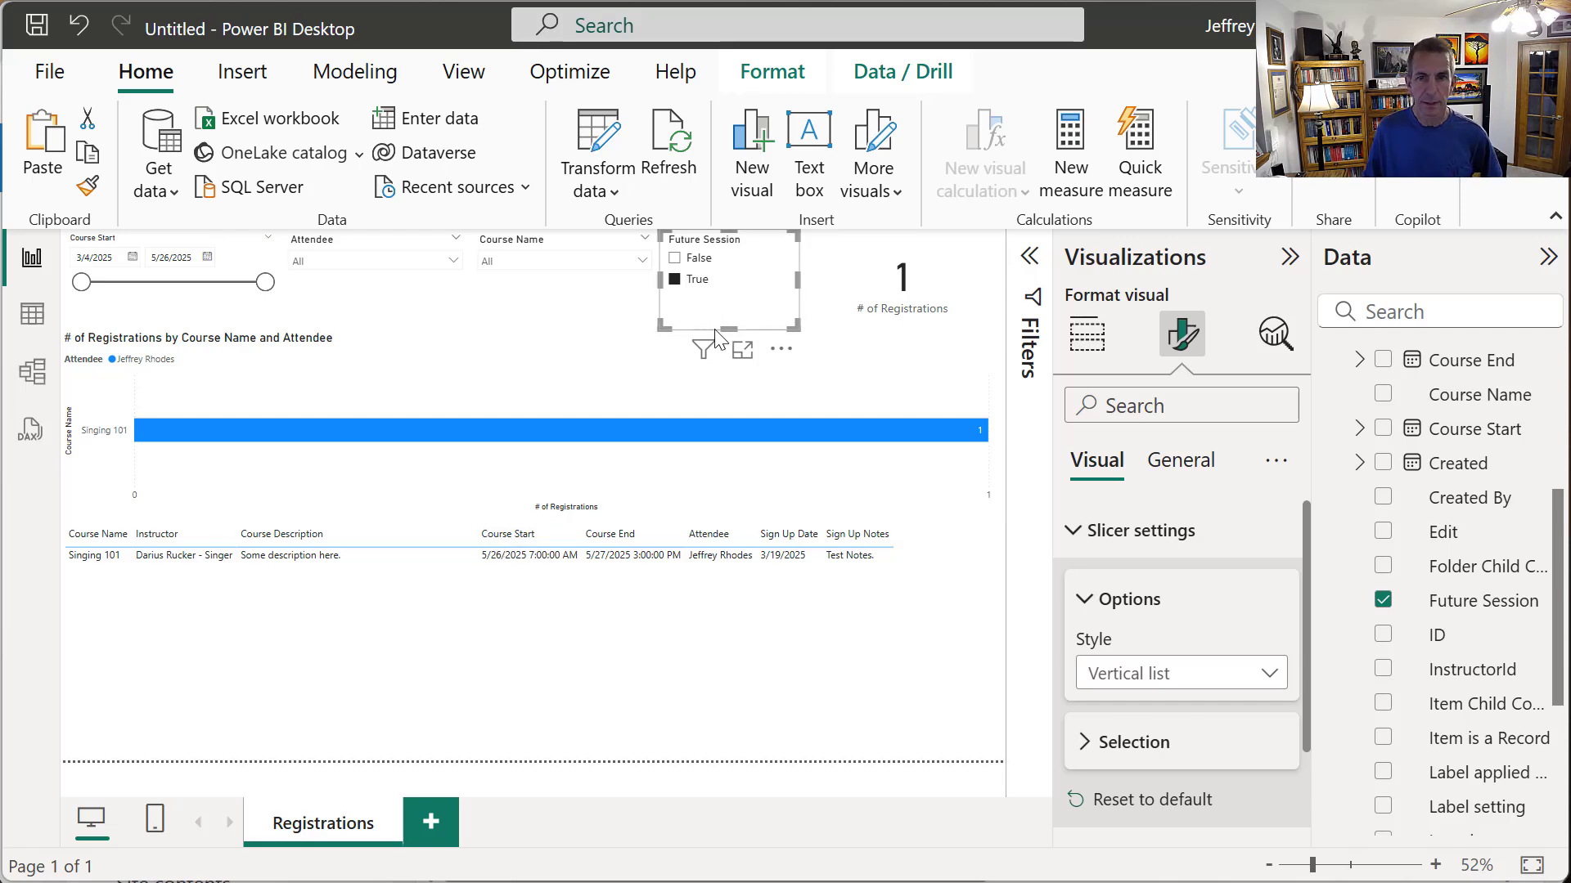
left_click(692, 280)
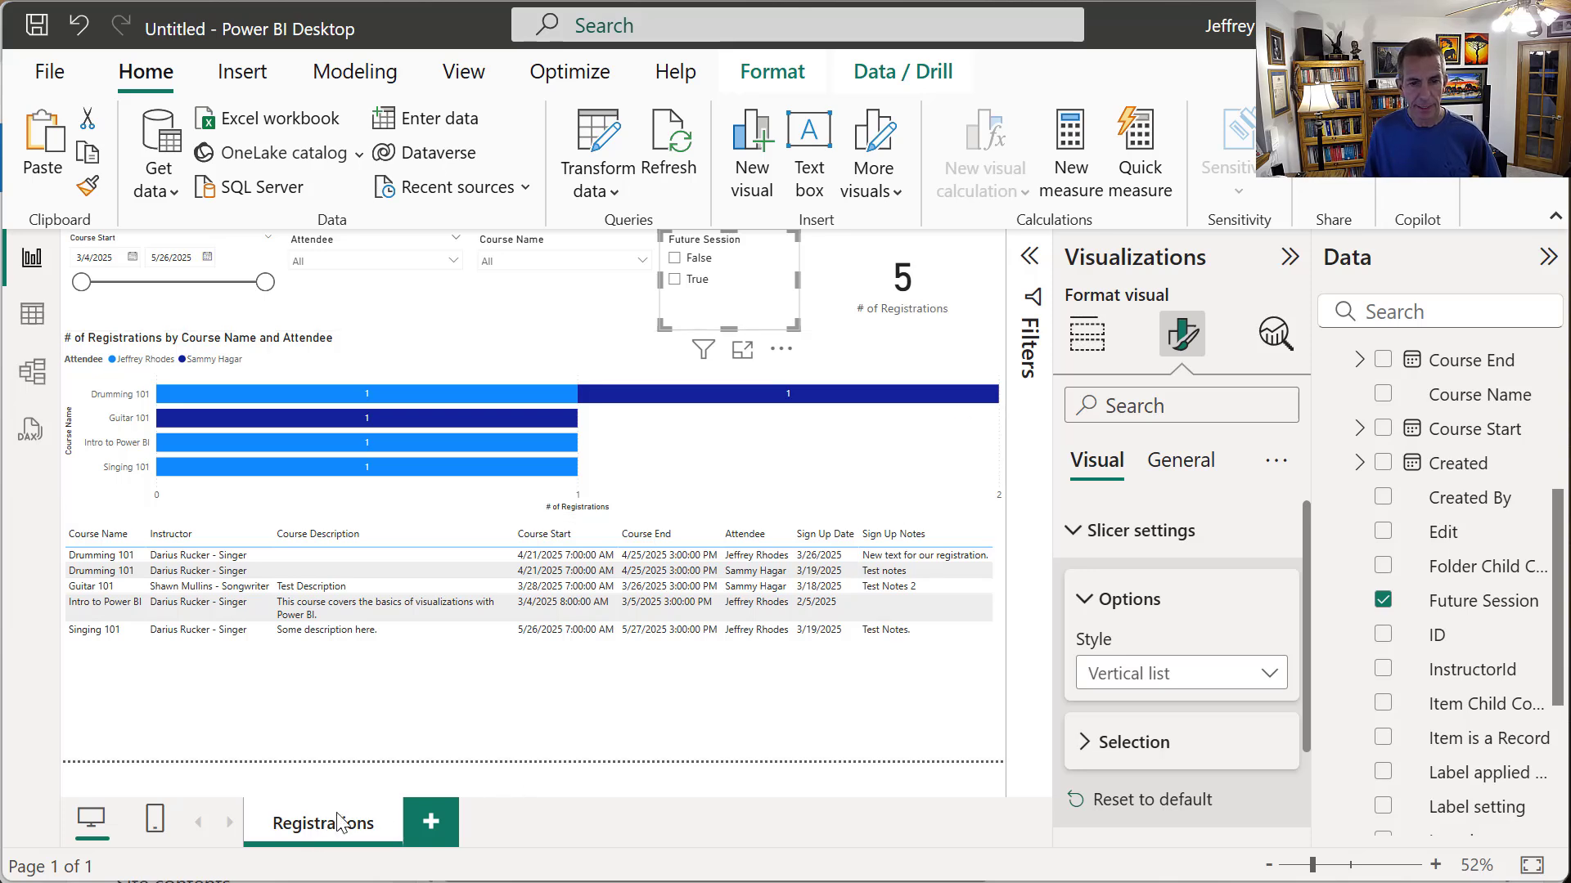
right_click(343, 842)
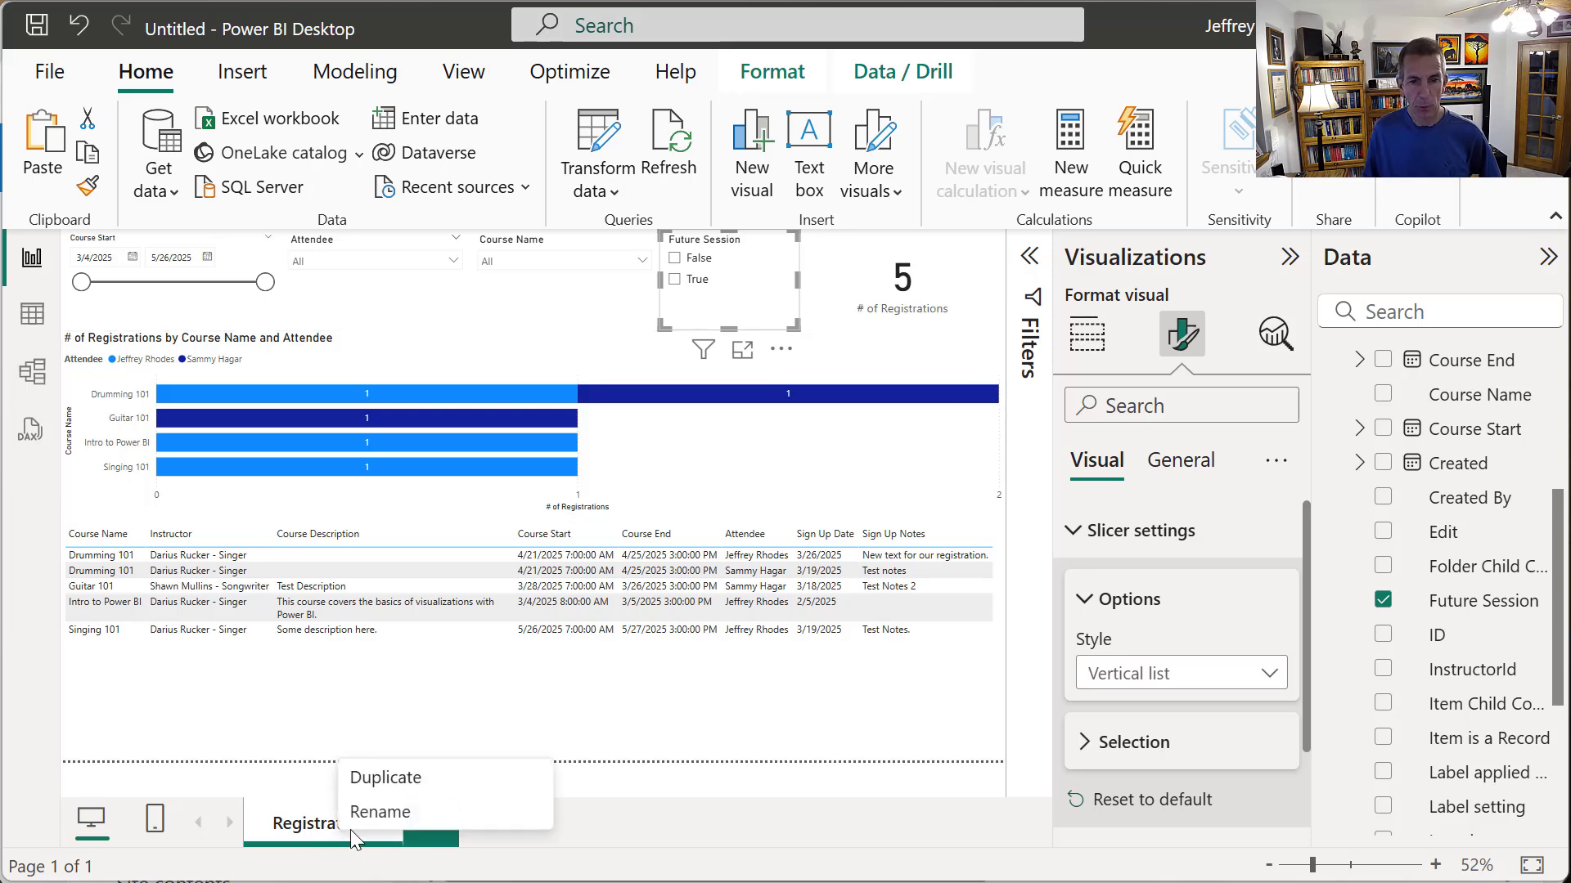
- Duplicate the Registrations page and rename the new page tab to 'Courses'
left_click(386, 778)
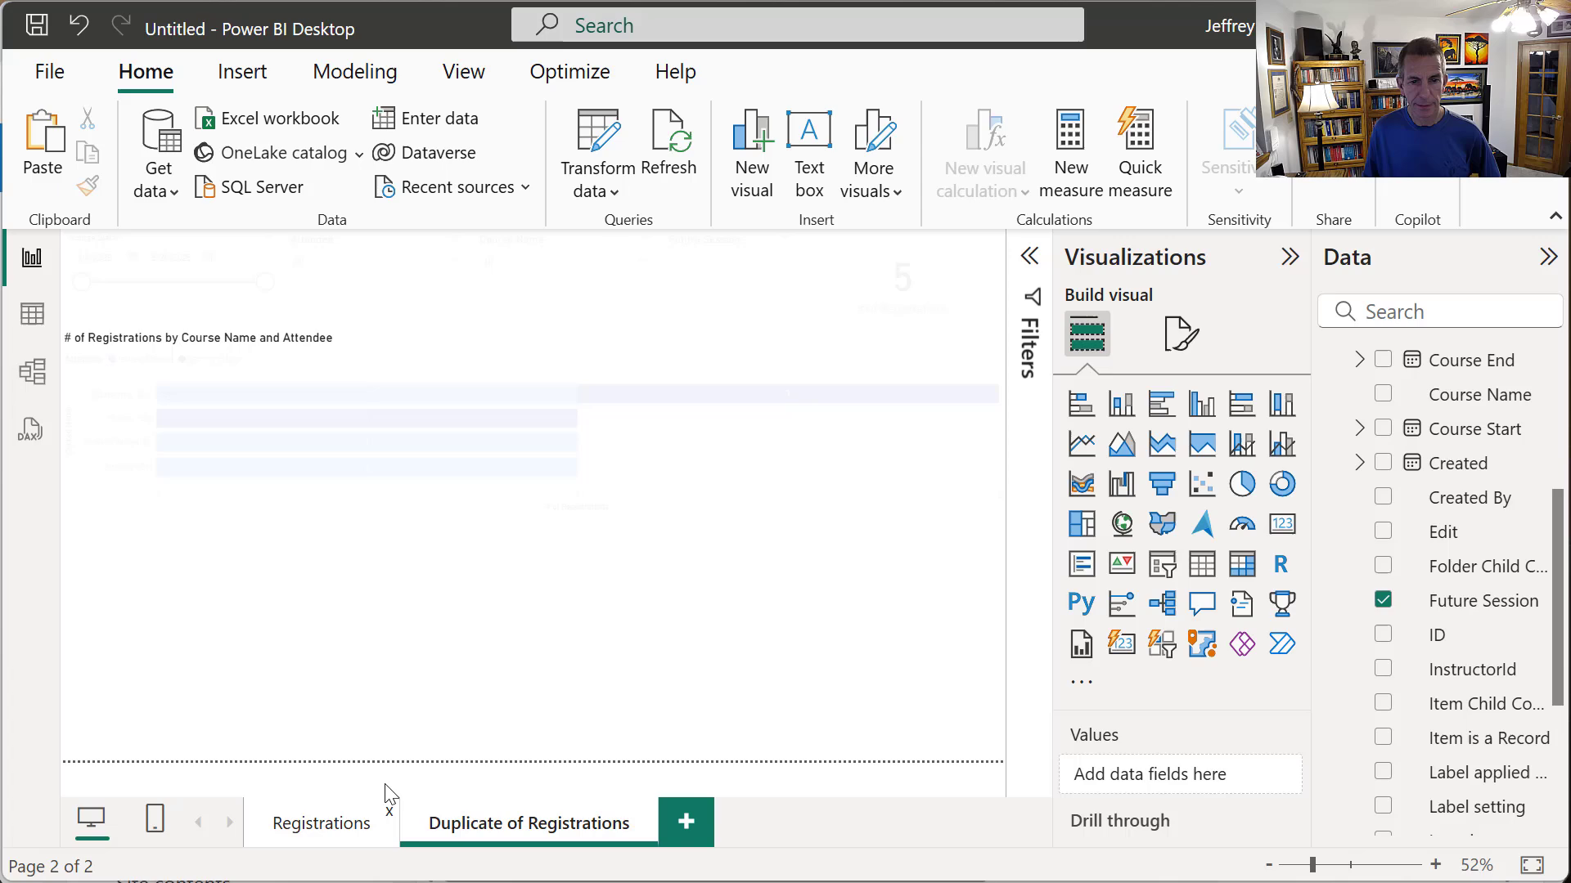
right_click(500, 836)
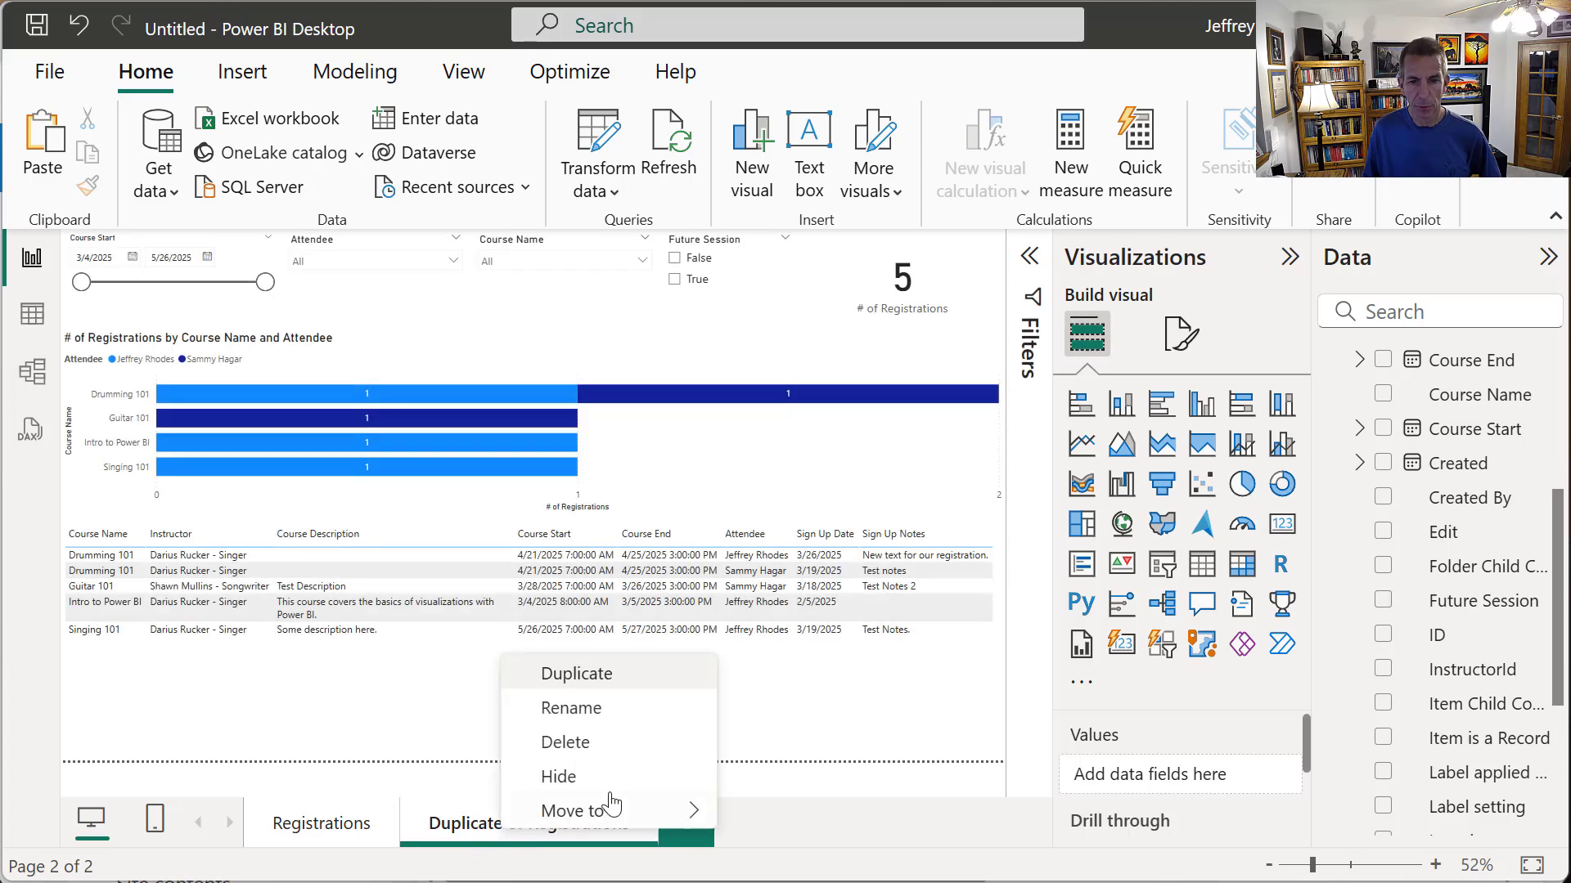
left_click(597, 705)
left_click_drag(625, 832, 296, 818)
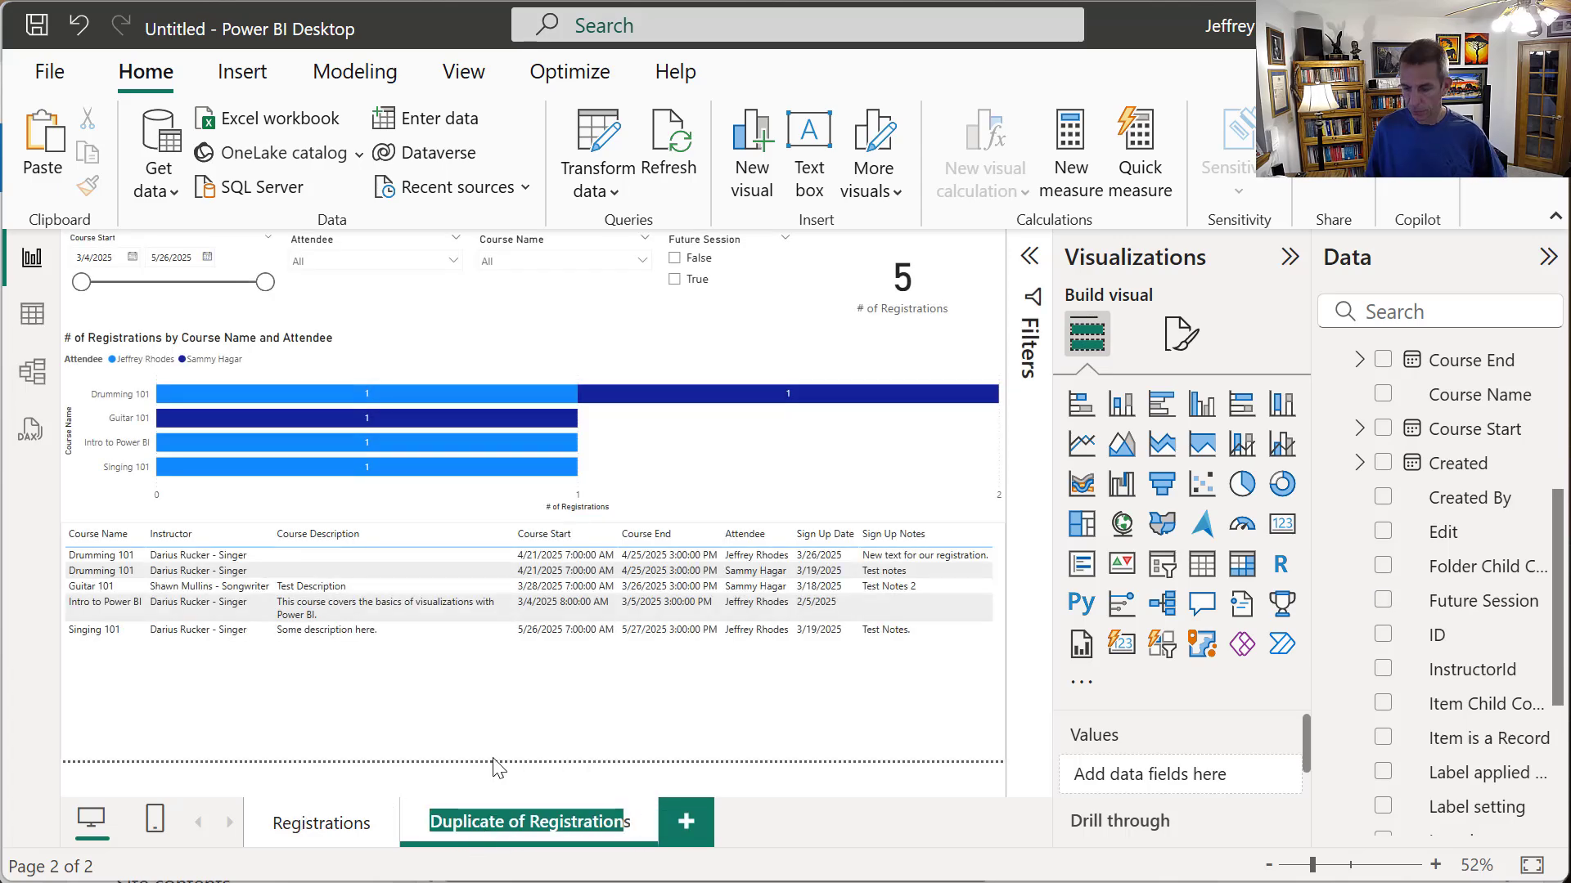
key("BackSpace")
key("Delete")
type("C")
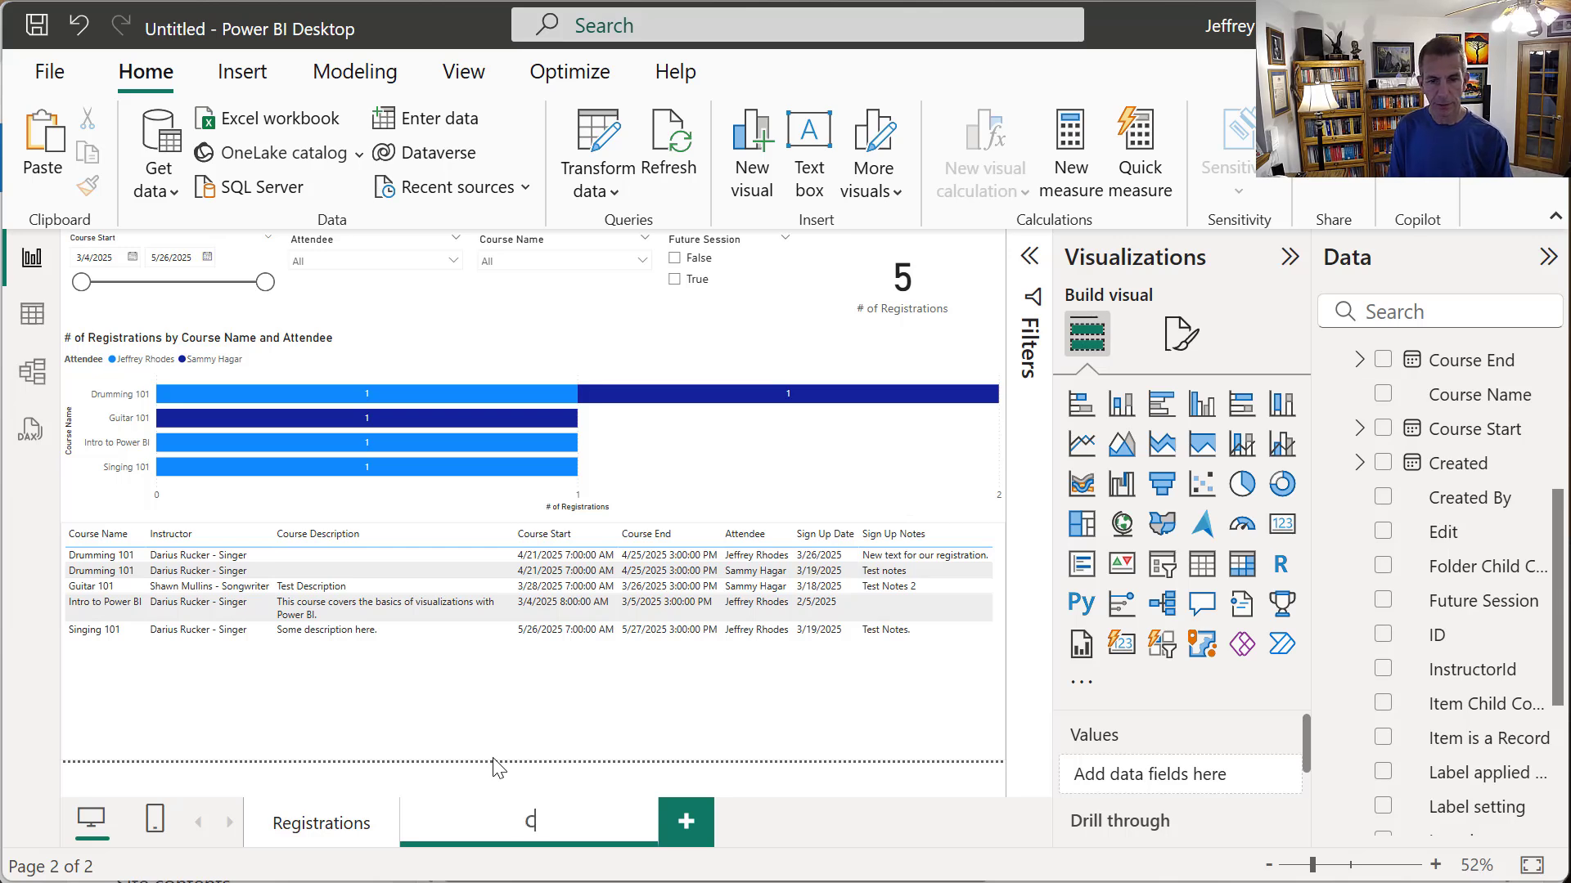
type("o")
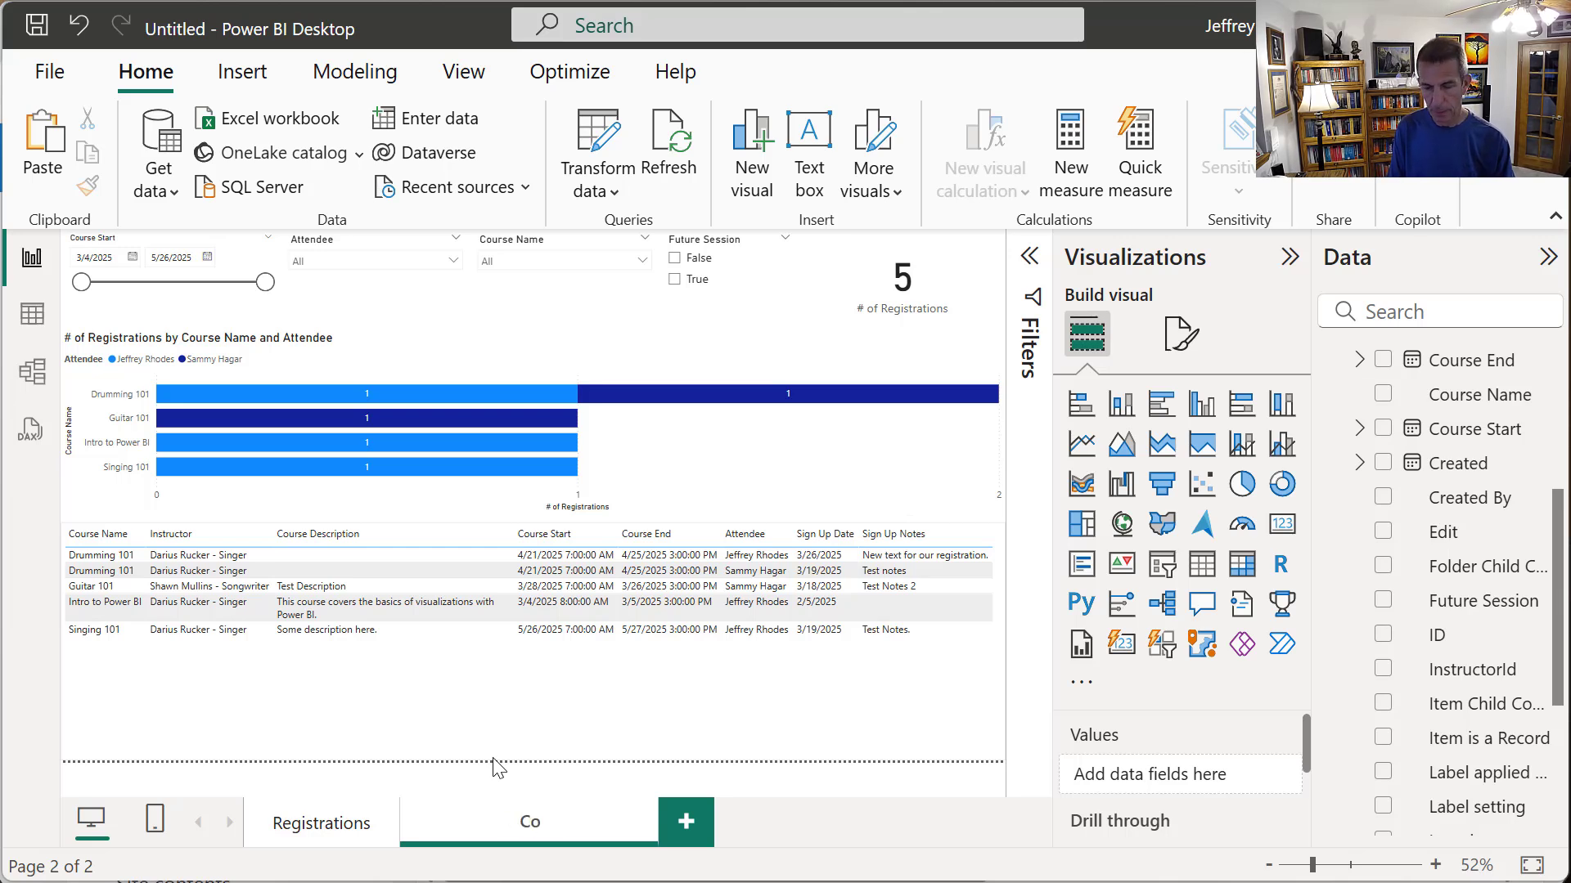
type("urses")
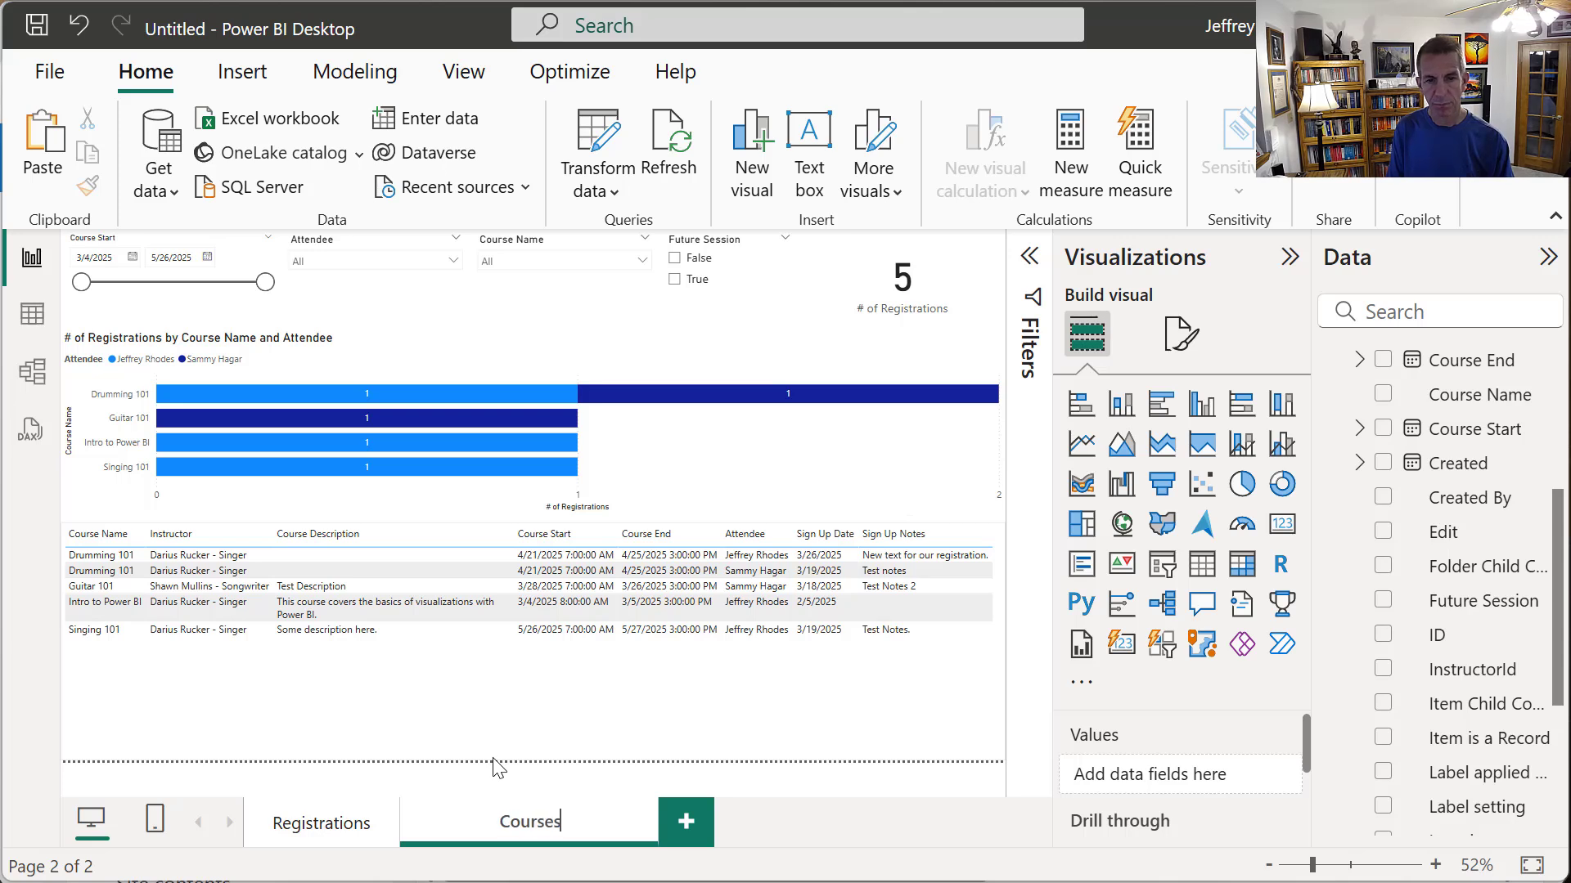
key("Return")
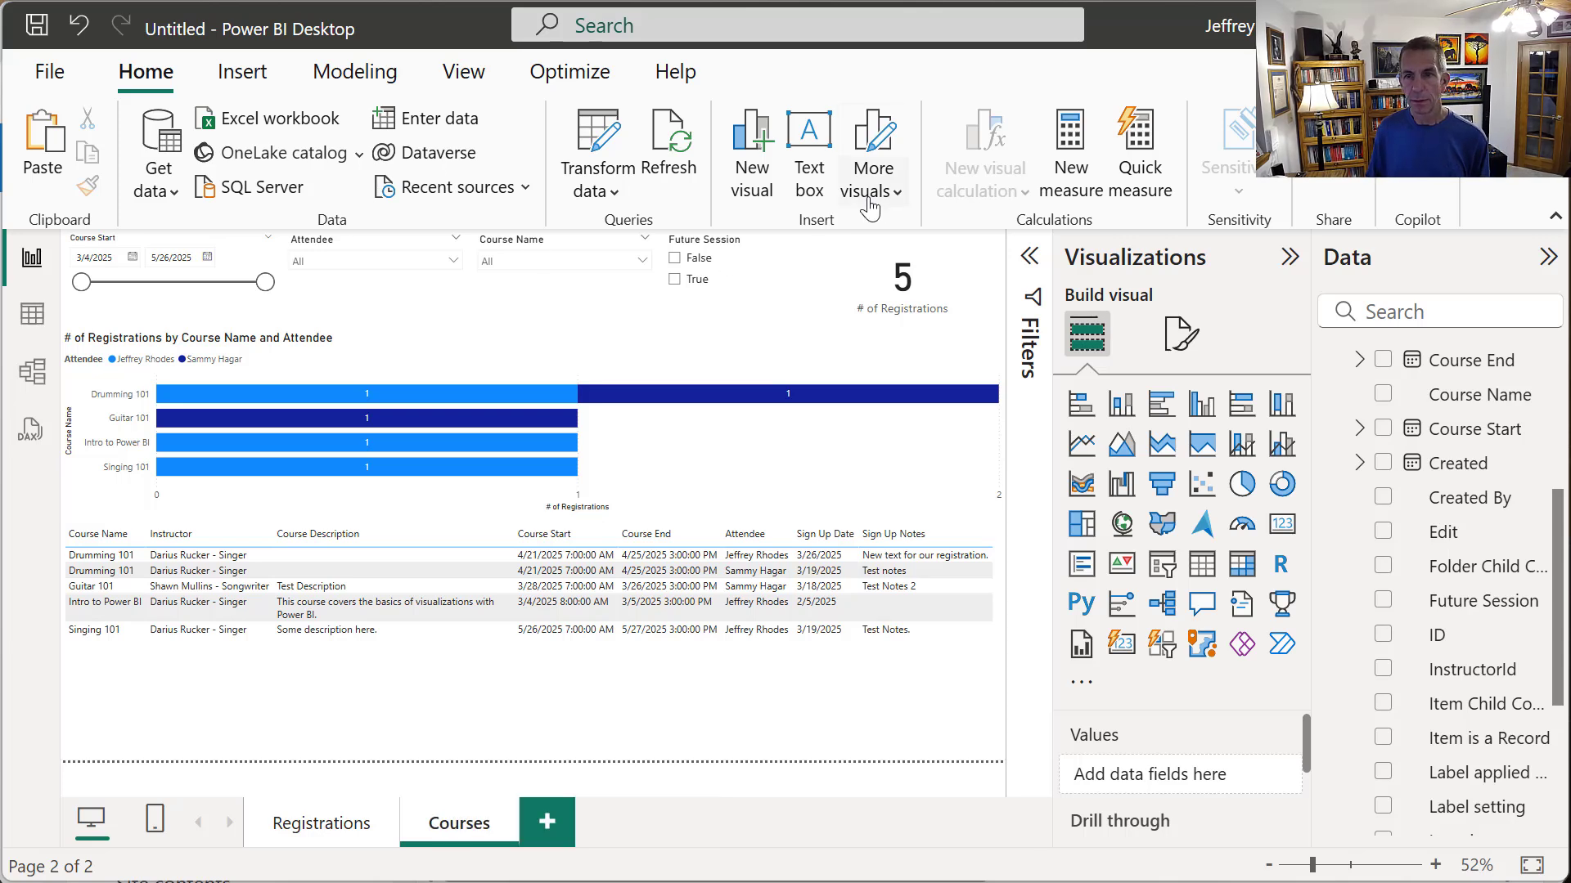
- Make the card count Course IDs, labelling the field '# of Registrations'
left_click(902, 280)
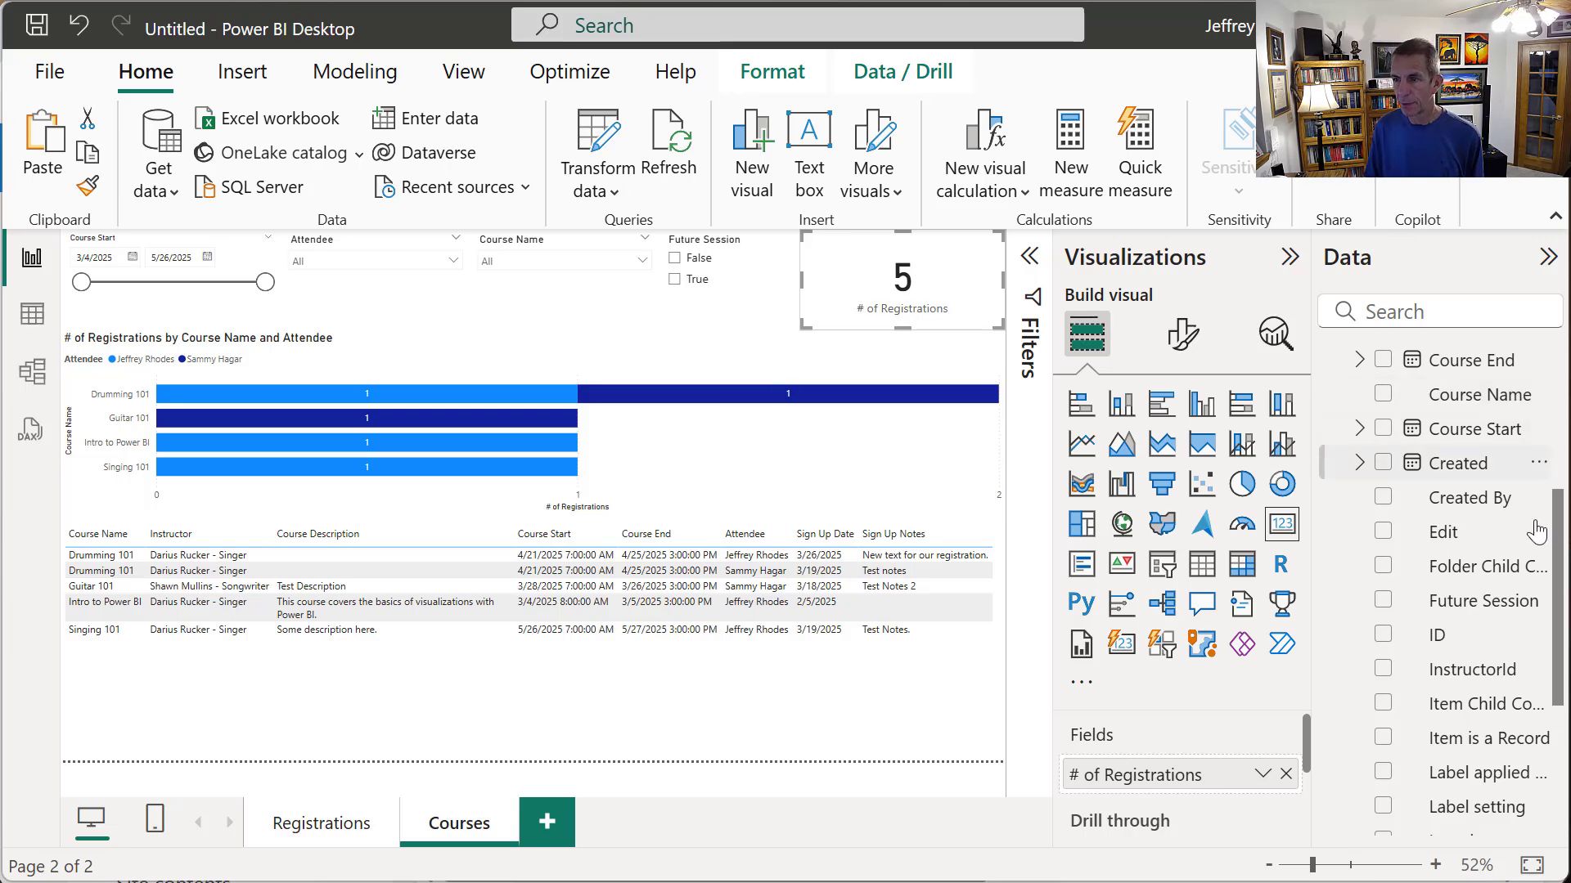
left_click_drag(1552, 555, 1559, 397)
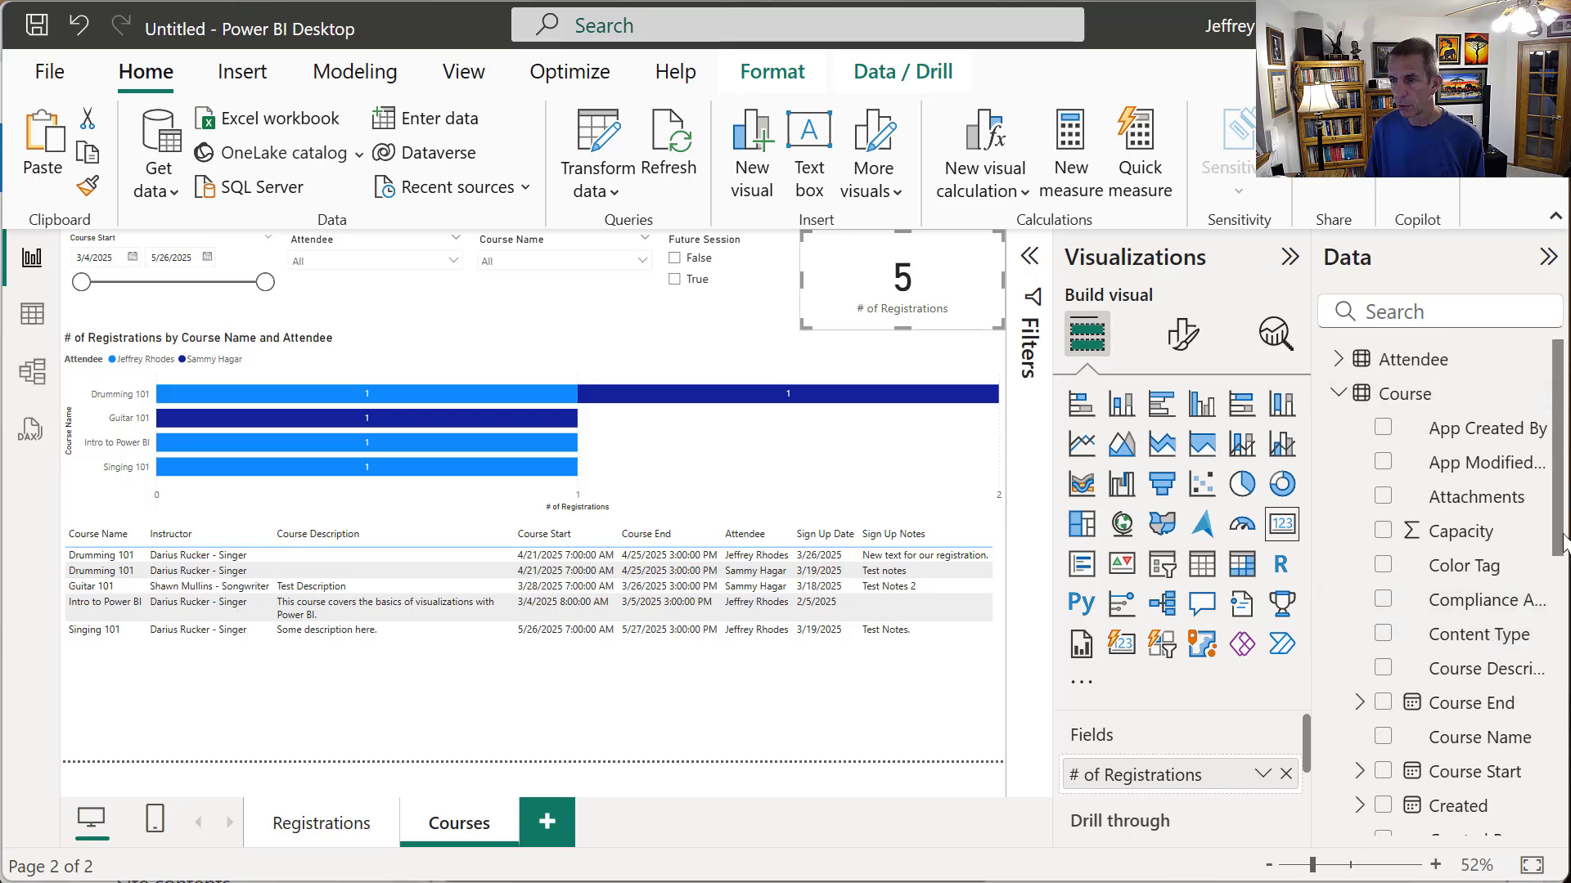
scroll(1559, 547, "down", 6)
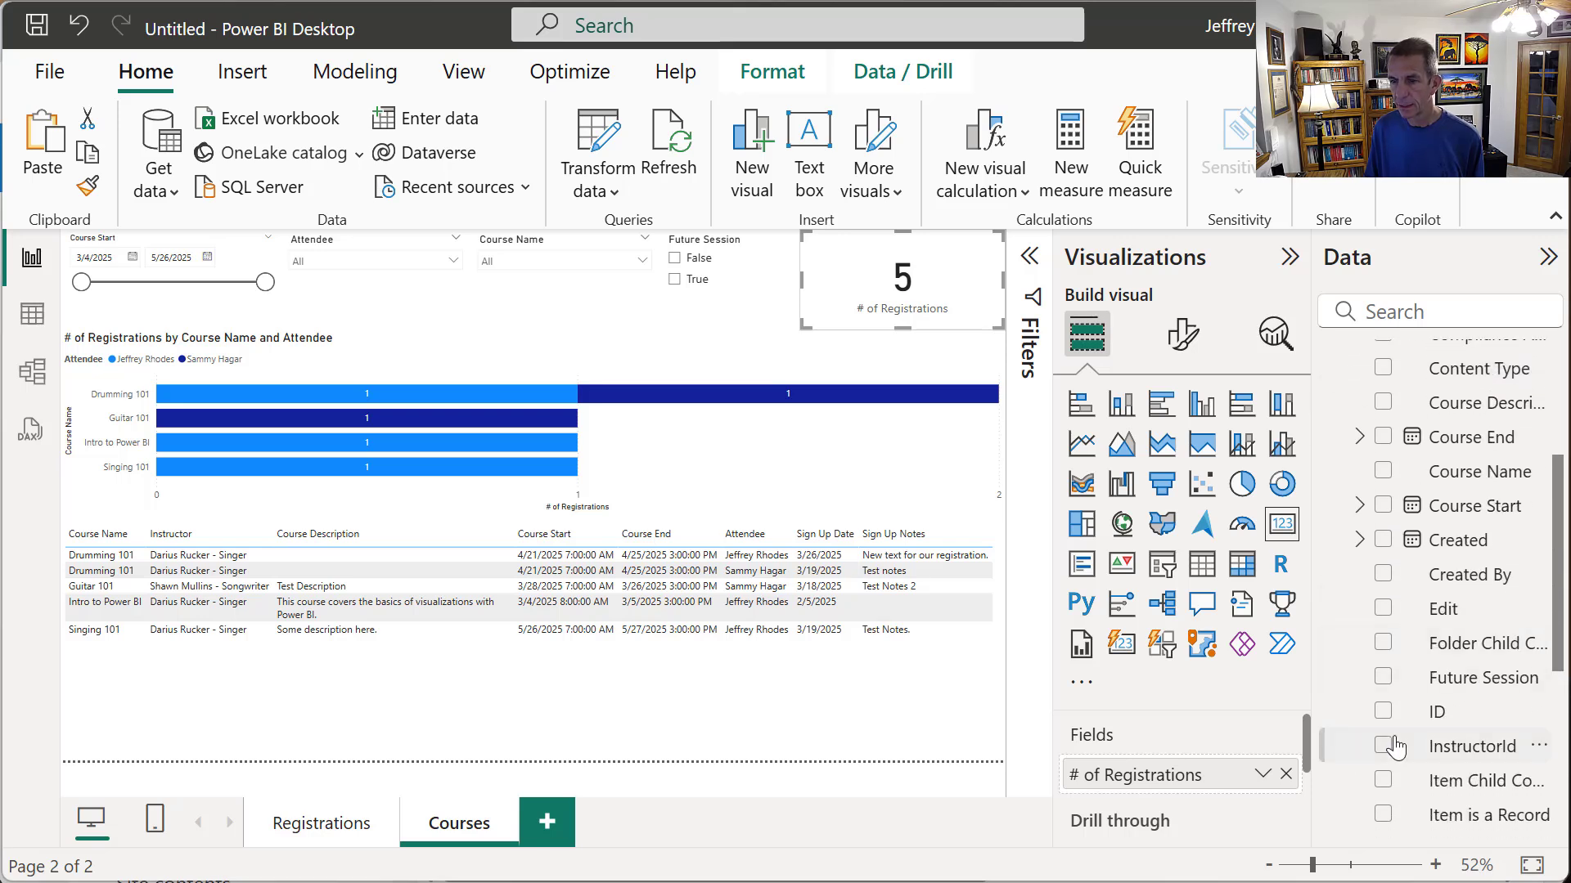
left_click_drag(1399, 712, 1223, 784)
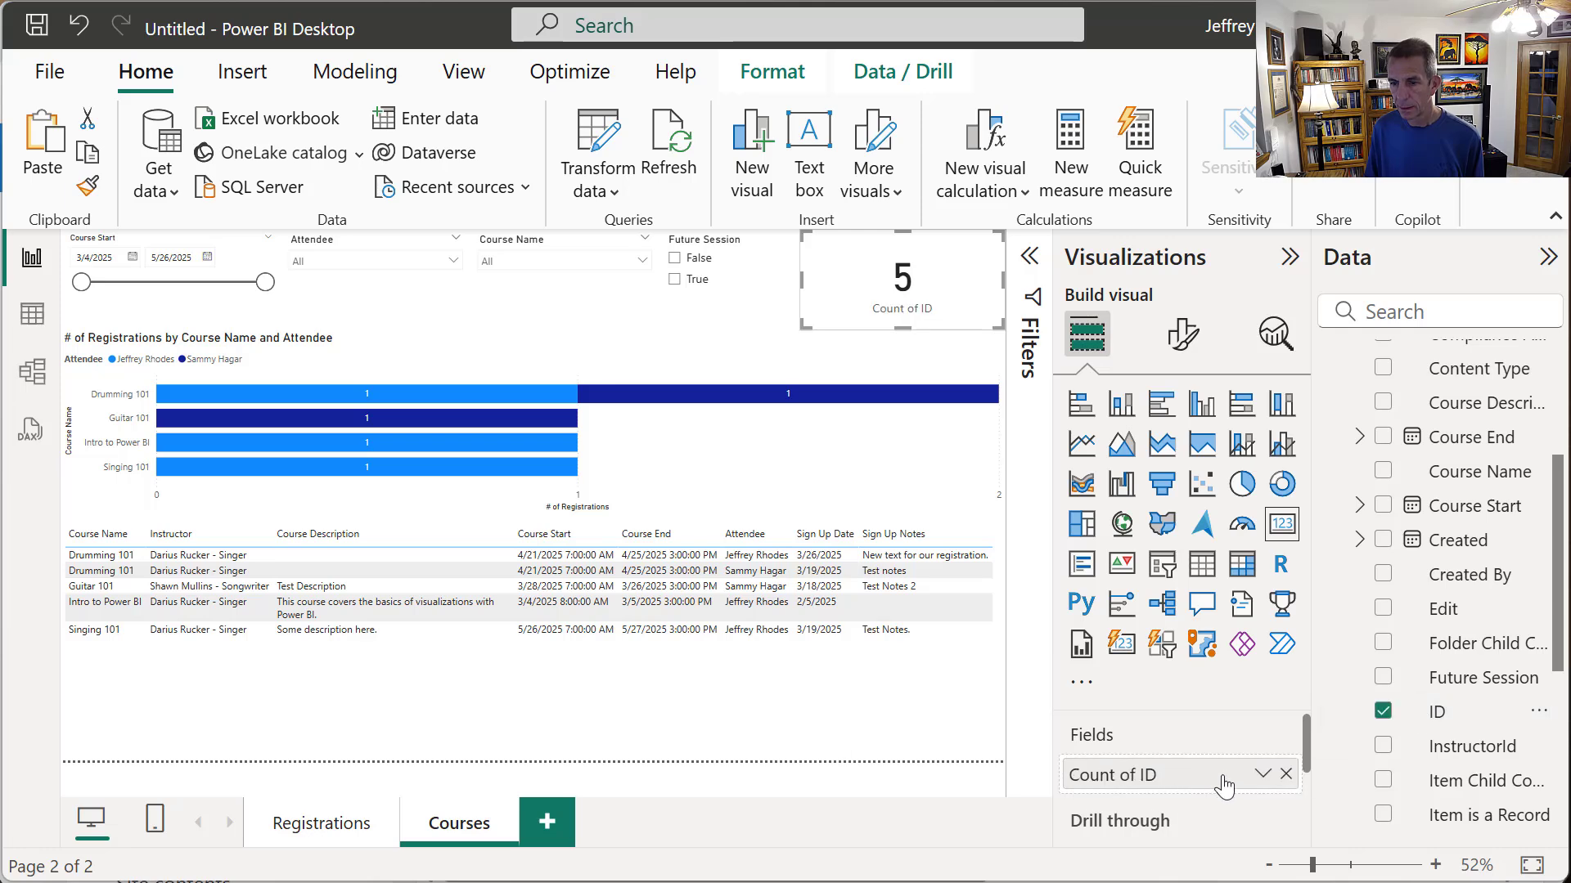
left_click(1262, 774)
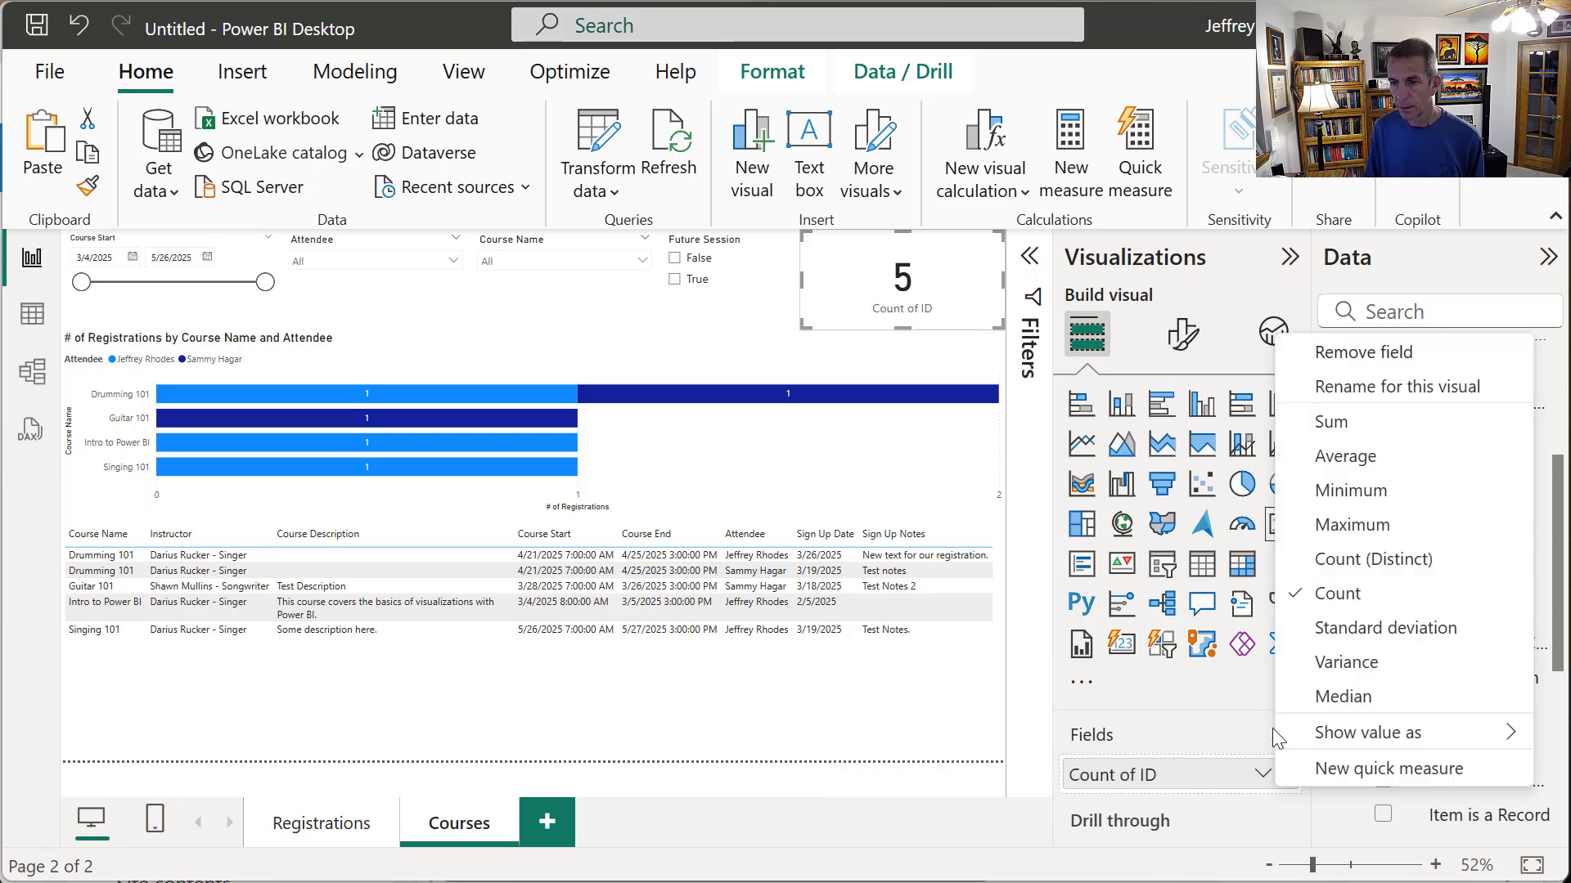
left_click(1372, 389)
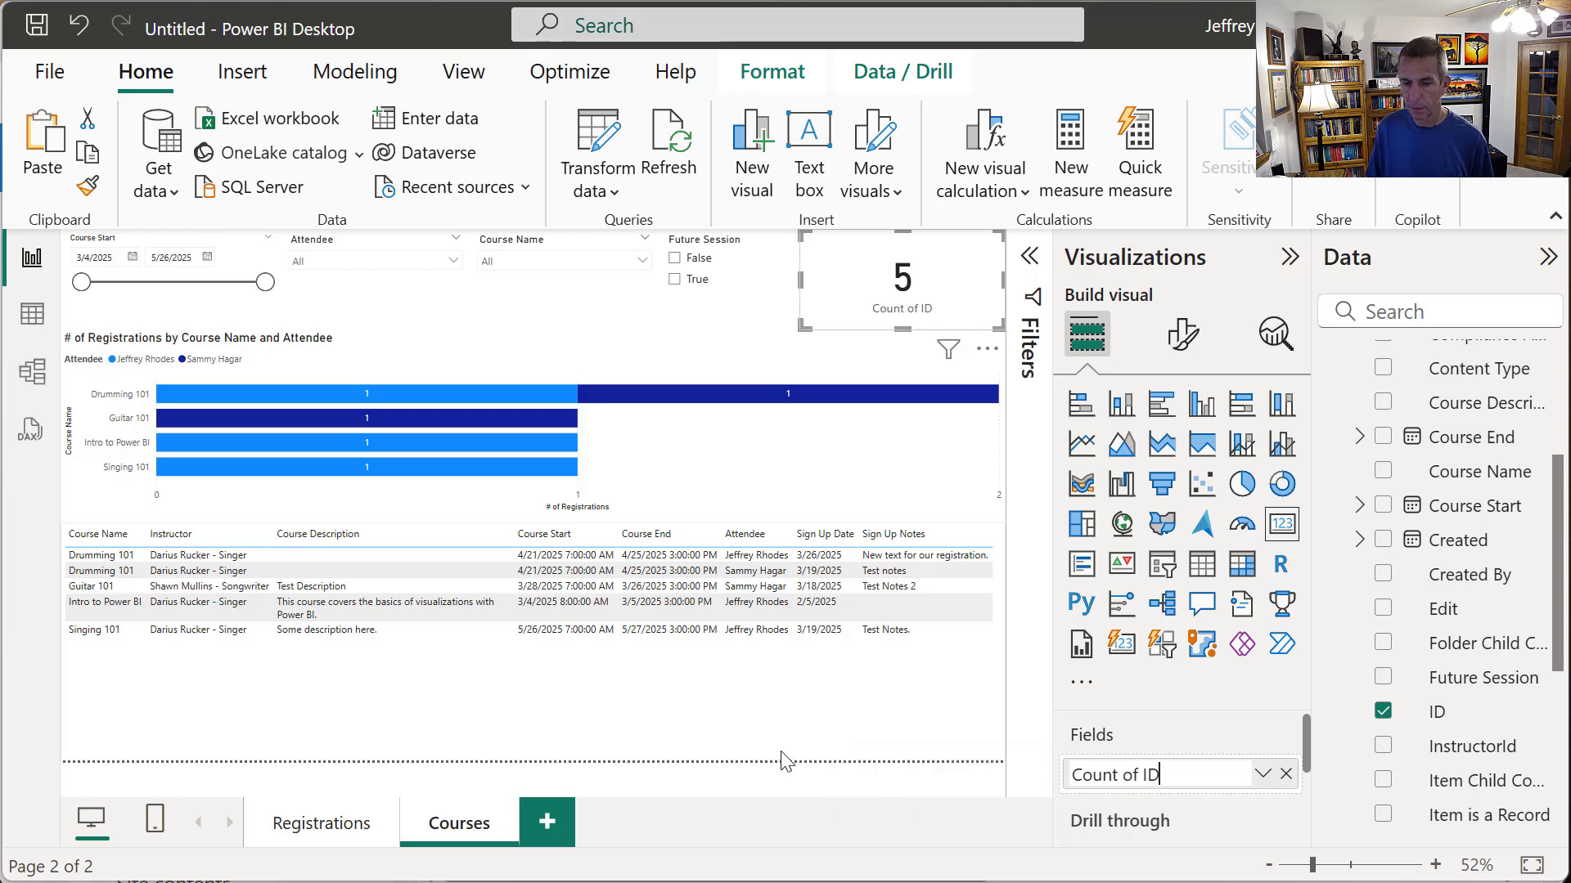
key("BackSpace")
key("BackSpace")
key("BackSpace")
key("BackSpace")
key("BackSpace")
key("BackSpace")
key("BackSpace")
key("BackSpace")
key("BackSpace")
key("BackSpace")
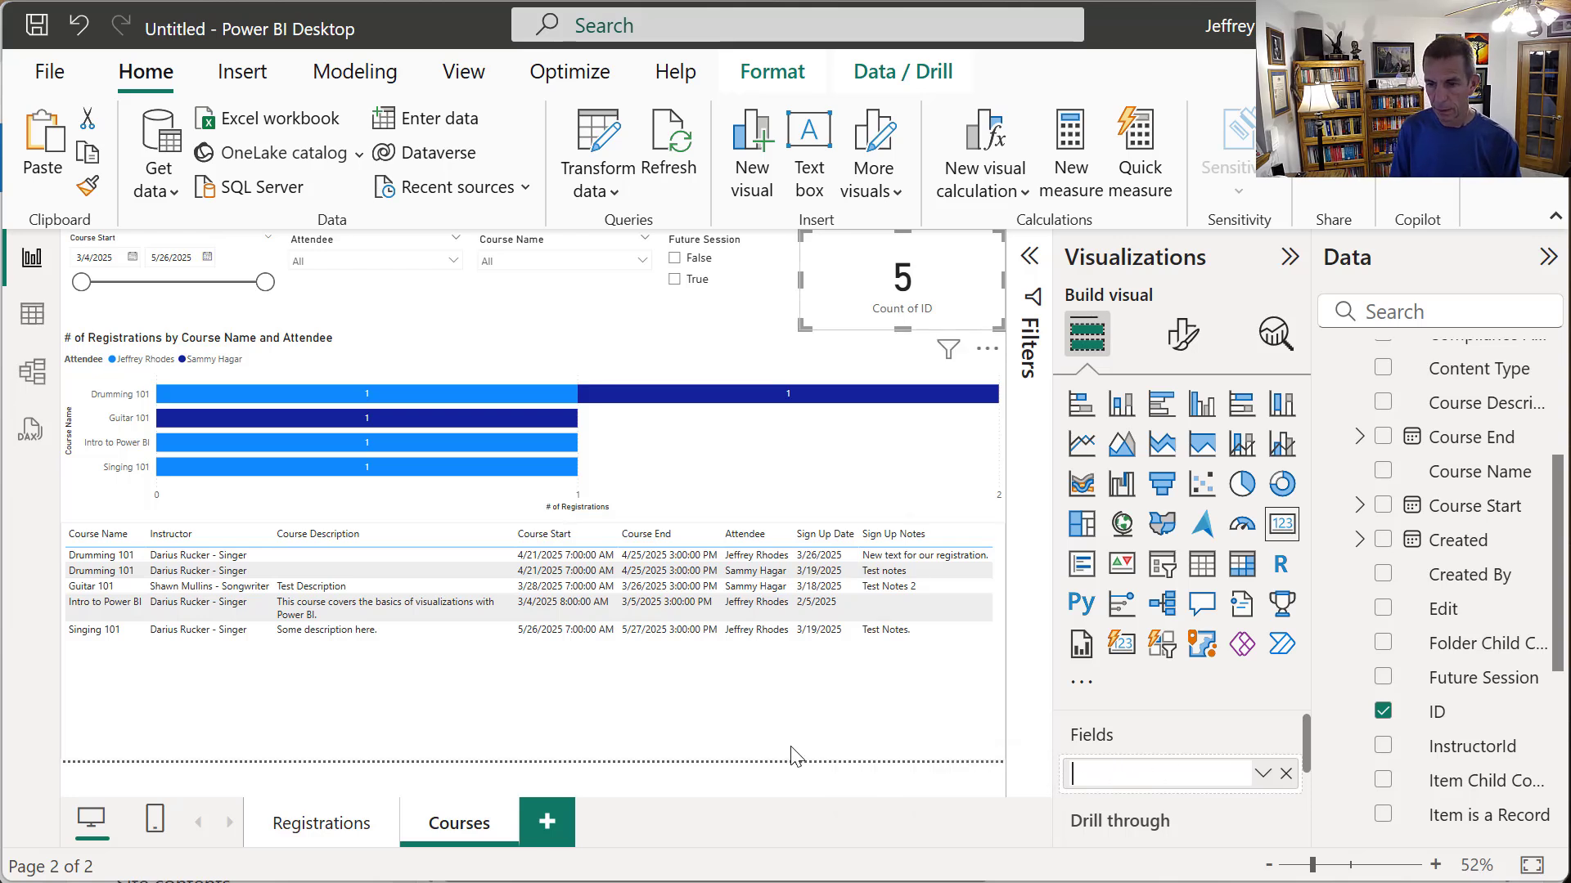
type("# of R")
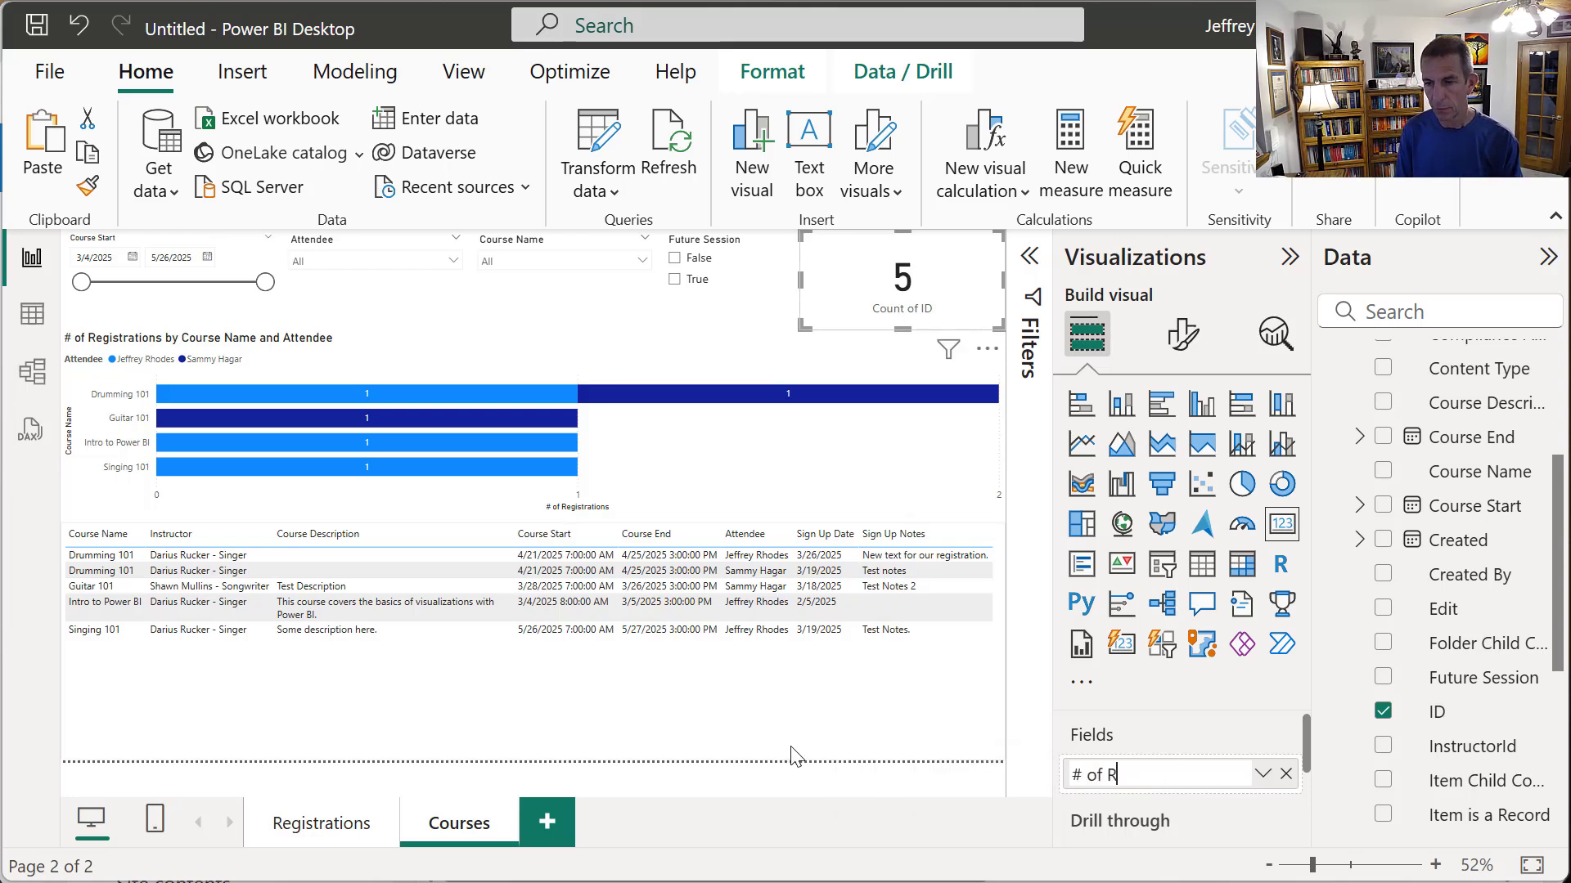
type("Egi")
key("BackSpace")
key("BackSpace")
key("BackSpace")
type("egi")
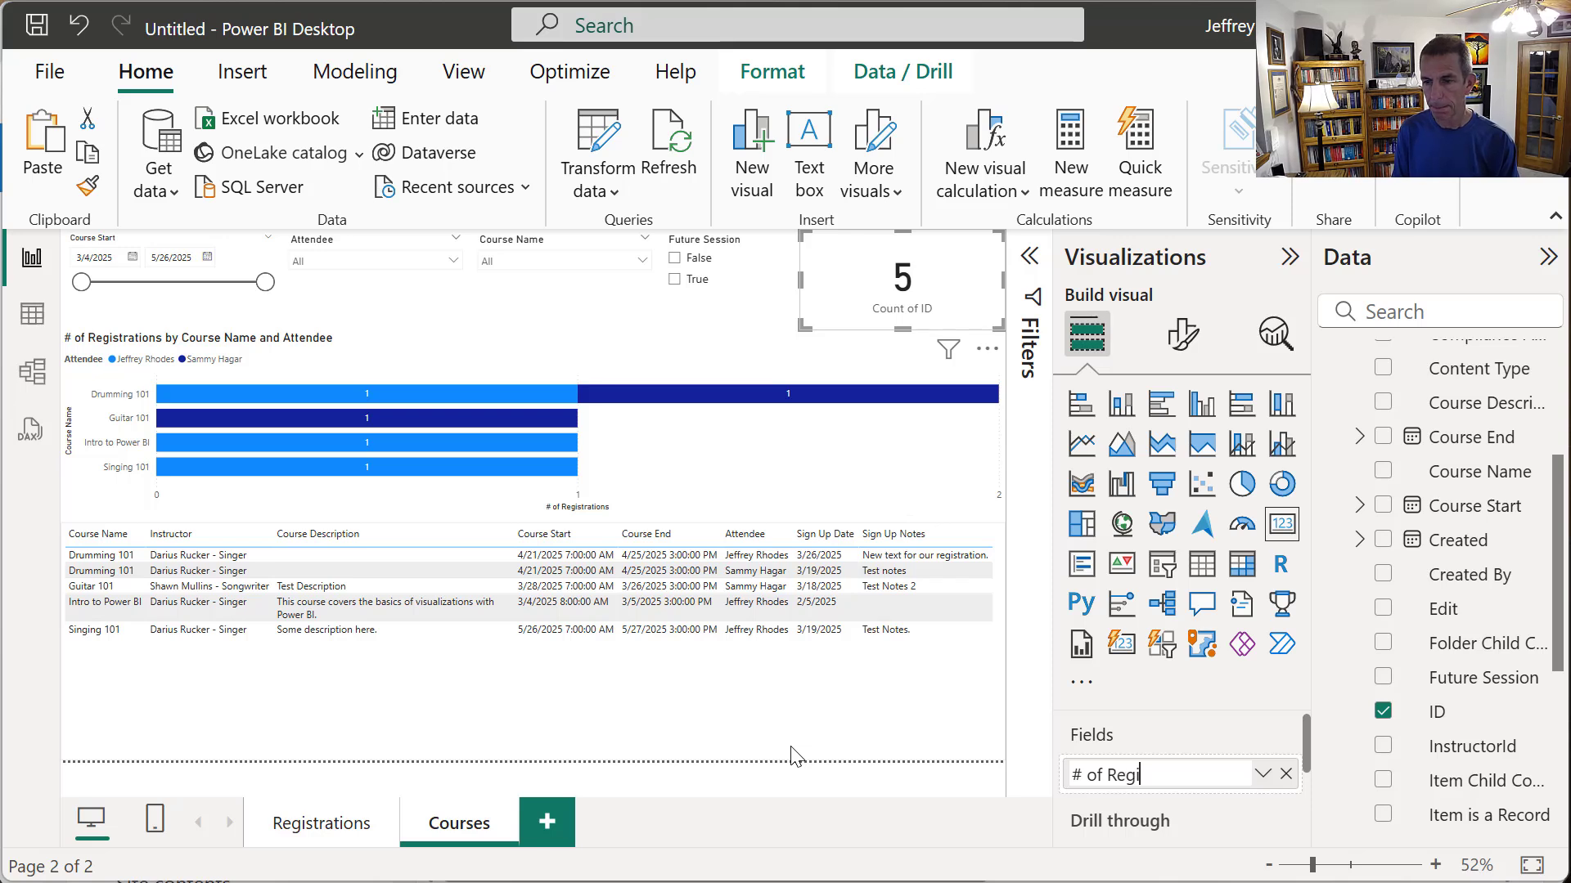
type("strati")
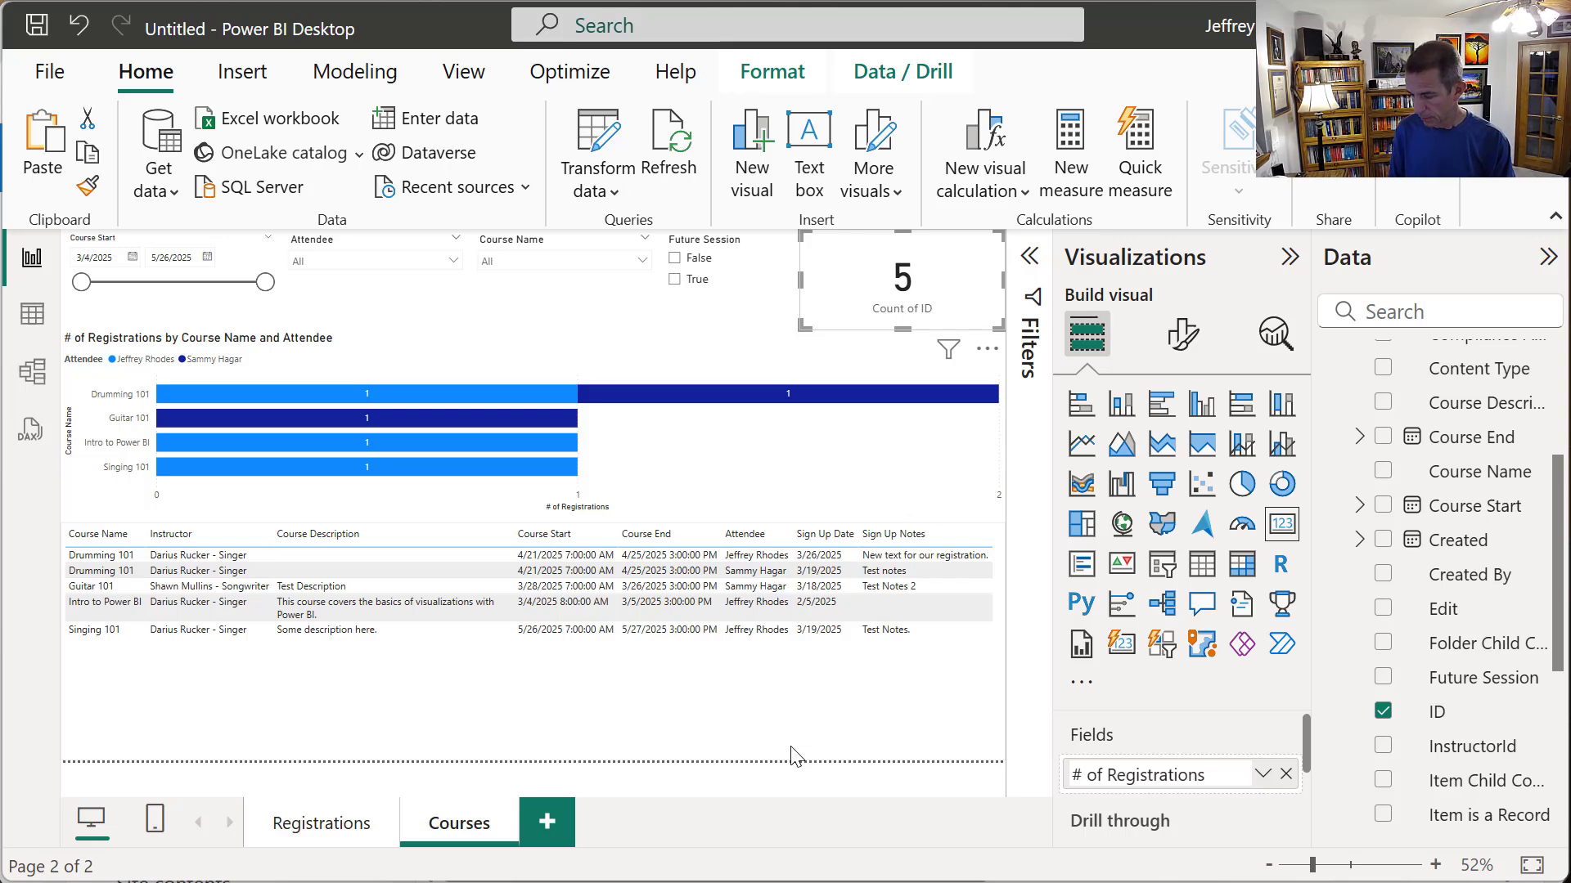
type("ons")
key("ctrl+a")
key("Return")
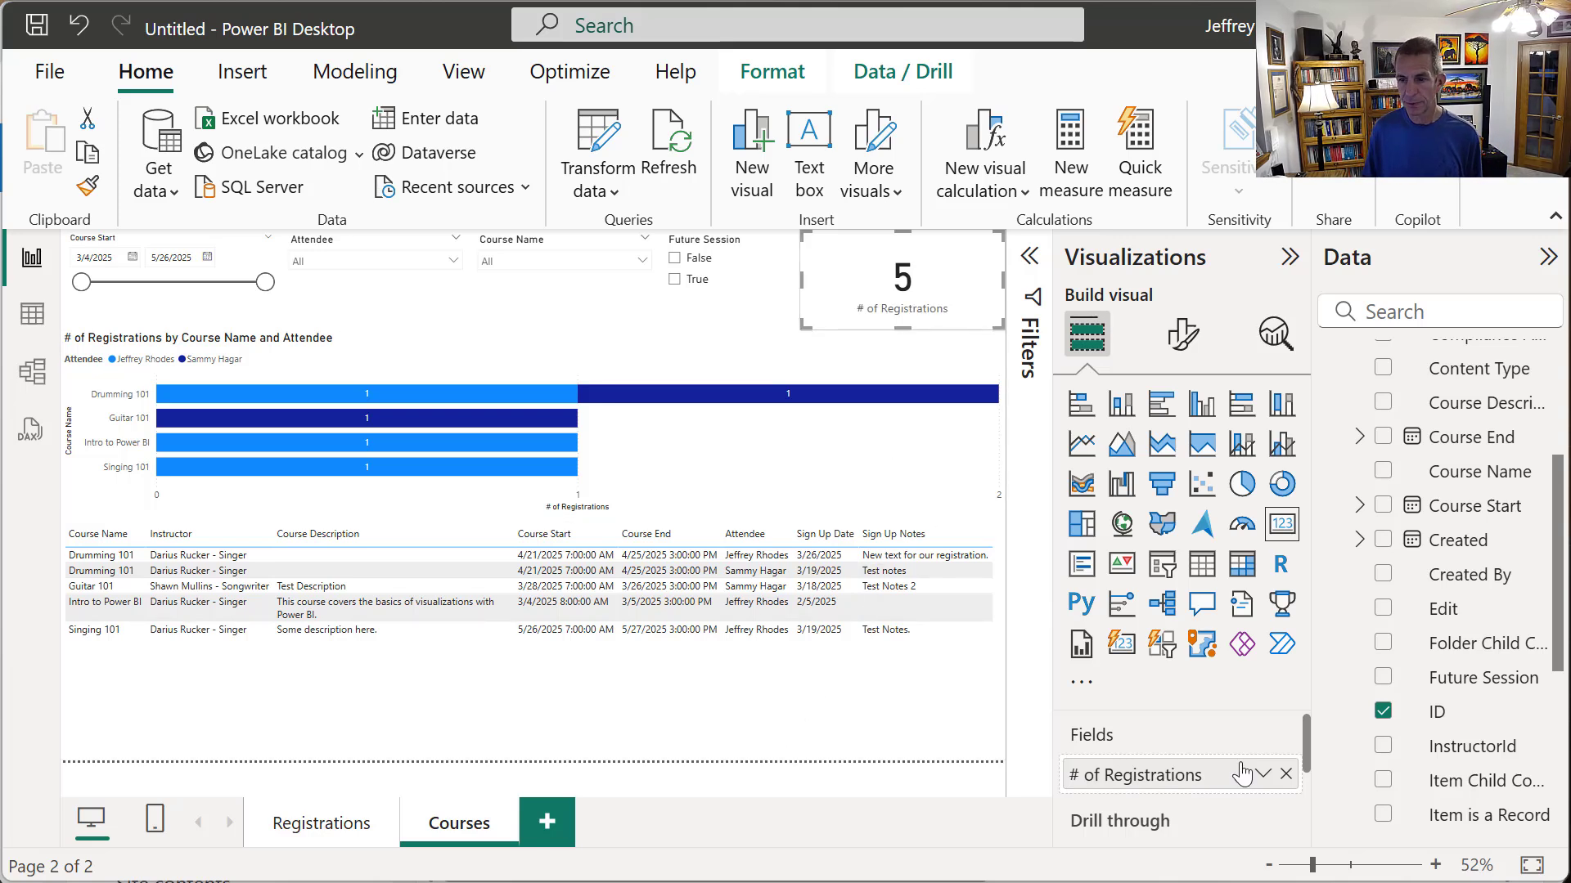
- Relabel the card's count field to '# of Courses'
left_click(1265, 776)
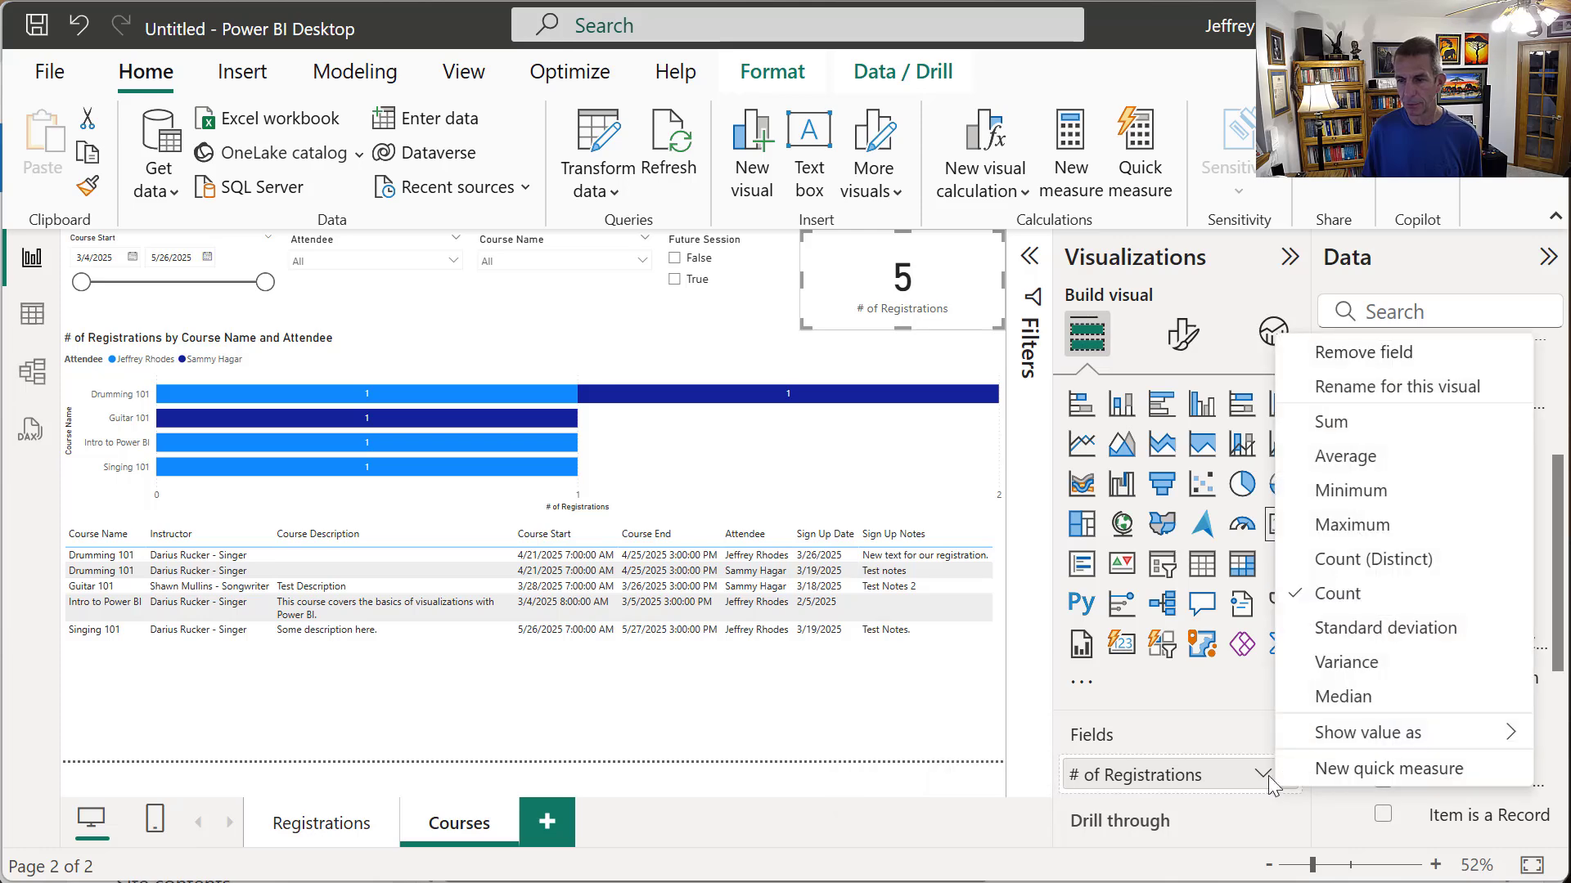
left_click(1388, 387)
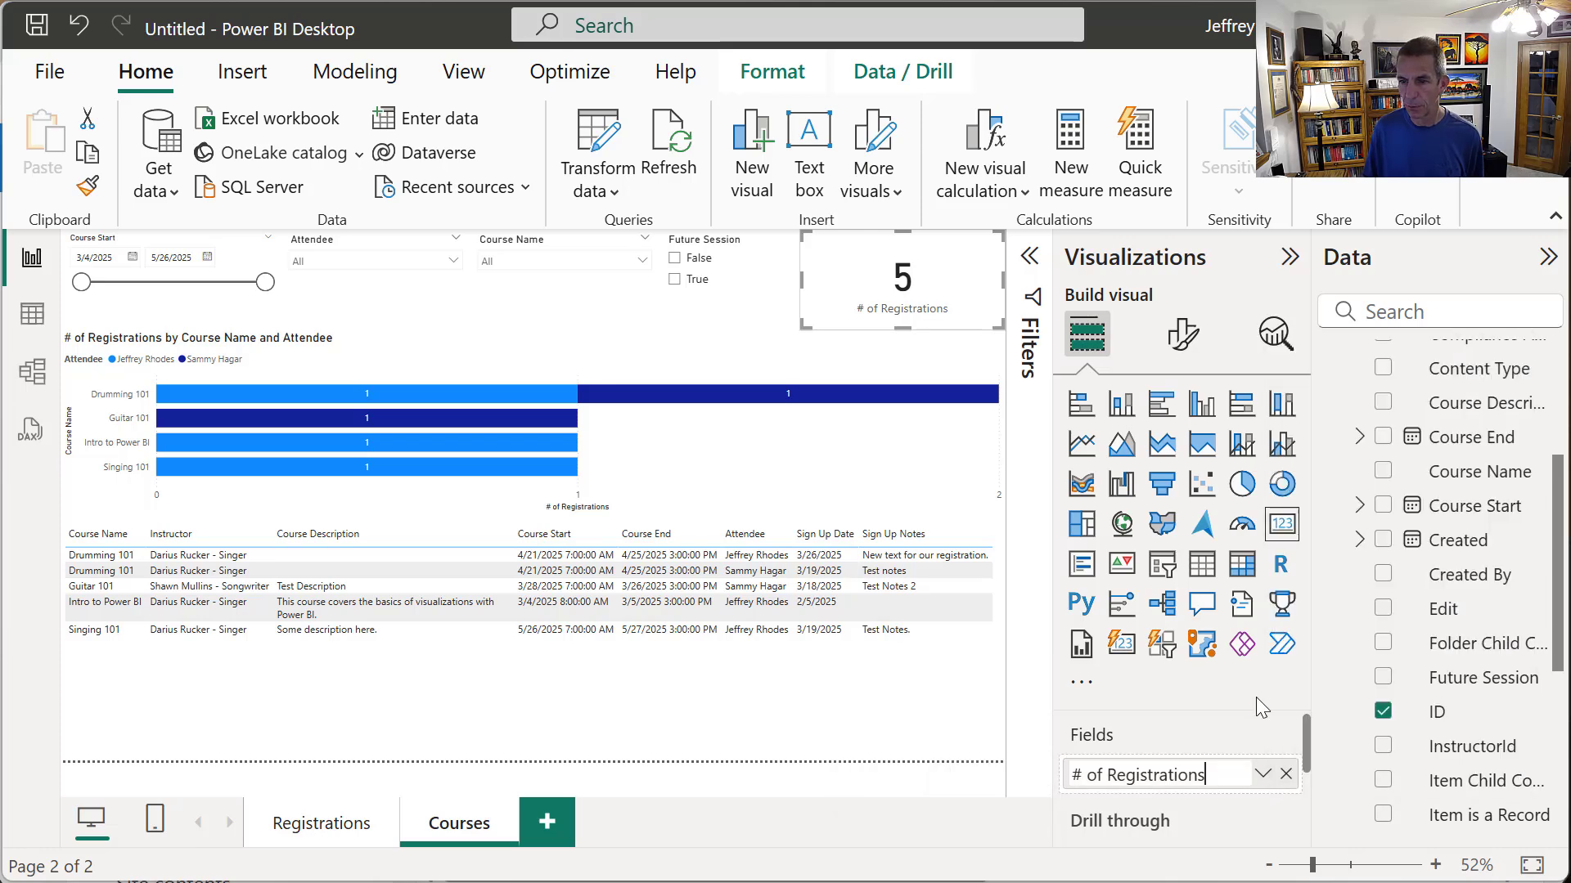
double_click(1136, 775)
type("Co")
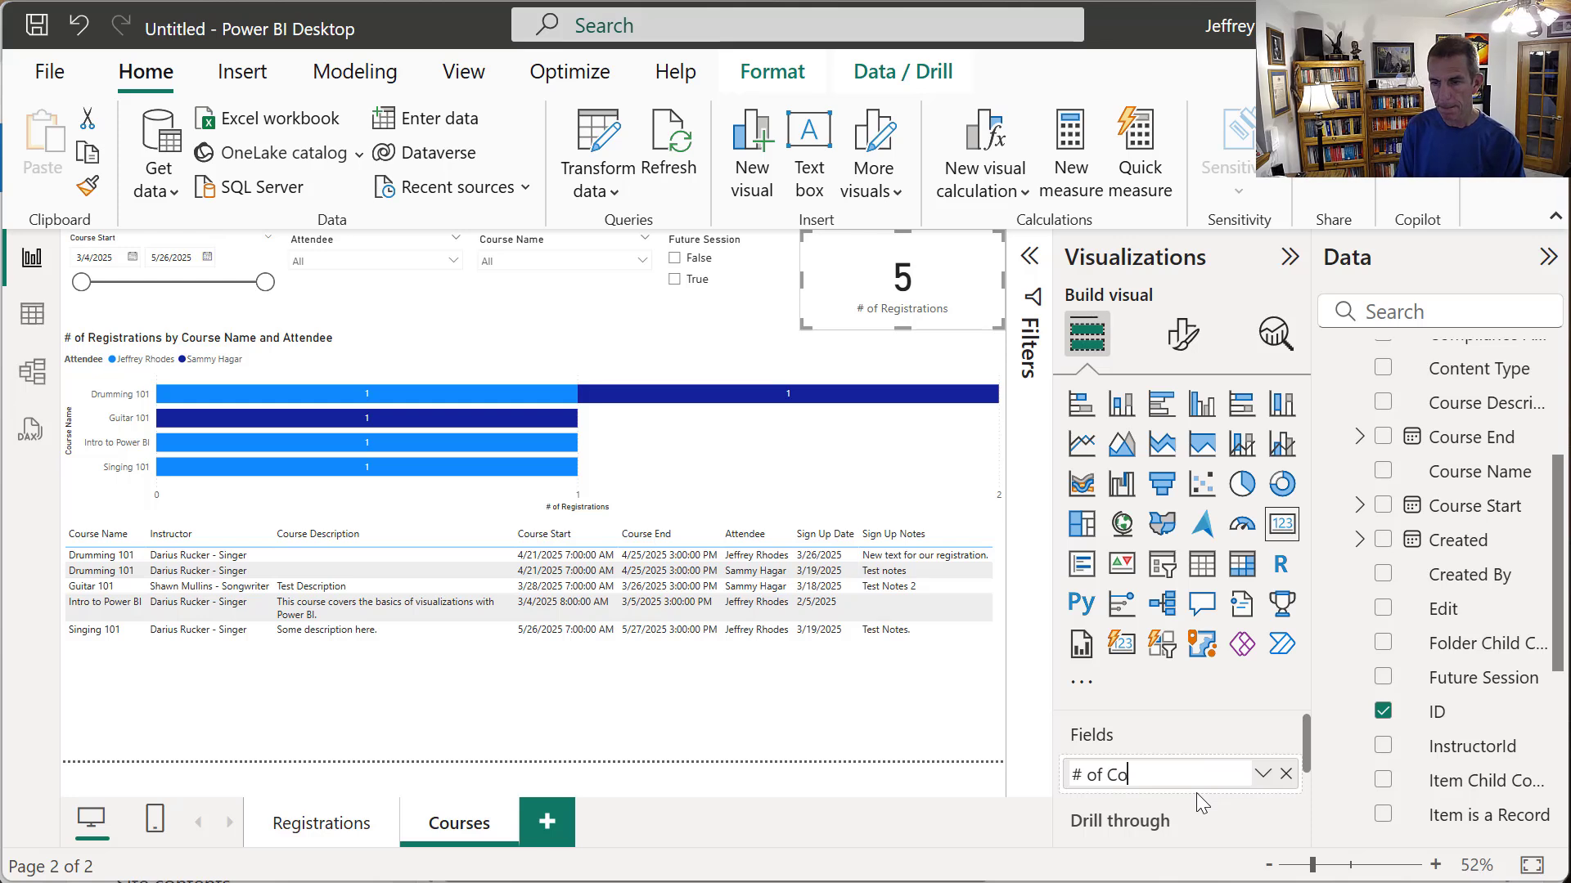
type("urses")
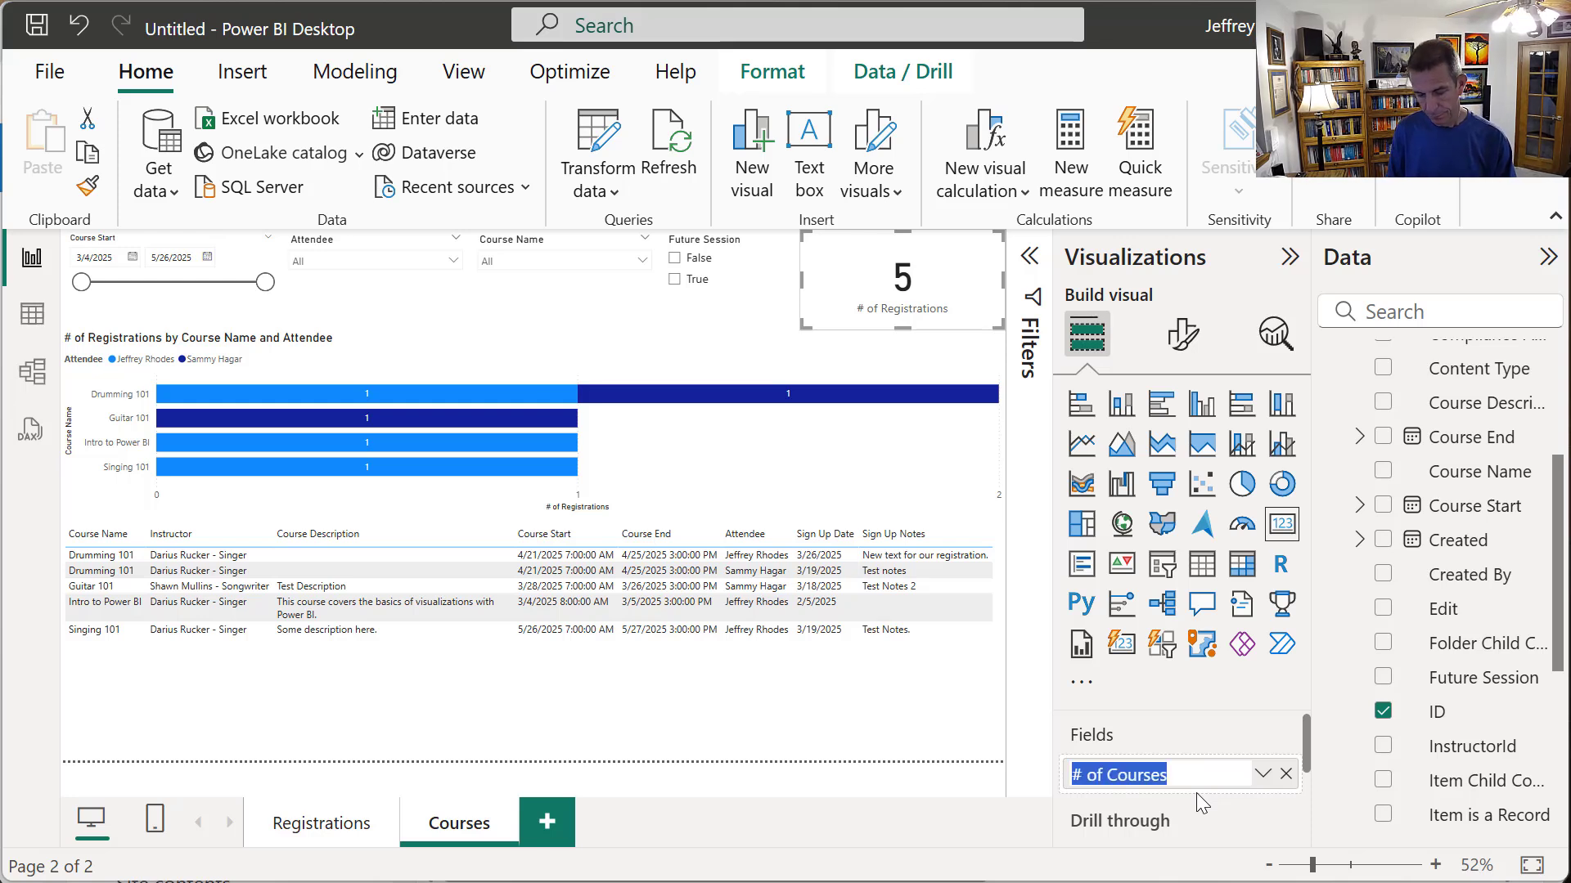
key("Return")
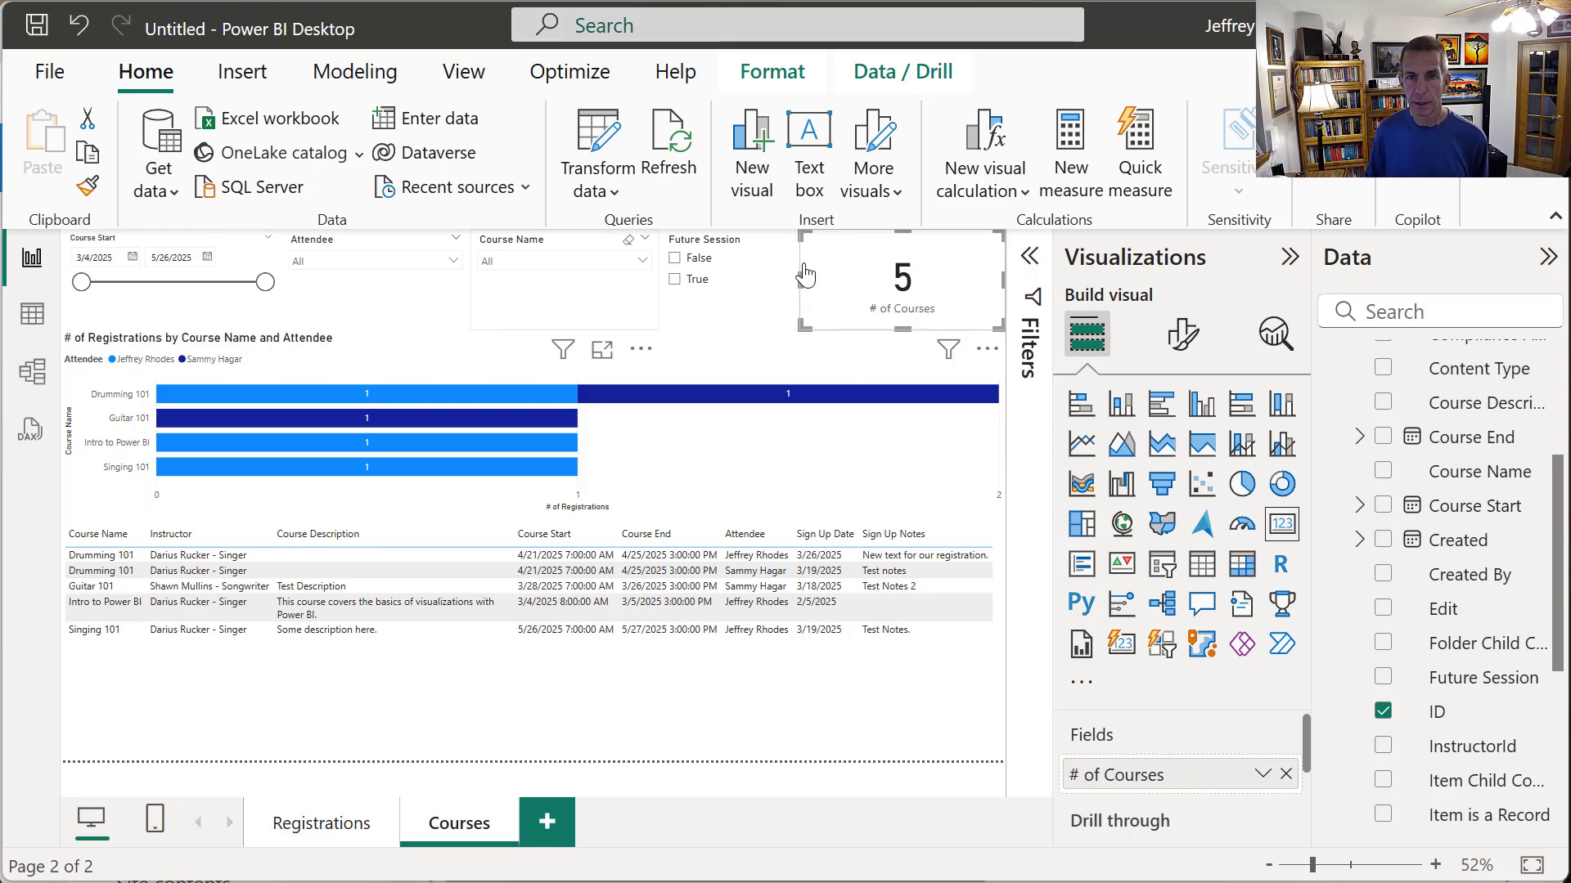
left_click(489, 304)
left_click(366, 309)
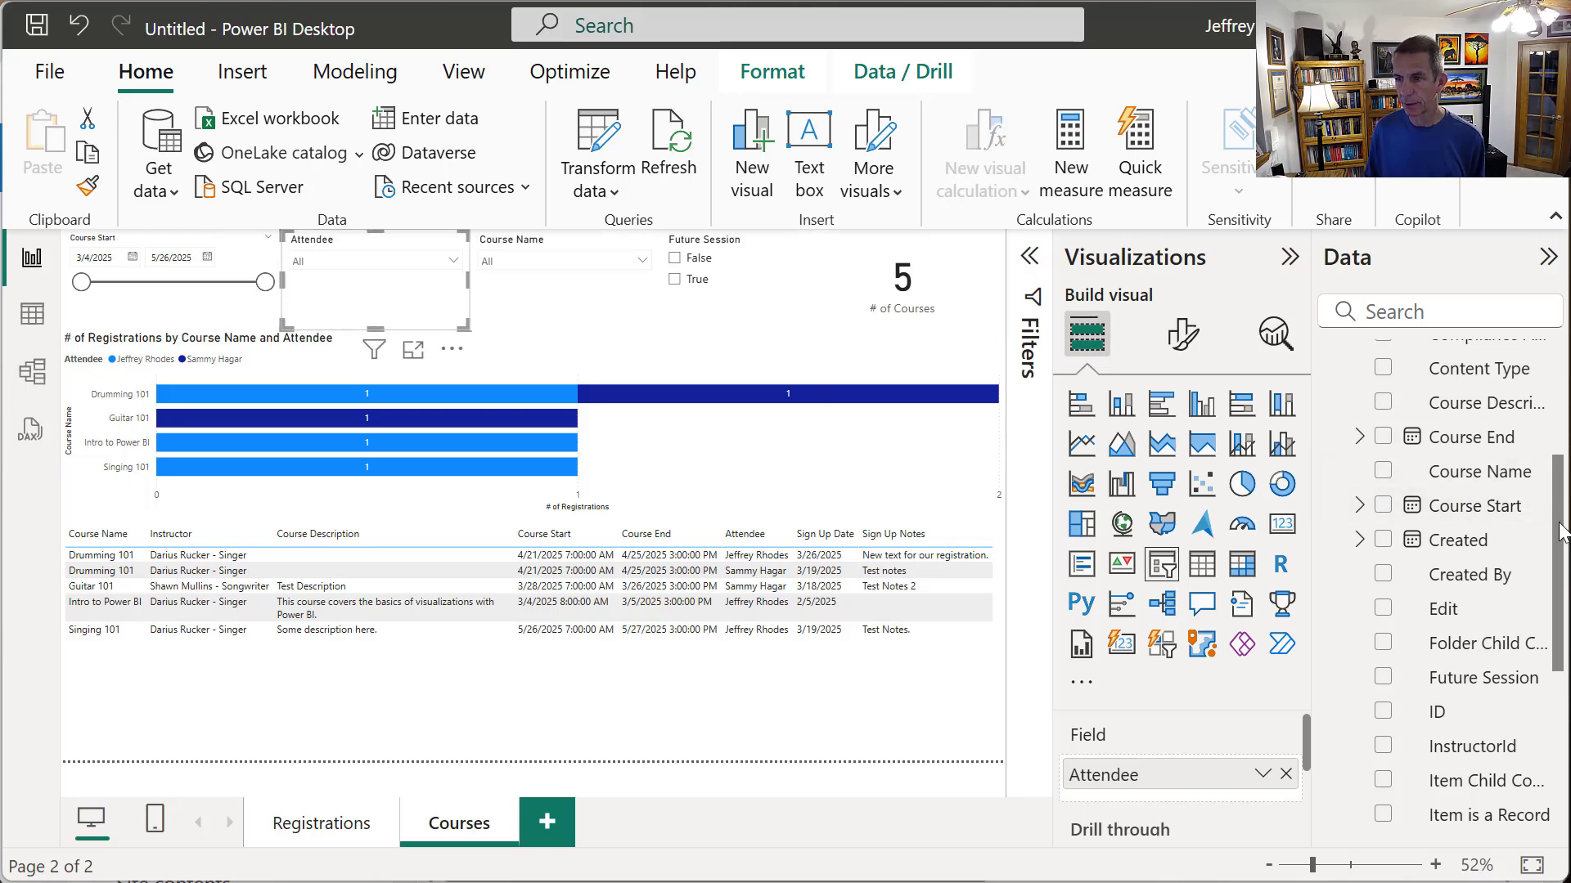
- Replace Attendee with the Instructor table's Instructor field in the dropdown slicer and check its names
scroll(1489, 423, "up", 10)
left_click(1338, 394)
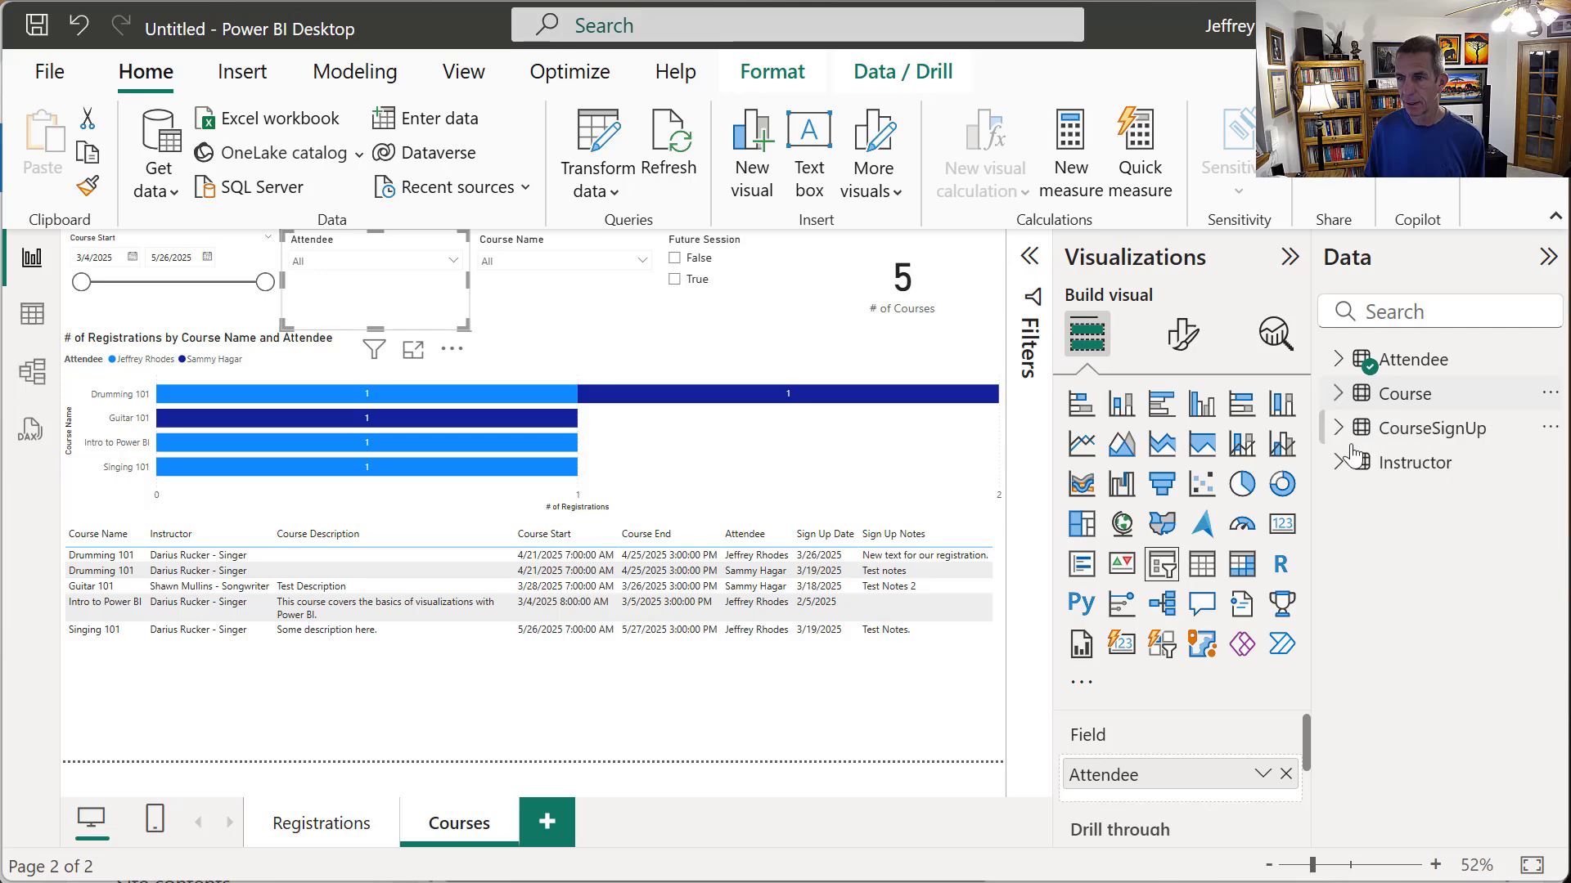
left_click(1340, 465)
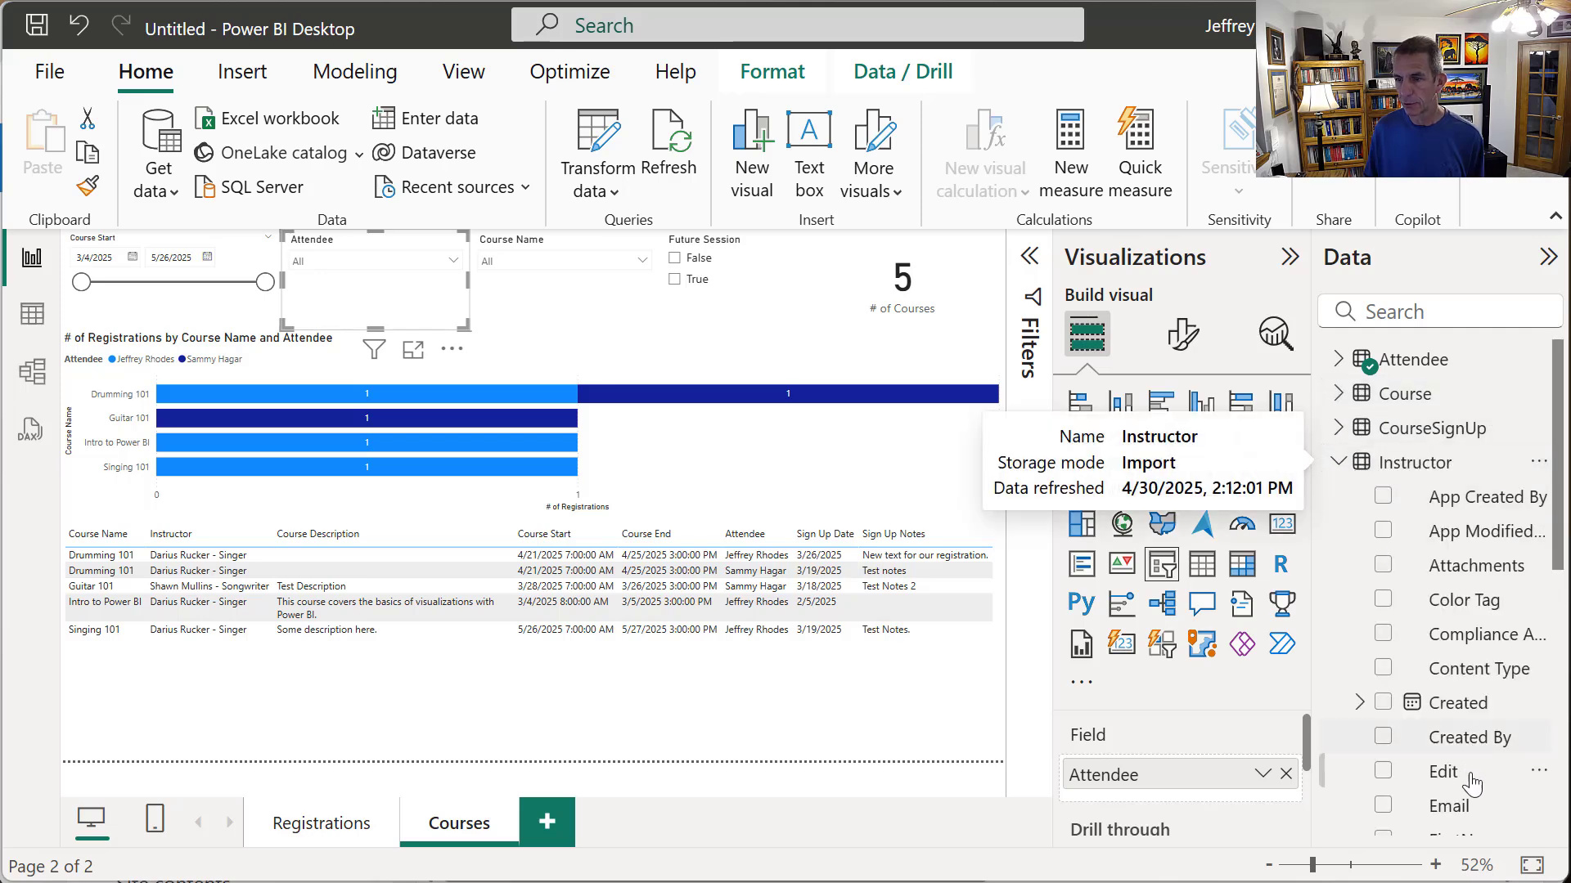
left_click_drag(1562, 565, 1557, 712)
left_click_drag(1414, 622, 1227, 773)
left_click(1285, 808)
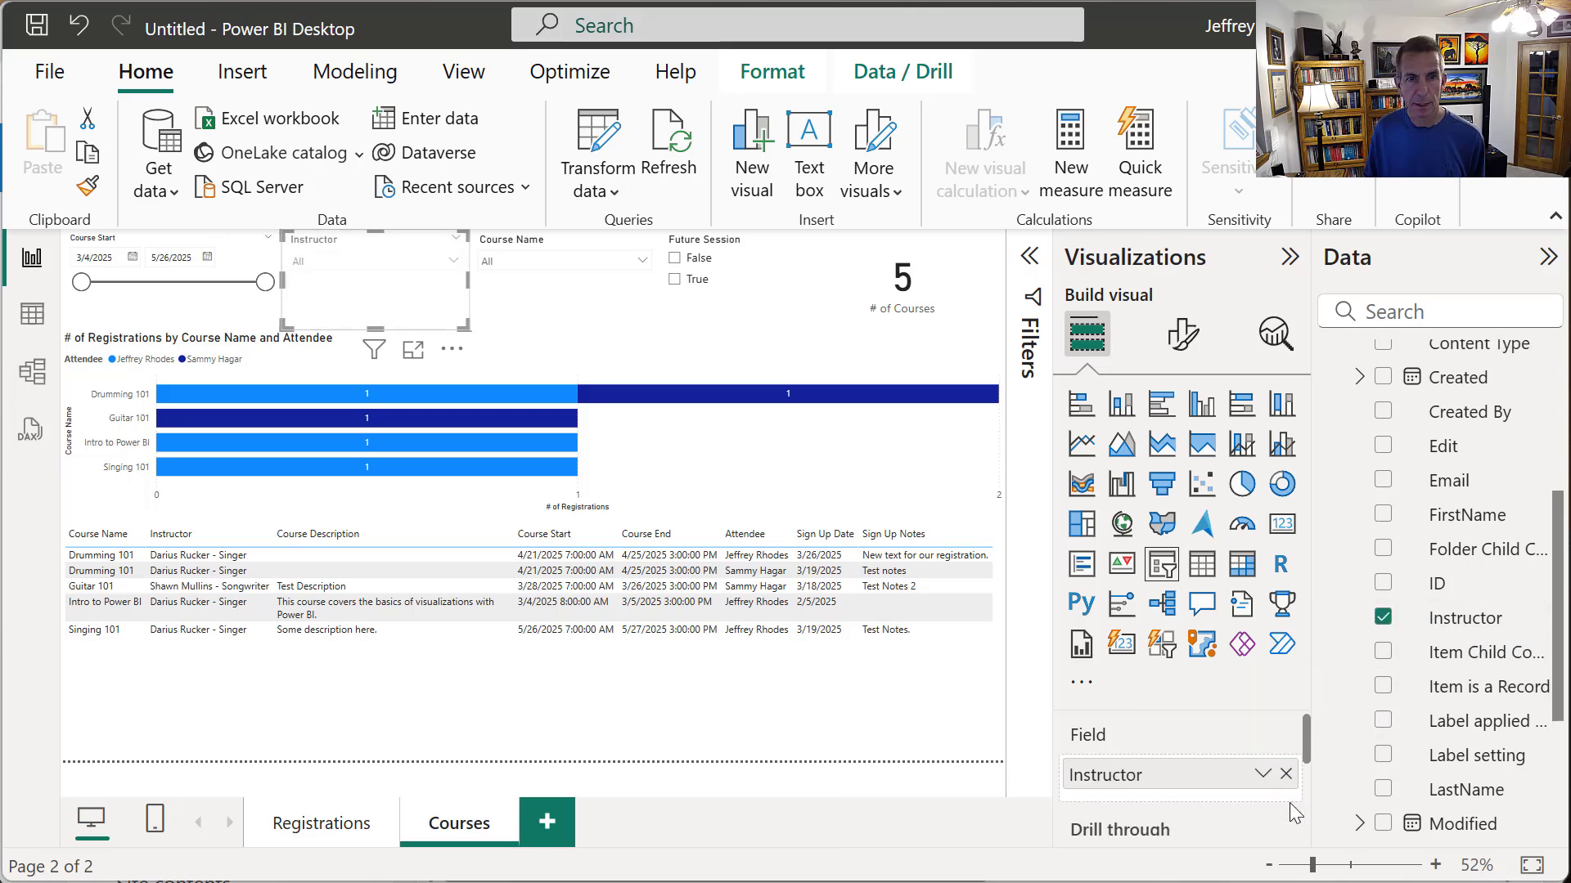
left_click(451, 262)
left_click(450, 262)
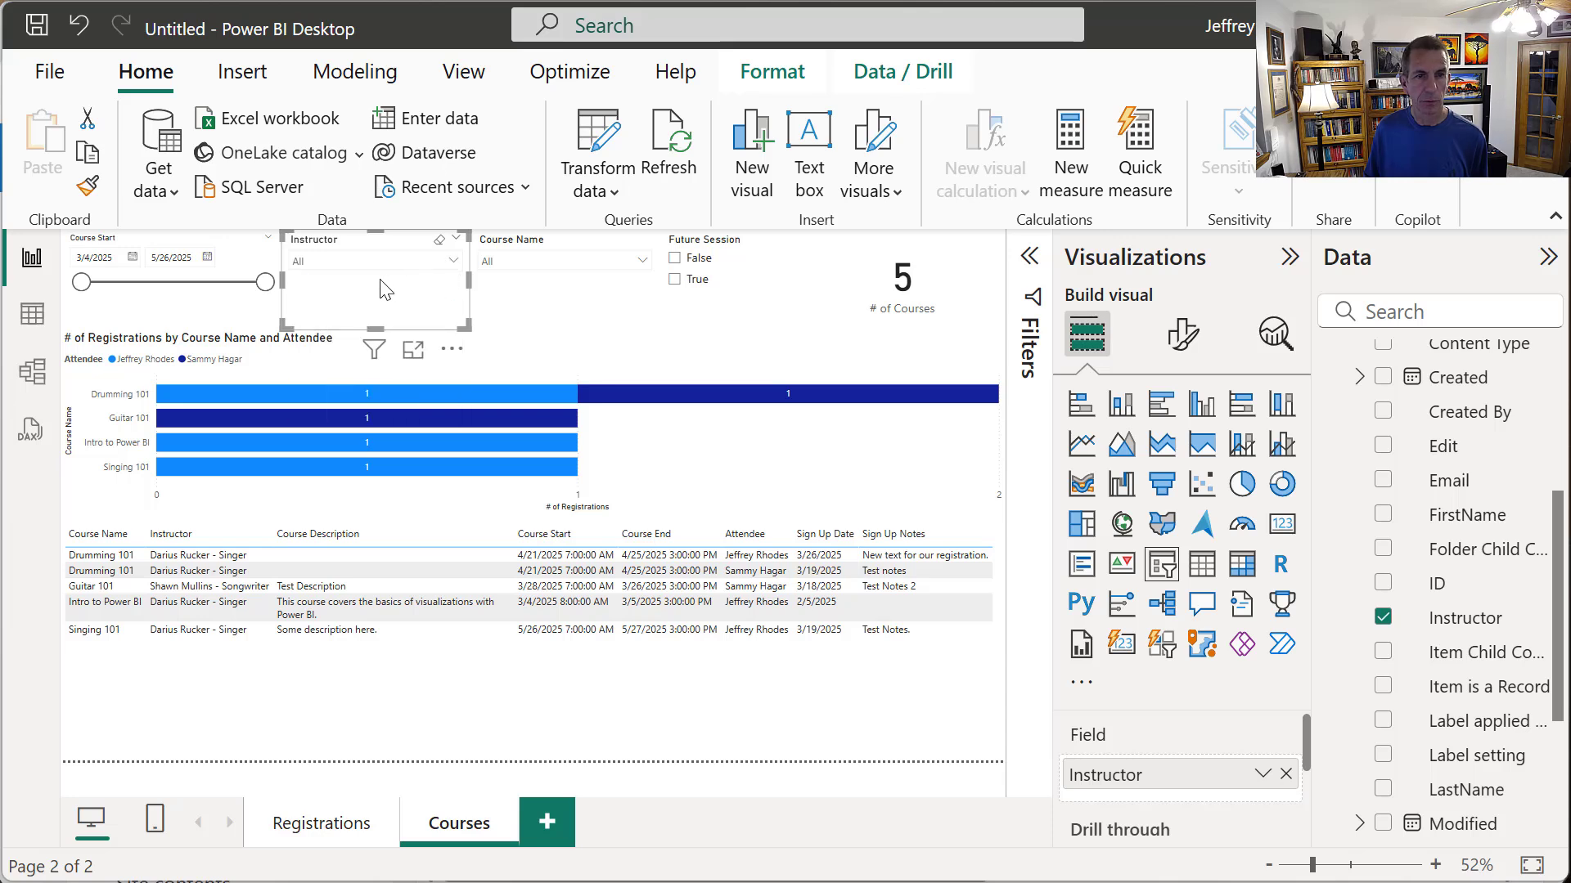
left_click(244, 323)
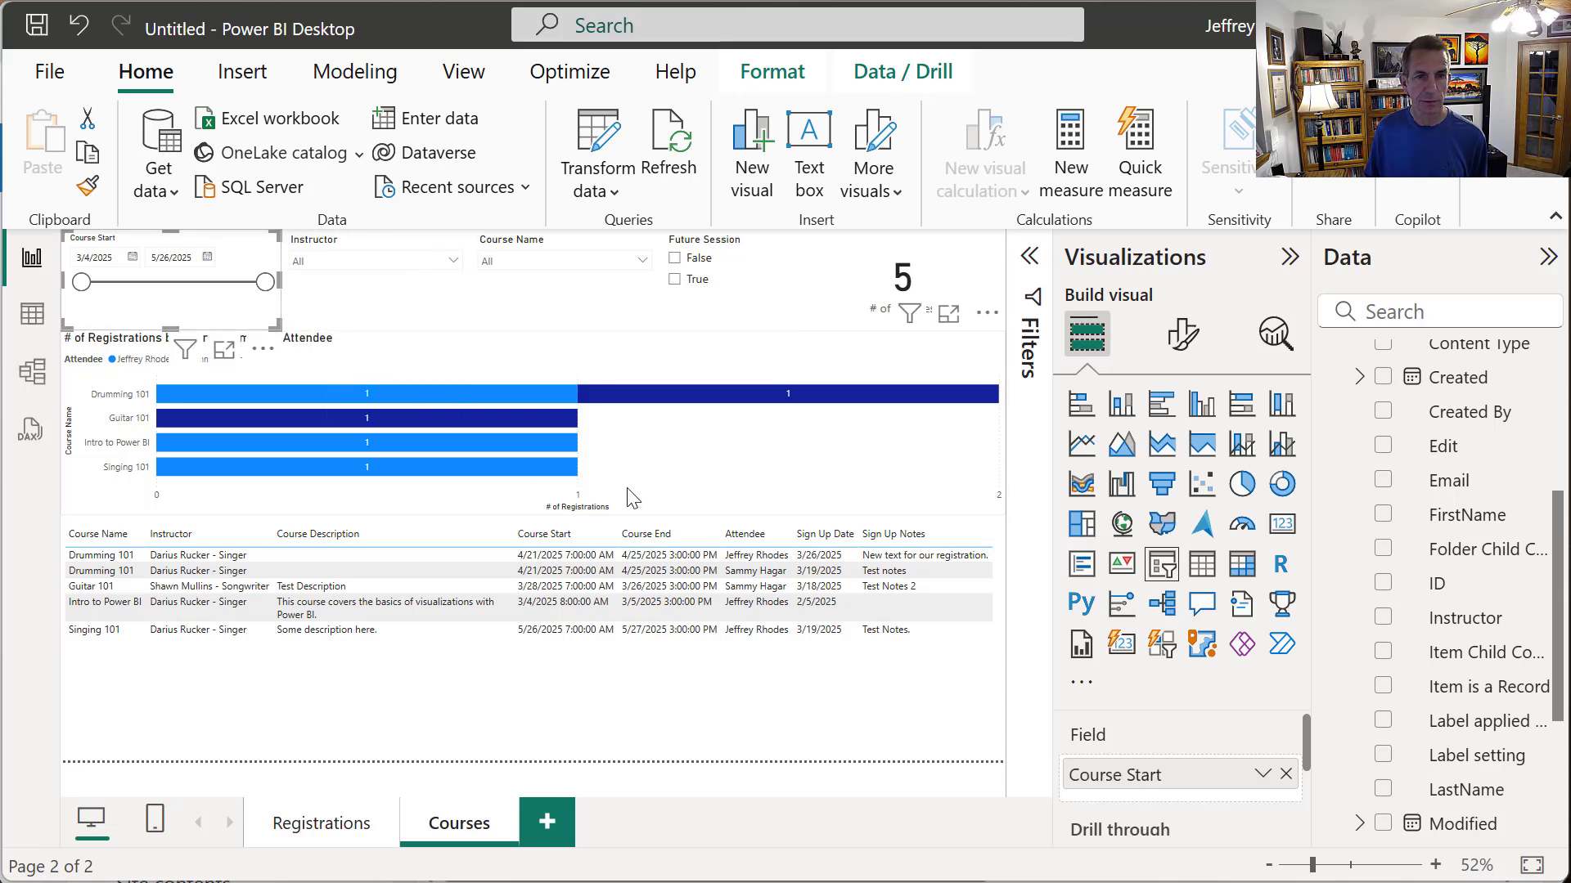
- Swap Course Name off the bar chart's axis for a new field and drop # of Registrations from its values
left_click(678, 496)
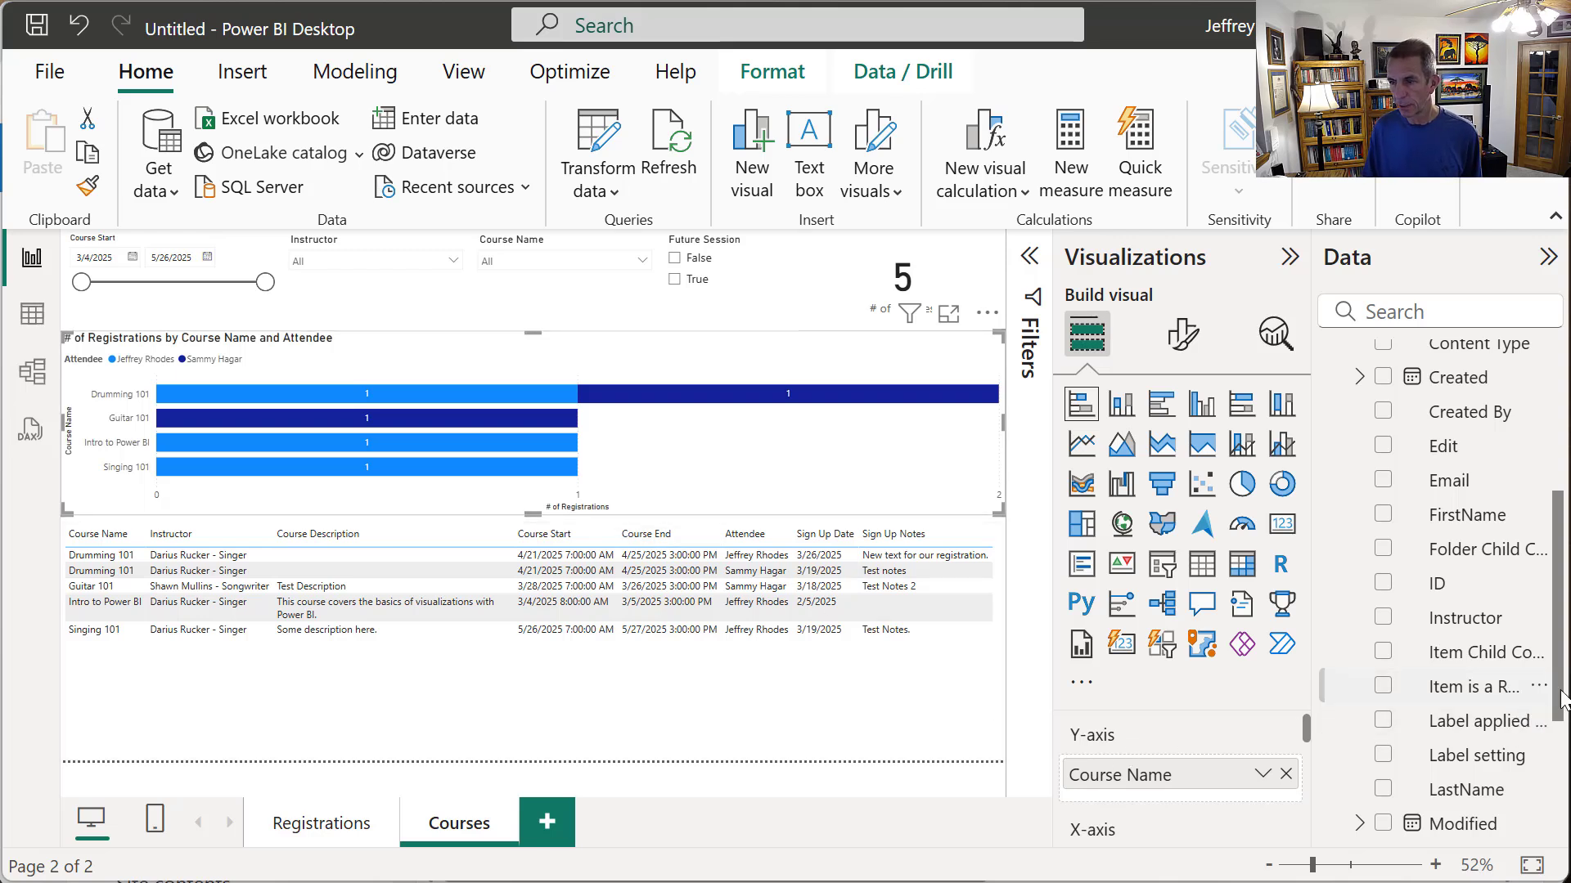
mouse_move(1562, 681)
left_mouse_down()
mouse_move(1565, 741)
mouse_move(1565, 571)
mouse_move(1565, 682)
left_mouse_up()
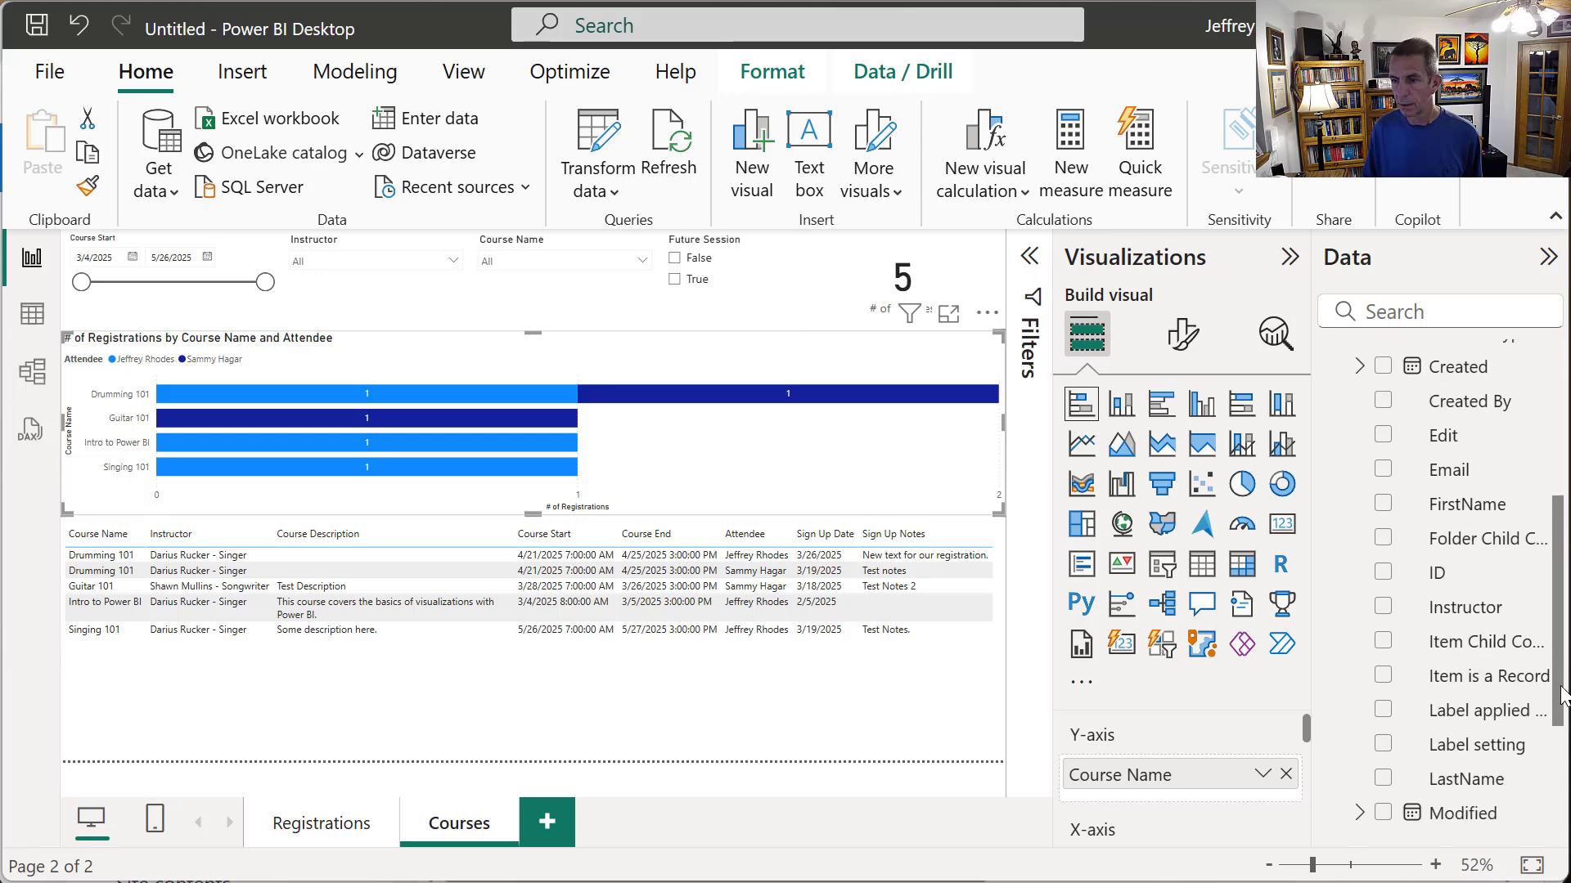
left_click_drag(1464, 610, 1215, 776)
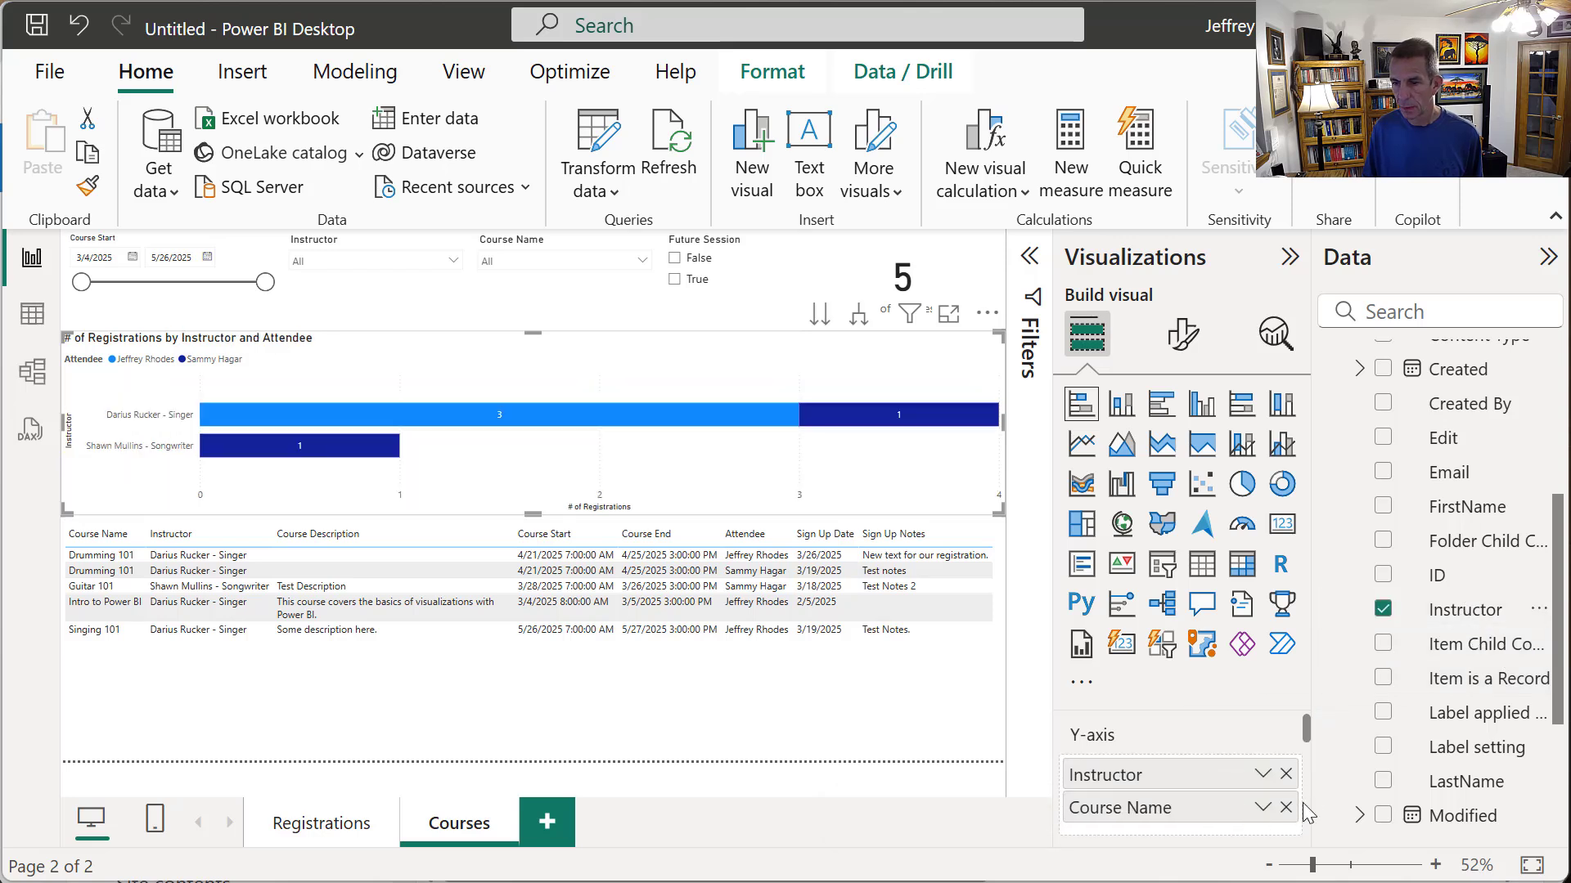
left_click(1284, 808)
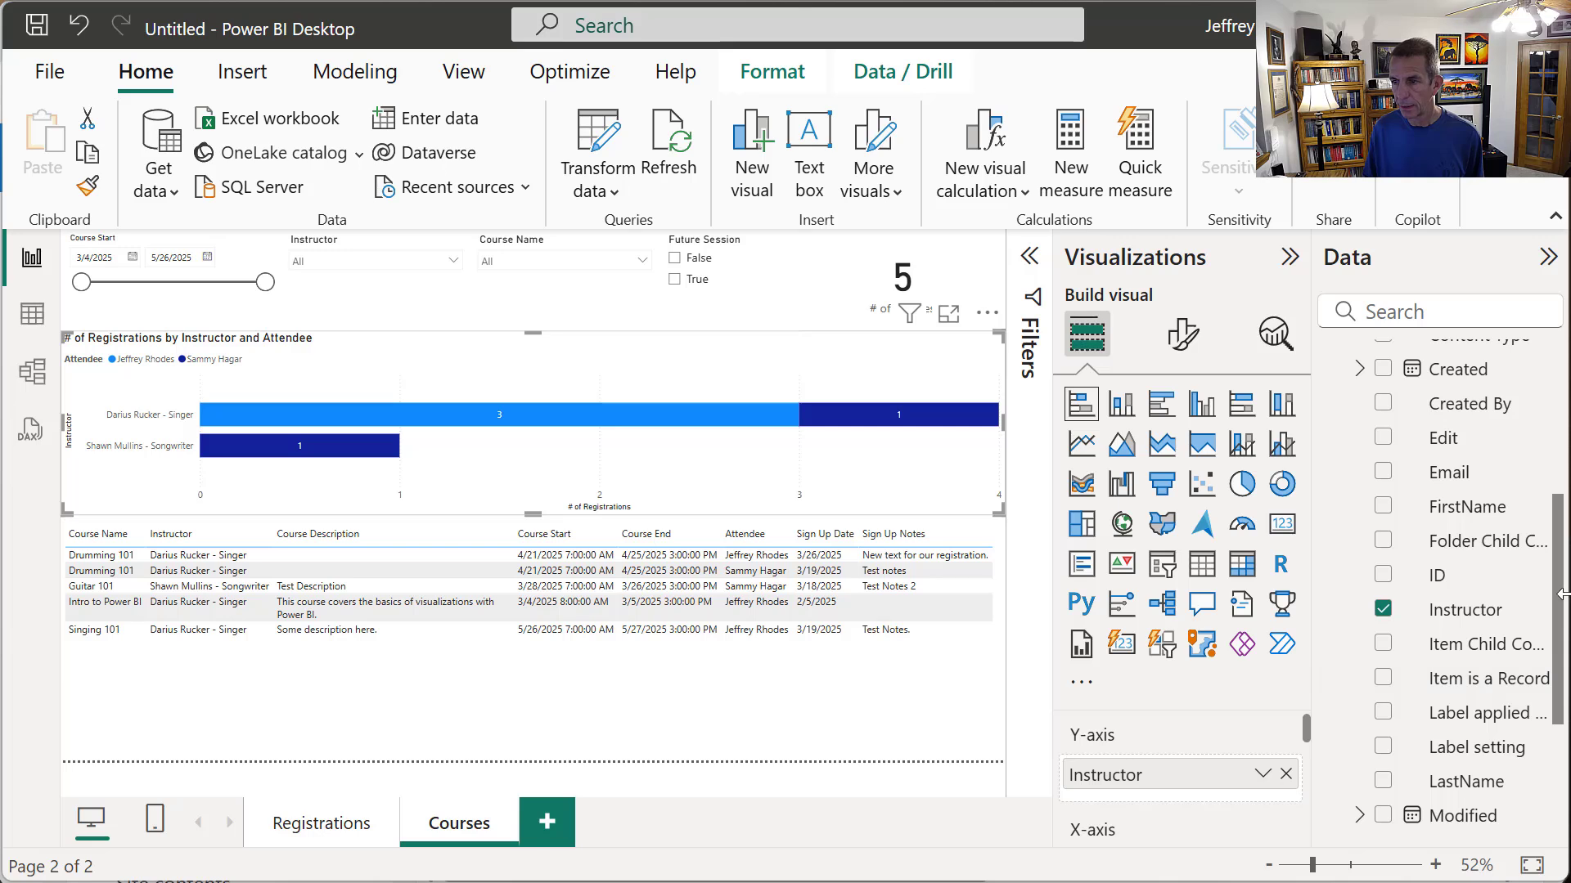
scroll(1559, 609, "down", 3)
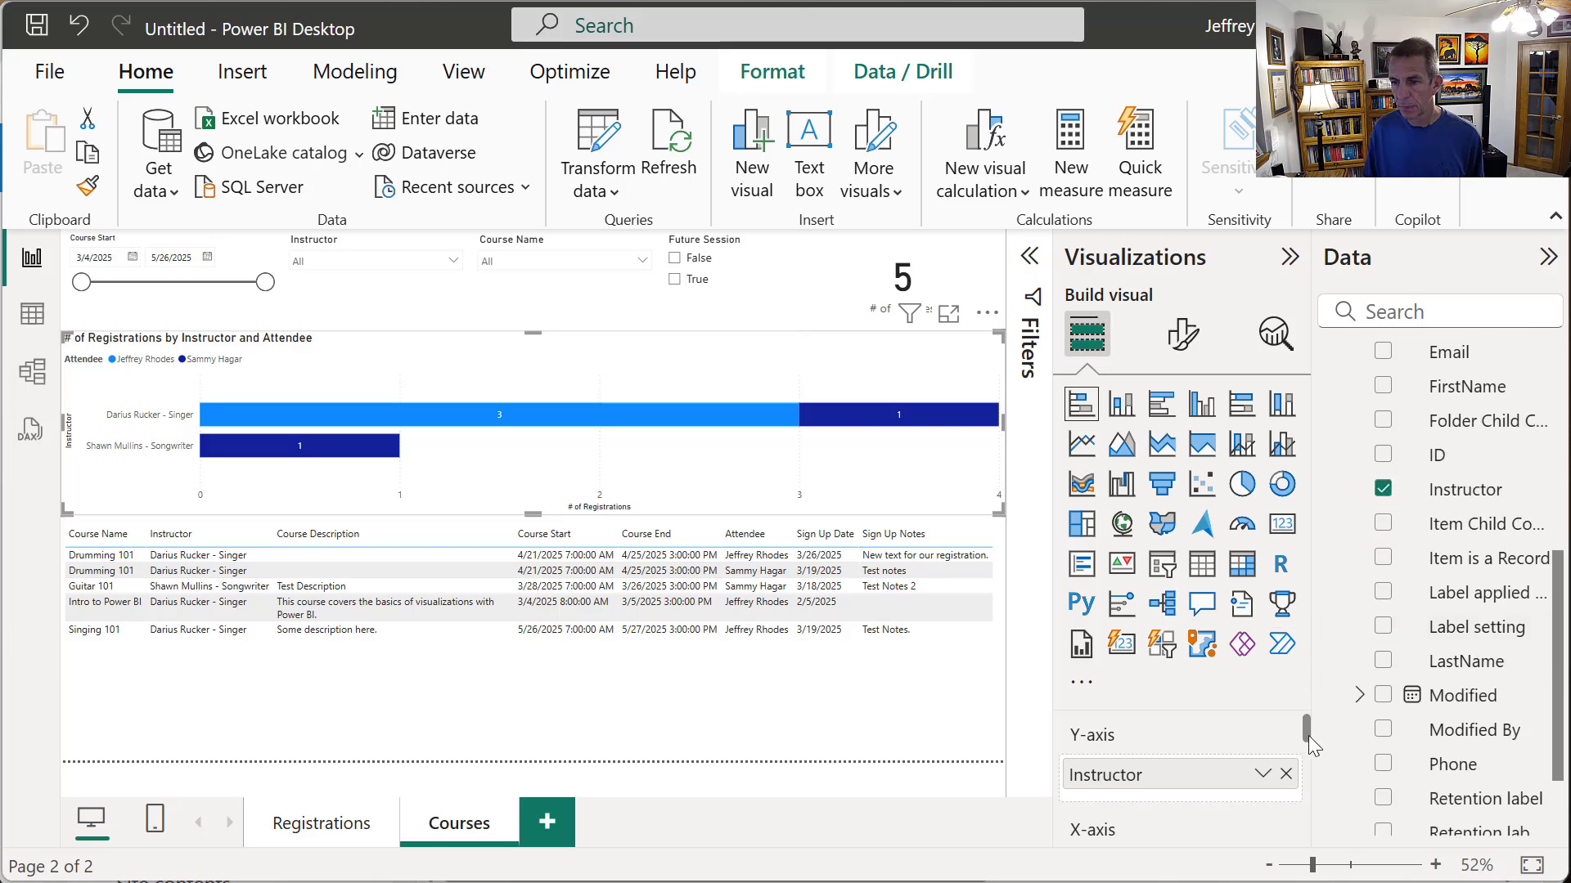
scroll(1312, 746, "down", 1)
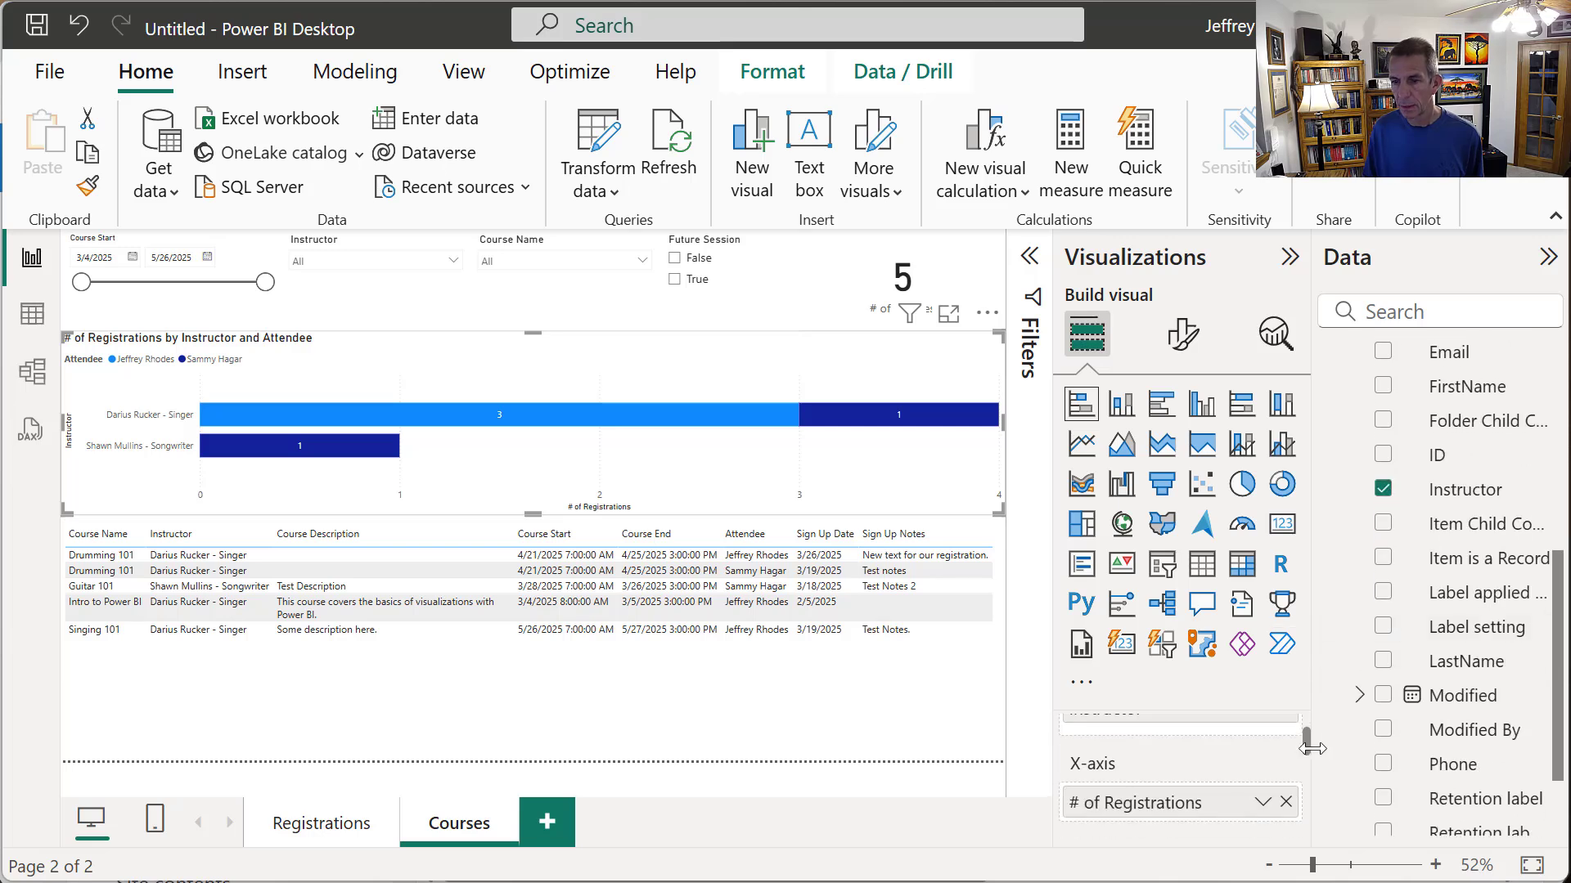
left_click(1286, 809)
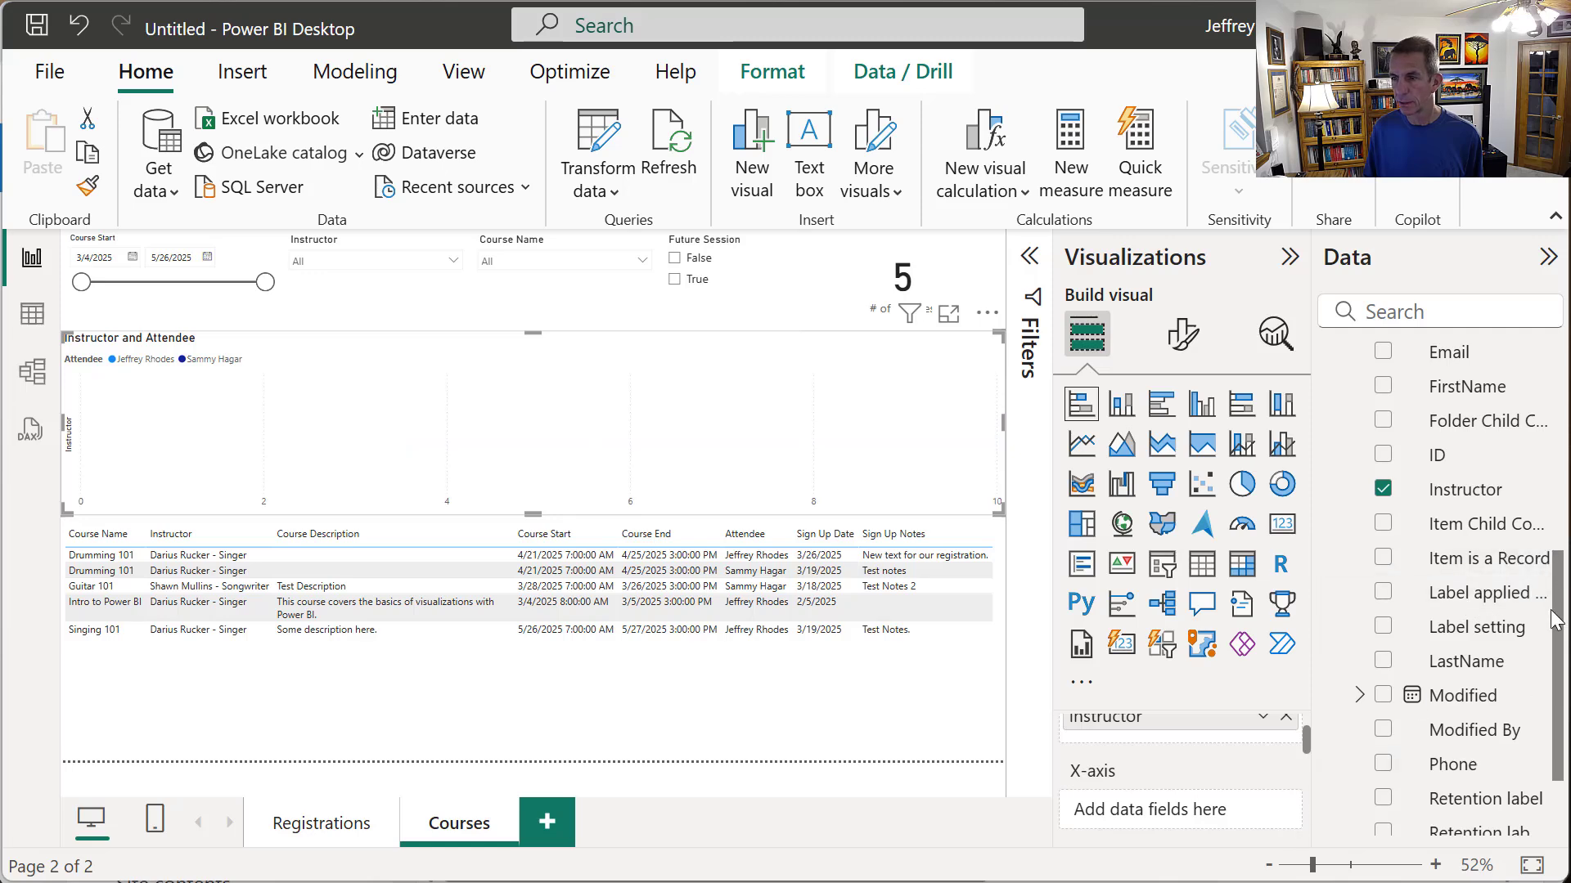
- Add the Course ID count to the chart renamed '# of Courses' and remove Attendee from the legend
scroll(1439, 393, "up", 5)
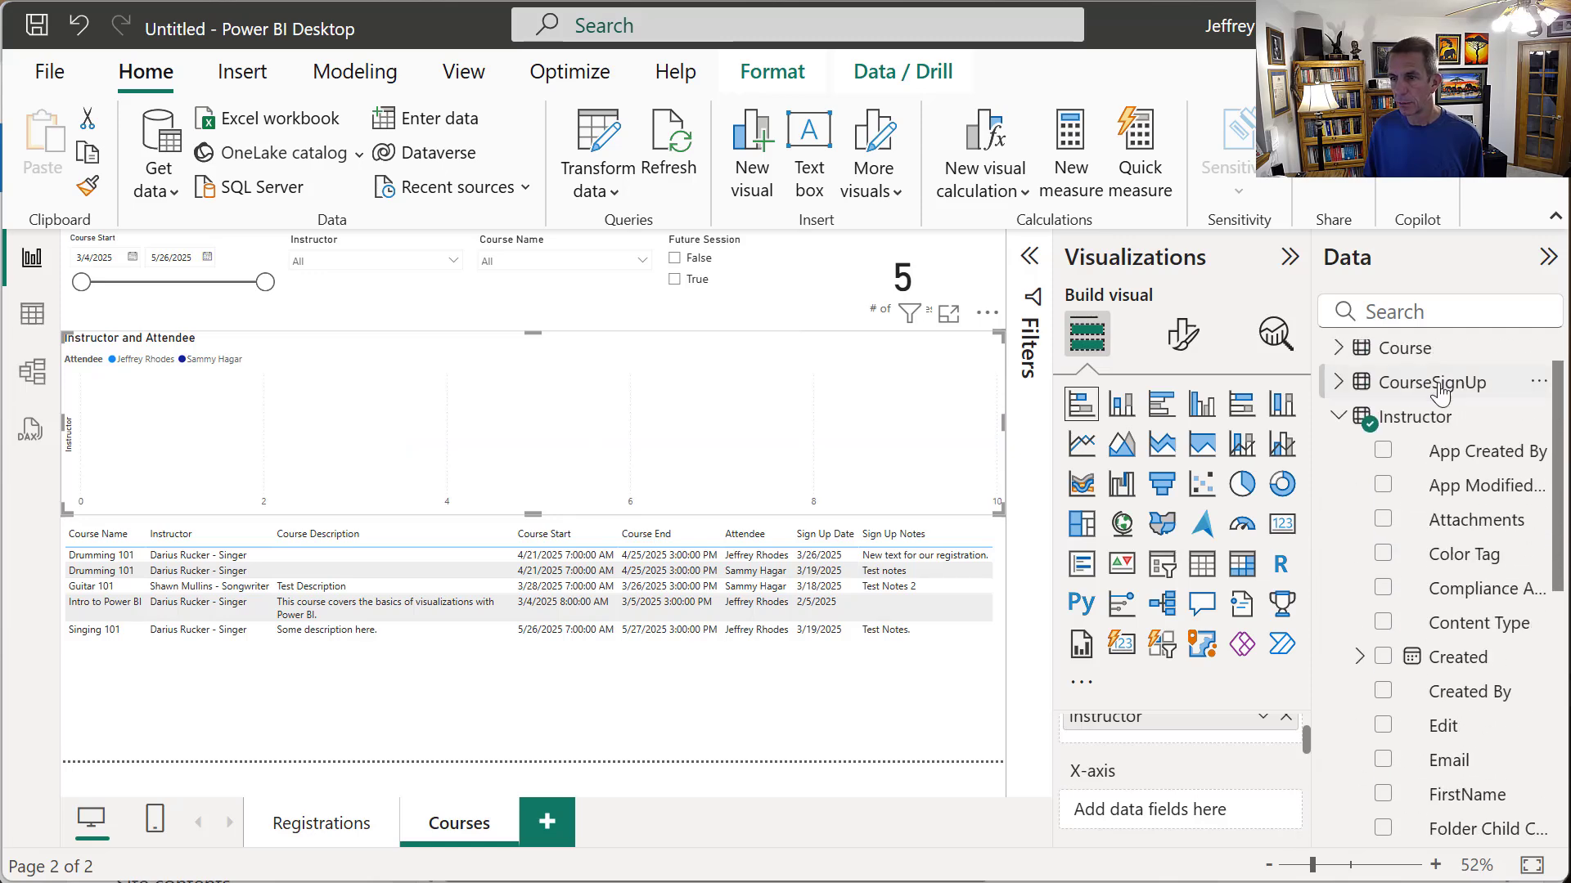
left_click(1338, 348)
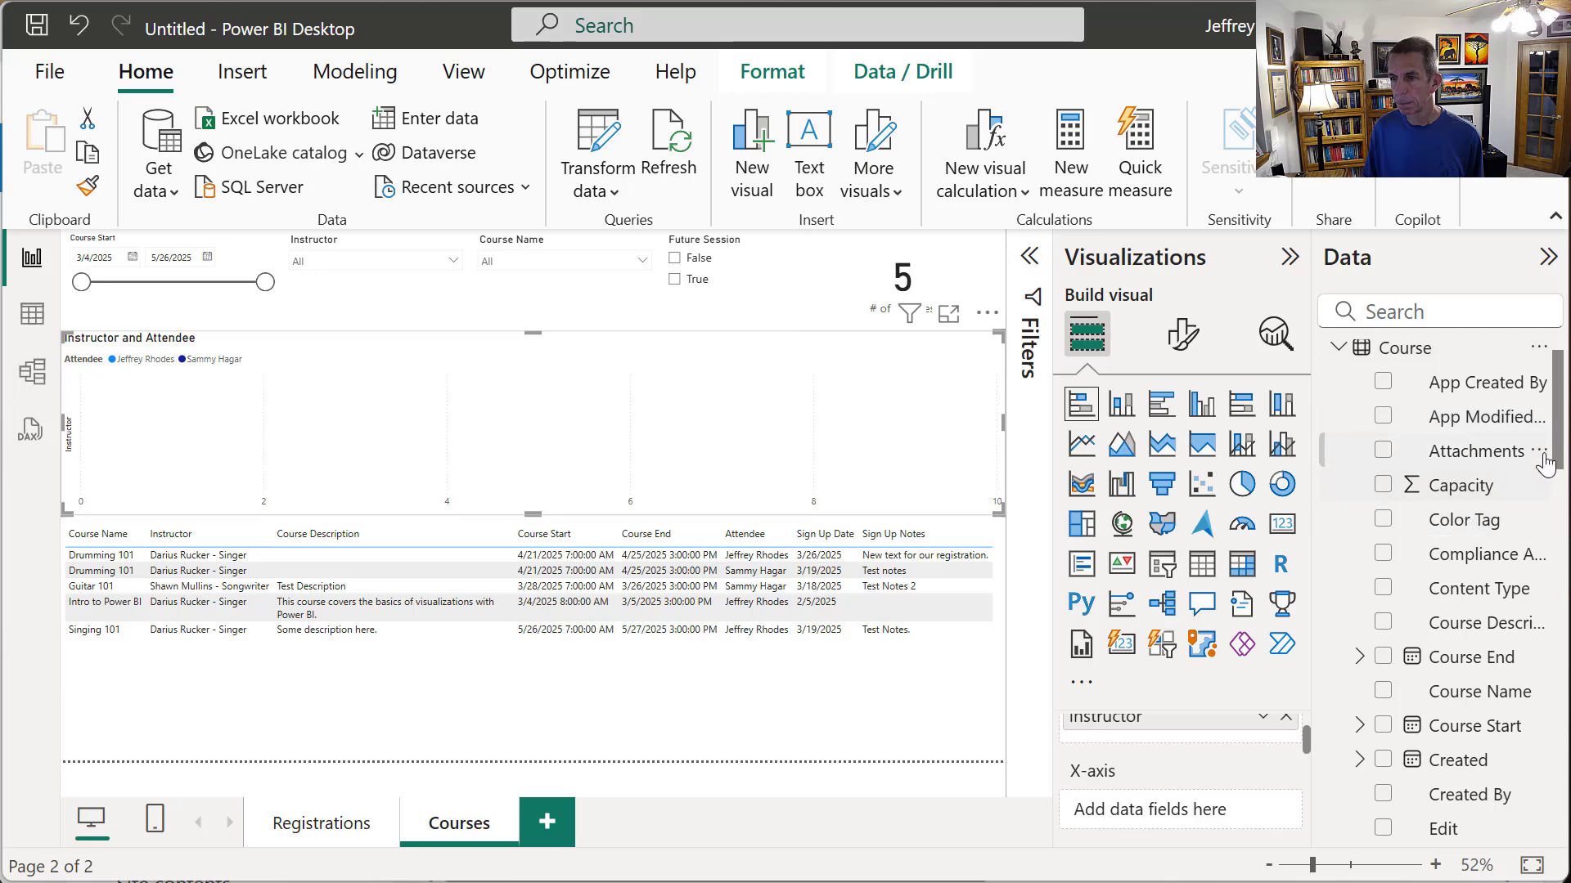
scroll(1545, 463, "down", 5)
mouse_move(1437, 550)
left_mouse_down()
mouse_move(1281, 679)
mouse_move(1178, 826)
mouse_move(1187, 811)
left_mouse_up()
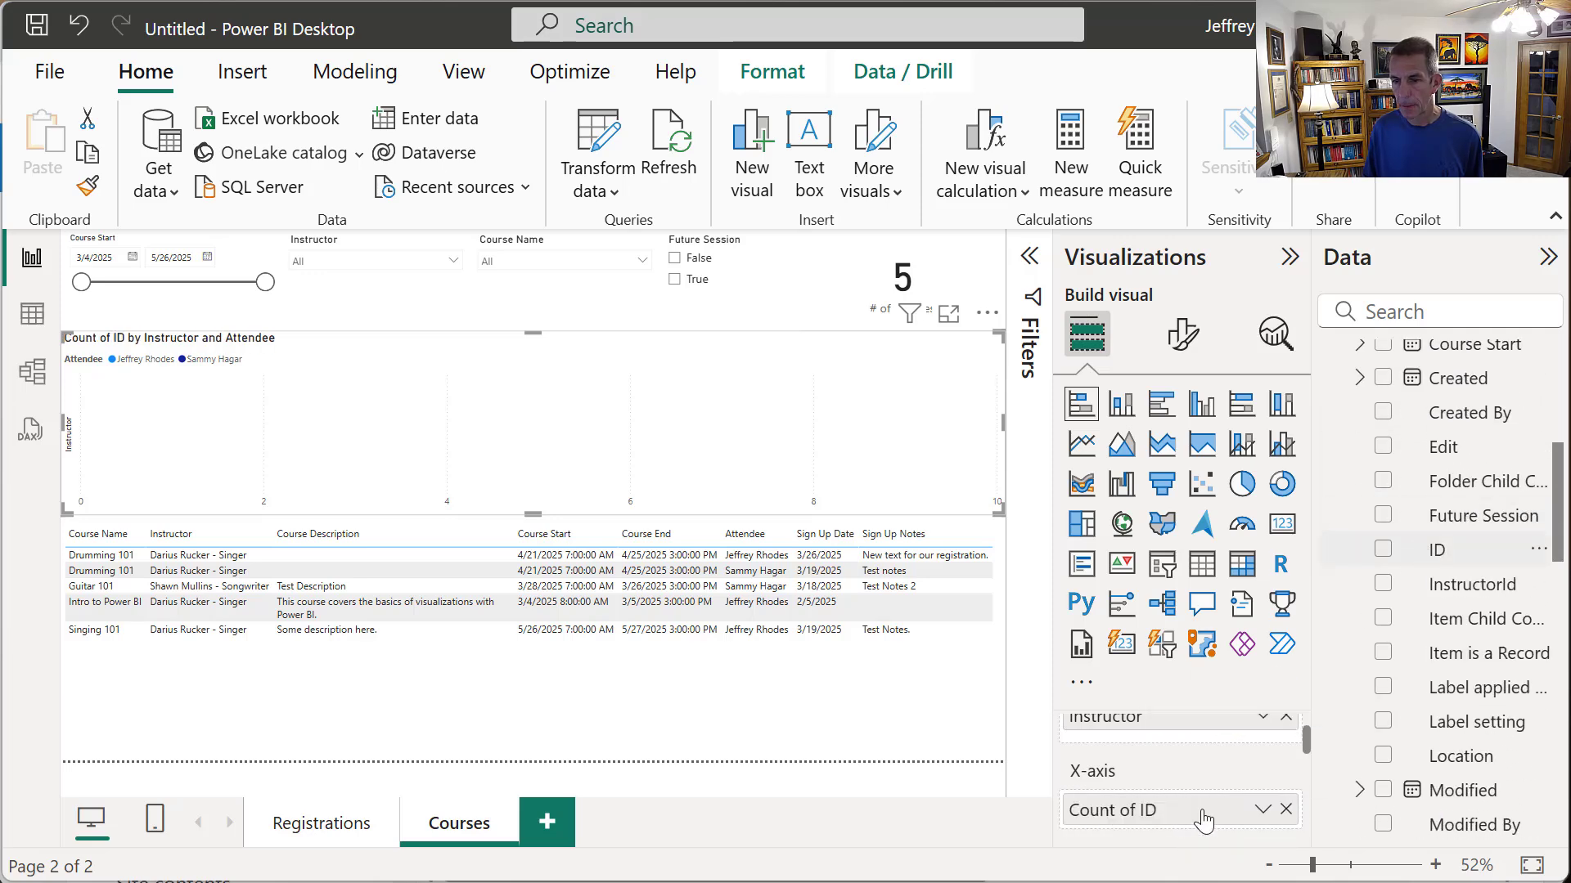
left_click(1262, 810)
left_click(1358, 382)
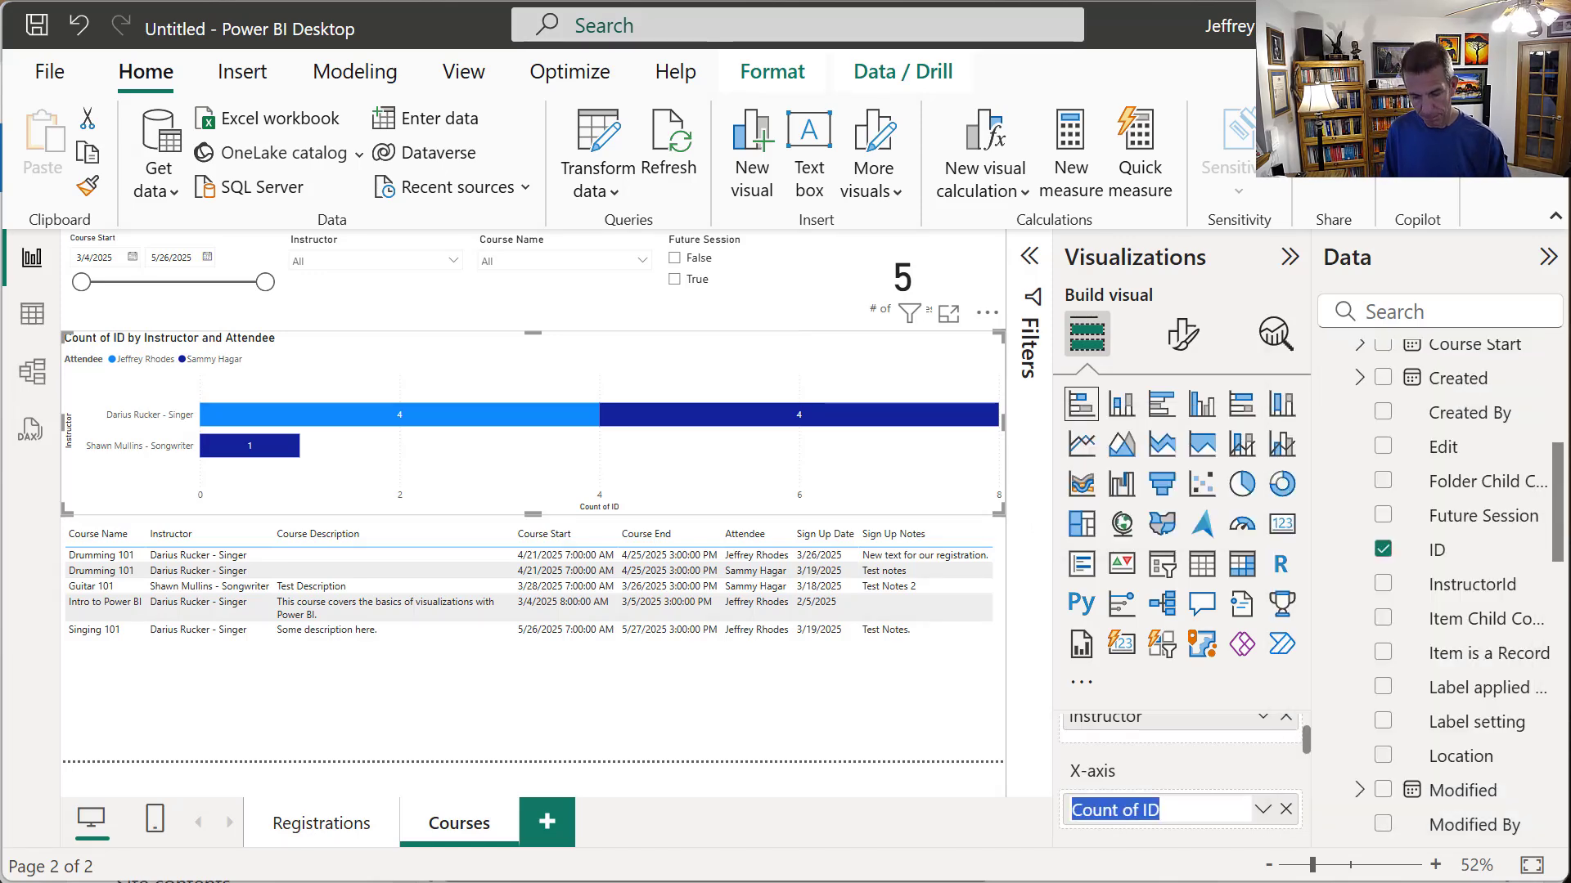
type("# of Courses")
key("Return")
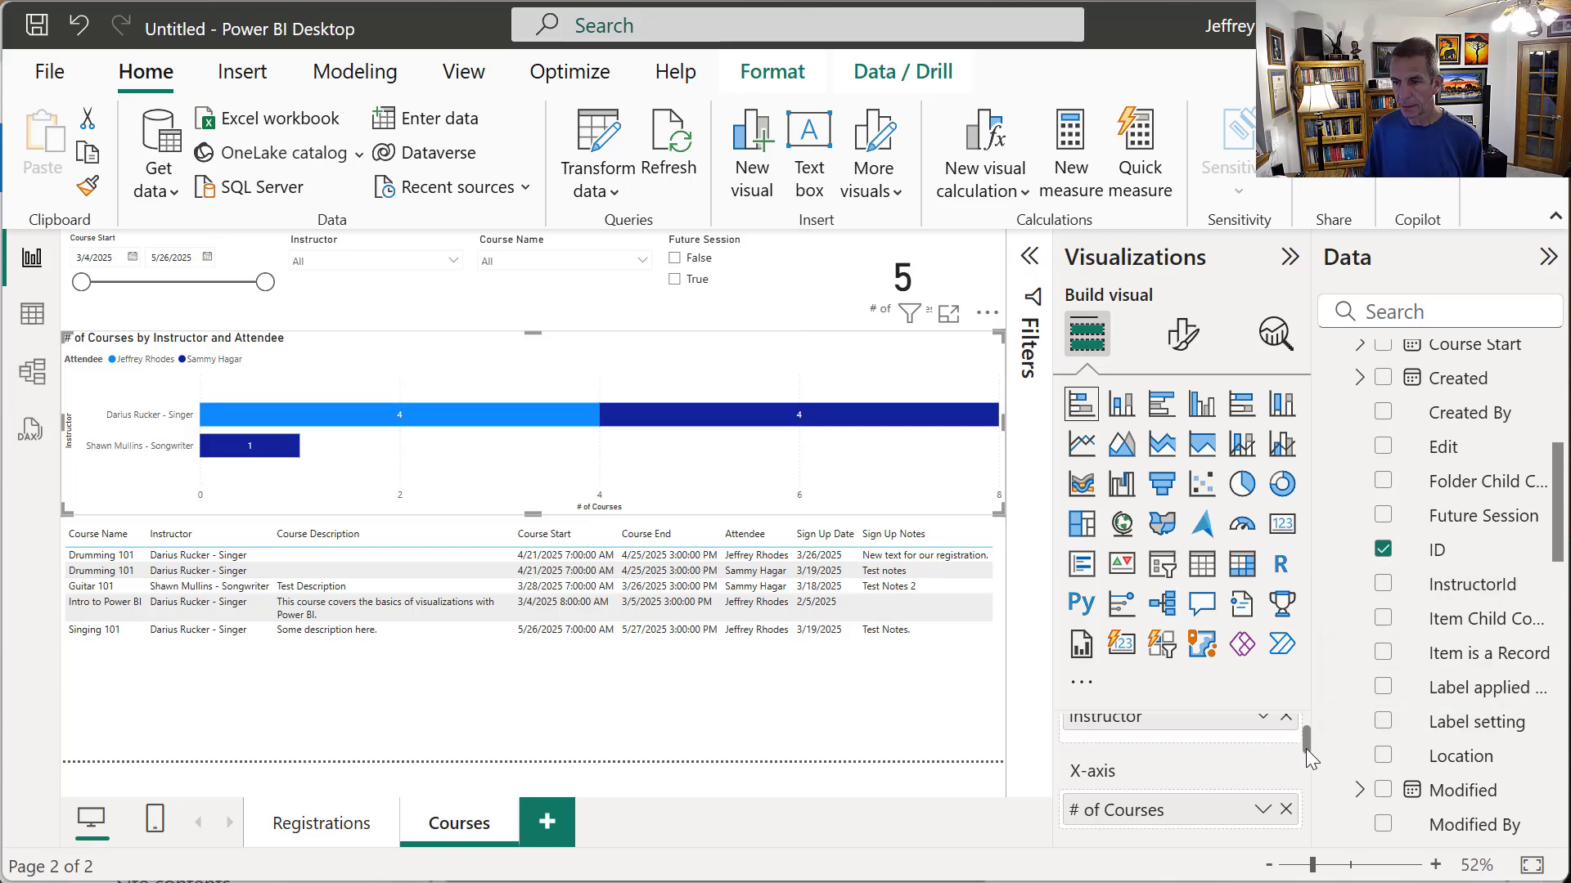
scroll(1309, 757, "down", 3)
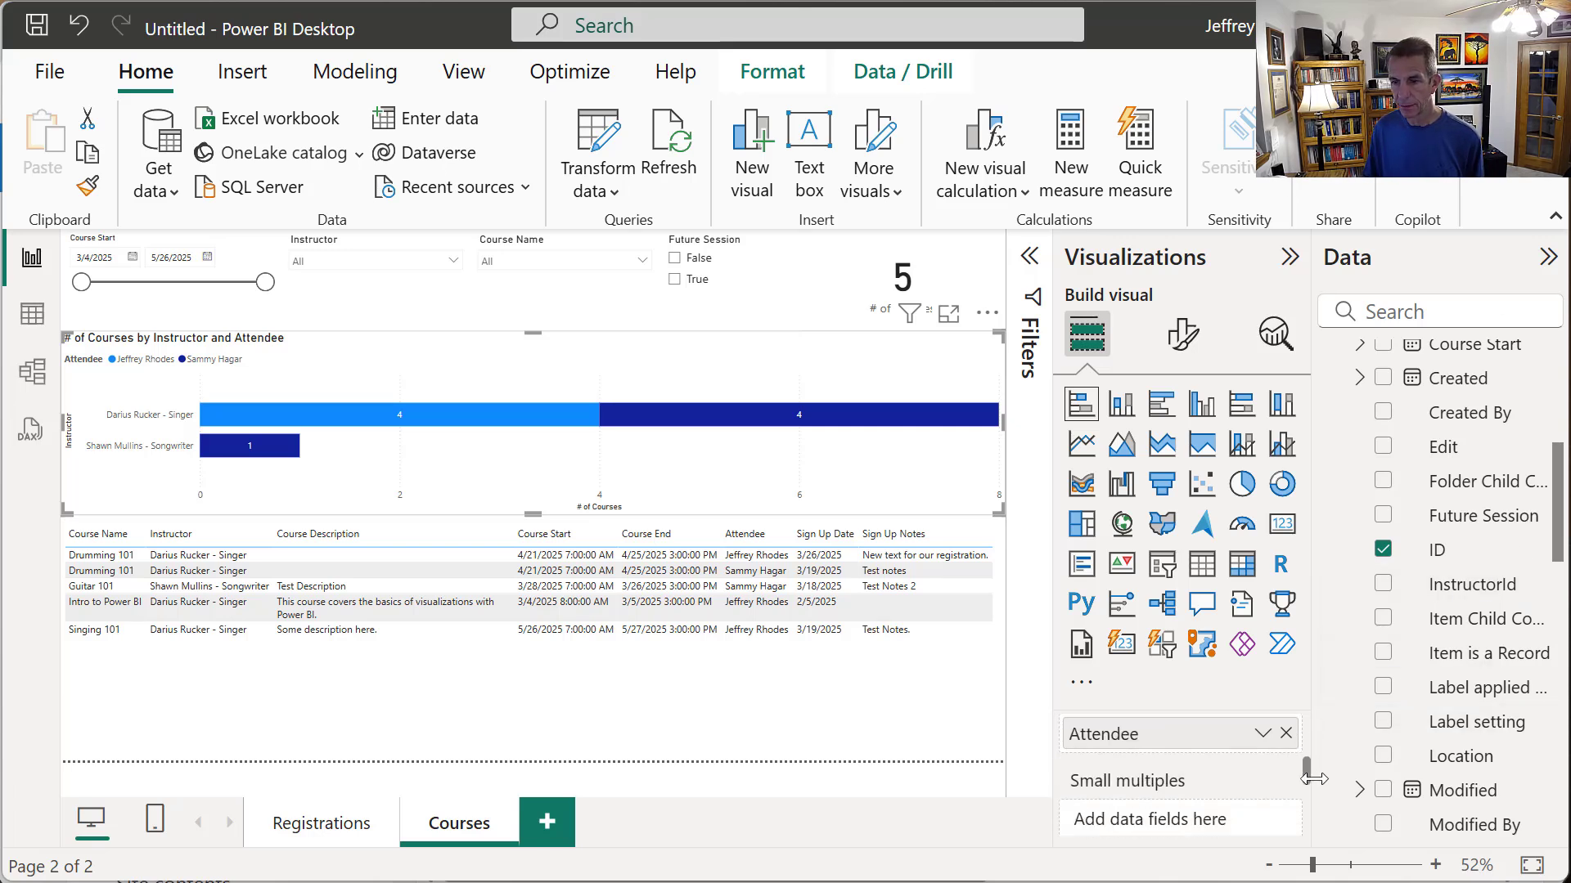
left_click(1289, 748)
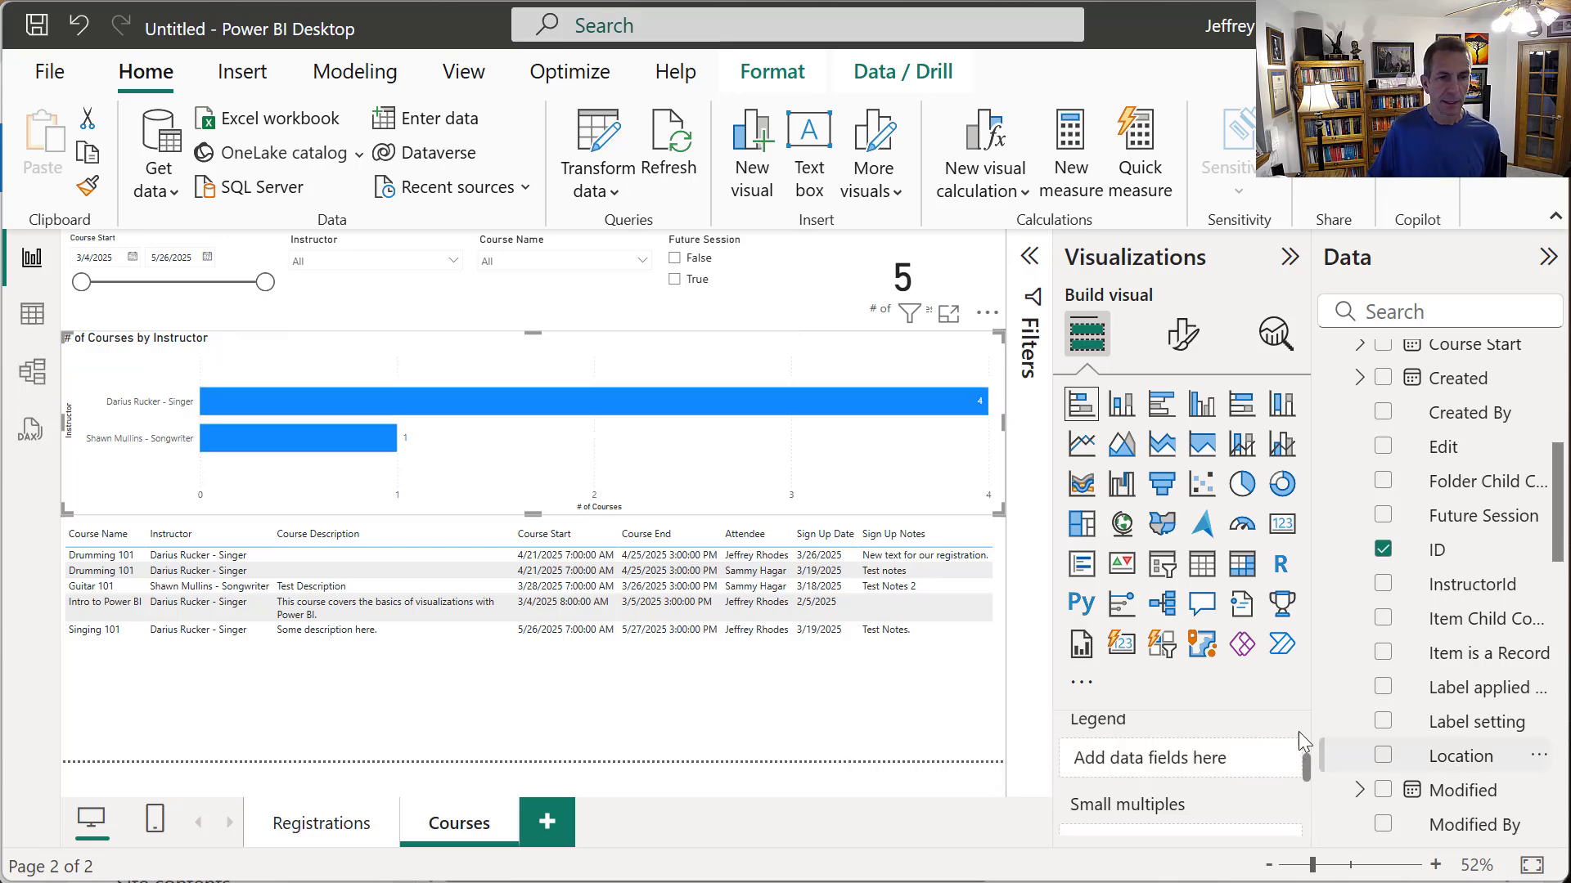
- Remove the Attendee and Sign Up Date columns from the course details table
left_click(672, 707)
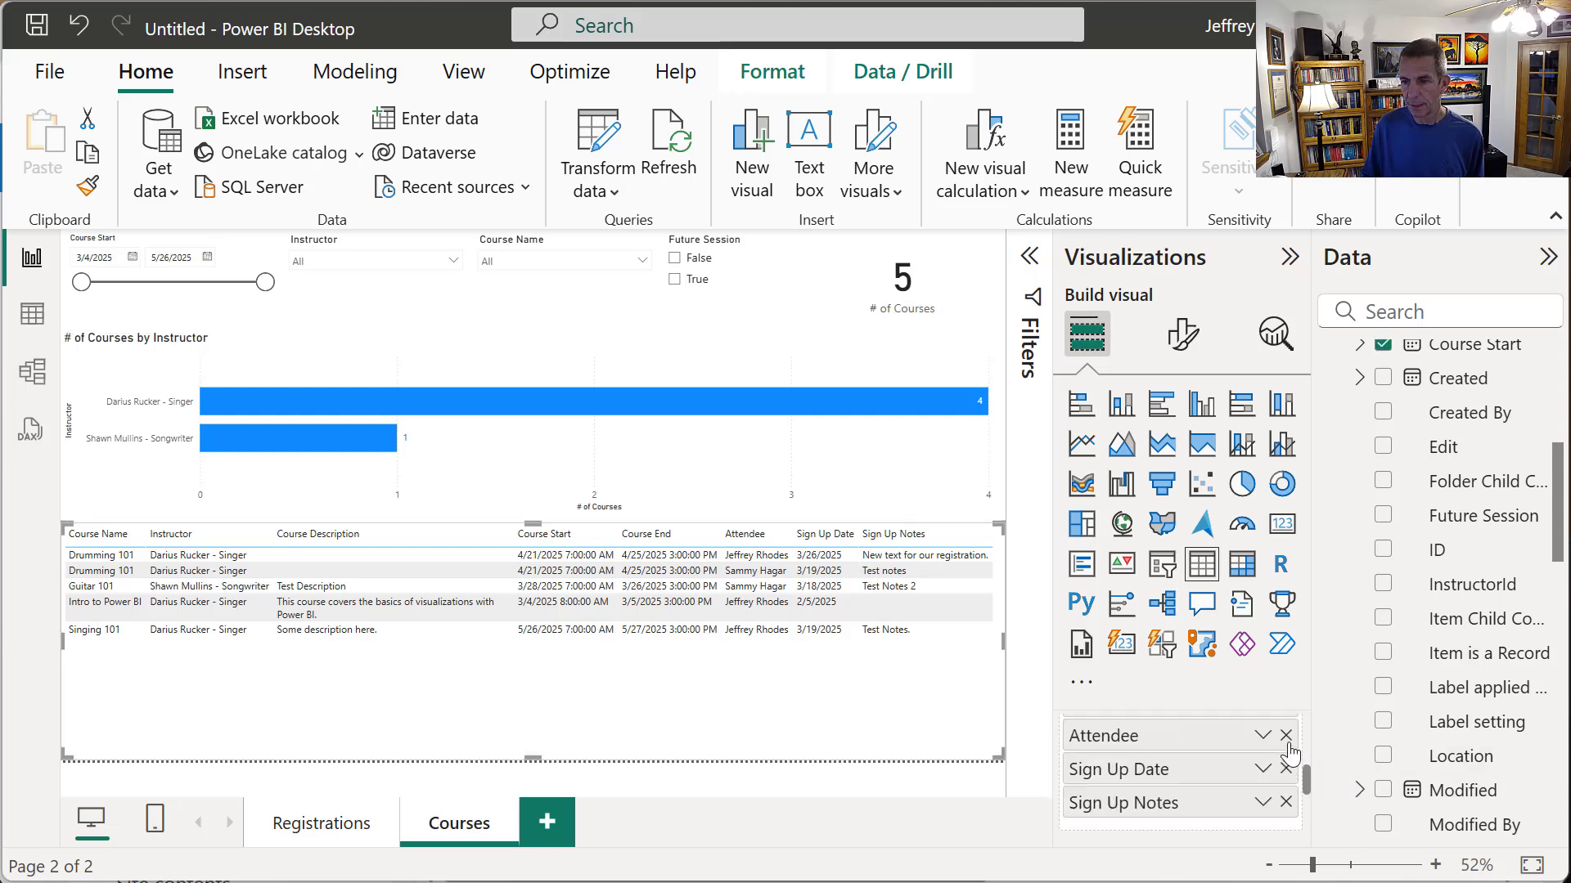
left_click(1286, 735)
left_click(1286, 769)
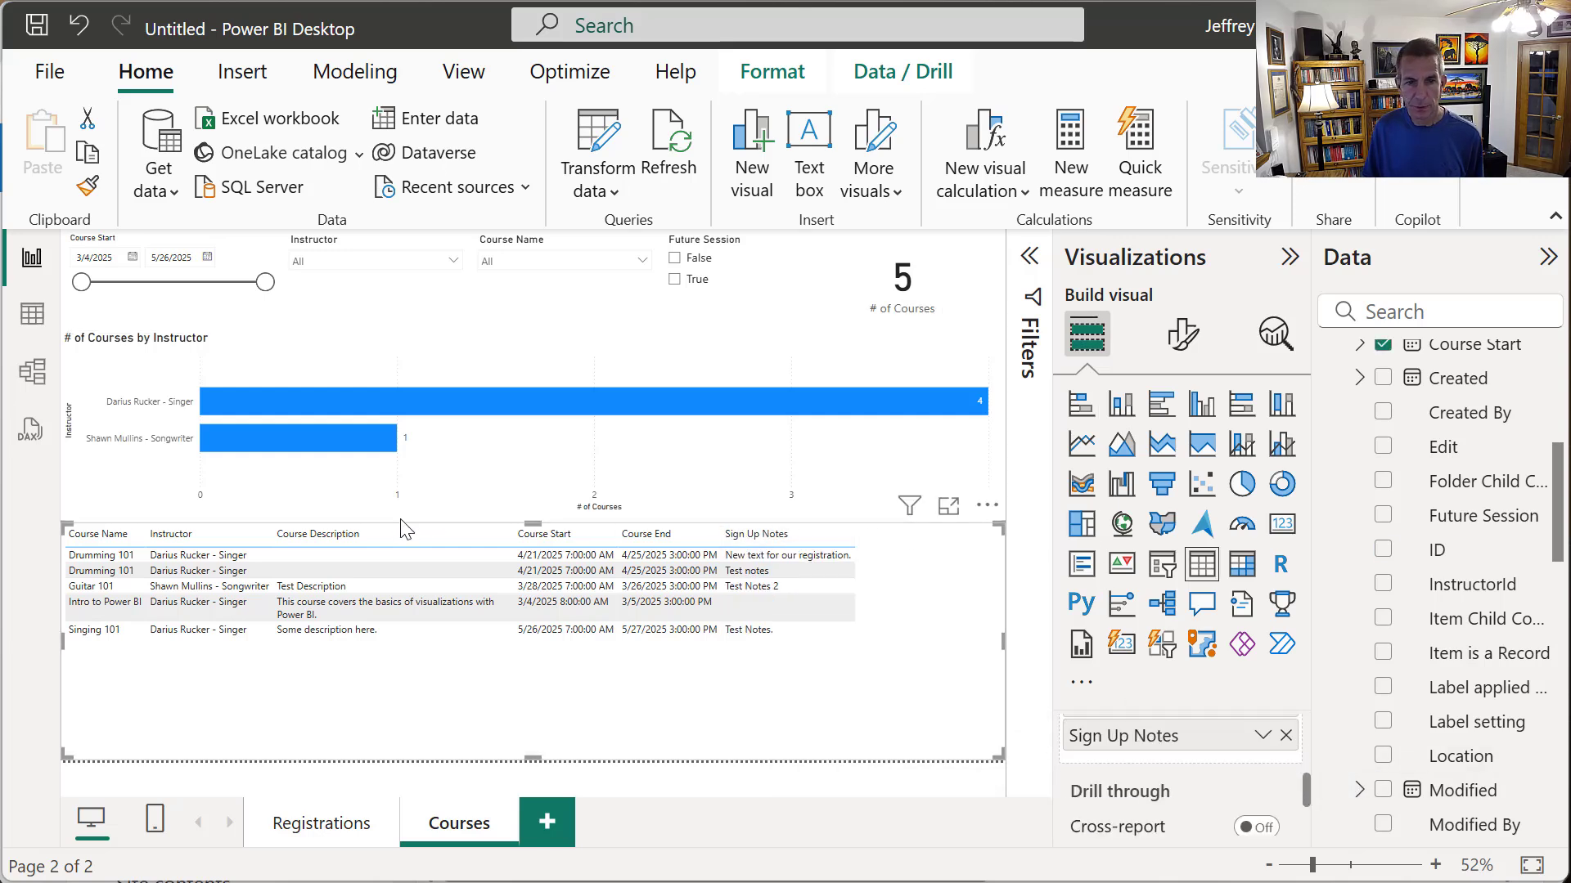
- Widen the Course Description column and add a Future Session column to the table
left_click_drag(513, 534, 585, 497)
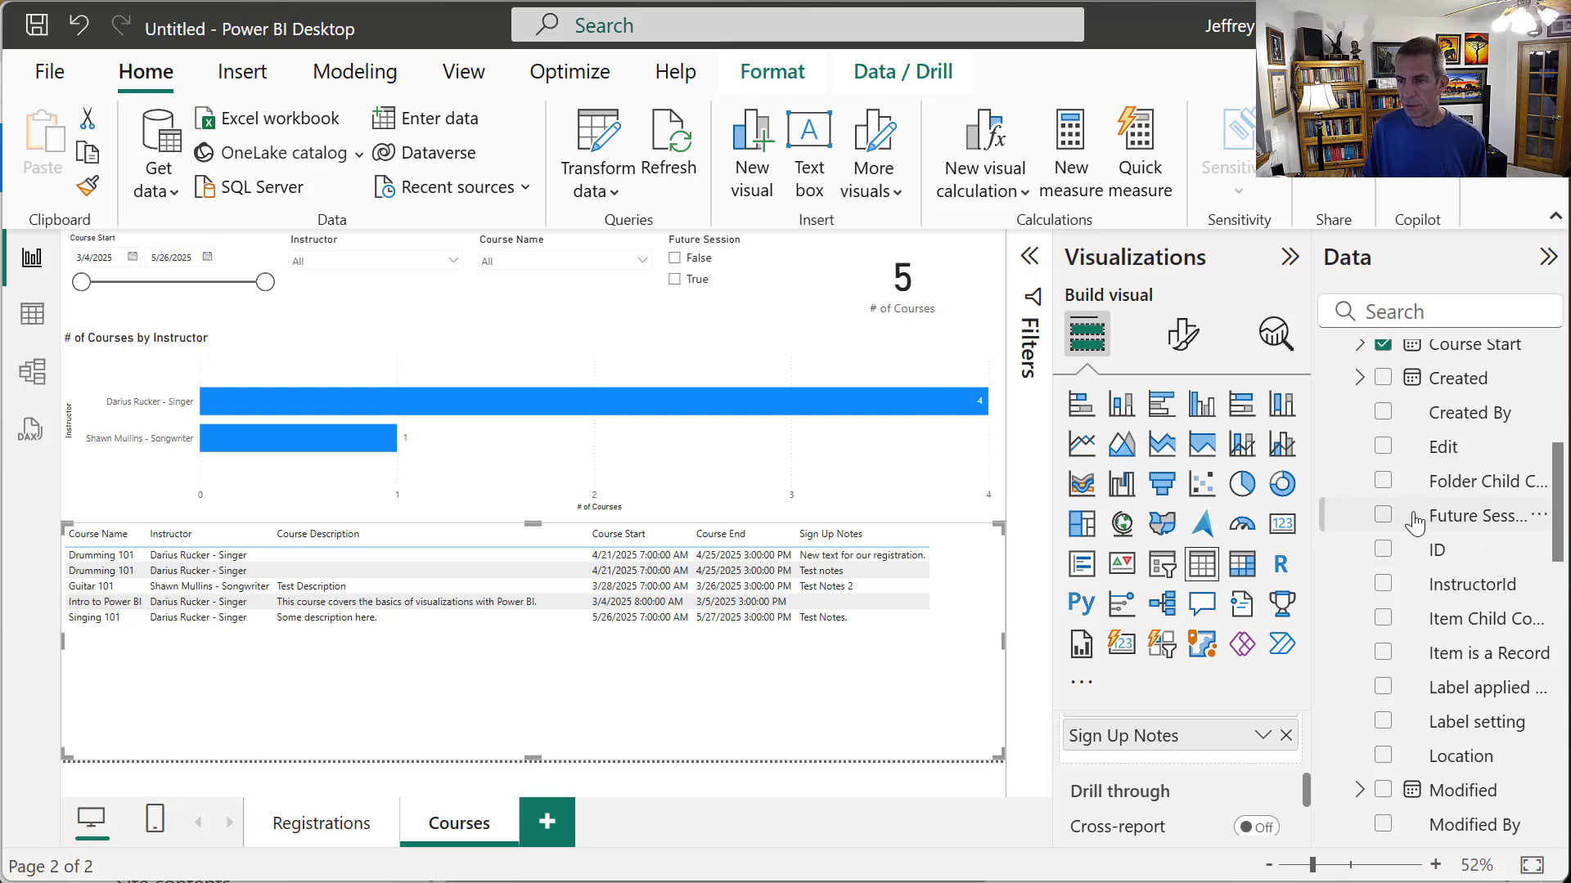
left_click(1382, 517)
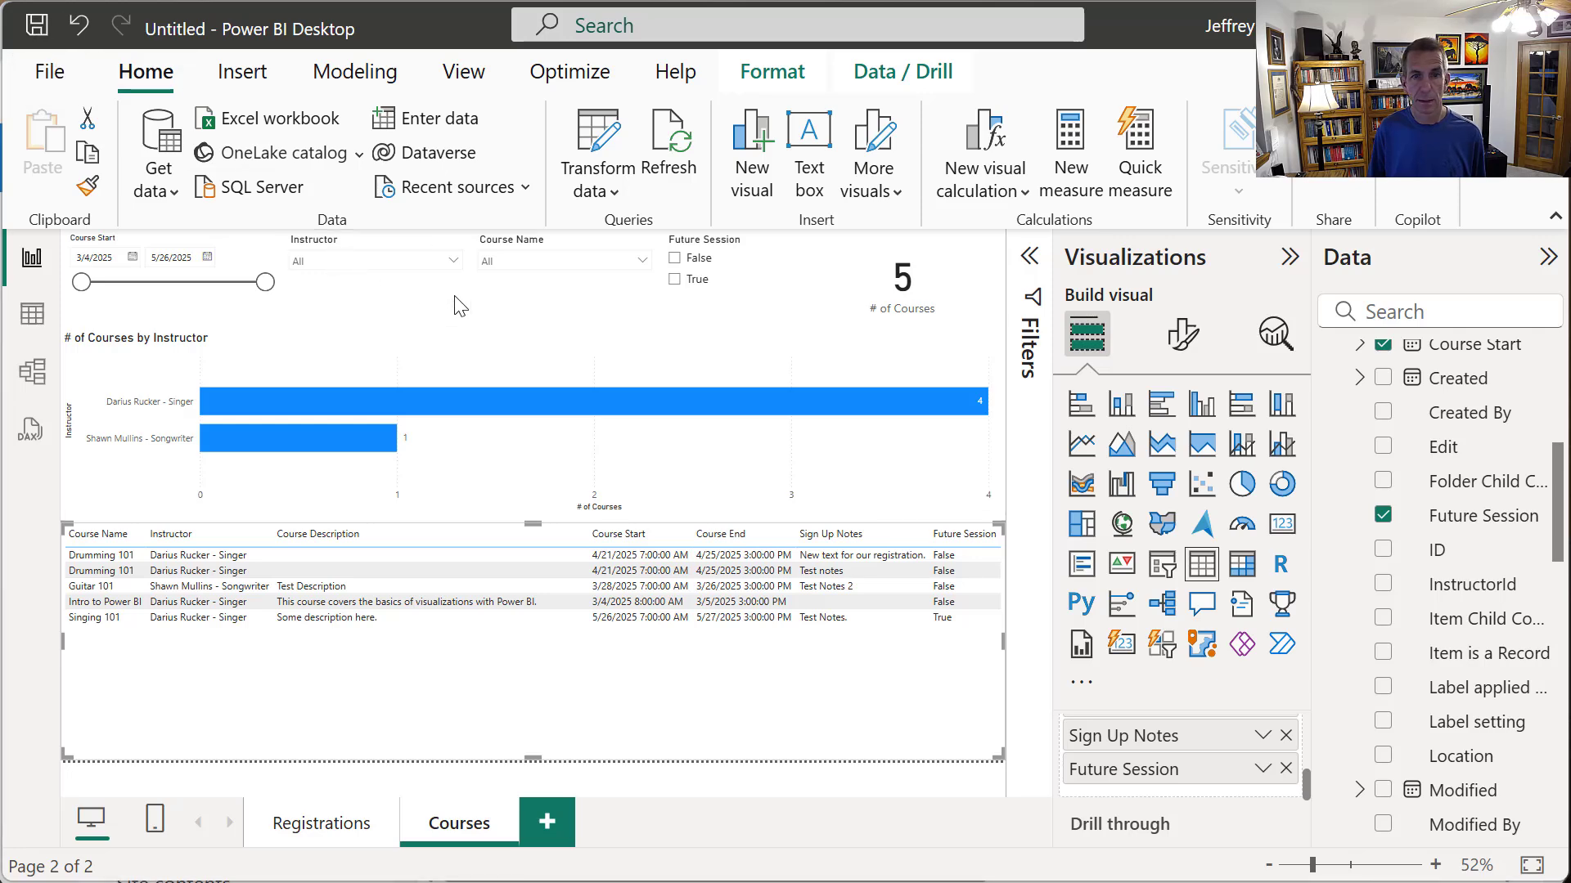
- Save the report as Video_SharePointTrainingRegistrations, confirm the overwrite, and start publishing it
key("ctrl+s")
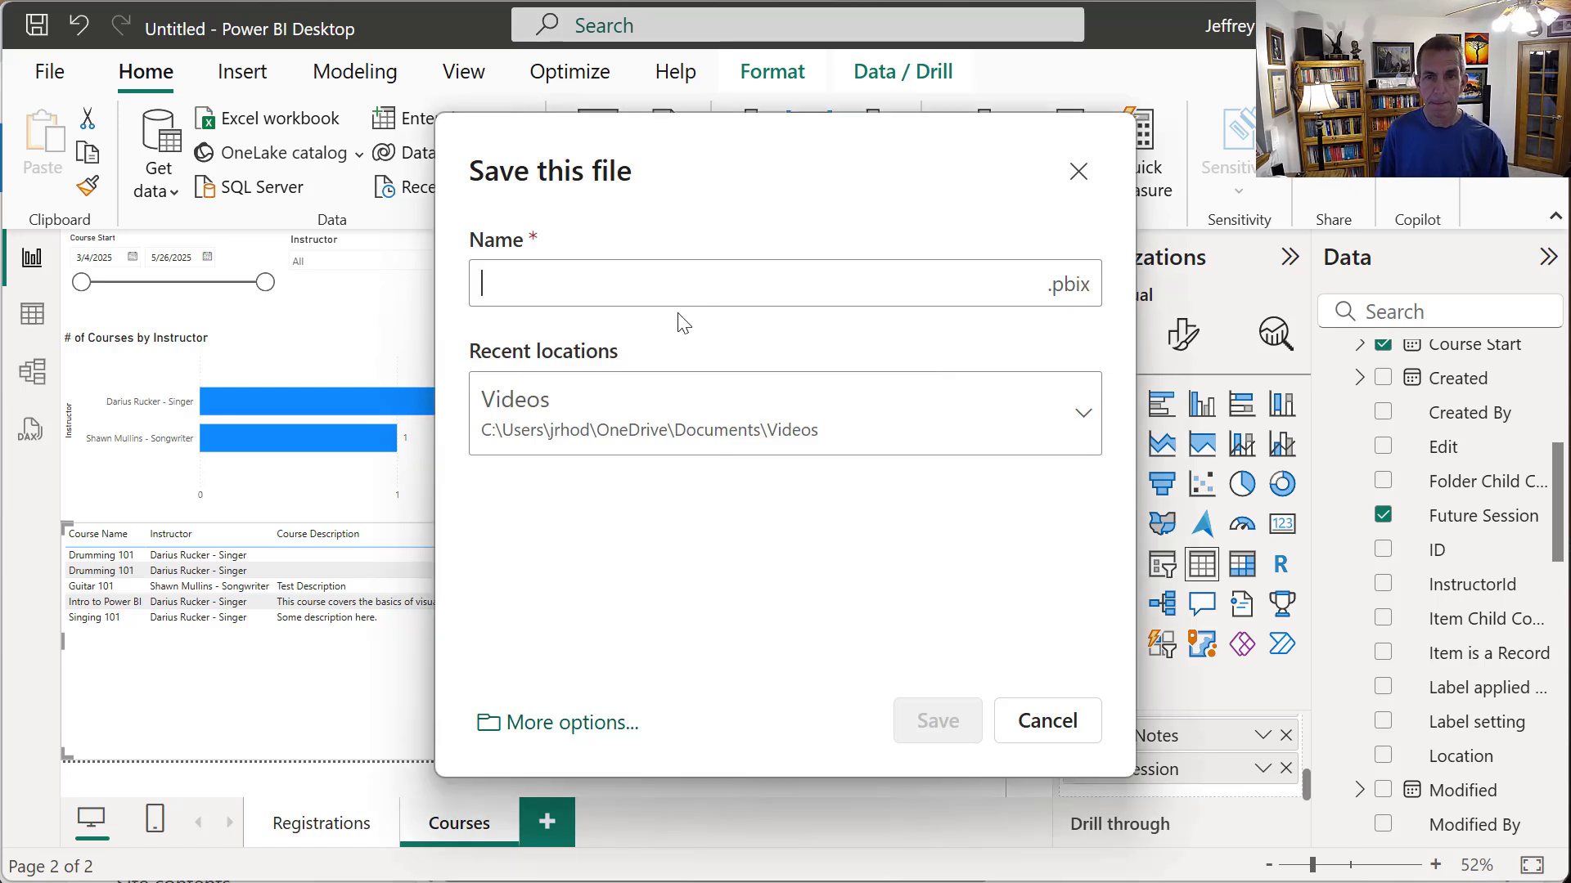
type("Video_SharePo")
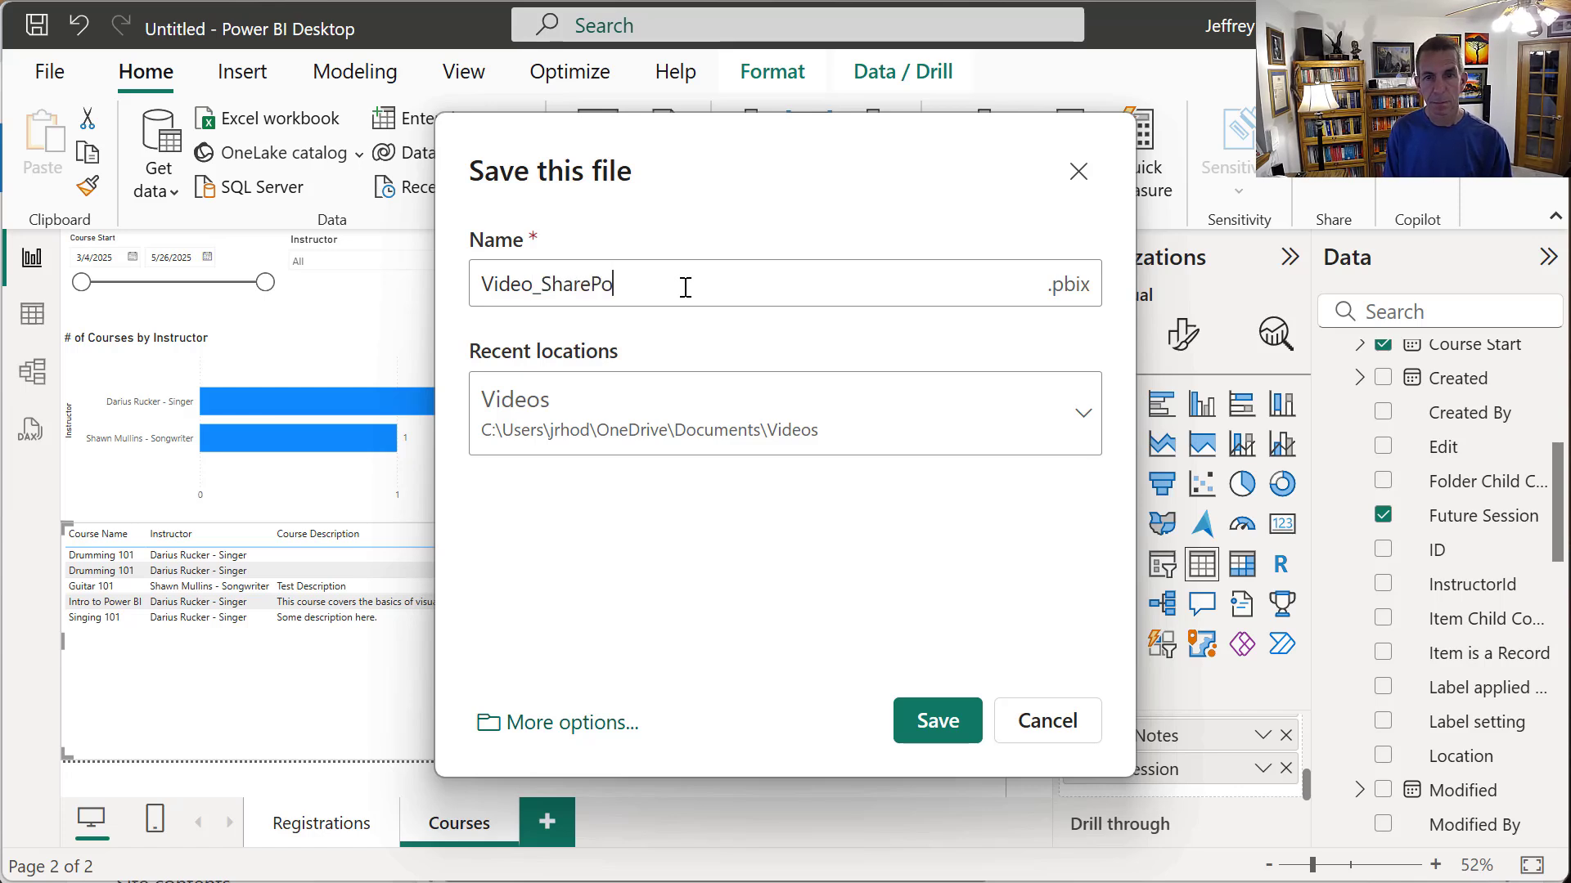
type("intTrainingRegistrations")
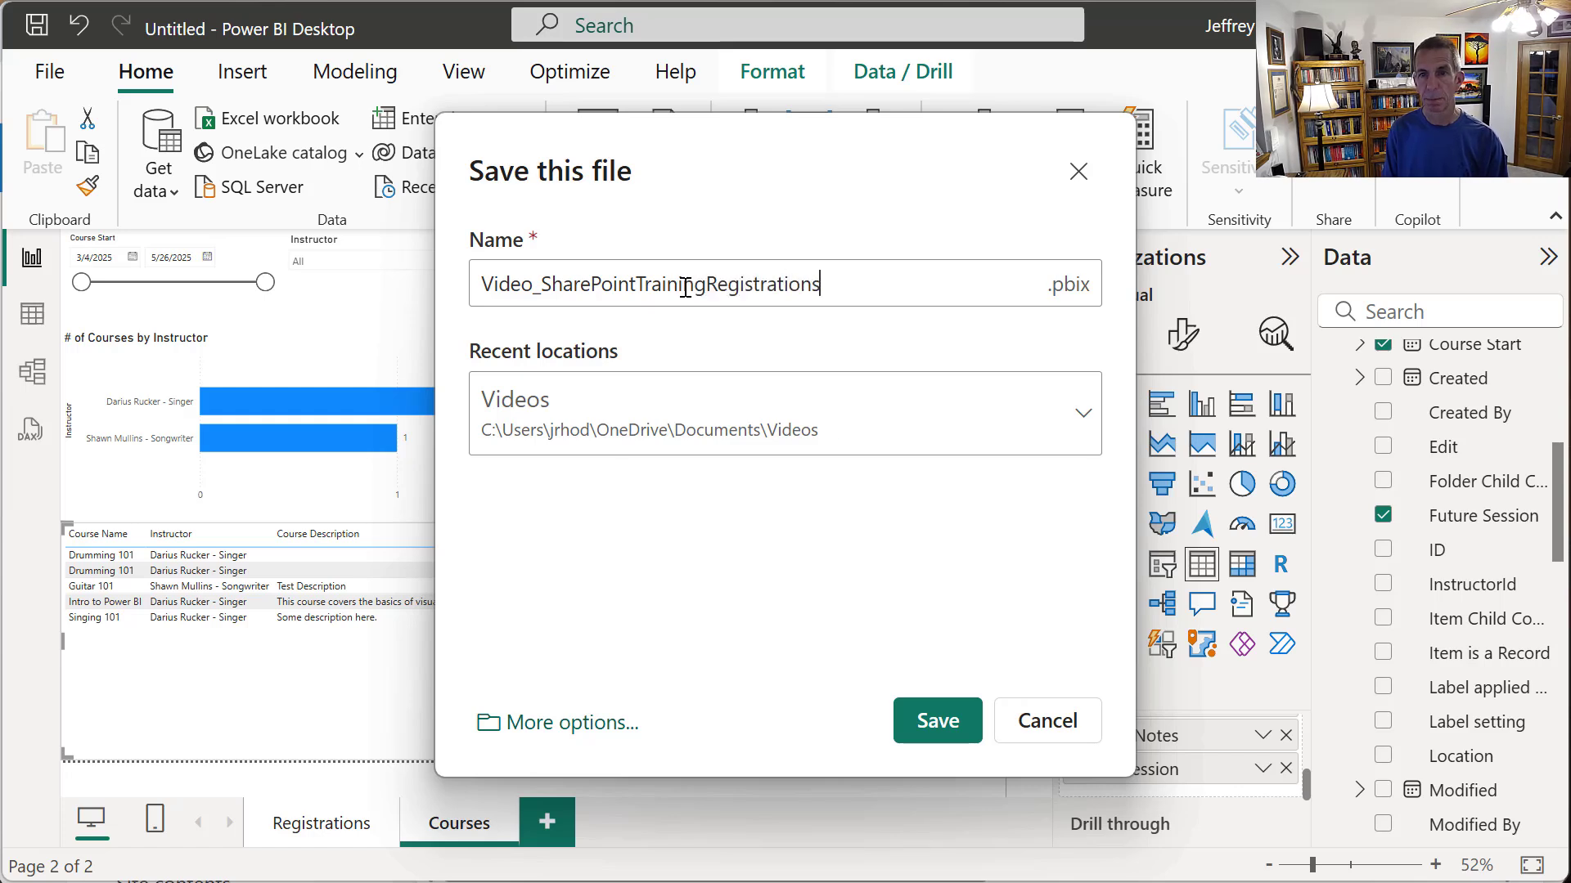
key("ctrl+a")
key("BackSpace")
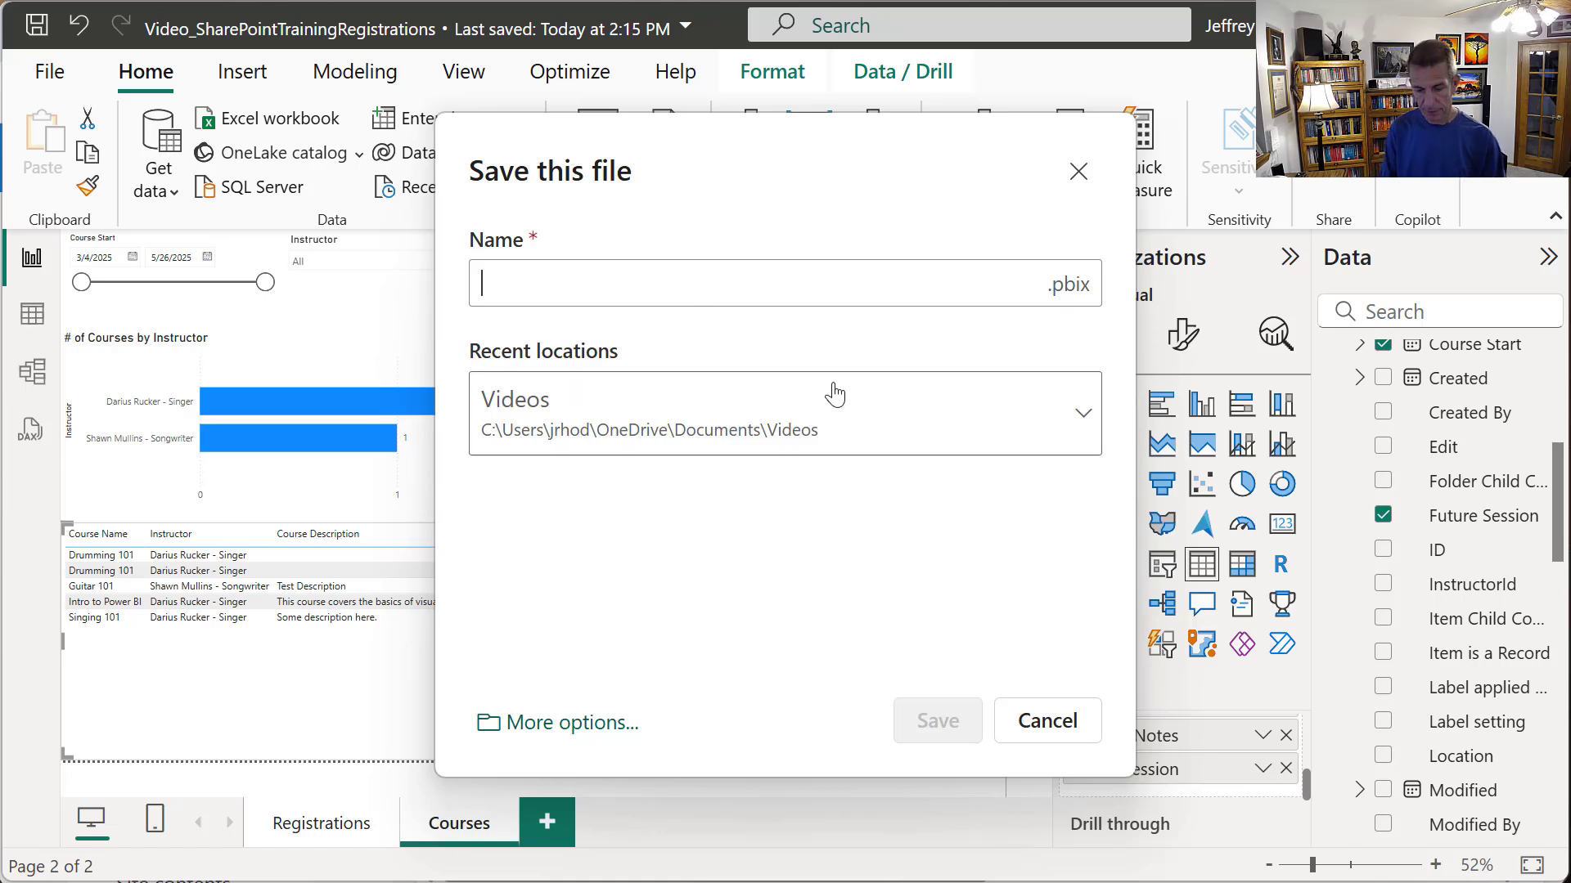
type("Video_Sha")
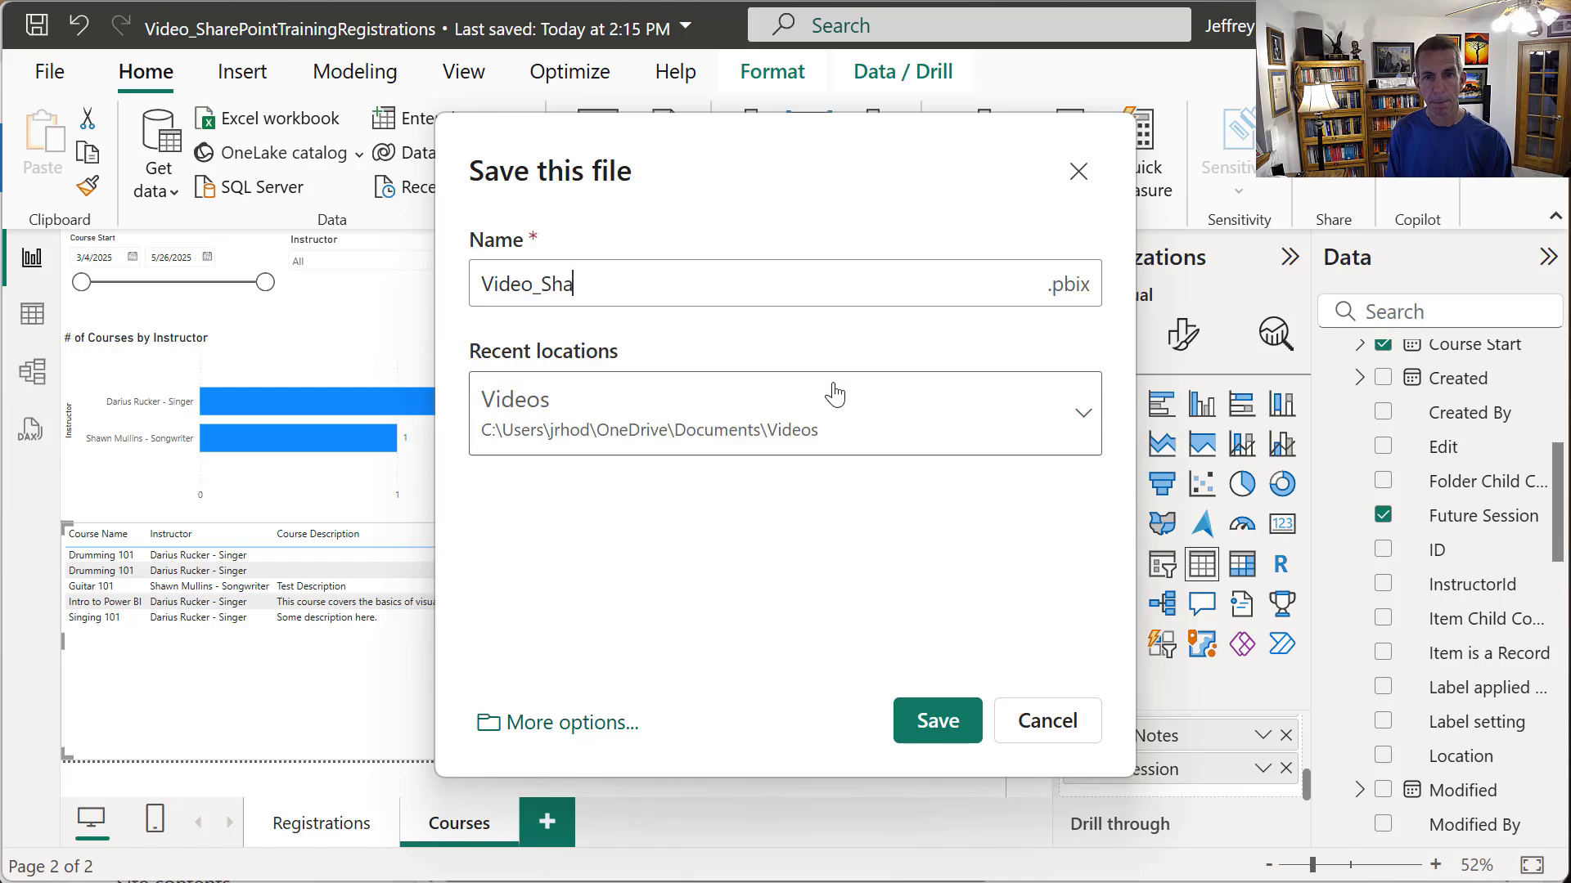
type("rePointTr")
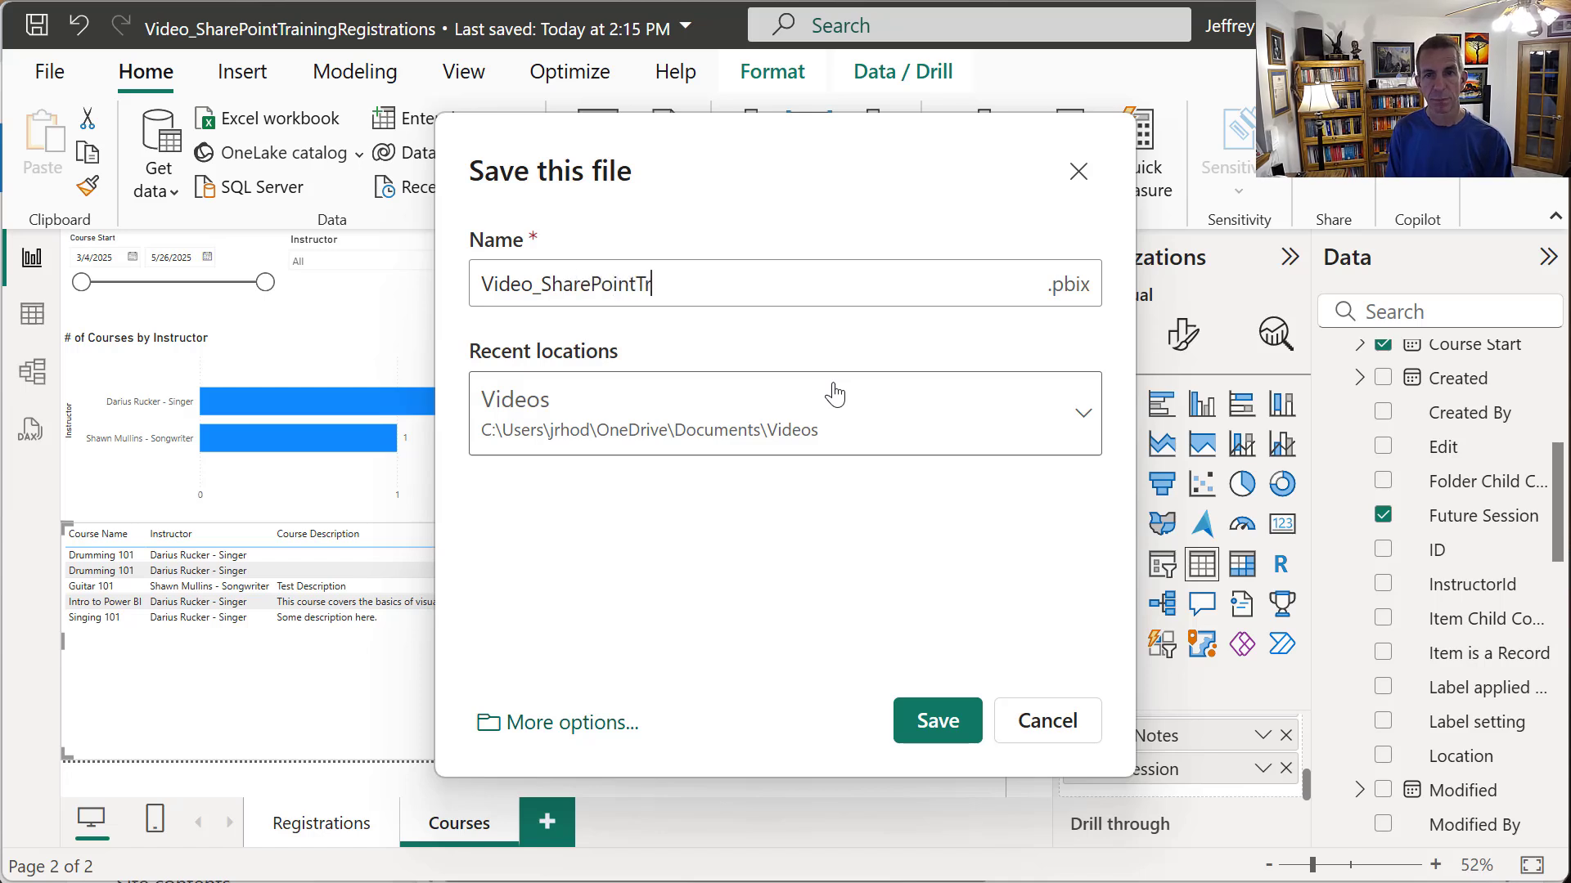
type("ainingRegistr")
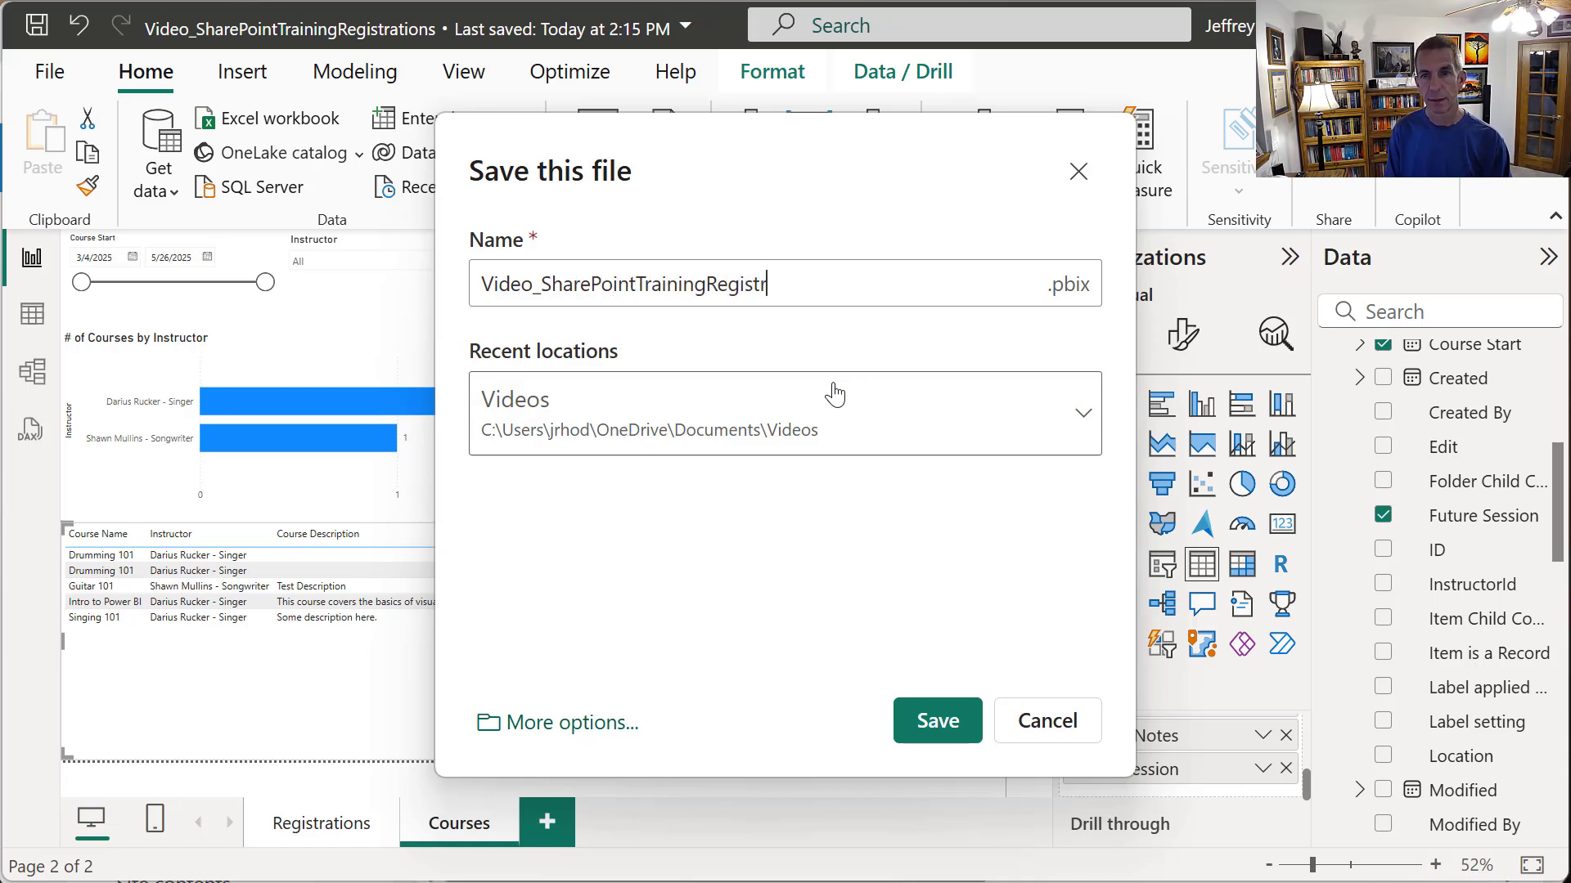
type("ations")
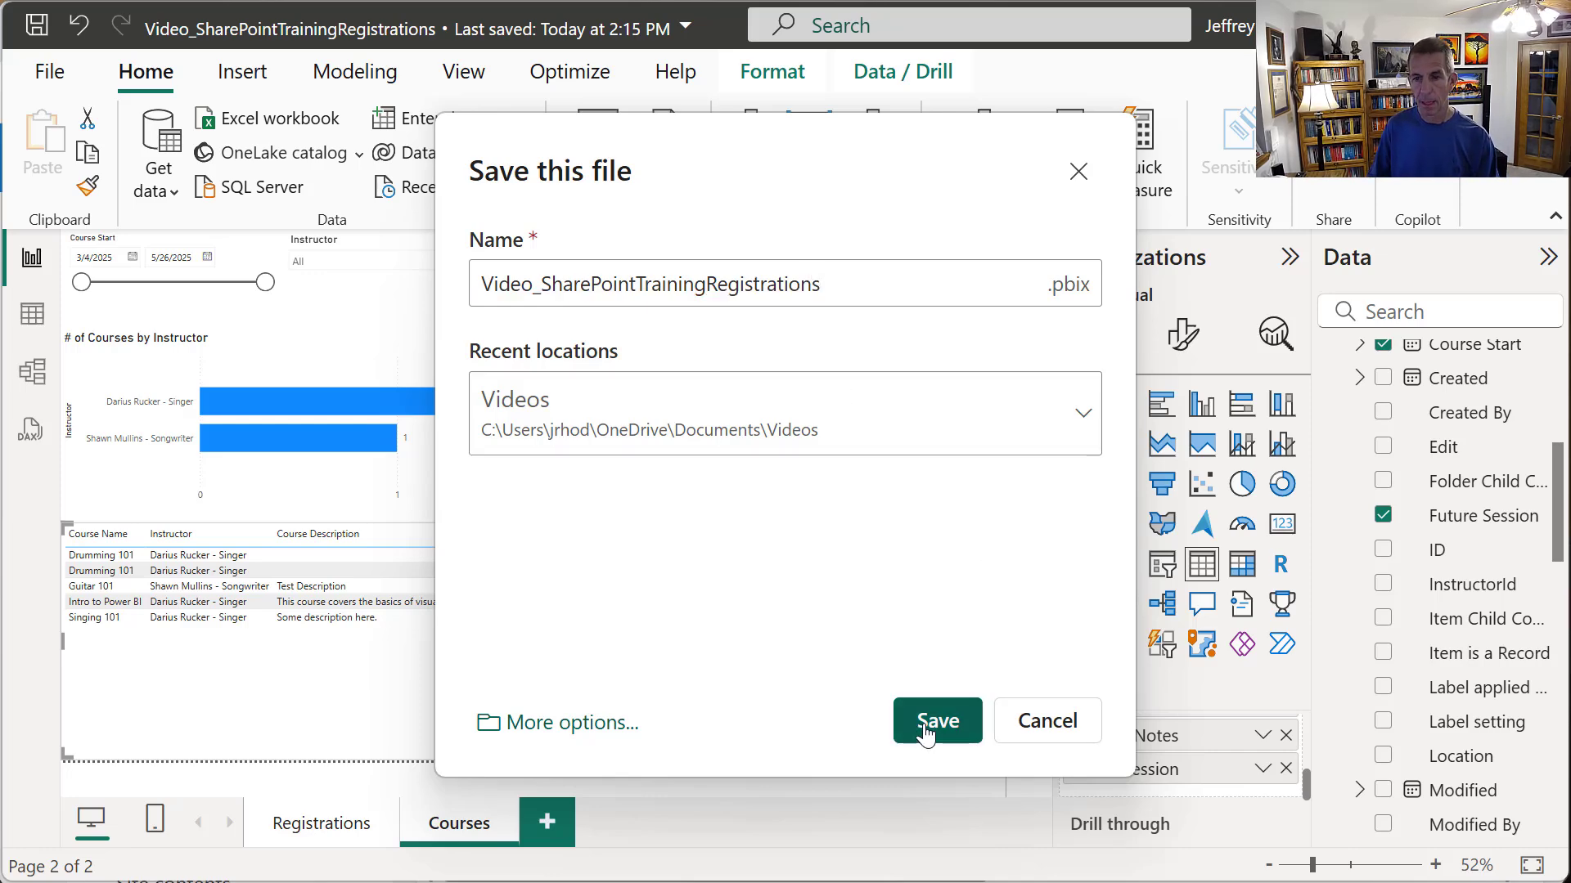
left_click(932, 722)
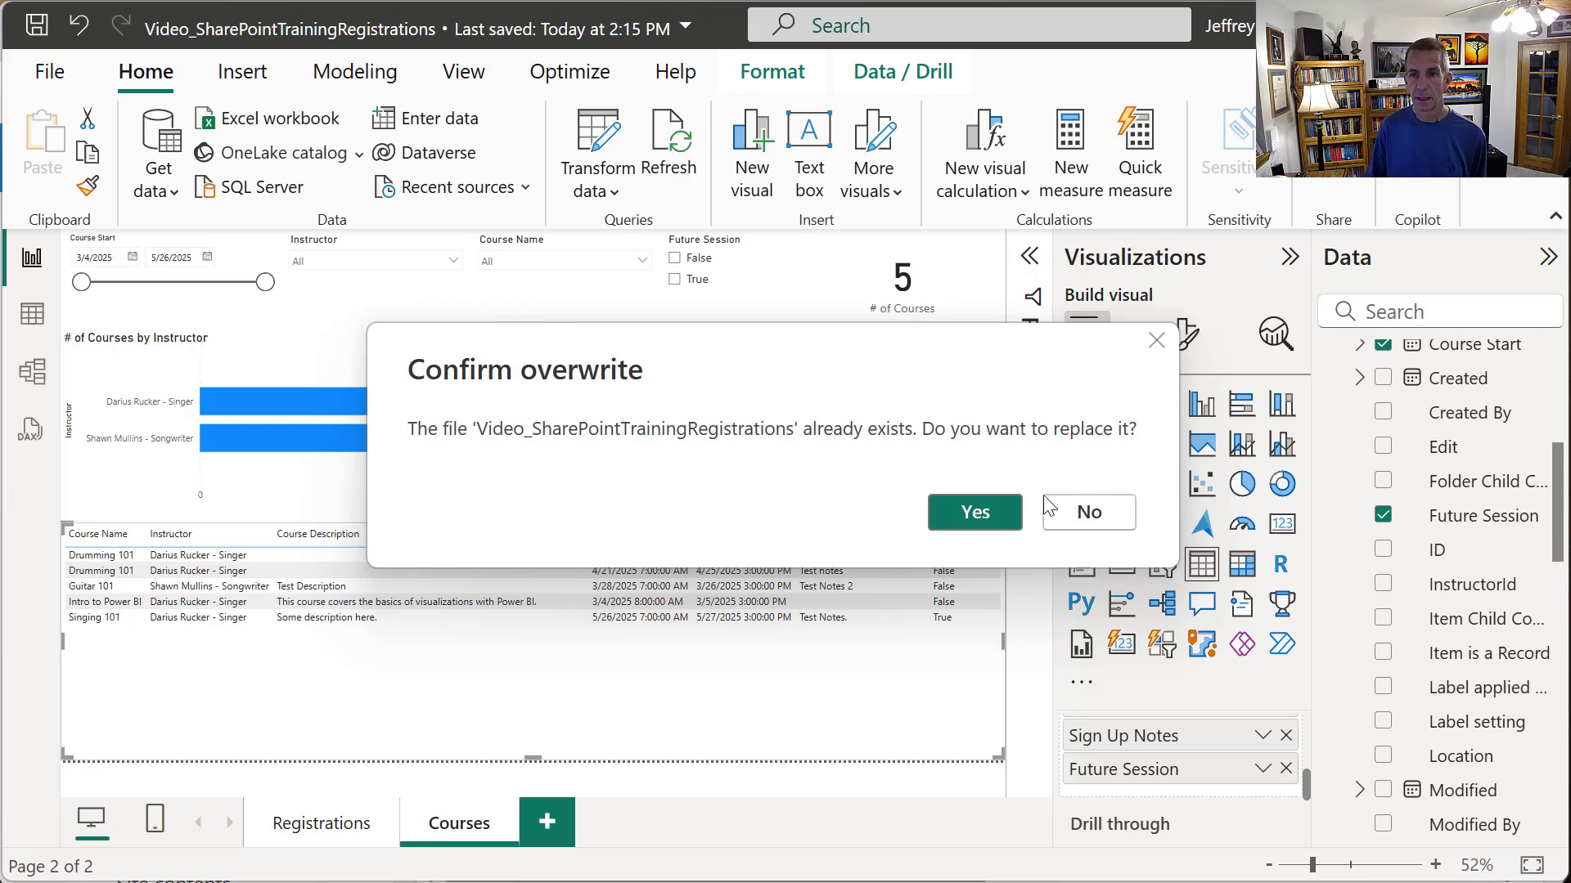
left_click(1087, 512)
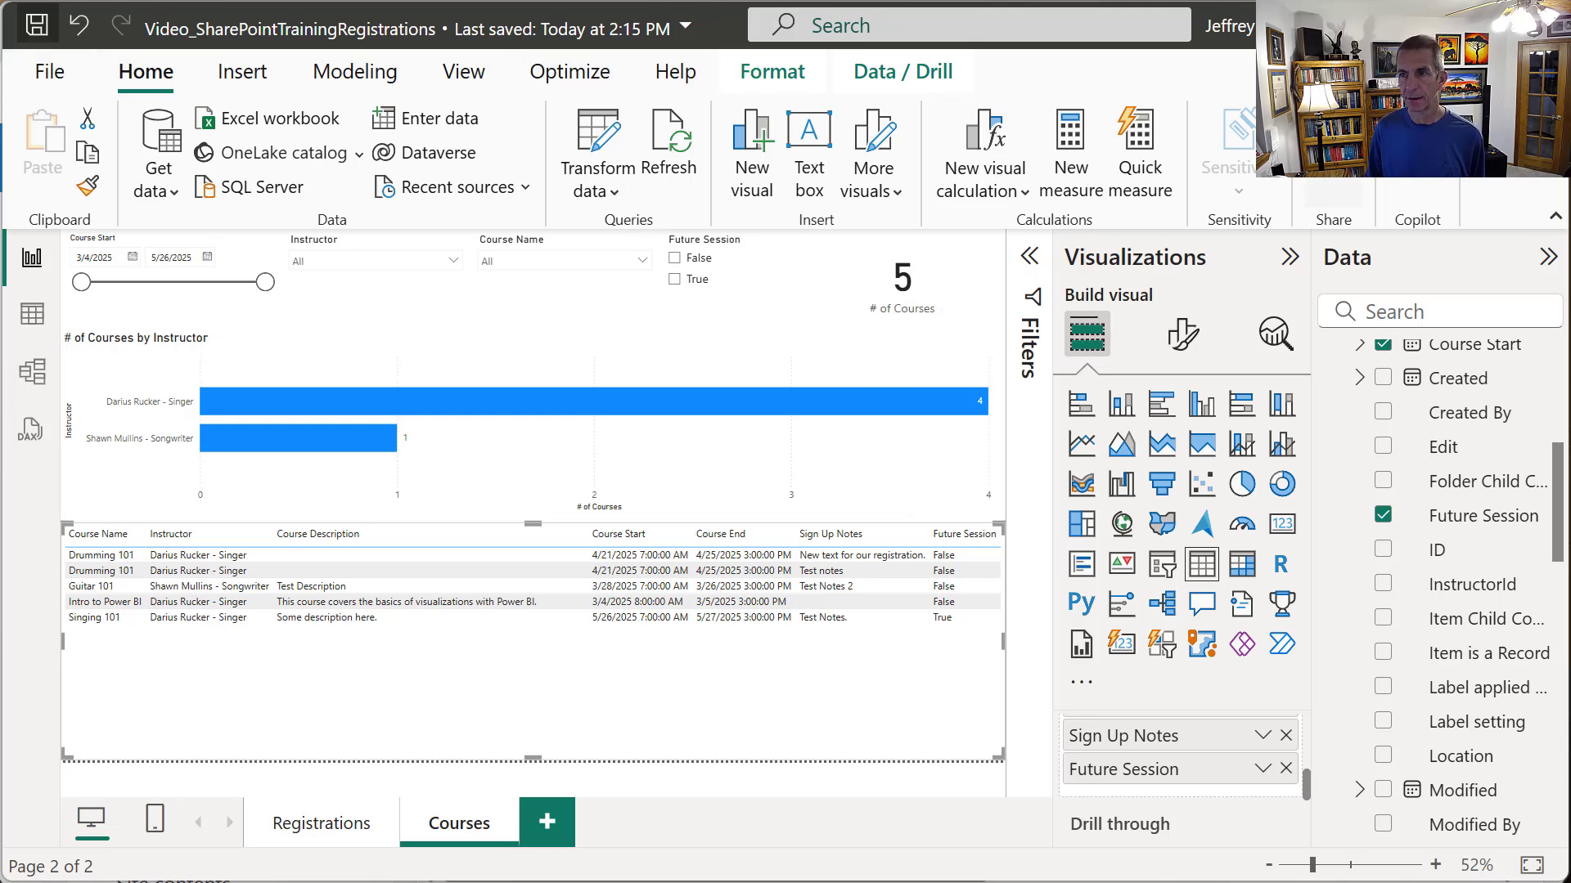
left_click(1343, 194)
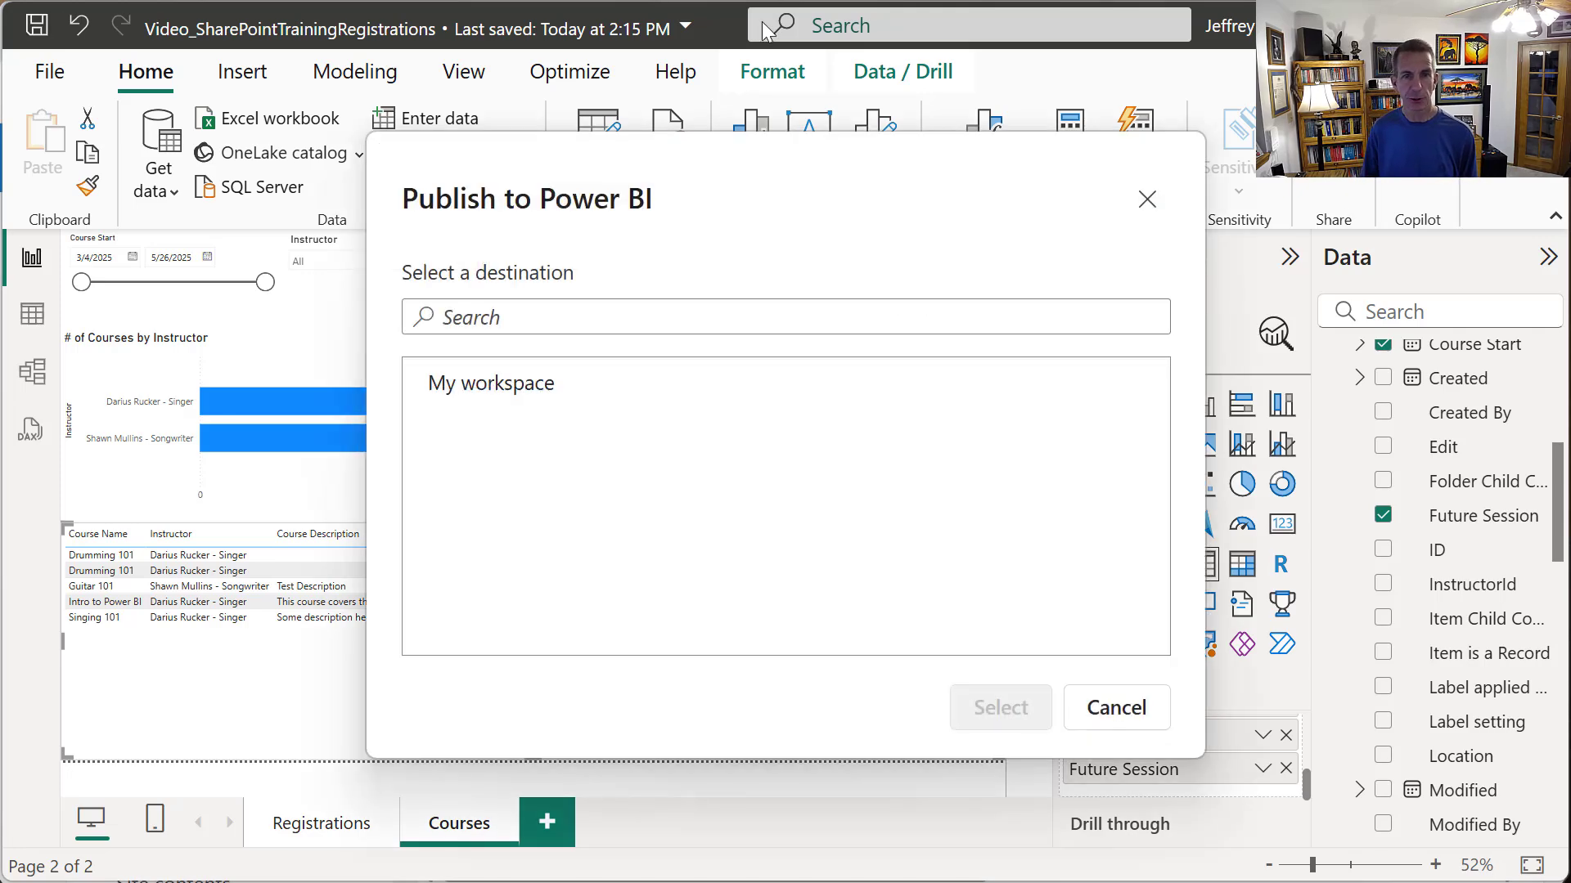
- Publish the report to My workspace and open it in the Power BI service
left_click(537, 398)
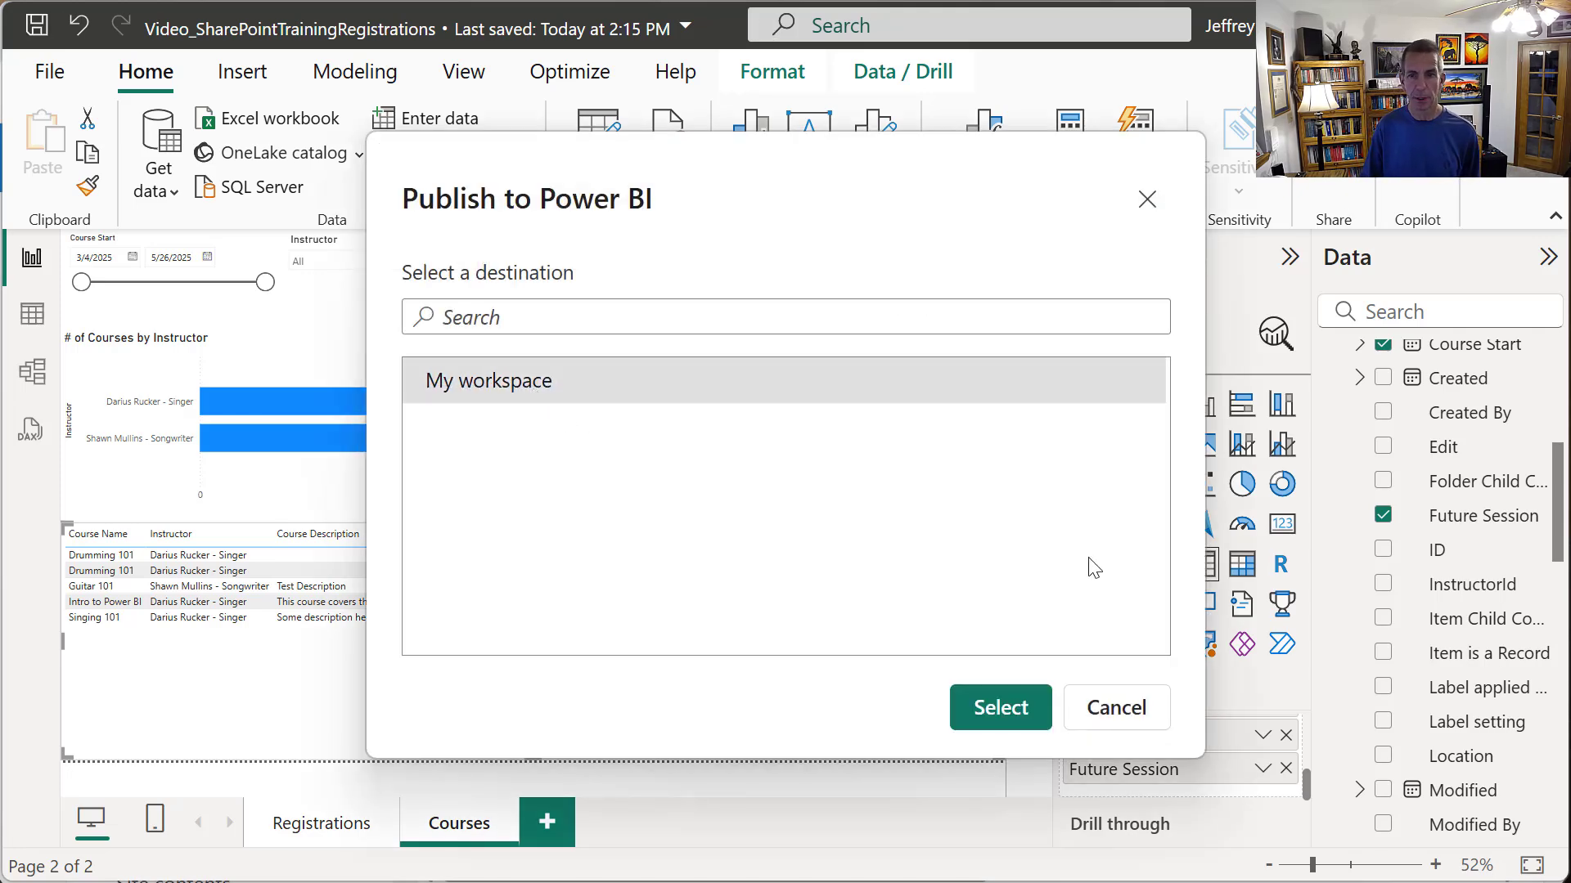
left_click(1009, 728)
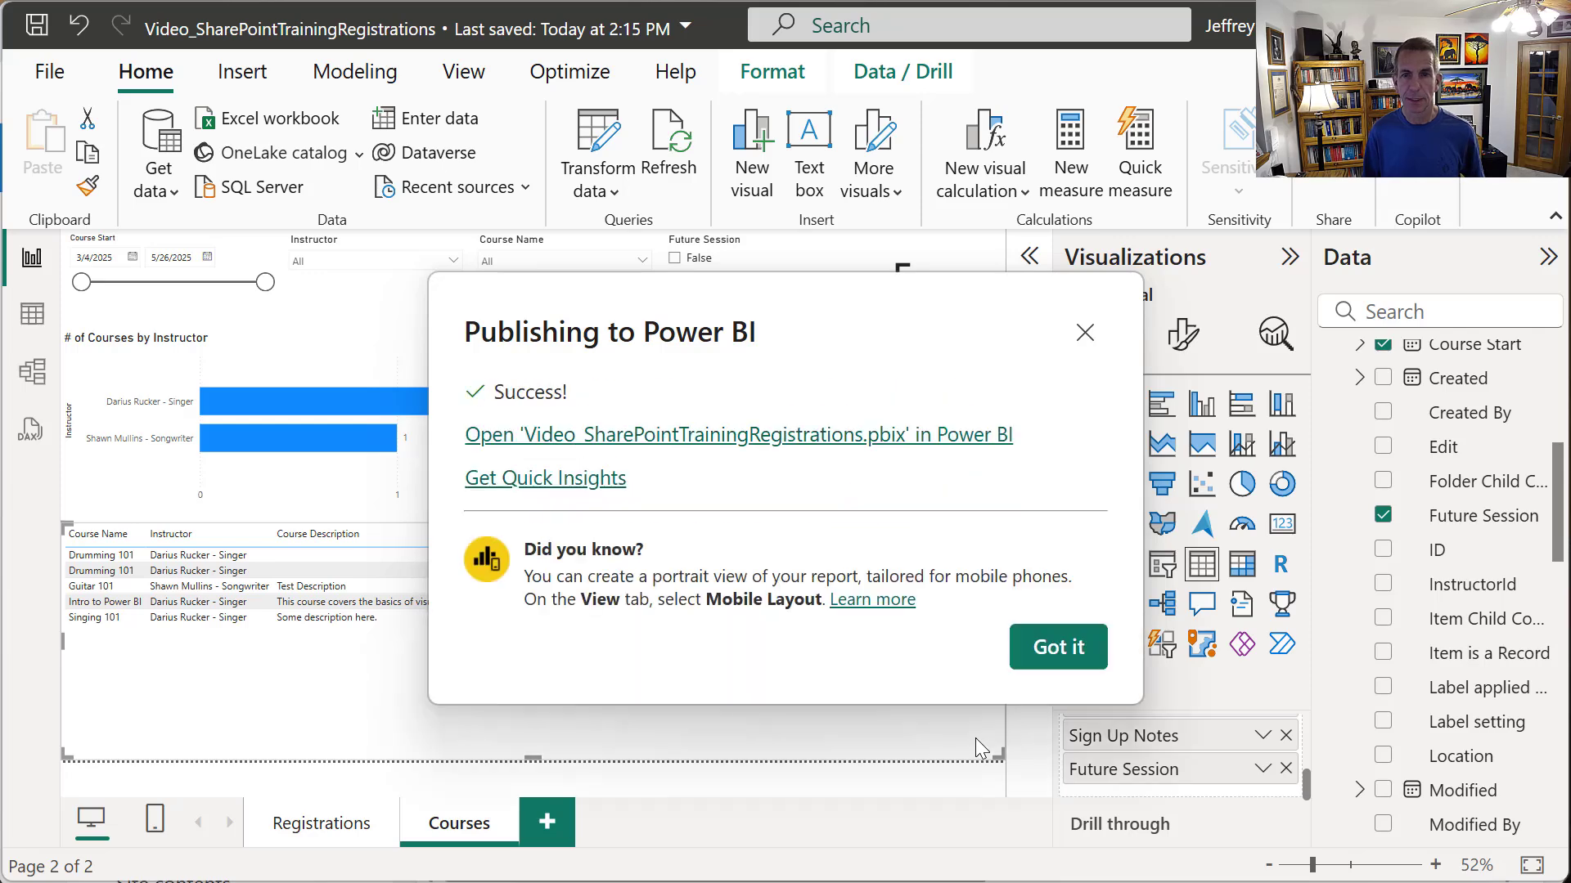
left_click(739, 452)
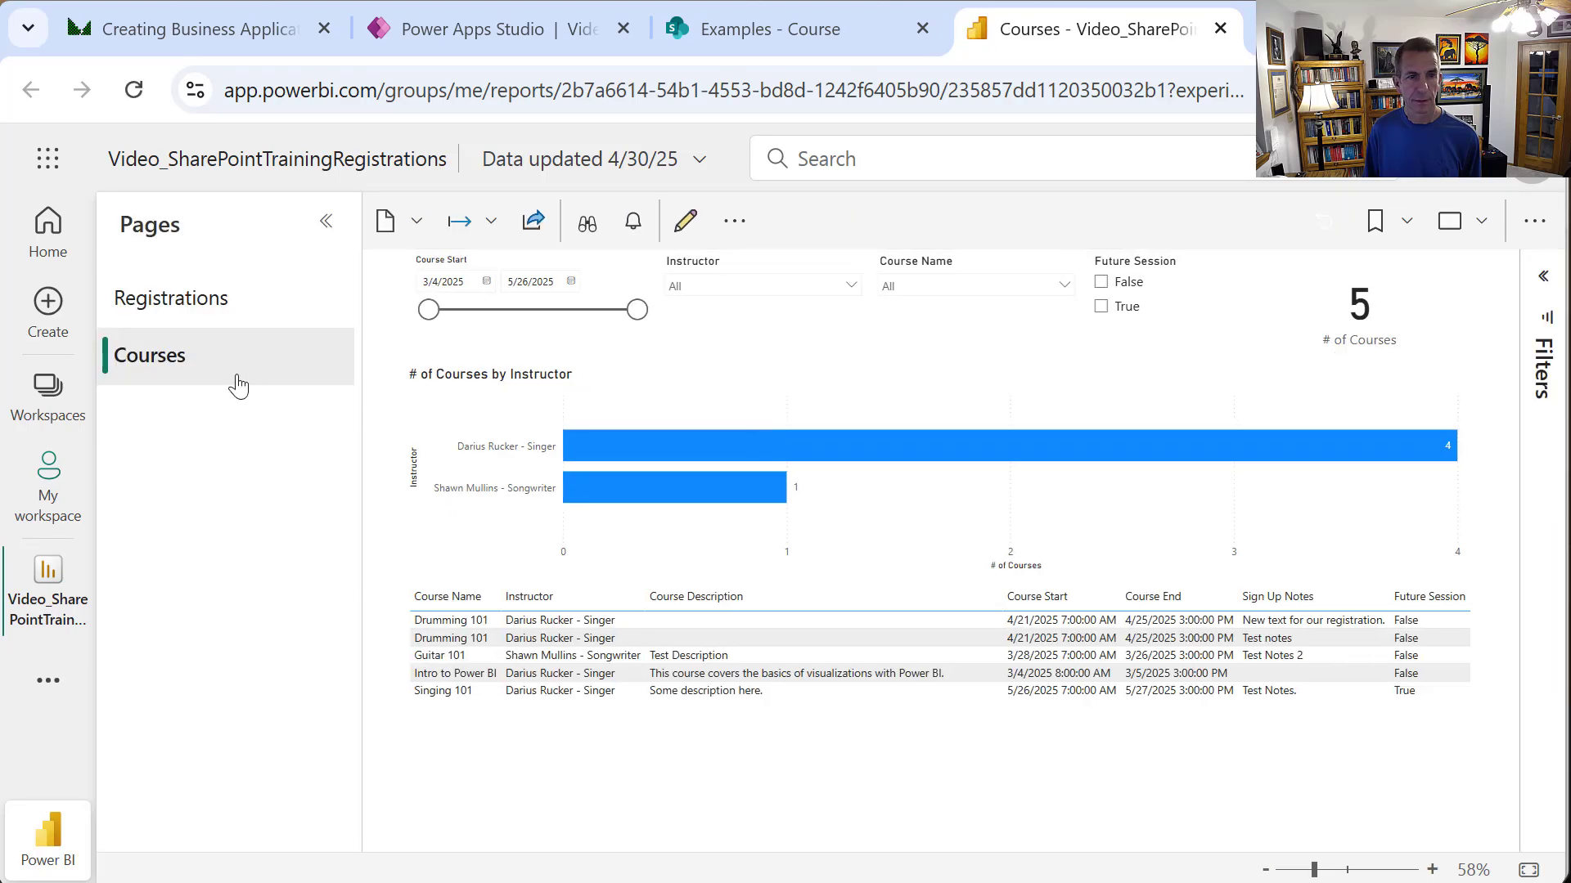
- On Registrations, test the Course Name slicer with Guitar 101 and Intro to Power Apps, then reset it to All
left_click(198, 318)
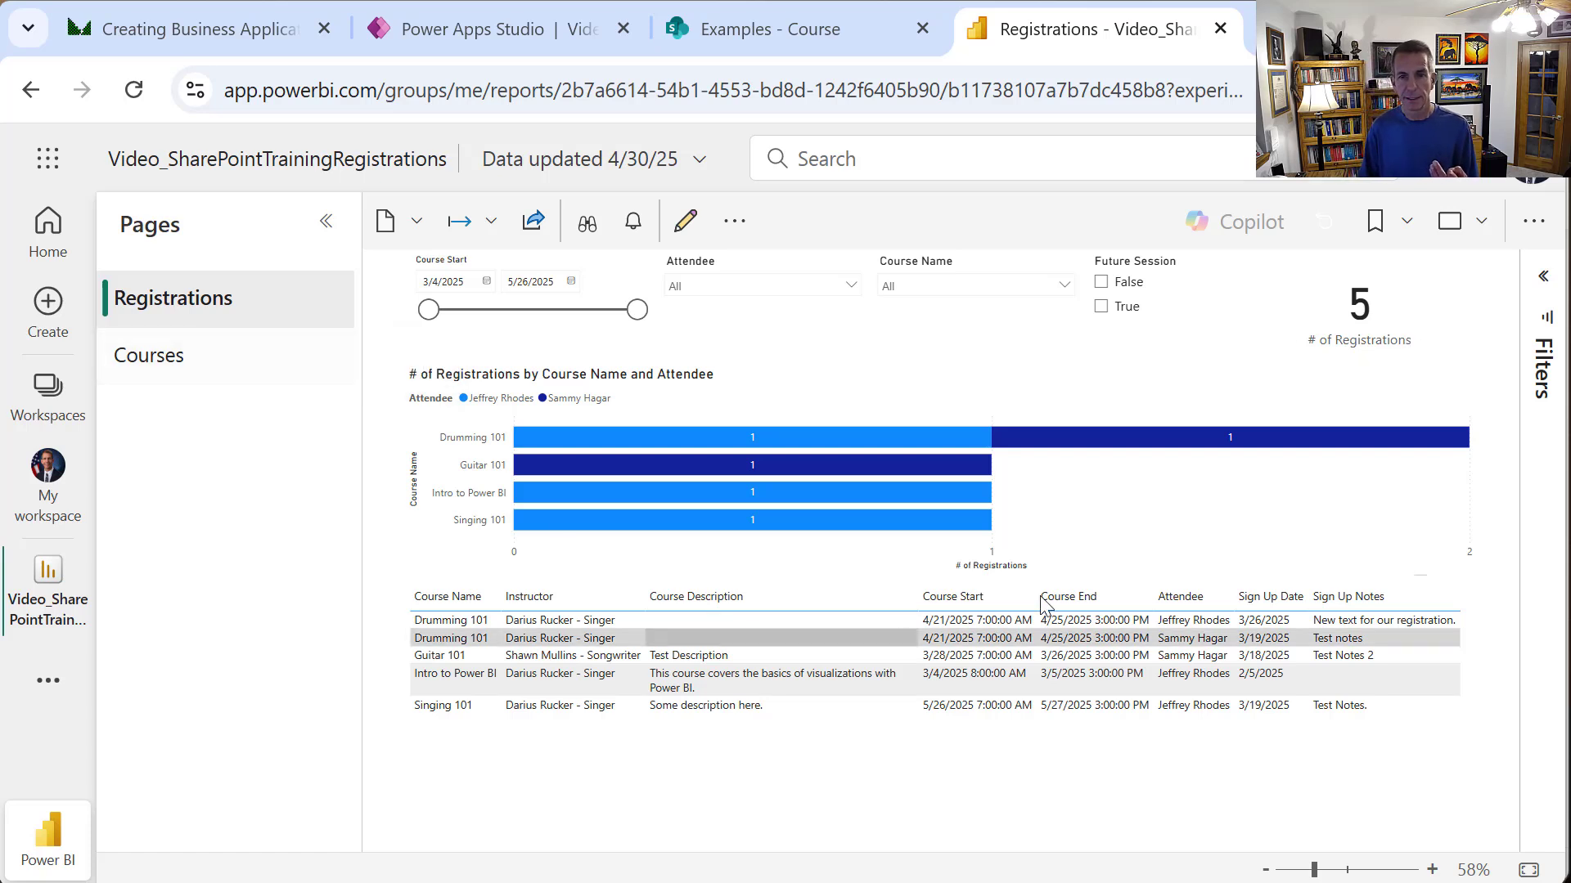
left_click(930, 283)
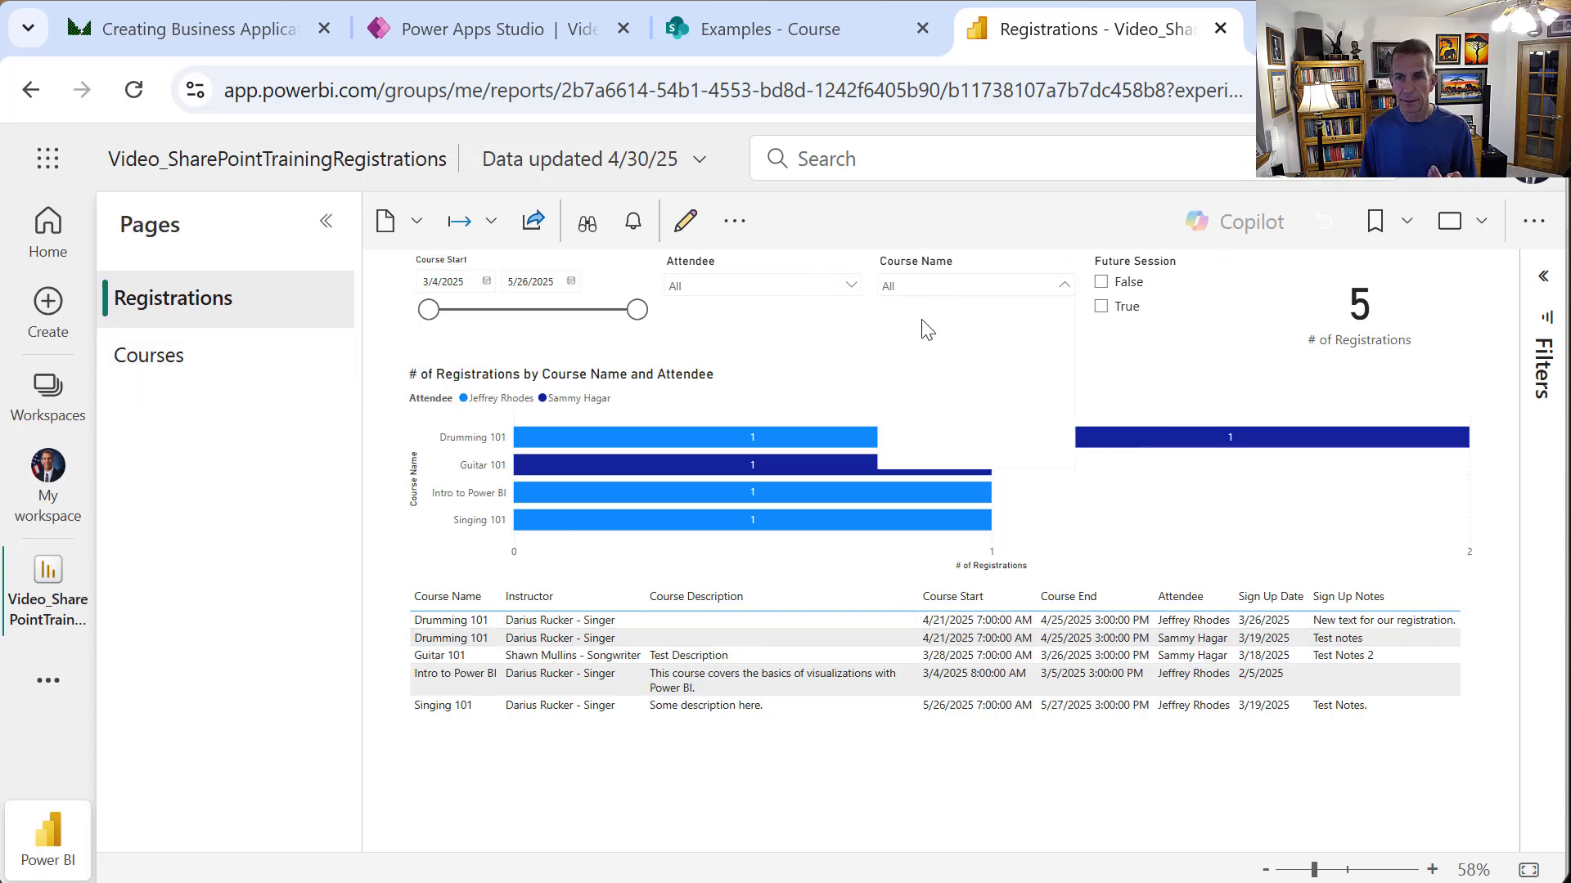
left_click(891, 334)
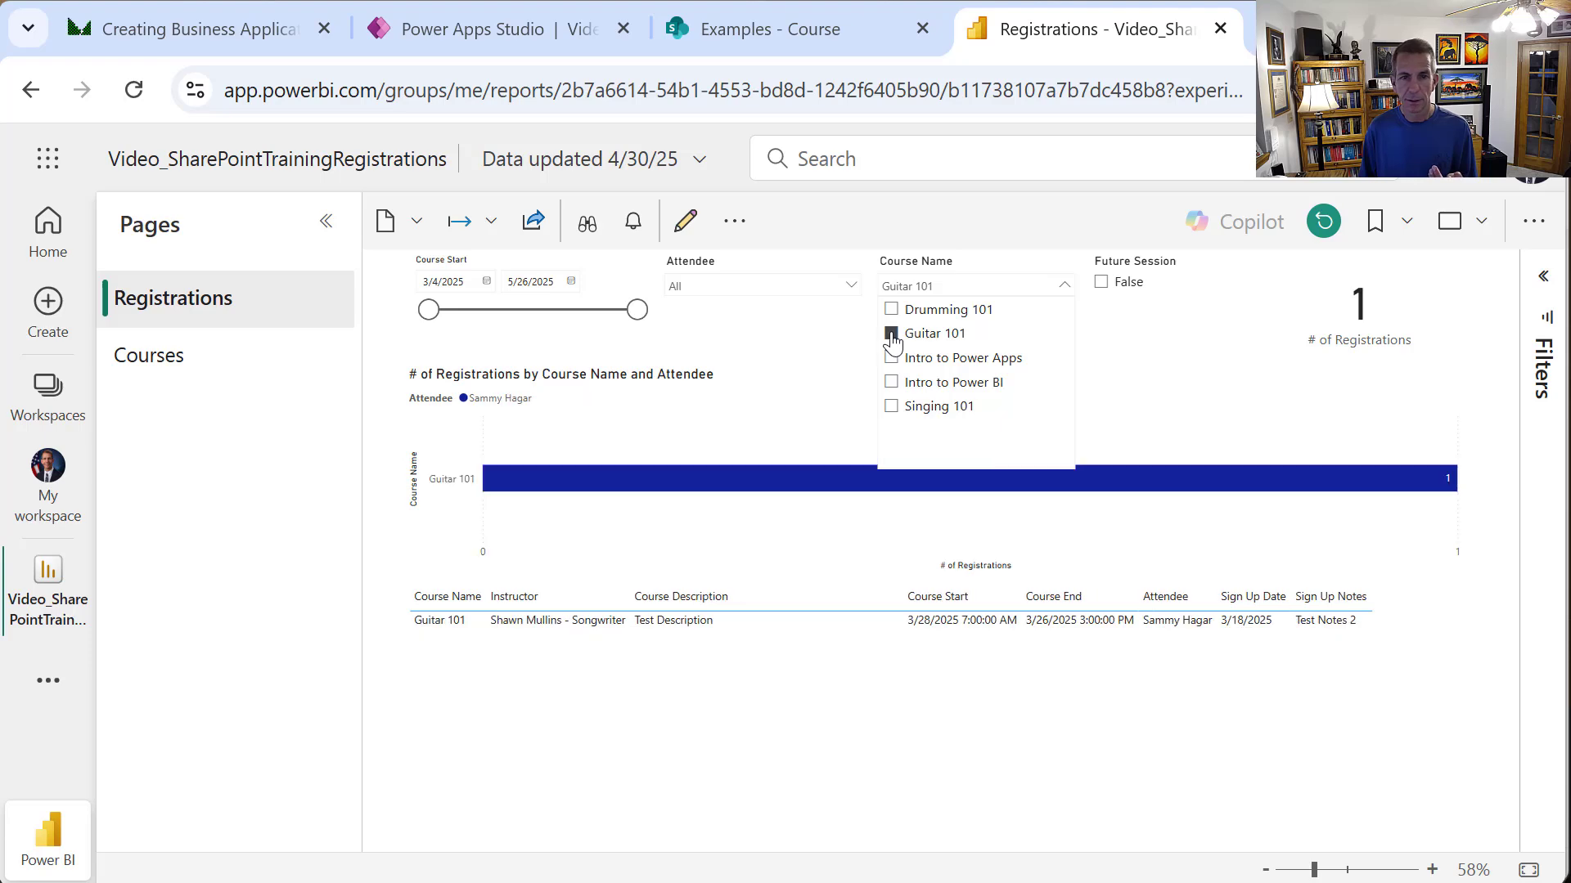
left_click(891, 358)
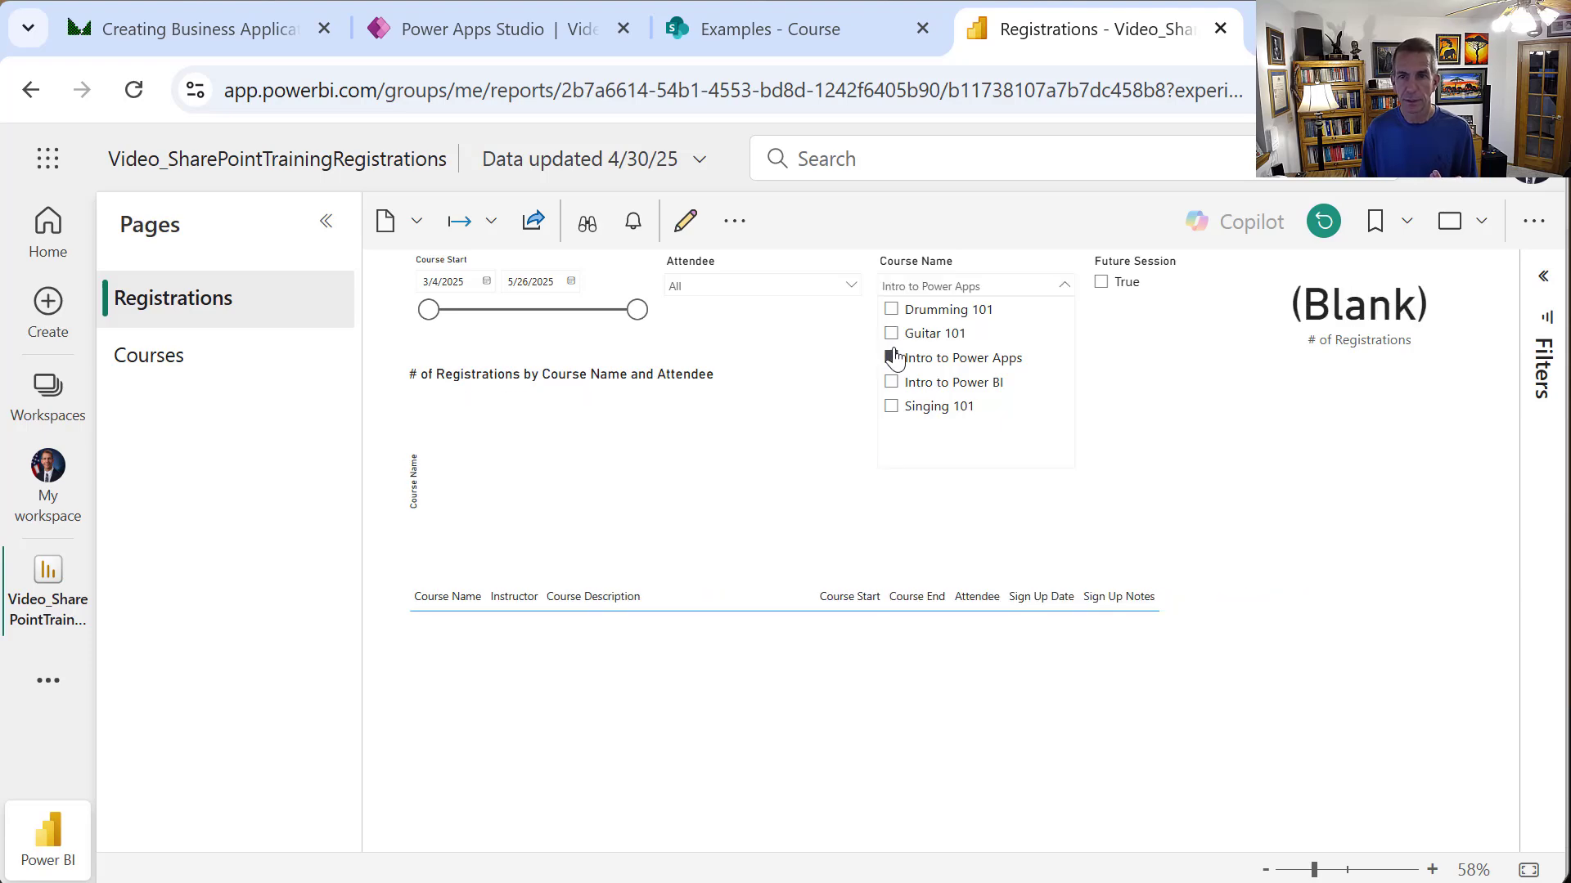
left_click(891, 358)
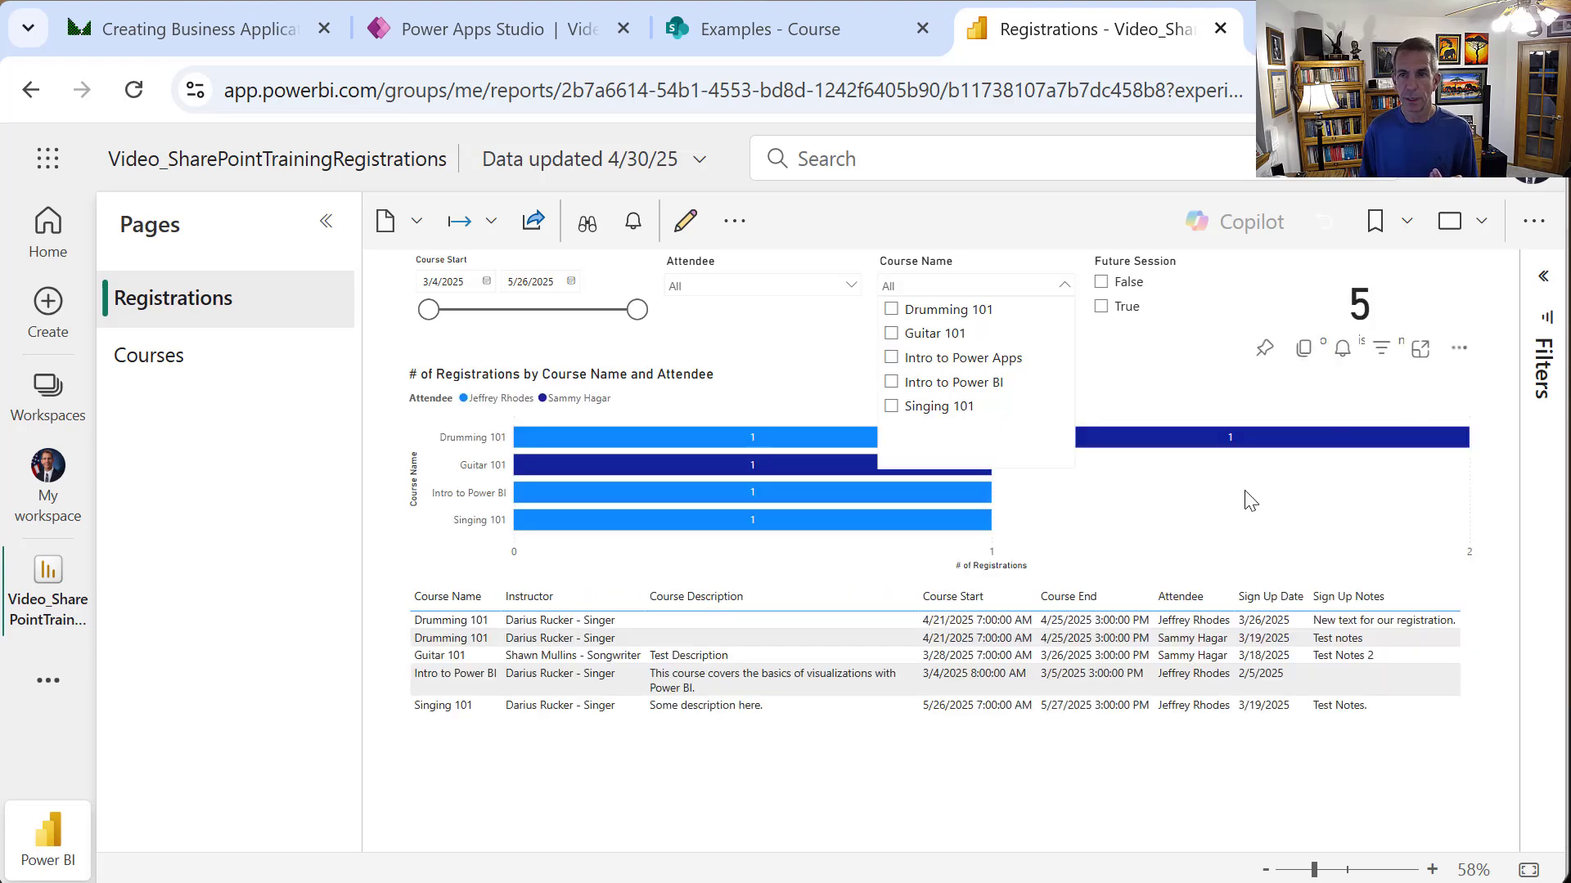
left_click(1221, 493)
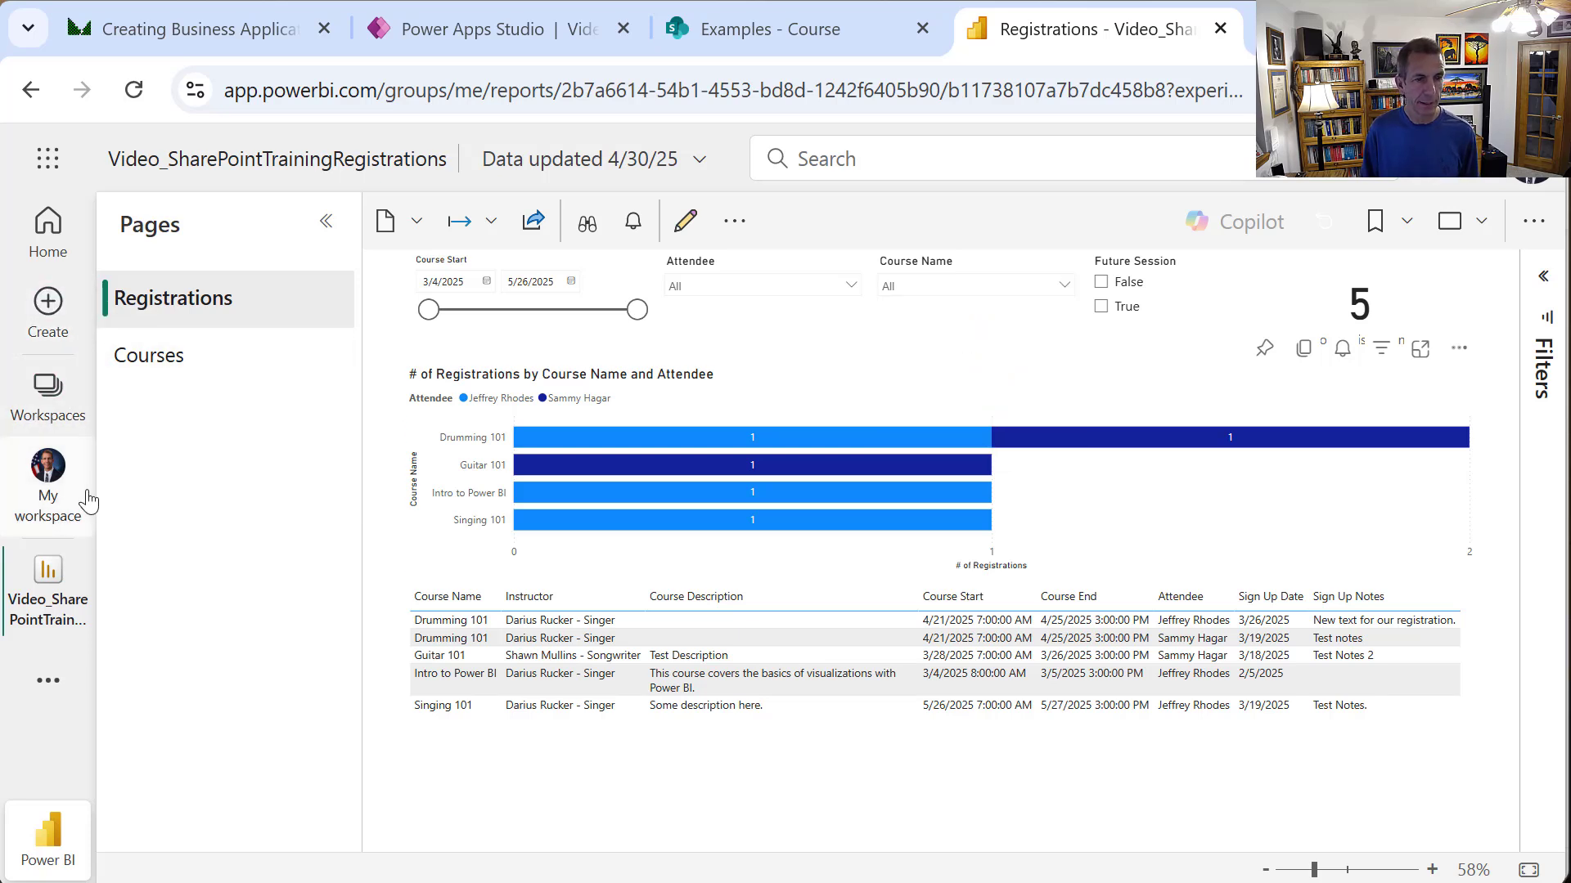
left_click(49, 680)
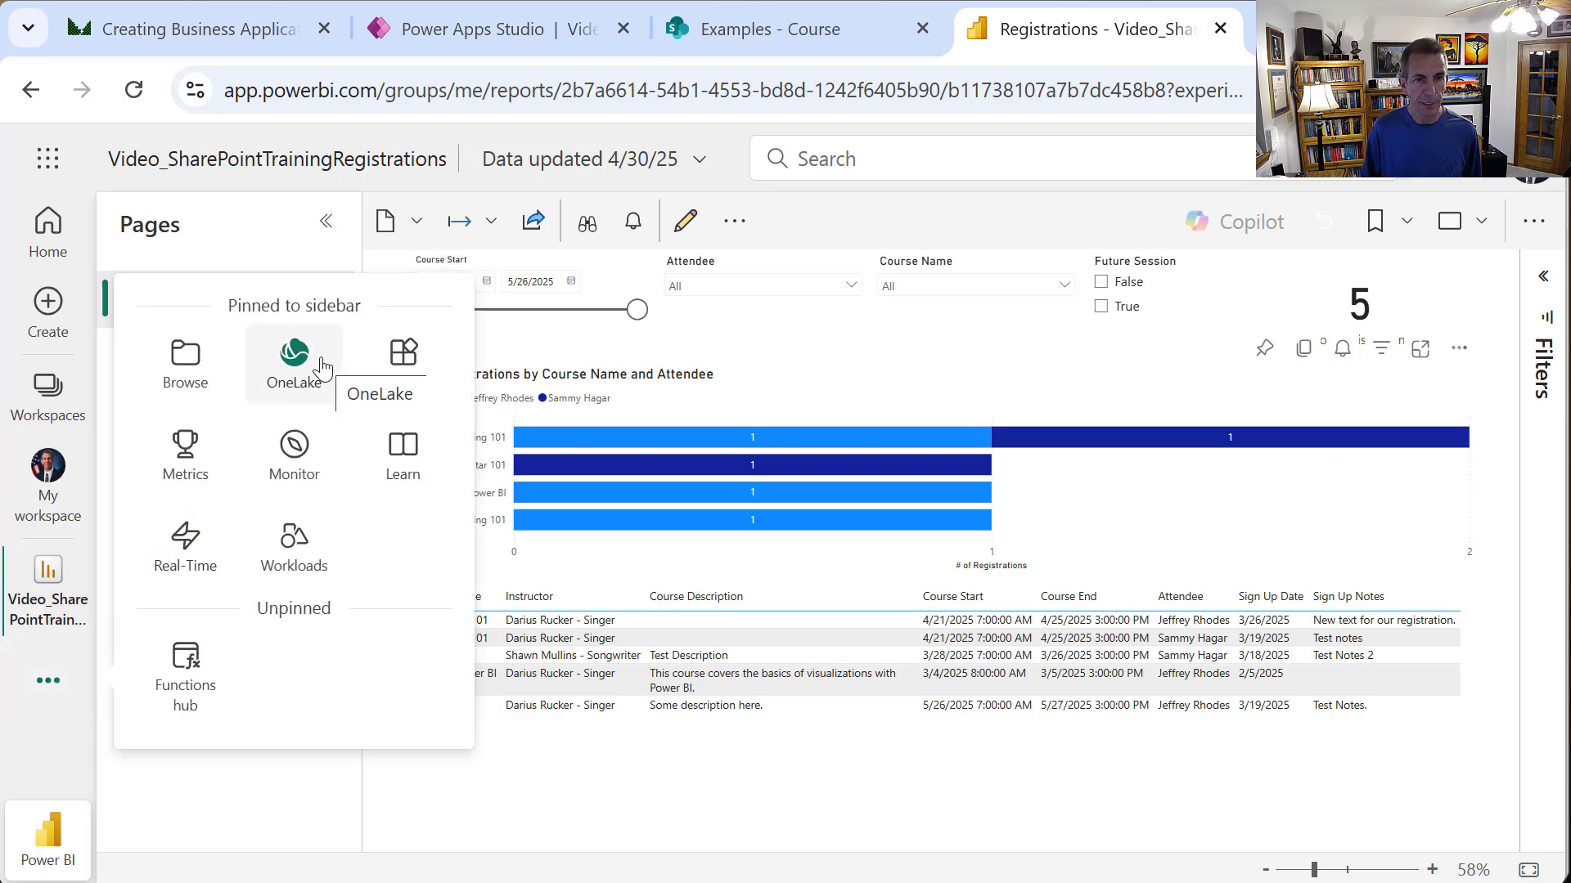
- Open the training registrations semantic model's settings from the OneLake catalog
left_click(294, 376)
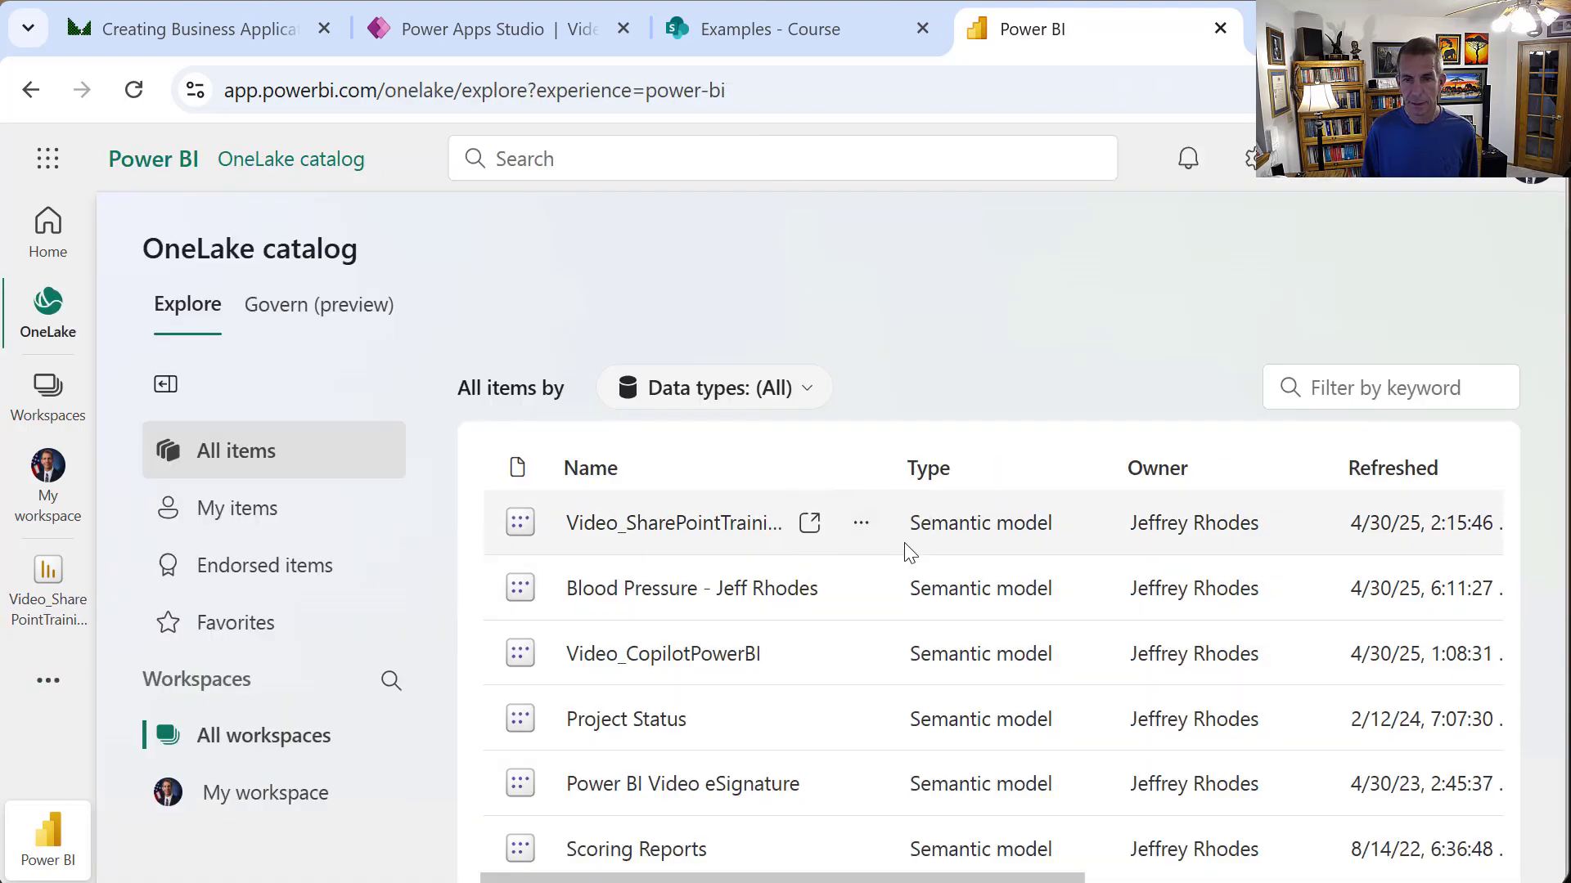
left_click(864, 530)
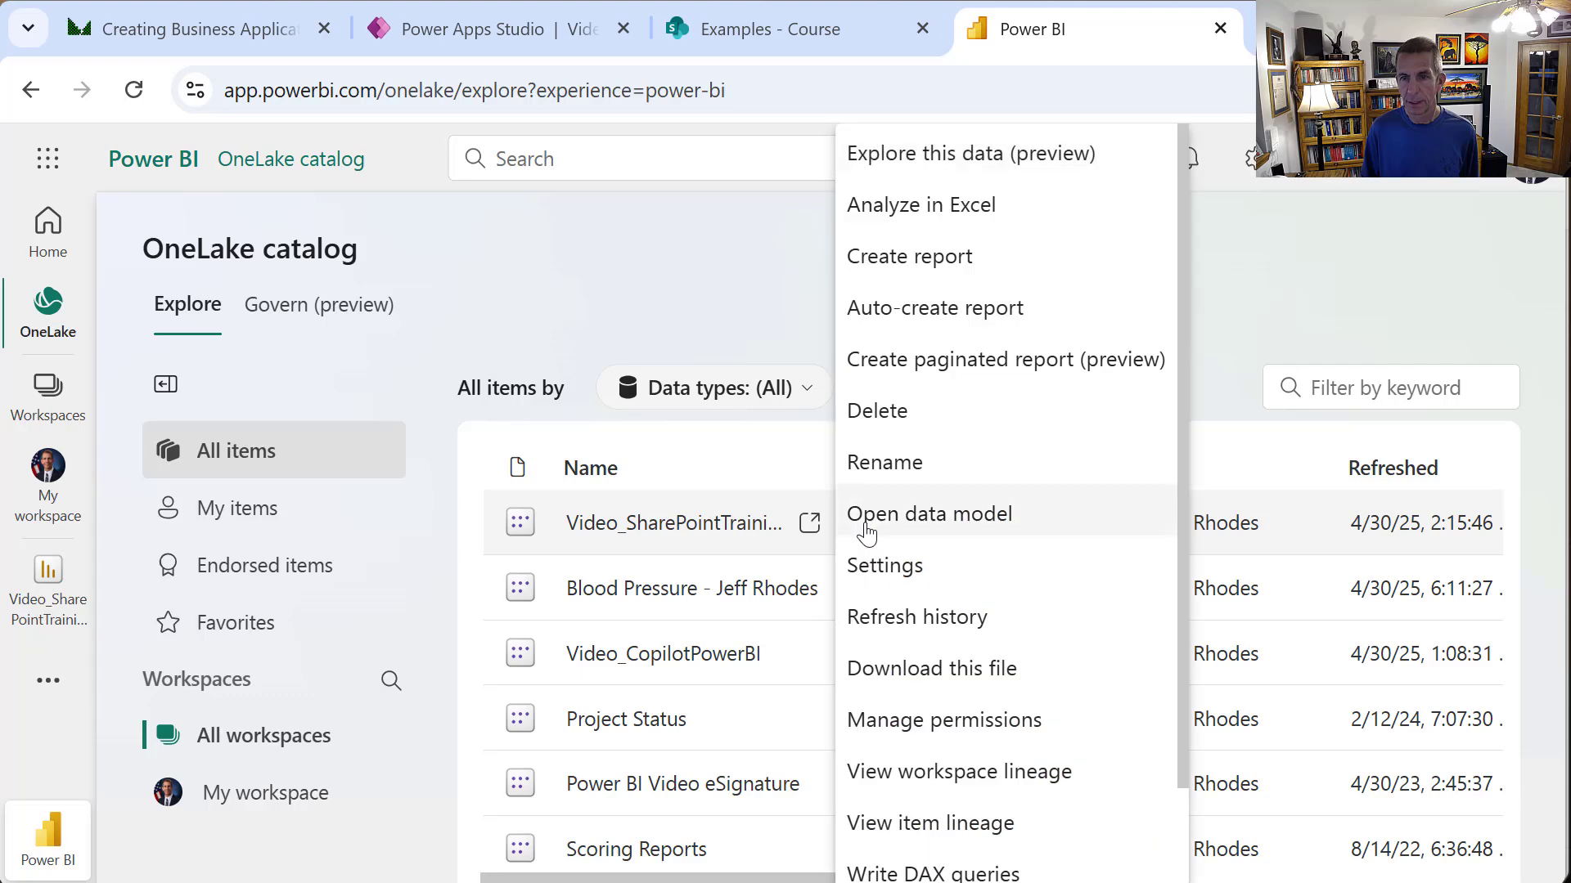
left_click(921, 568)
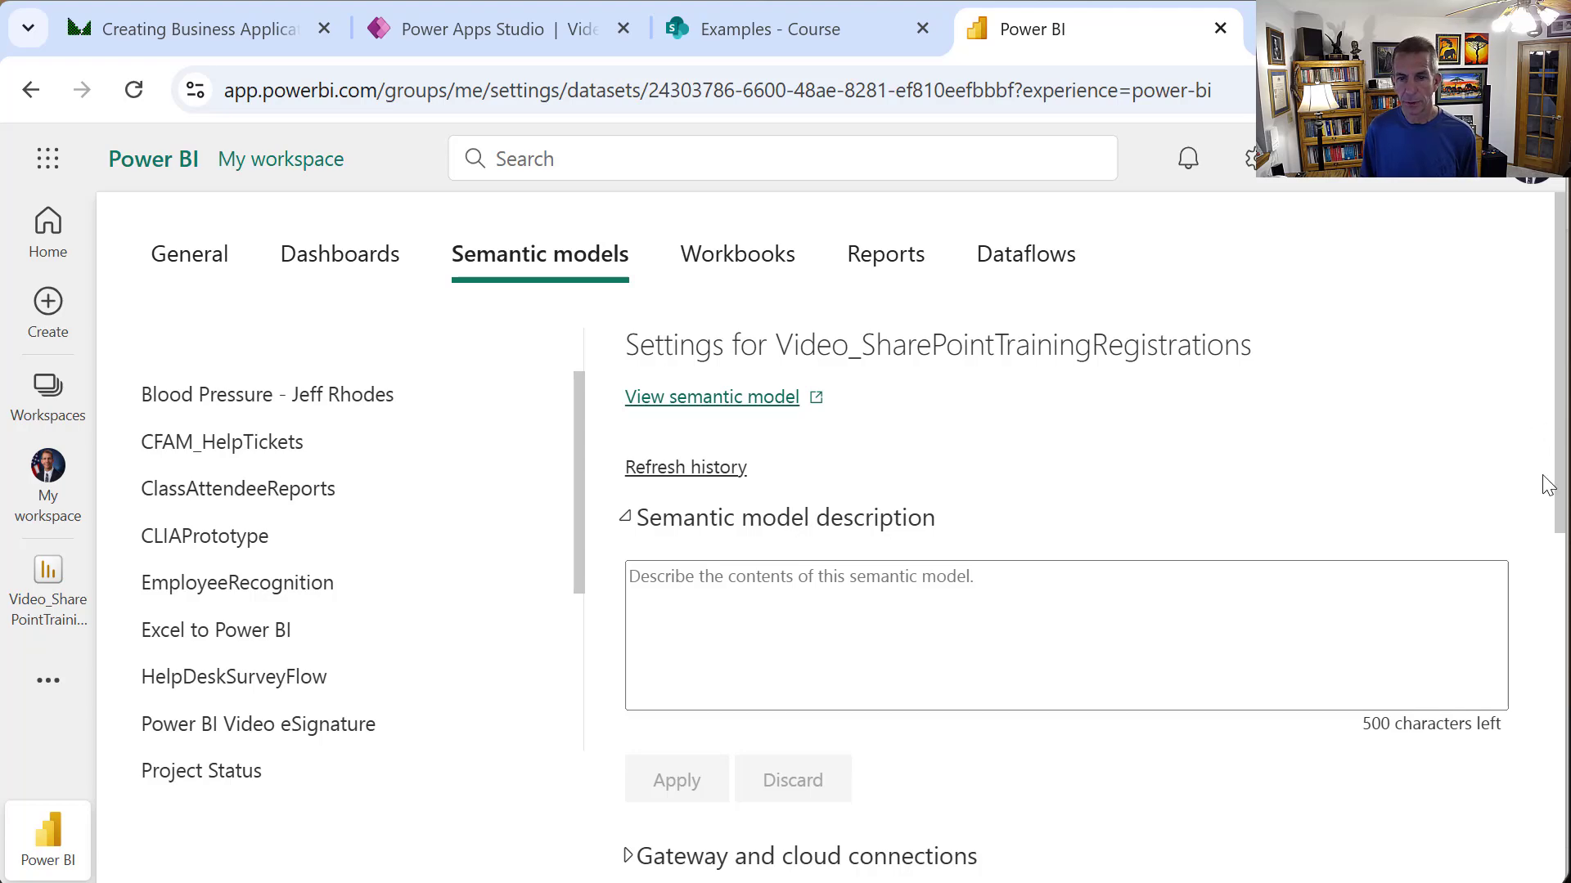
scroll(1508, 658, "down", 6)
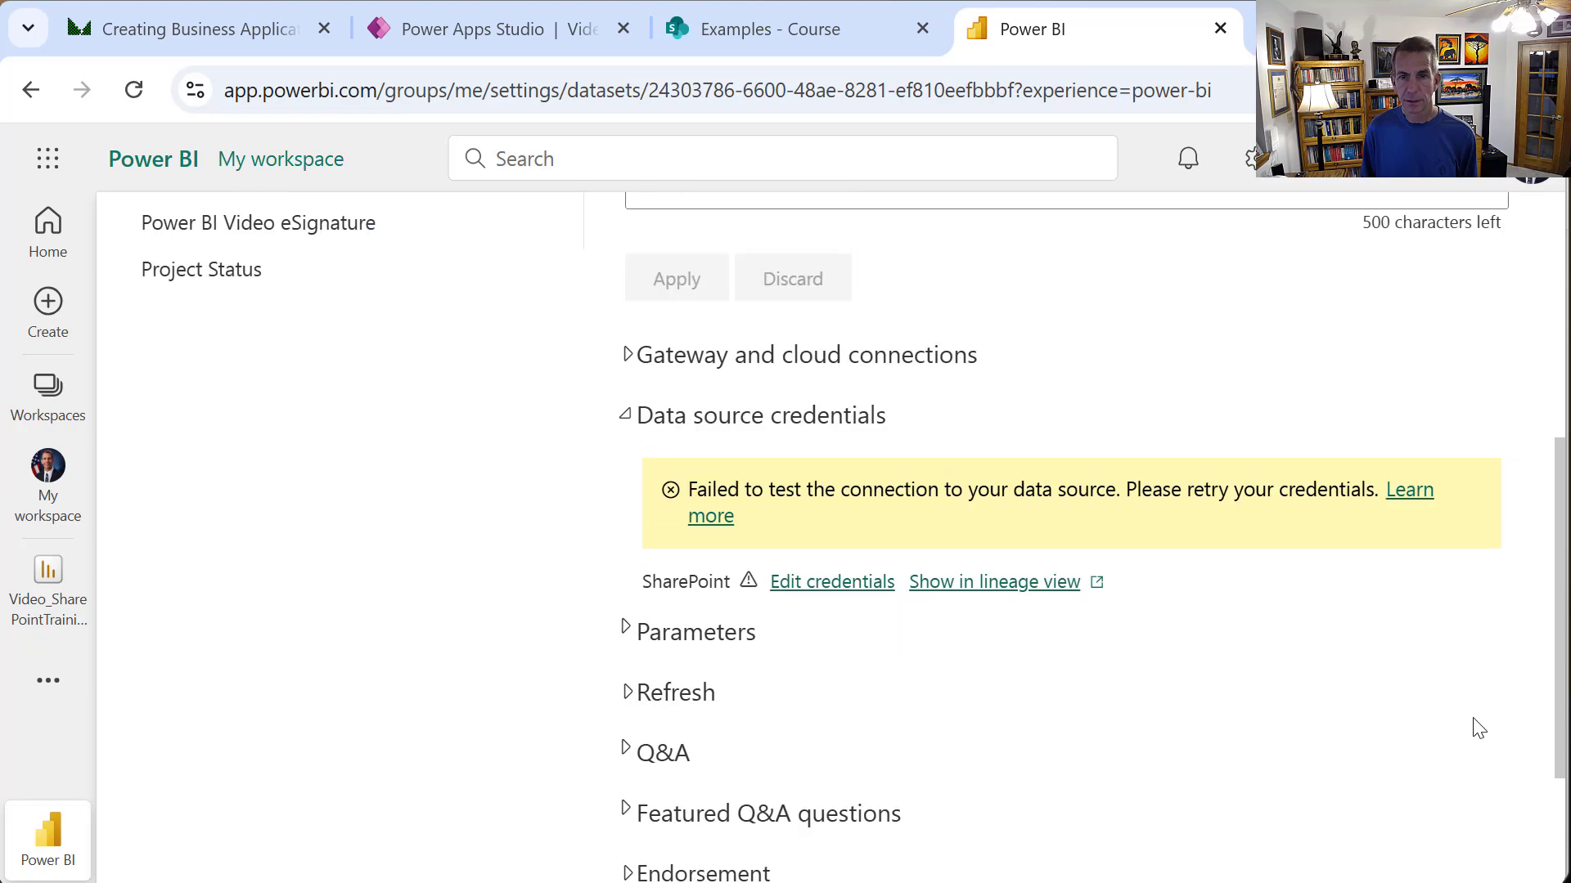
- Set the SharePoint credentials to OAuth2 with Organizational privacy and sign in with the work account
left_click(869, 589)
left_click(806, 540)
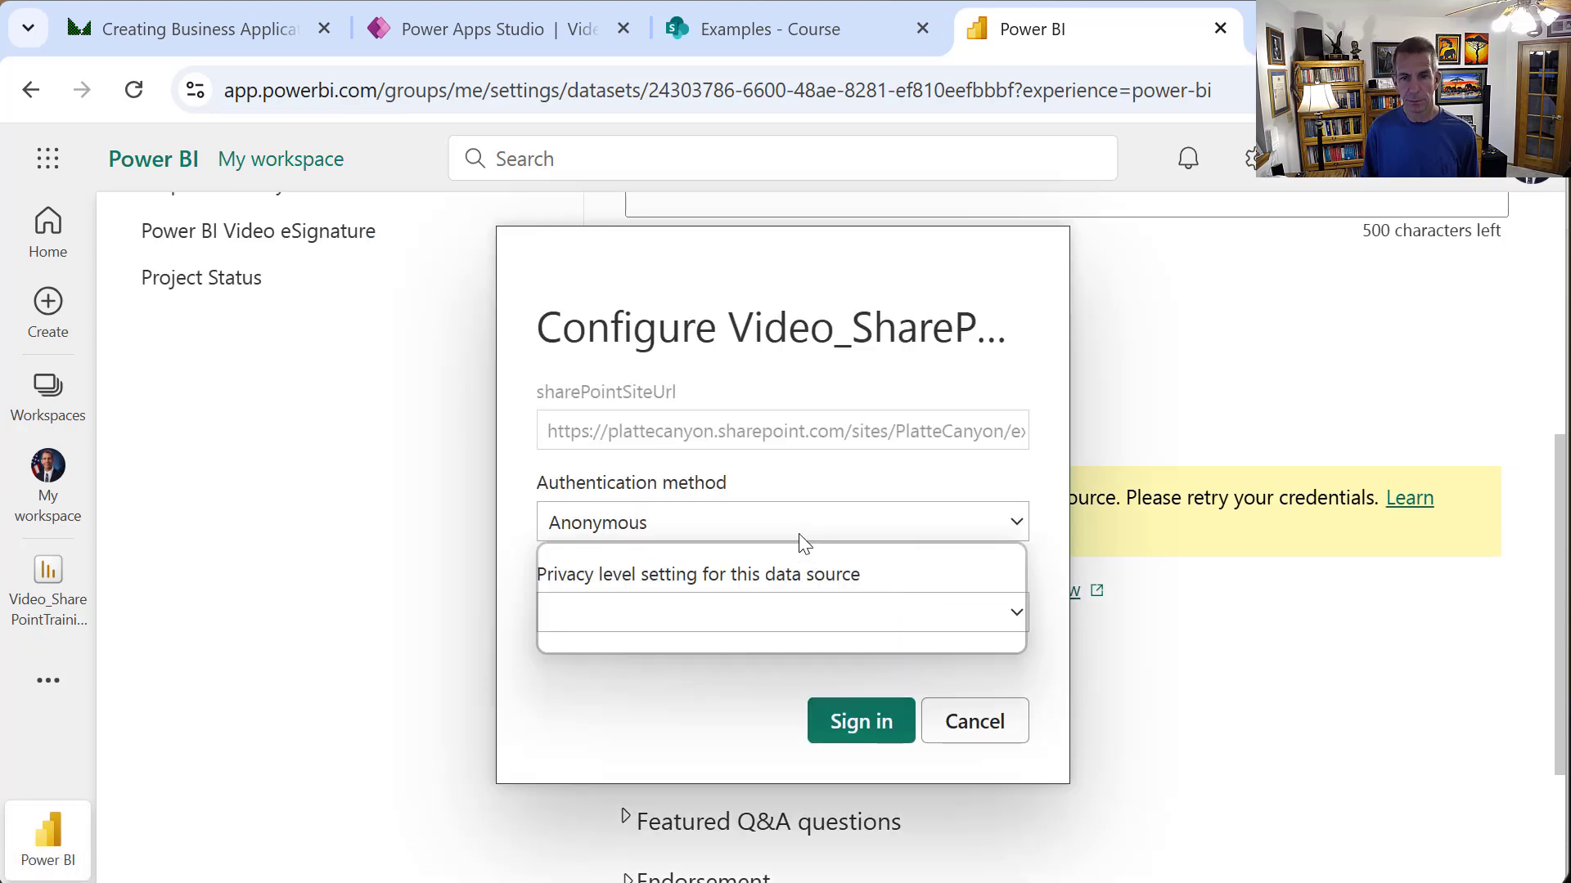
left_click(661, 601)
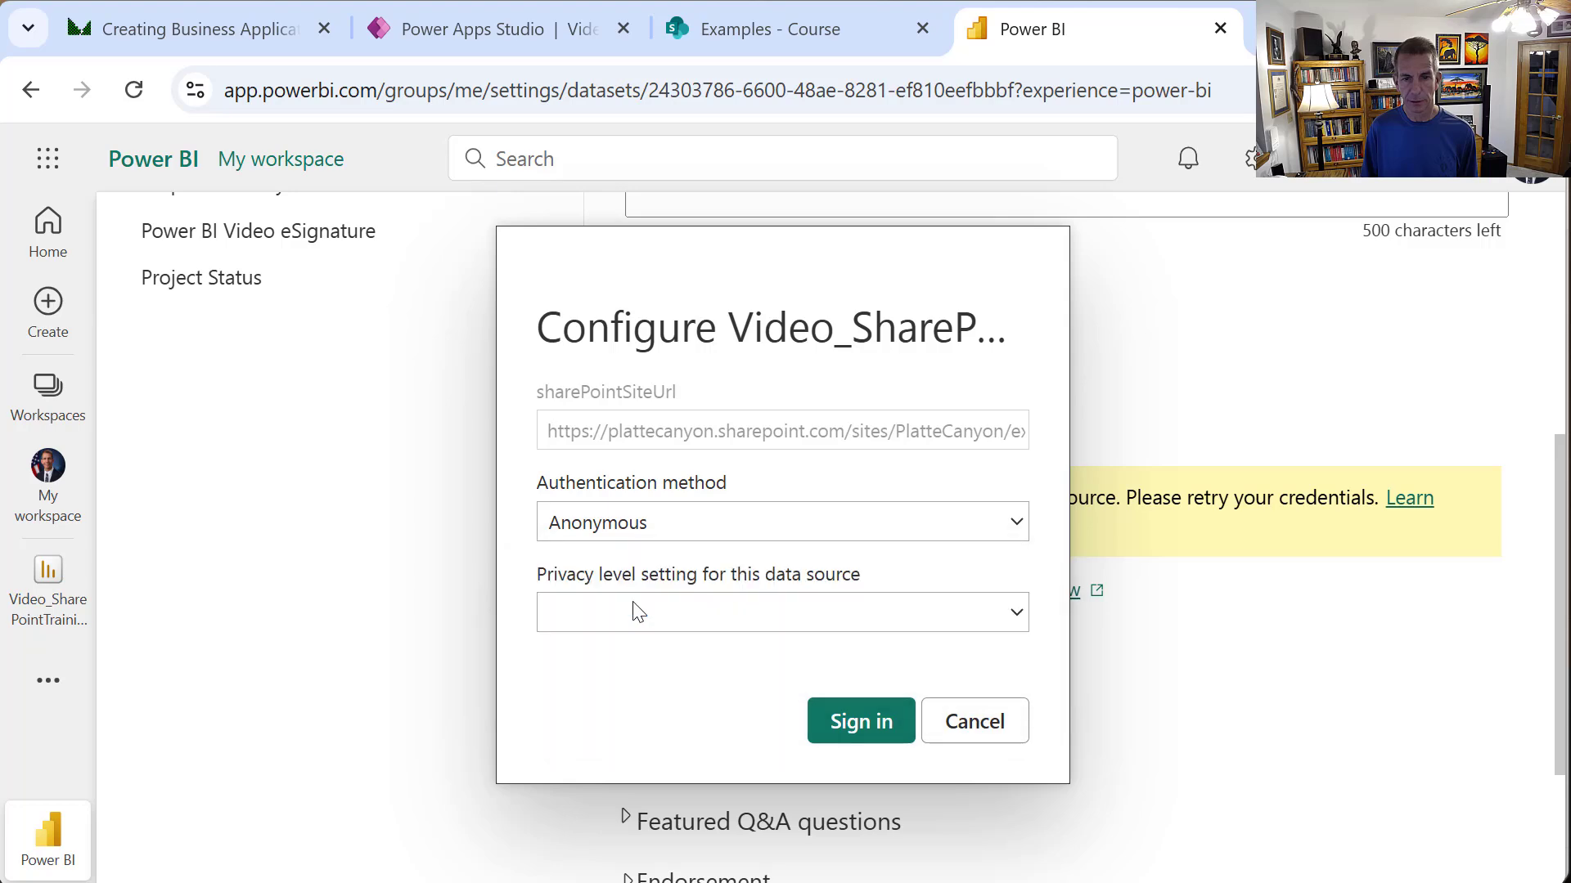
left_click(736, 631)
left_click(678, 721)
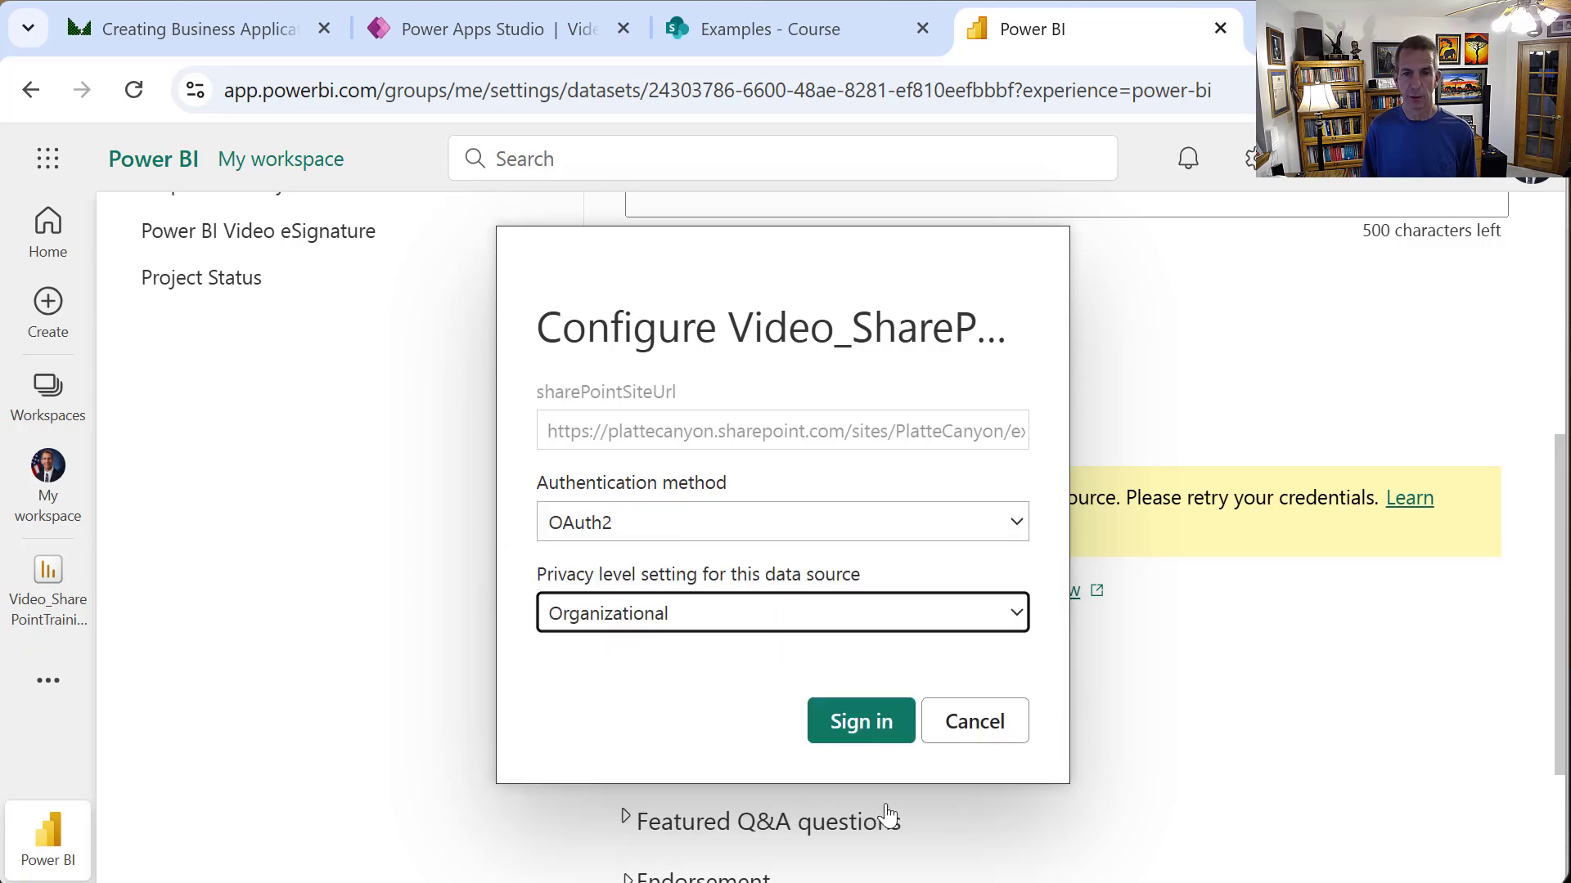
left_click(872, 746)
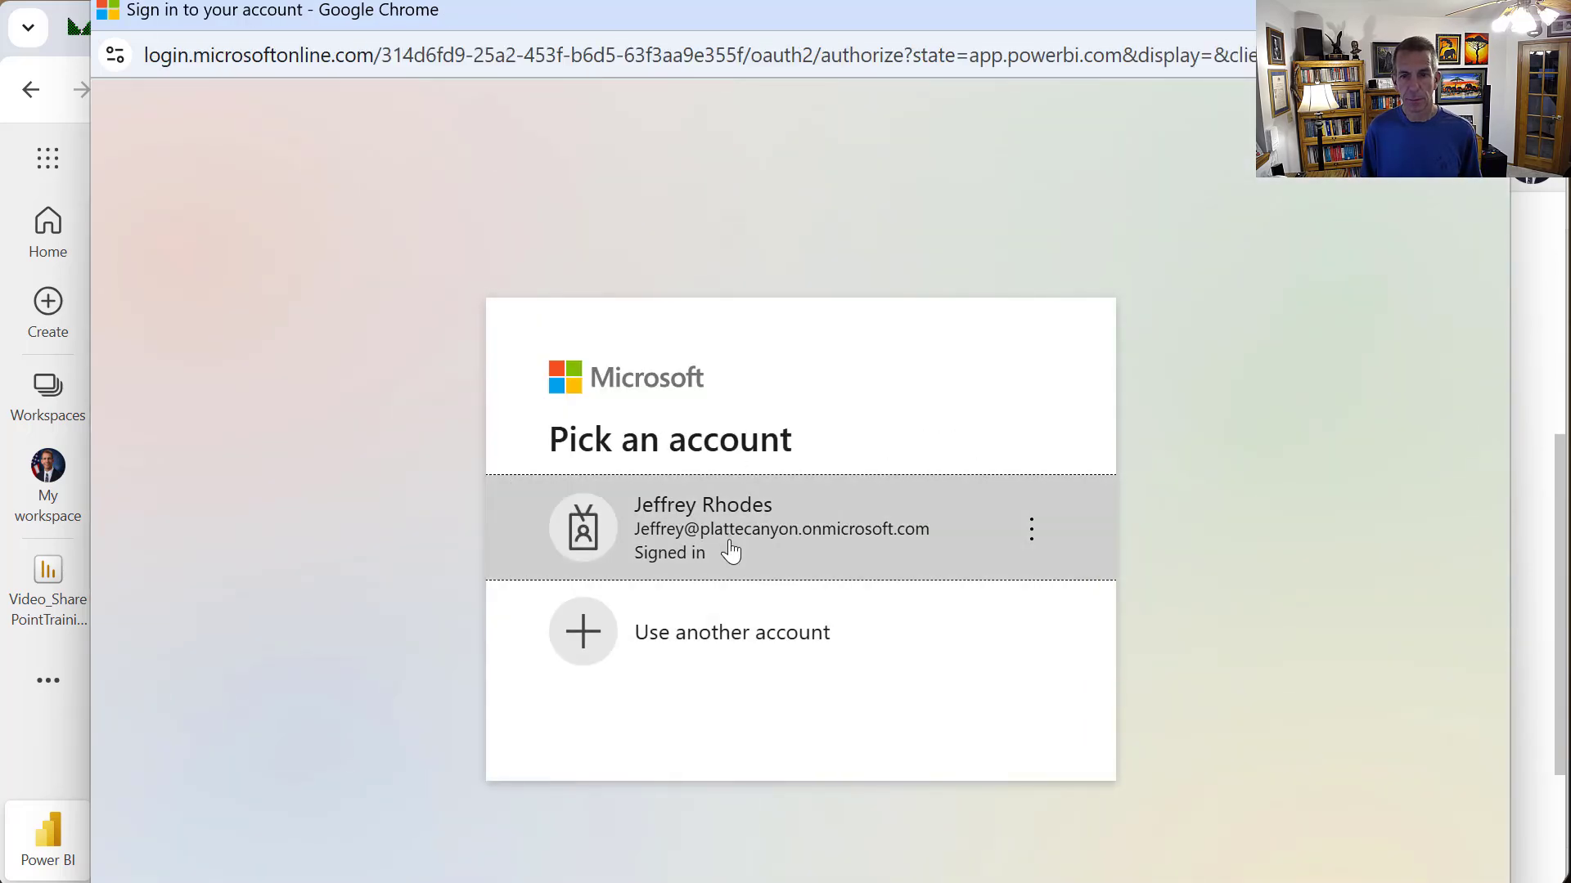
left_click(730, 547)
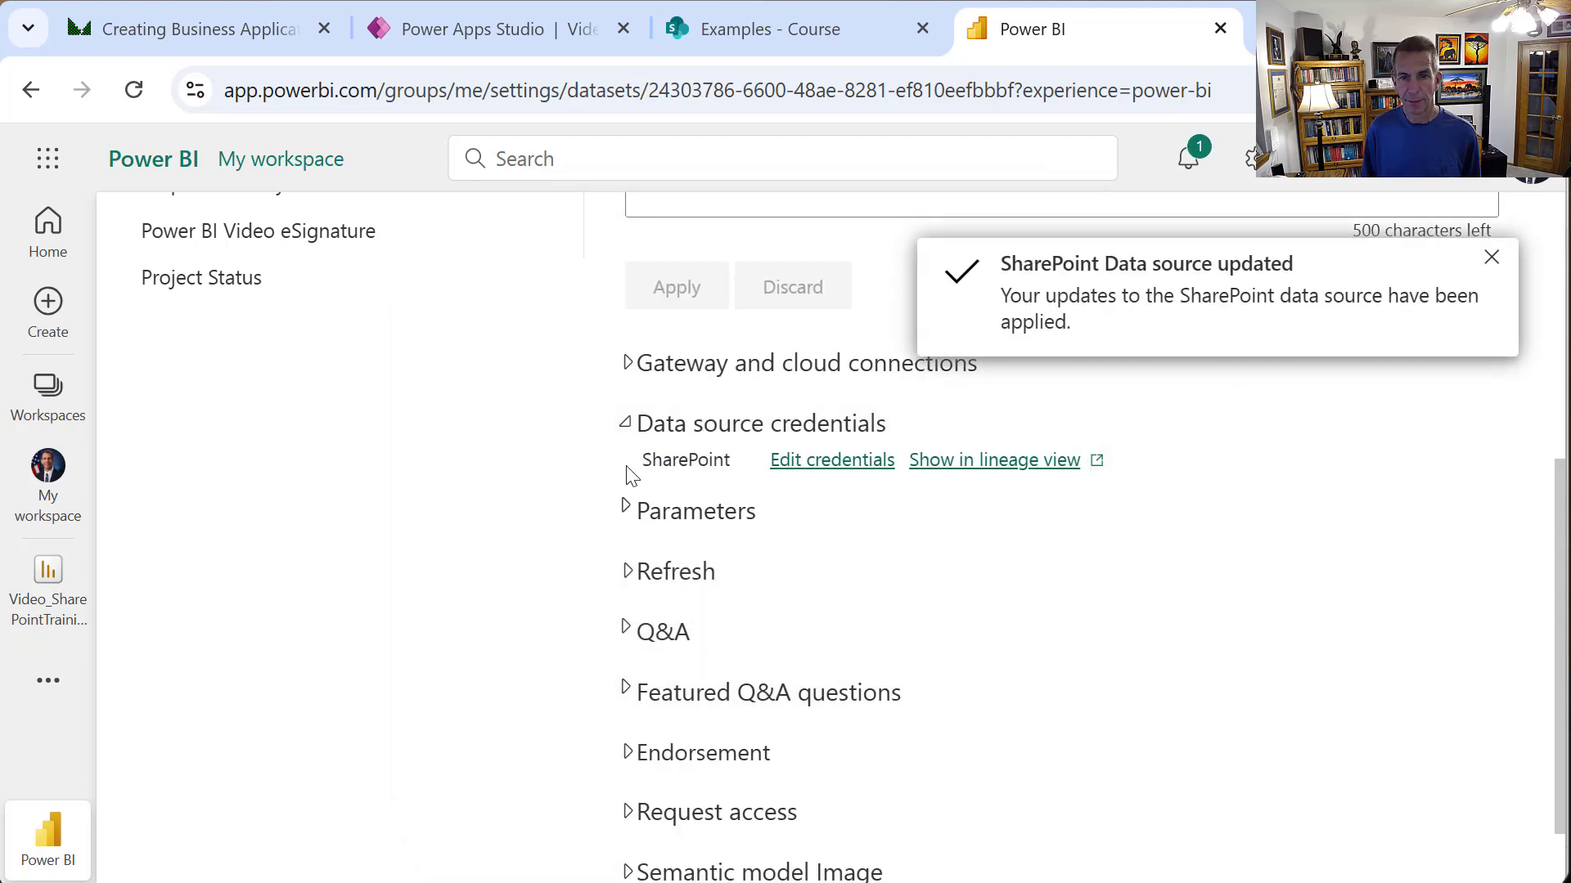
- Expand the Refresh settings and set the time zone to Mountain Time (US and Canada)
left_click(638, 583)
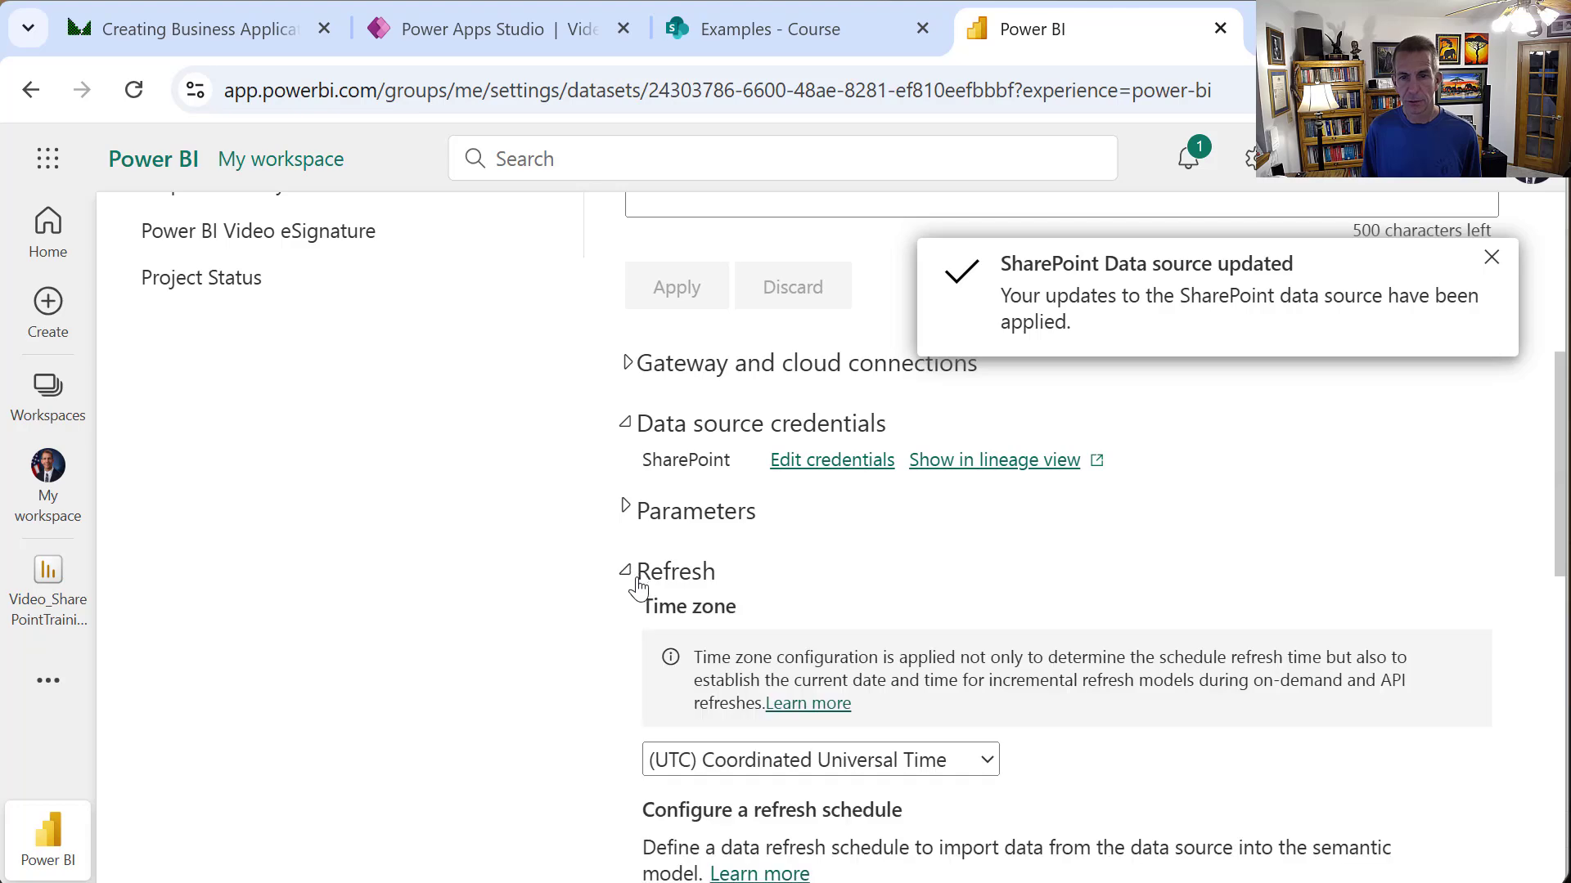
left_click(837, 758)
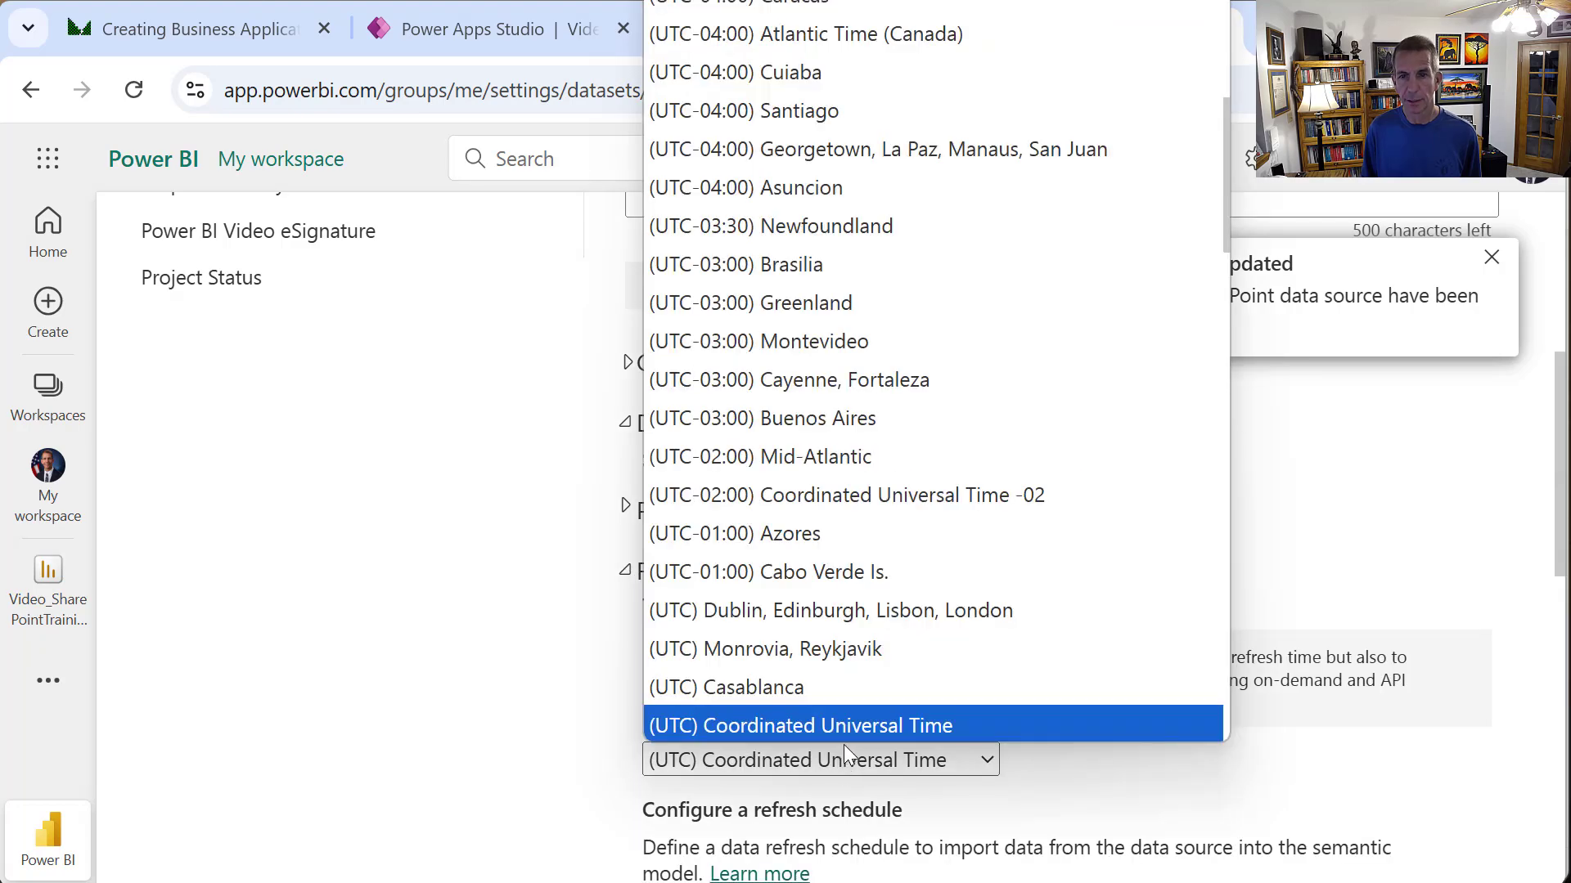
scroll(845, 740, "down", 1)
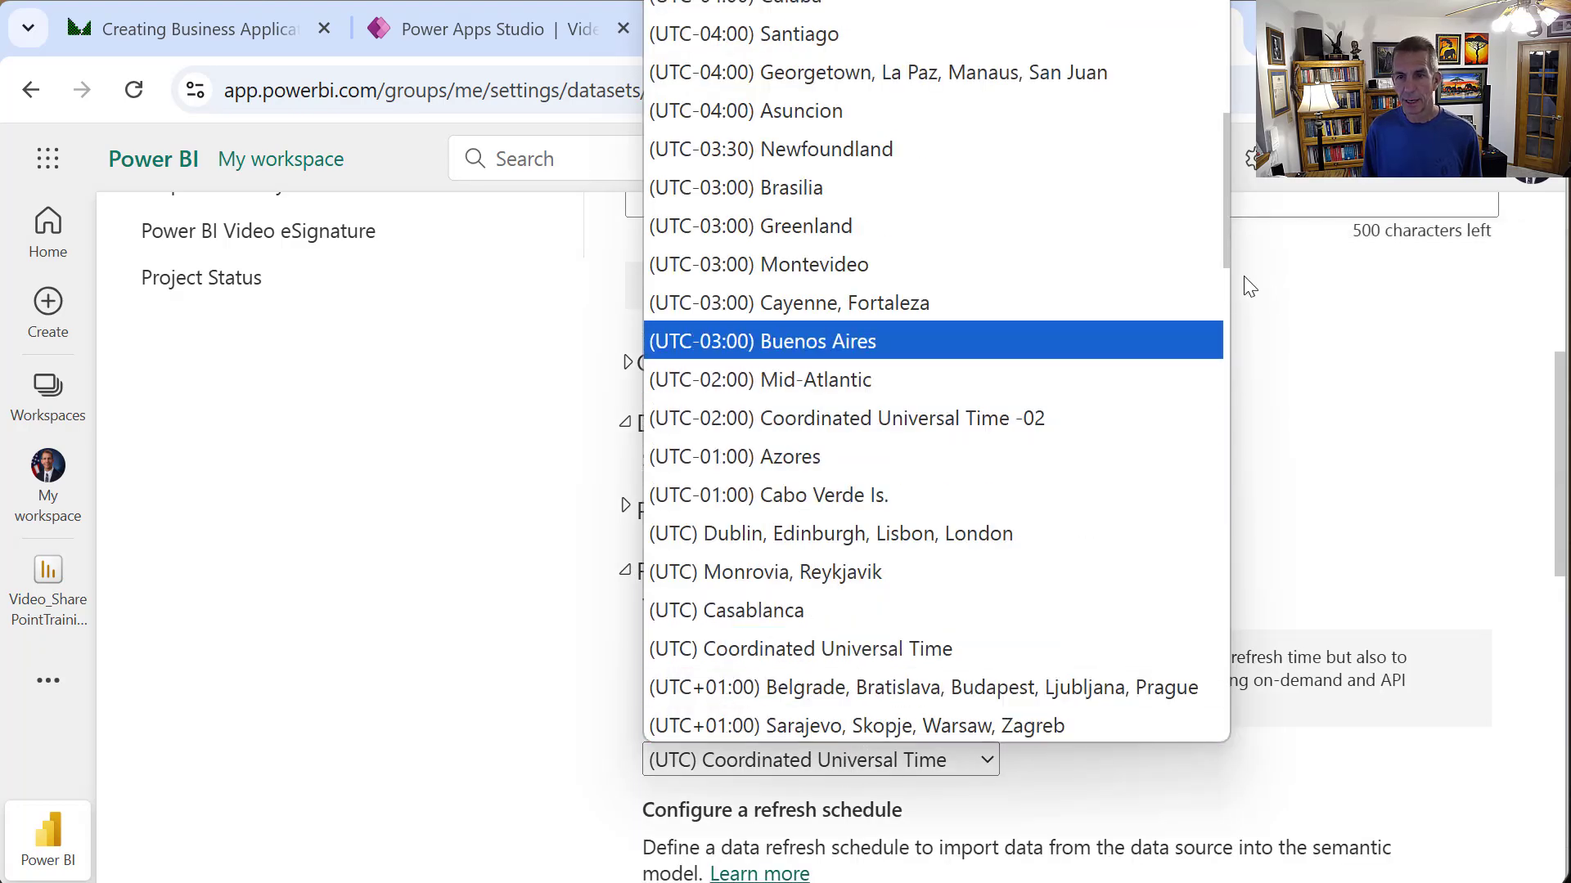
left_click_drag(1229, 243, 1229, 180)
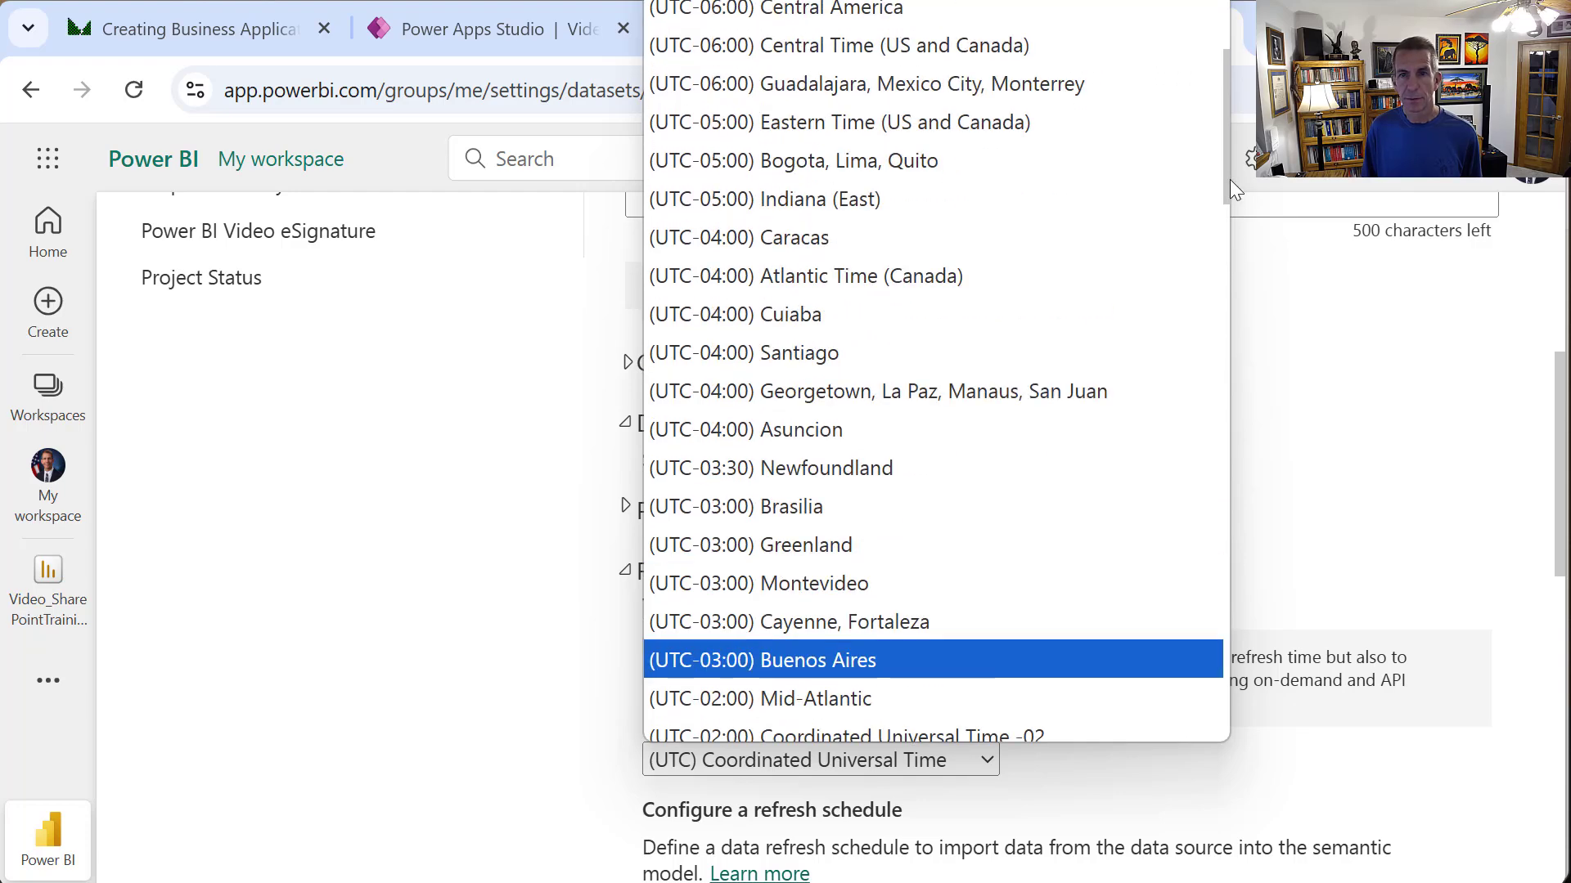
left_click_drag(1229, 180, 1245, 130)
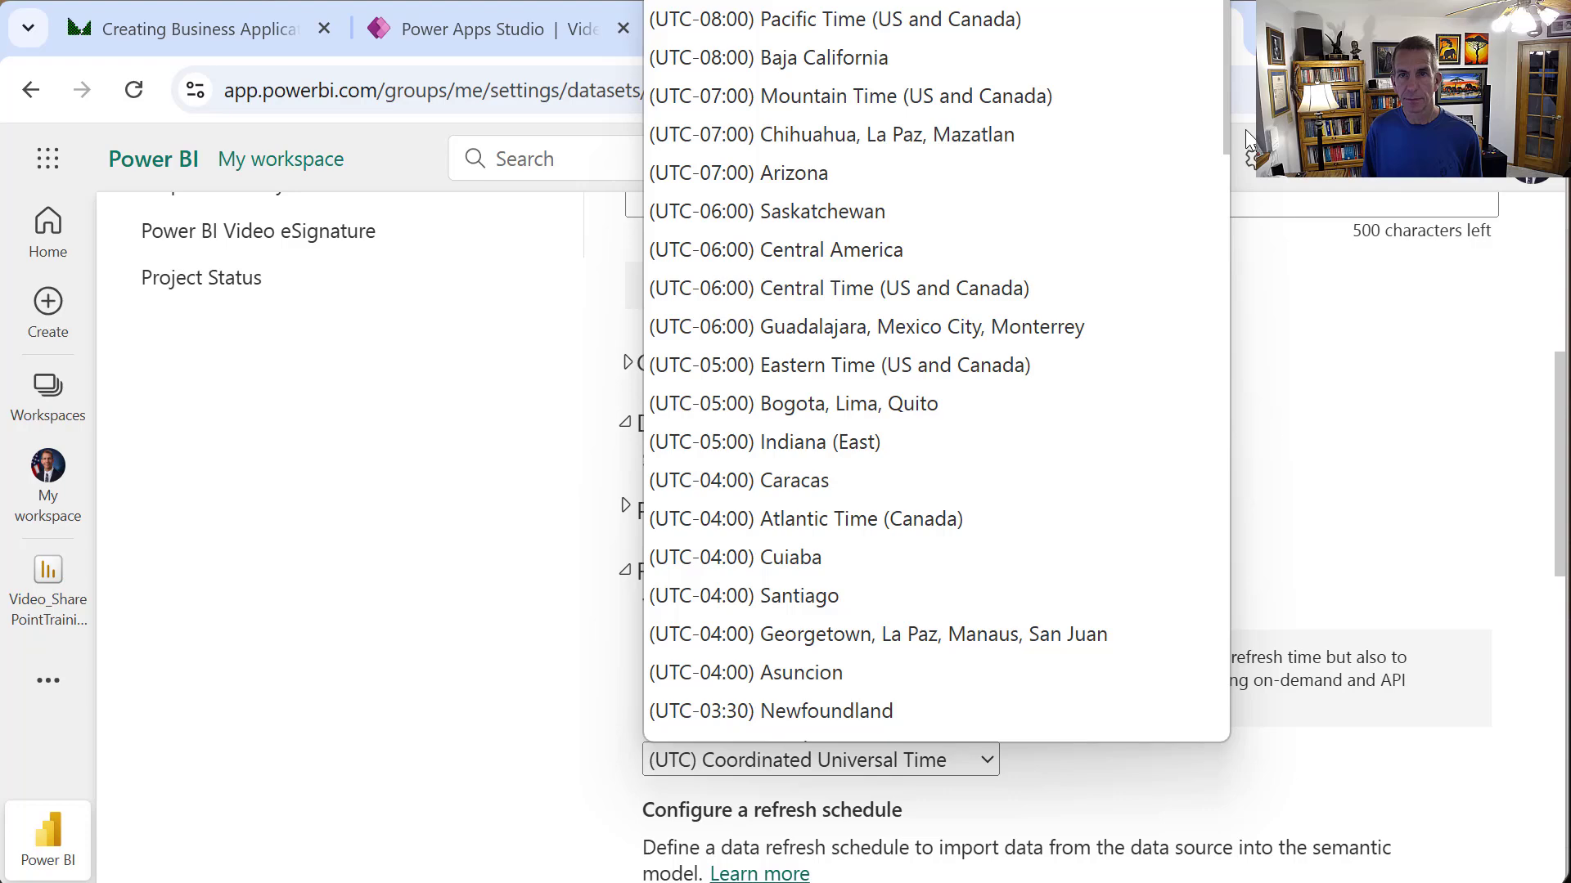
left_click(1047, 96)
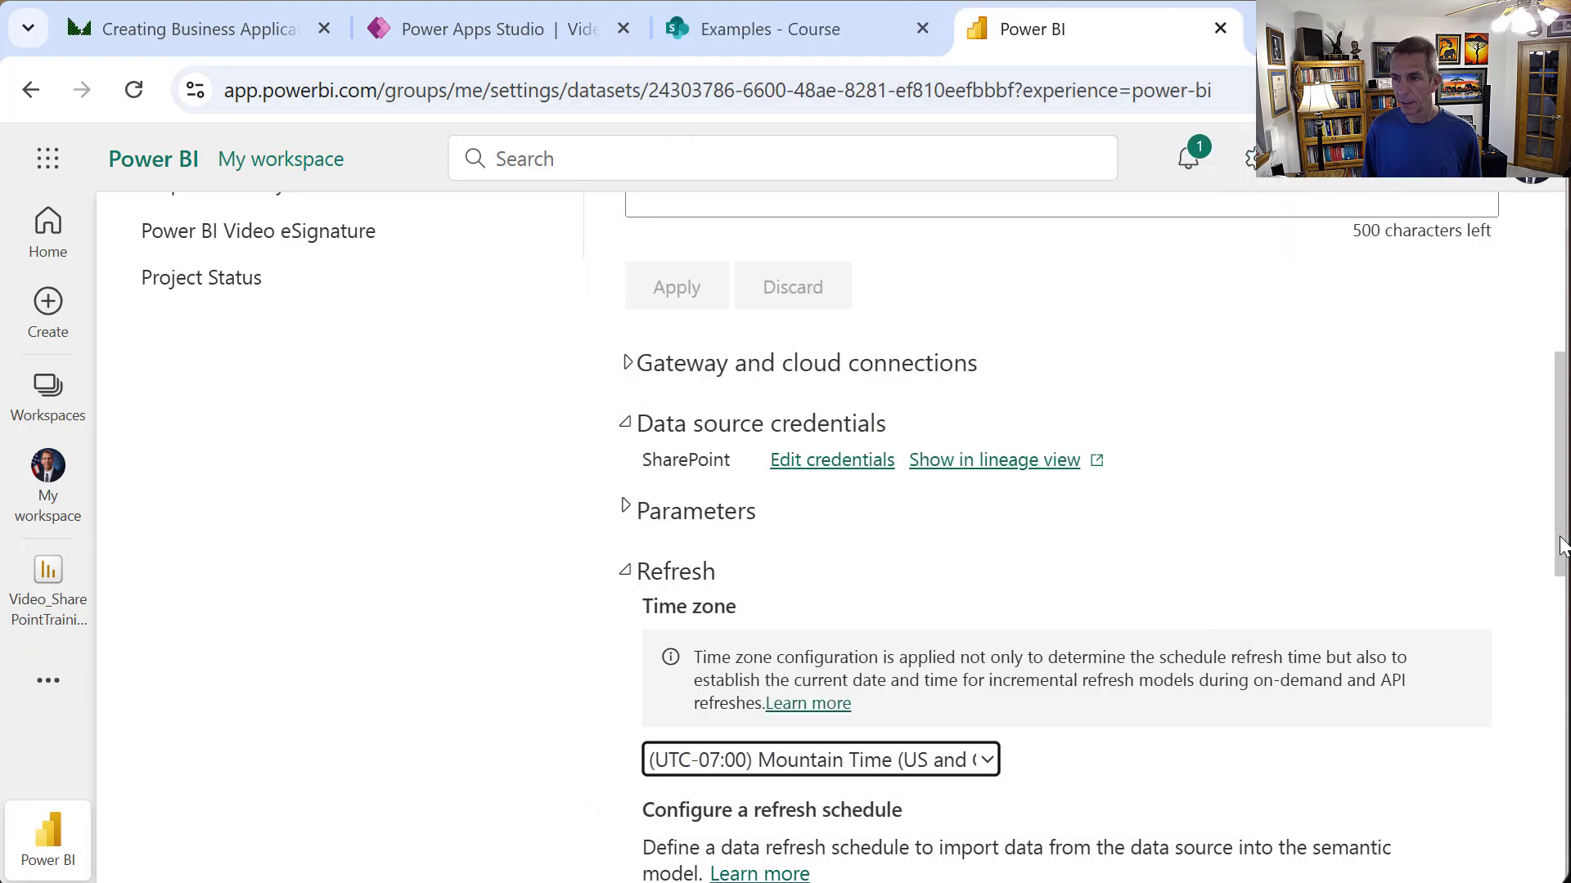
scroll(1561, 547, "down", 5)
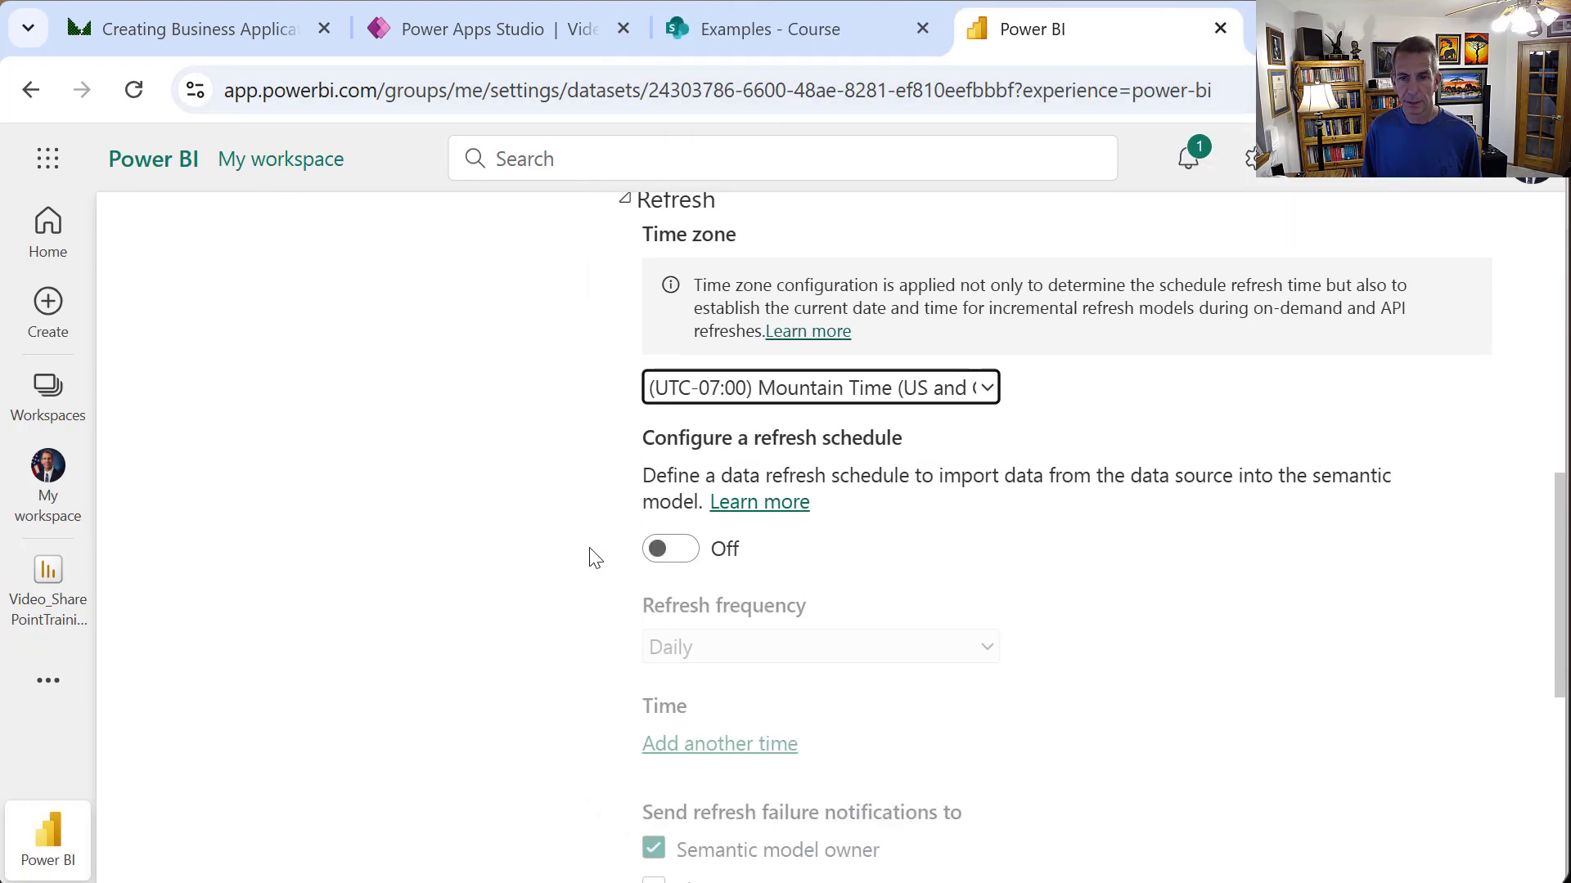
- Turn scheduled refresh on with a 7:00 AM time slot, then discard the changes
left_click(667, 549)
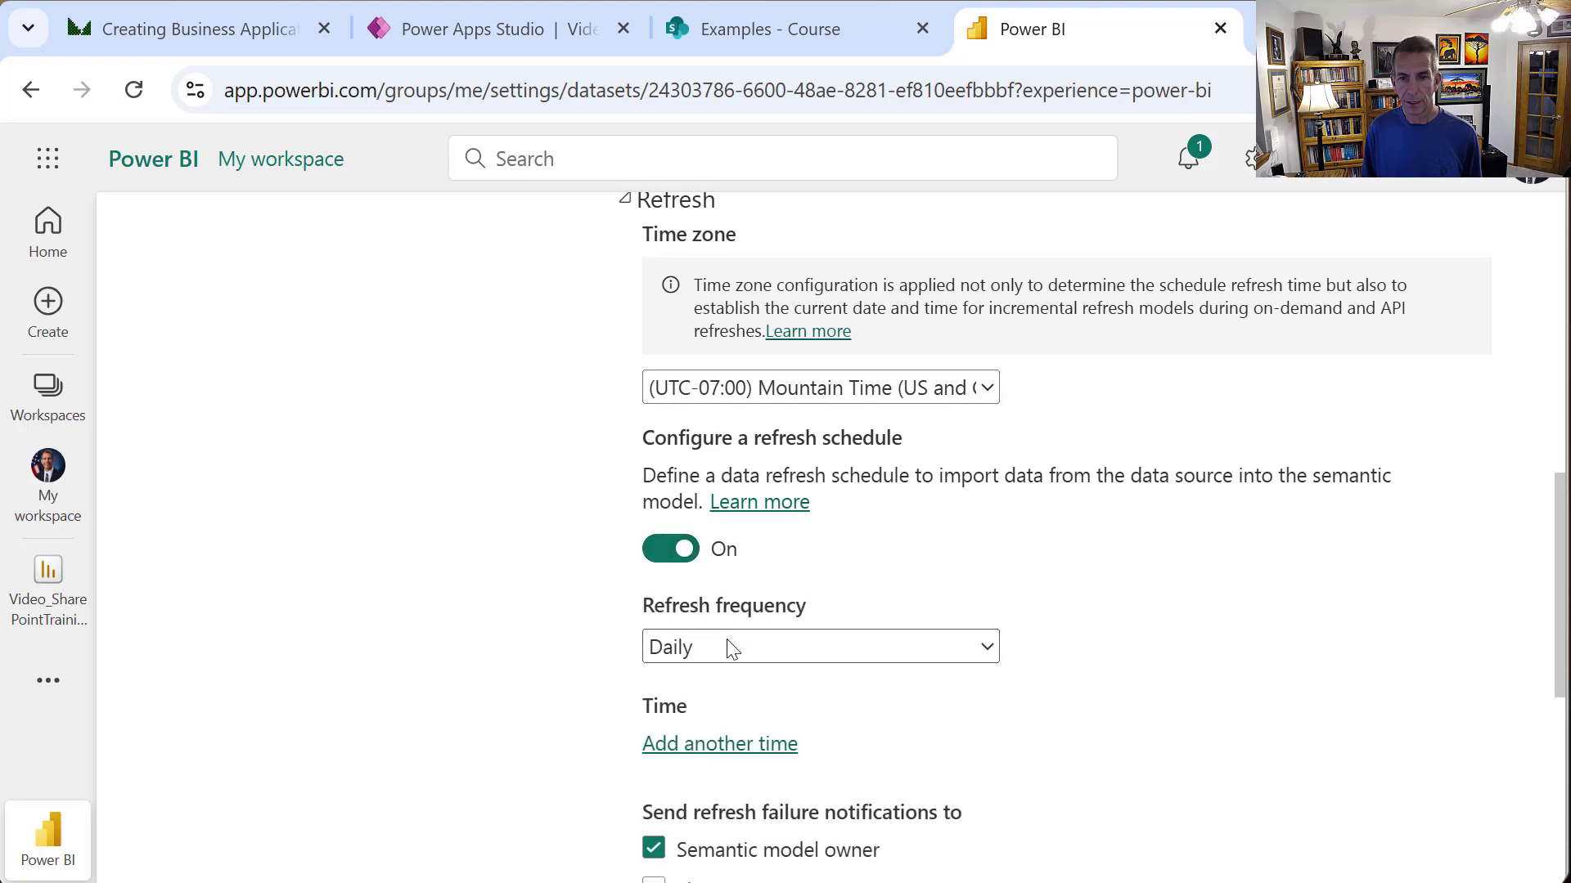
left_click(704, 744)
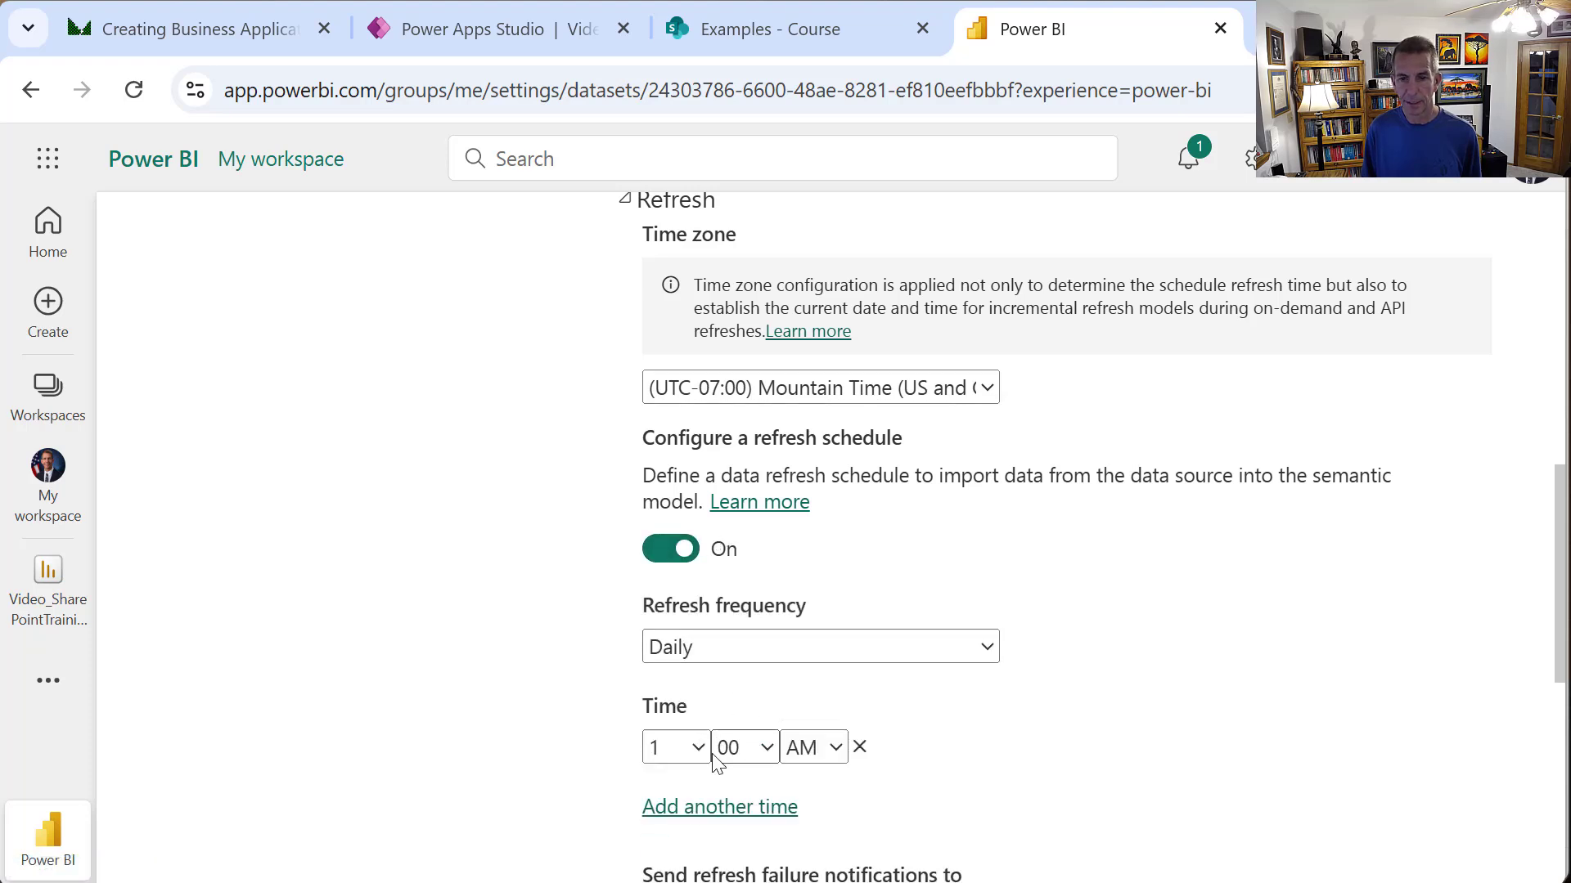
left_click(695, 747)
left_click(667, 518)
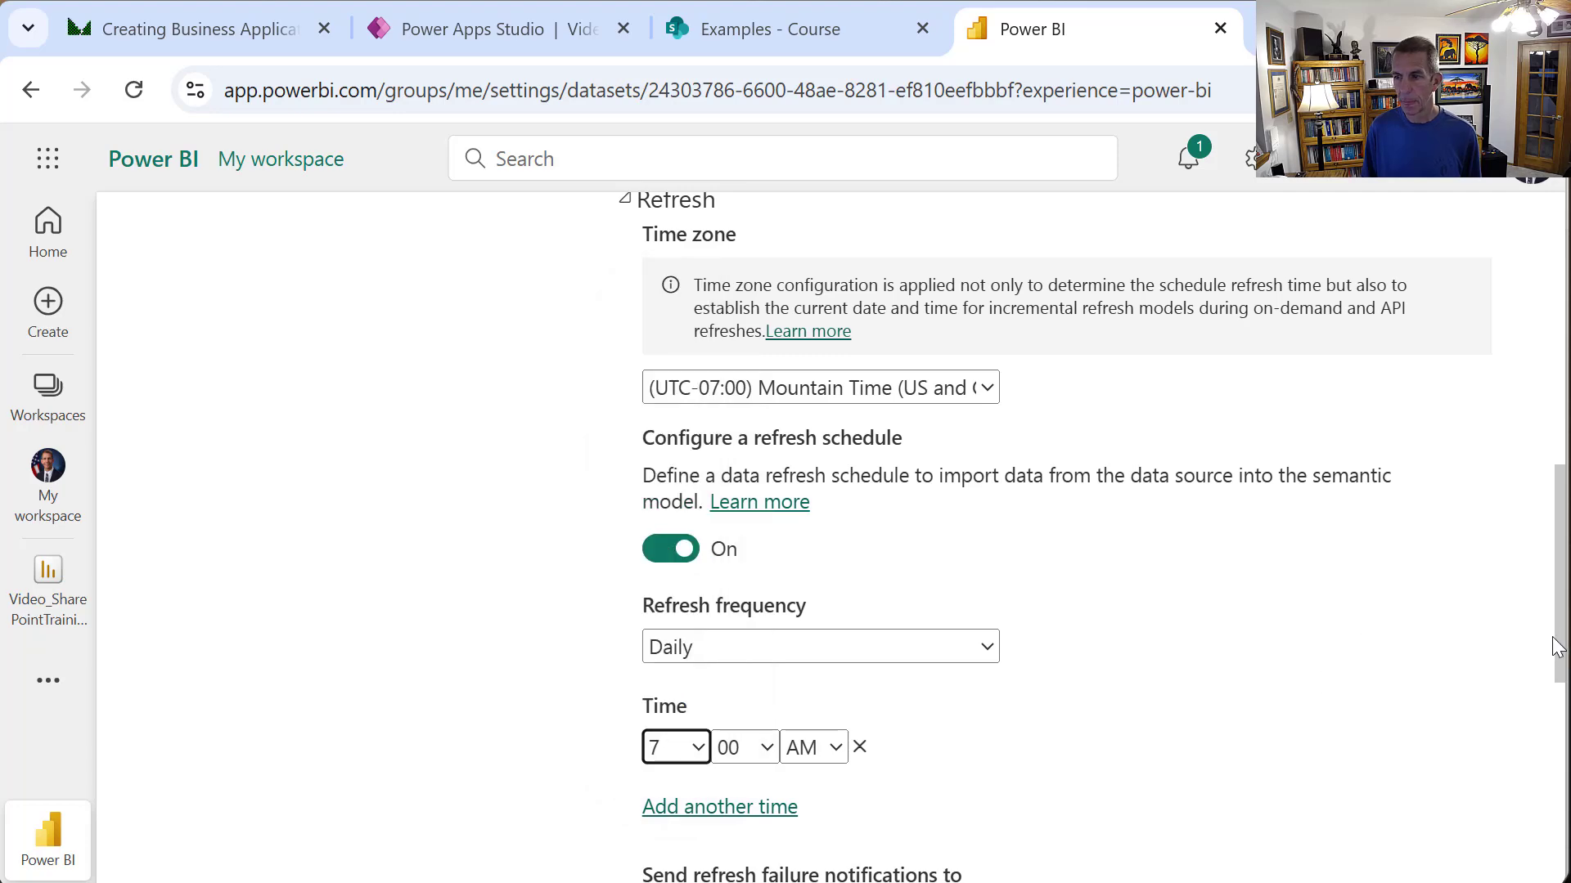
scroll(1562, 650, "down", 5)
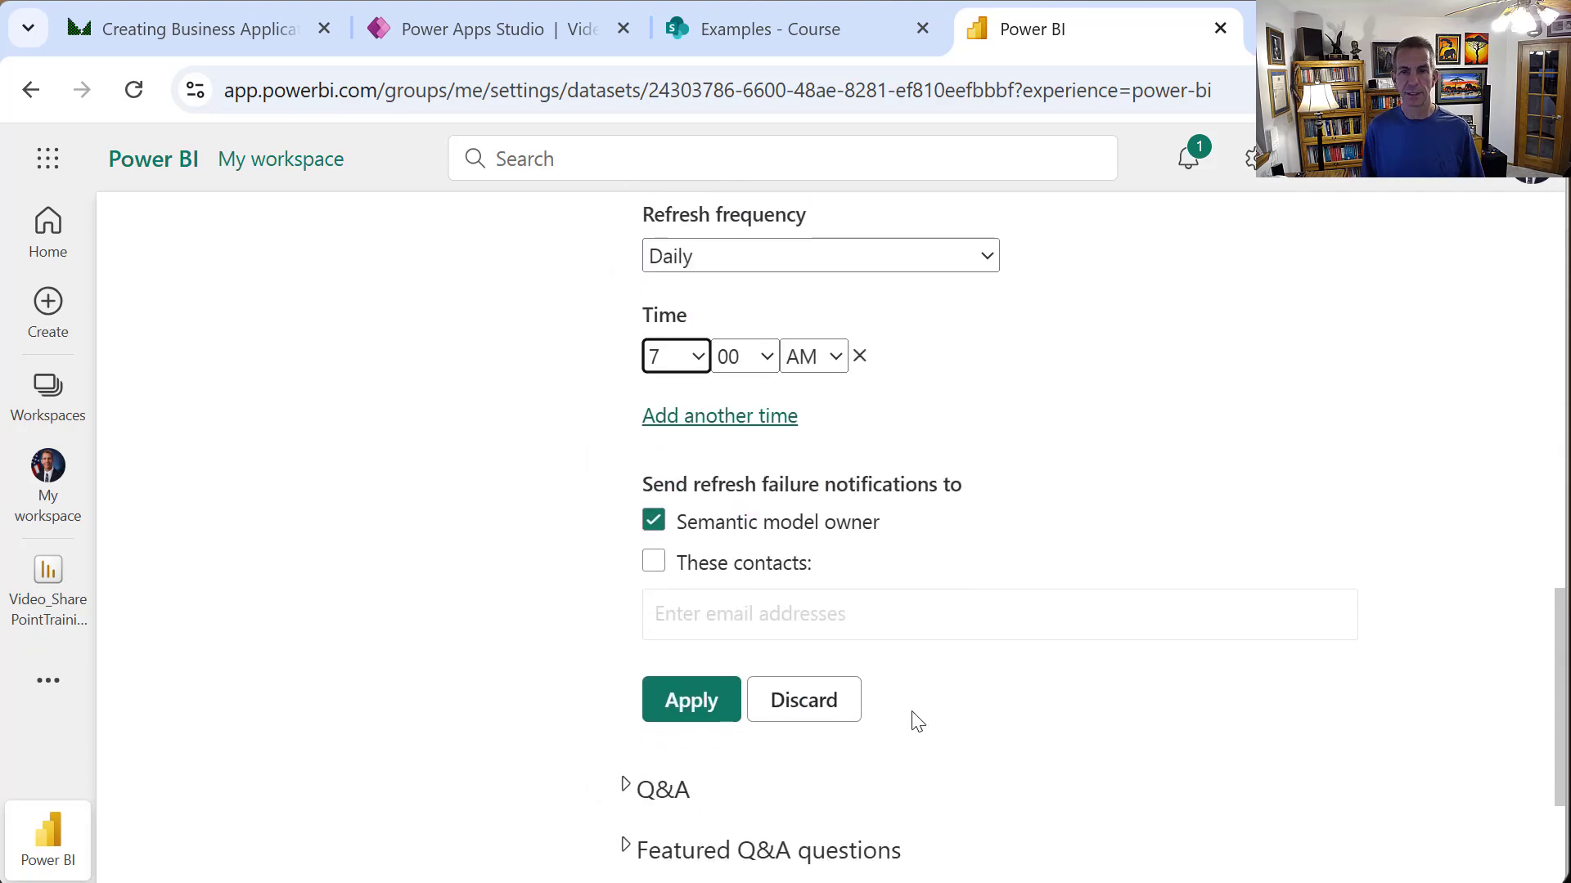
left_click(785, 712)
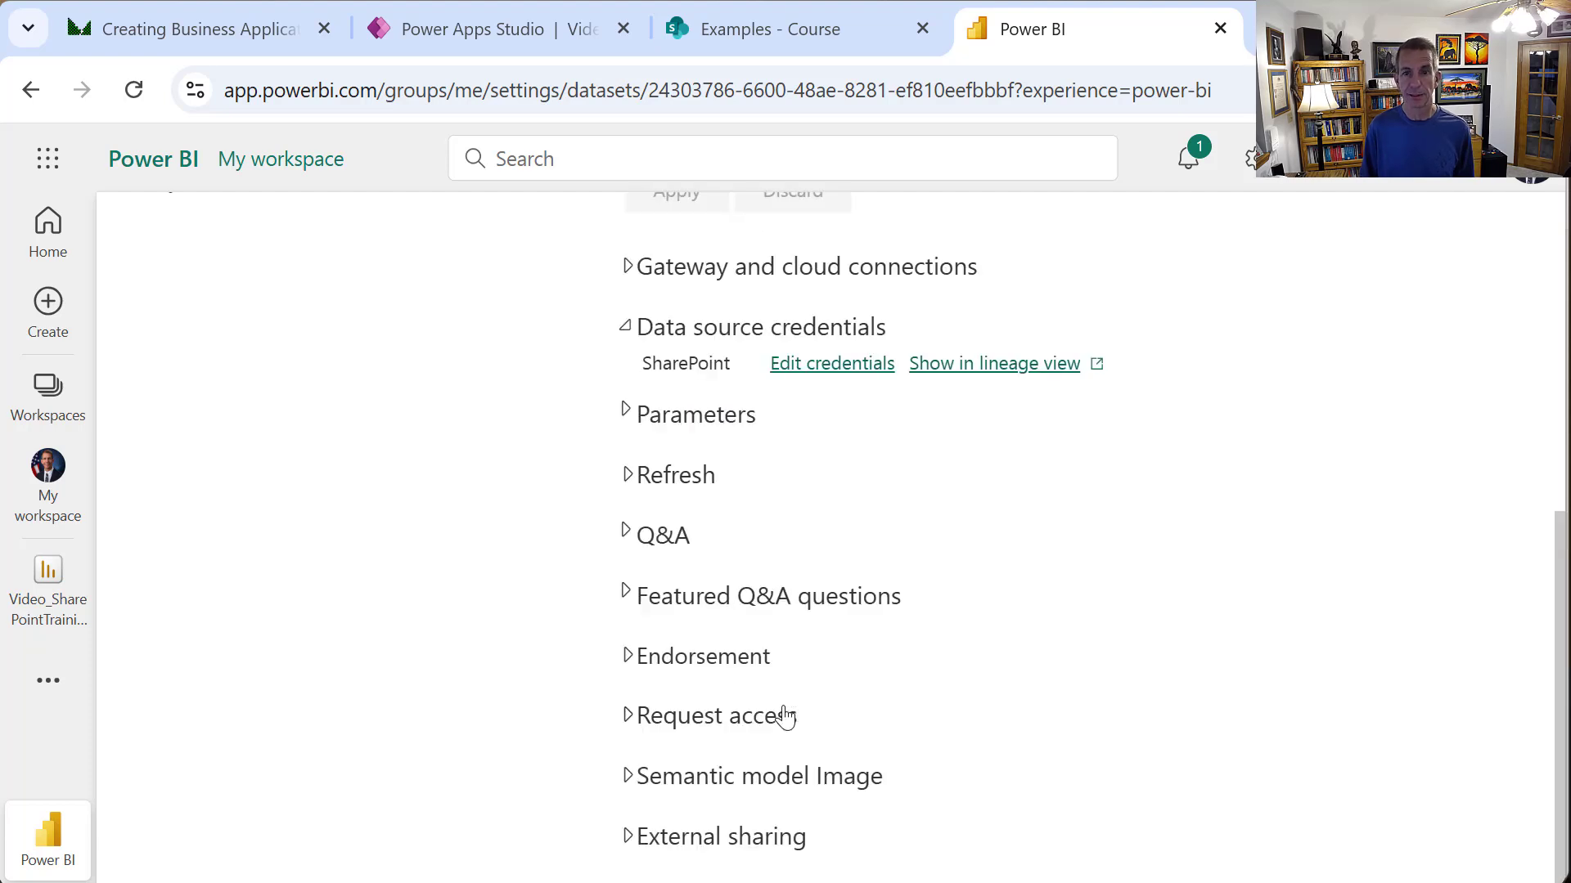